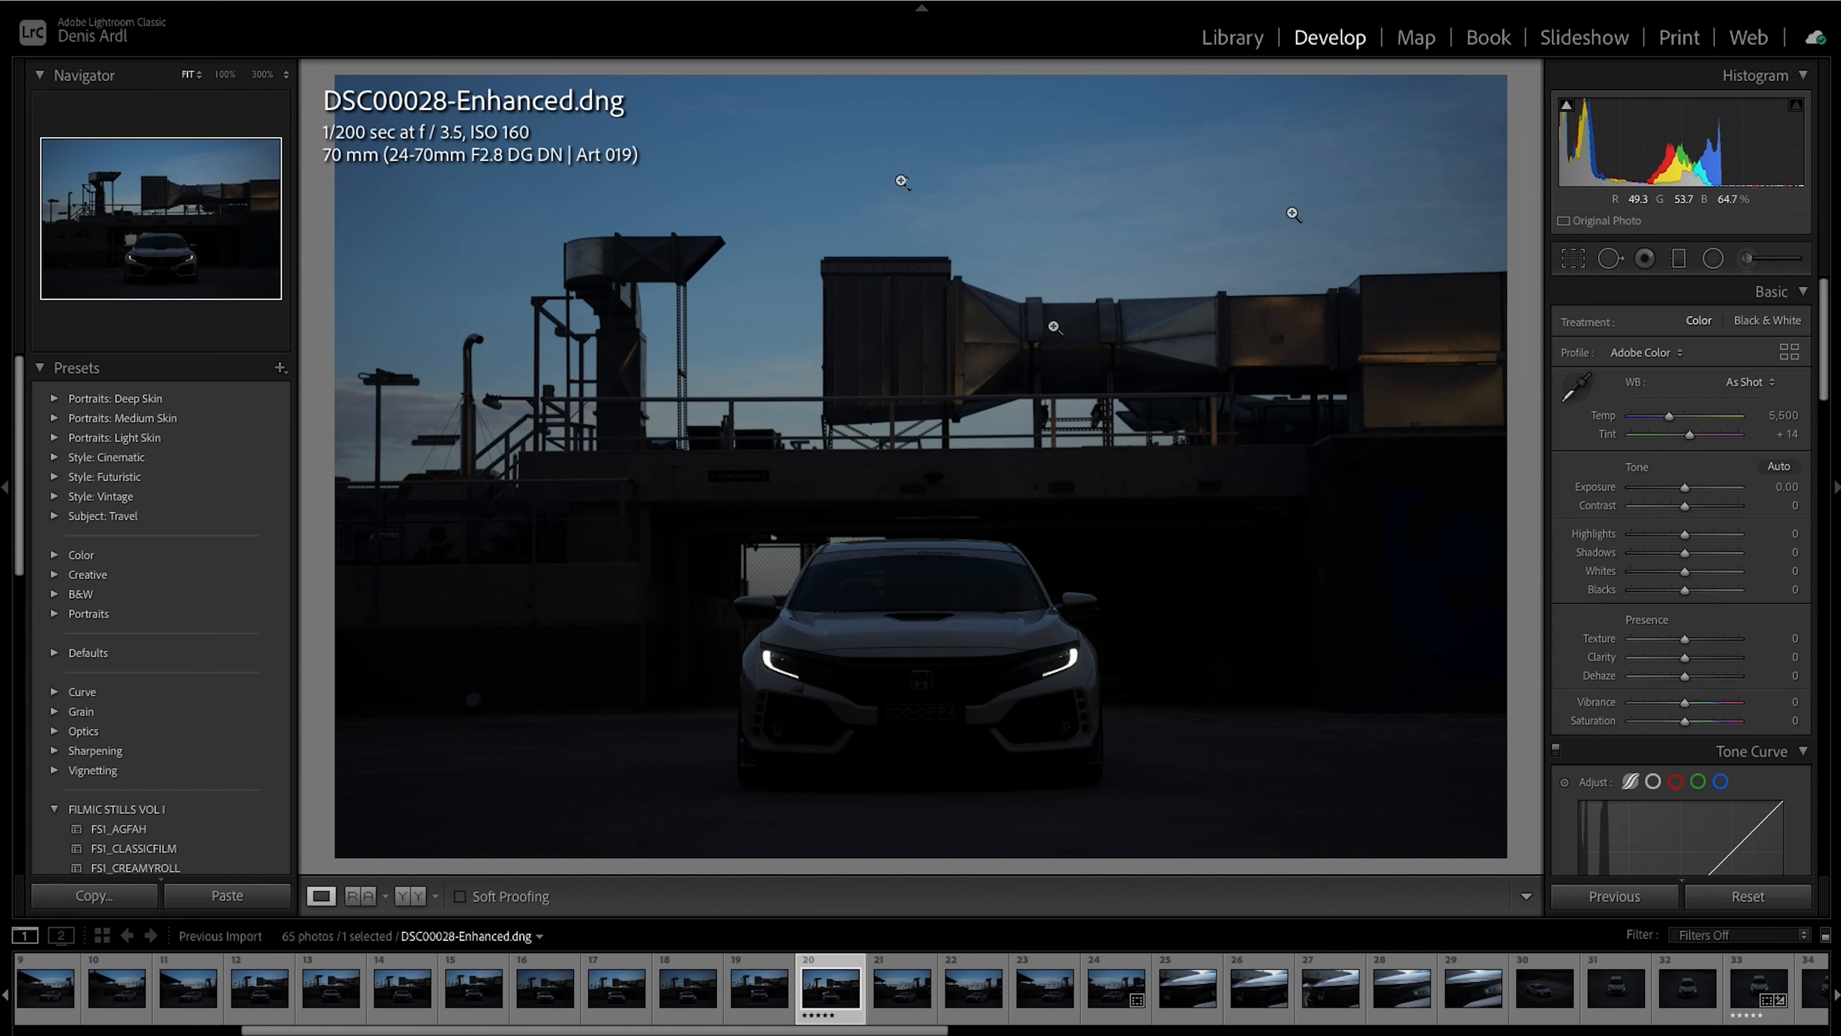
Step: Add a graduated filter from the photo's upper edge to just above the car, with Clarity reset to 0 and the mask overlay hidden
click(1679, 258)
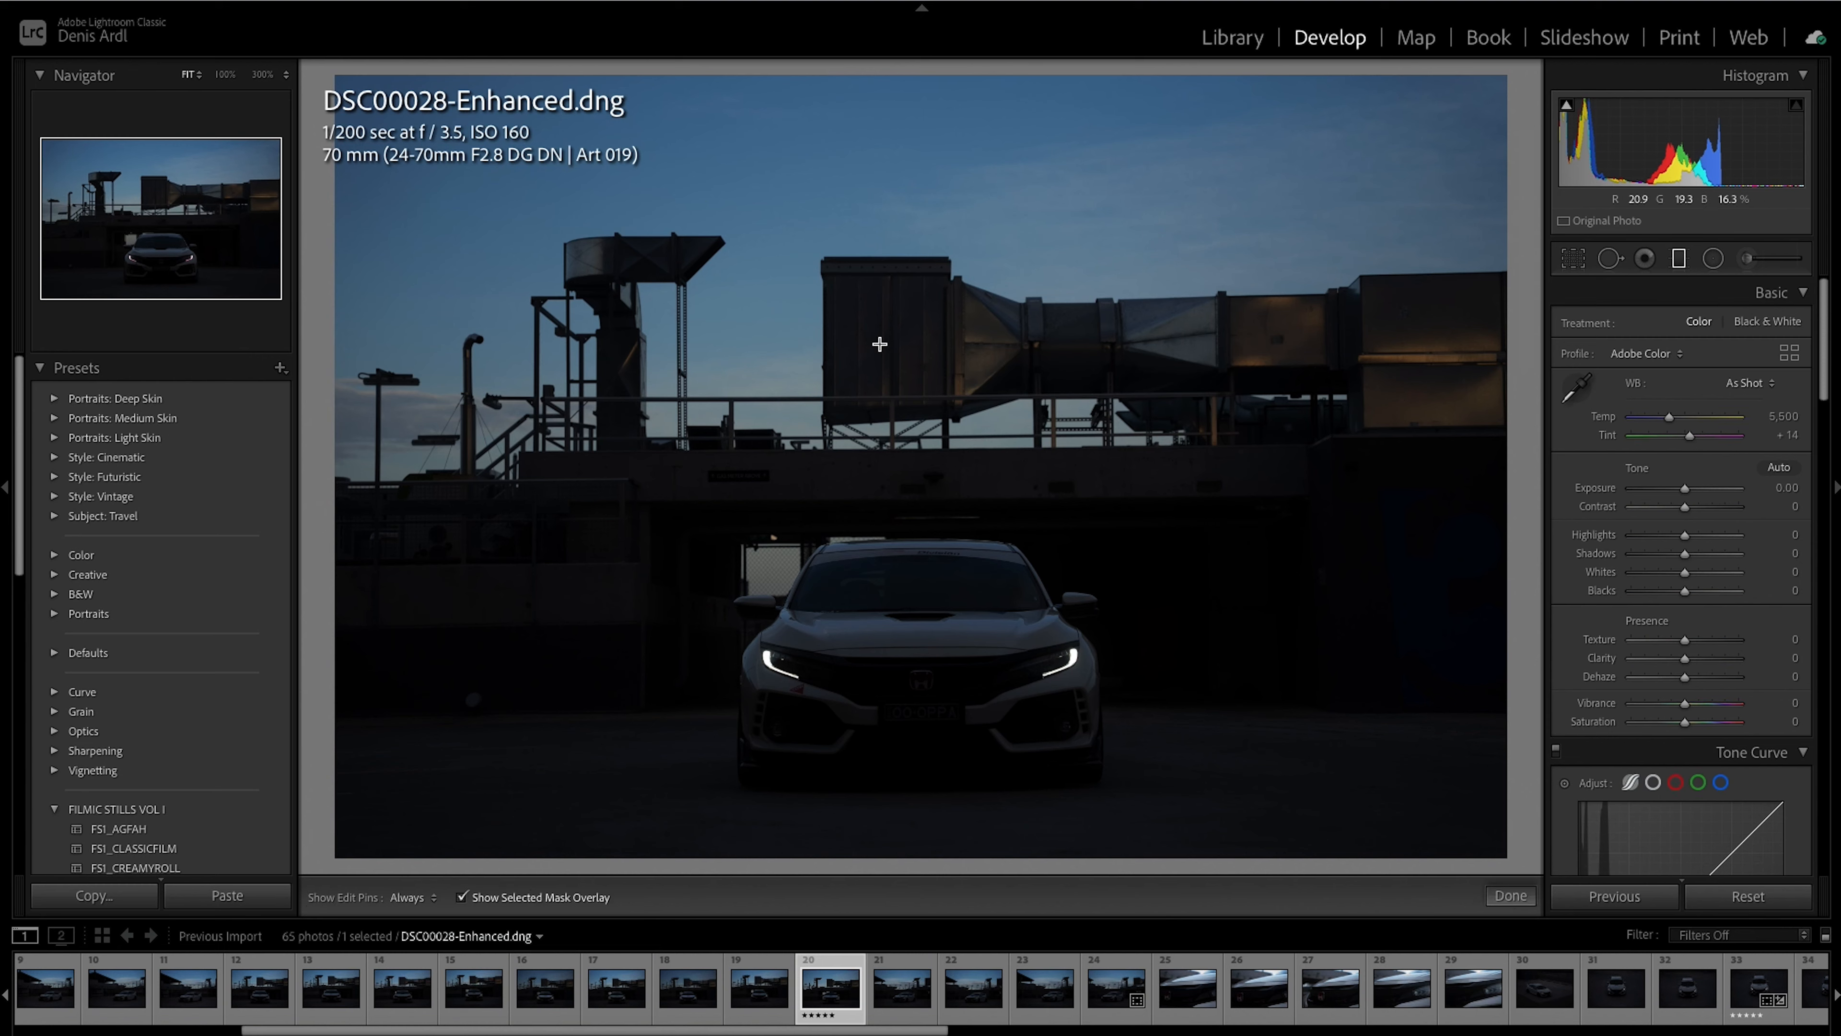
drag(936, 74, 946, 511)
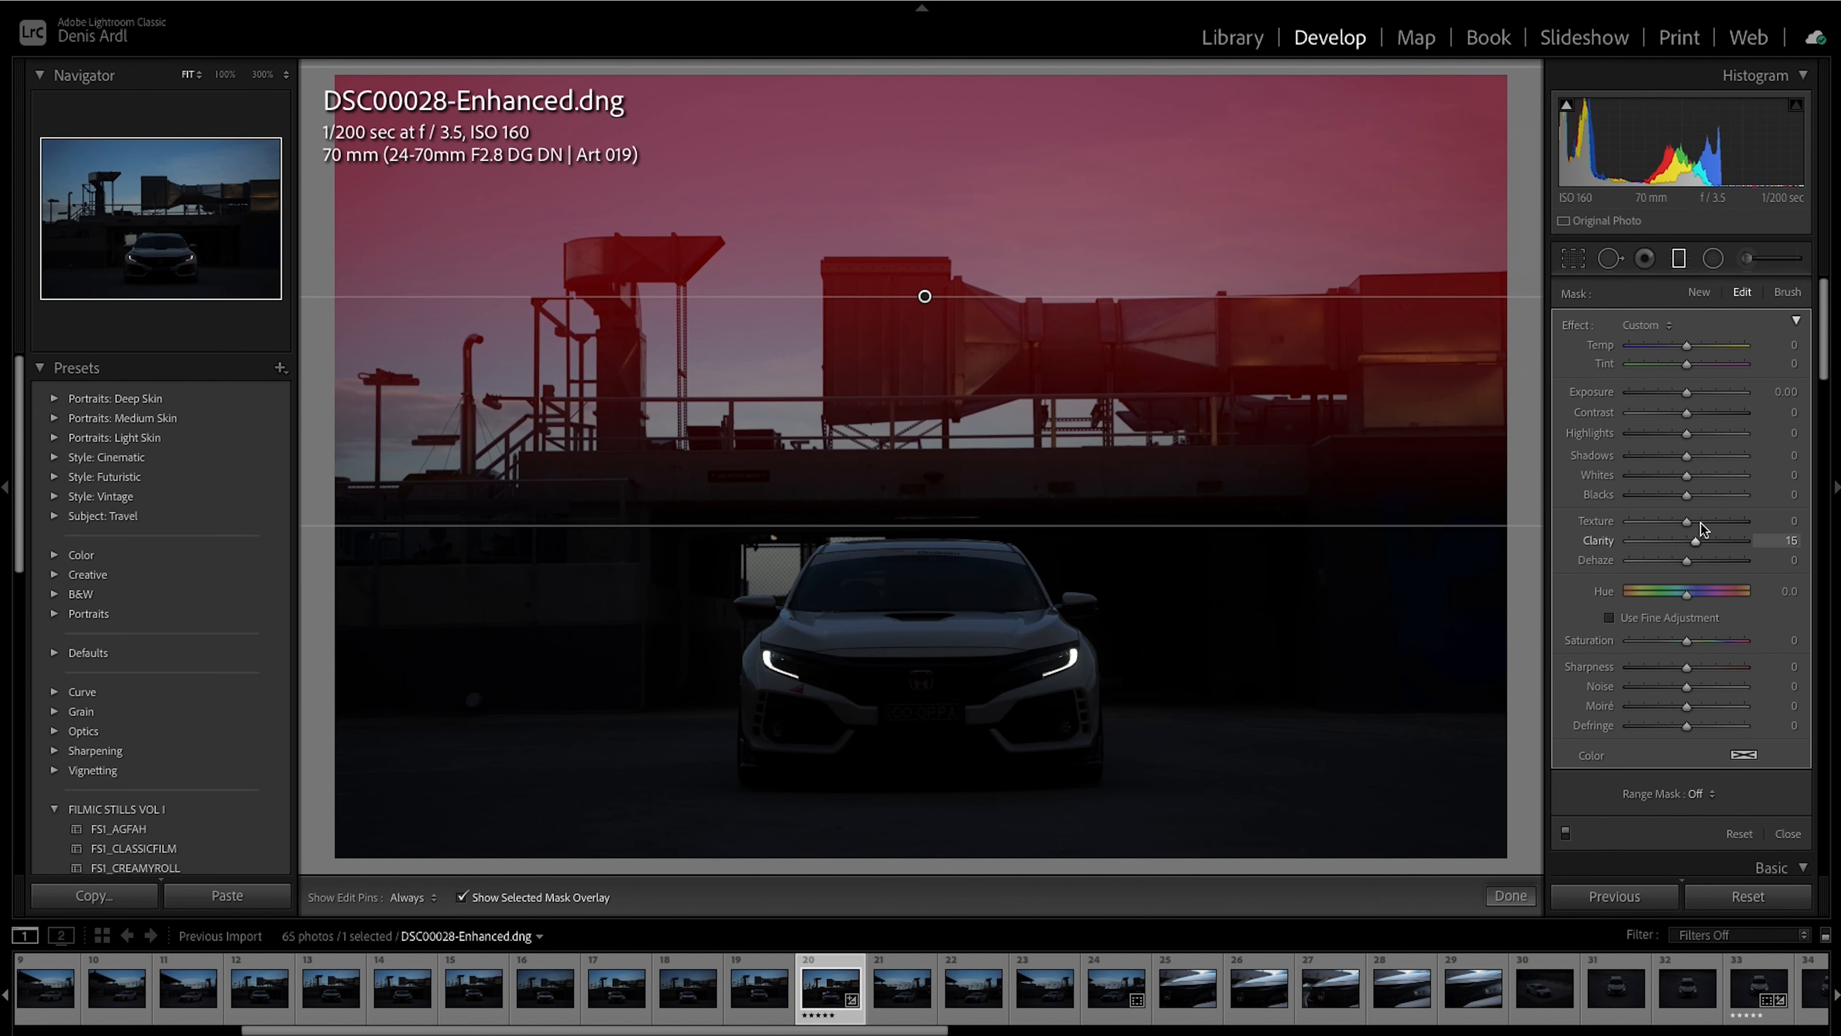
double_click(1695, 541)
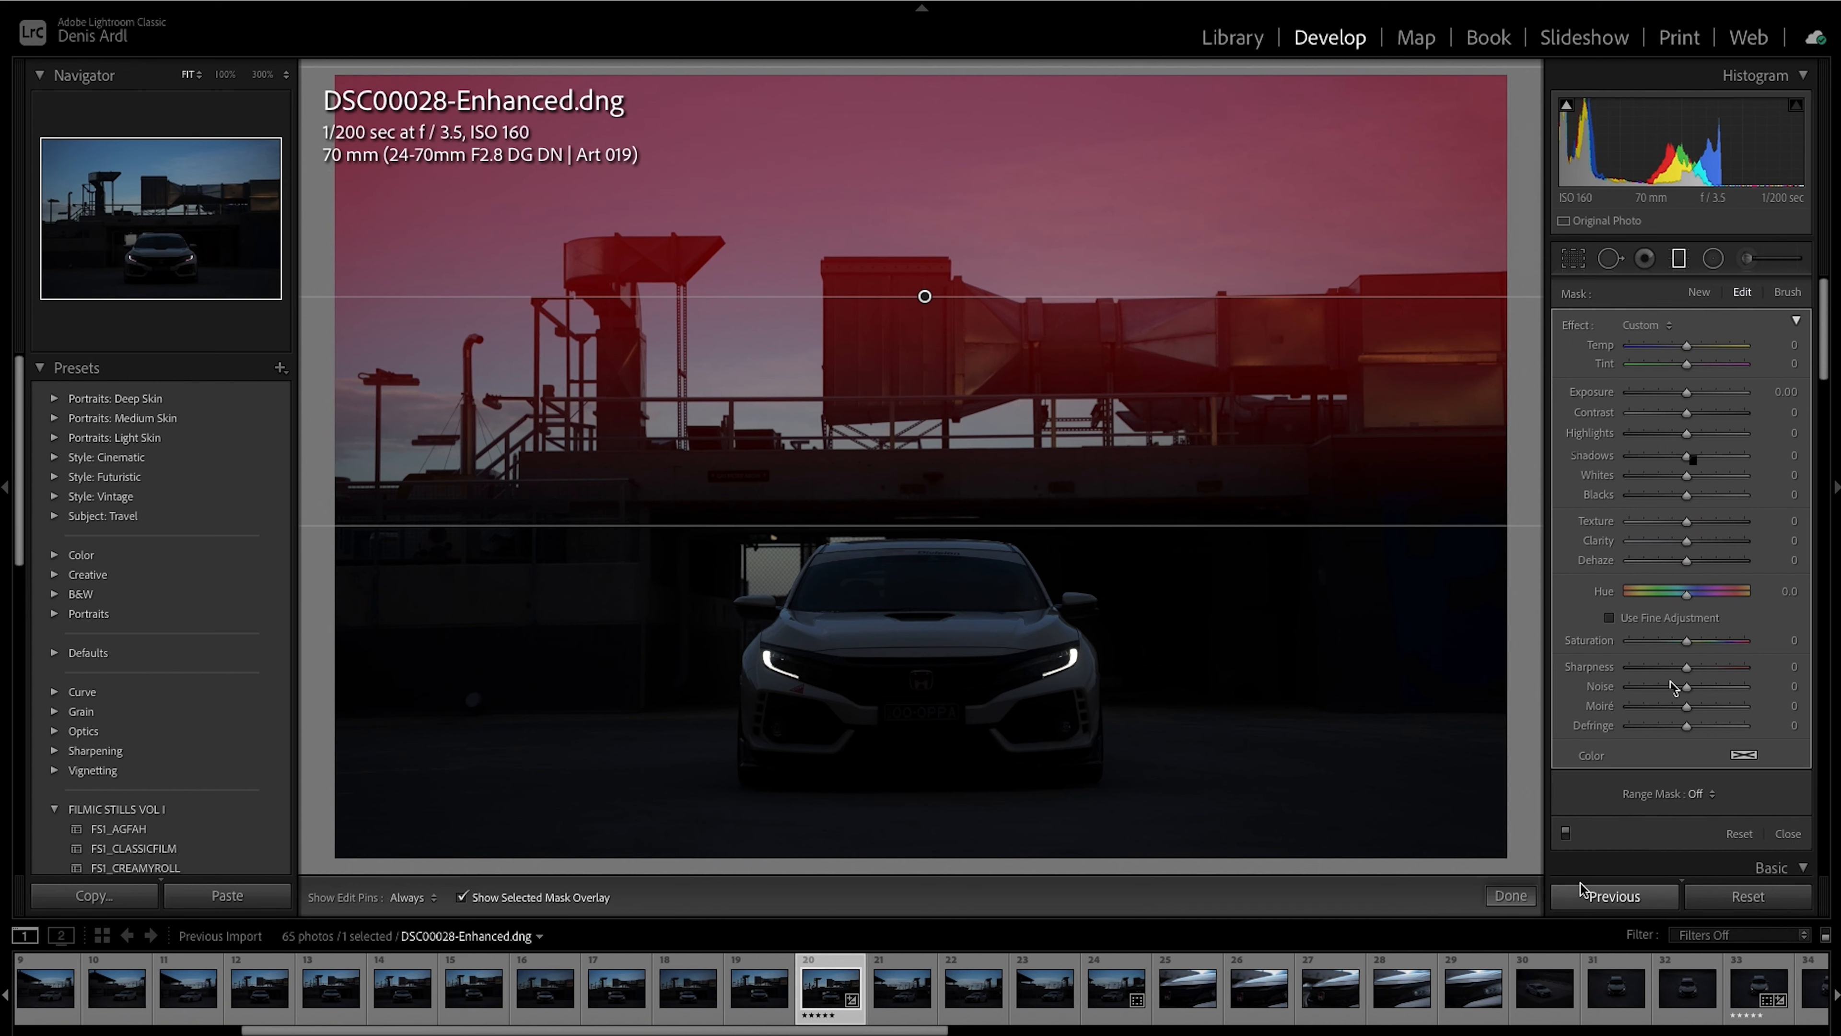
click(461, 898)
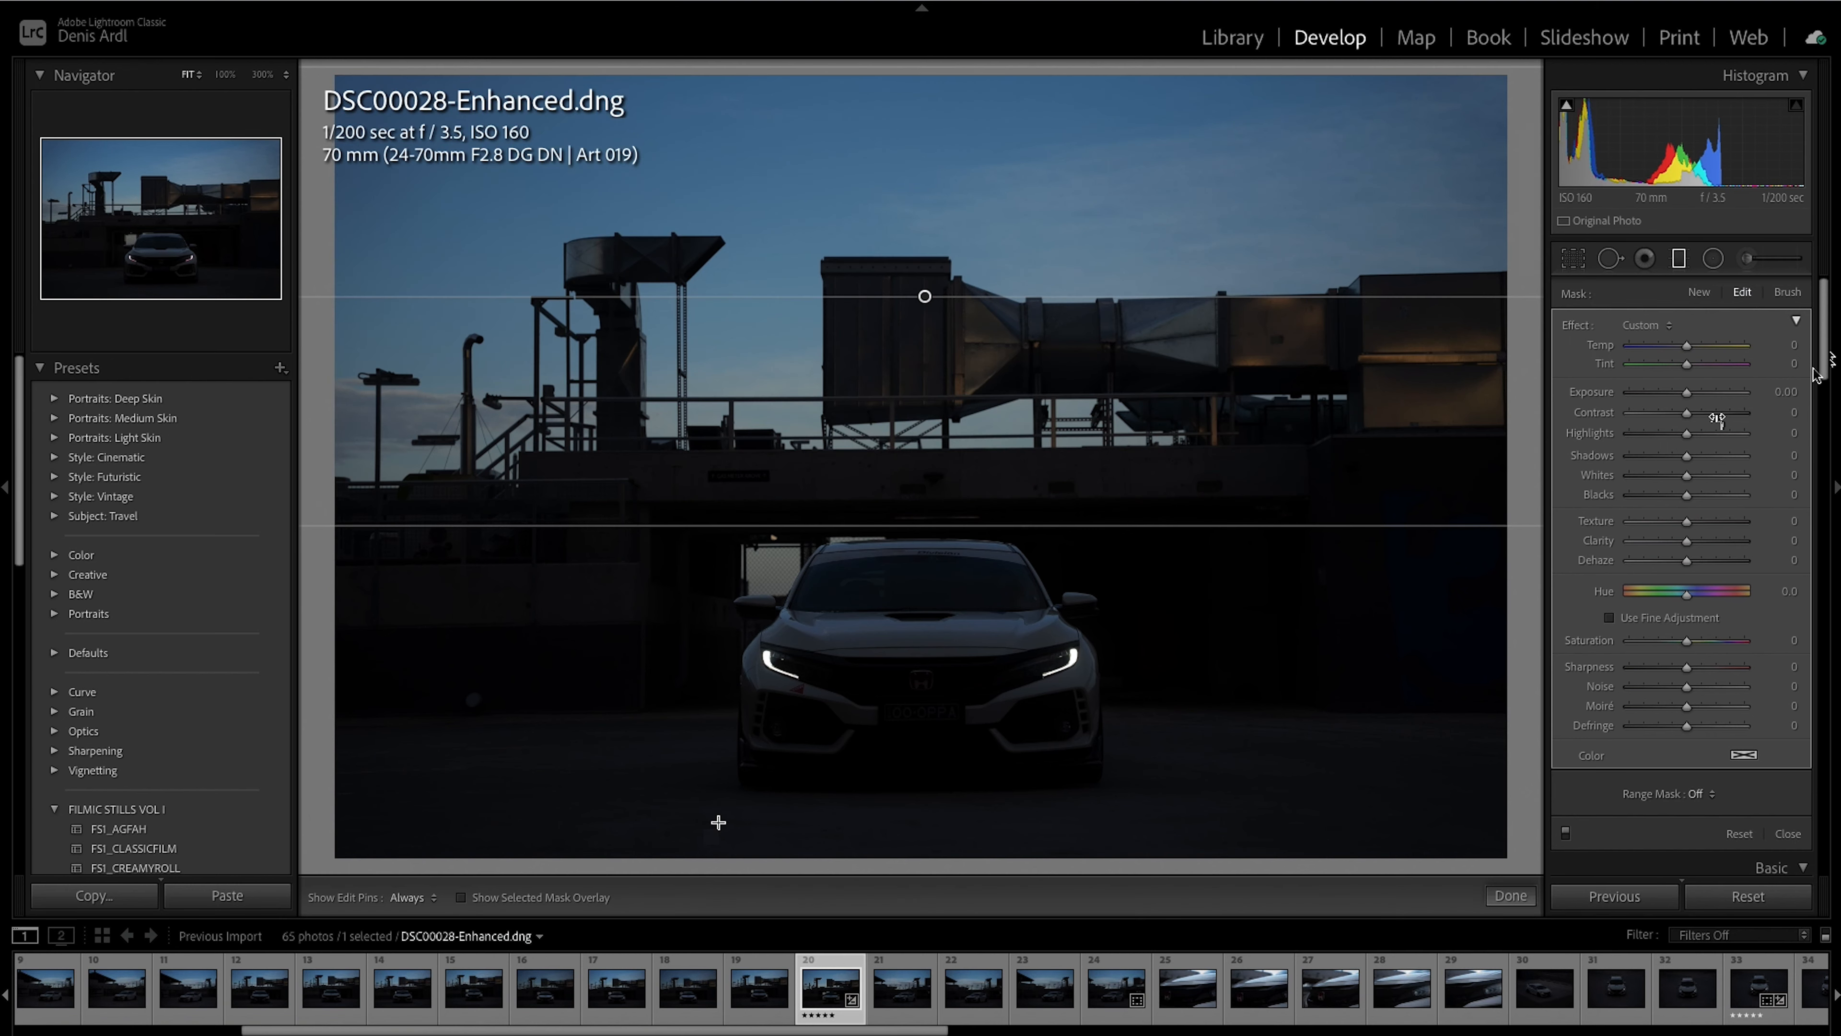
Step: Set the sky graduated filter's Highlights to -100, shift the gradient slightly lower and finish the adjustment
drag(1665, 436, 1620, 436)
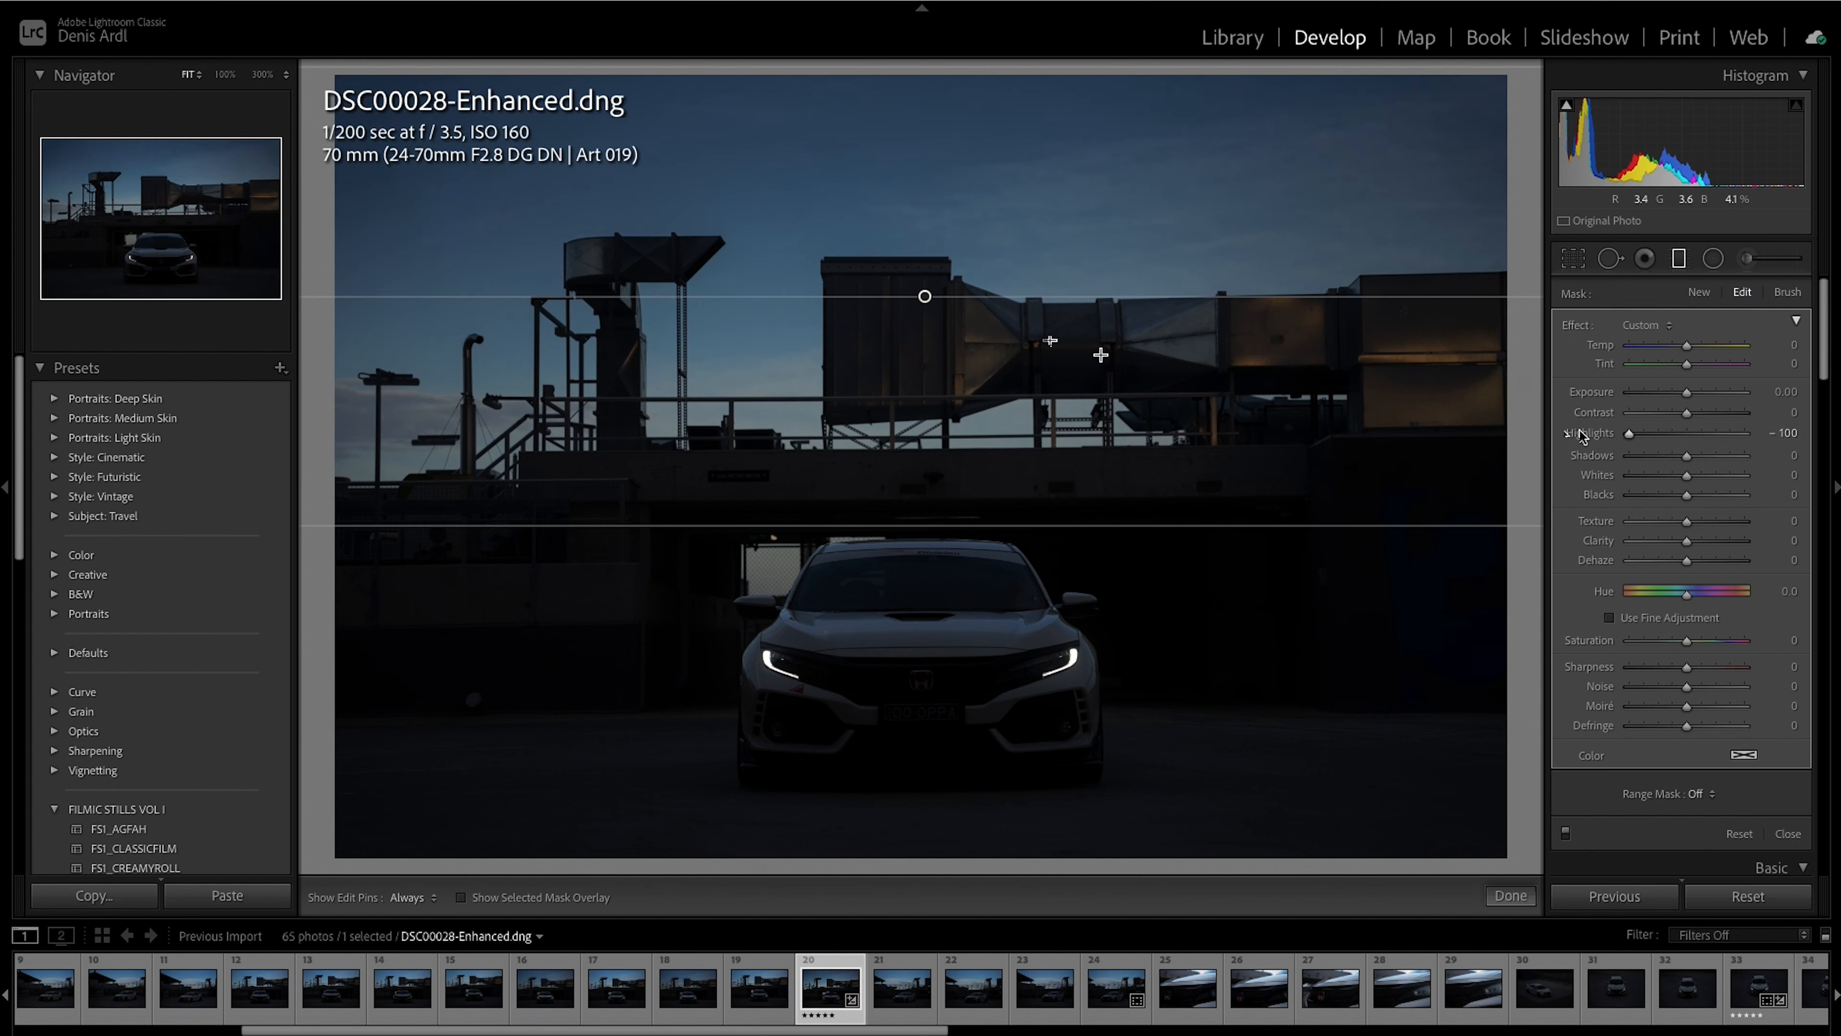
drag(924, 296, 919, 312)
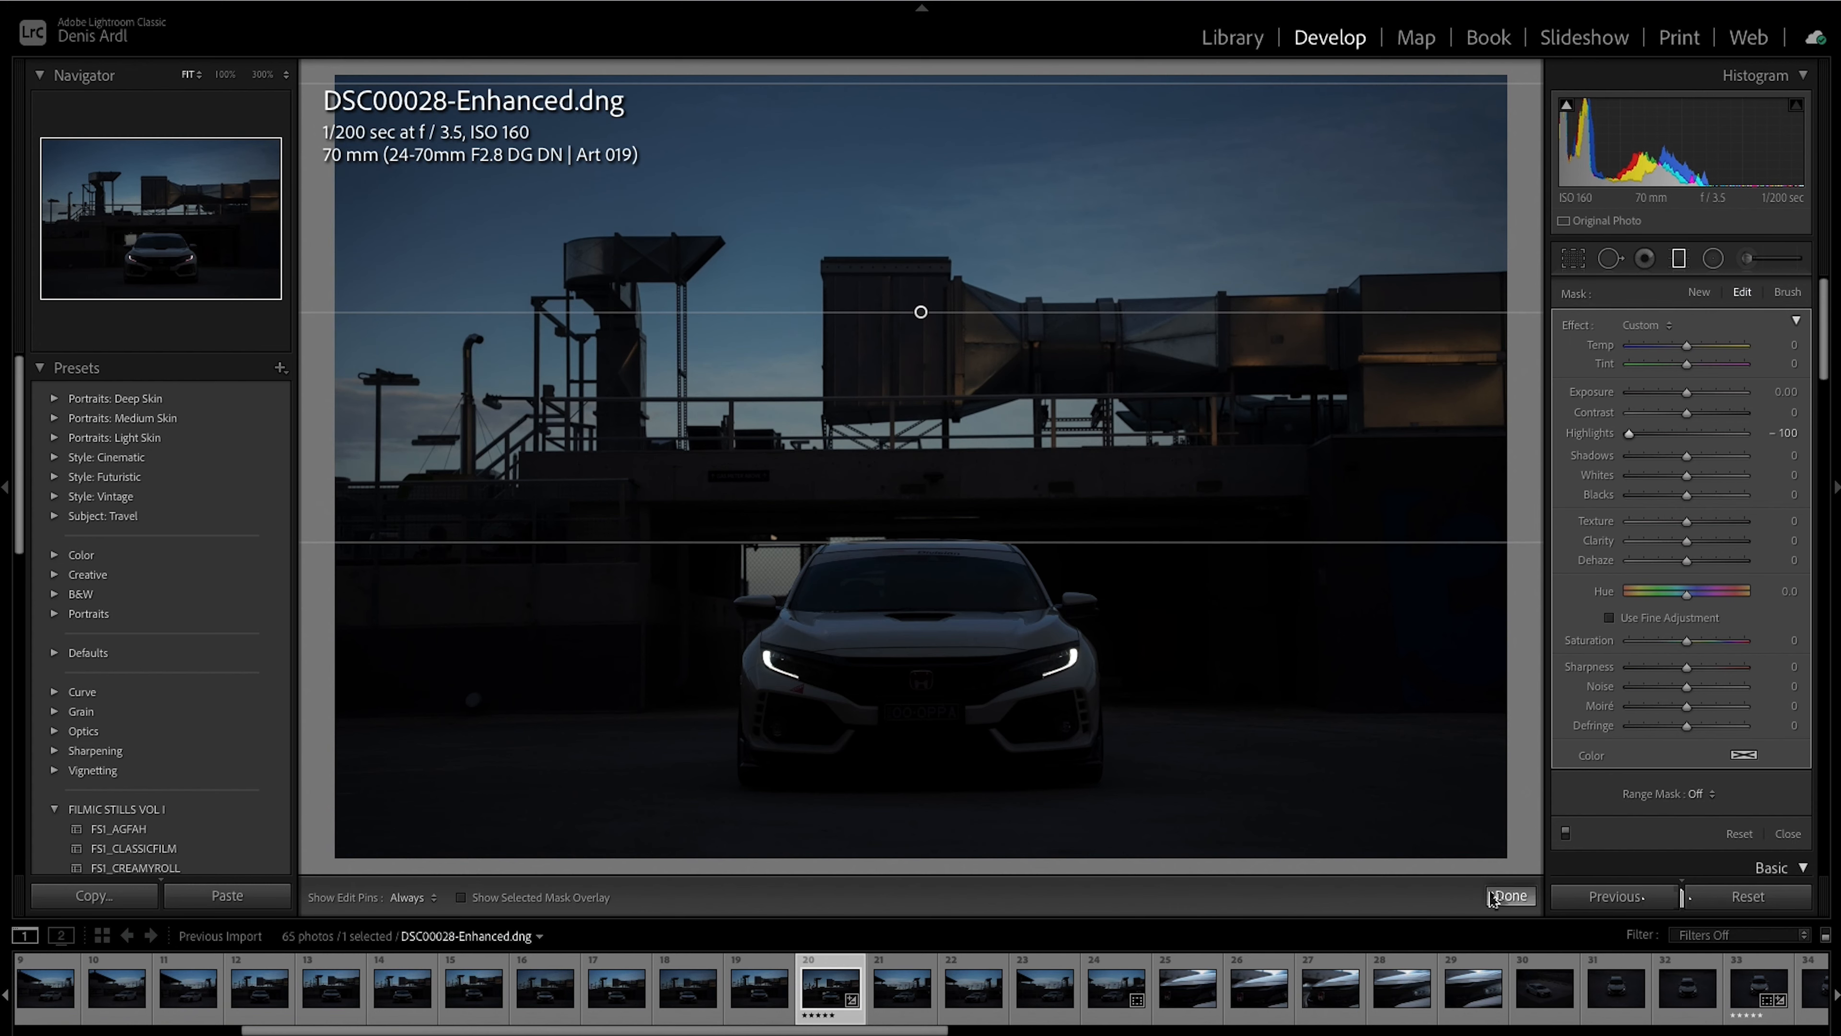
click(1511, 896)
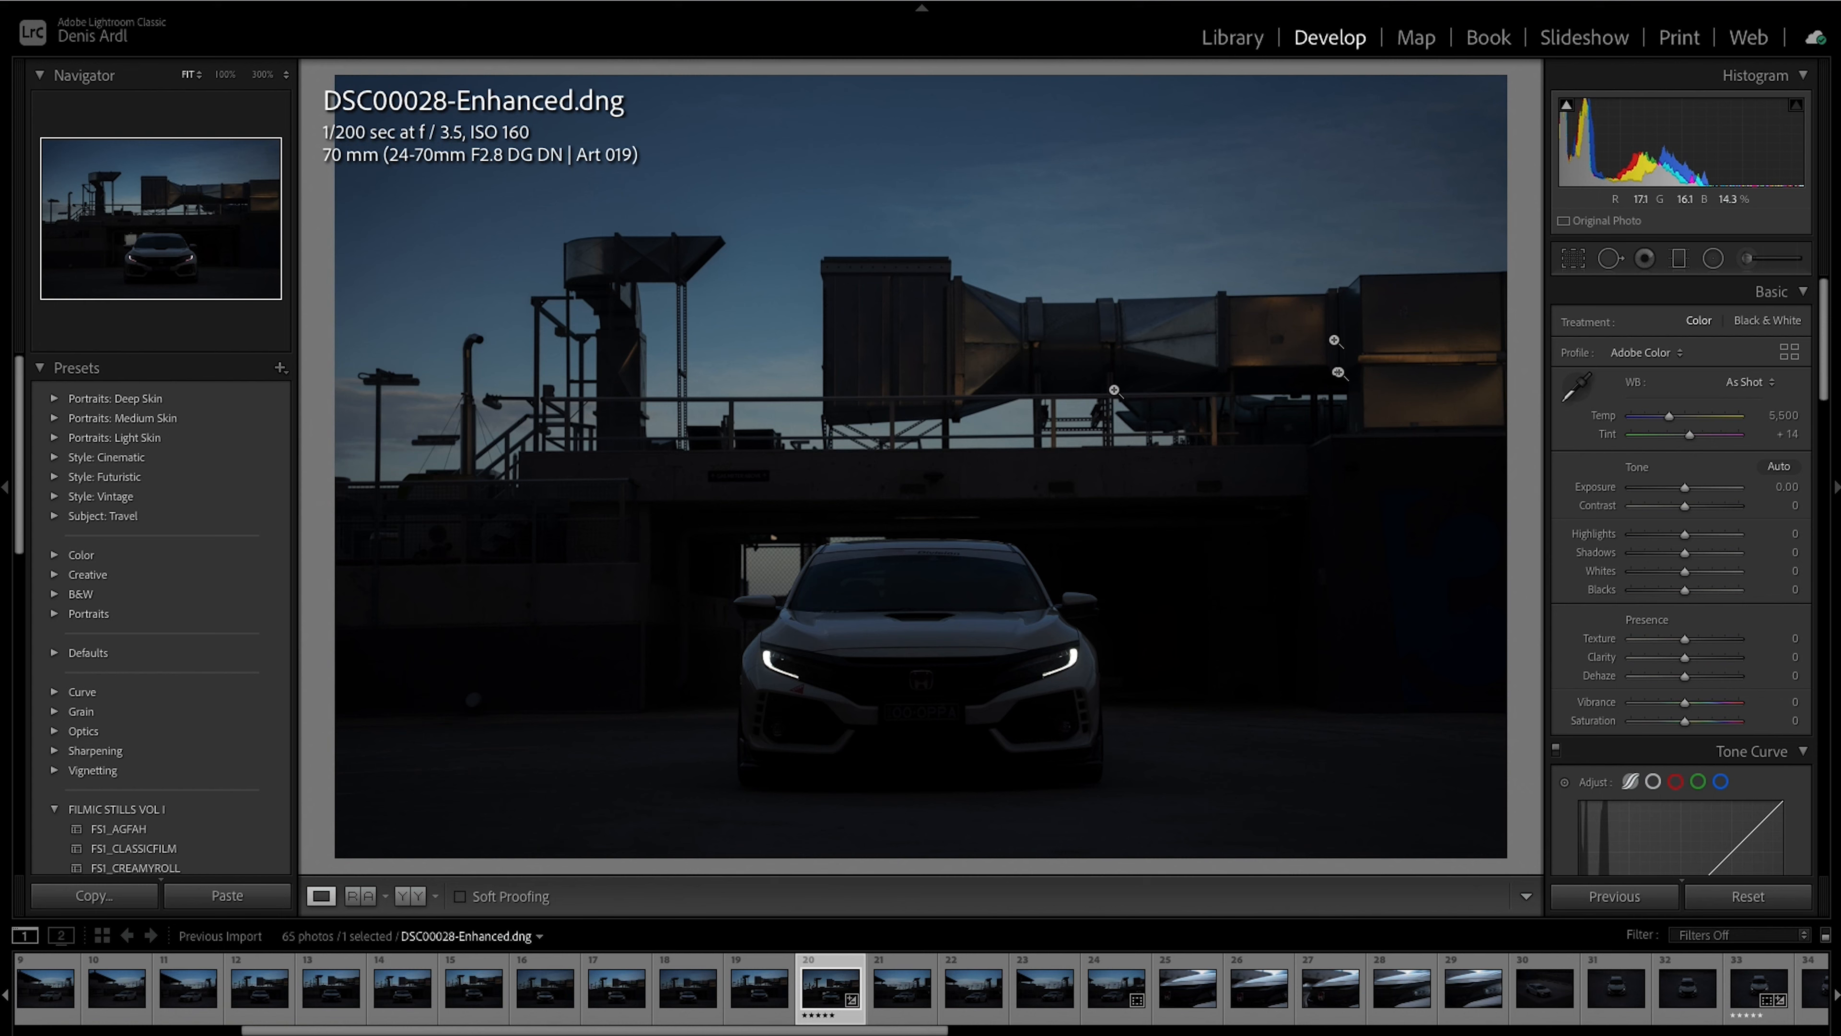
Step: Straighten the photo at an angle of 0.12 with the crop tool and compare it with the before version
click(1573, 258)
drag(1514, 390, 1517, 298)
click(1511, 895)
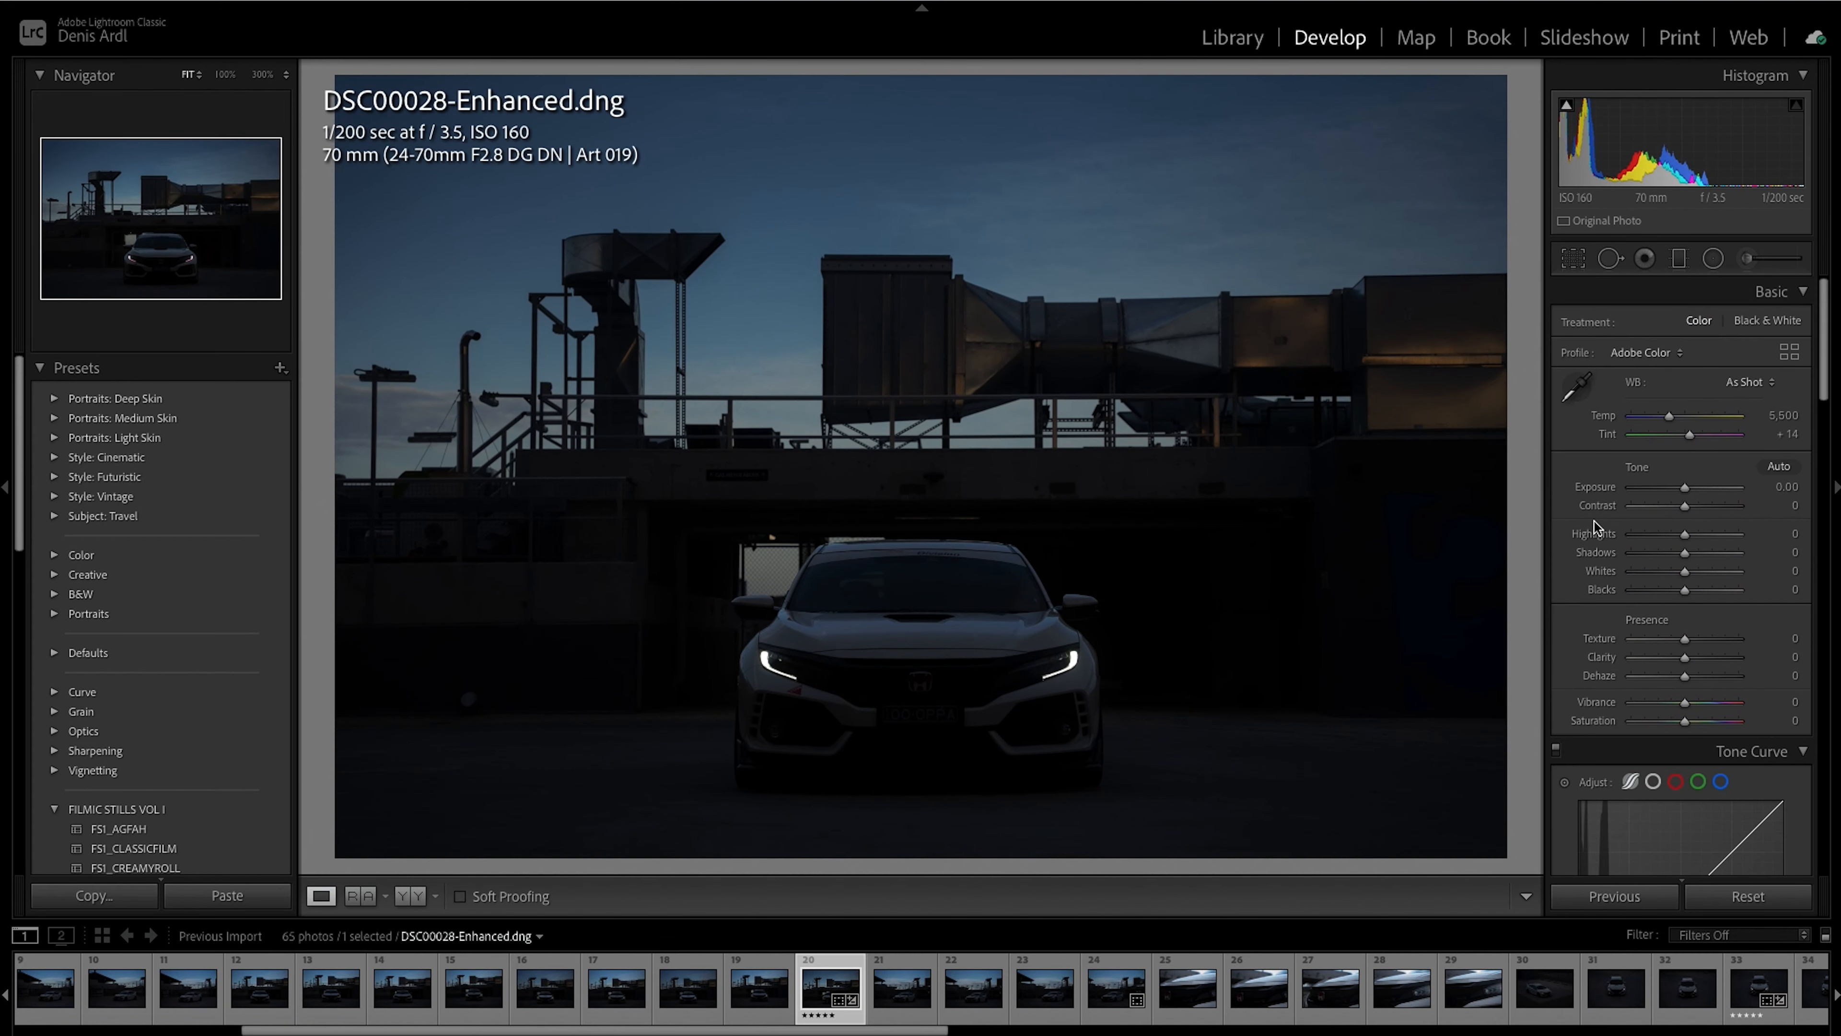
key(backslash)
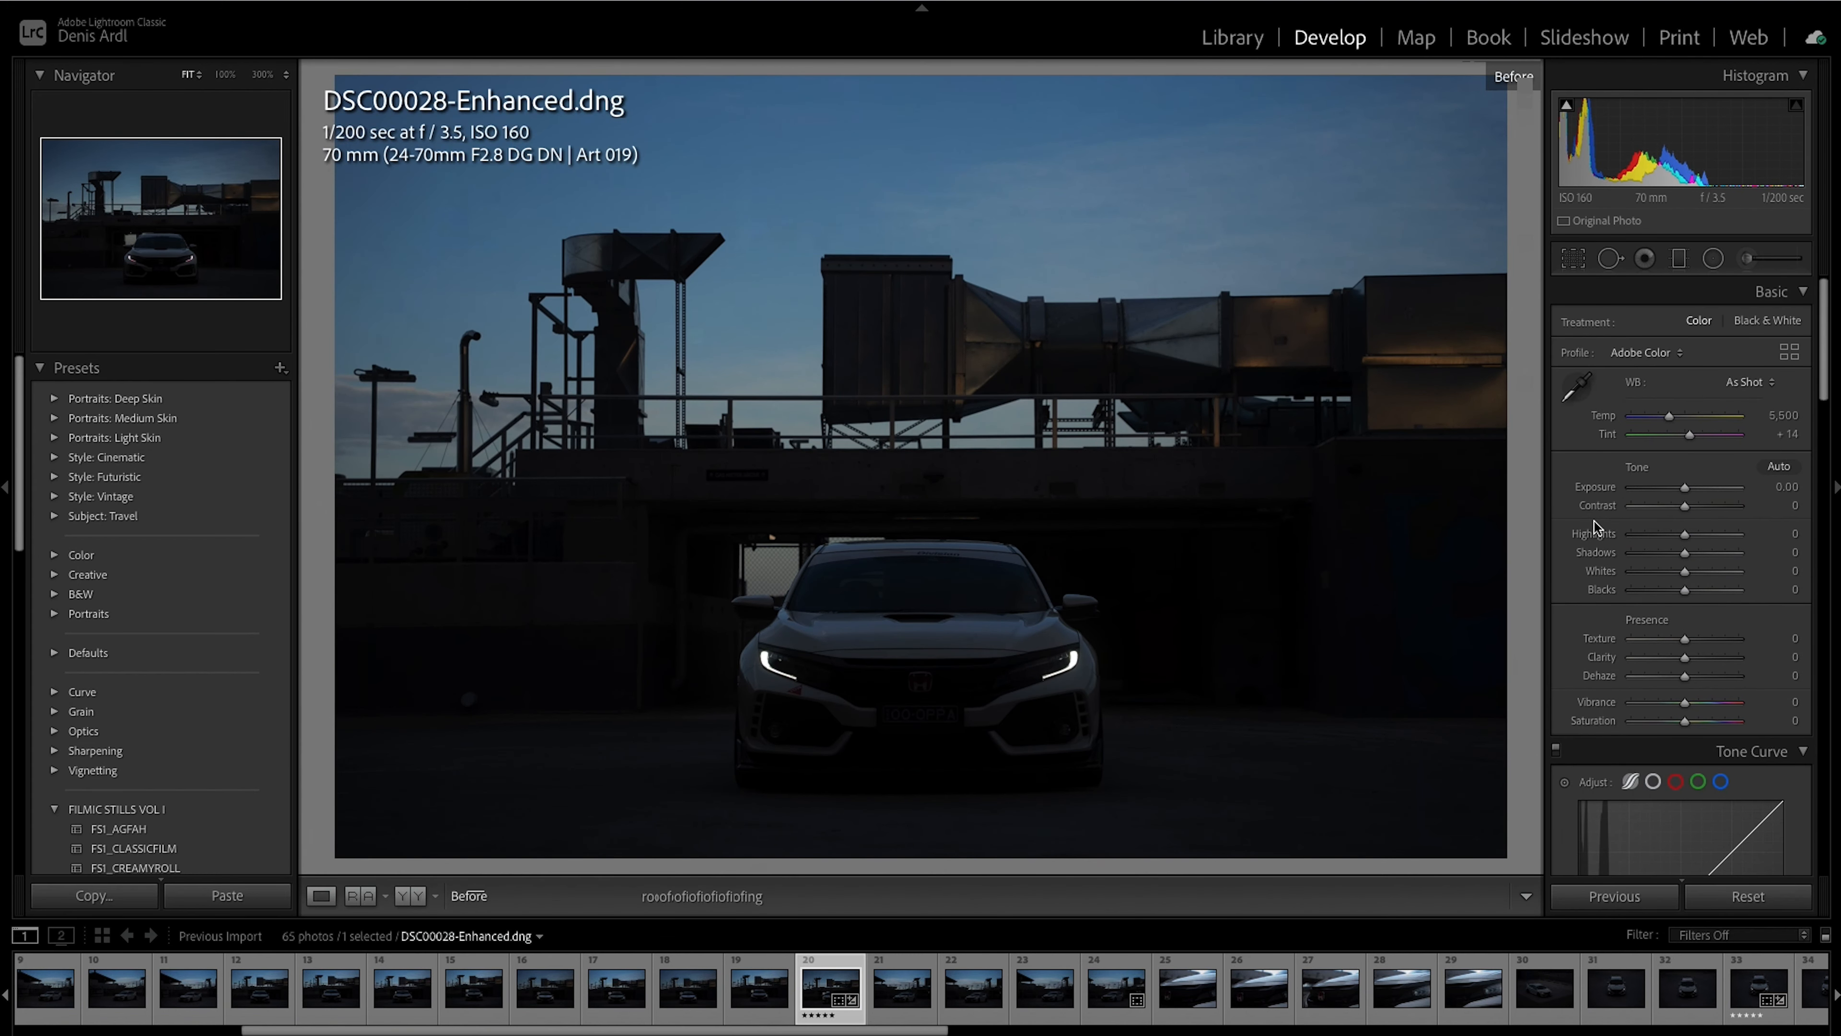
key(backslash)
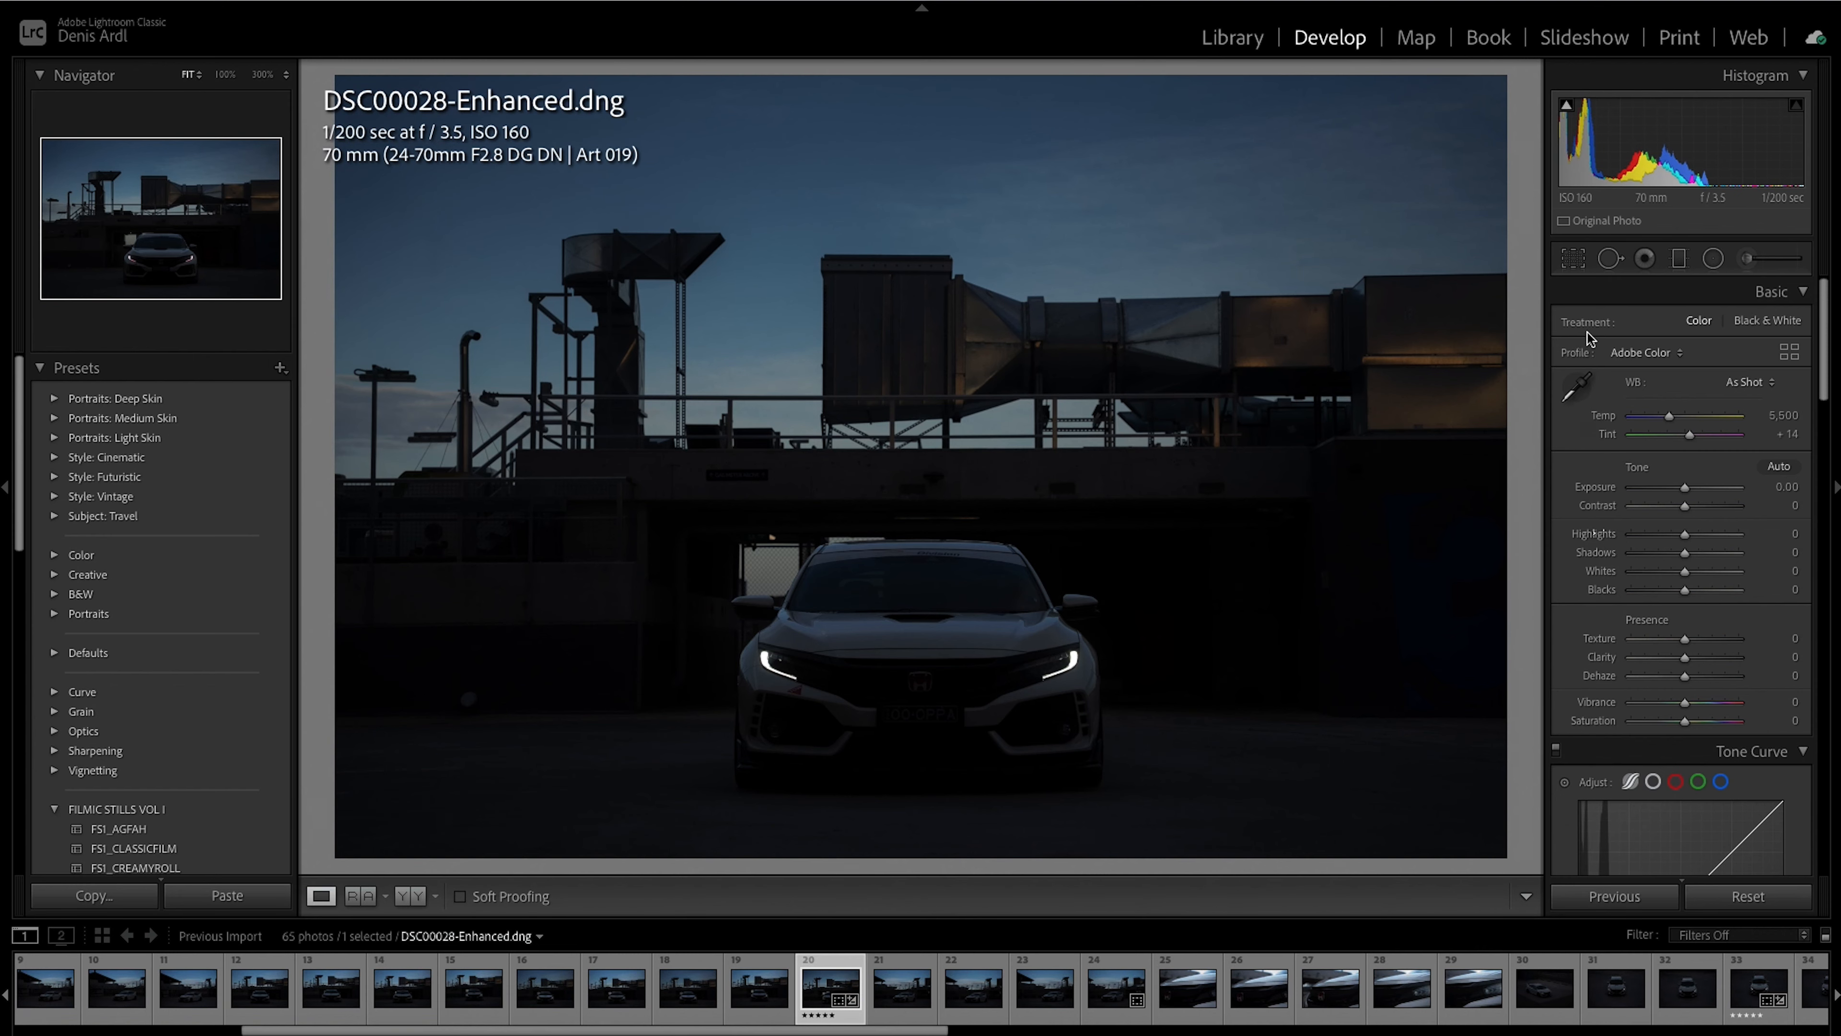
click(1573, 260)
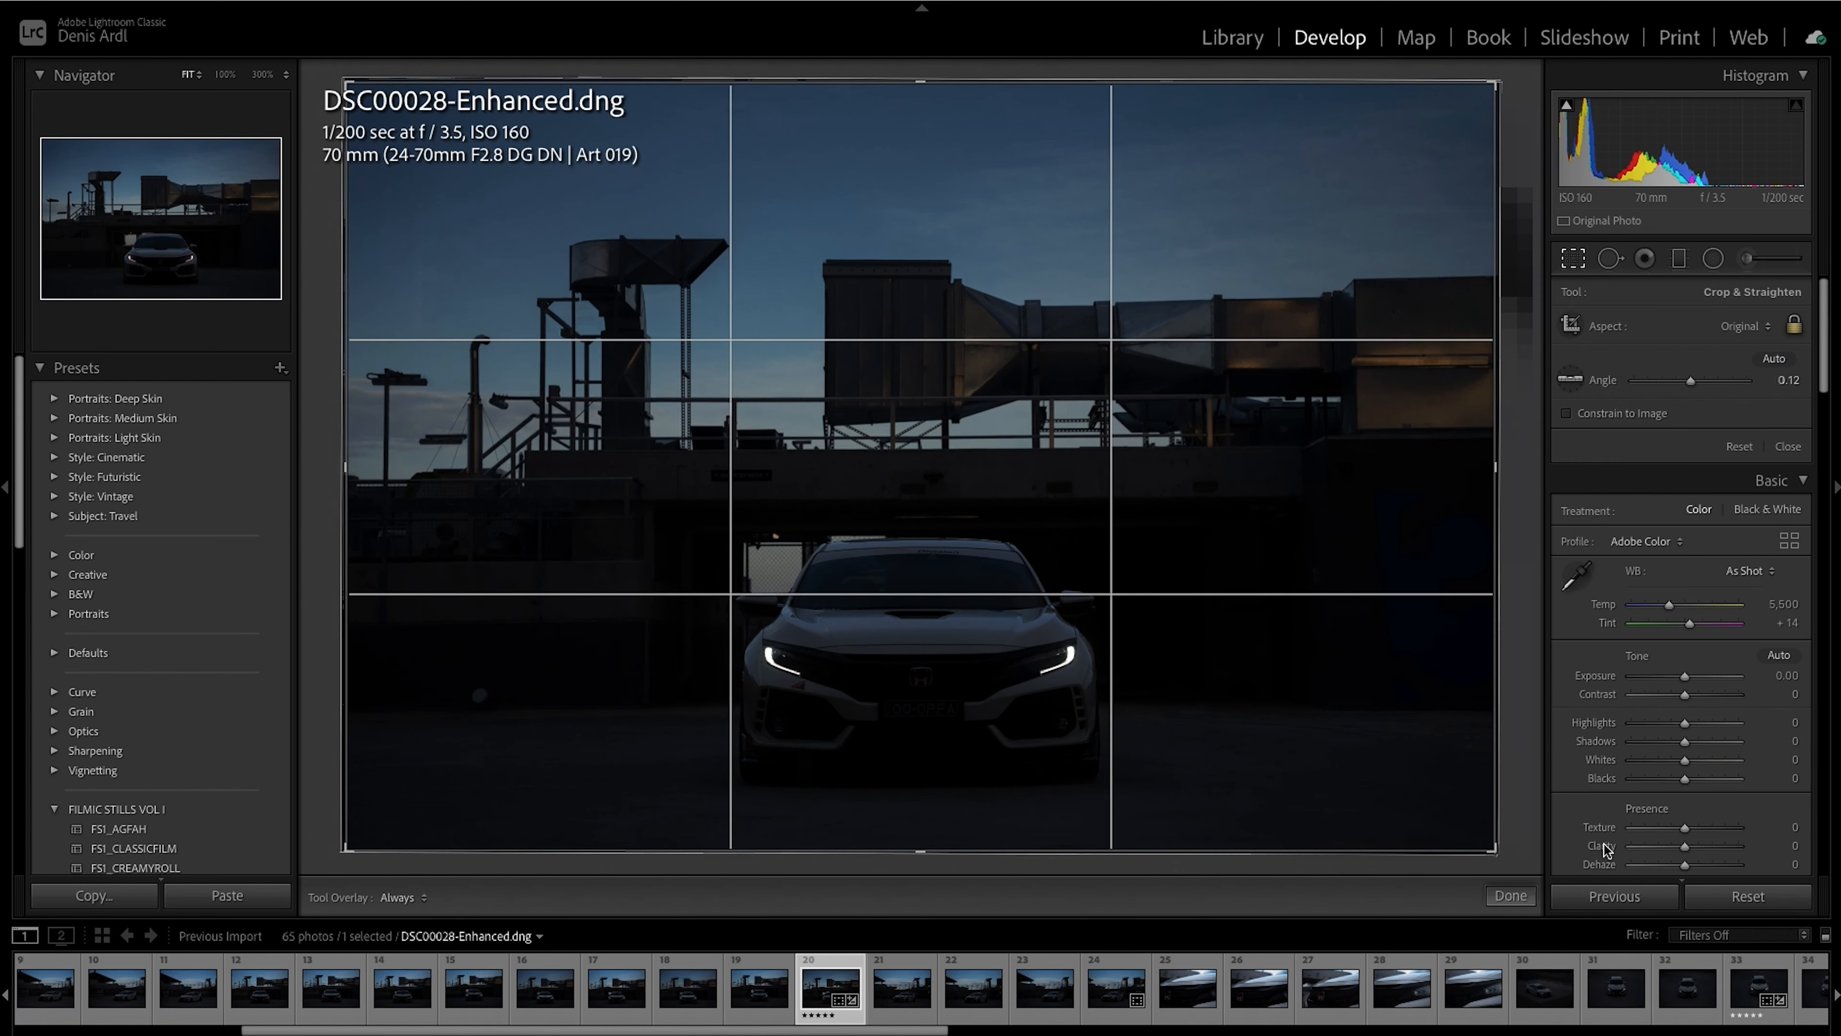
click(1512, 896)
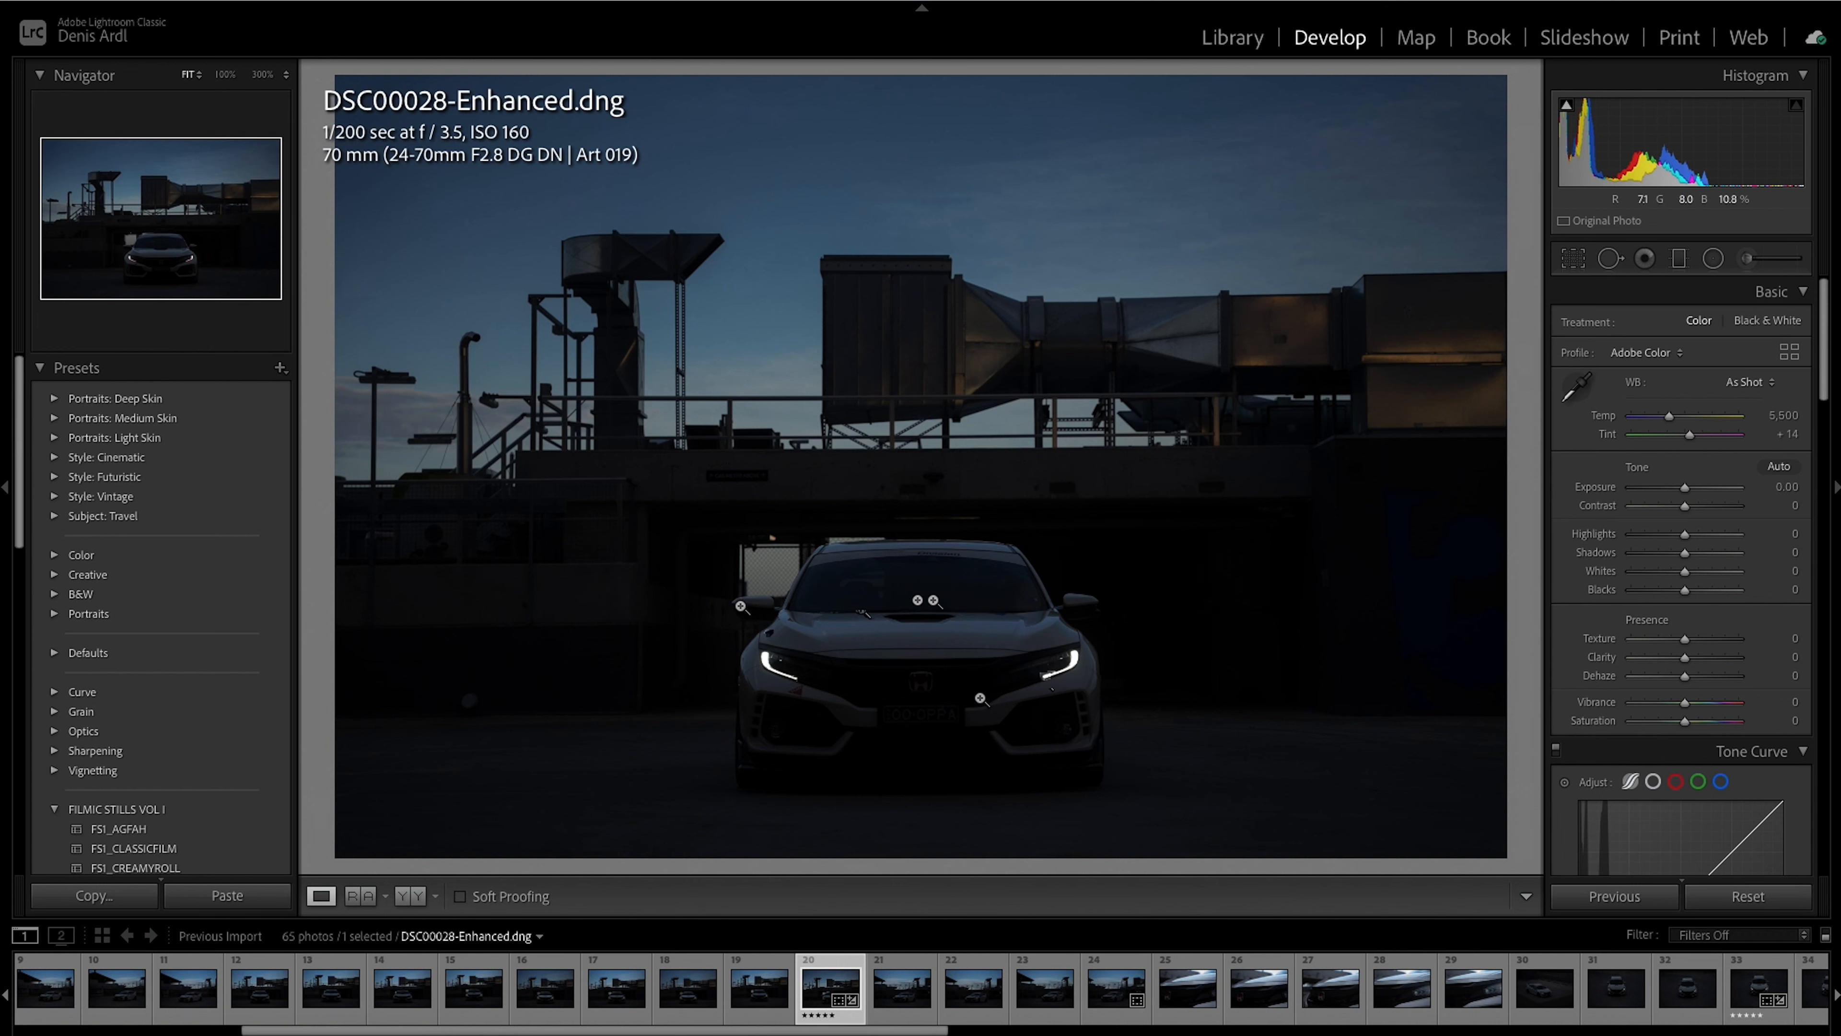
Step: Paint an adjustment brush mask over the whole car with brush size 9 and Clarity 25, showing the mask overlay
key(k)
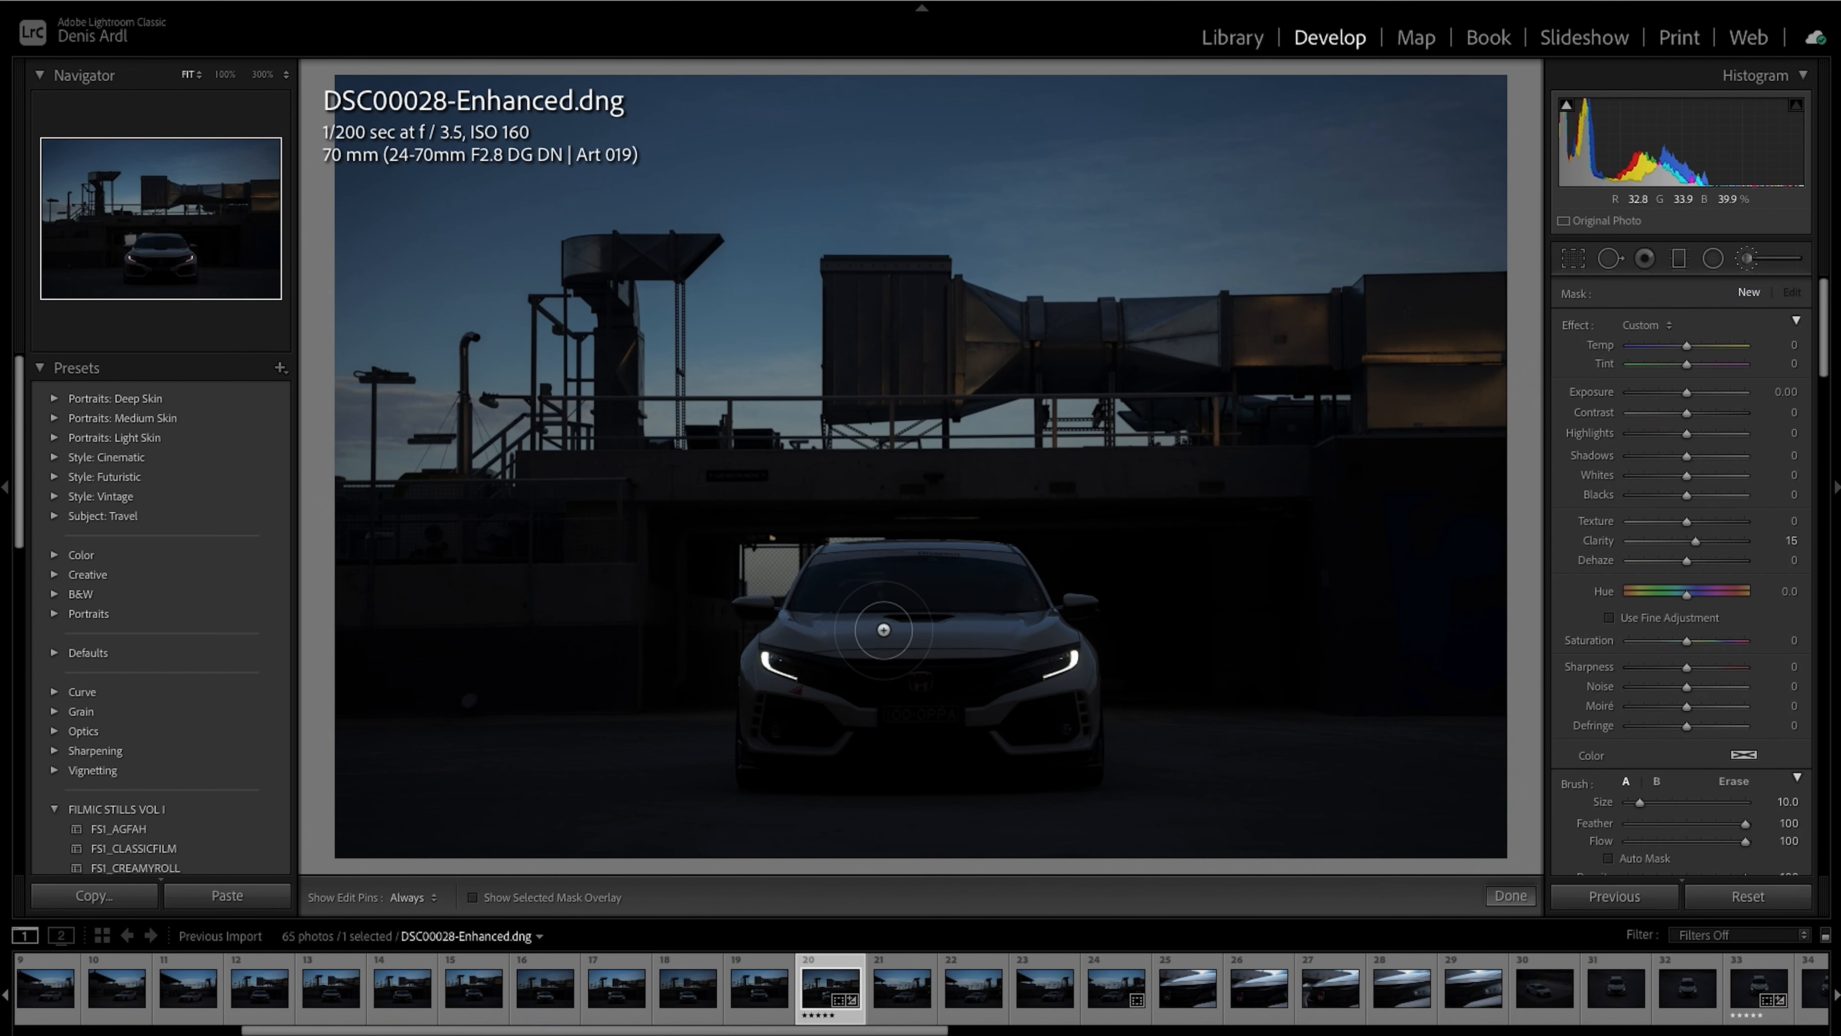
click(472, 898)
key(bracketleft)
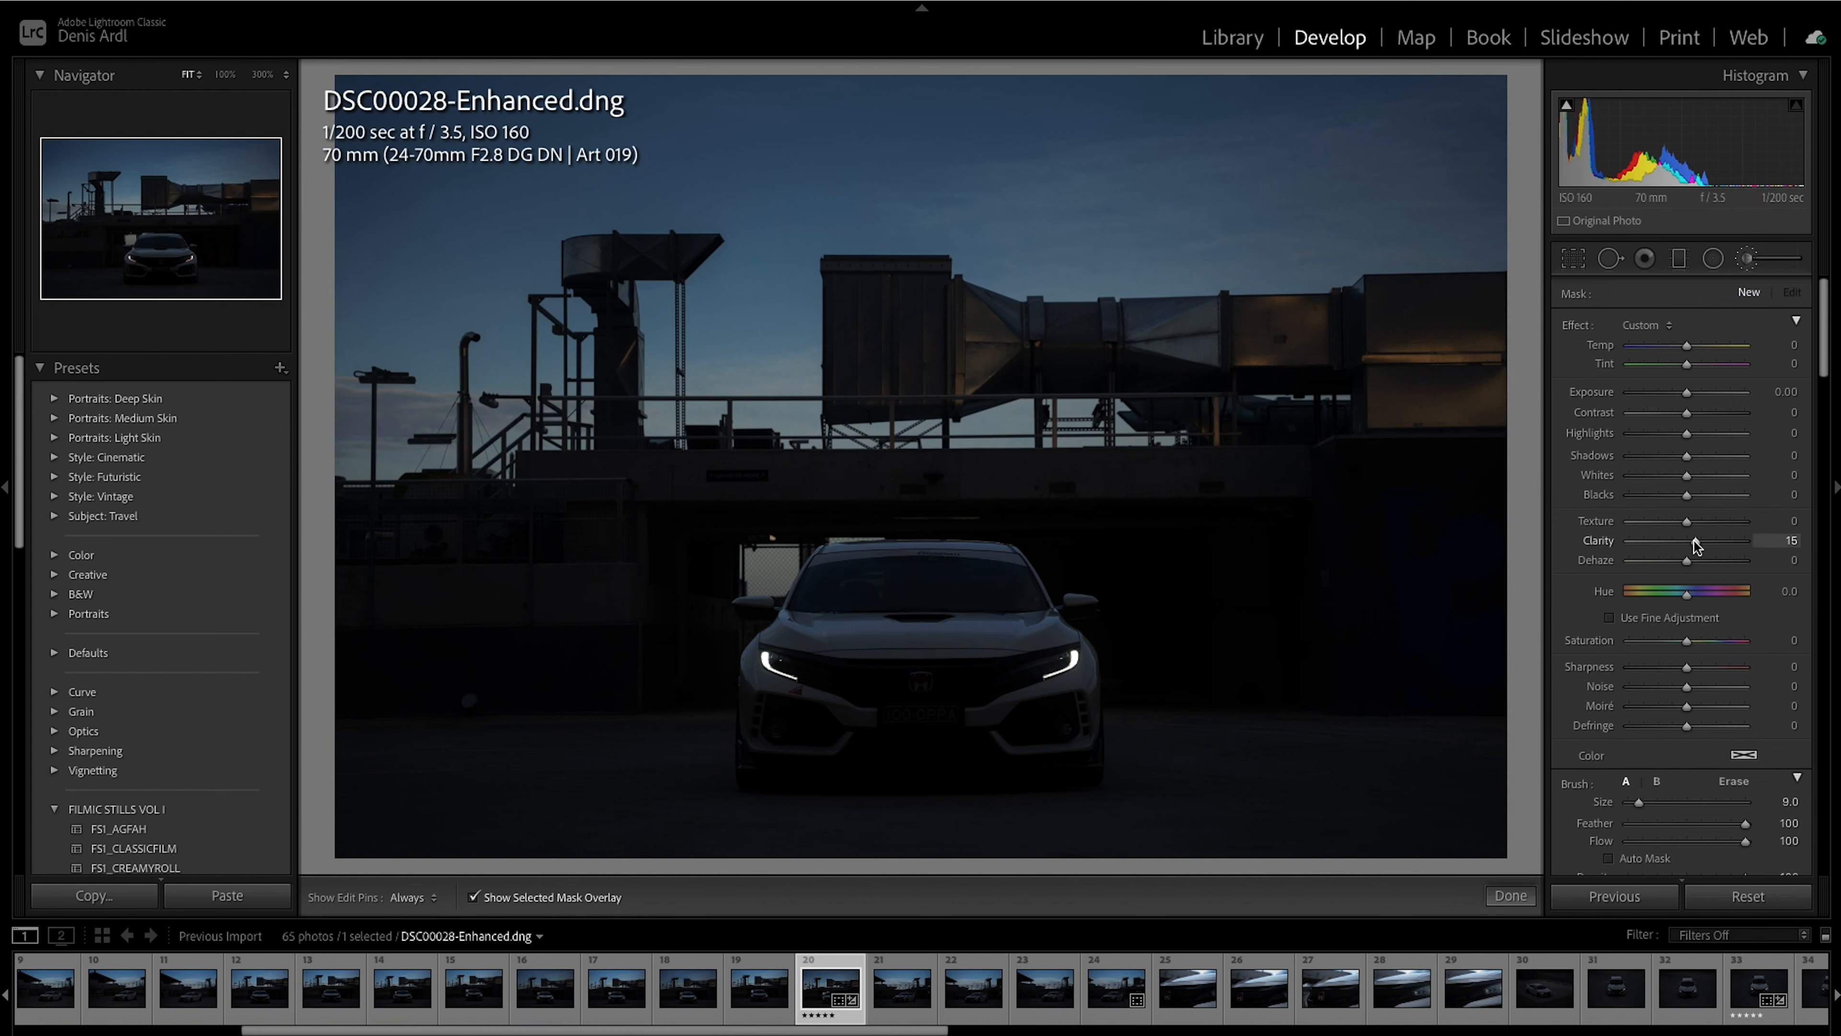
drag(1695, 541, 1702, 541)
key(h)
mouse_move(901, 633)
mouse_down()
mouse_move(816, 664)
mouse_move(841, 592)
mouse_move(969, 590)
mouse_move(903, 585)
mouse_move(1002, 591)
mouse_move(1046, 663)
mouse_move(789, 646)
mouse_move(773, 724)
mouse_move(995, 729)
mouse_move(1064, 709)
mouse_move(1041, 632)
mouse_move(955, 634)
mouse_move(903, 582)
mouse_move(1041, 631)
mouse_move(833, 582)
mouse_move(806, 654)
mouse_up()
Step: Erase the mask overspill around the car's edges with an eraser of size 5, and hide the mask overlay
click(1729, 782)
scroll(1069, 560, down, 10)
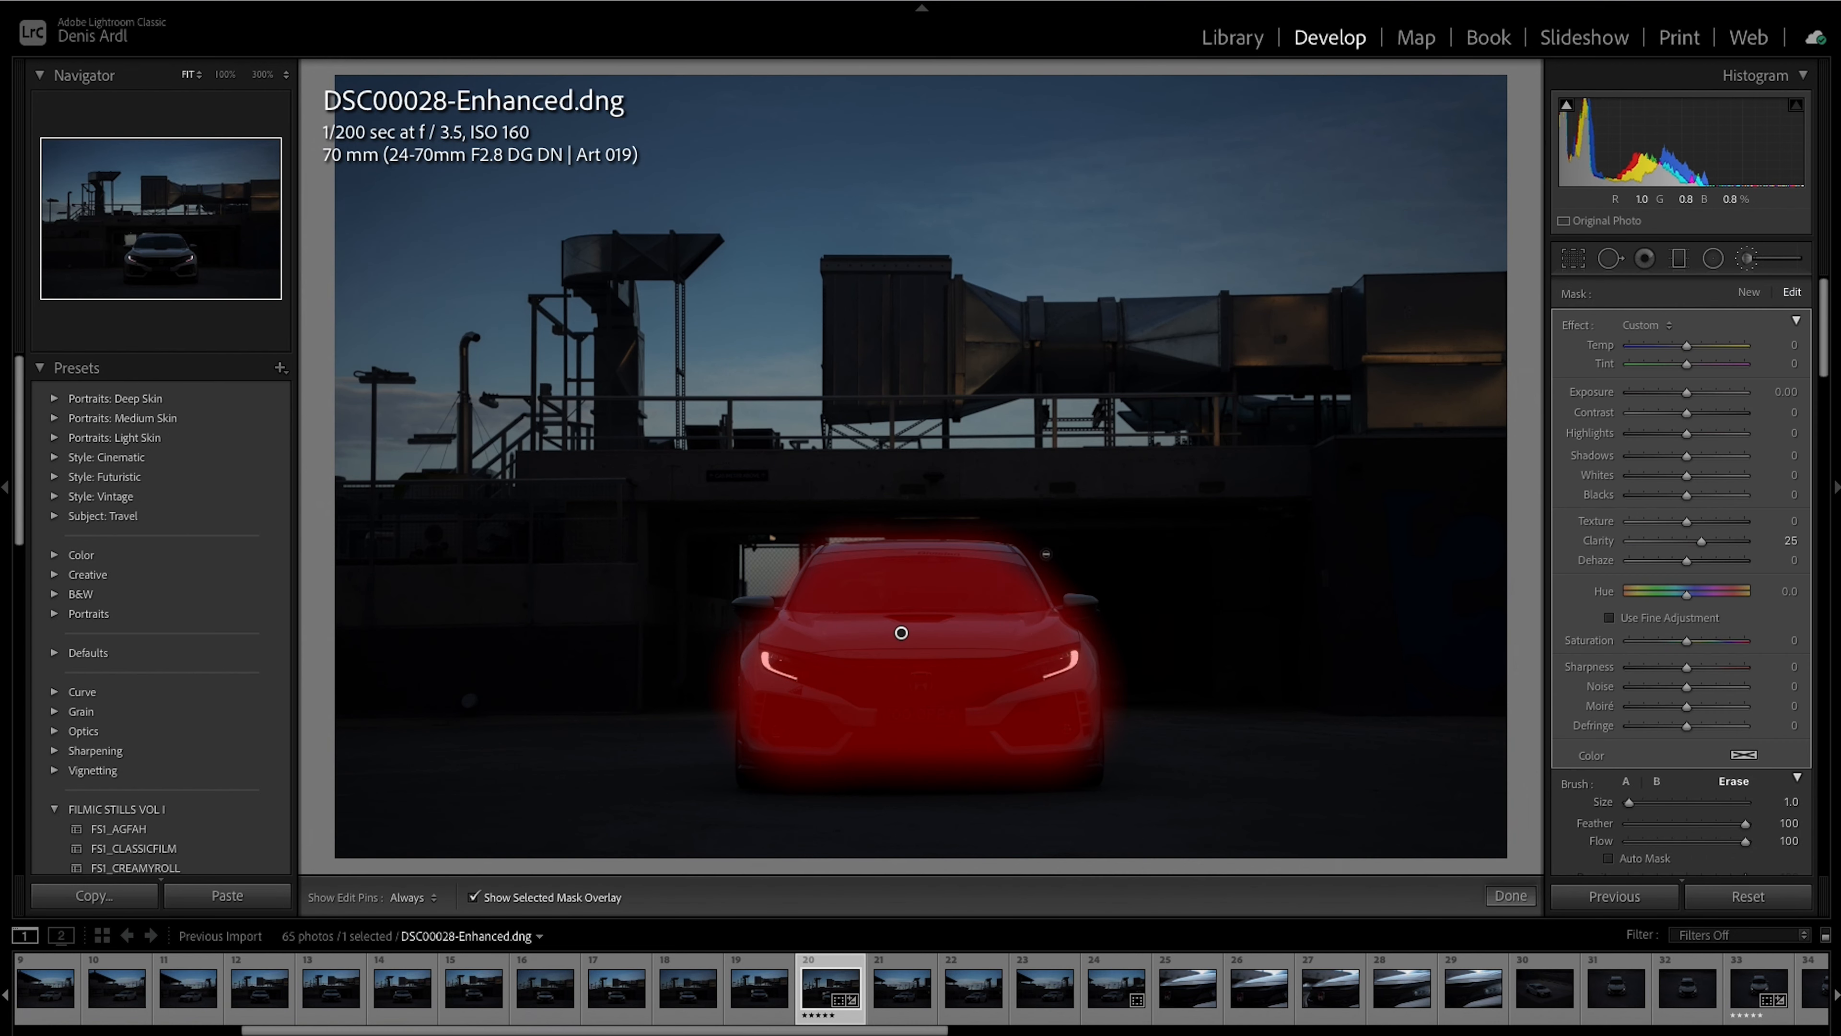
scroll(1043, 548, up, 6)
scroll(1051, 539, down, 2)
key(h)
key(h)
key(h)
drag(1110, 634, 1126, 721)
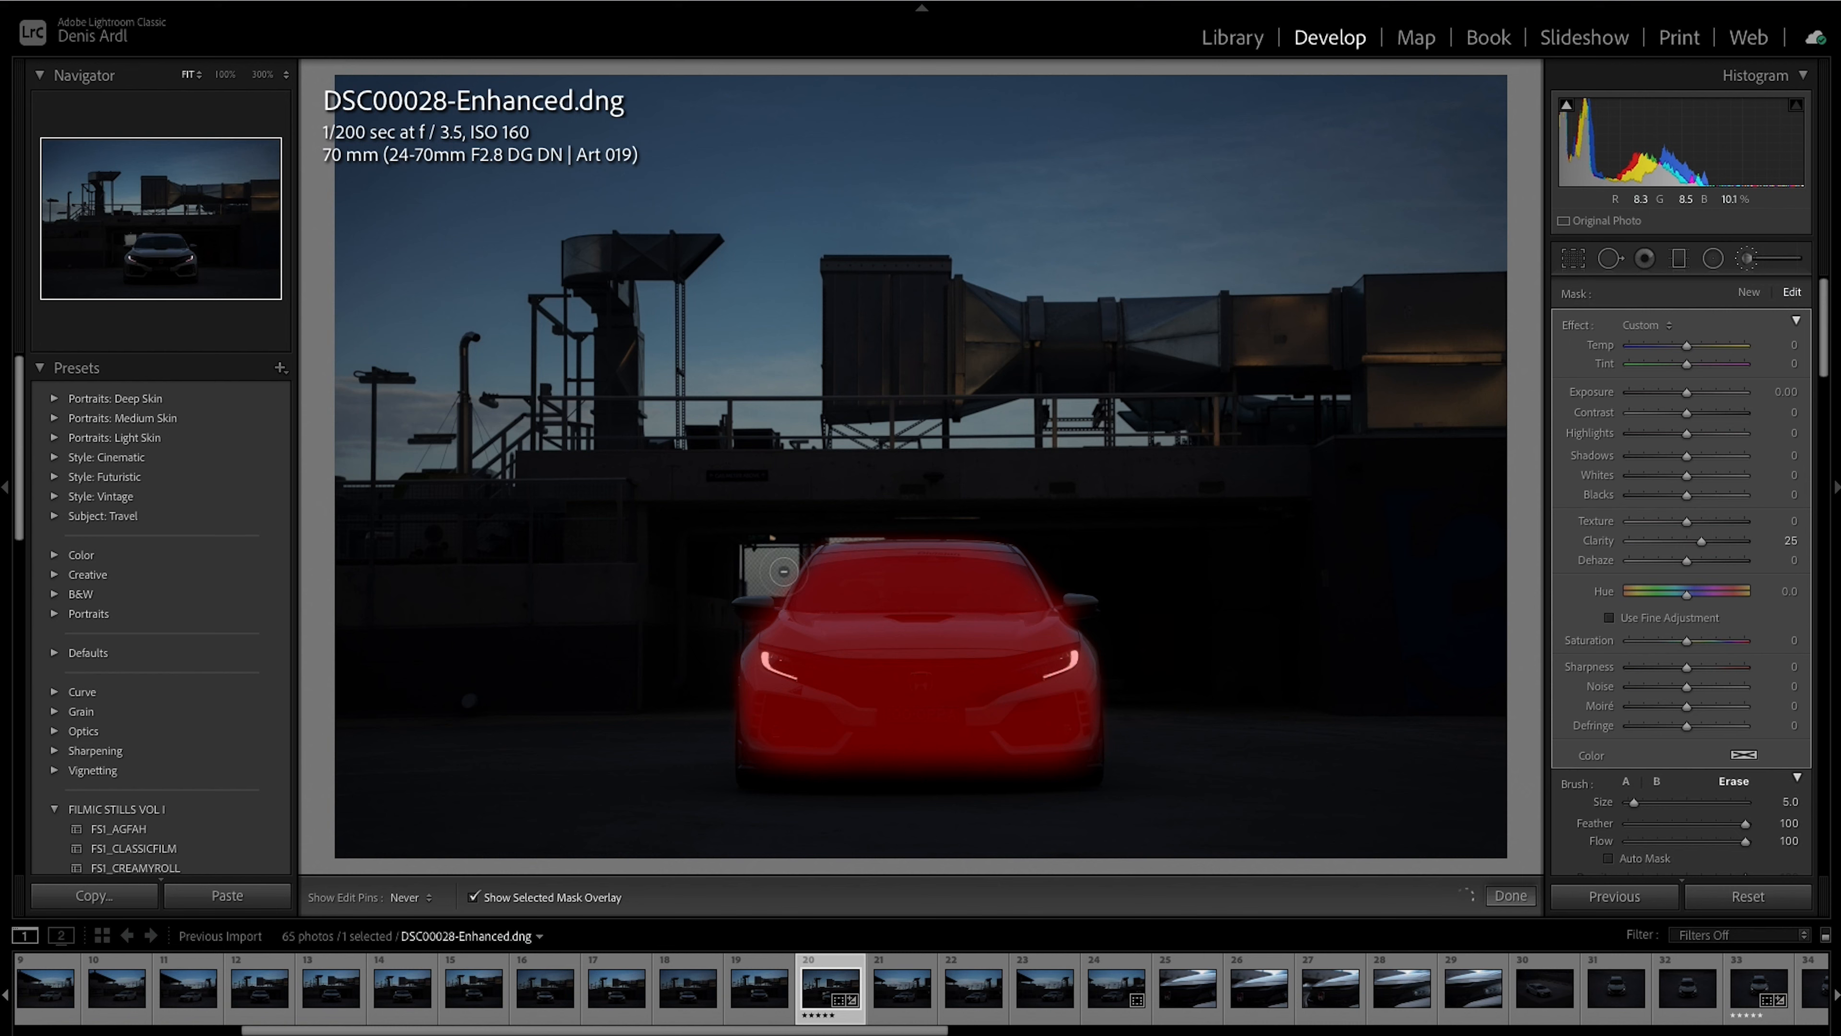
key(h)
key(h)
key(h)
click(473, 897)
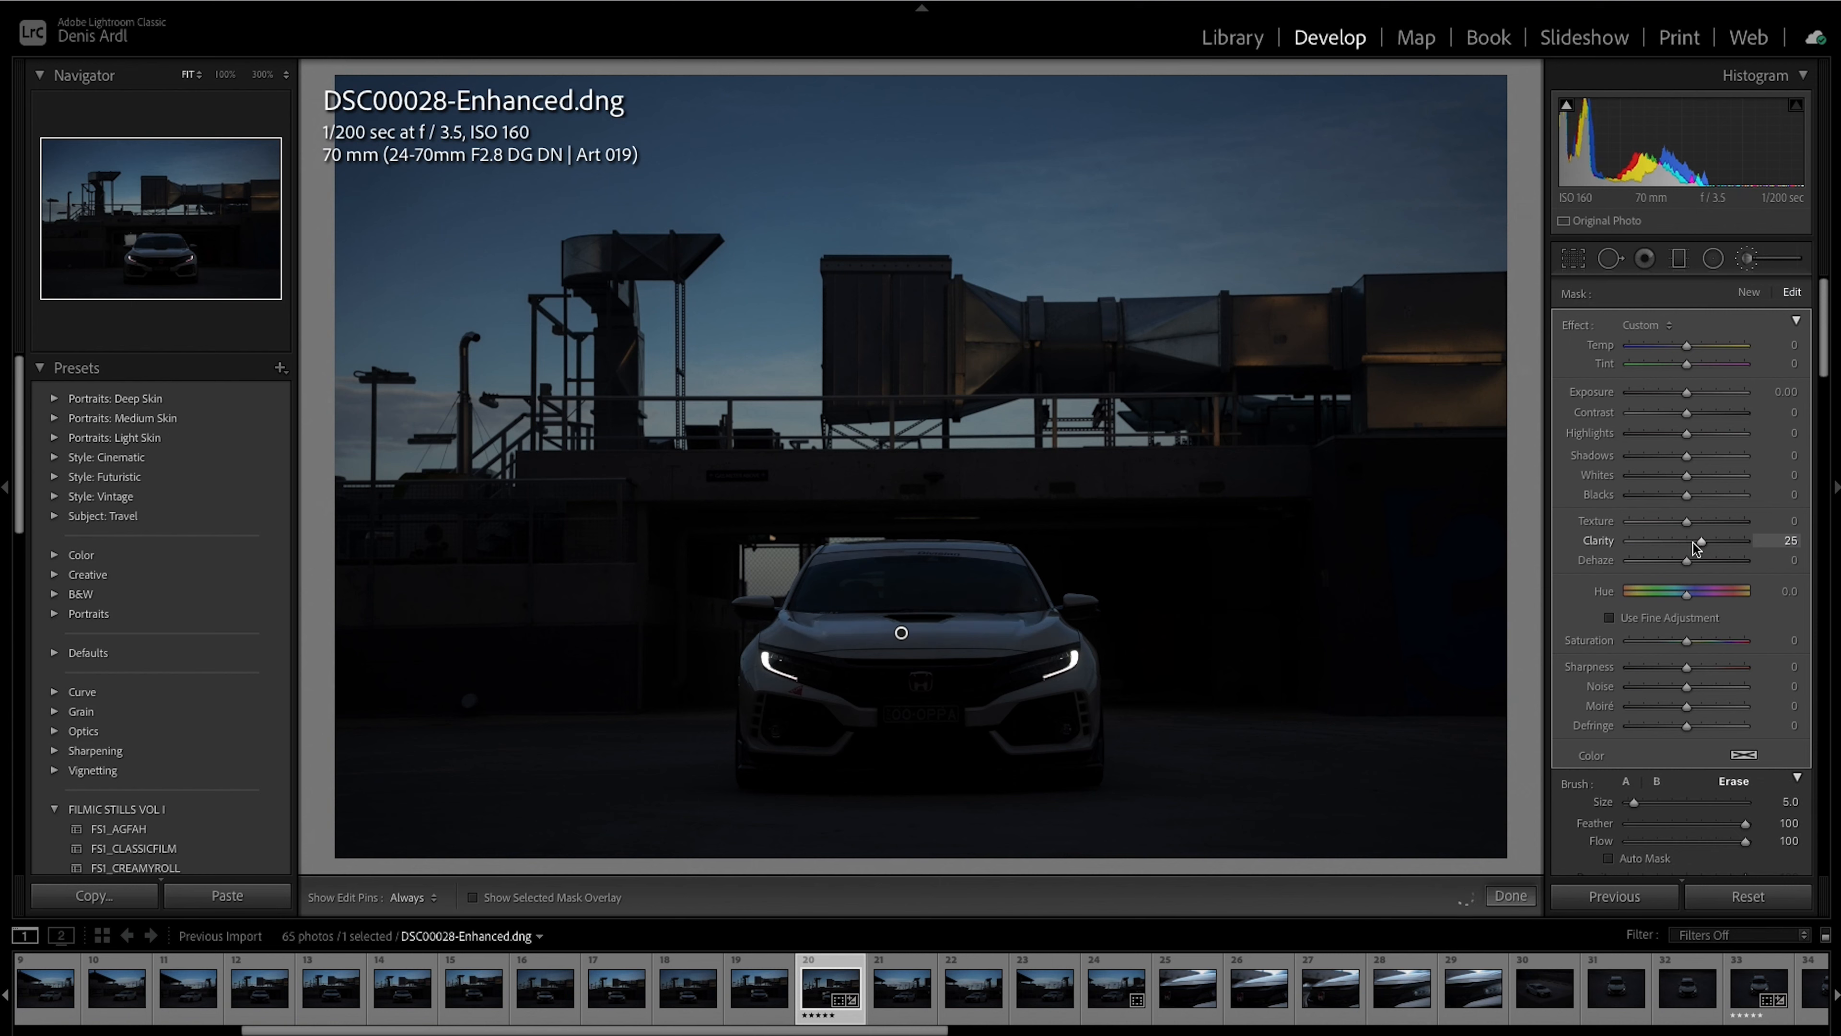
Step: Try low and maximum Clarity on the car mask and settle on 26
drag(1697, 543, 1685, 545)
drag(1704, 542, 1688, 544)
drag(1692, 542, 1838, 555)
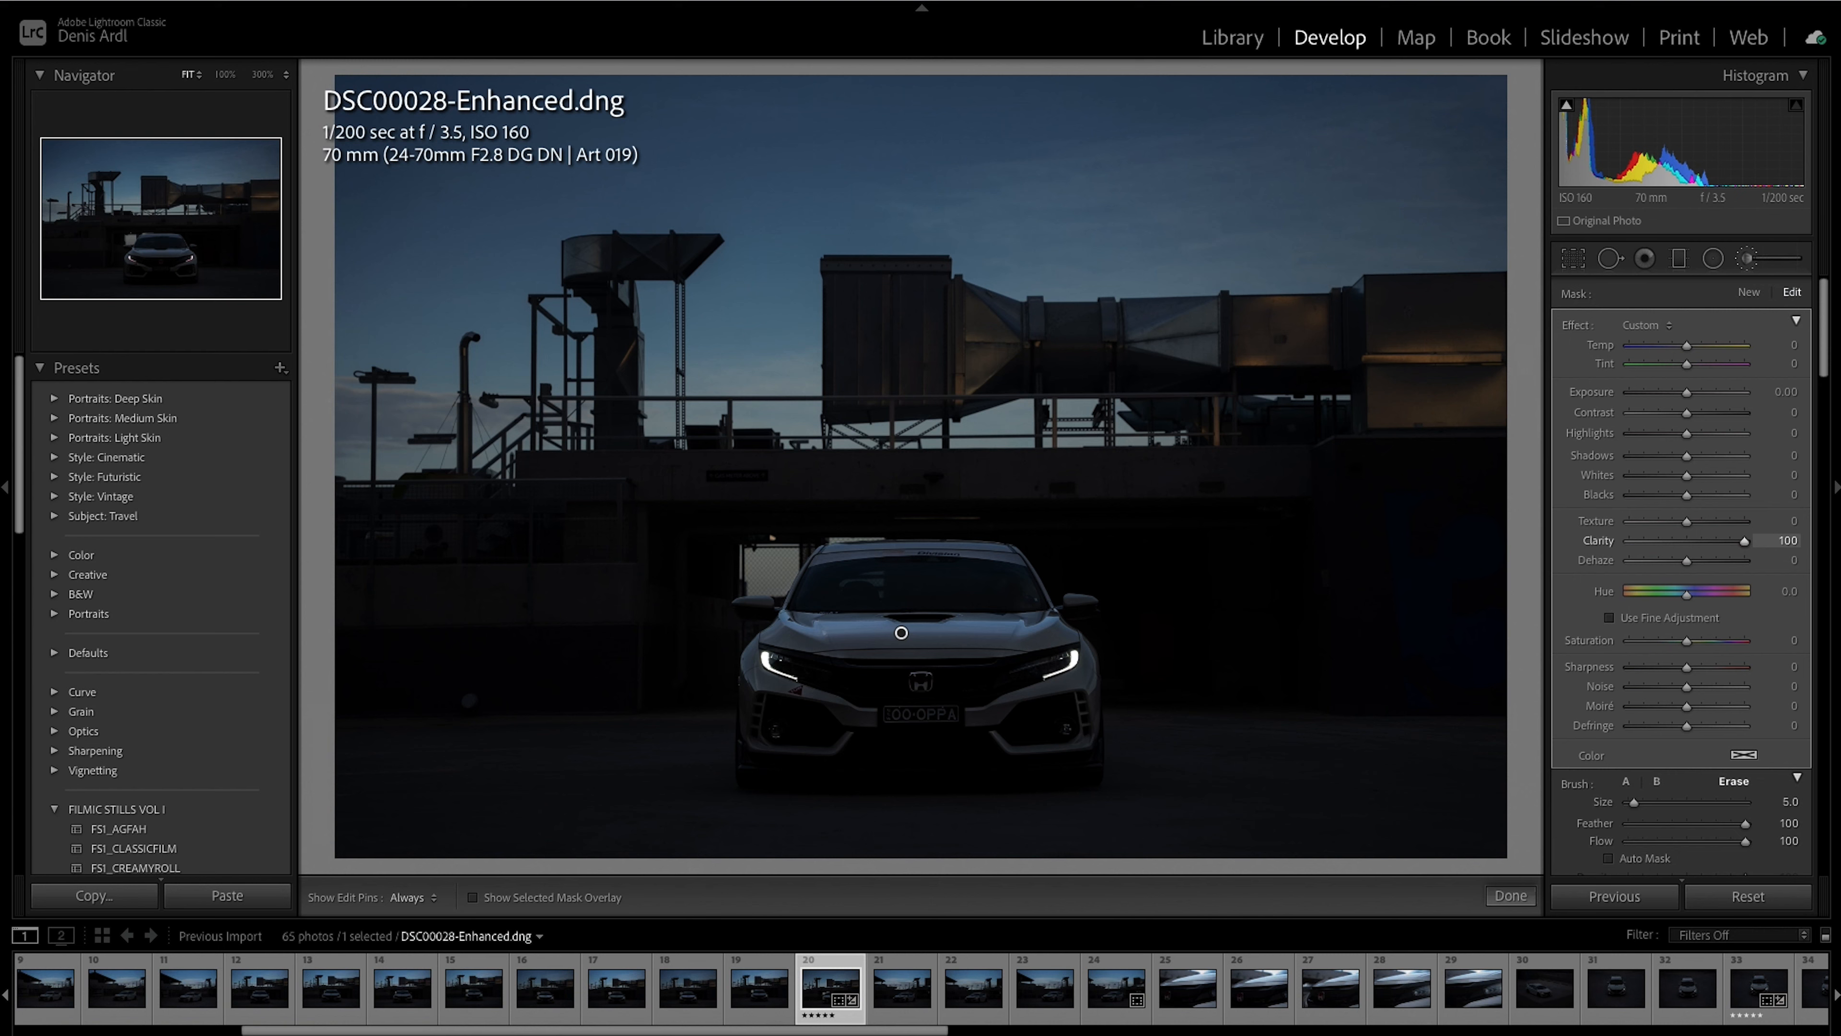
drag(1839, 556, 1686, 549)
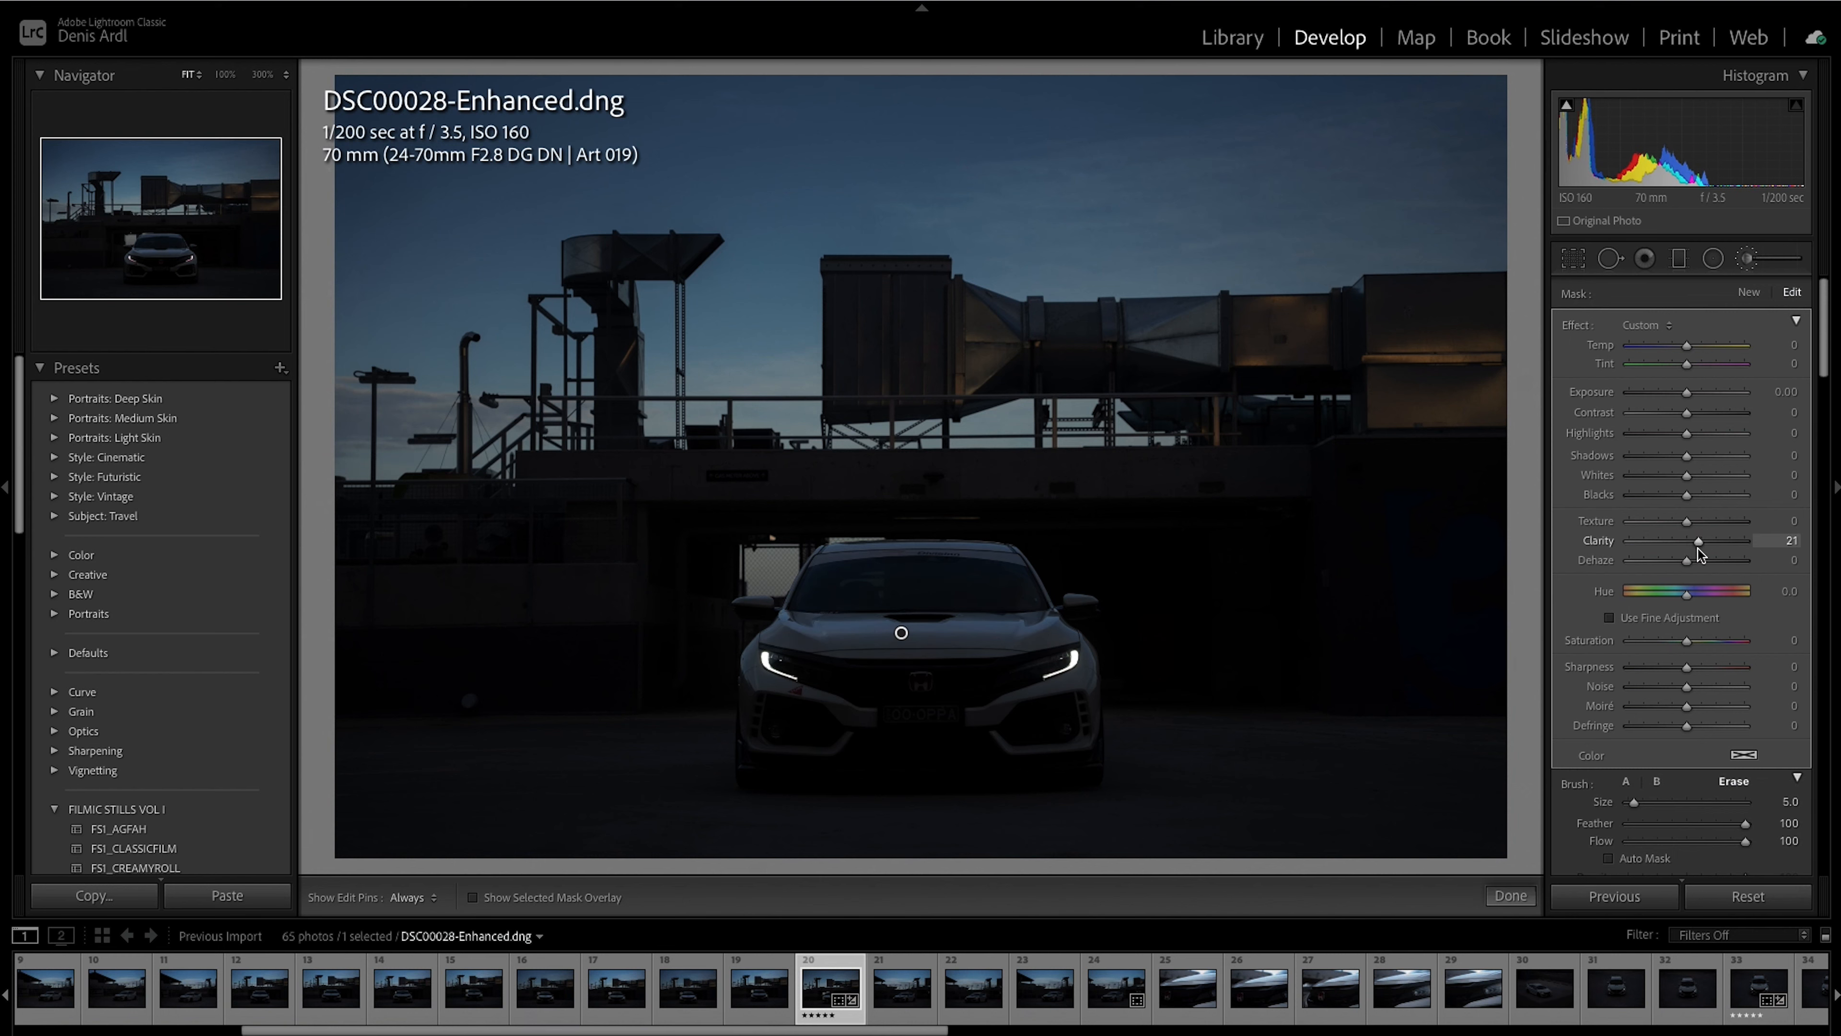
drag(1692, 549, 1693, 548)
drag(1691, 549, 1702, 552)
Step: Try raising and lowering Dehaze on the car mask, and reset it to 0
drag(1687, 562, 1692, 564)
drag(1685, 565, 1675, 565)
double_click(1686, 562)
Step: Set the car mask's Texture to 21 and Whites to 27, keep Highlights at 0, and finish the brush adjustment
drag(1687, 521, 1713, 527)
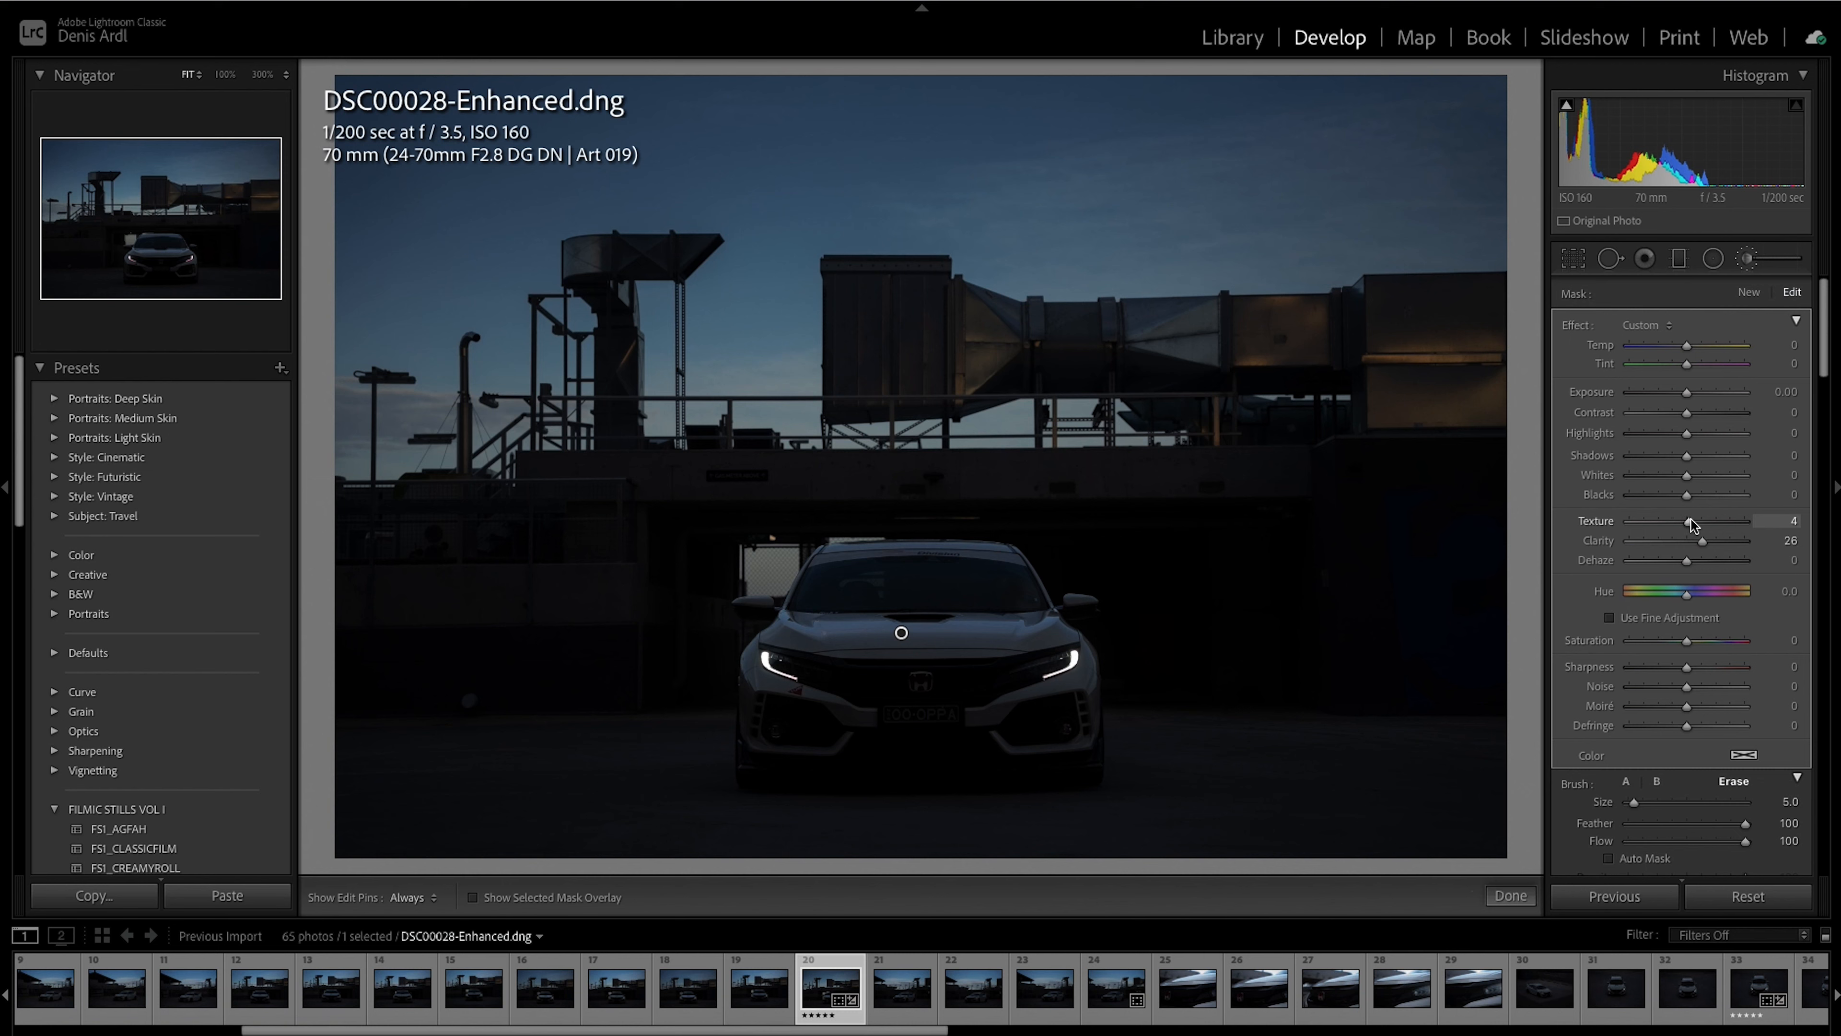
drag(1698, 527, 1703, 528)
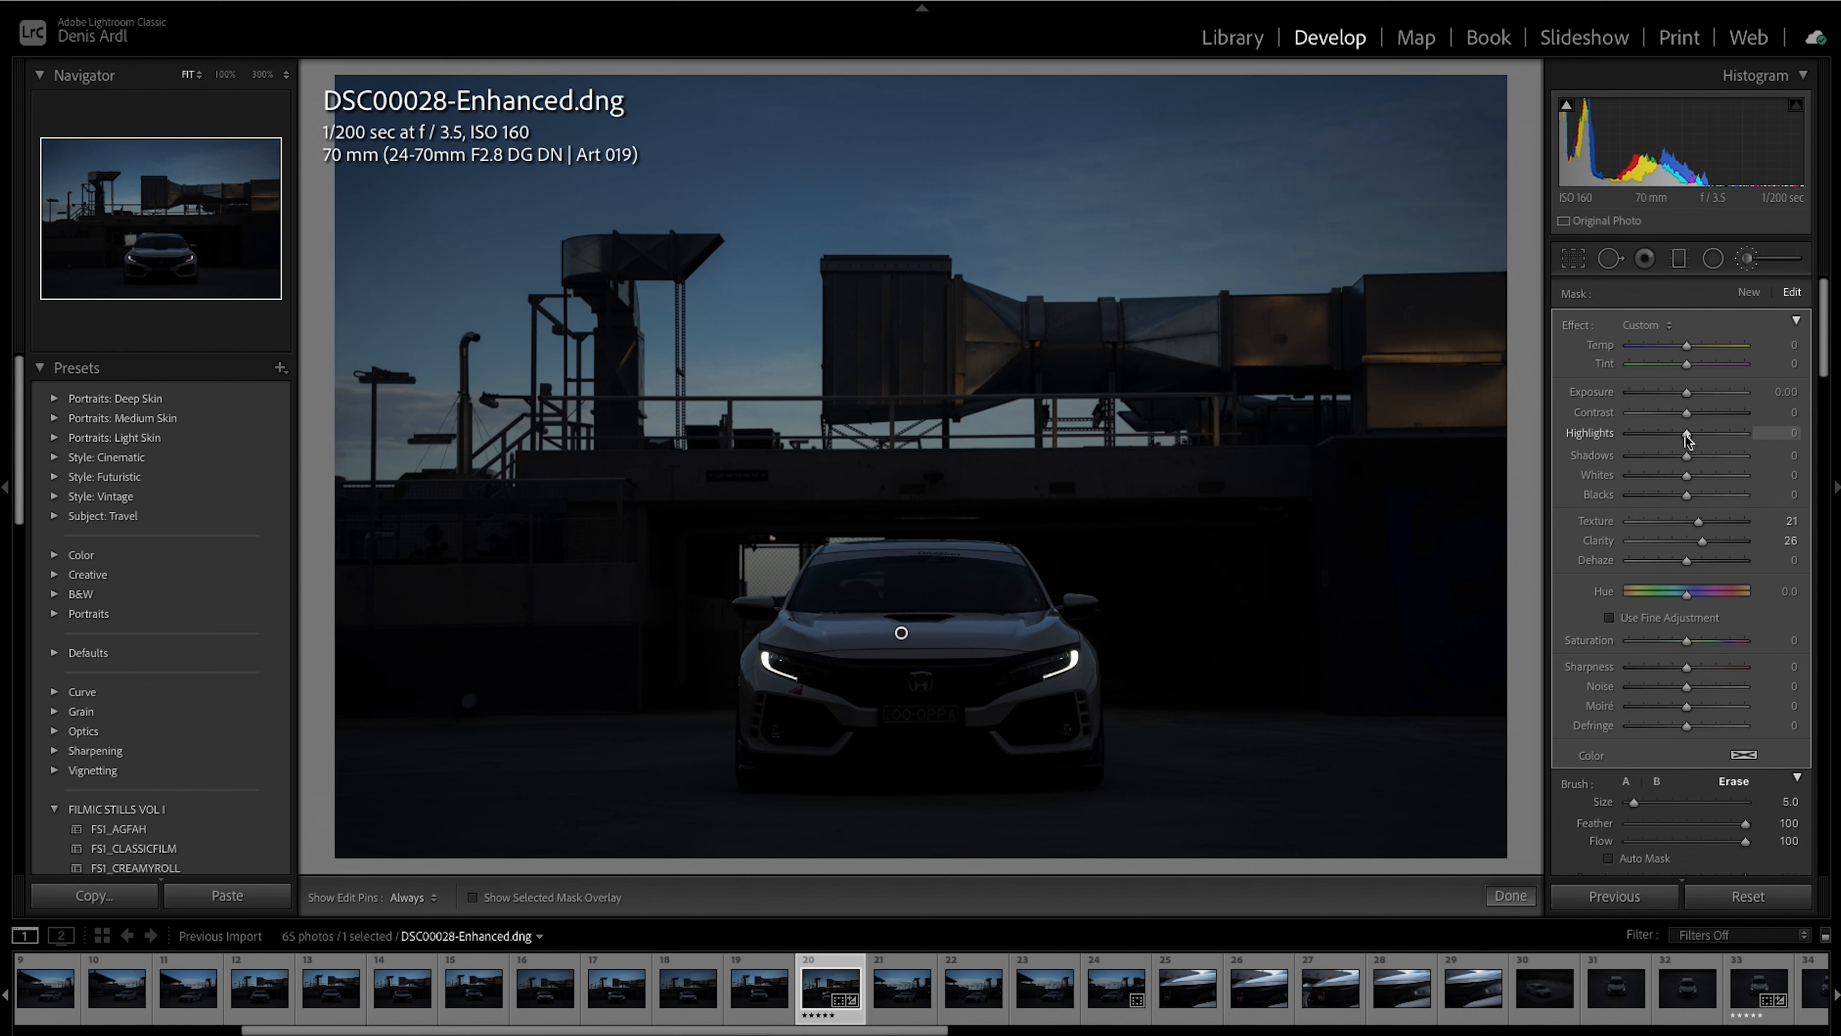
drag(1687, 436, 1714, 438)
drag(1686, 436, 1702, 475)
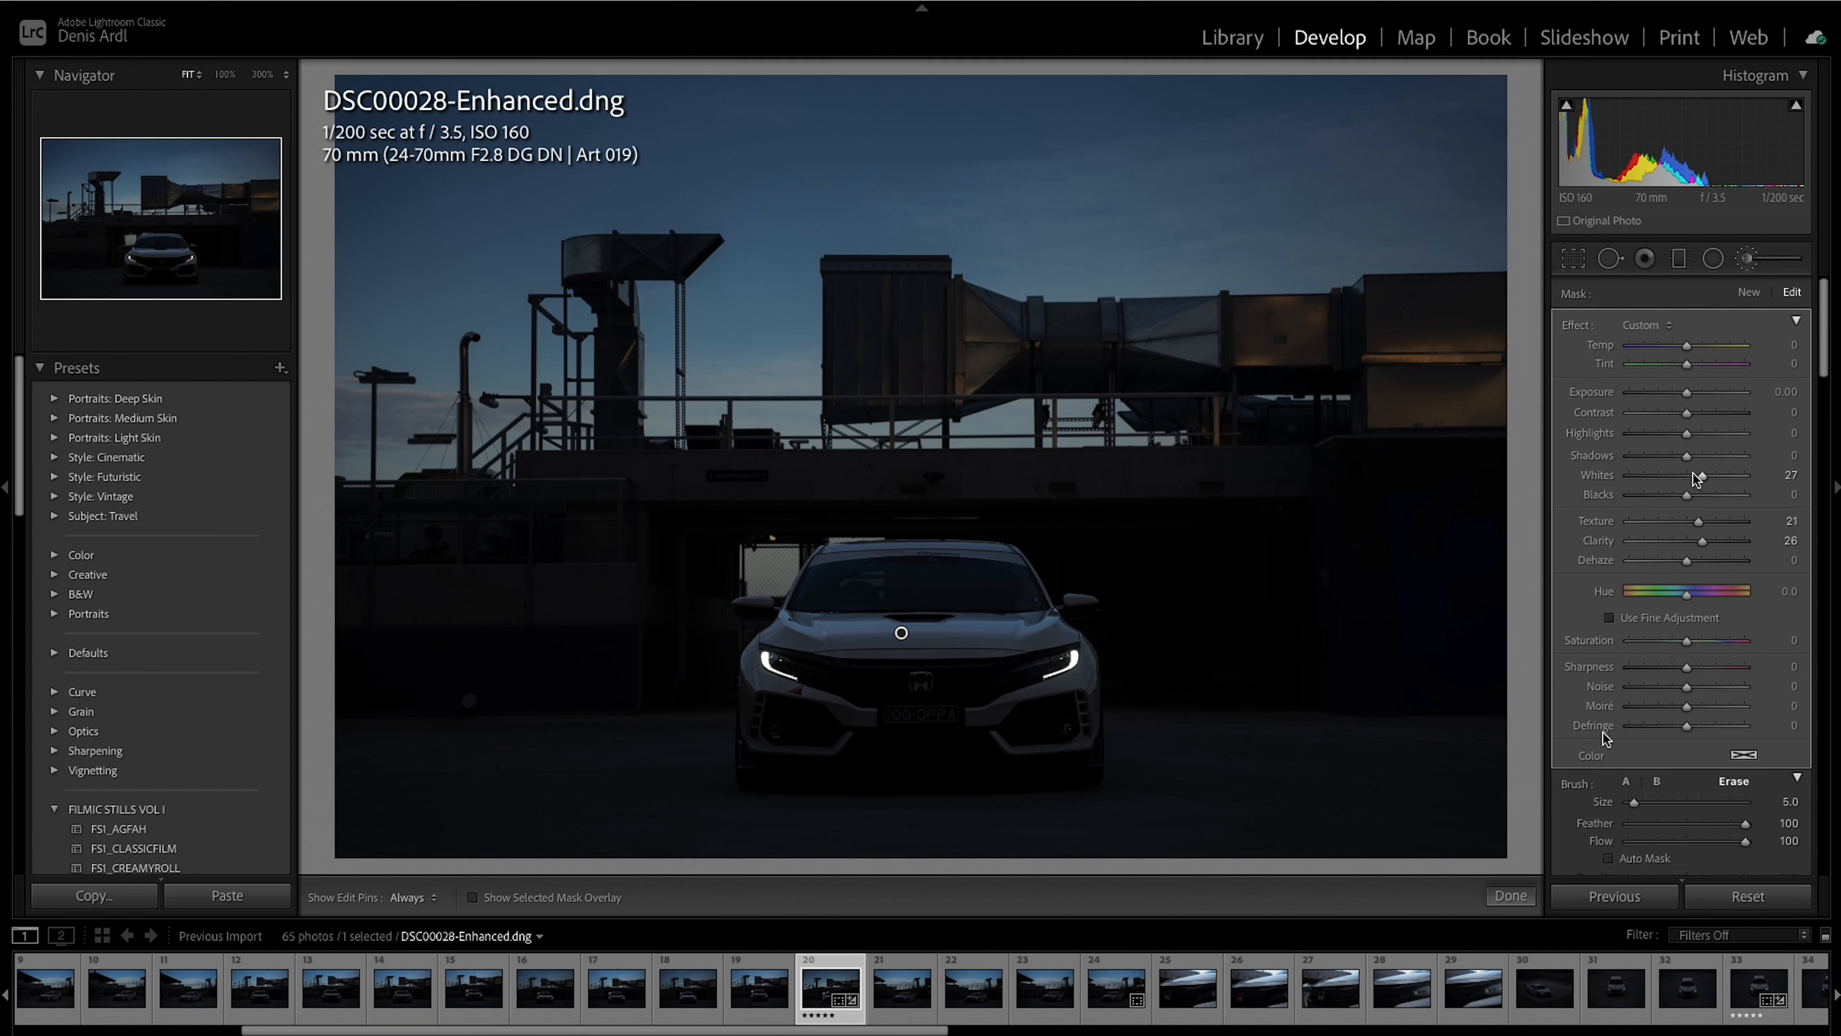
click(1510, 895)
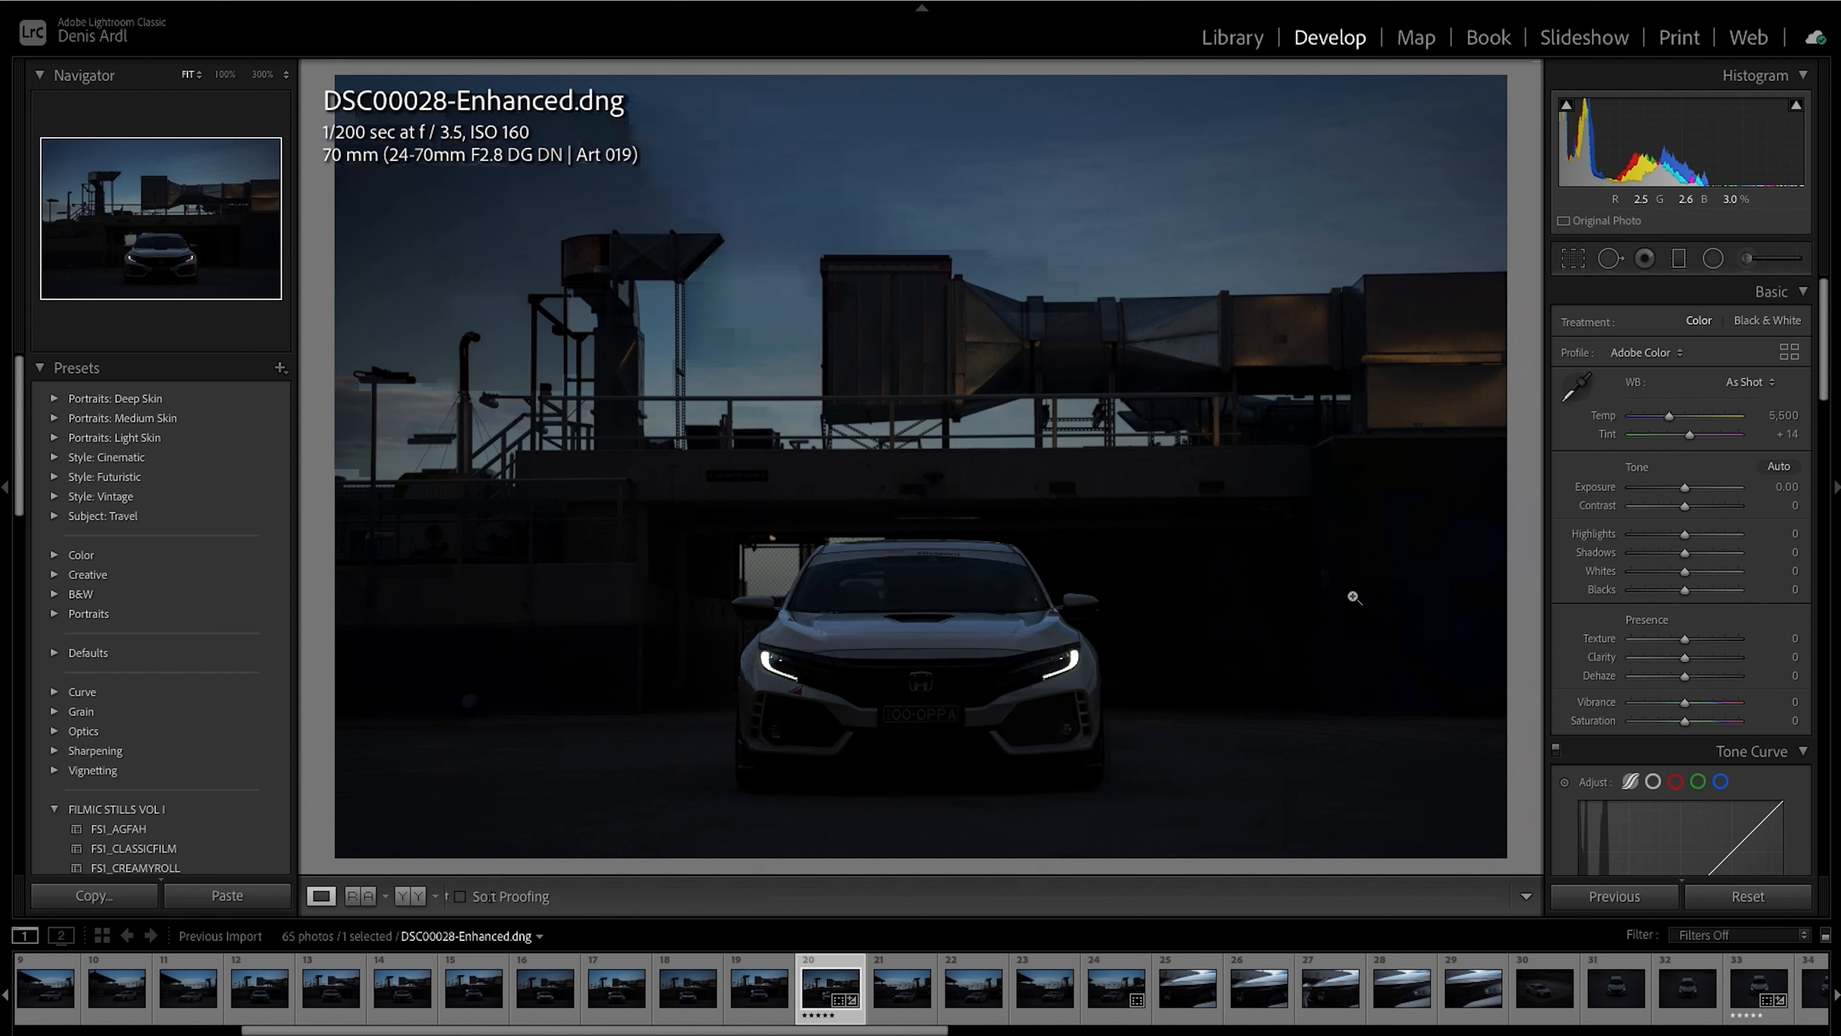
Step: Compare the edited car photo with its before version twice
key(backslash)
key(backslash)
key(backslash)
key(backslash)
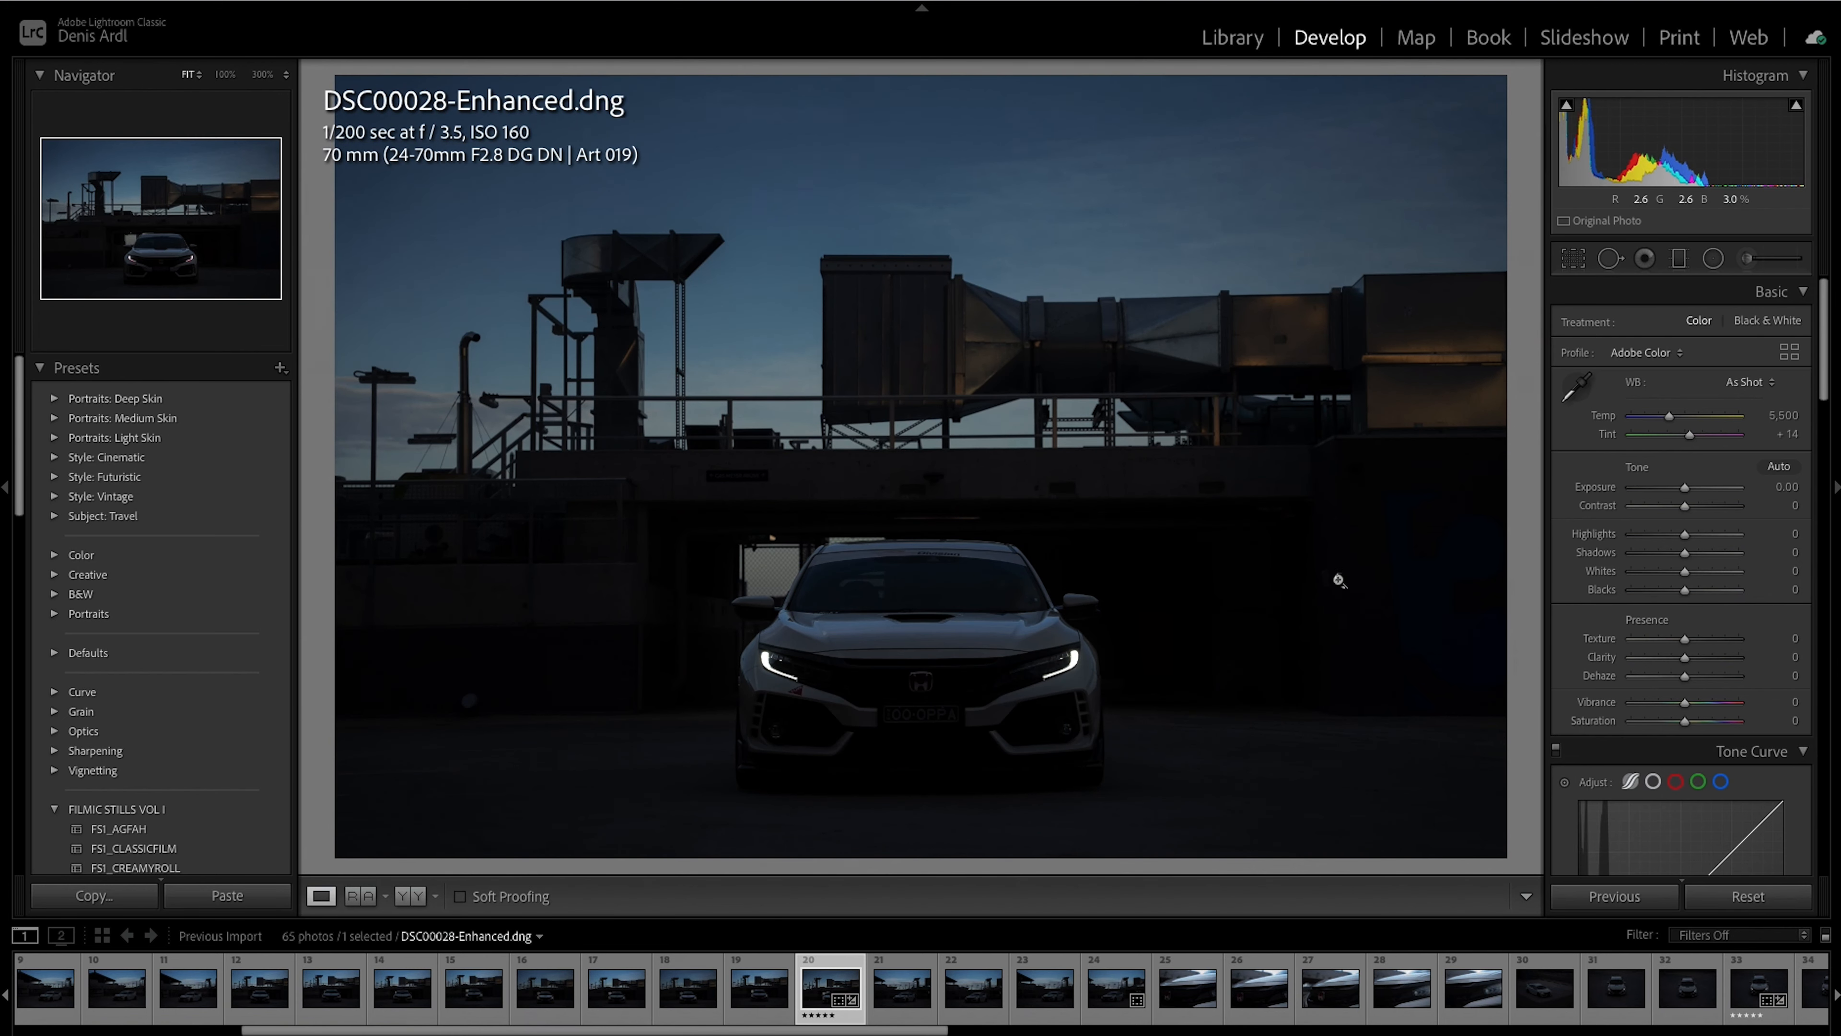
Step: Send the adjusted photo to Photoshop for editing
right_click(1154, 421)
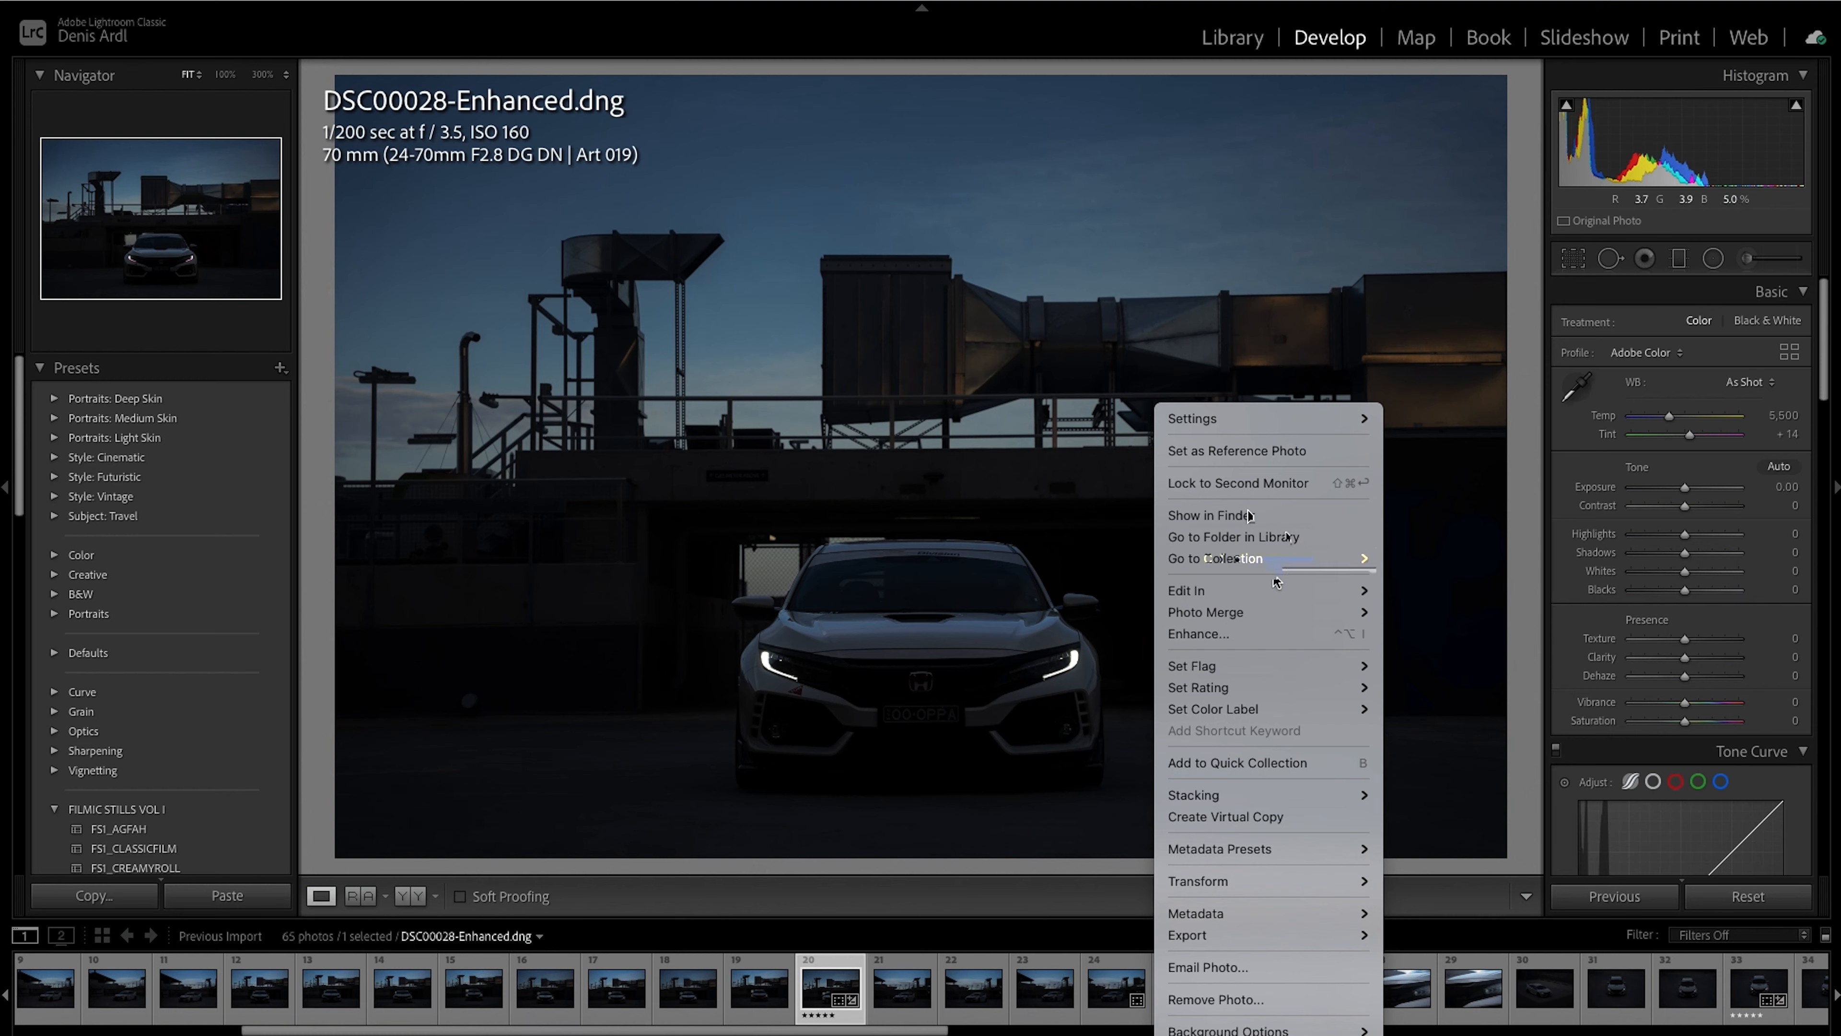
mouse_move(1276, 590)
click(1459, 599)
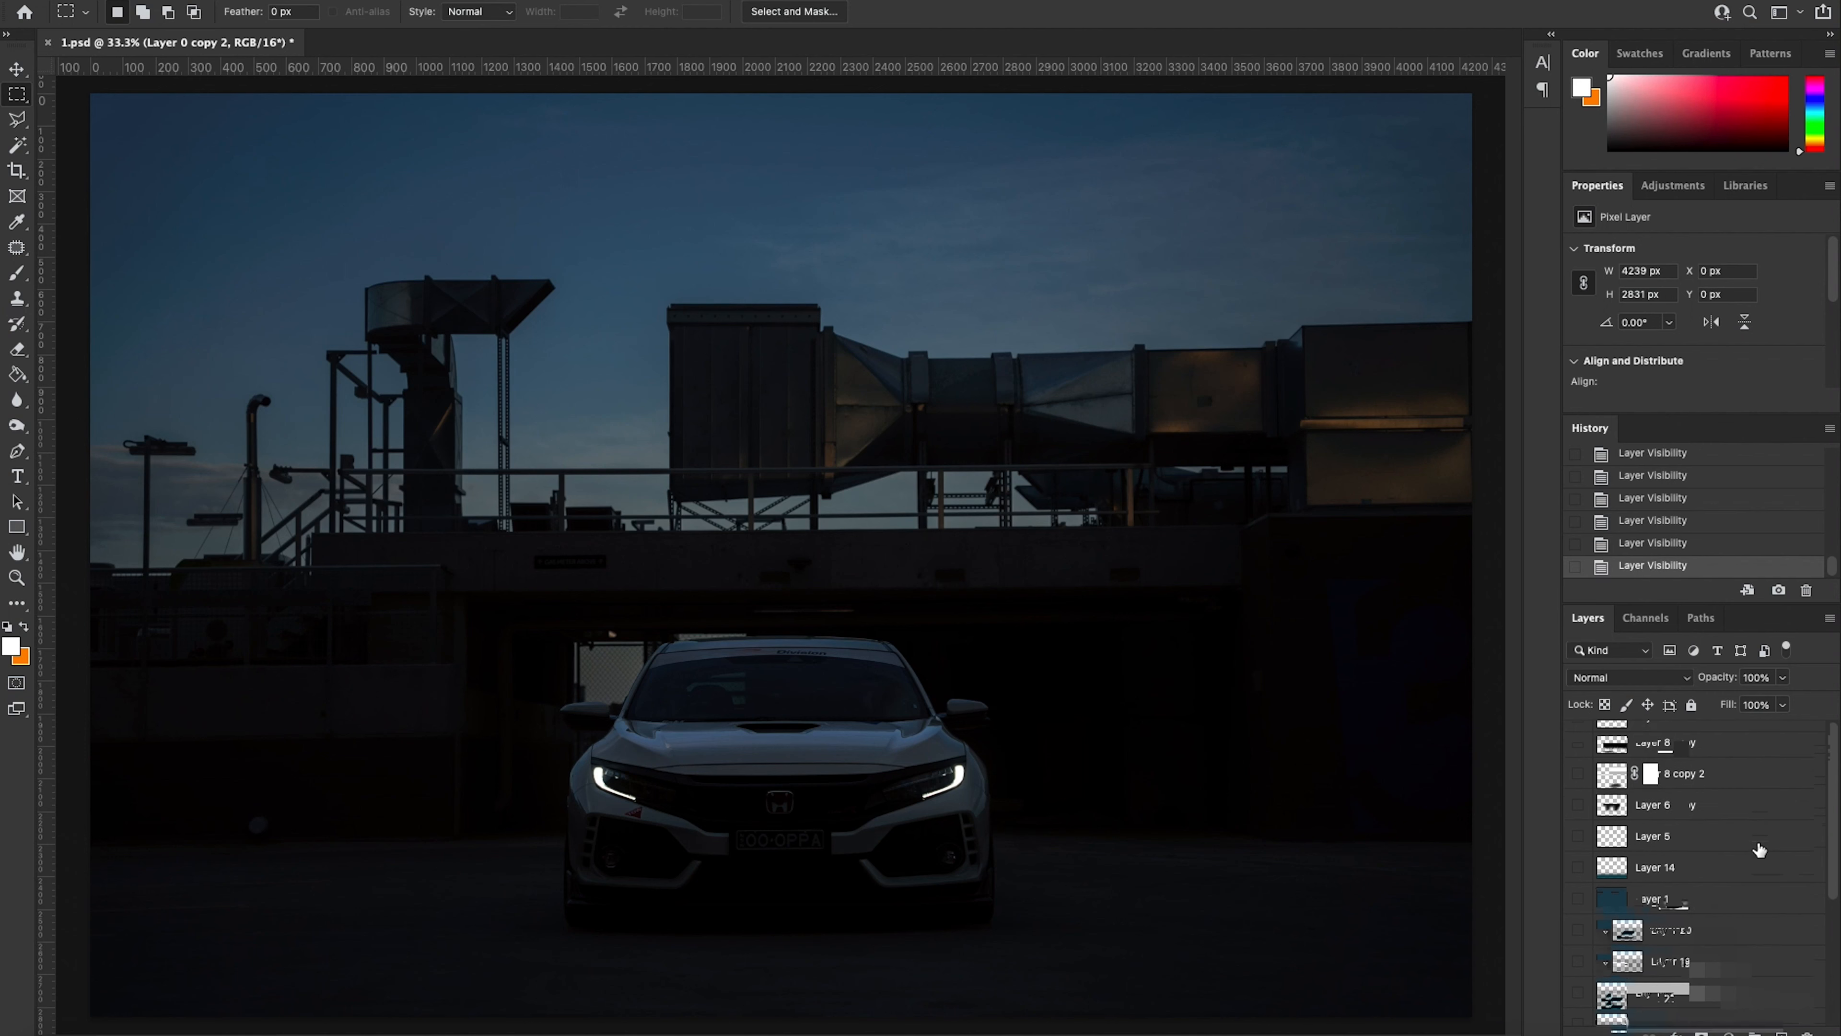
Step: Examine the layer stack of 1.psd from Levels 4 to Layer 0 copy 2, temporarily showing Layer 21 and Layer 12
scroll(1758, 849, down, 1)
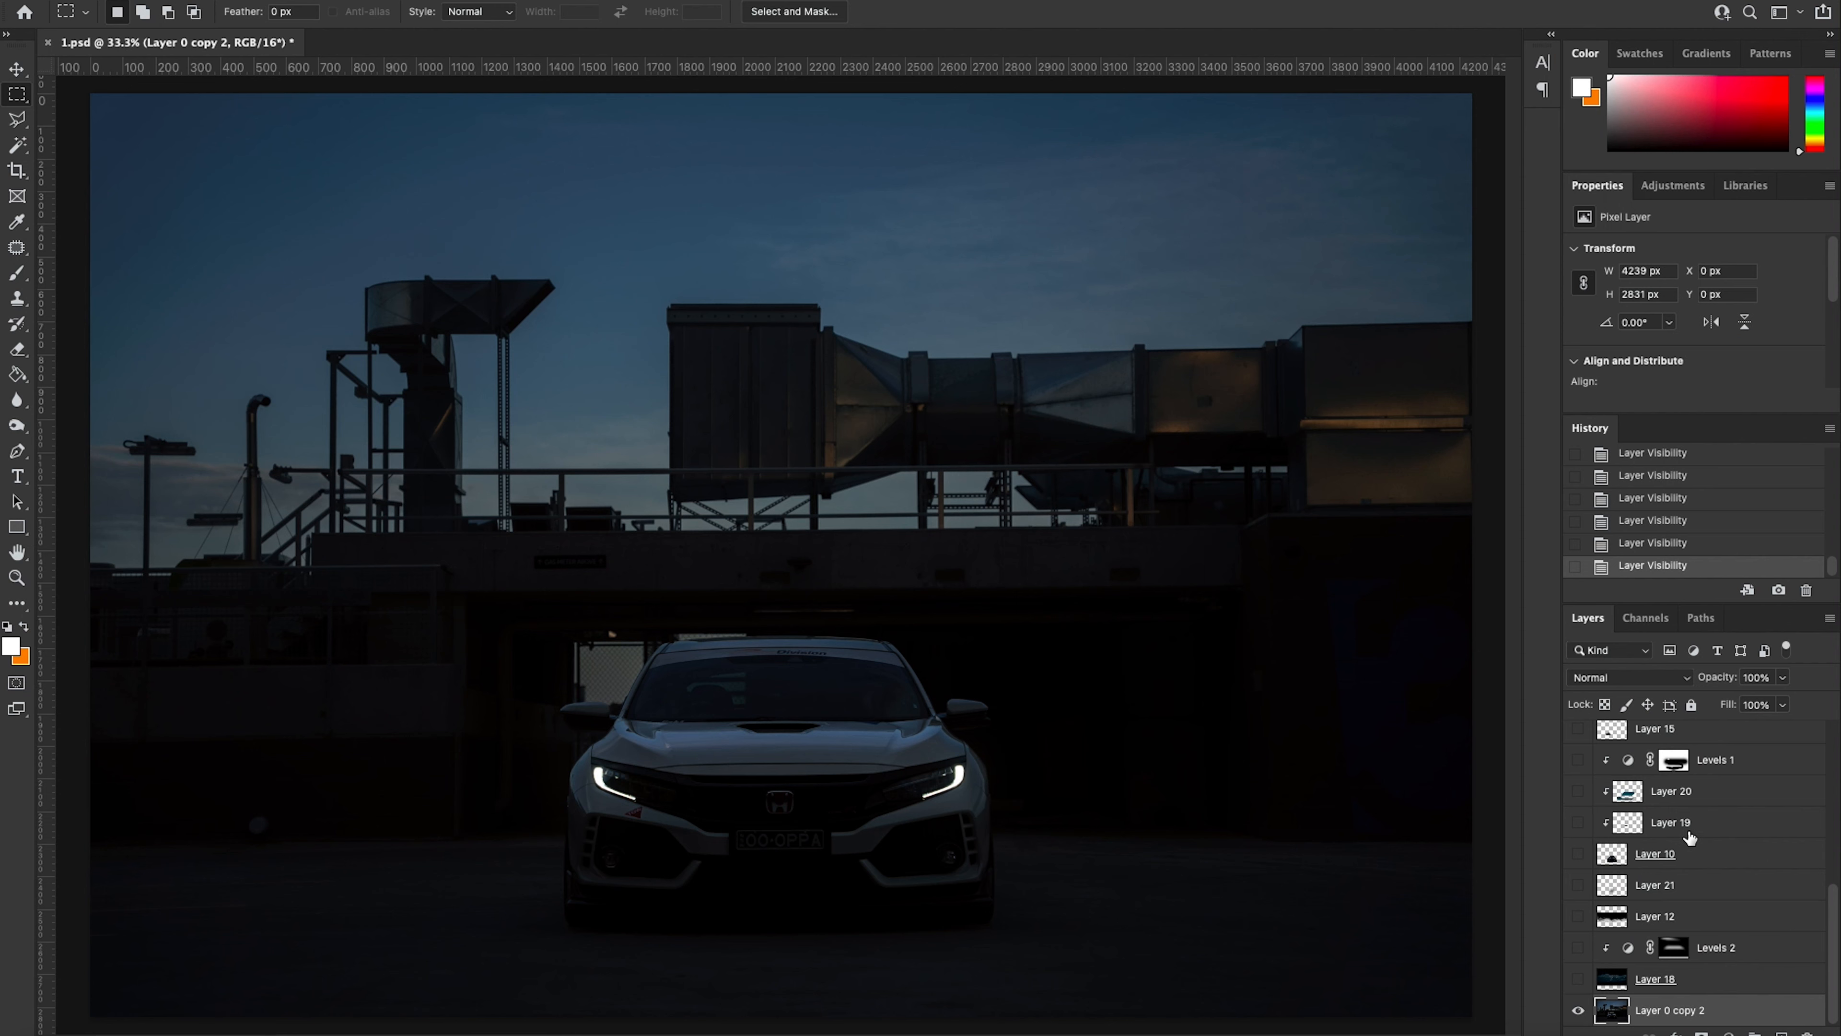
scroll(1688, 830, up, 3)
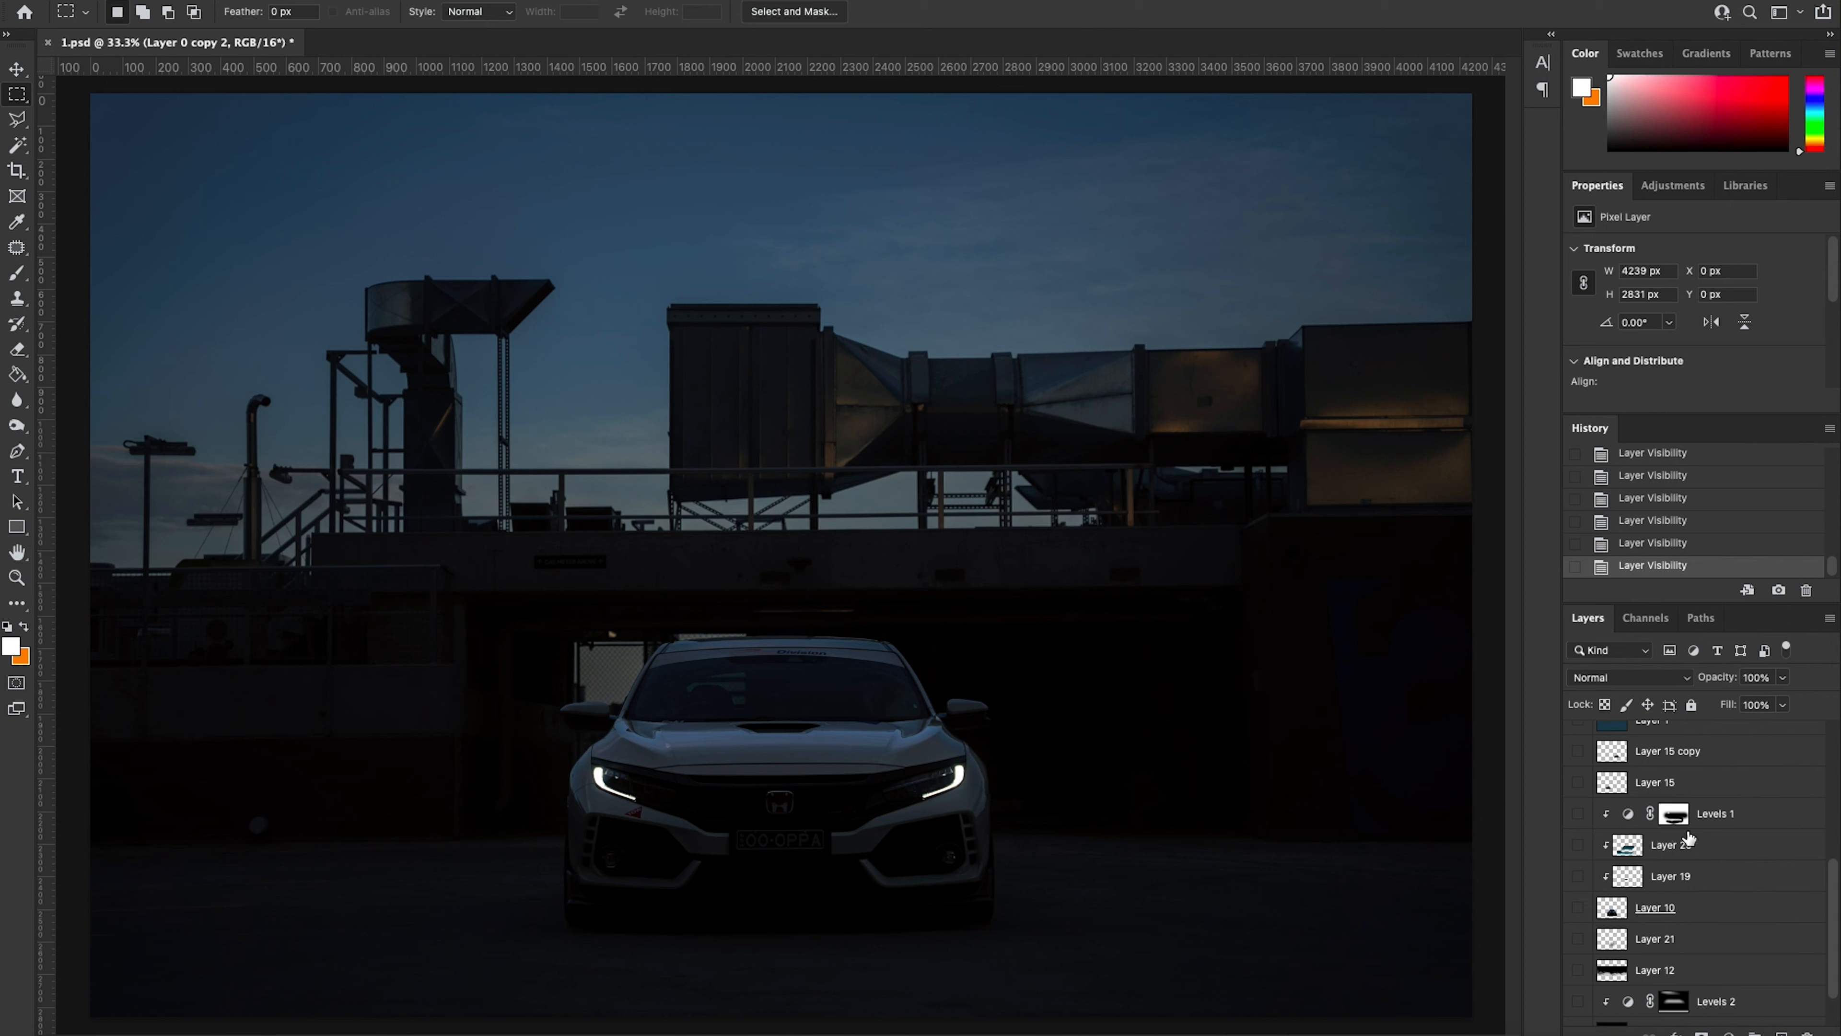
scroll(1689, 837, up, 10)
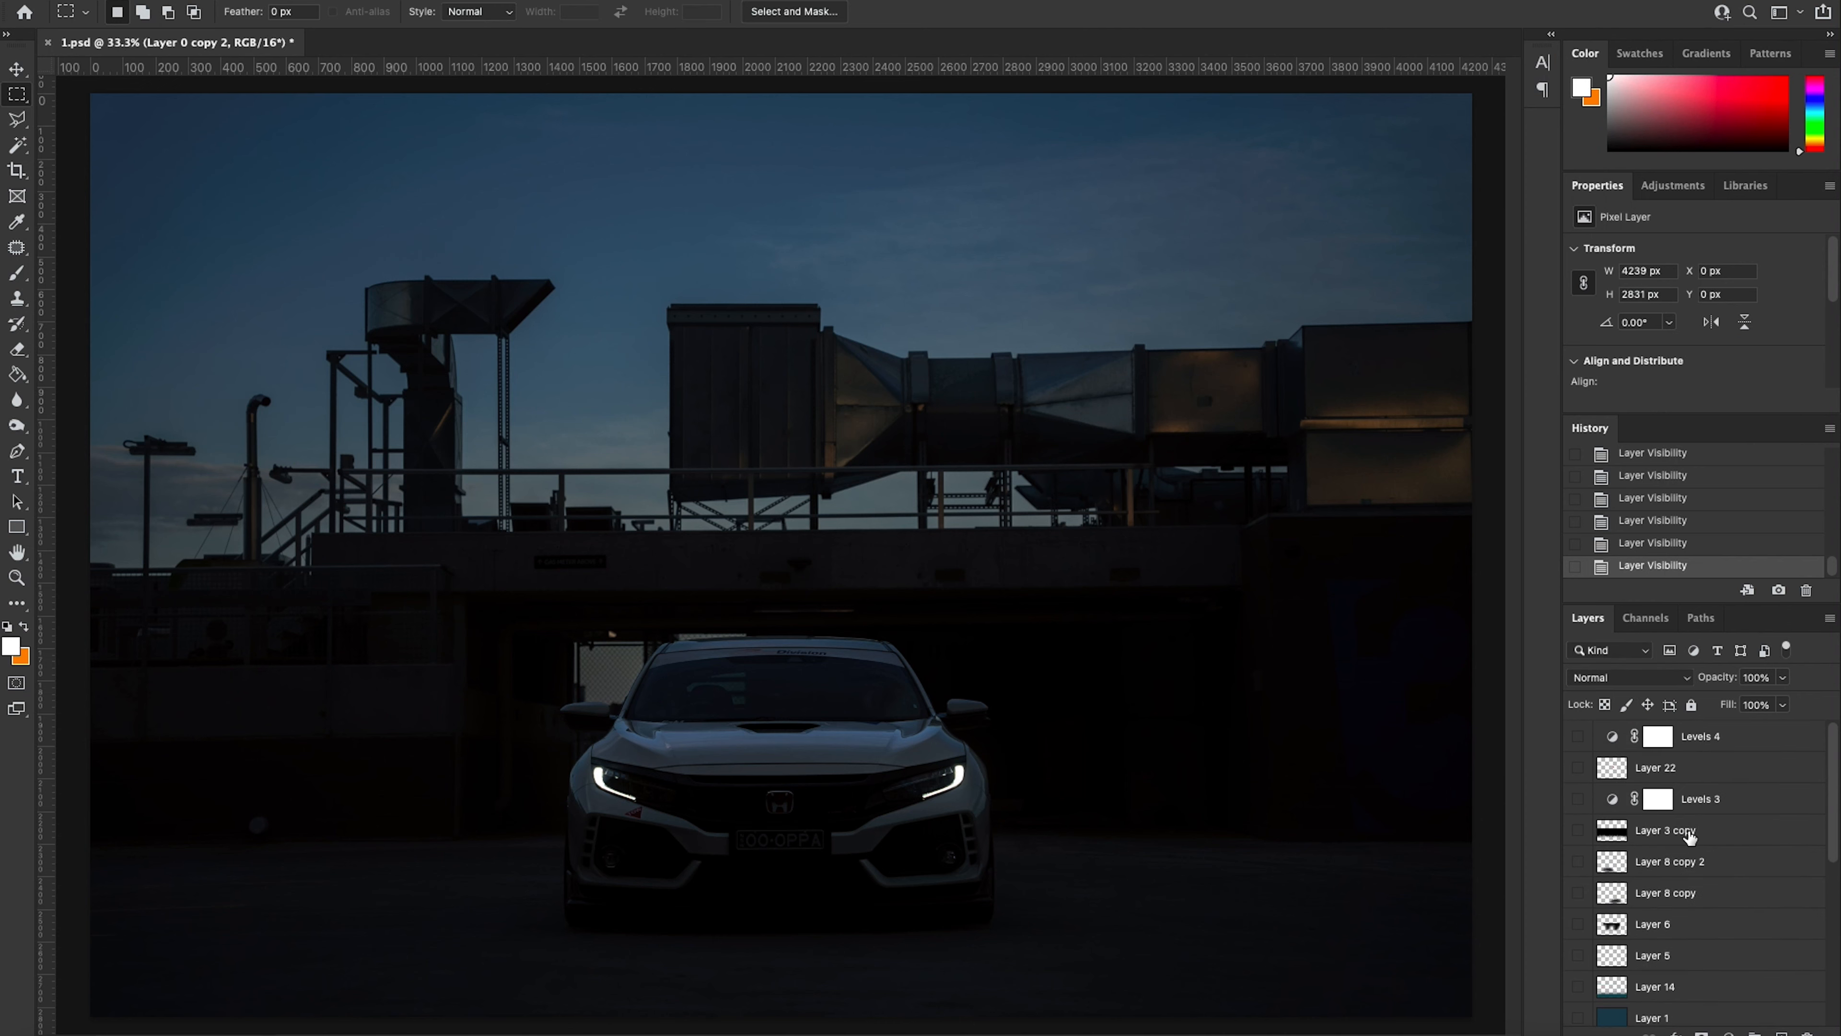
scroll(1702, 807, down, 10)
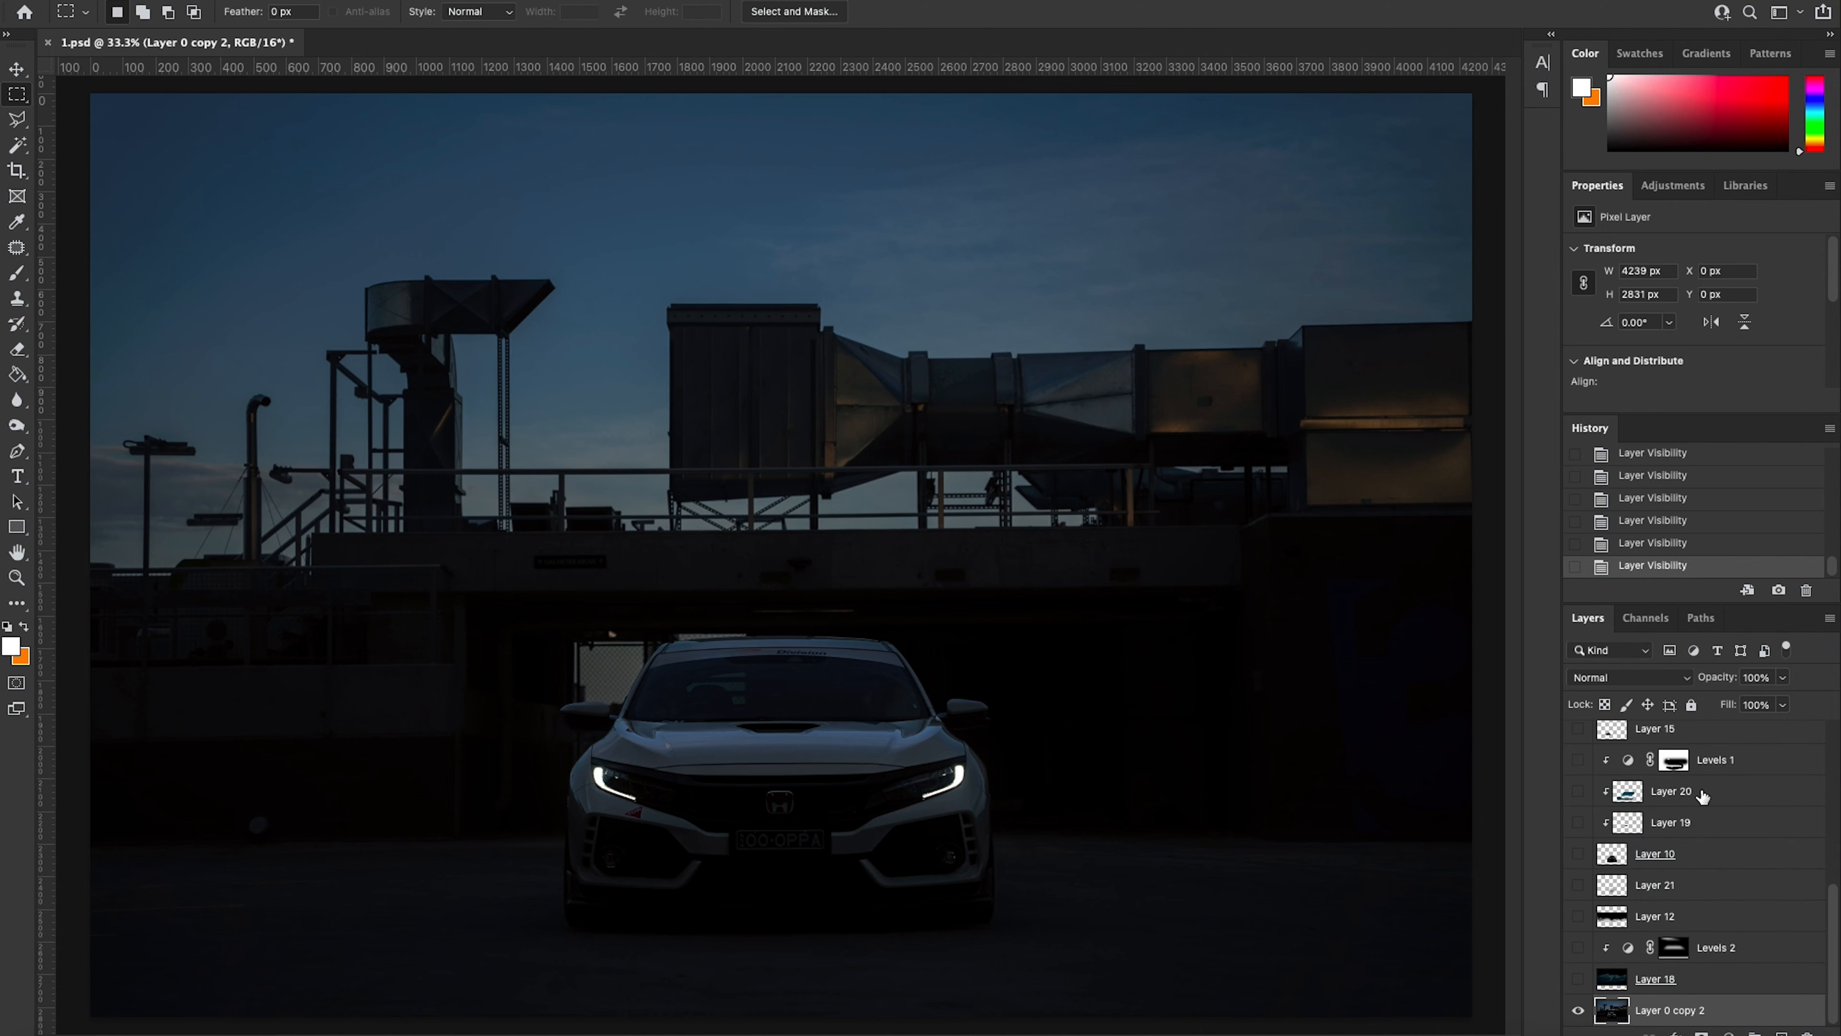
click(1579, 885)
click(1579, 885)
click(1580, 916)
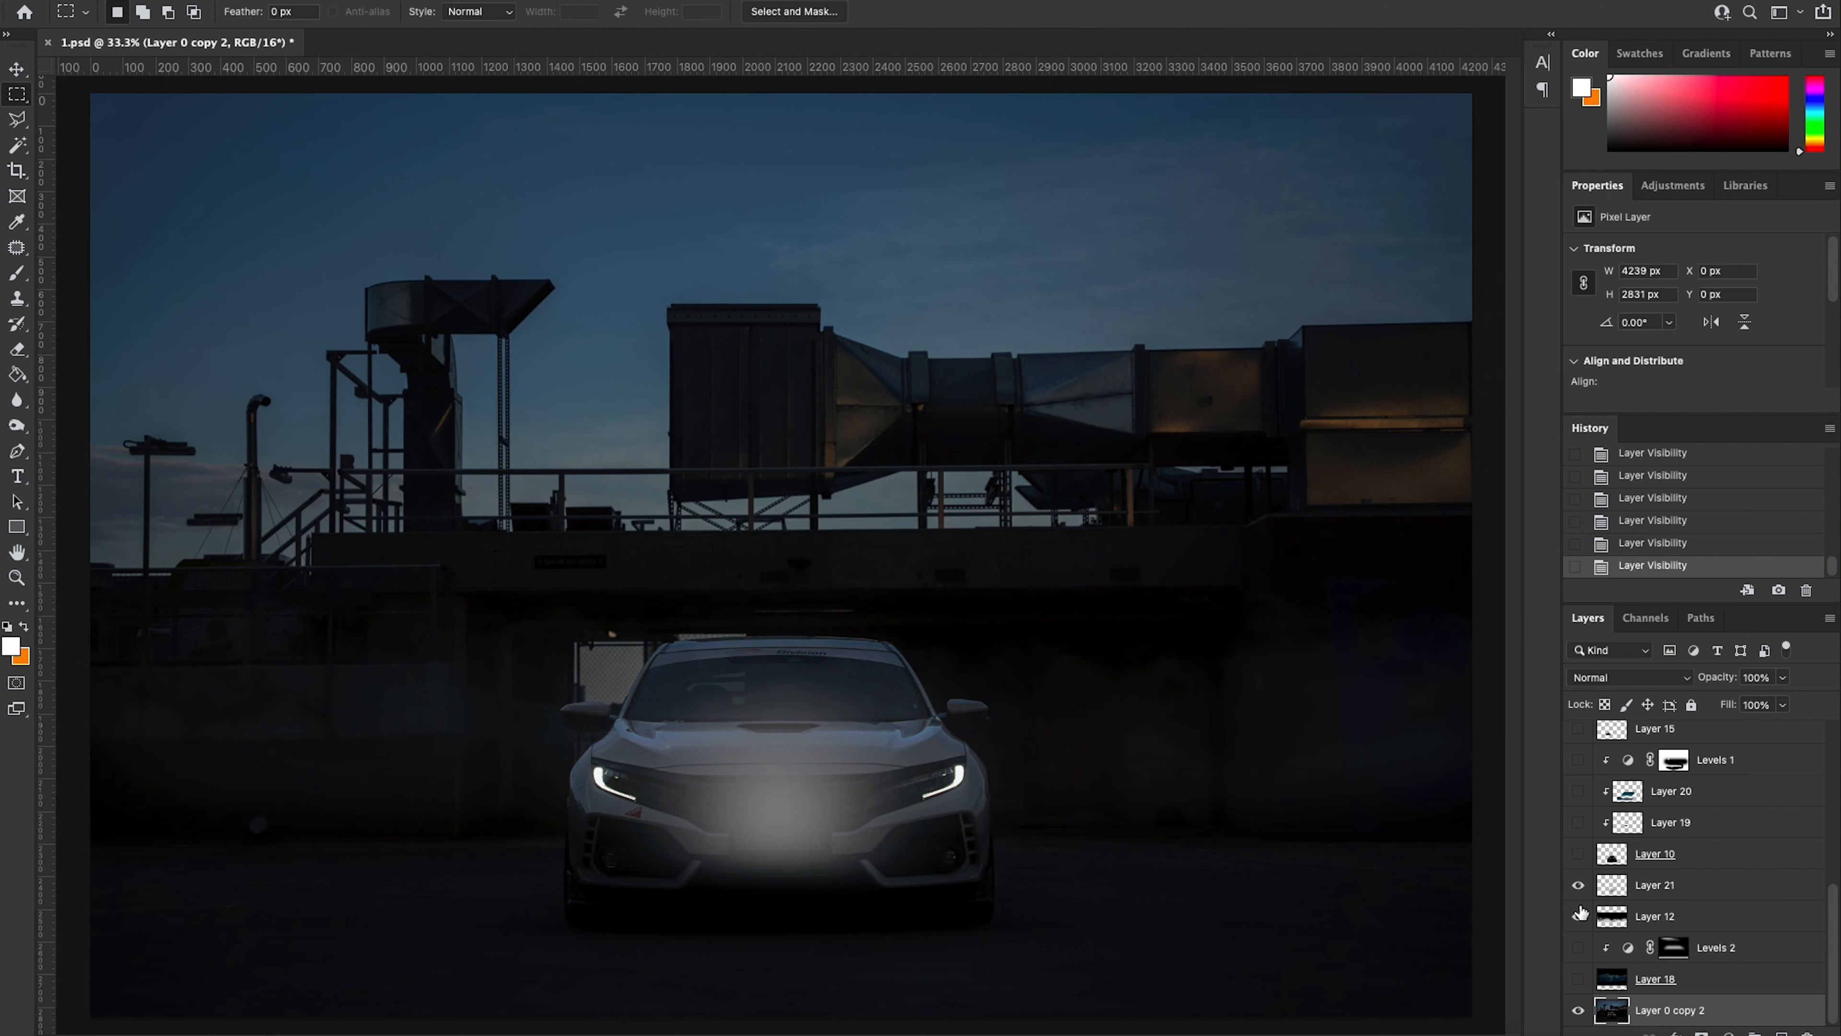
click(1580, 916)
click(1578, 885)
scroll(1678, 871, up, 5)
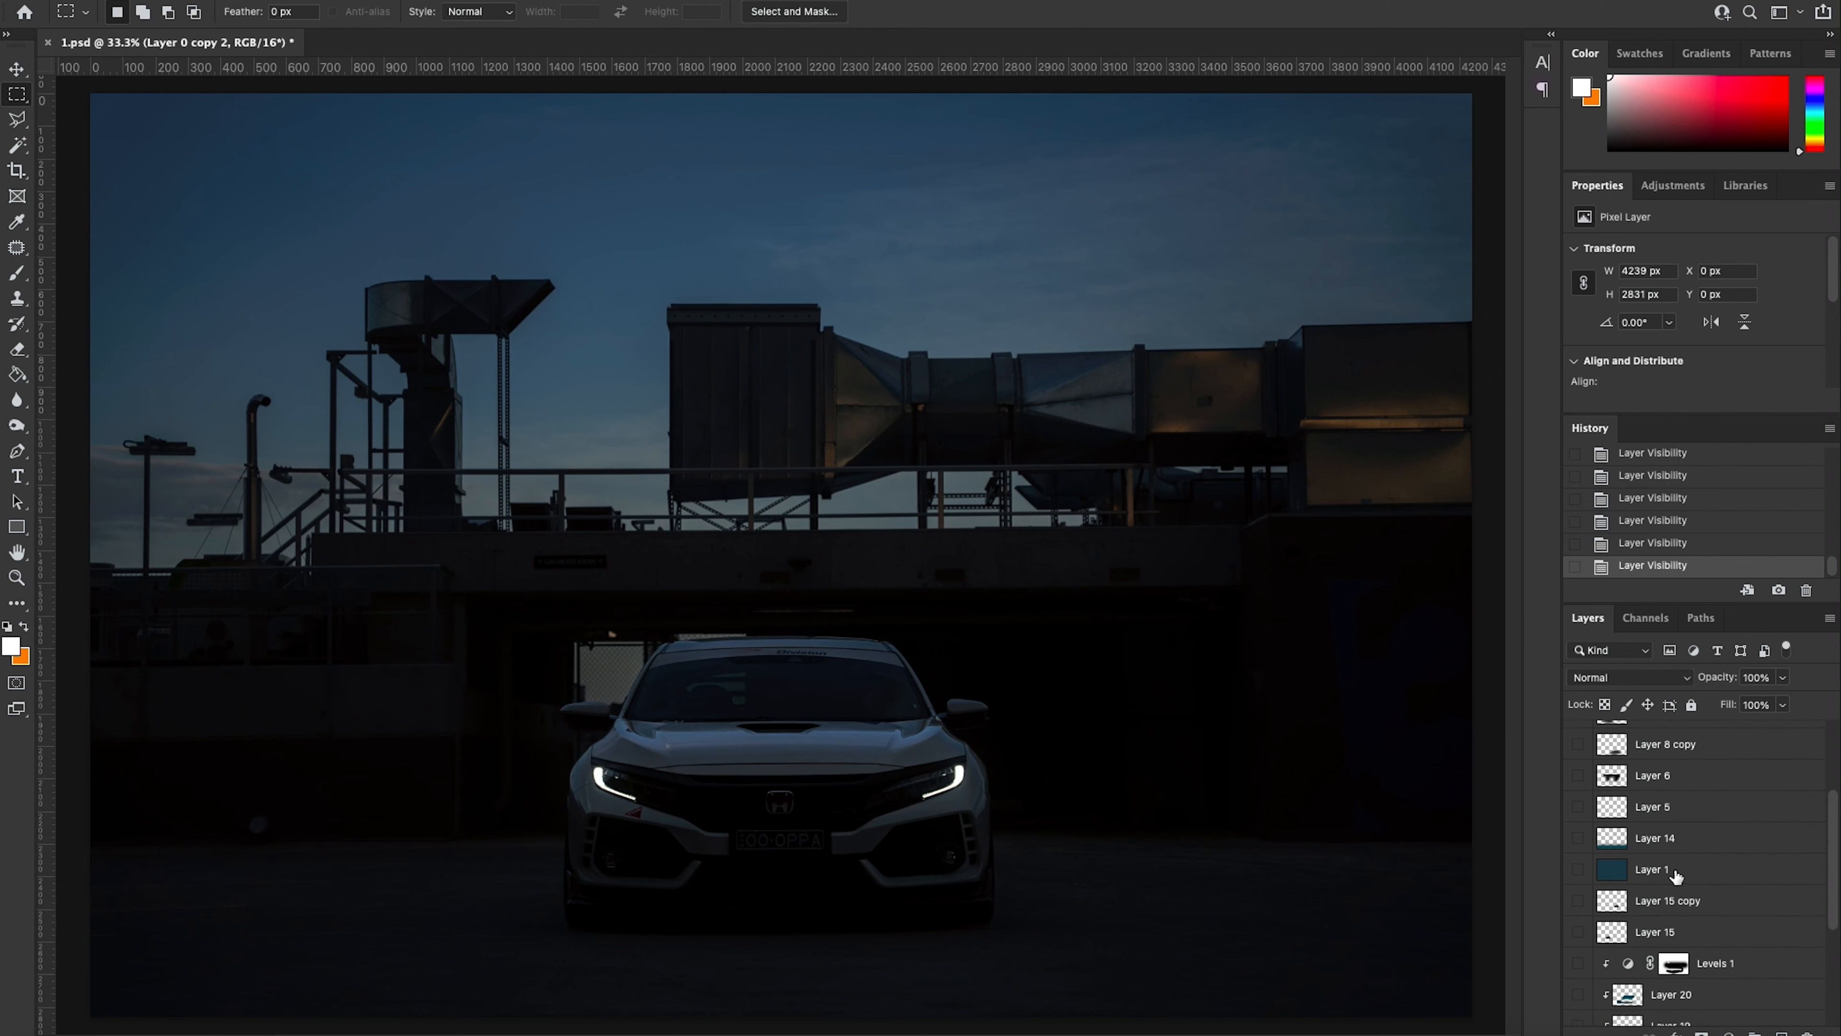
scroll(1676, 864, up, 5)
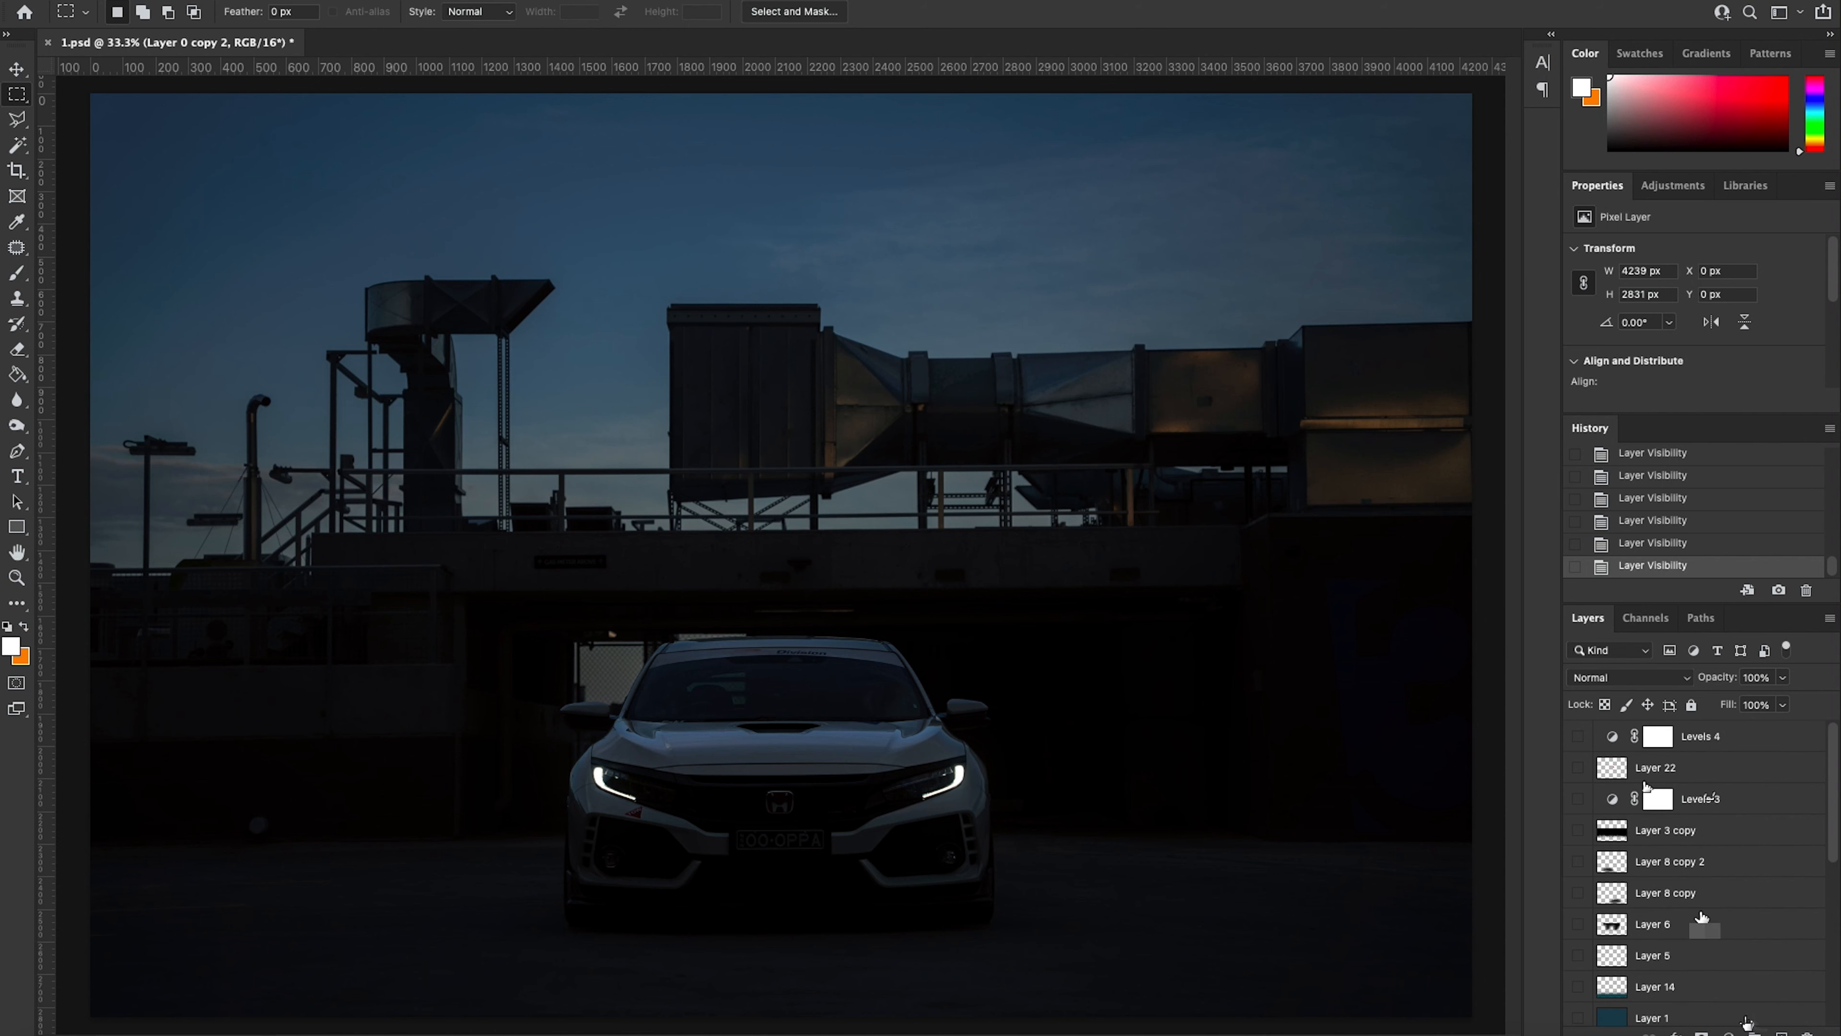
click(1571, 925)
scroll(1643, 841, down, 4)
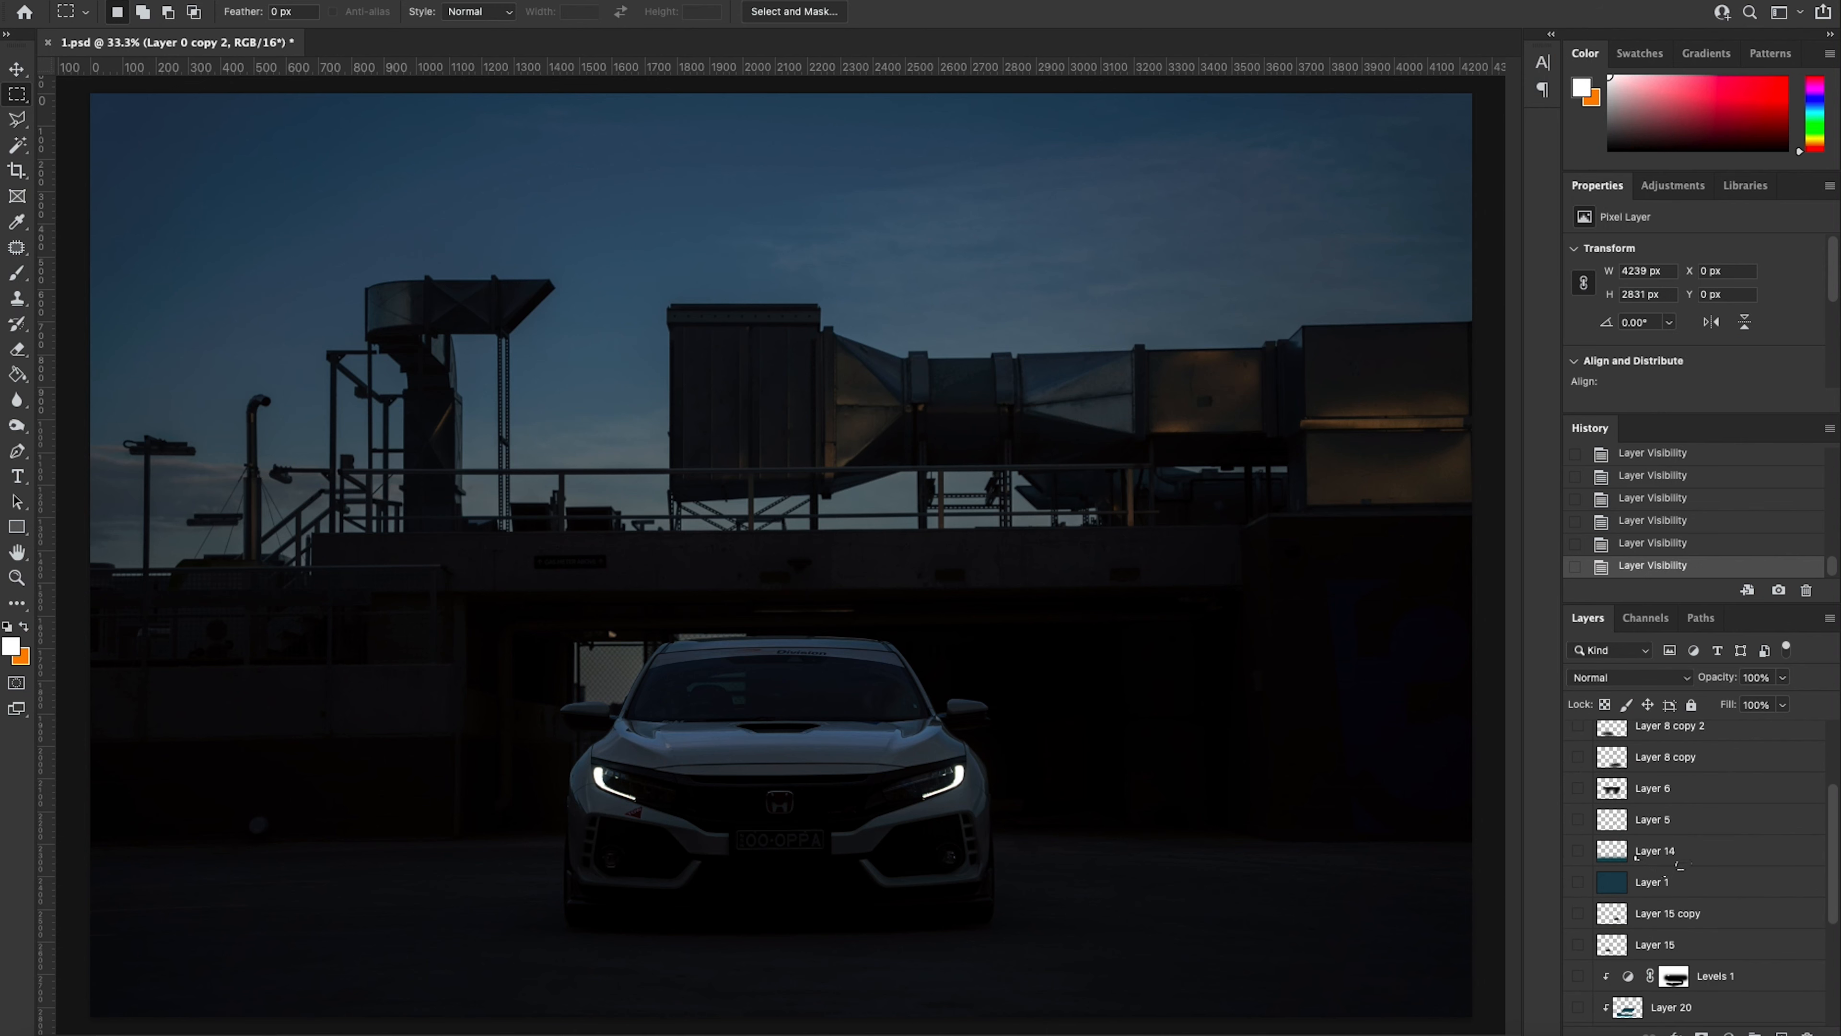
scroll(1702, 868, down, 1)
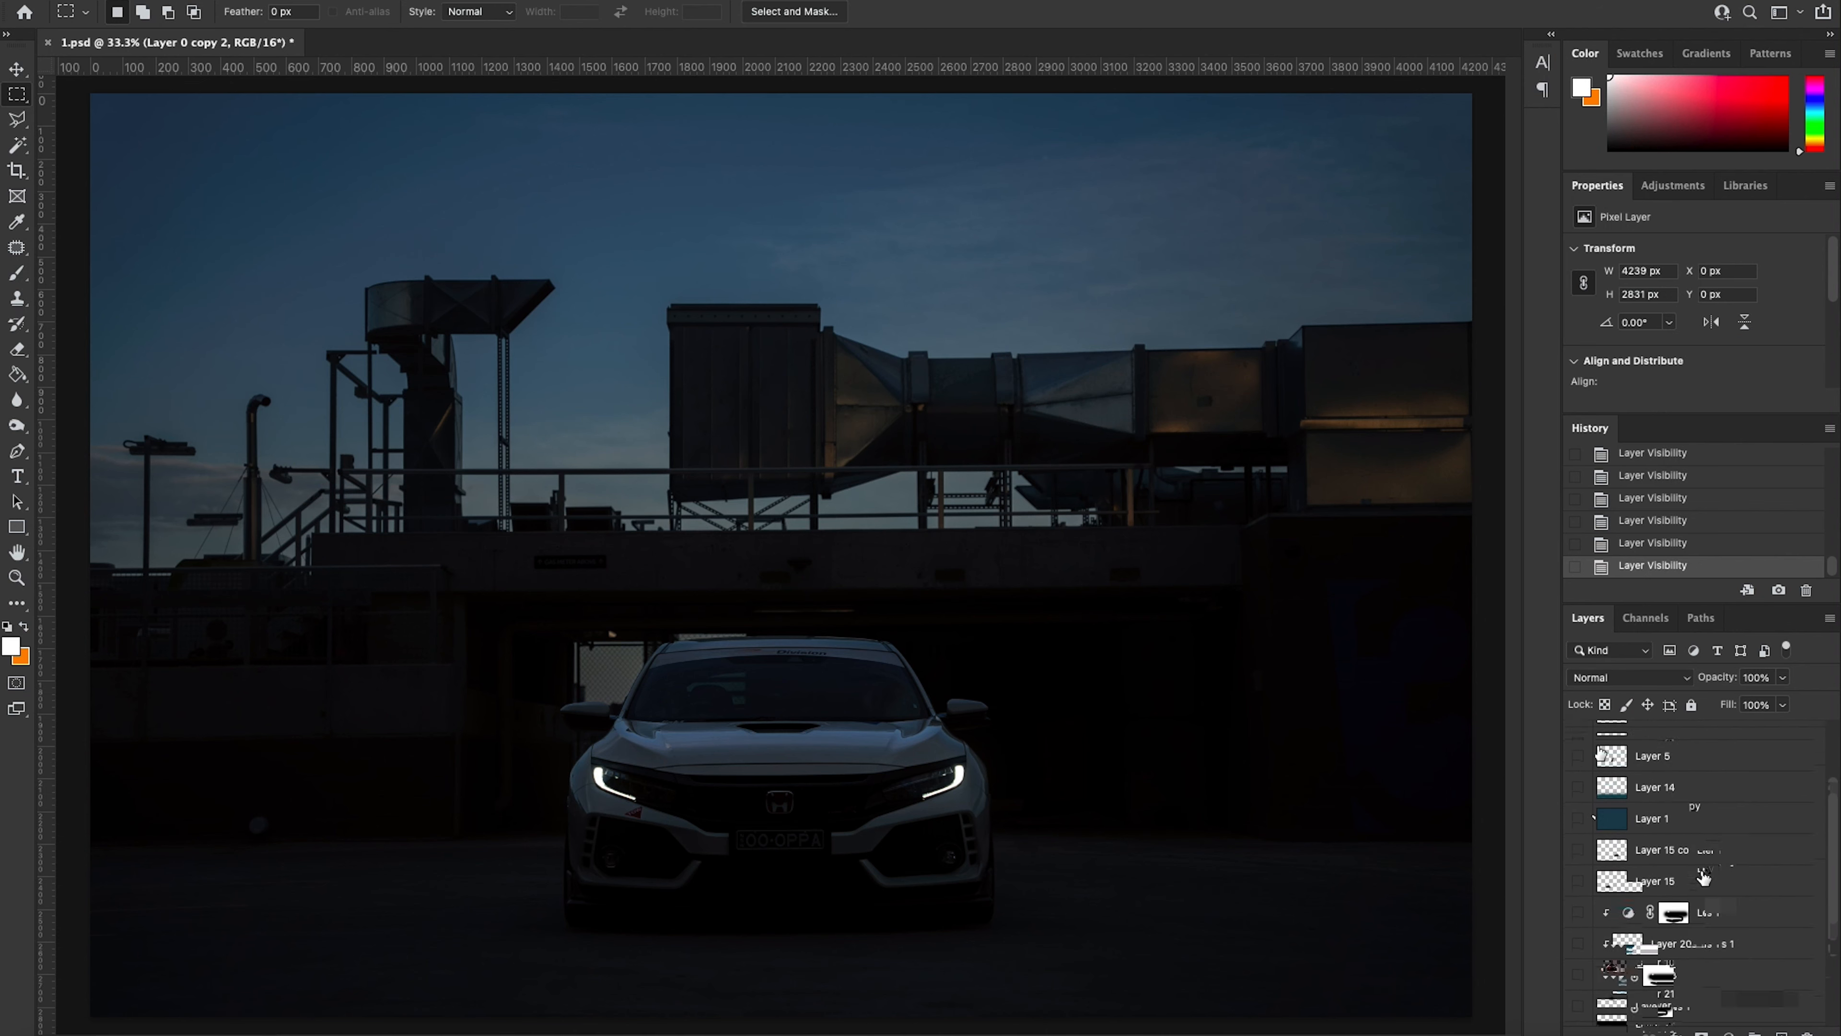
scroll(1703, 874, down, 4)
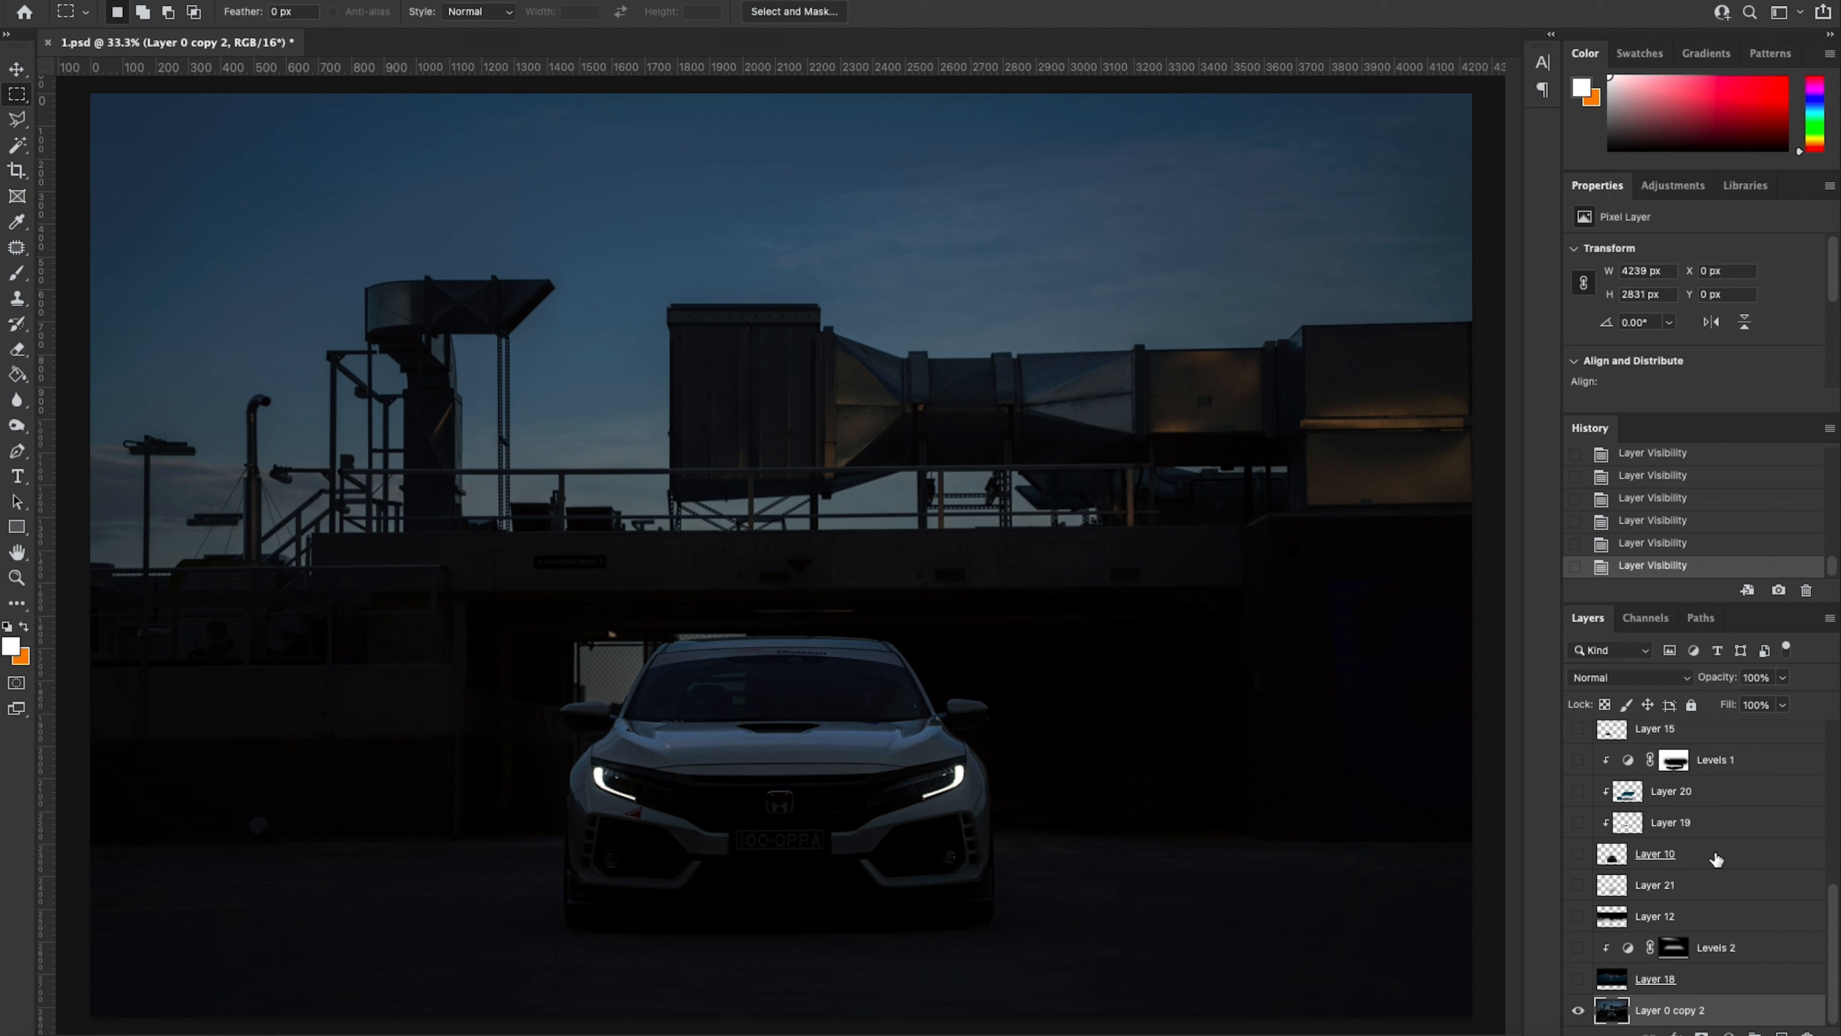
scroll(1710, 907, up, 5)
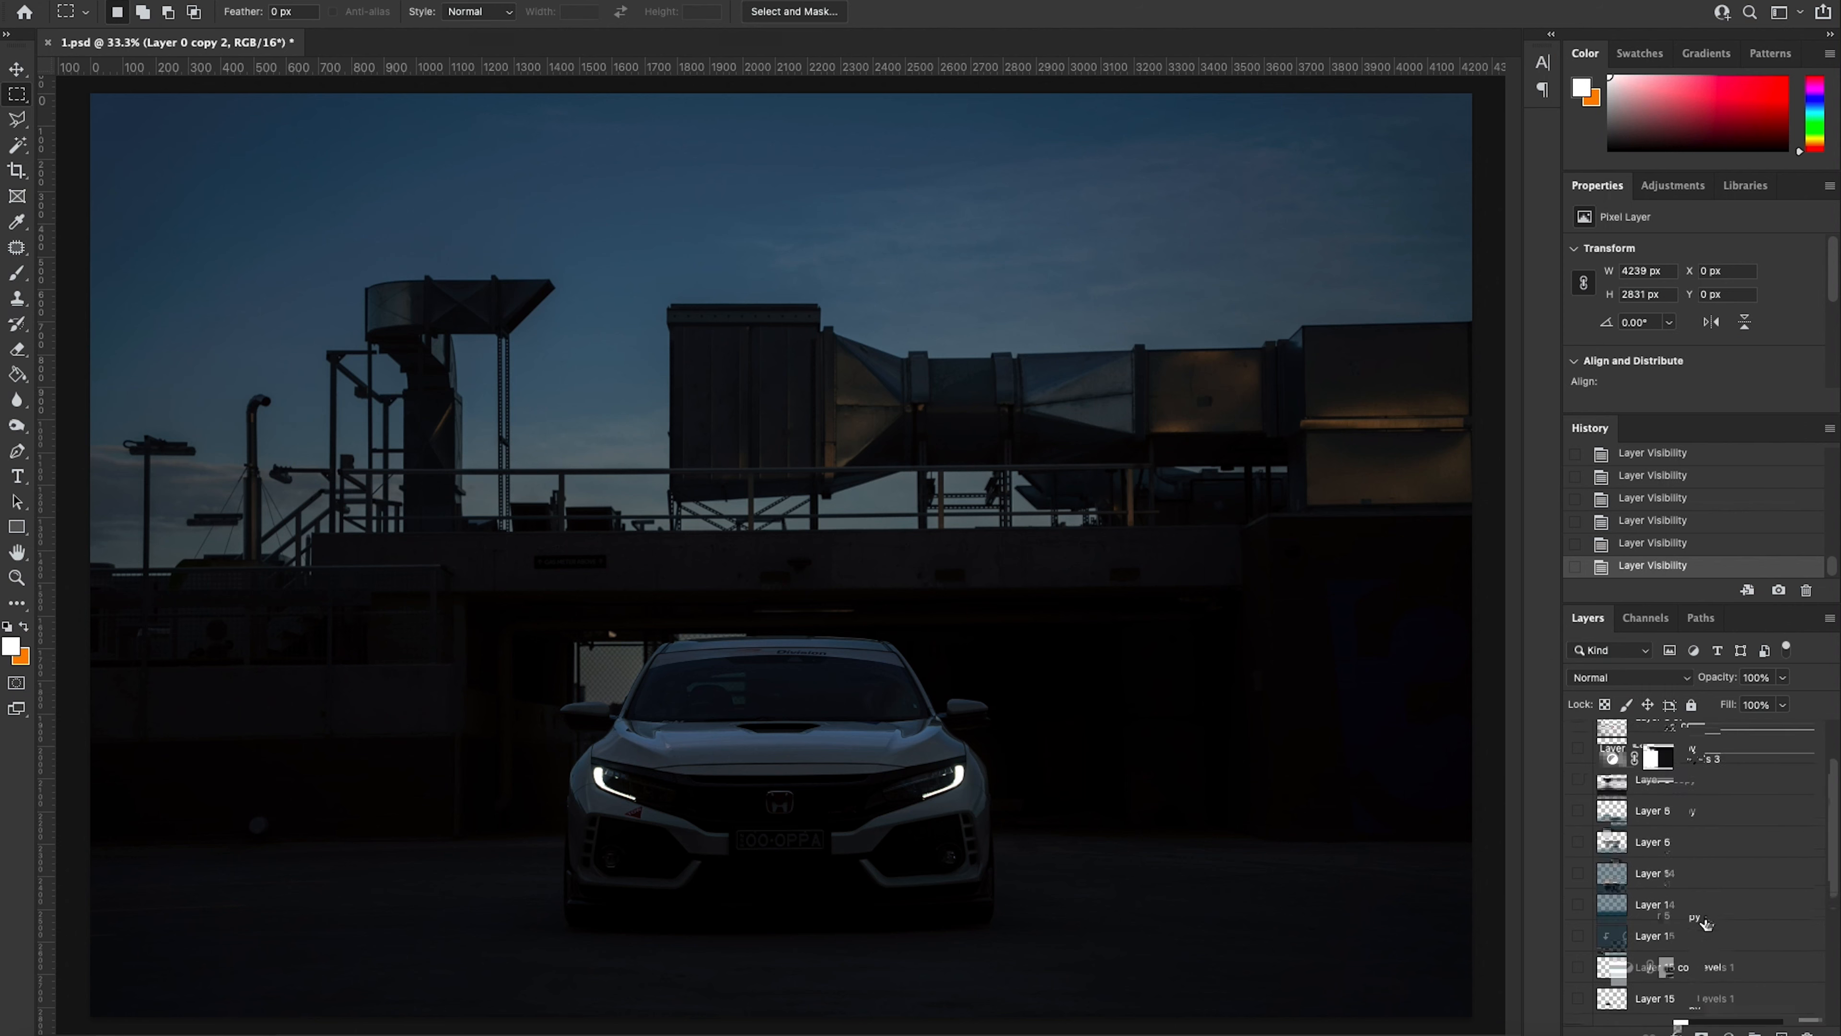
scroll(1705, 924, down, 5)
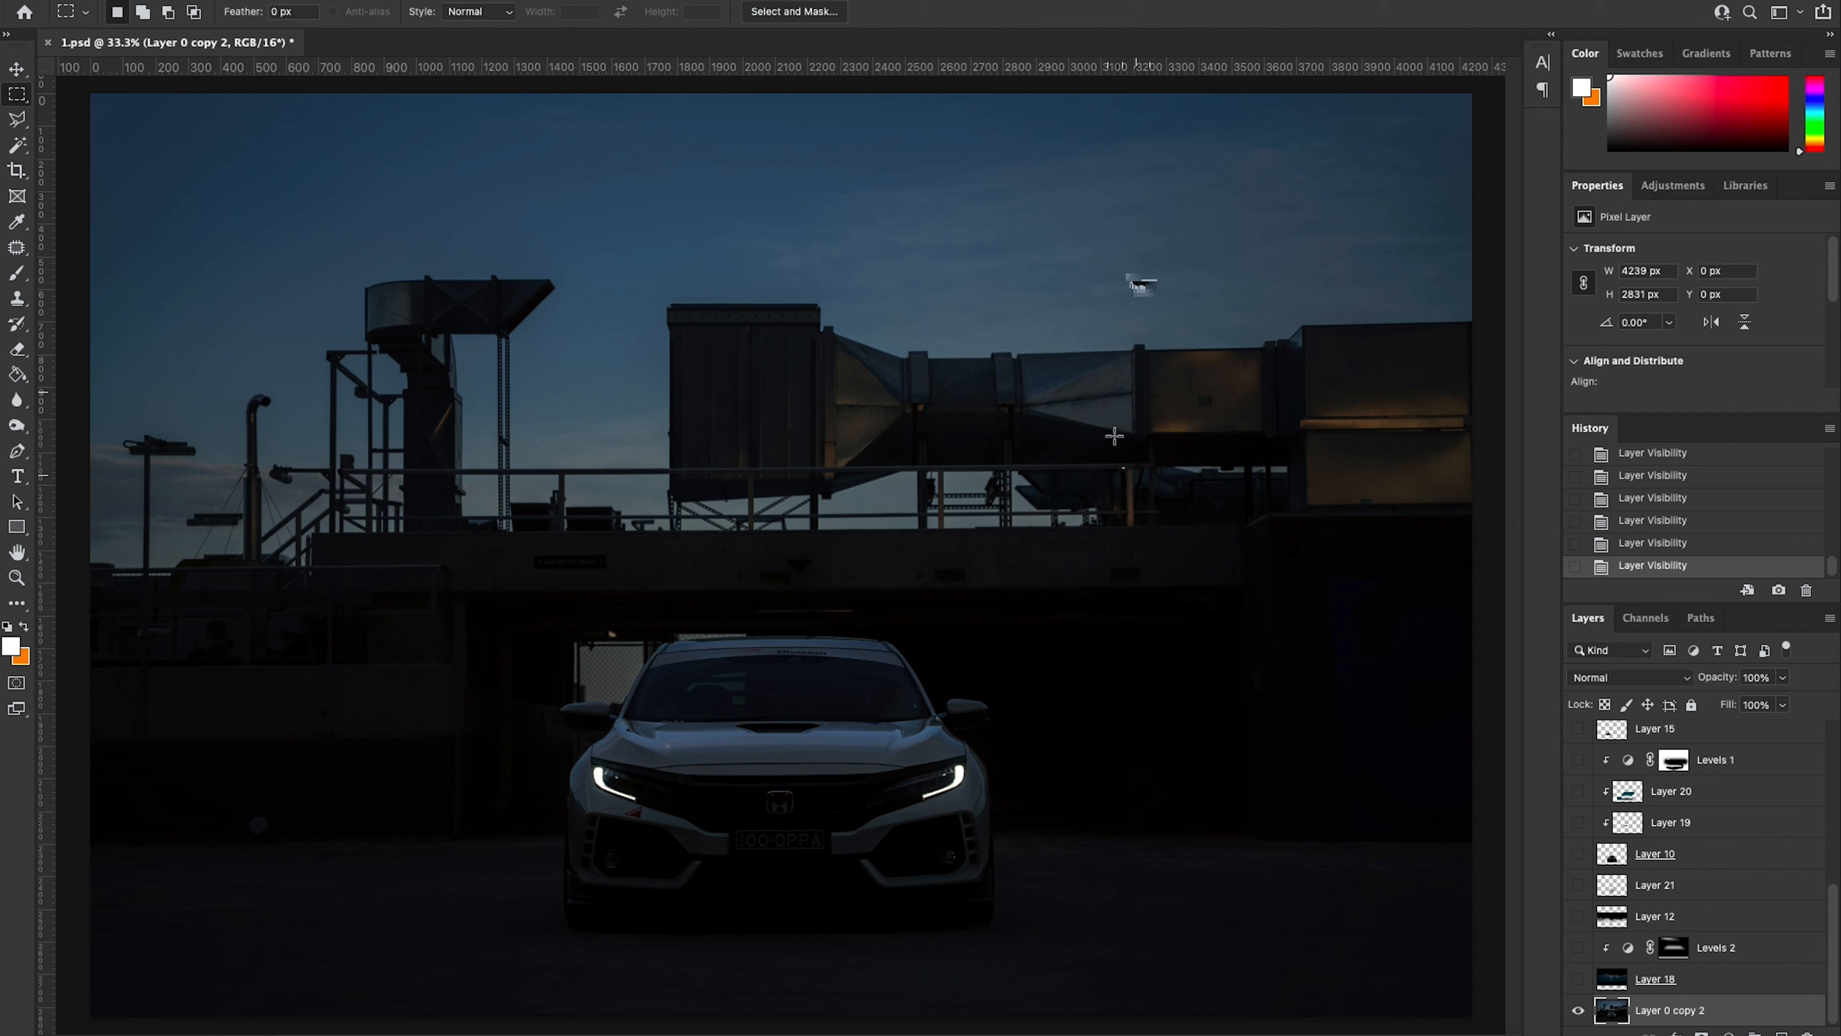
Step: Switch to Lightroom Classic, view the dark sunset cloud photo DSC00064.ARW, and return to Photoshop
click(604, 979)
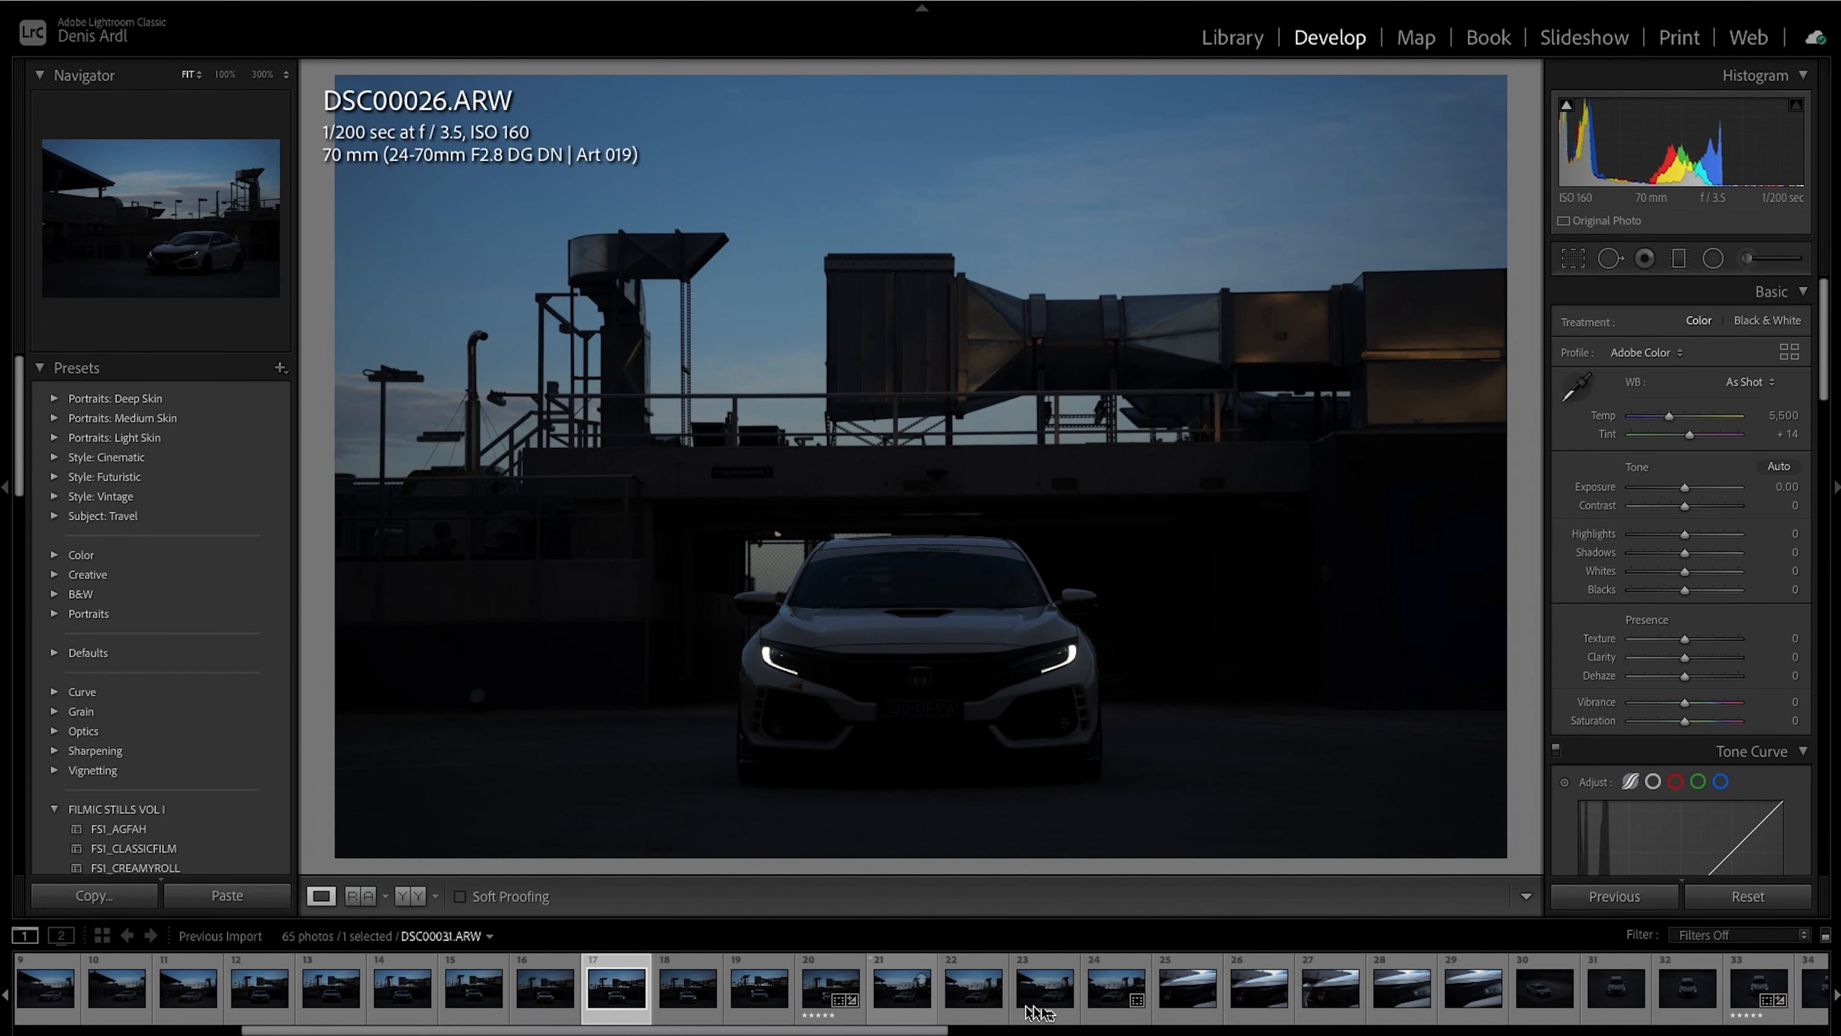
drag(856, 1030, 1598, 1030)
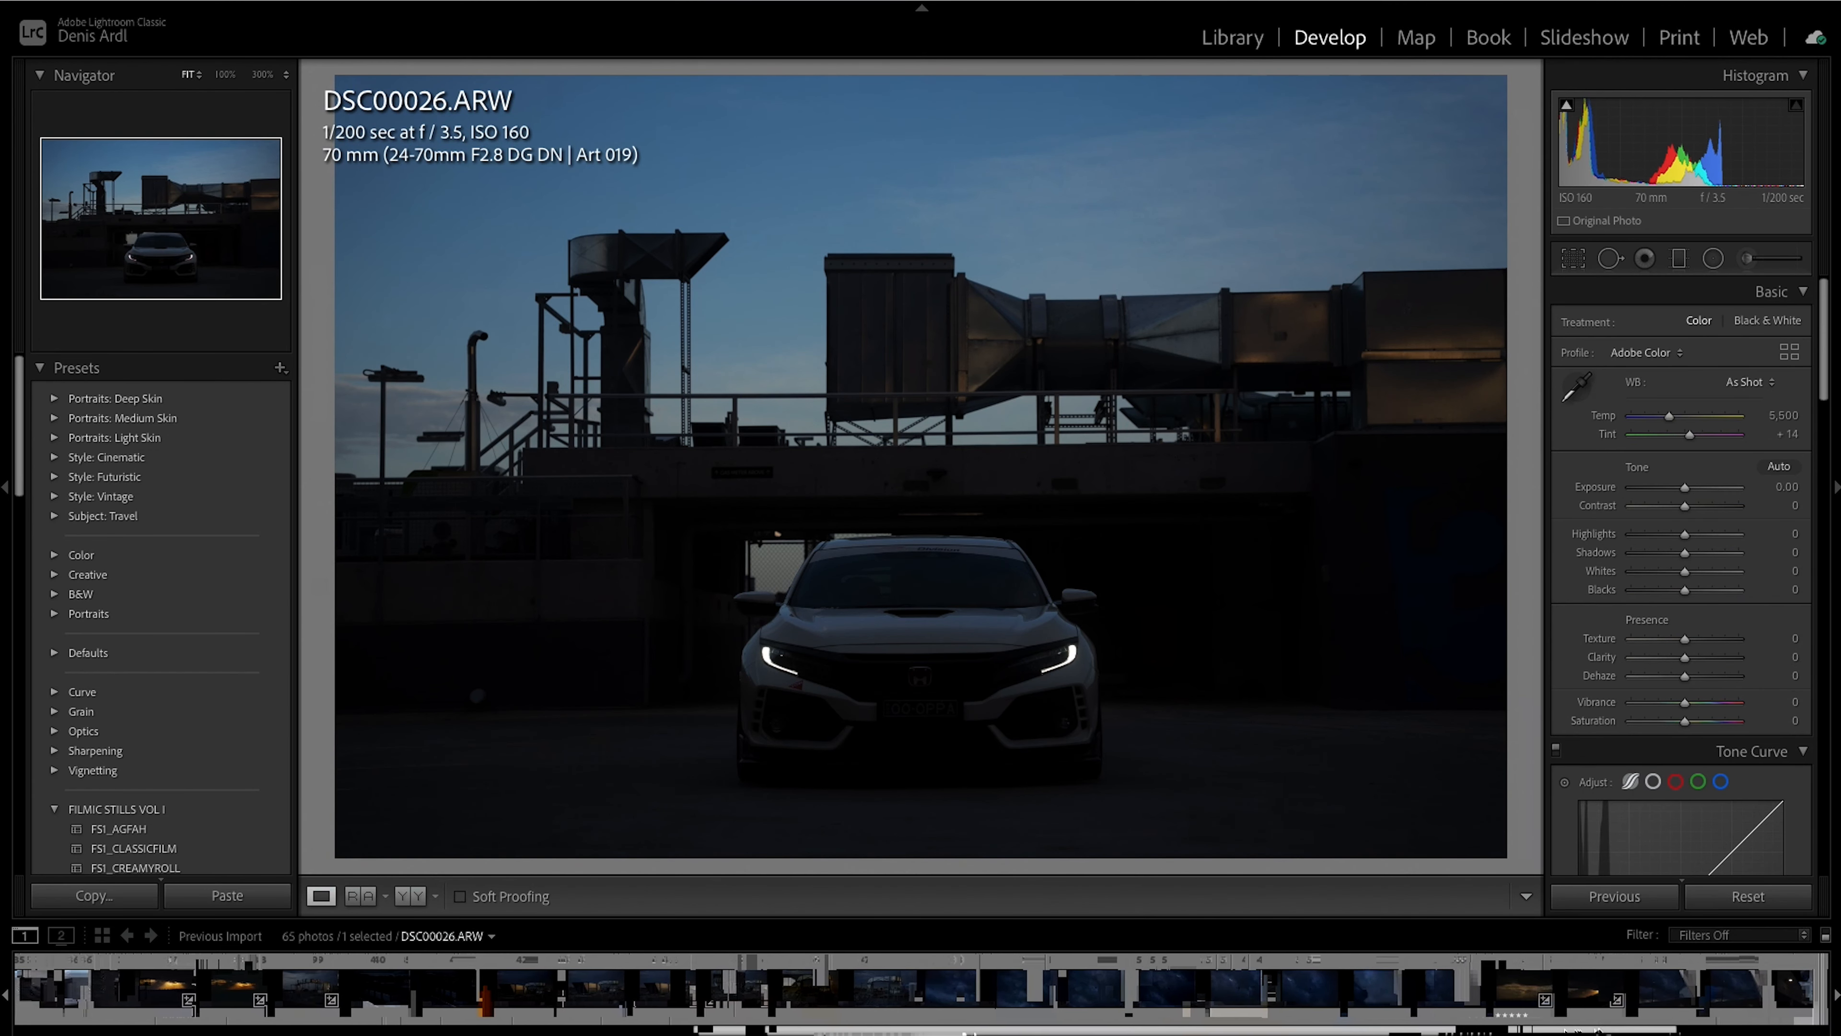
click(1490, 1003)
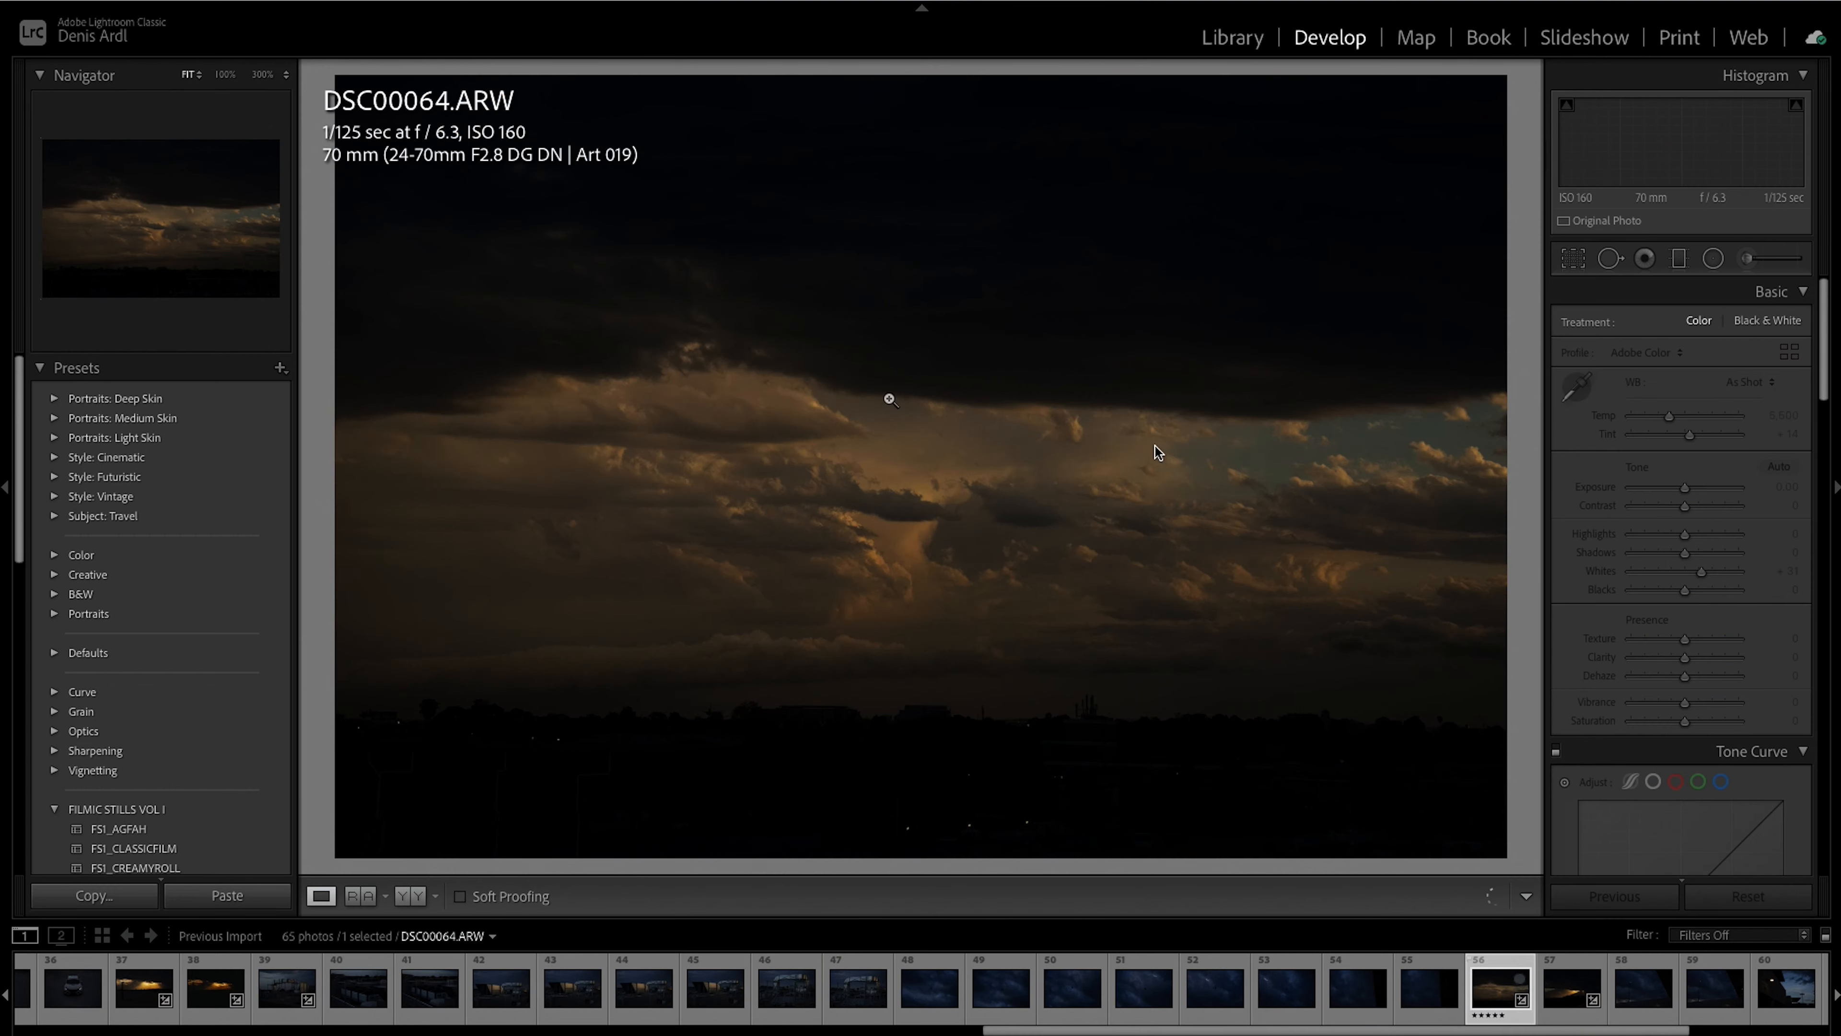
click(629, 1035)
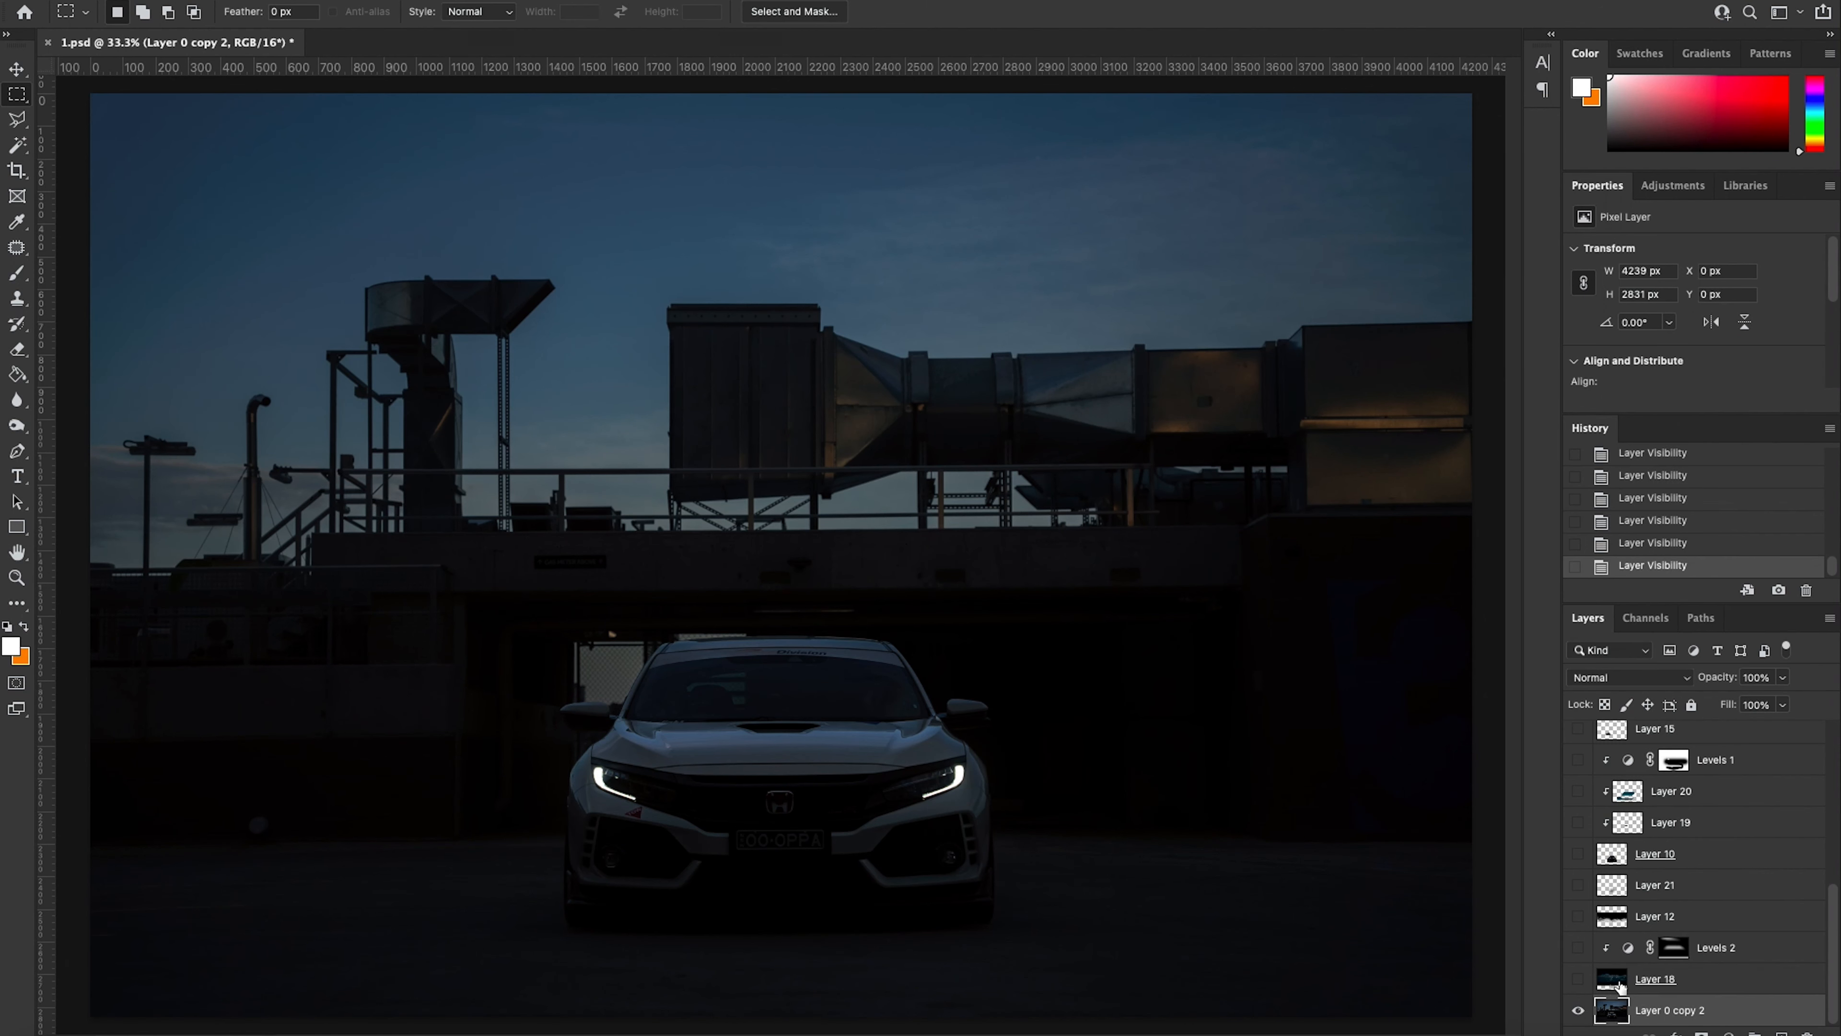
Step: Preview Layer 18 by showing and hiding it, and make Layer 12 visible
click(1660, 982)
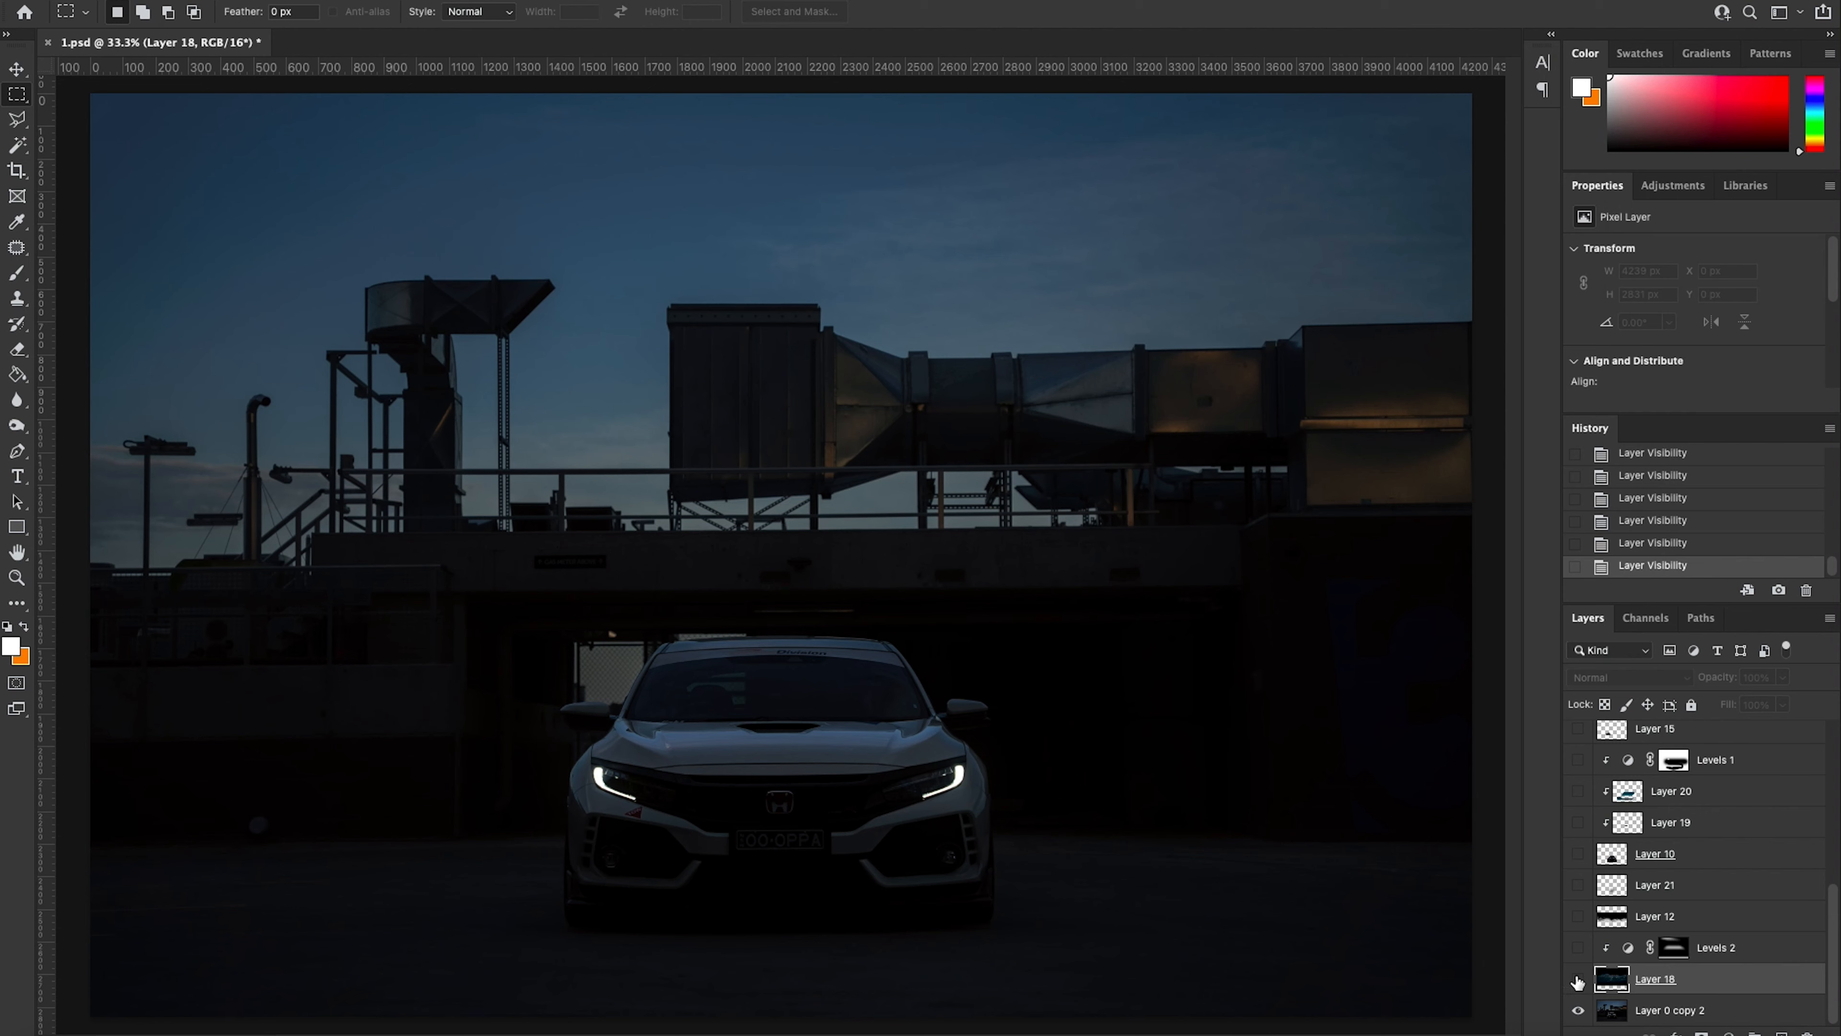
click(1578, 980)
click(1578, 980)
click(1711, 947)
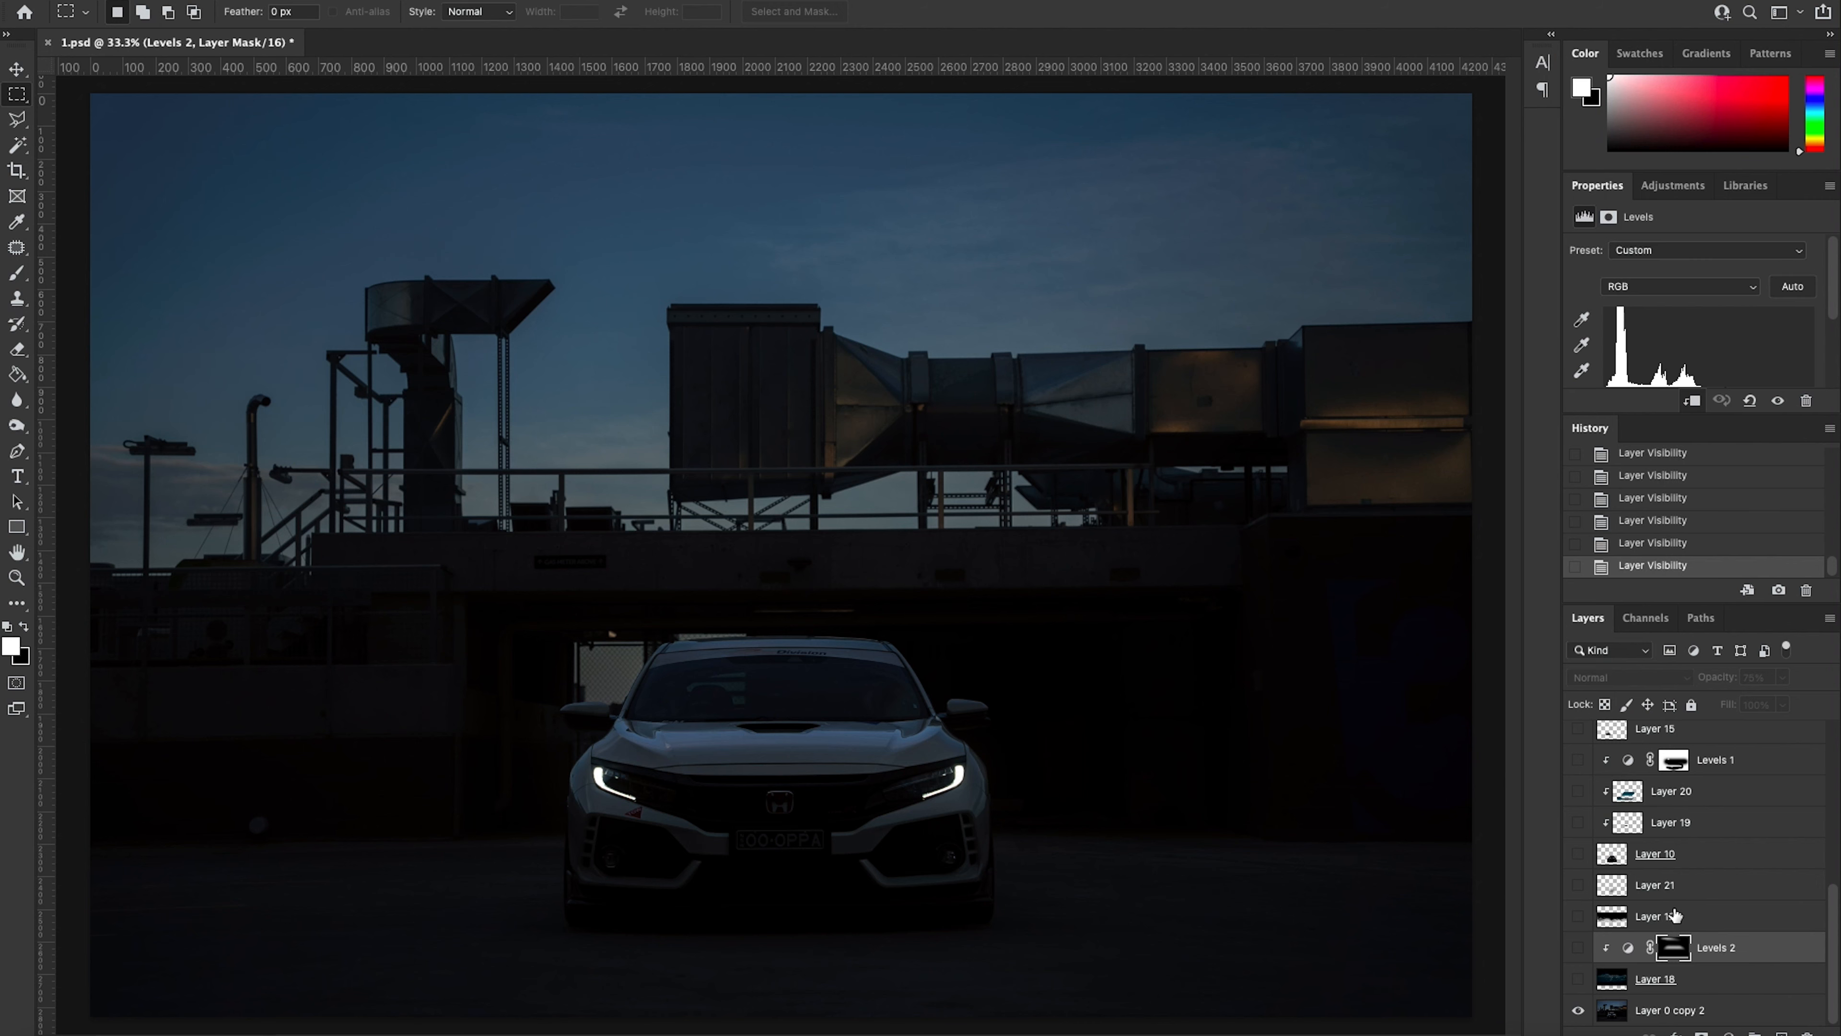
click(1674, 917)
click(1577, 918)
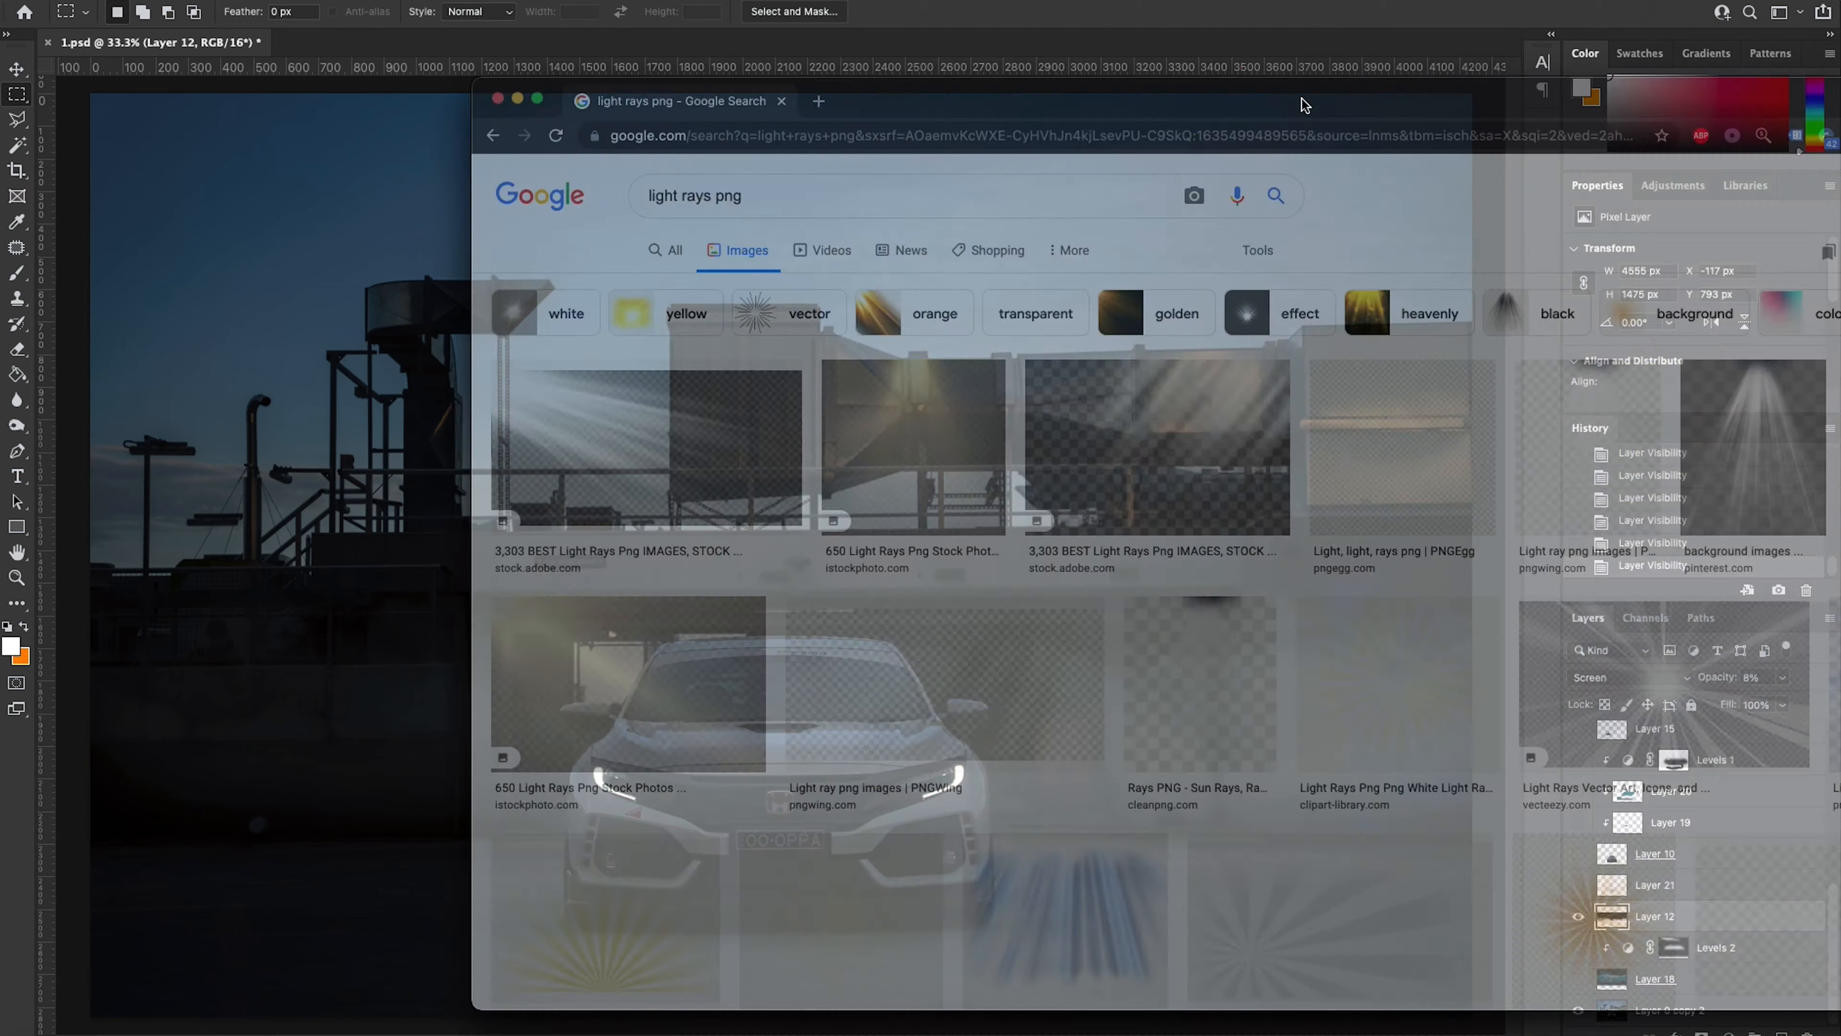
Step: Switch to the browser and search Google for "fog png" in a new tab
drag(1302, 103, 1078, 71)
drag(471, 77, 475, 75)
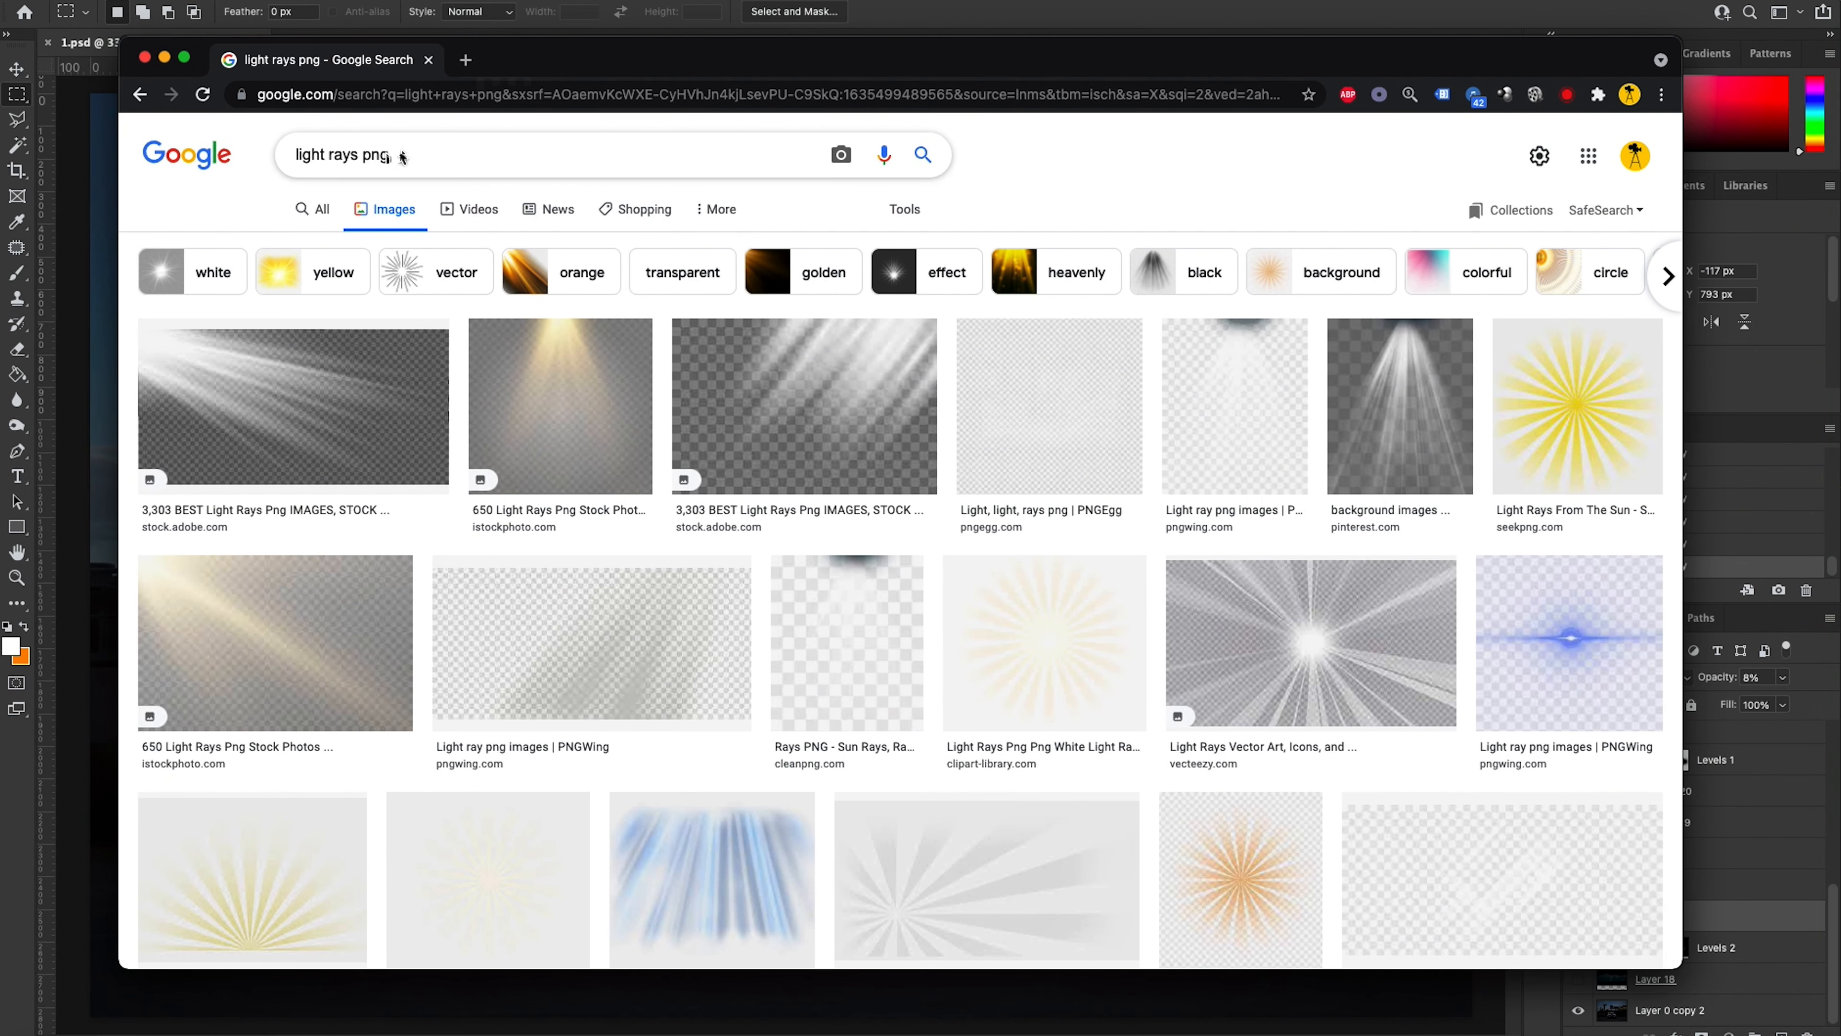
click(466, 60)
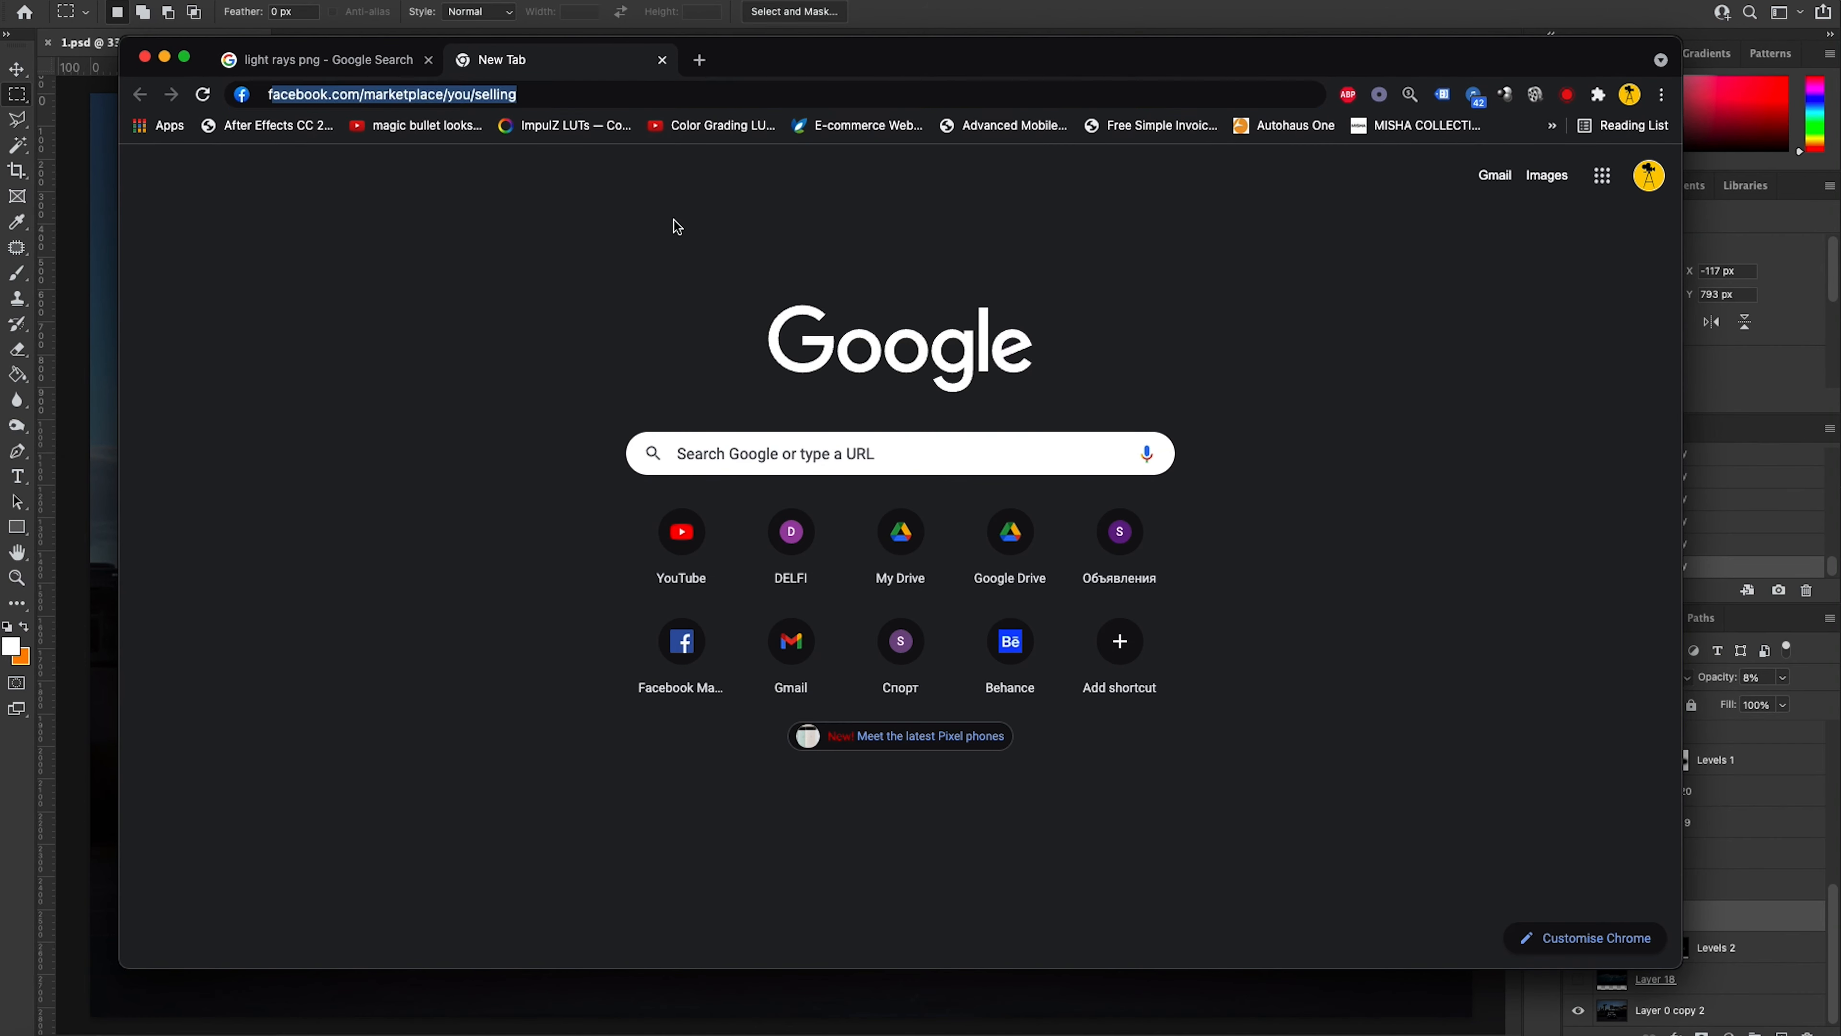
text(fog png)
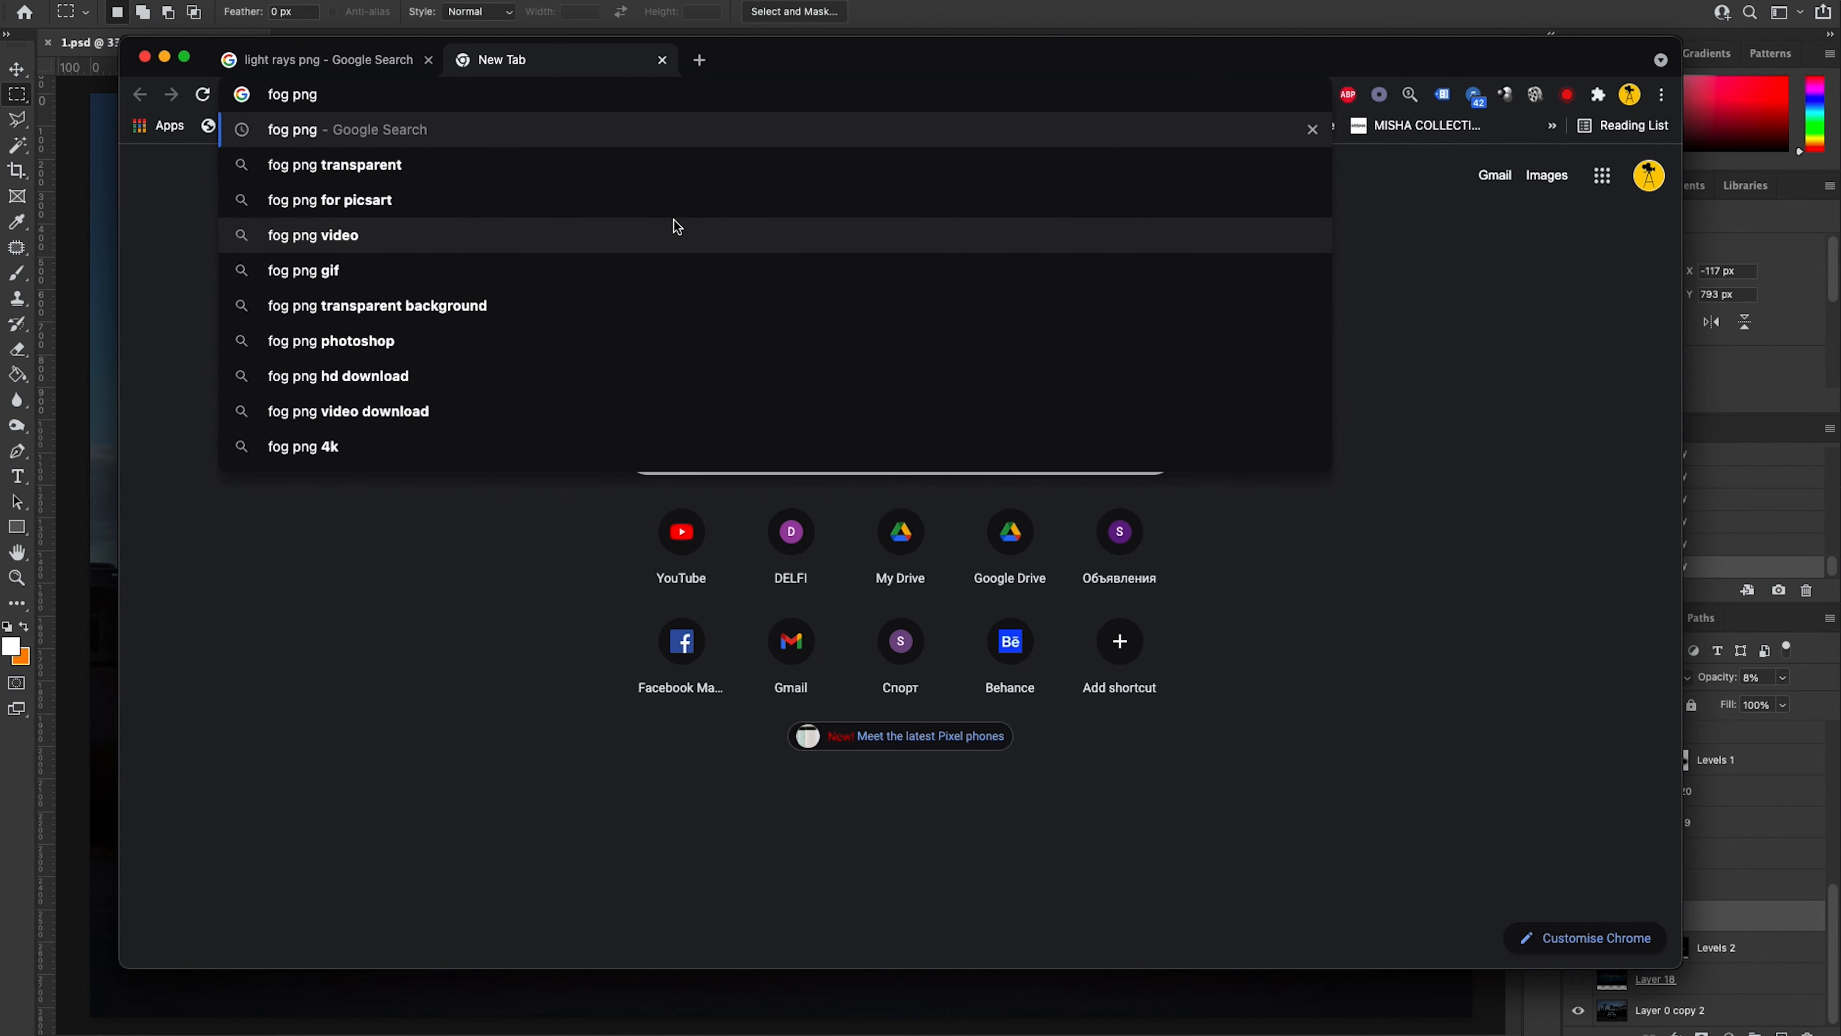
key(Return)
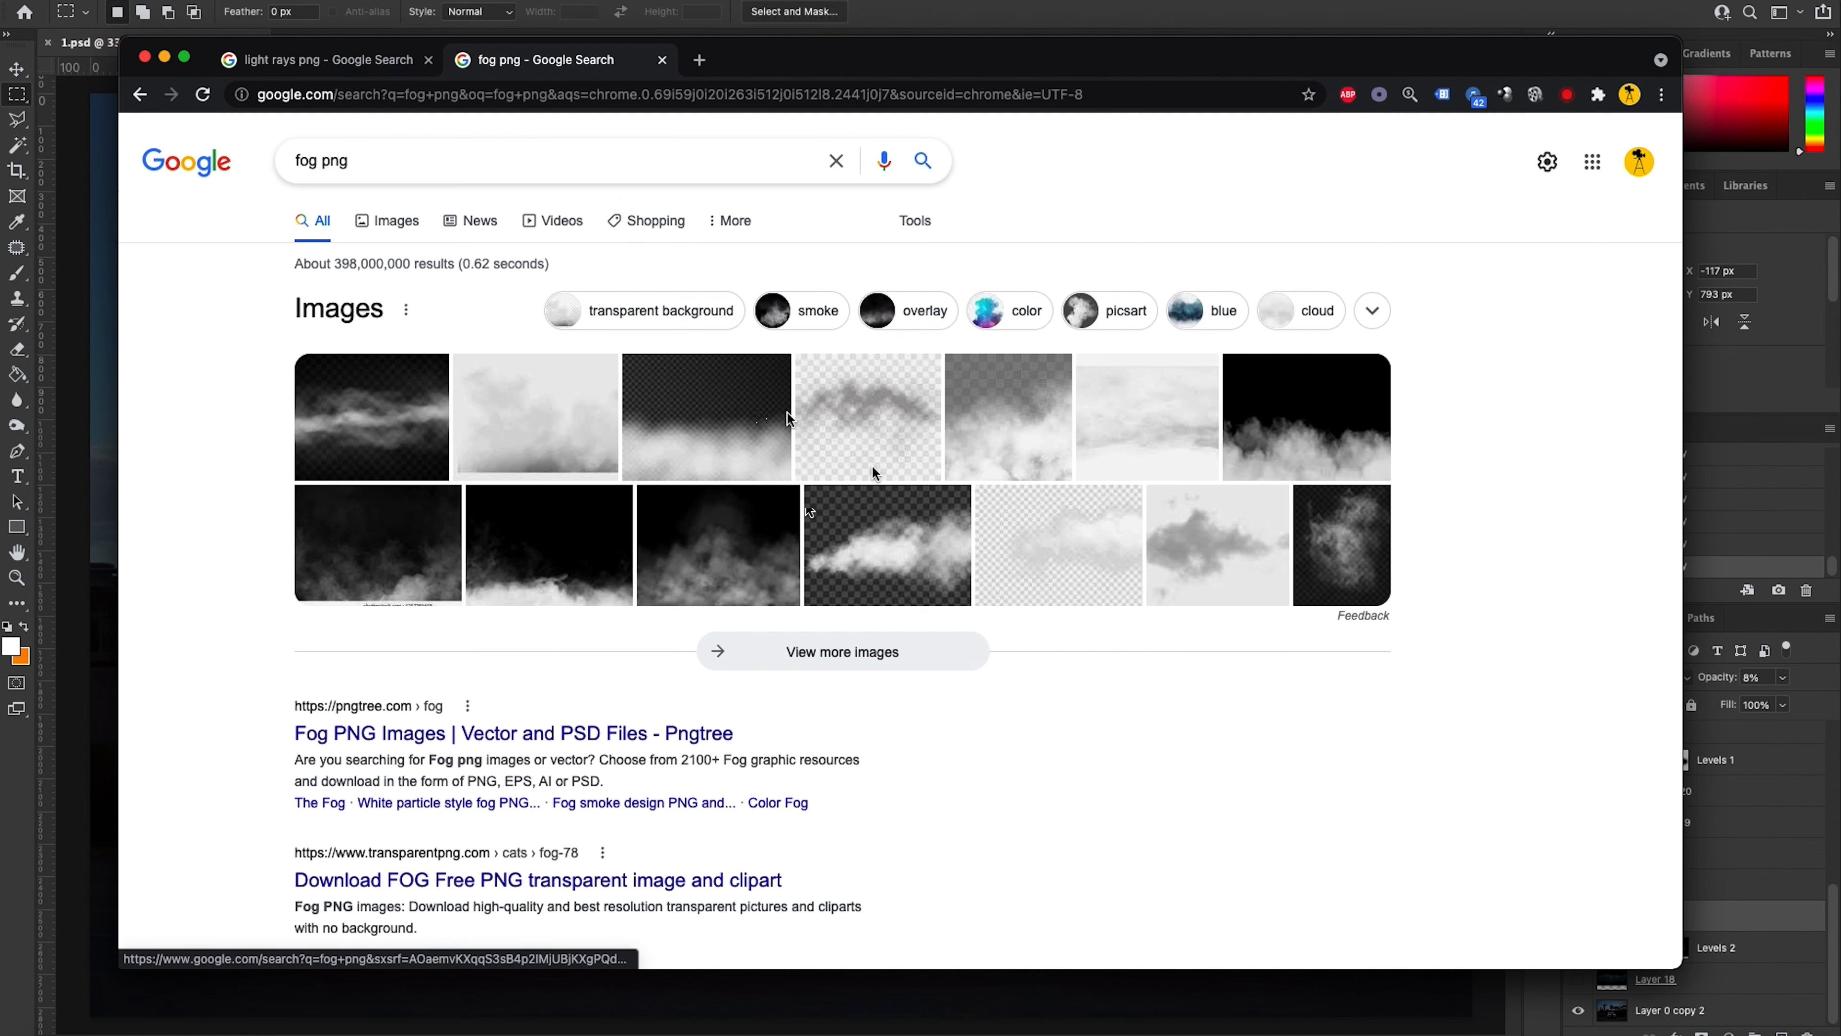
Step: Copy the "Fog png for editing" image with the black background and paste it as a layer above Layer 12 in 1.psd
click(552, 545)
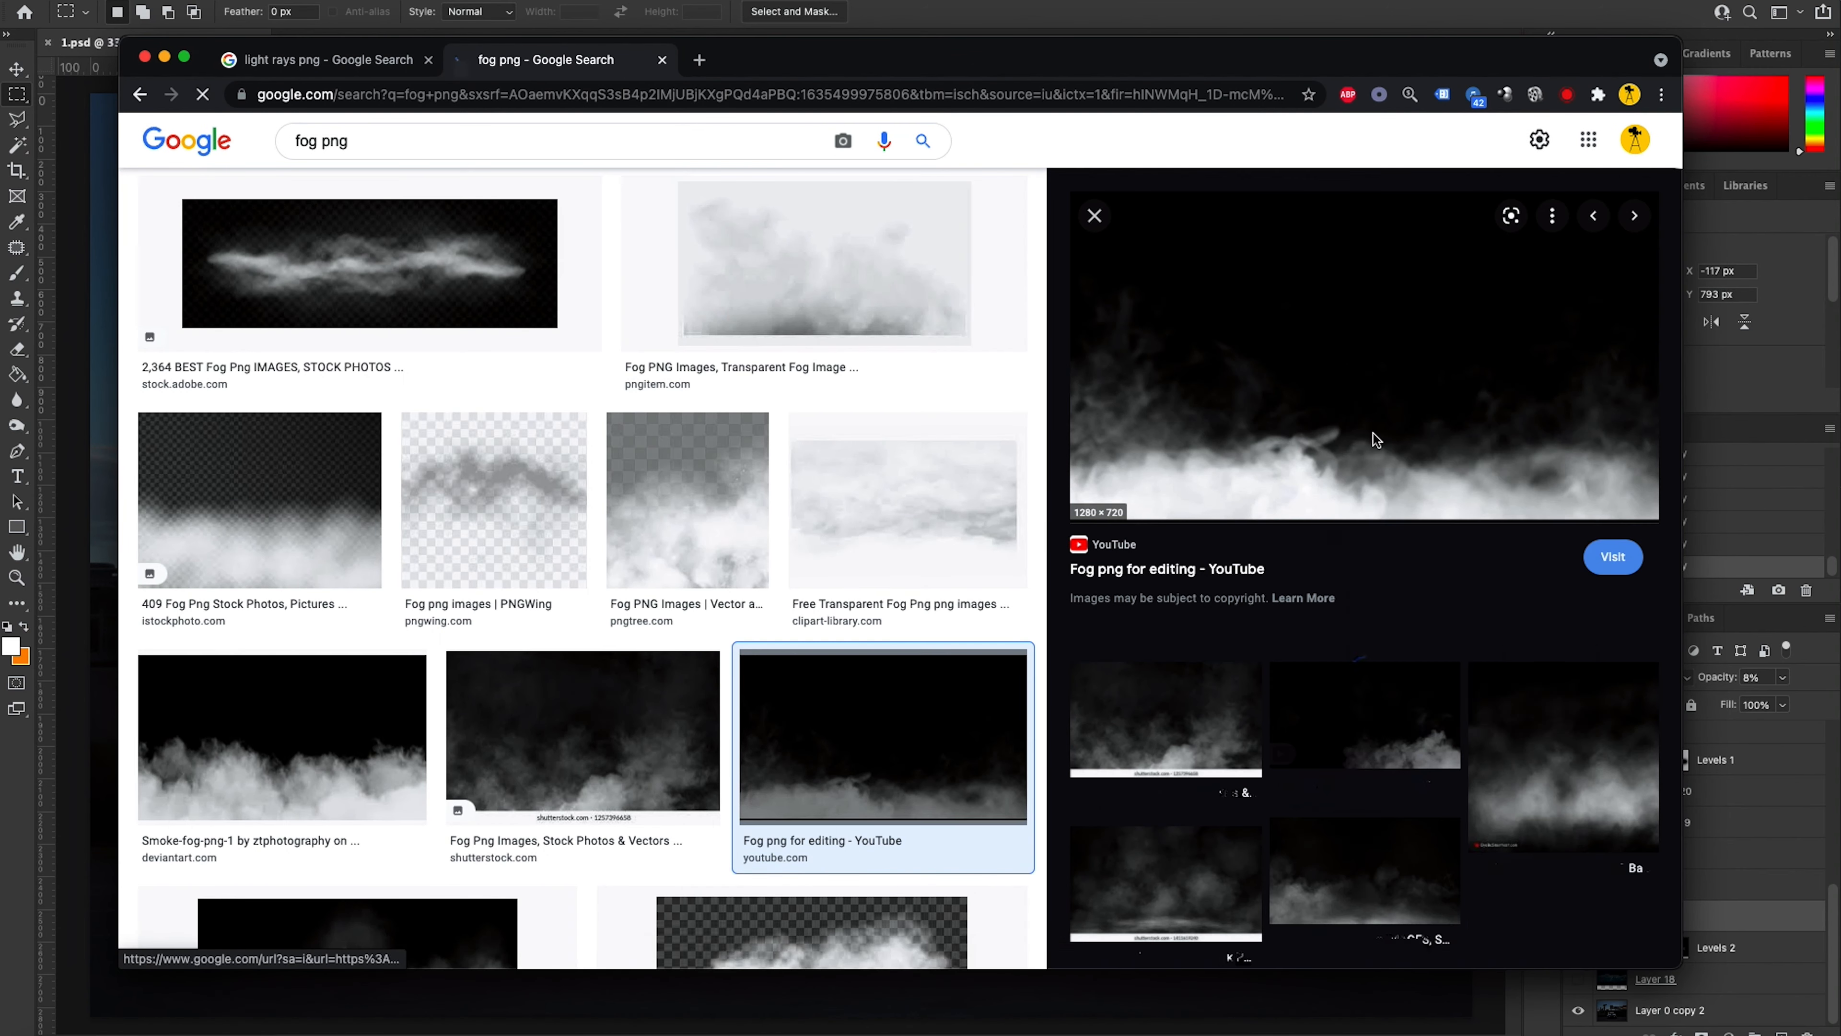
right_click(1359, 381)
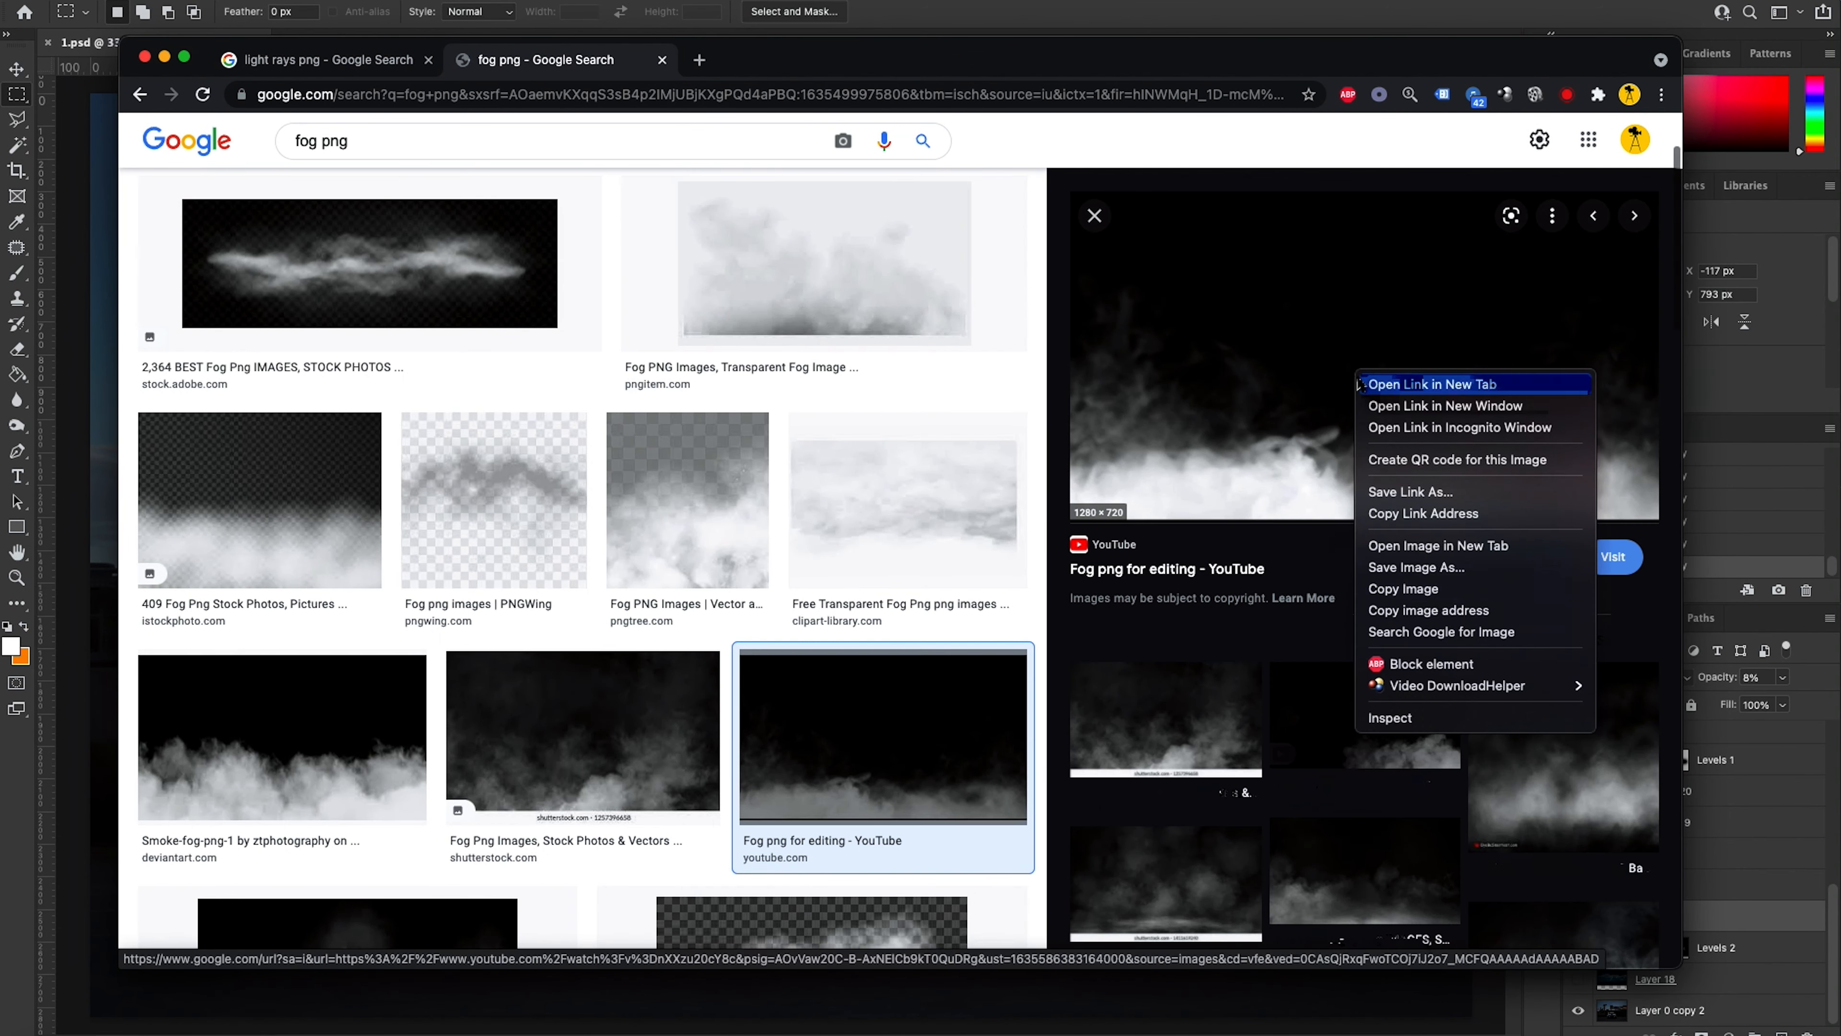
click(1402, 588)
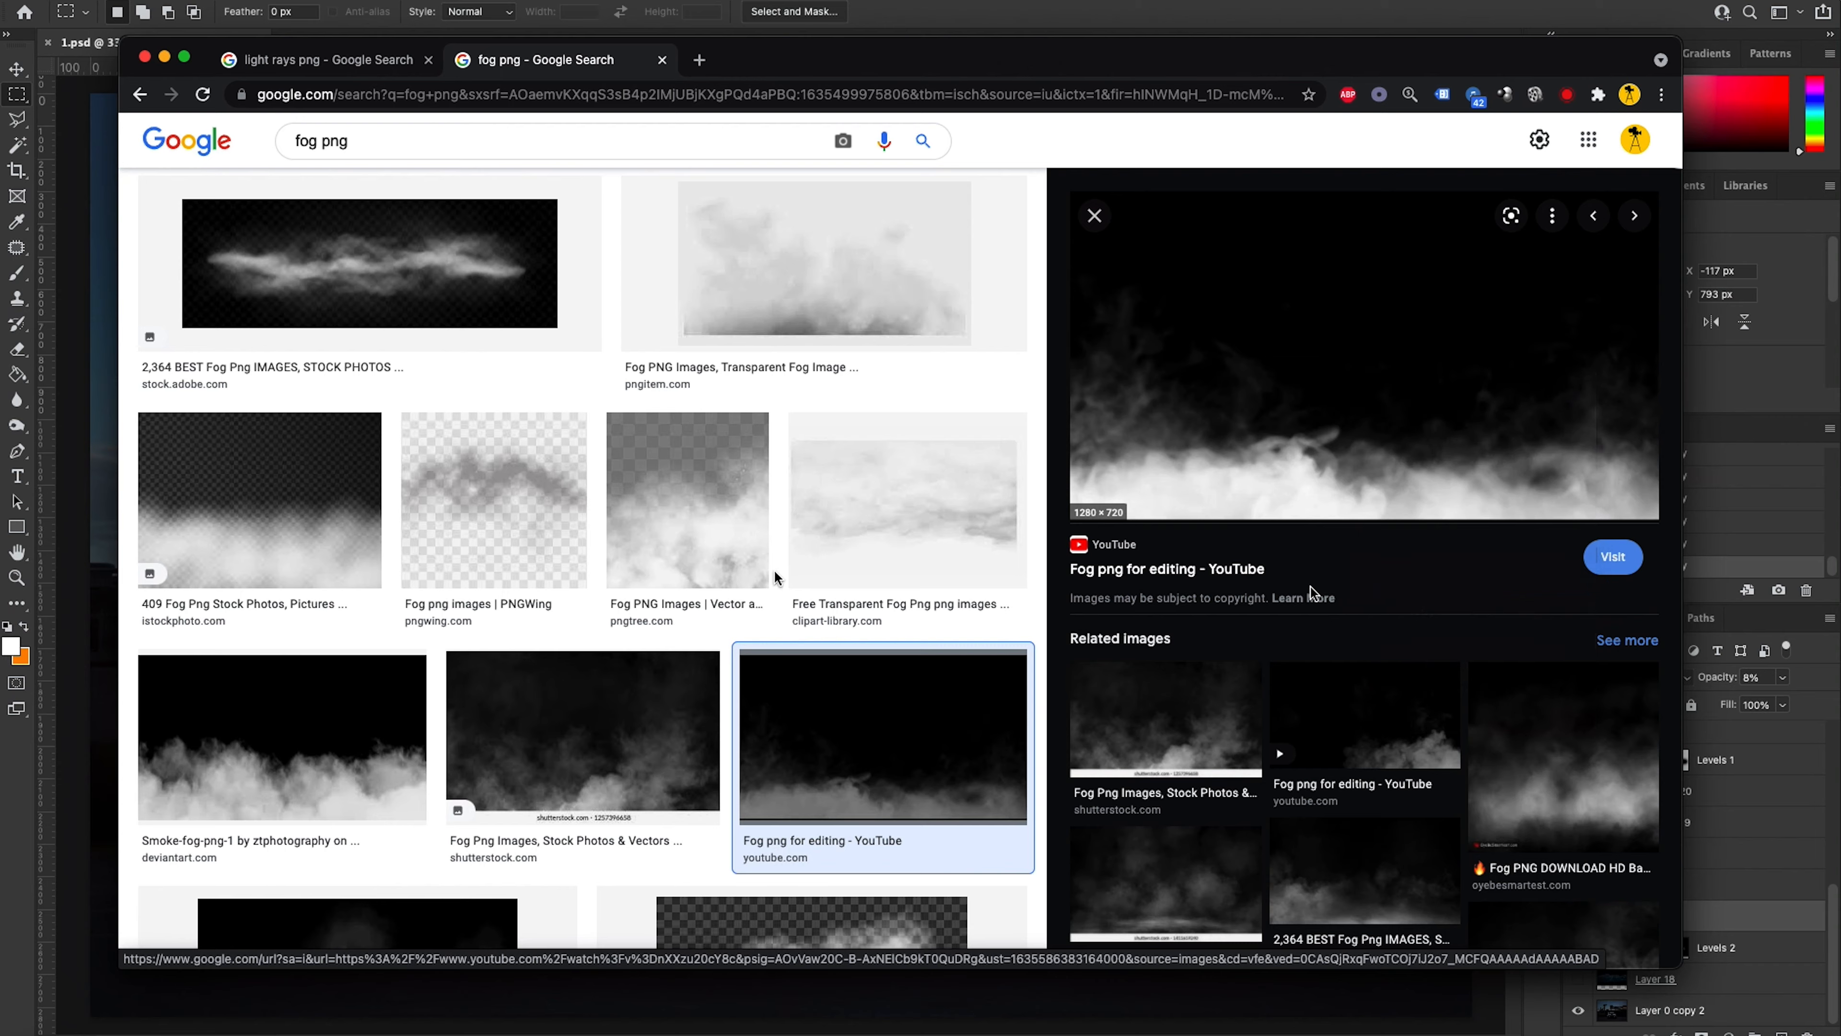
click(116, 475)
key(super+v)
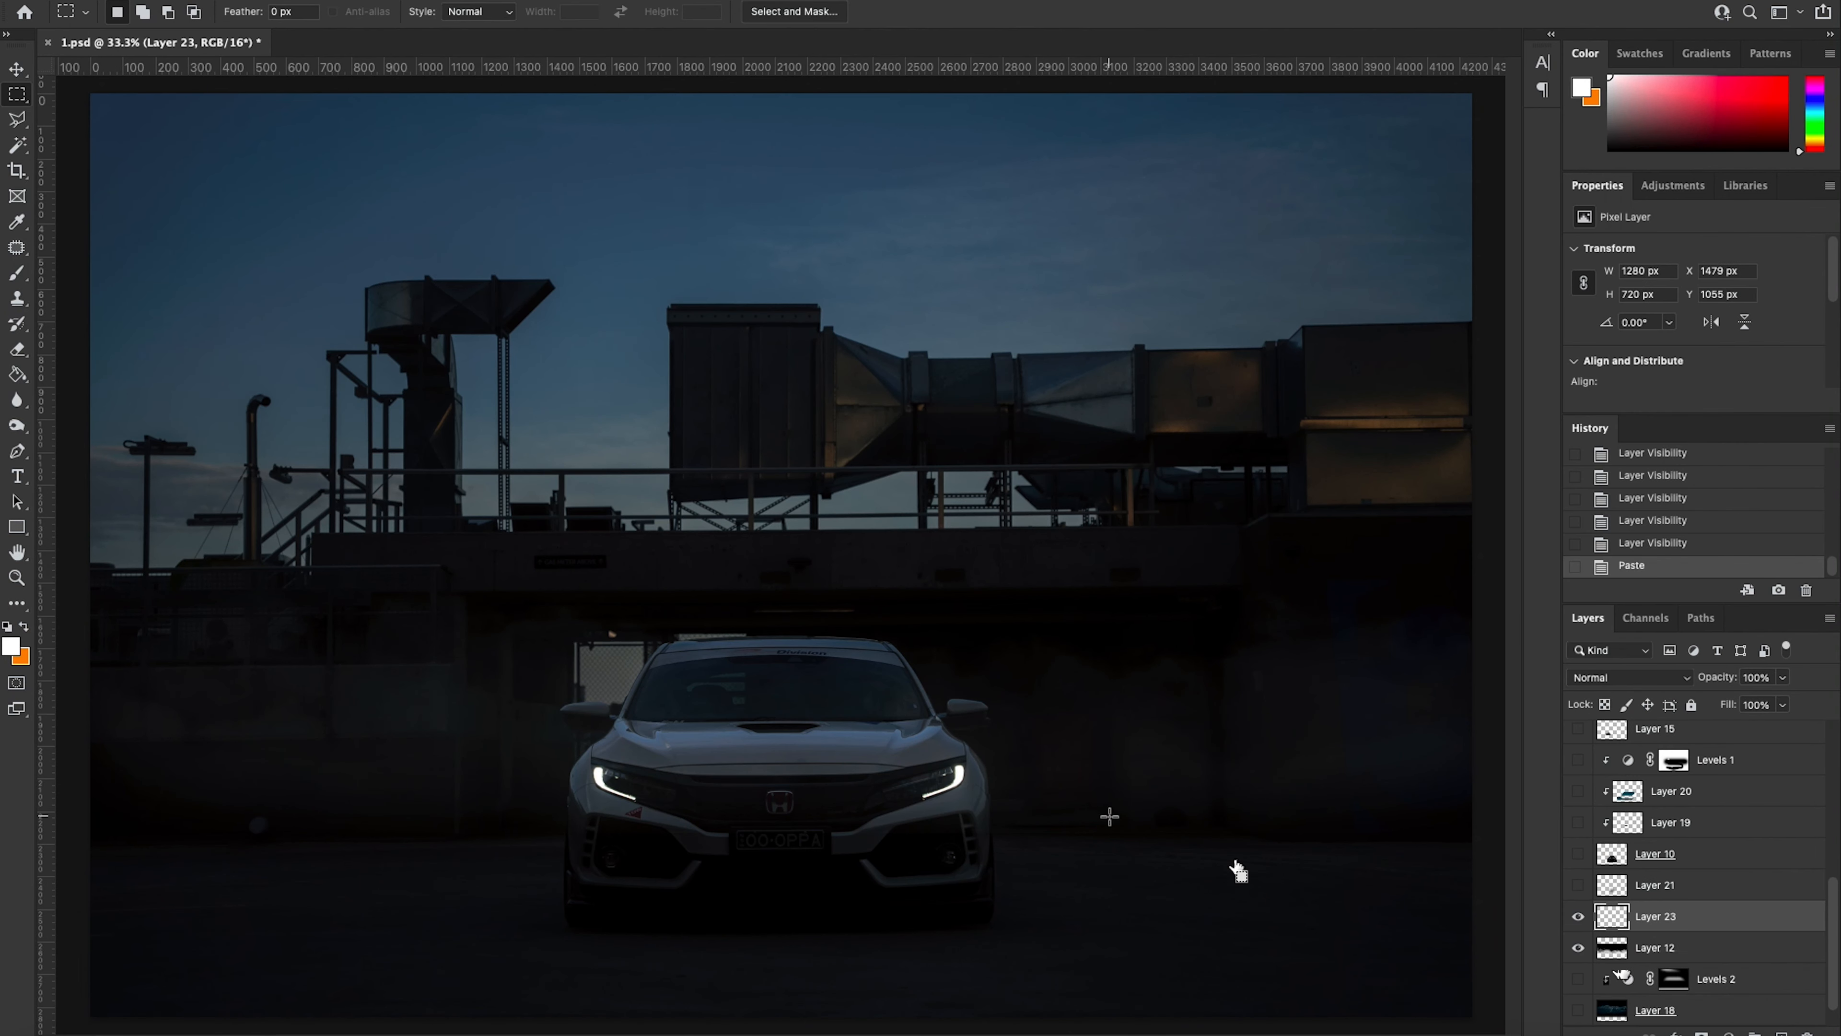
Step: Set the pasted fog layer's blend mode to Screen and move the fog down over the car's front
click(1668, 676)
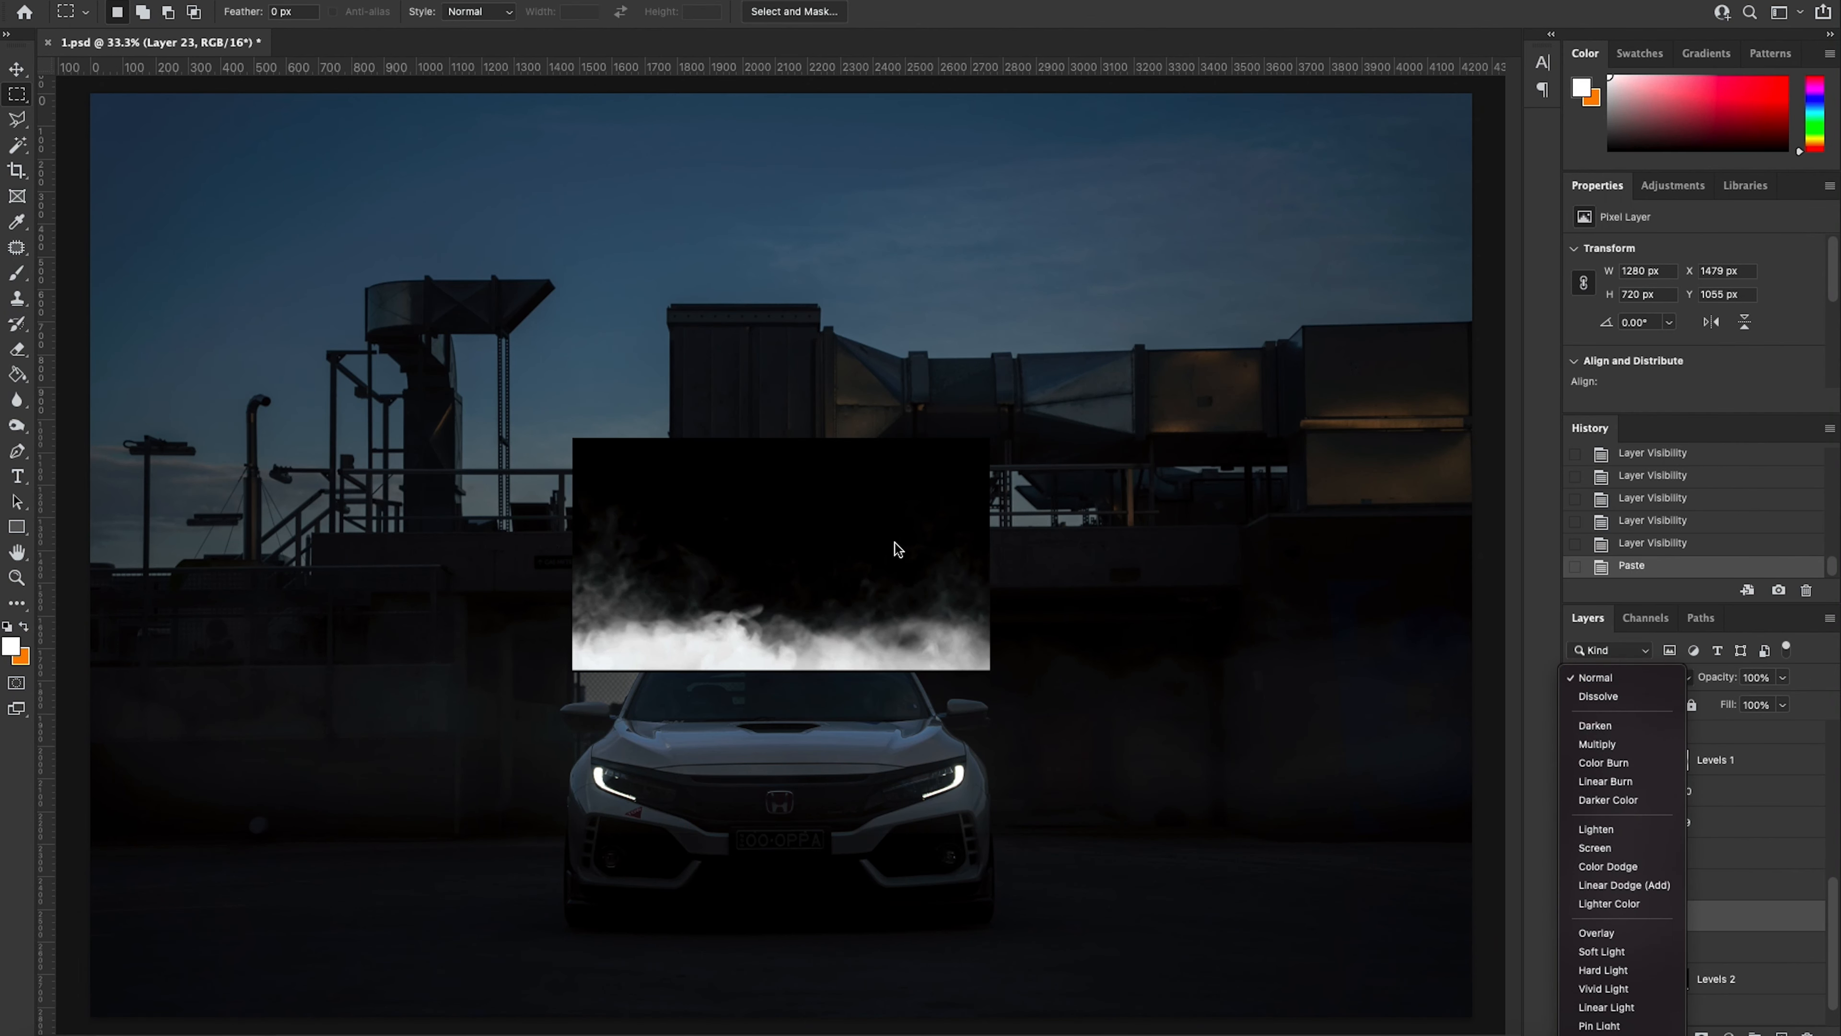
scroll(1623, 898, down, 3)
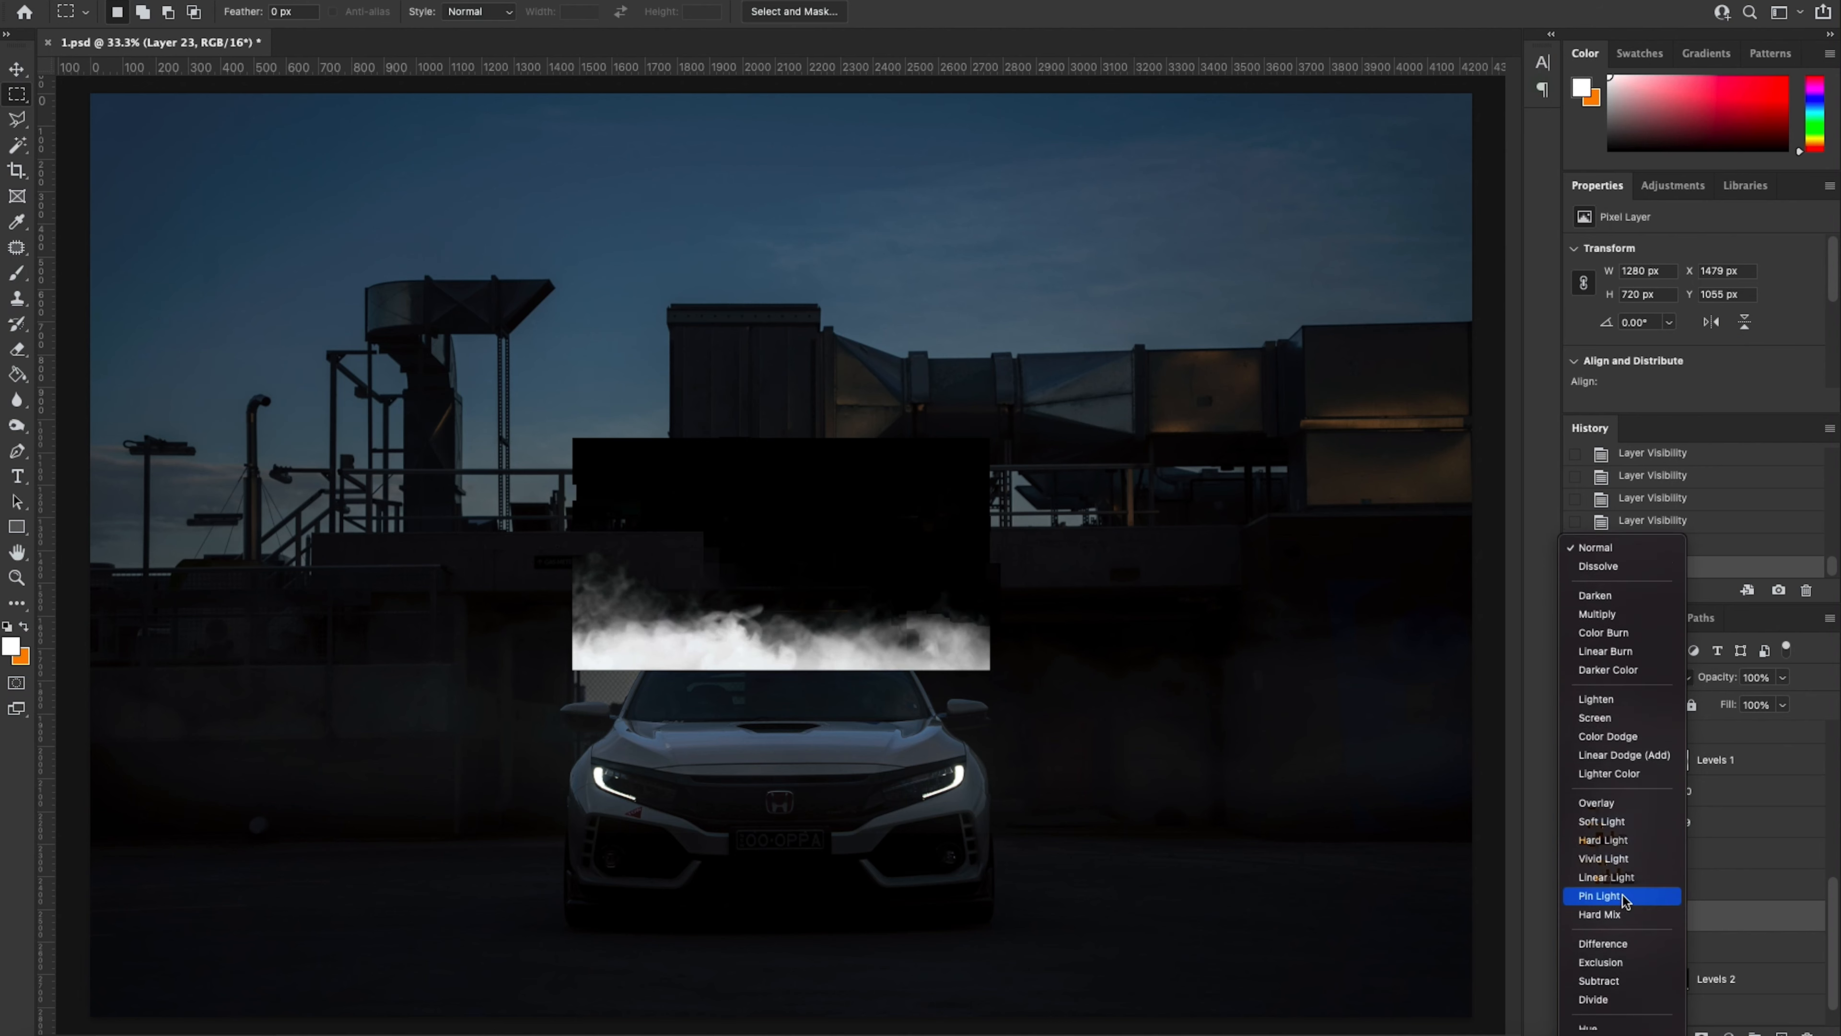
click(1594, 771)
key(v)
drag(670, 577, 474, 722)
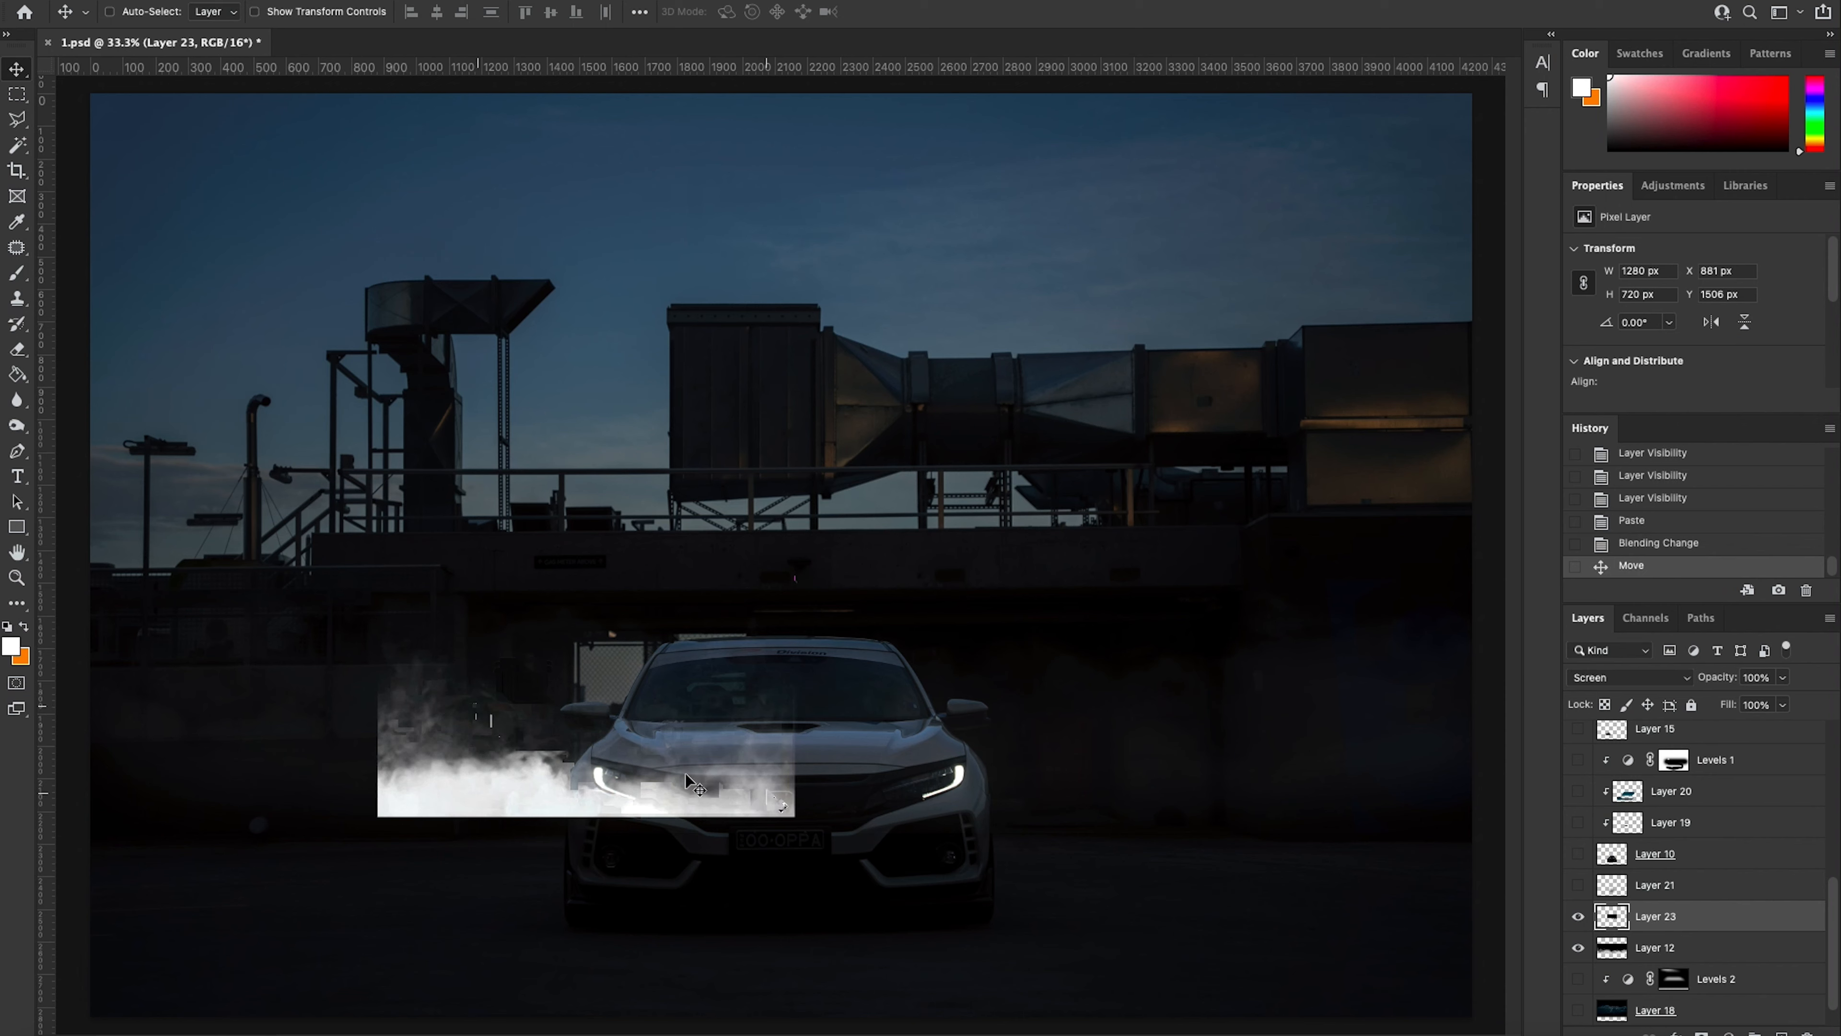
Step: Enlarge the fog layer with Free Transform to about 2900 px wide and move it over the lower car and ground
key(ctrl+t)
drag(793, 584, 1485, 559)
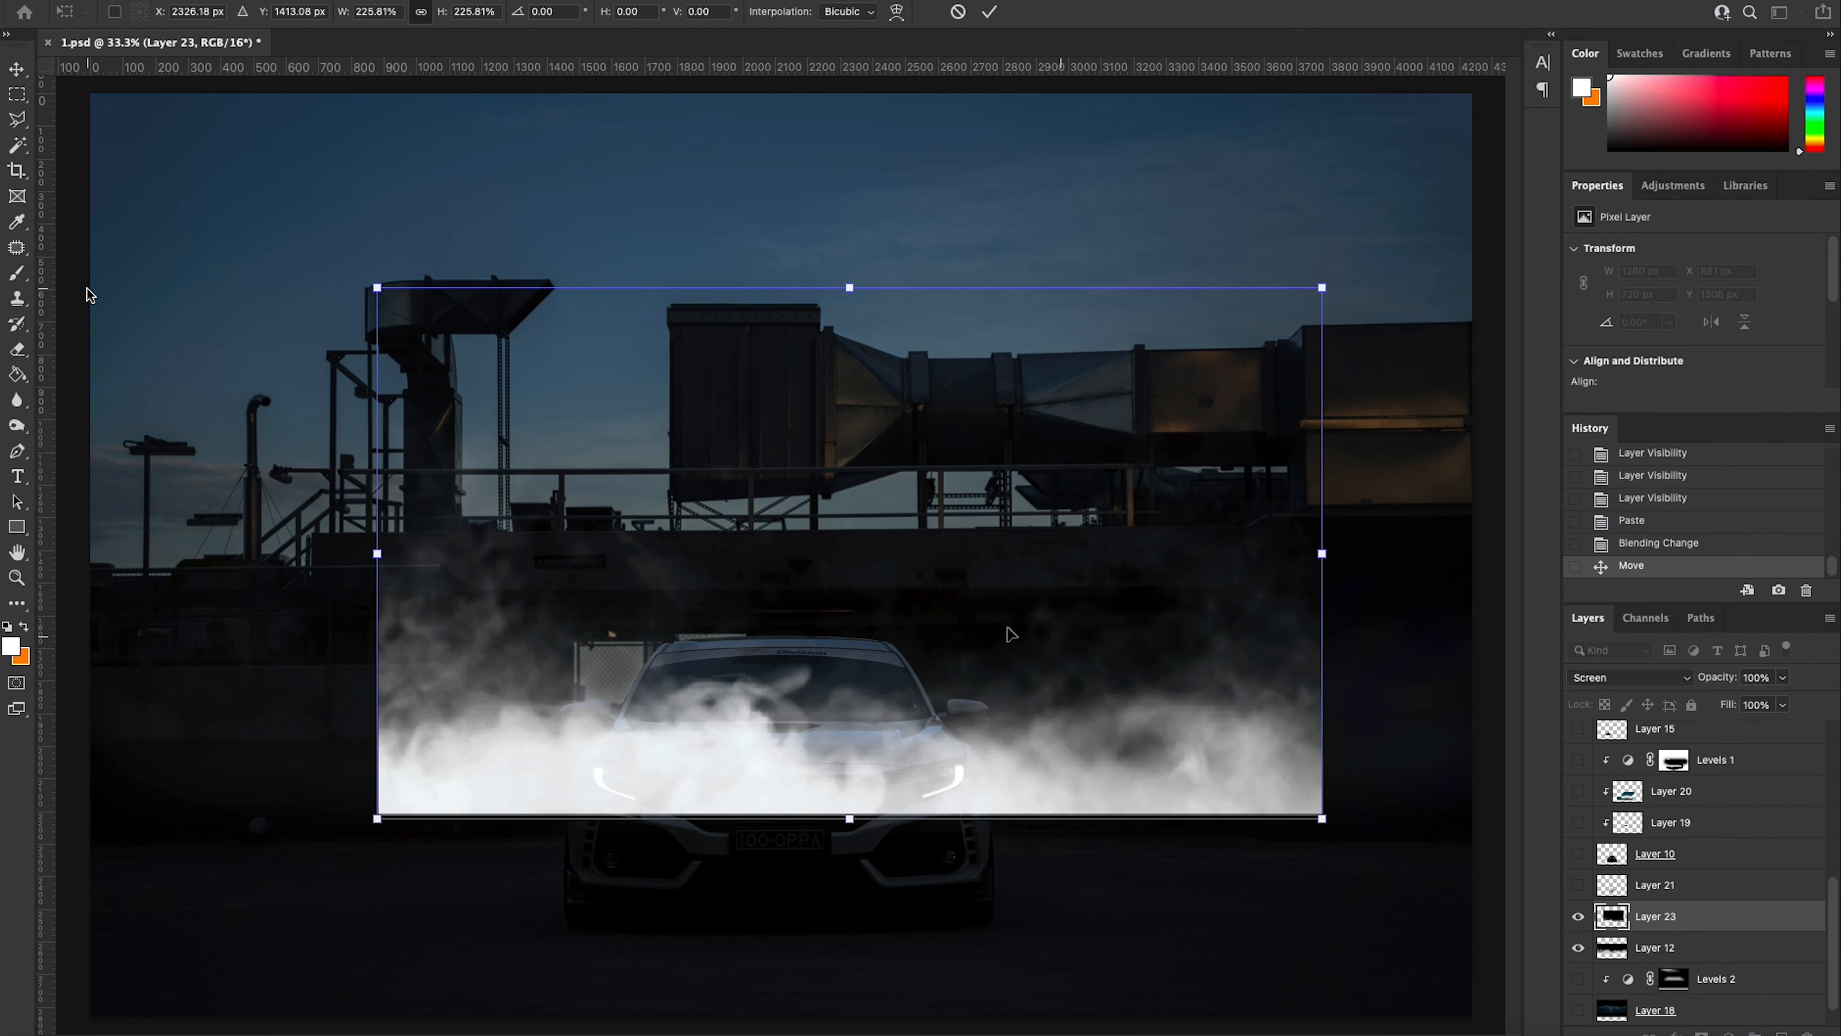
key(Return)
drag(826, 572, 762, 679)
Step: Lower the pasted fog layer's opacity to 23%, reduce it further to 1%, and delete the layer
click(1783, 676)
drag(1779, 701, 1718, 703)
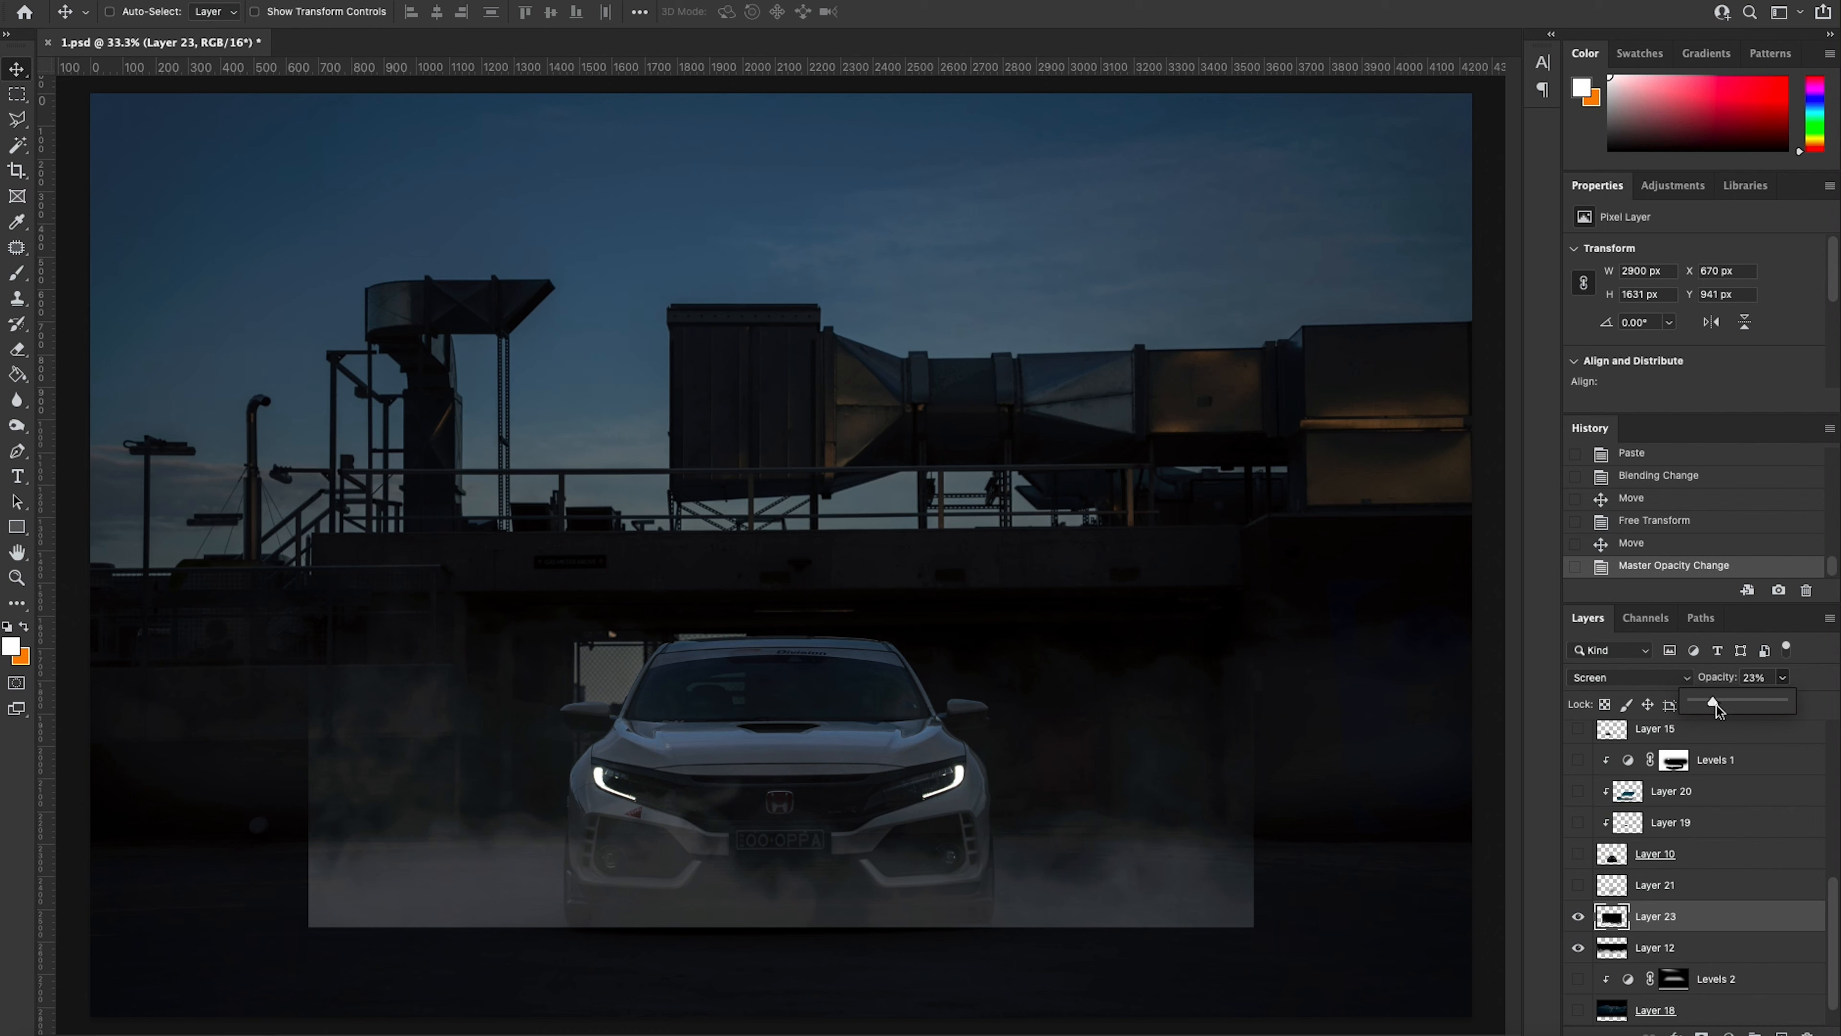
drag(1710, 701, 1709, 701)
drag(1709, 700, 1692, 700)
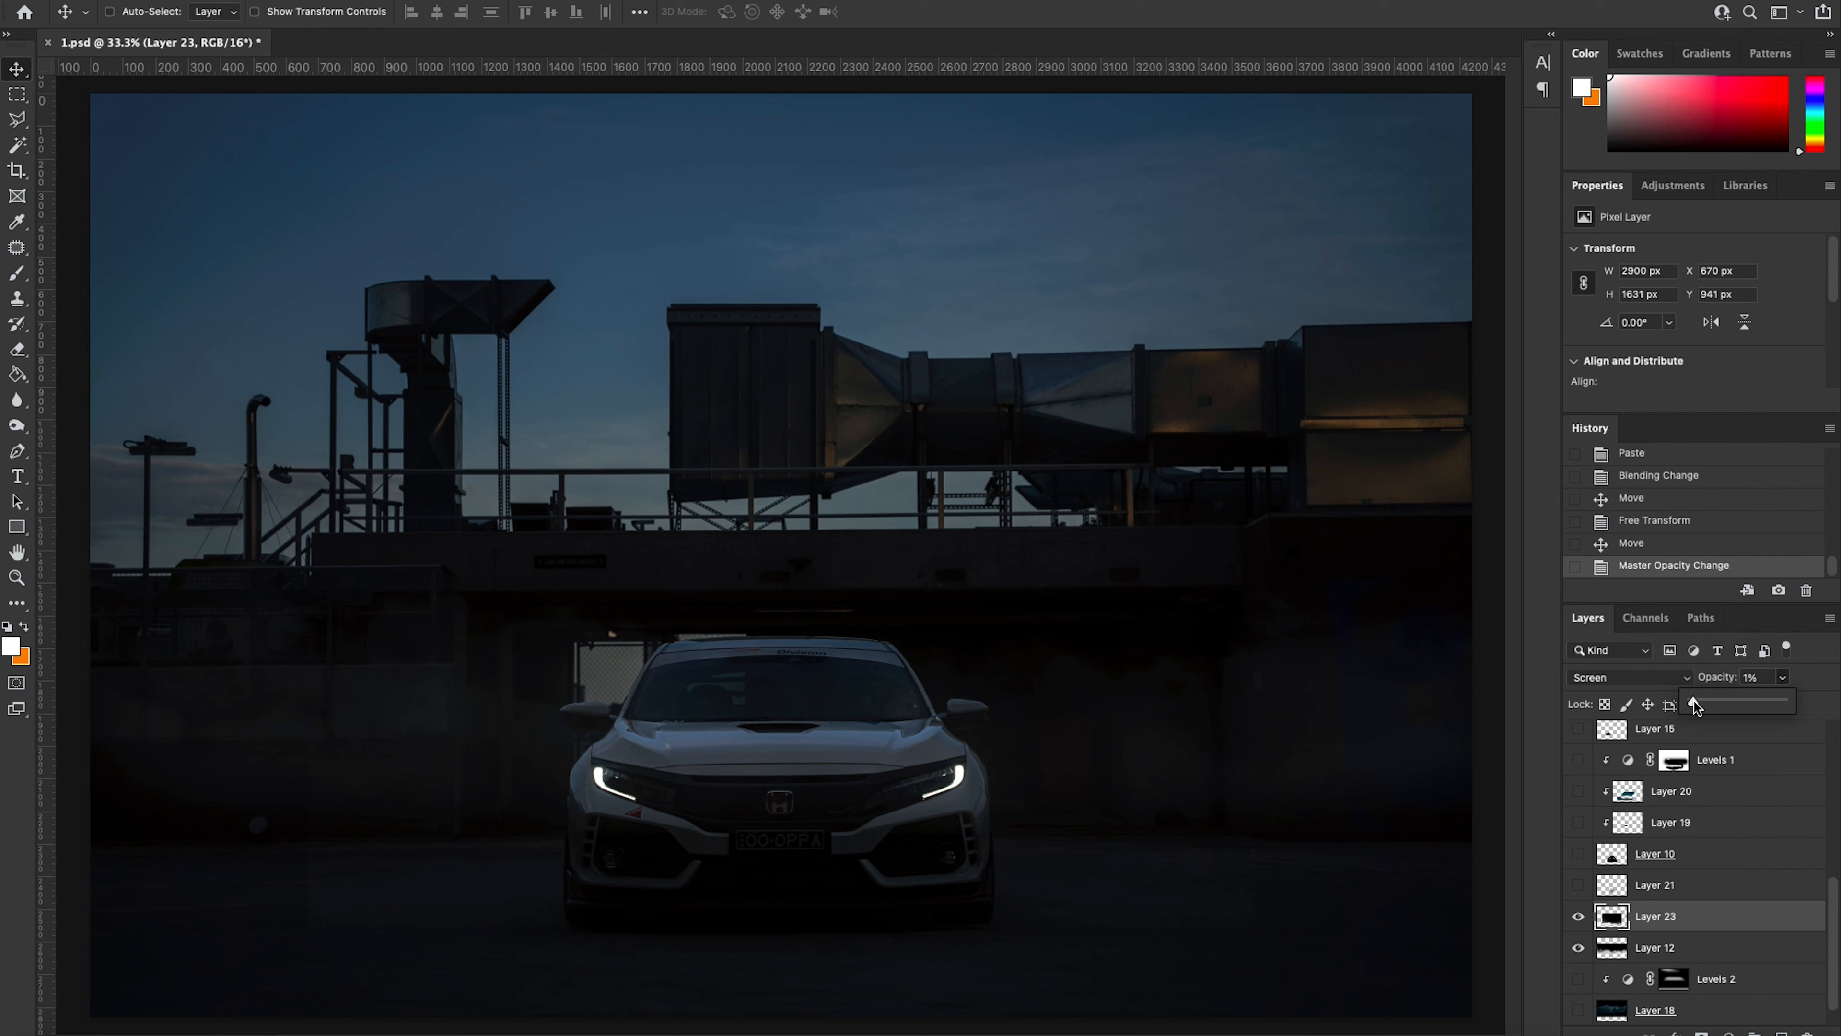
click(1728, 918)
key(Delete)
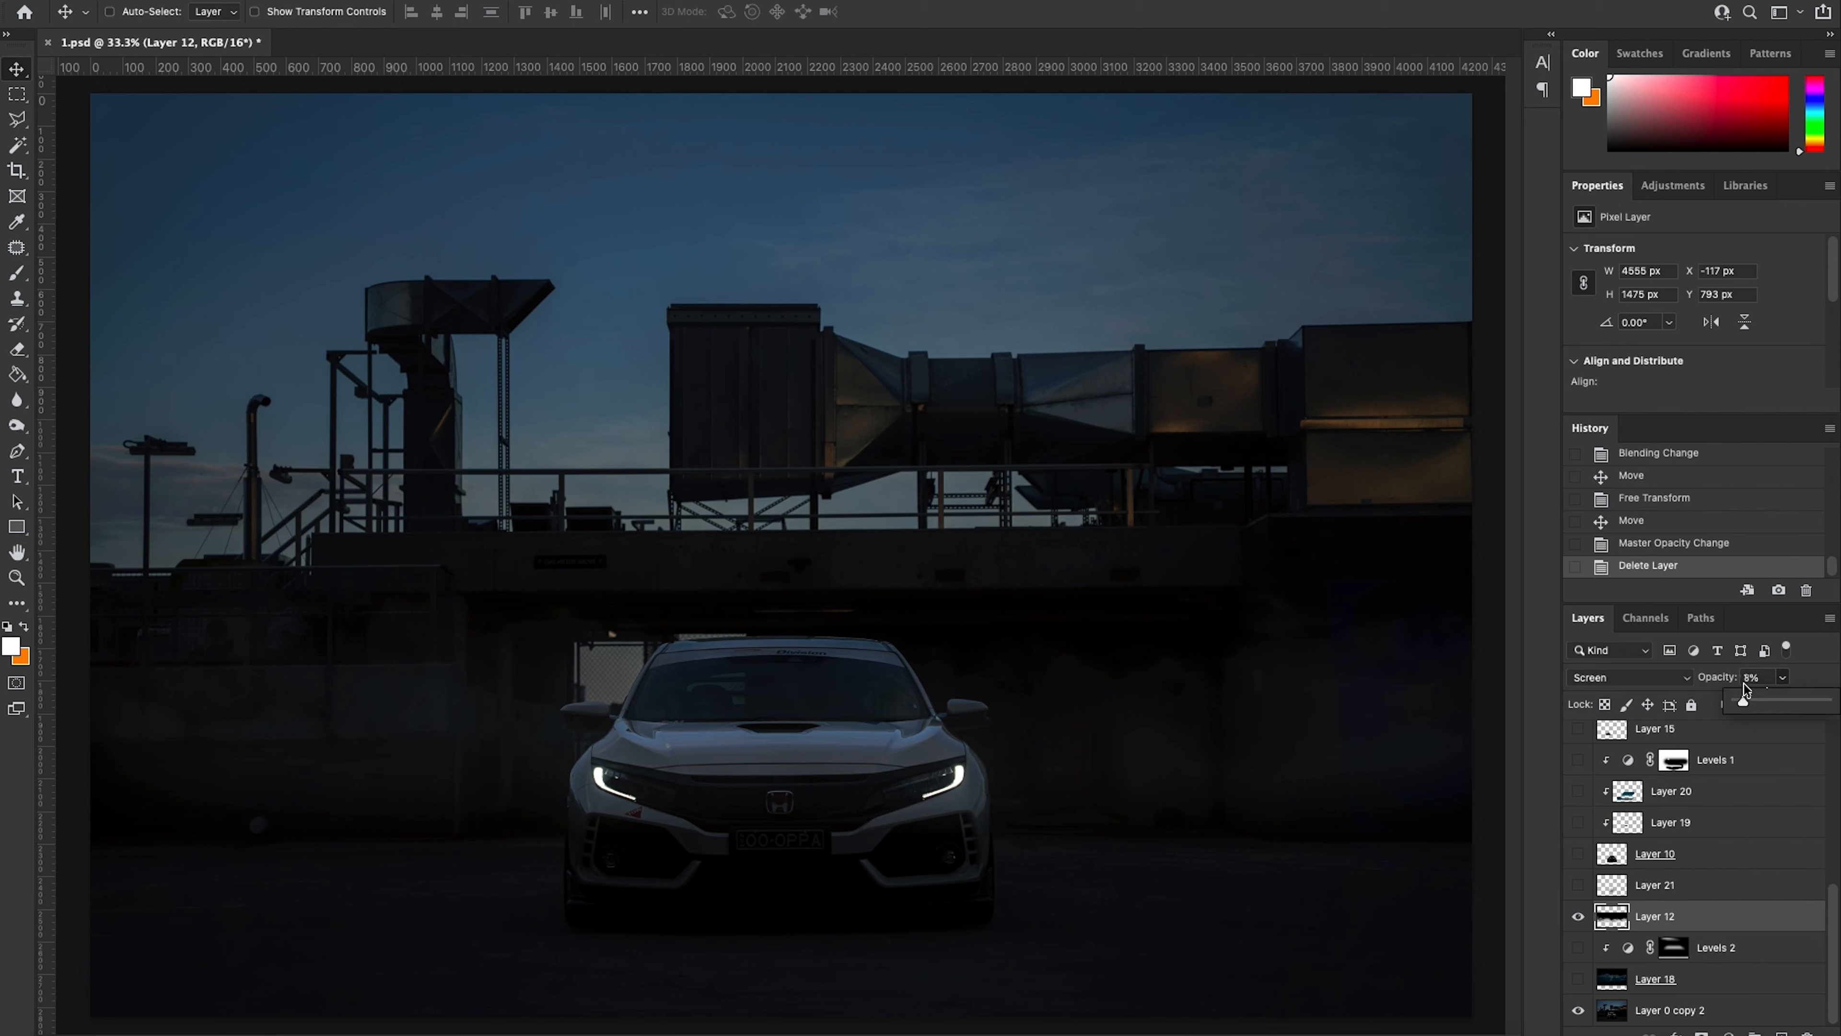
Step: Raise Layer 12's opacity to 100% to preview its fog, check its blend mode, and set the opacity back to 8%
drag(1741, 701, 1829, 700)
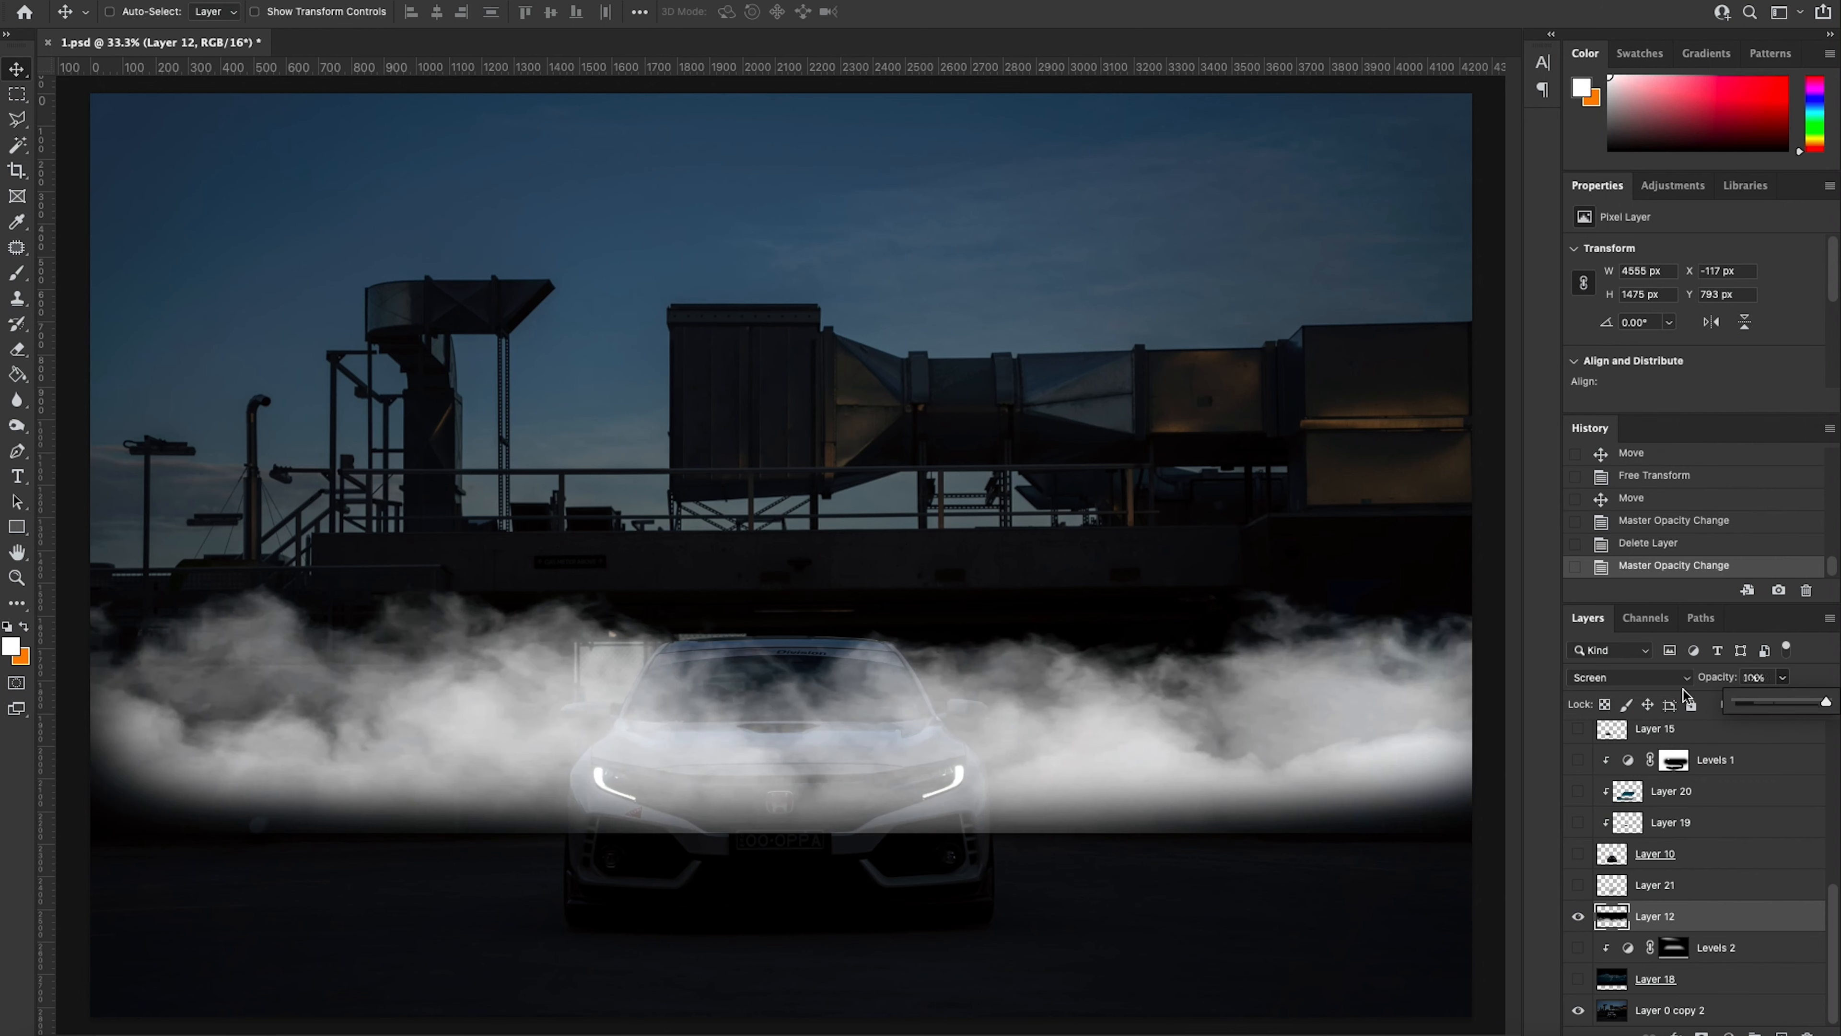
click(1620, 681)
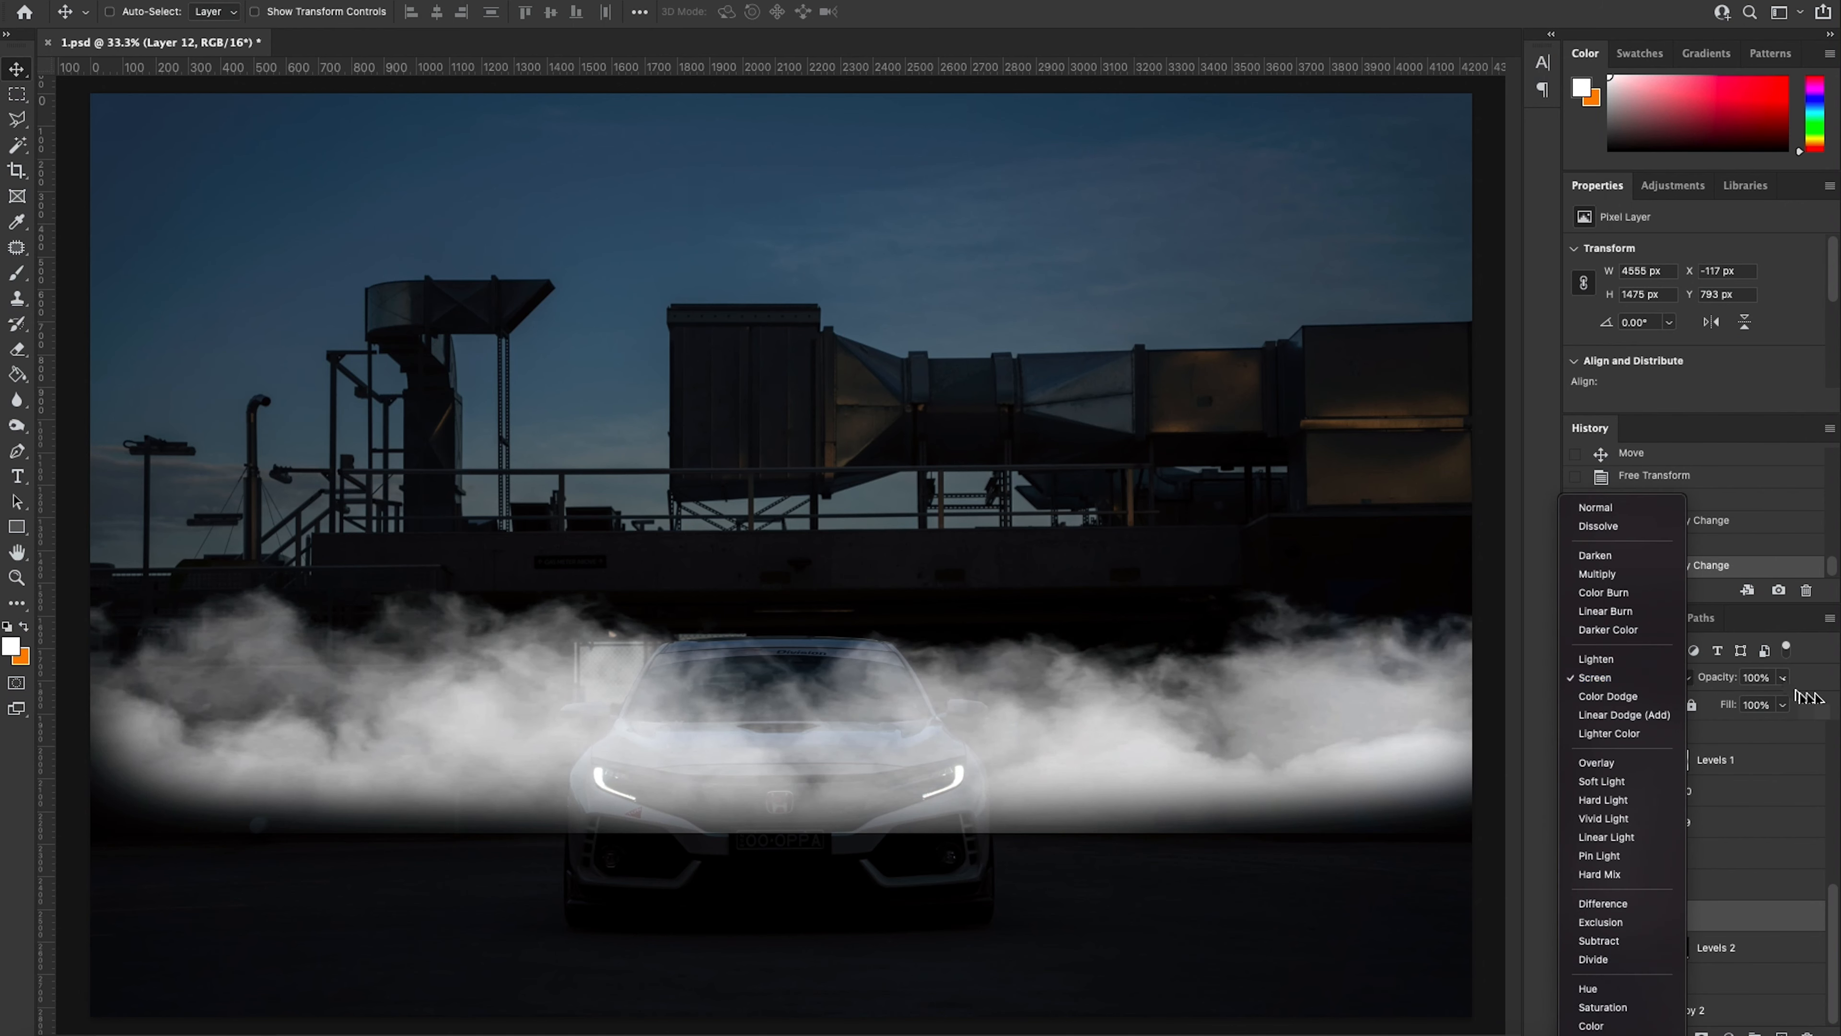
click(1768, 681)
click(1760, 677)
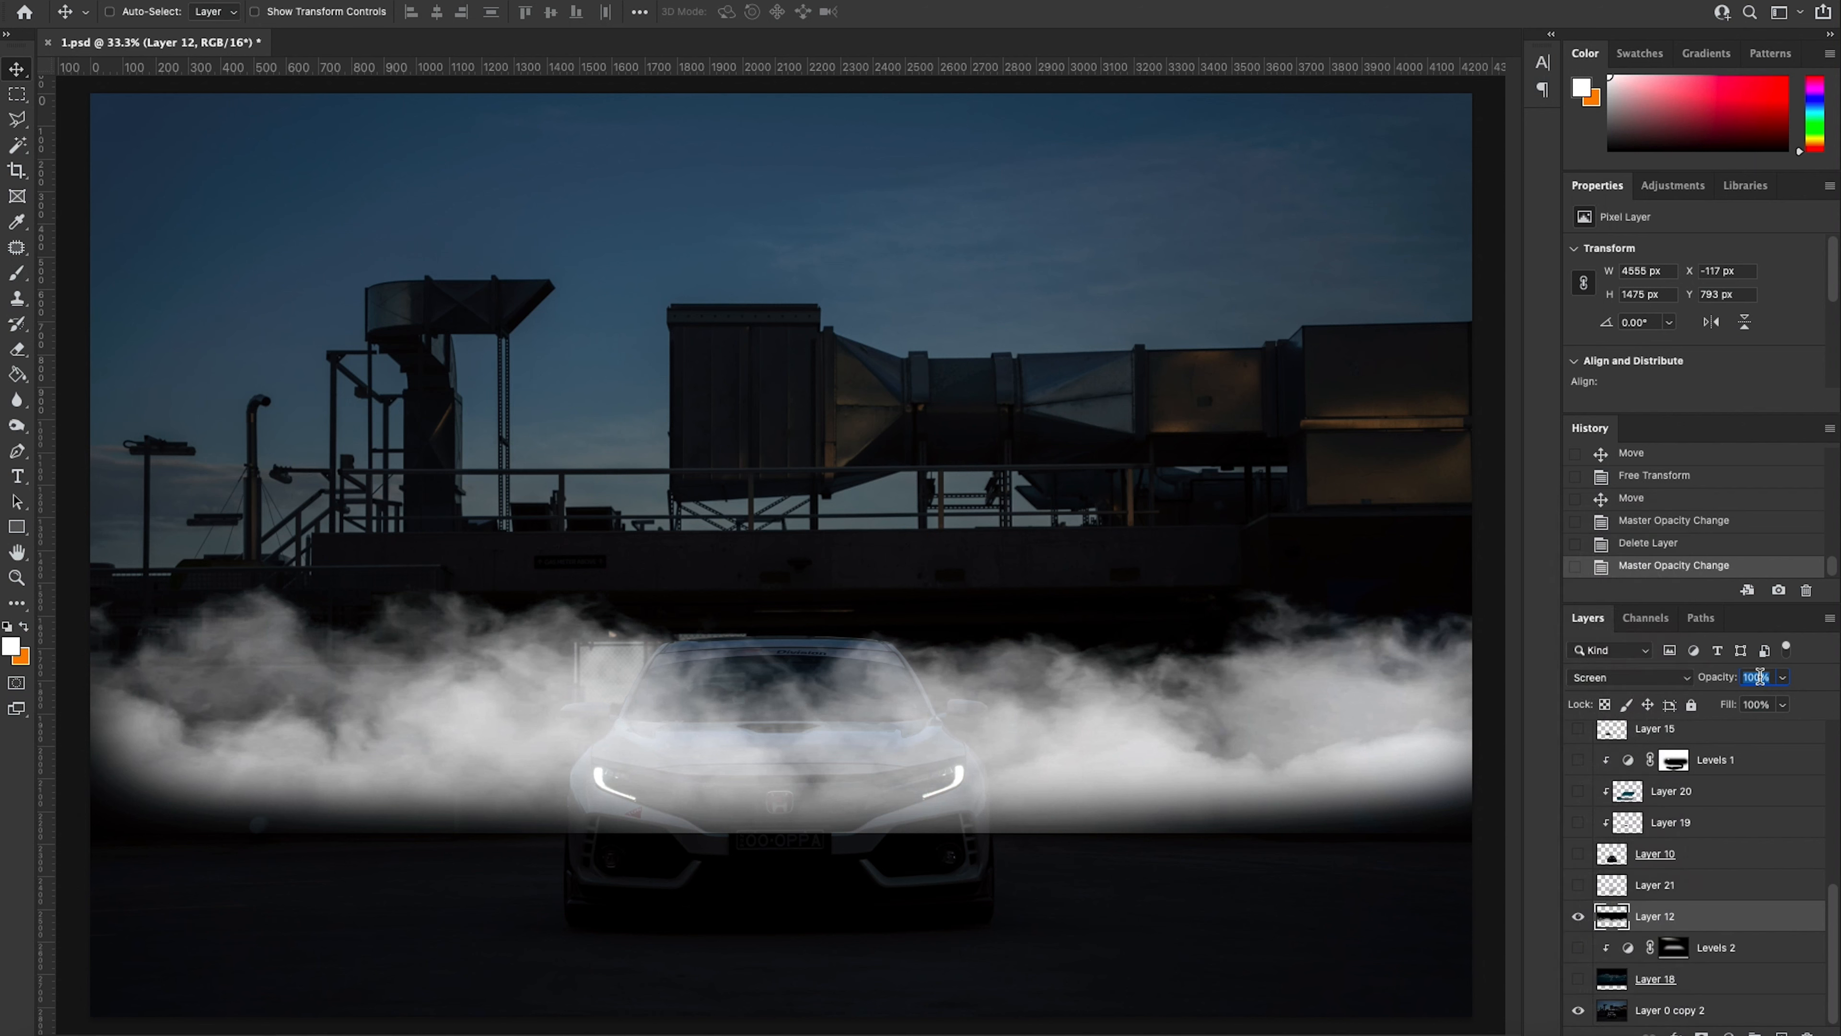
text(8)
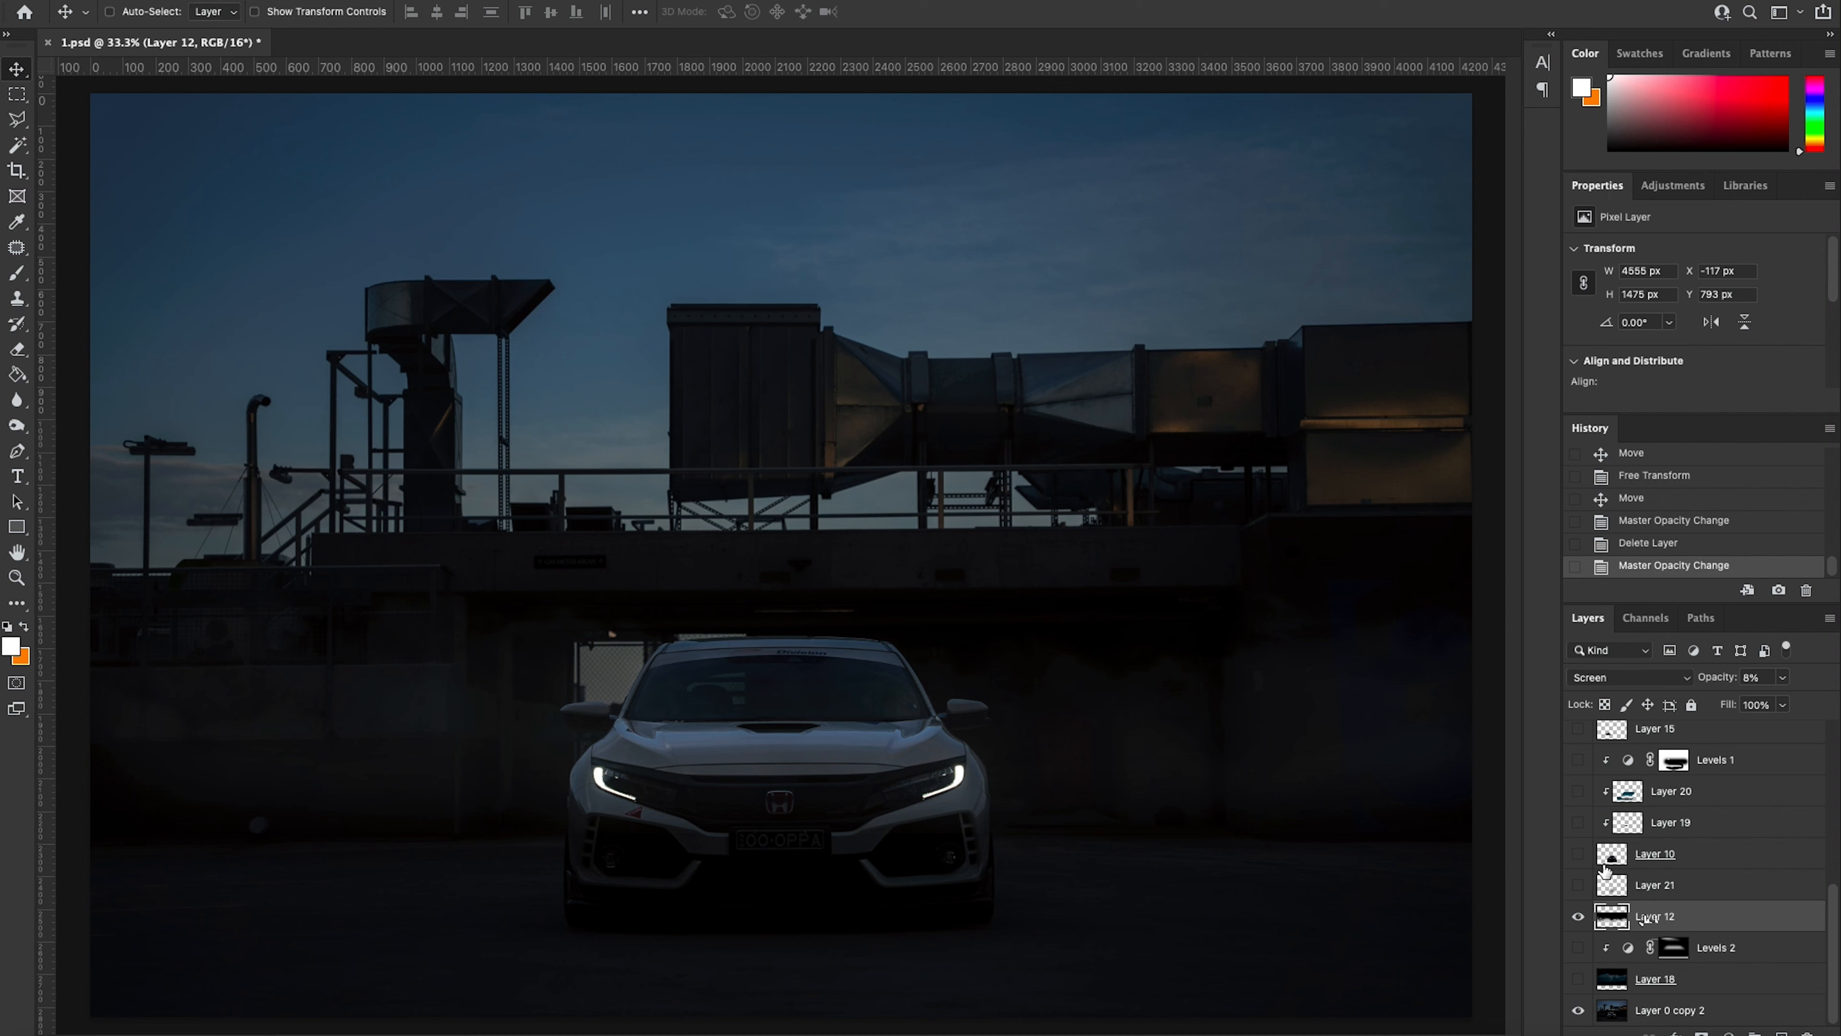
Step: Select Layer 21 and Layer 10 in turn, and preview Layer 10 by showing and hiding it
click(1644, 892)
drag(1644, 892, 1667, 861)
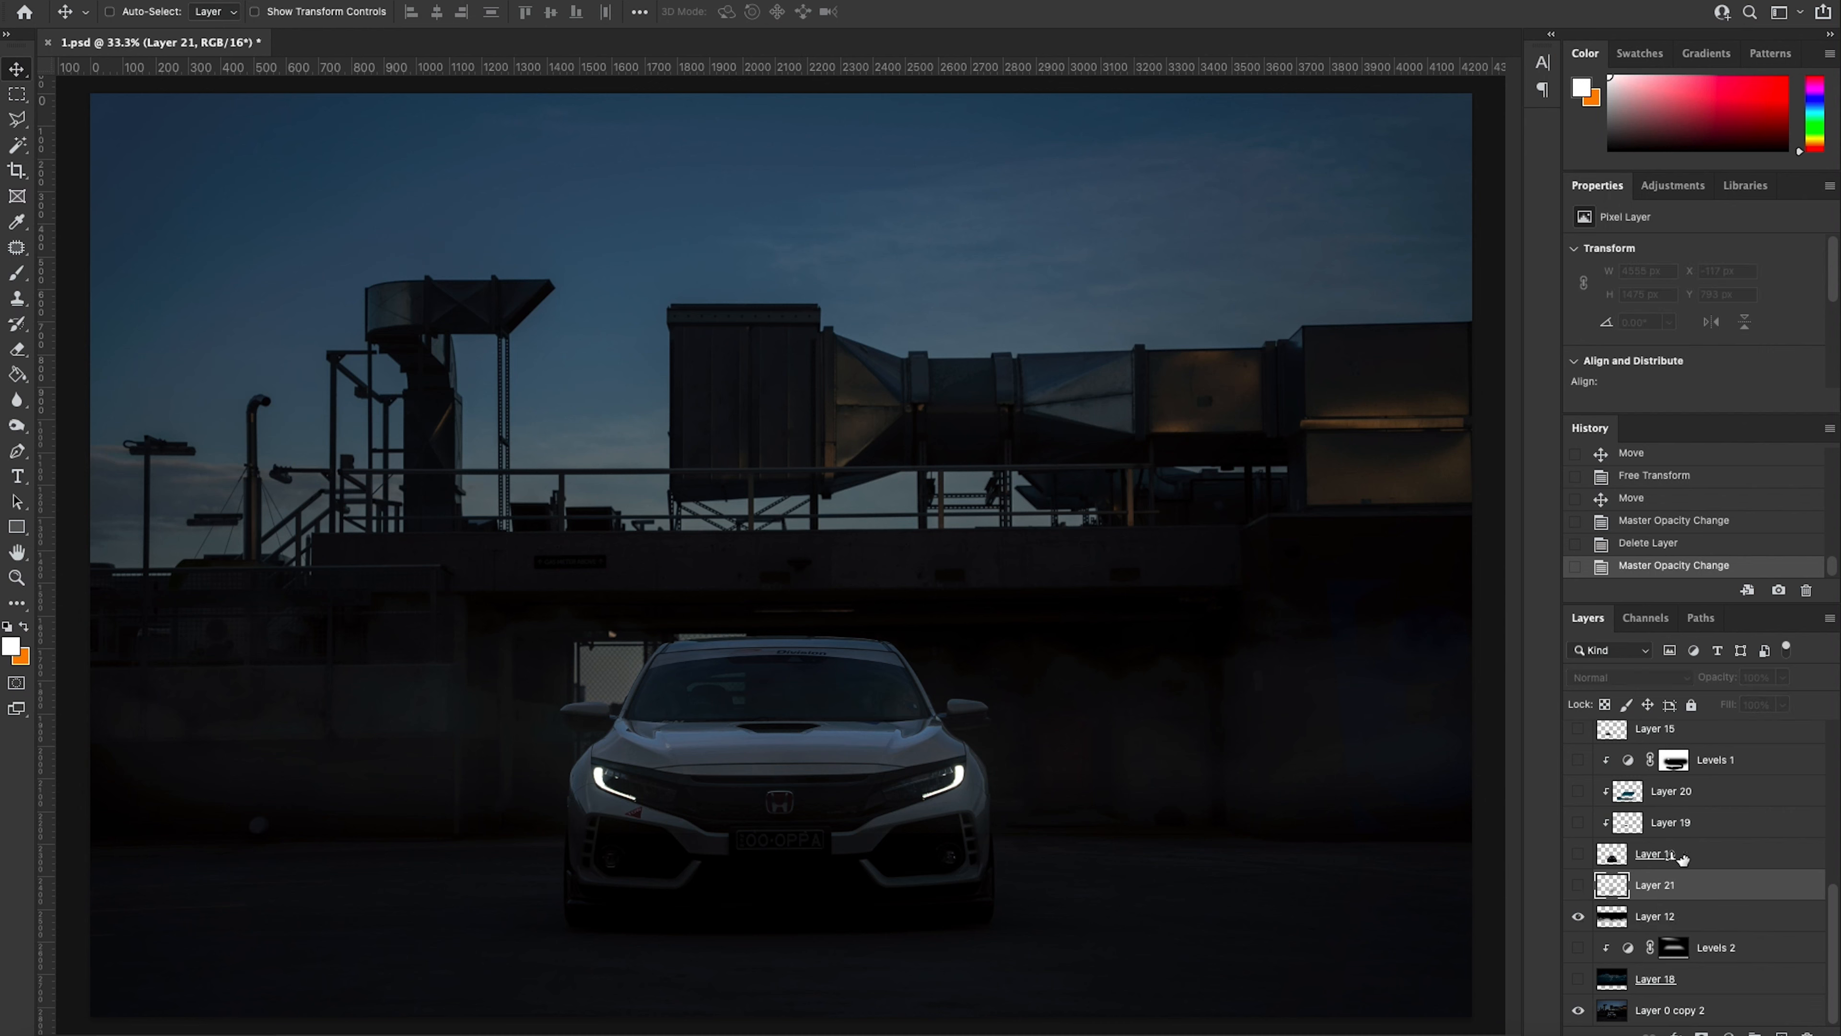
click(1683, 858)
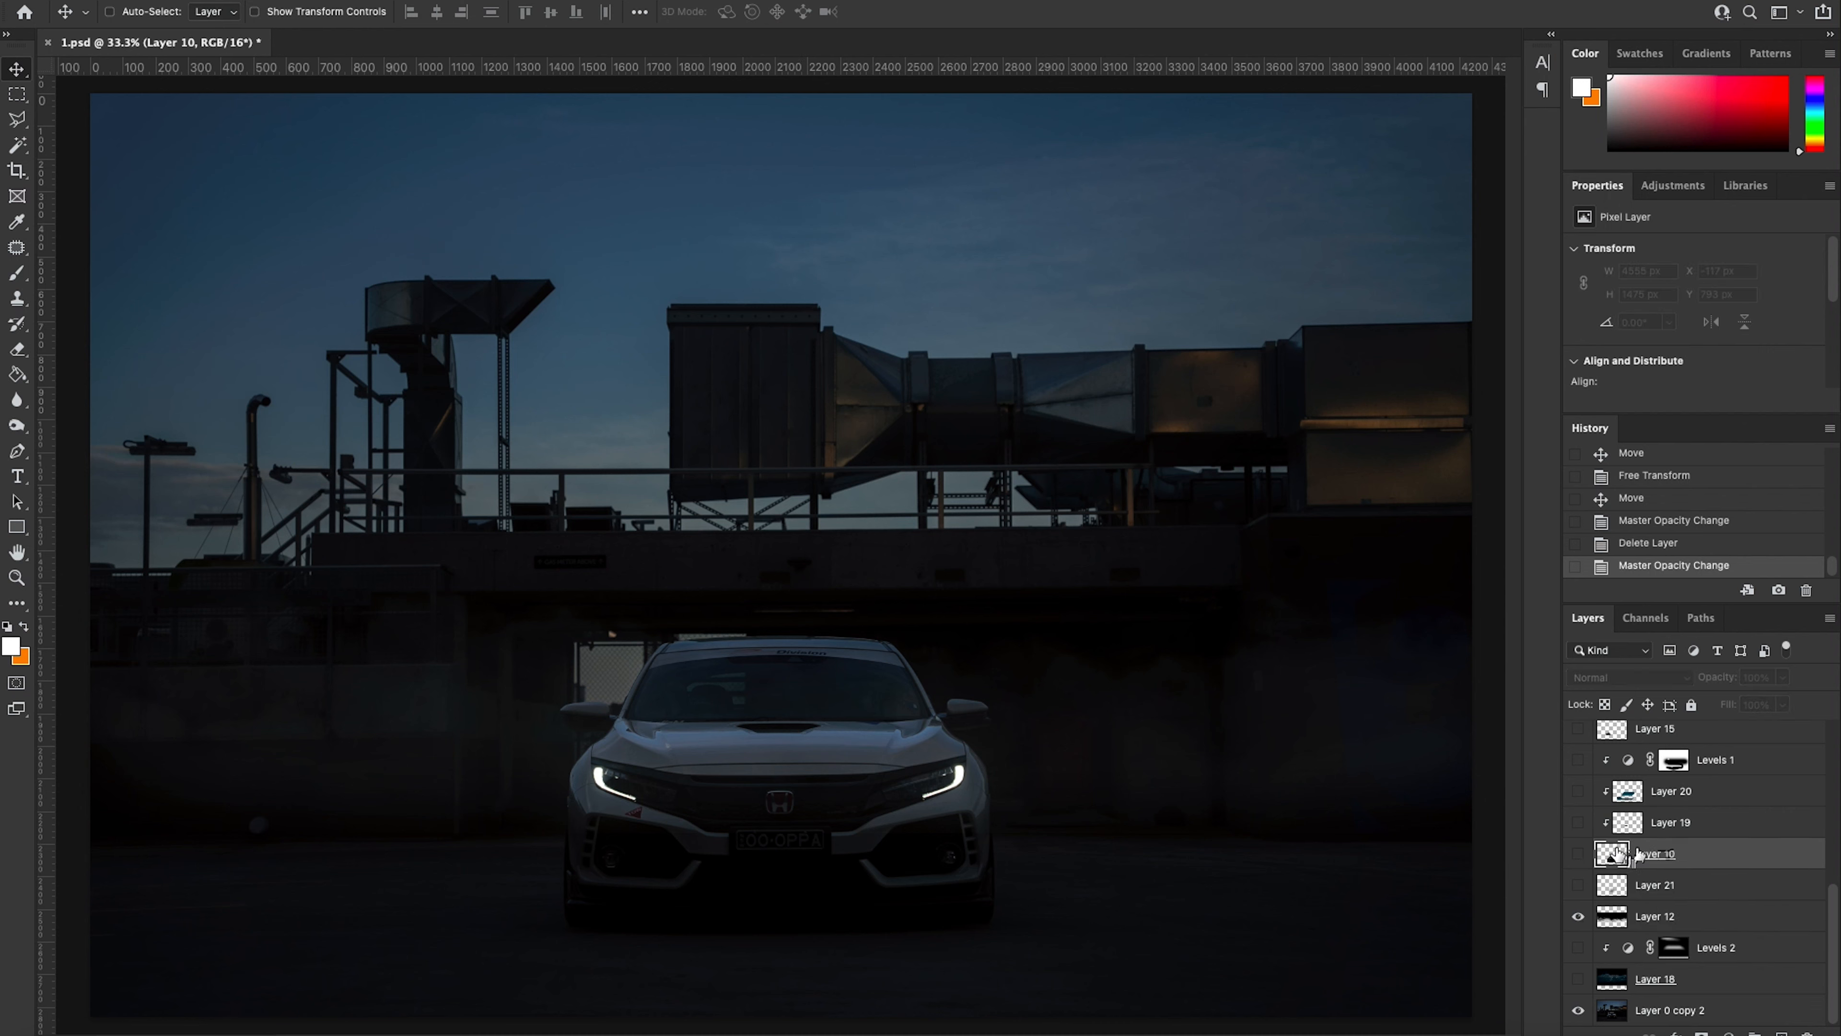
click(1577, 855)
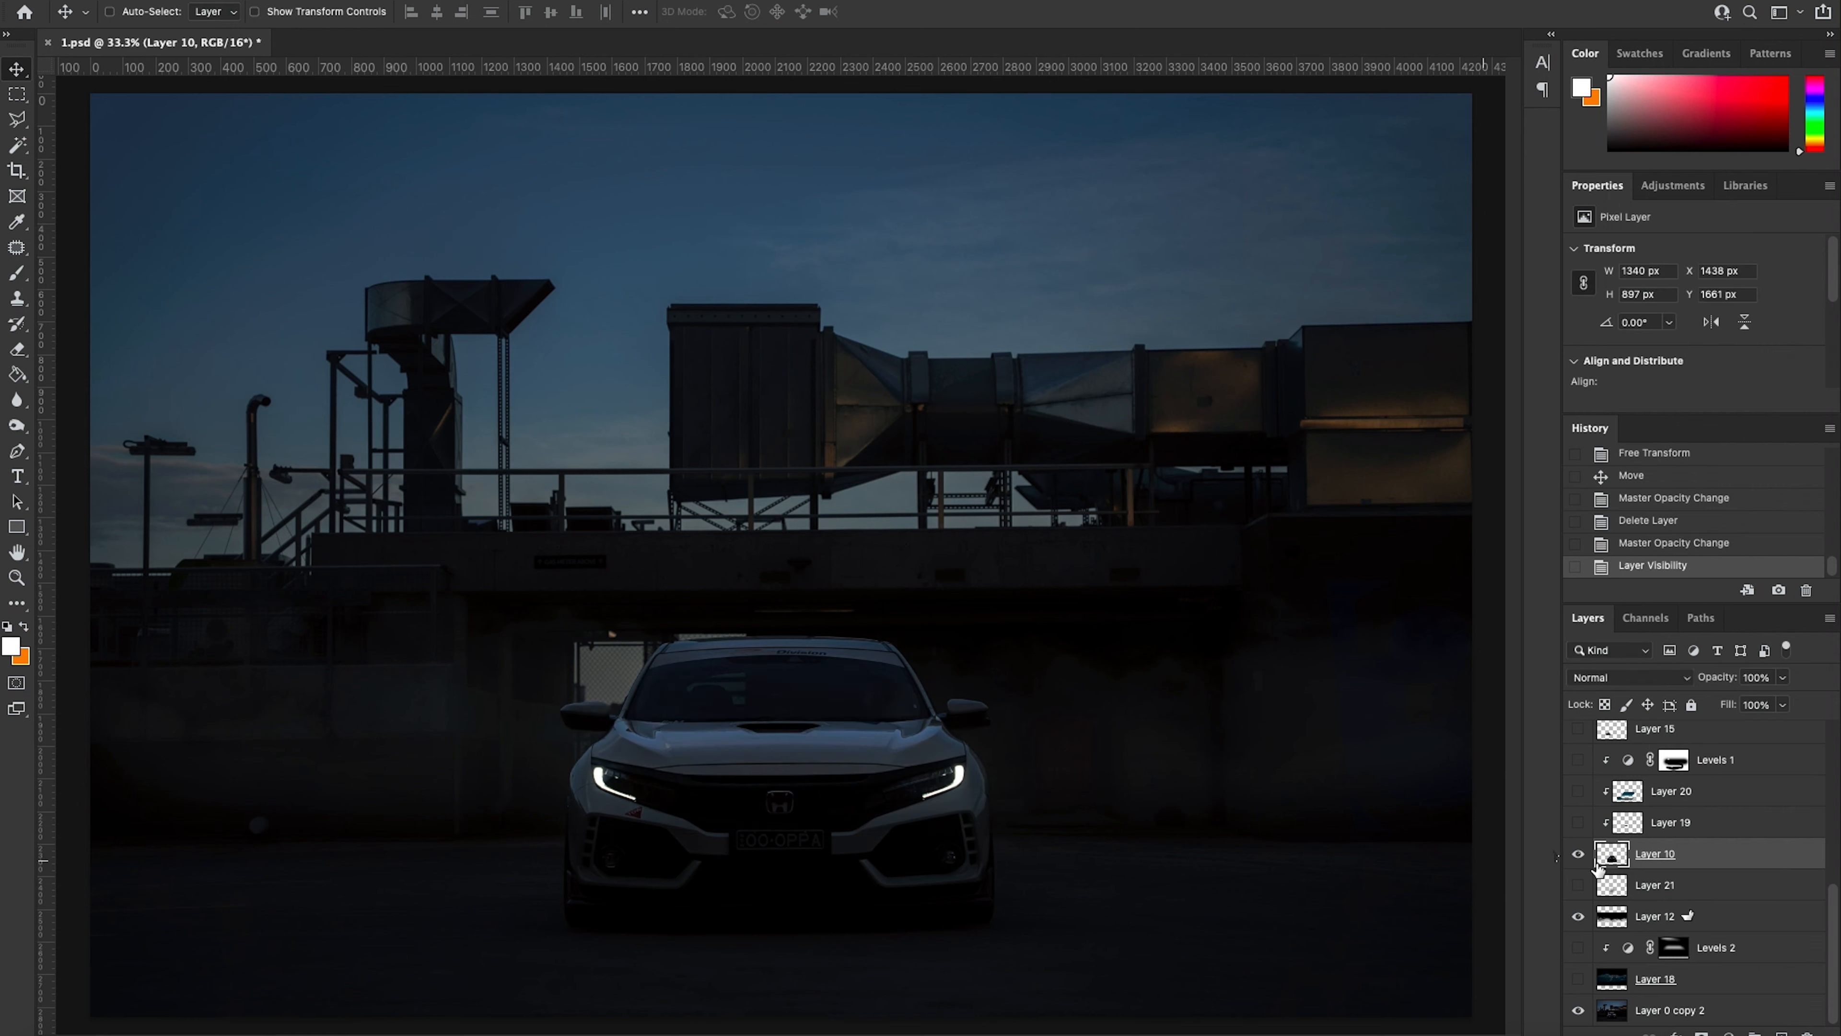
click(1578, 854)
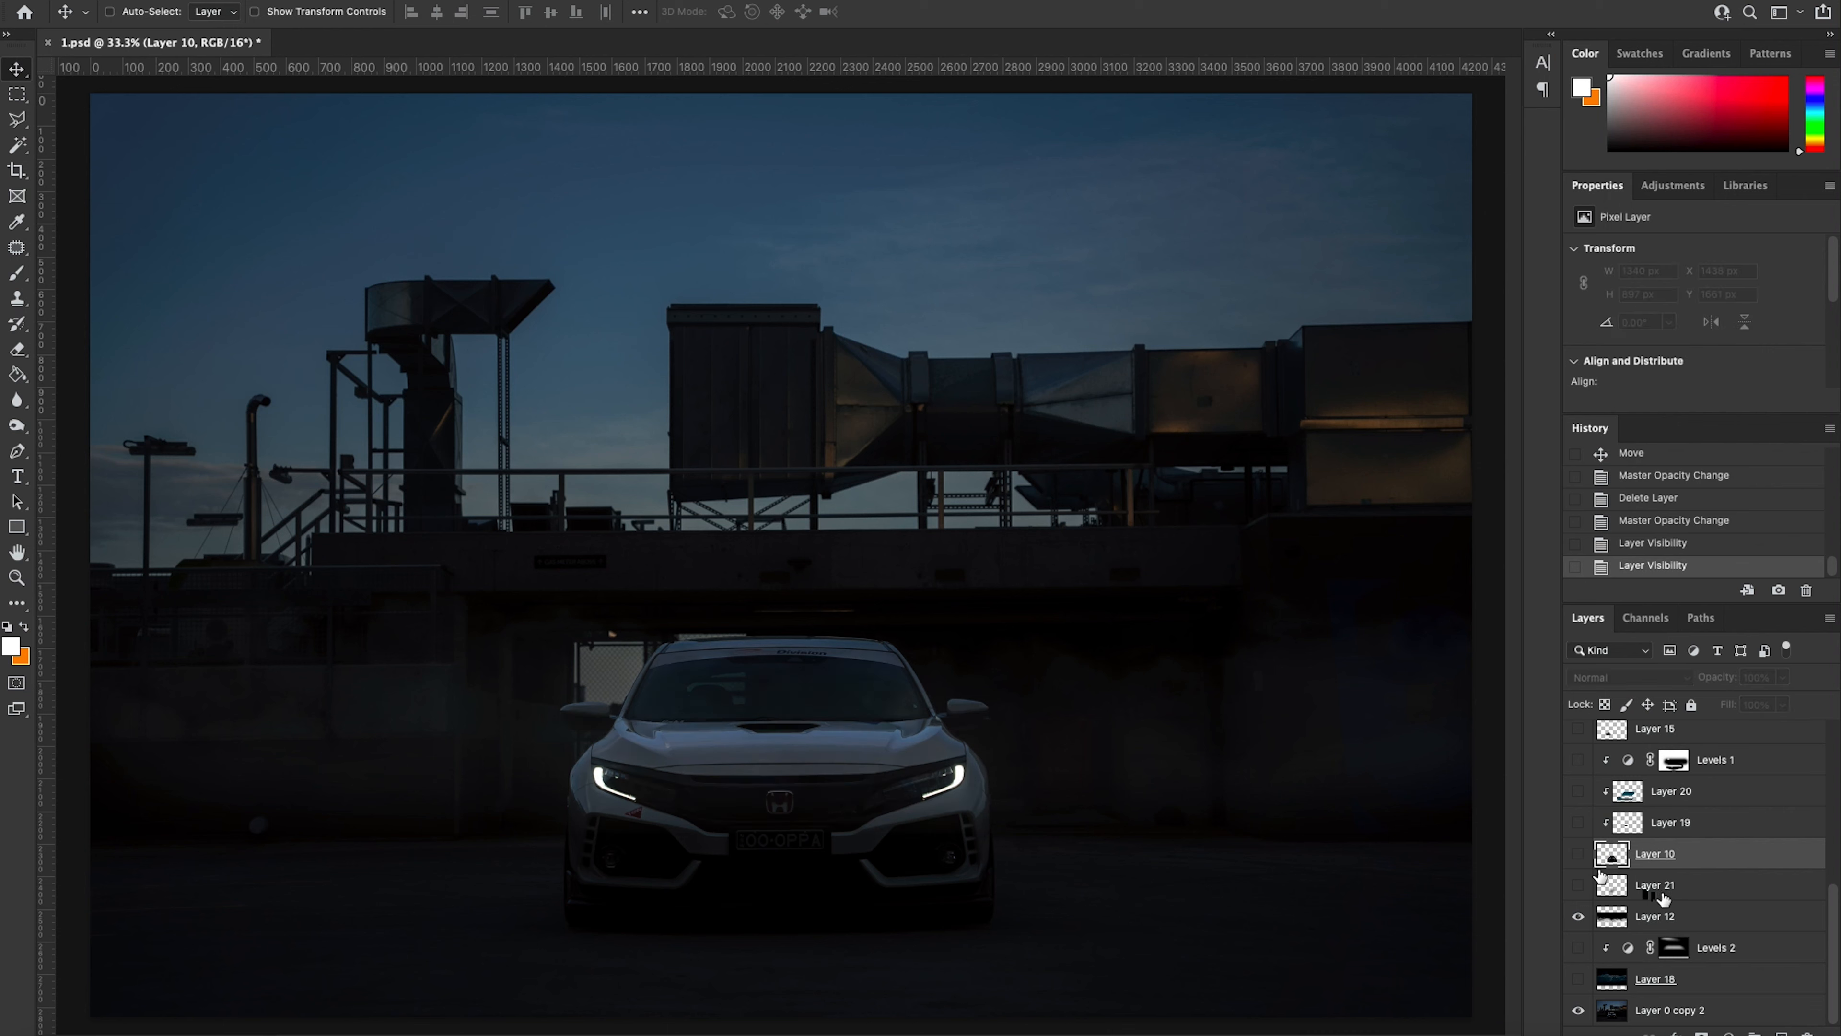
Step: Hide Layer 12 and select Layer 0 copy 2
click(1655, 885)
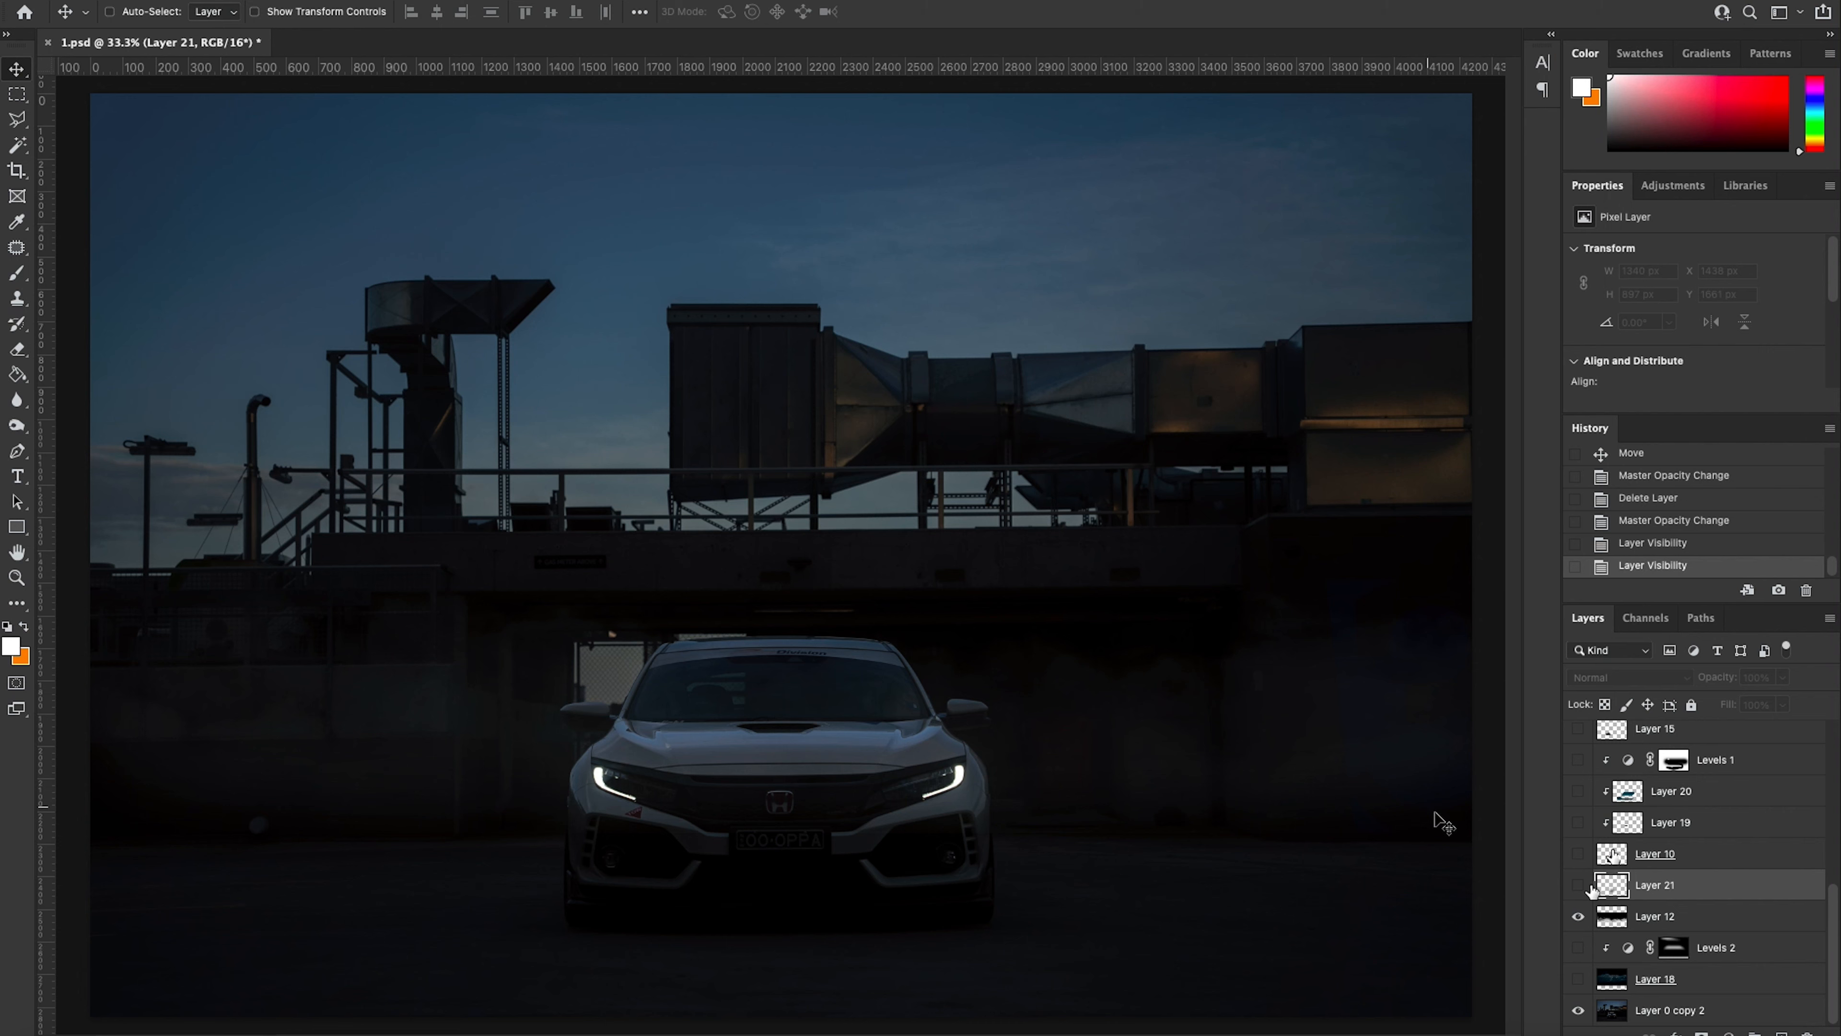
click(1577, 916)
click(1664, 1010)
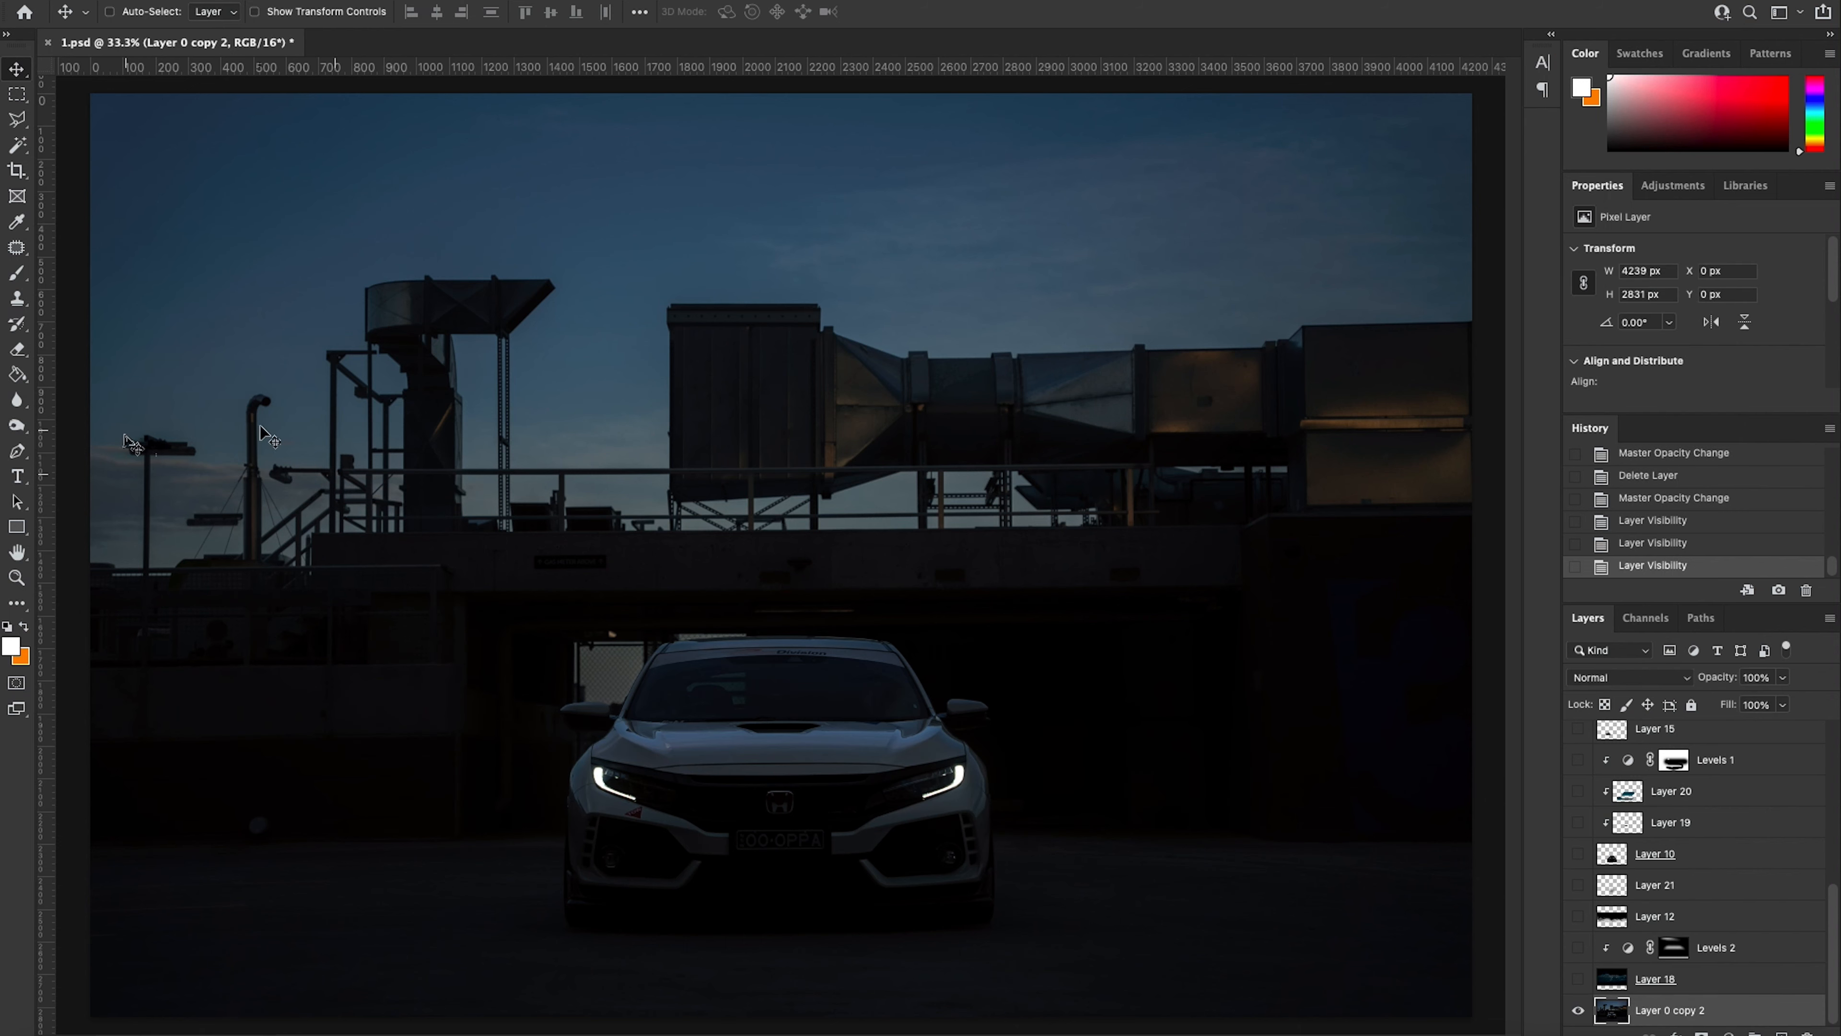
Step: Try to trace a Pen tool path along the car's roofline, and undo the whole path
click(22, 451)
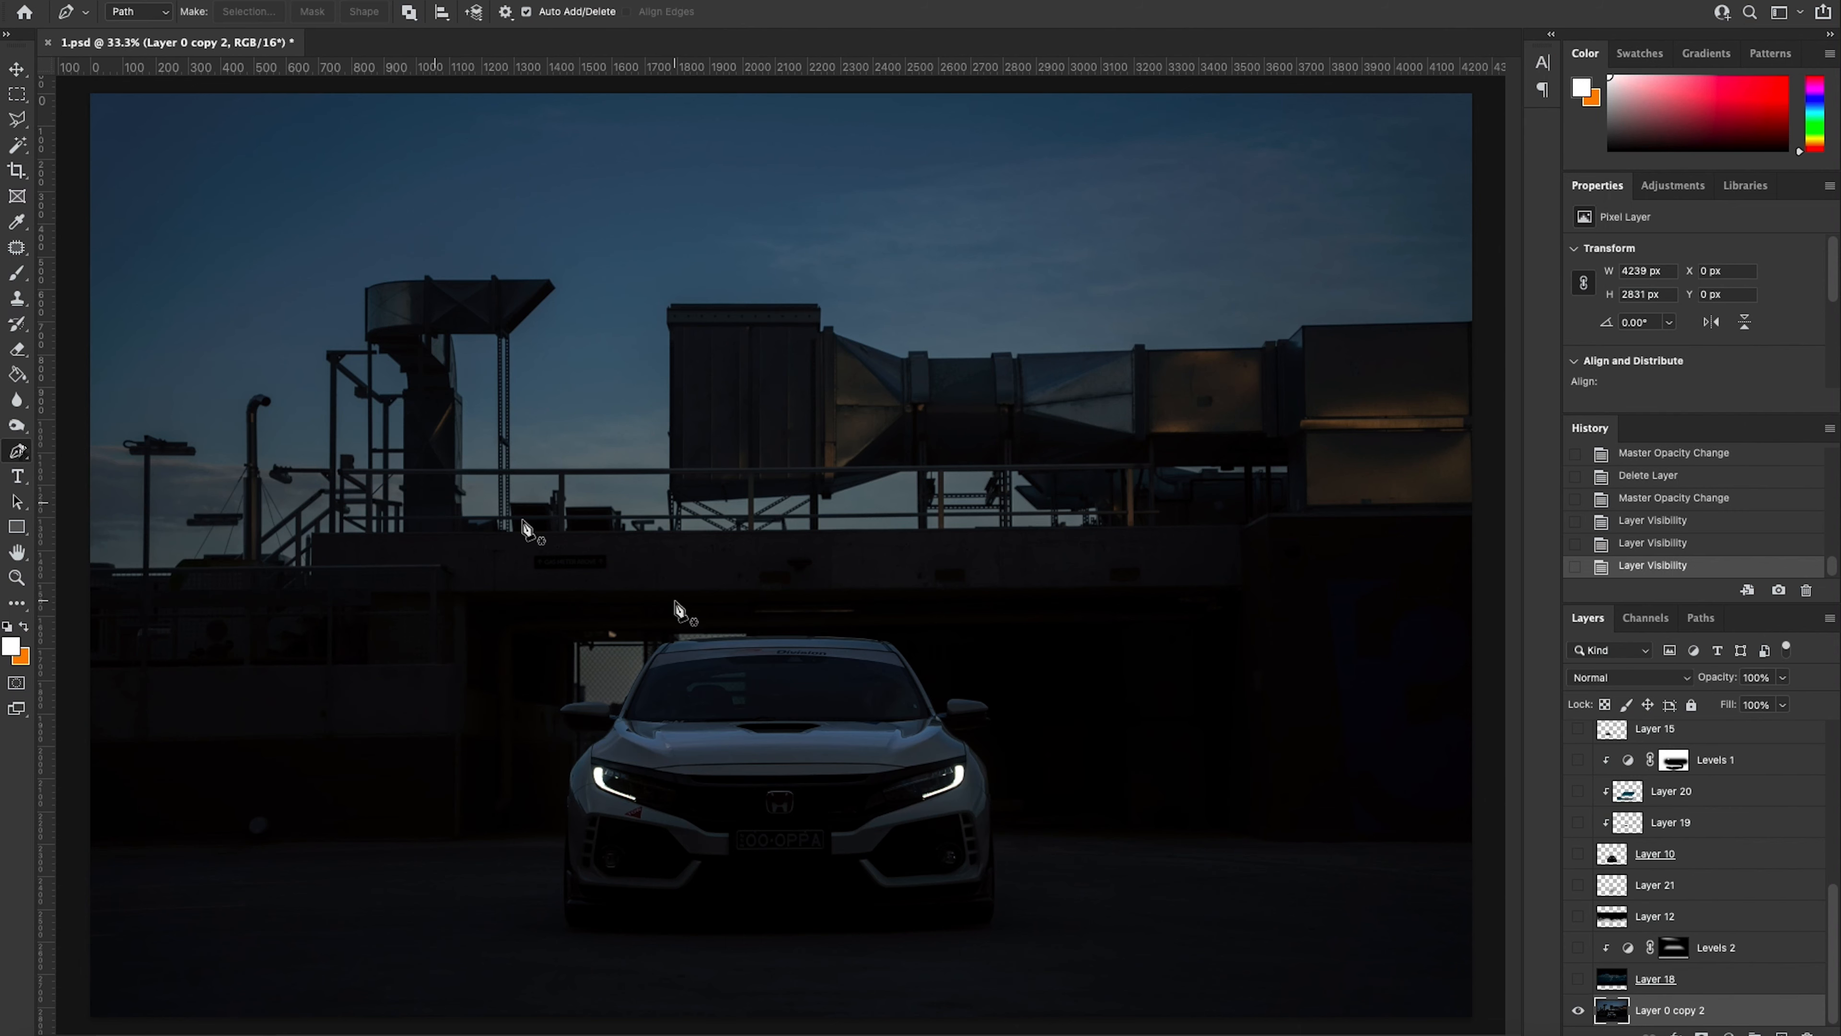
drag(665, 645, 664, 646)
drag(807, 635, 896, 651)
drag(913, 671, 923, 681)
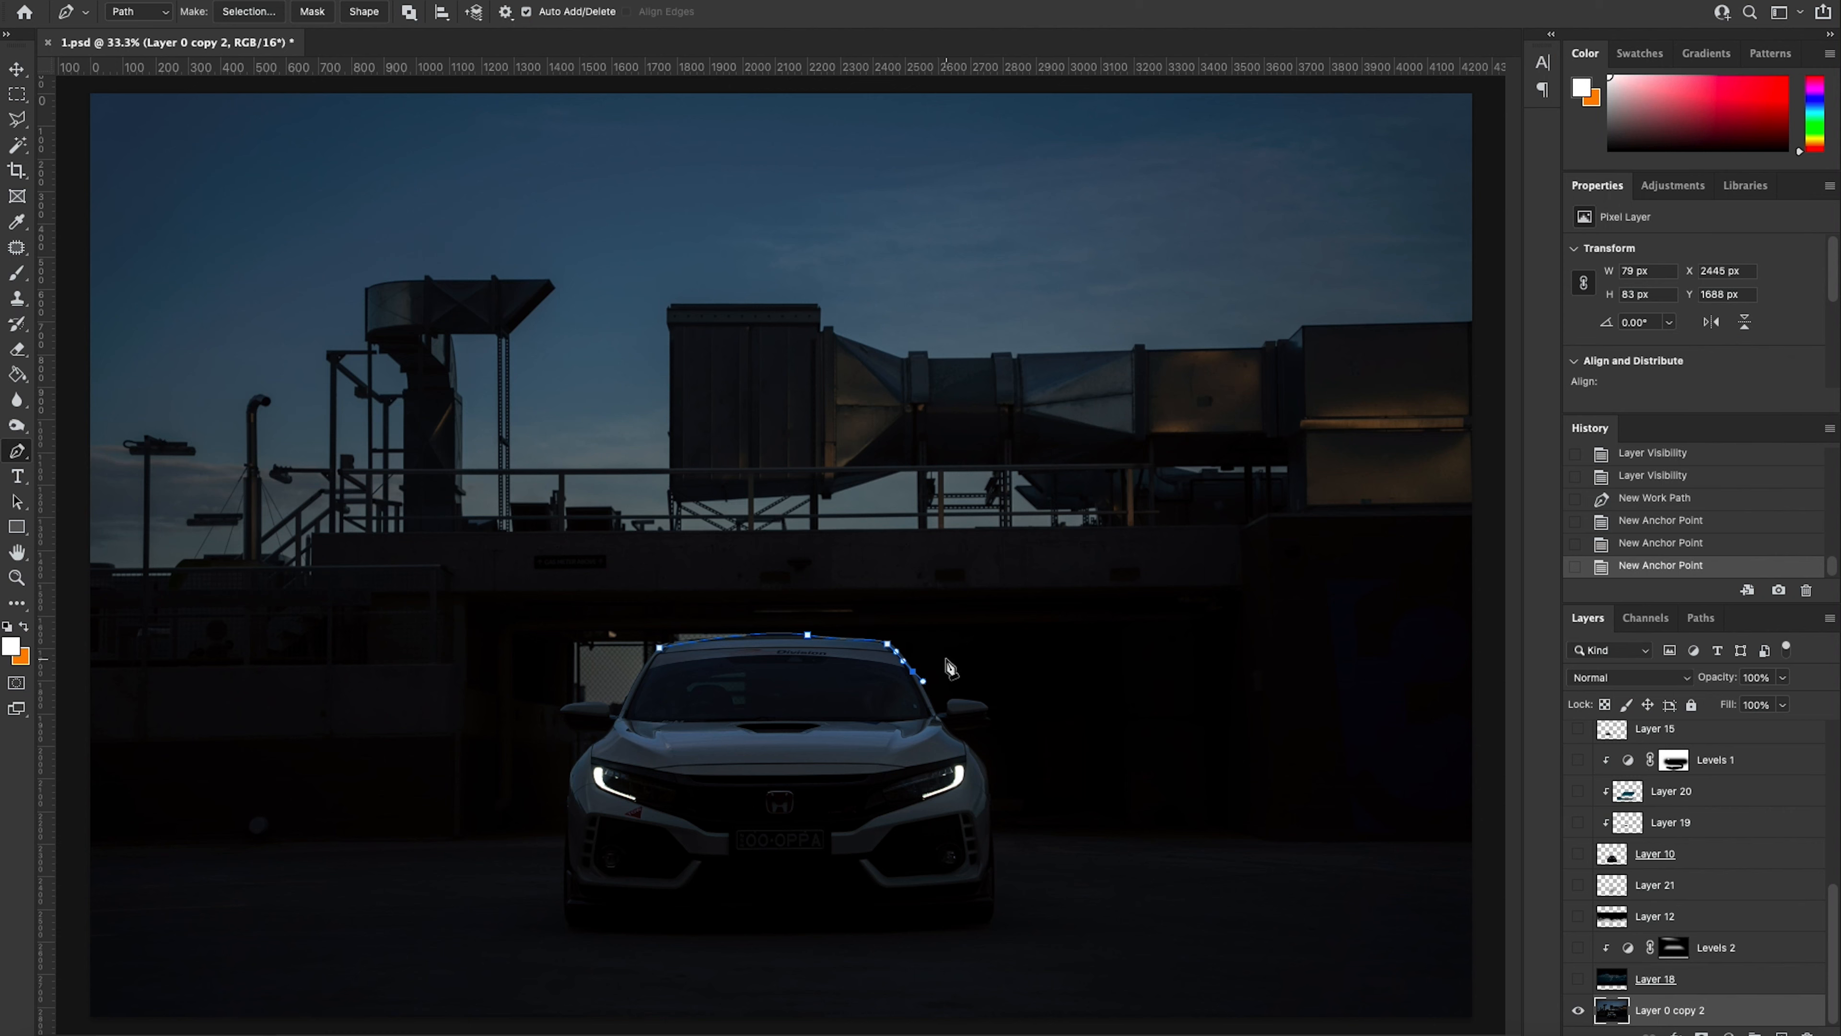
key(ctrl+z)
key(ctrl+z)
key(ctrl+z)
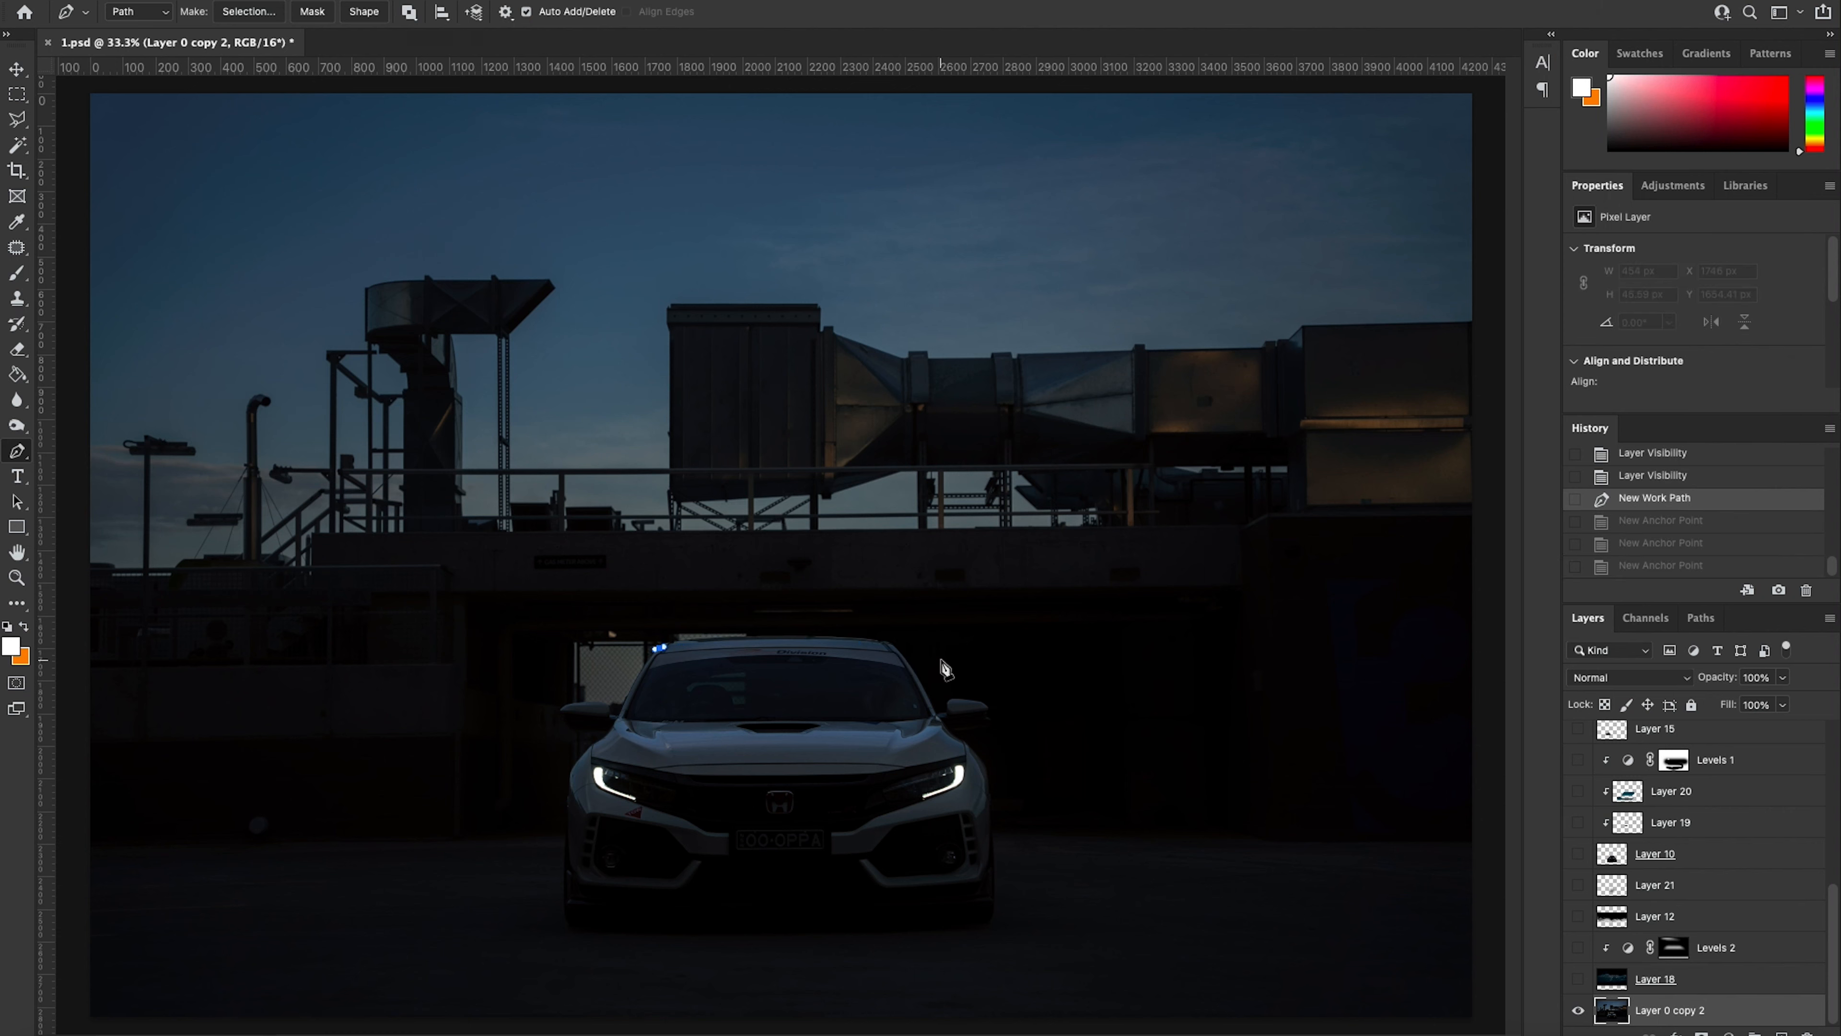
key(ctrl+z)
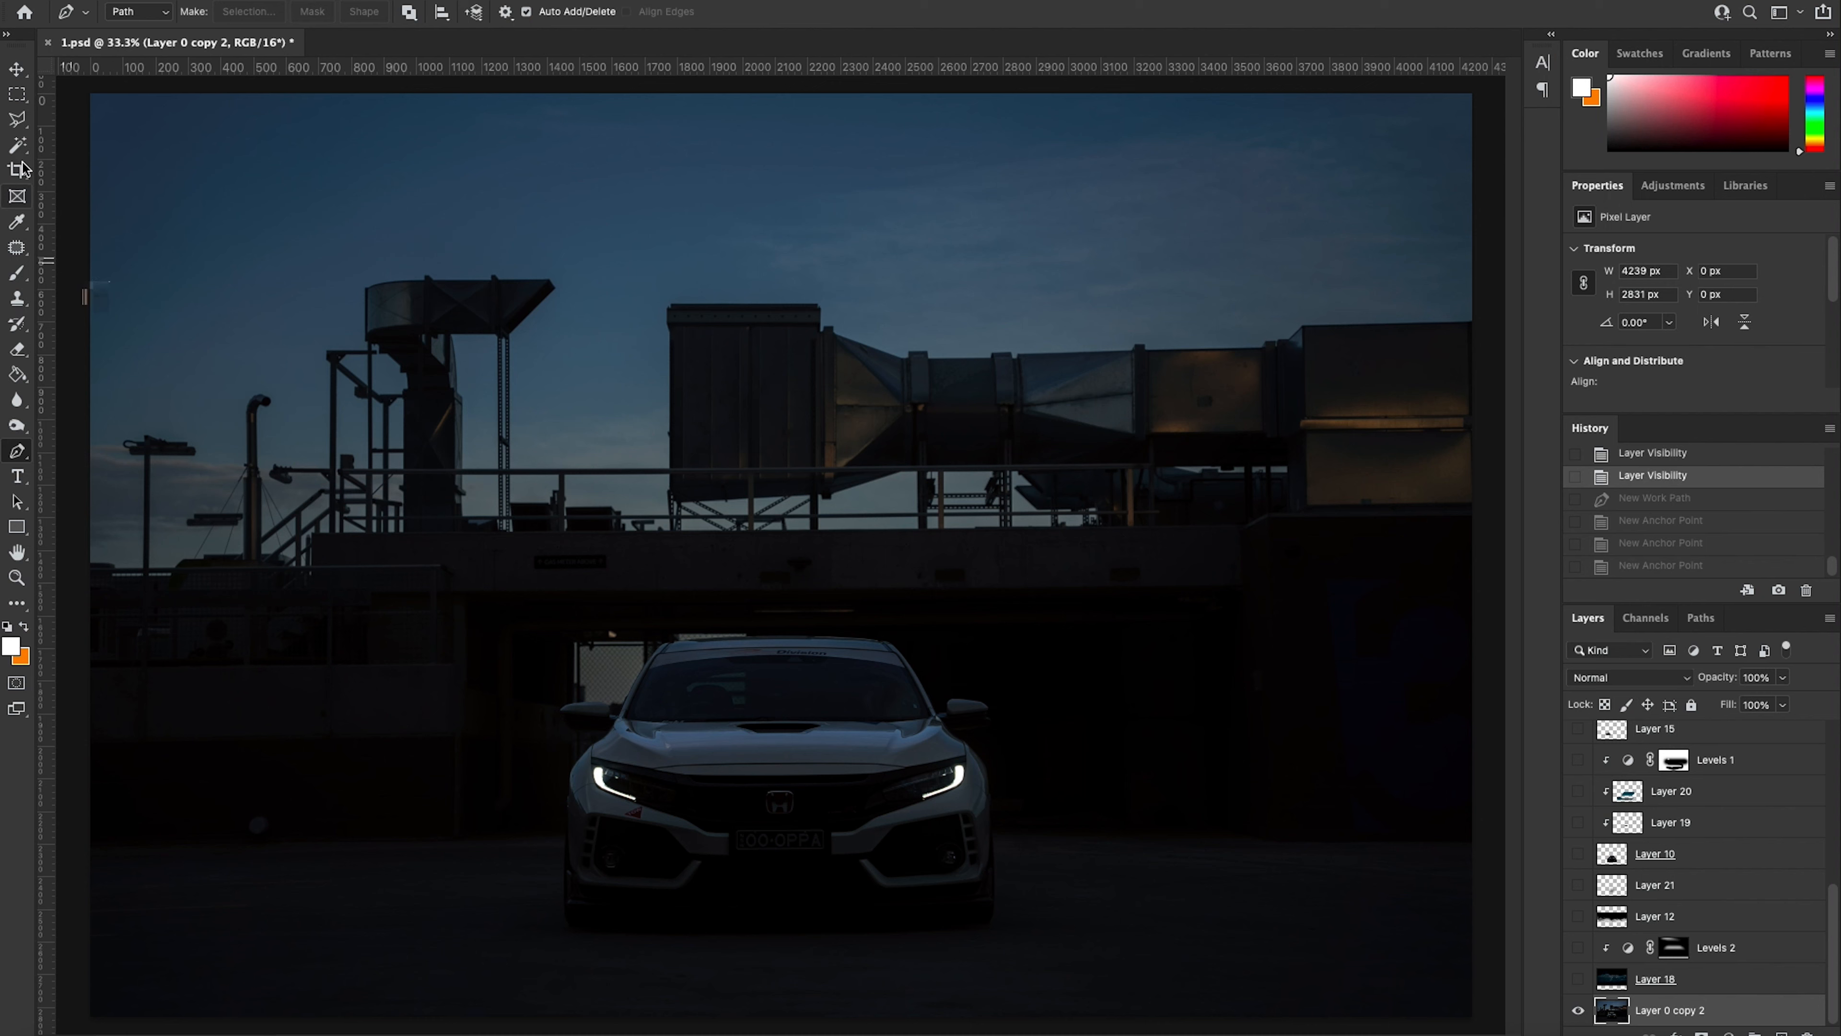
Step: Choose the Polygonal Lasso tool and add a Brightness/Contrast adjustment above Layer 0 copy 2 with brightness 122
click(22, 123)
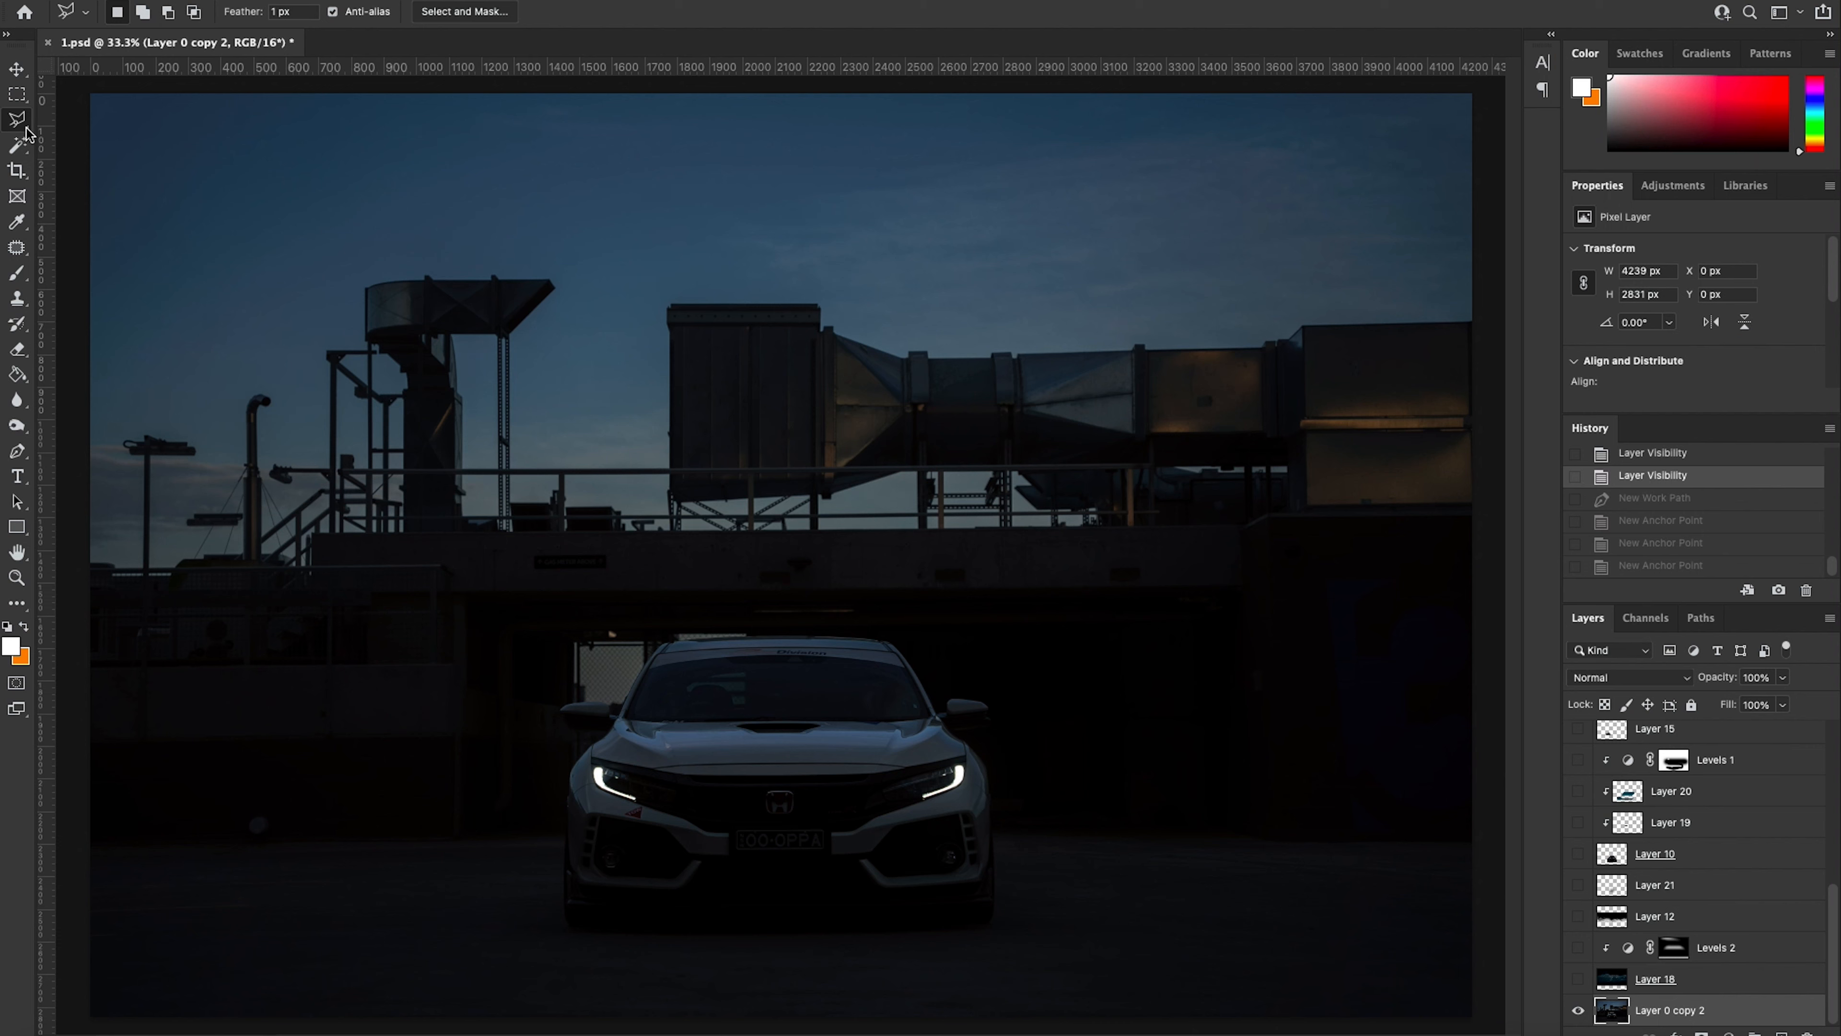
right_click(26, 127)
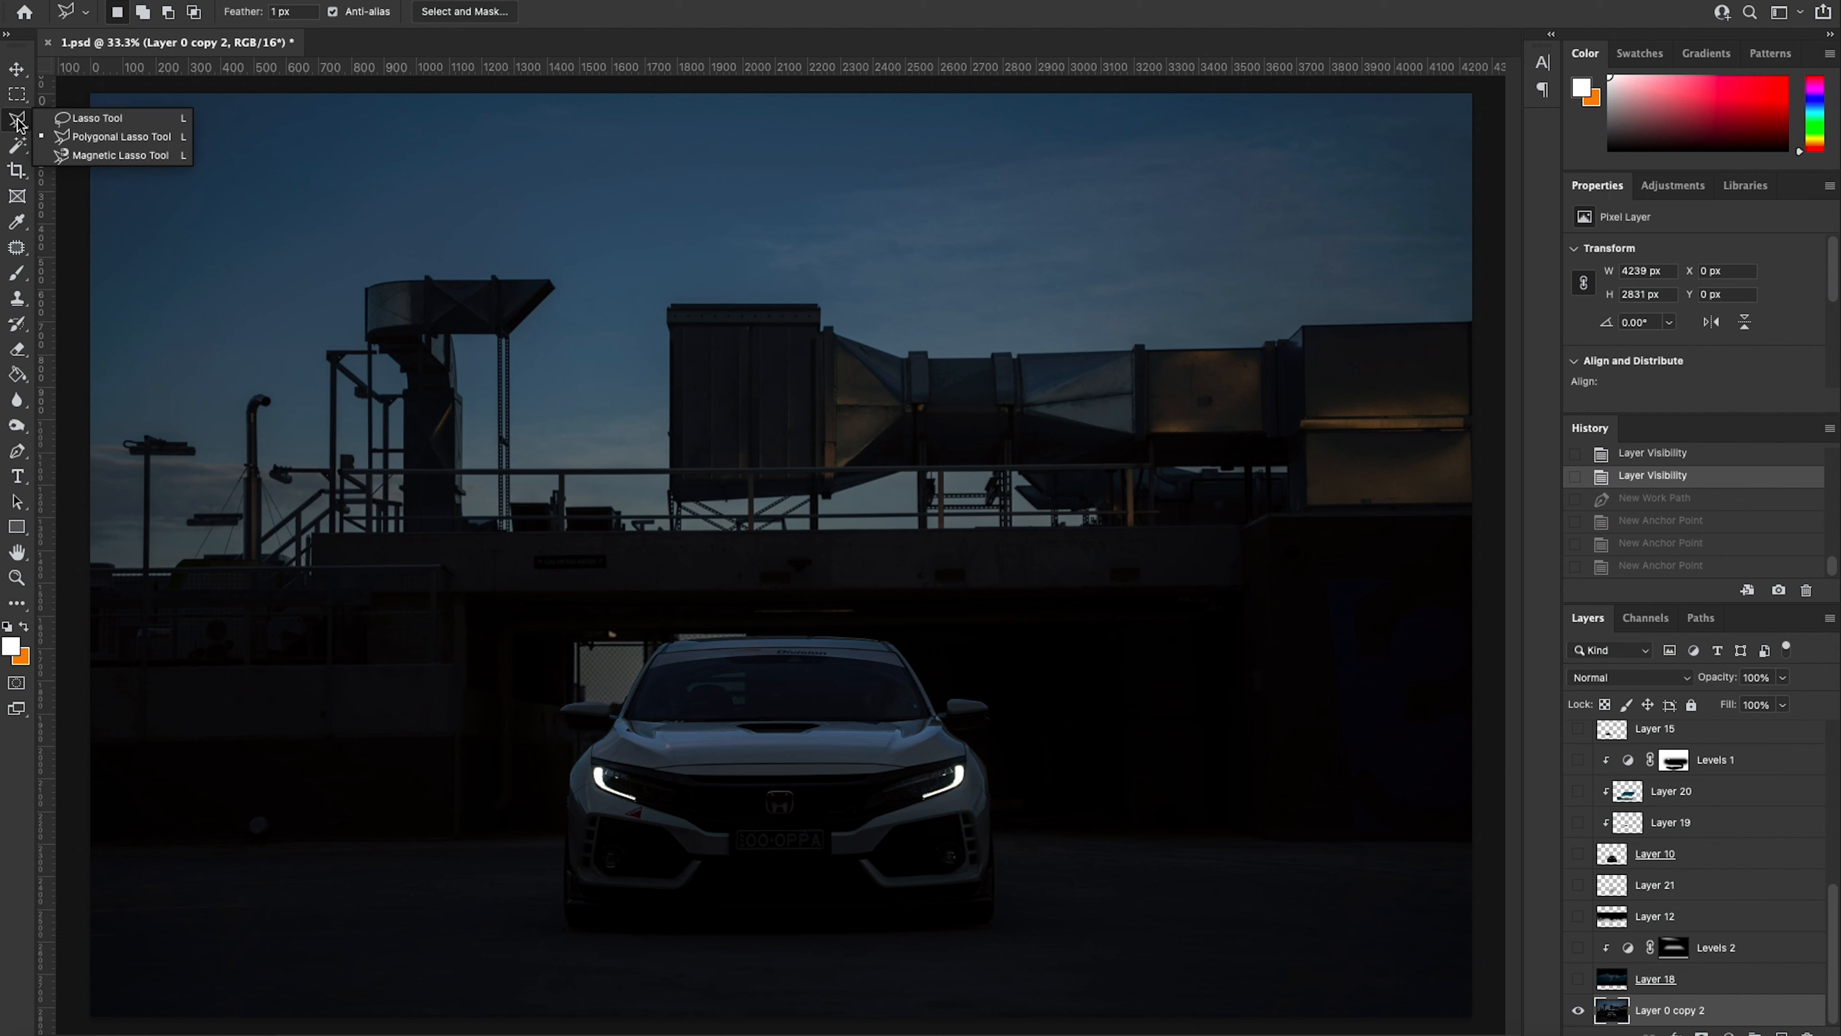
click(133, 146)
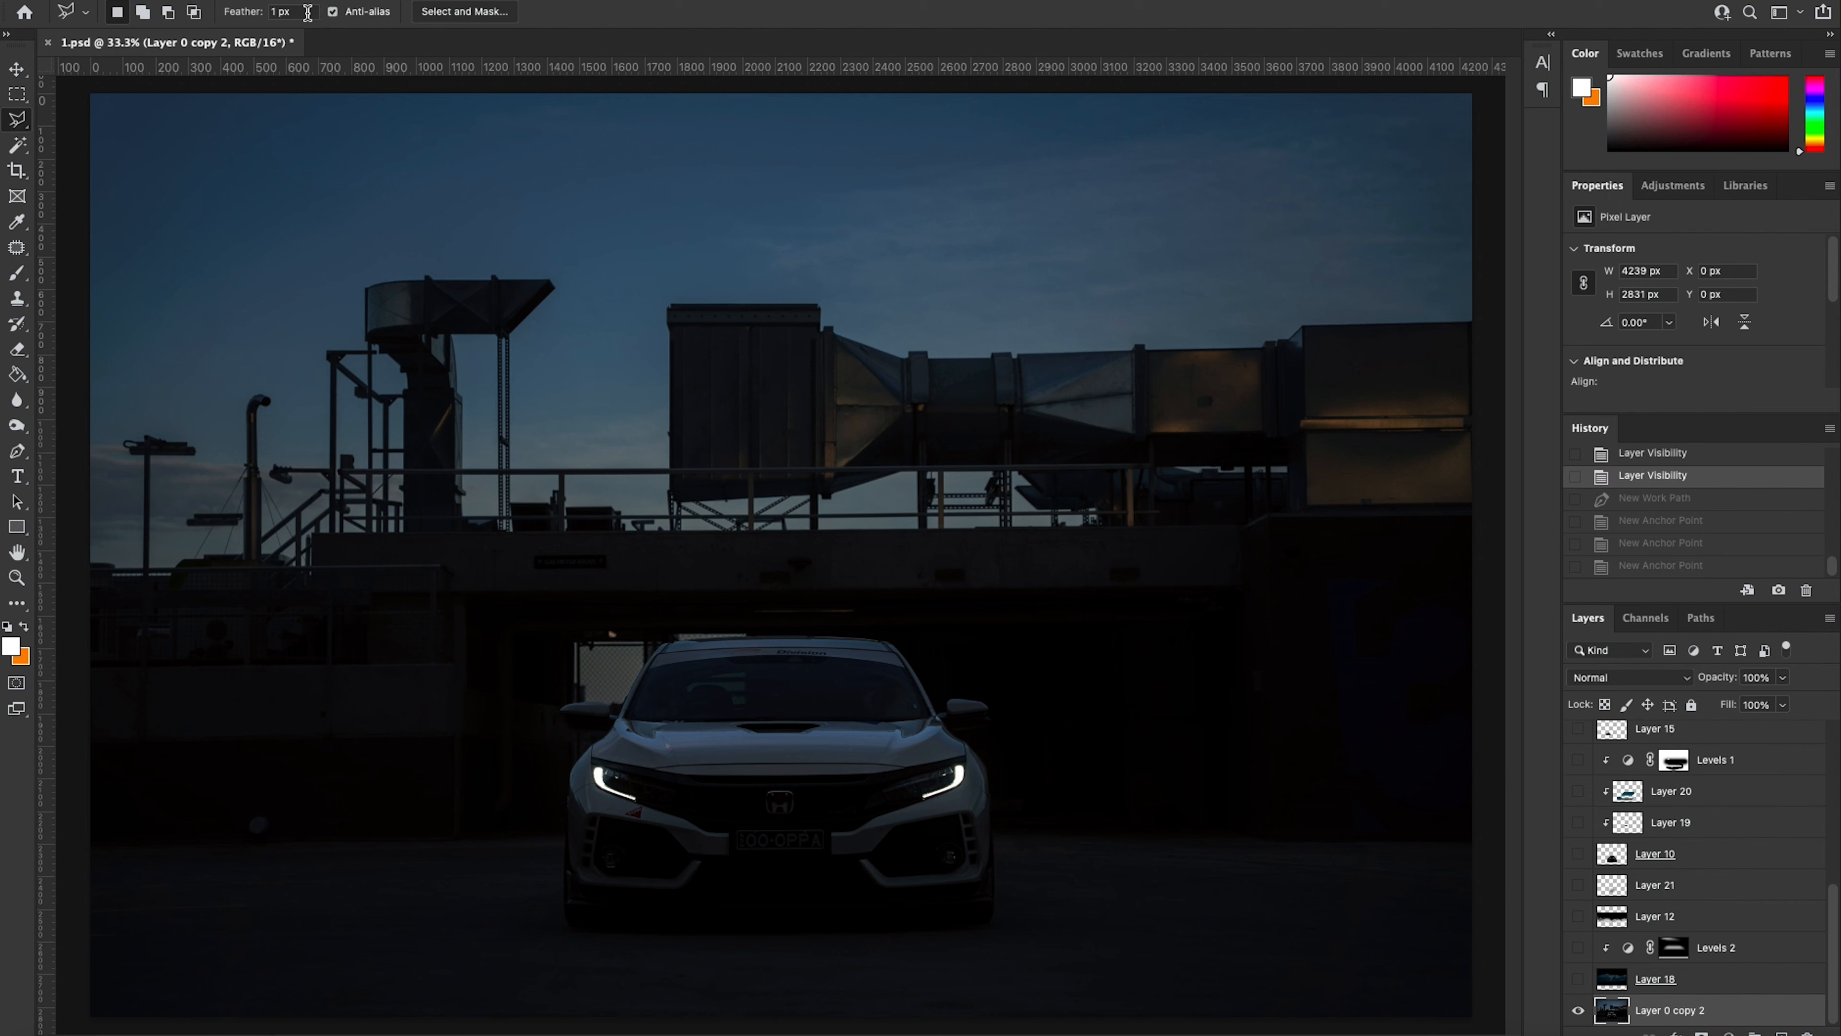
click(18, 579)
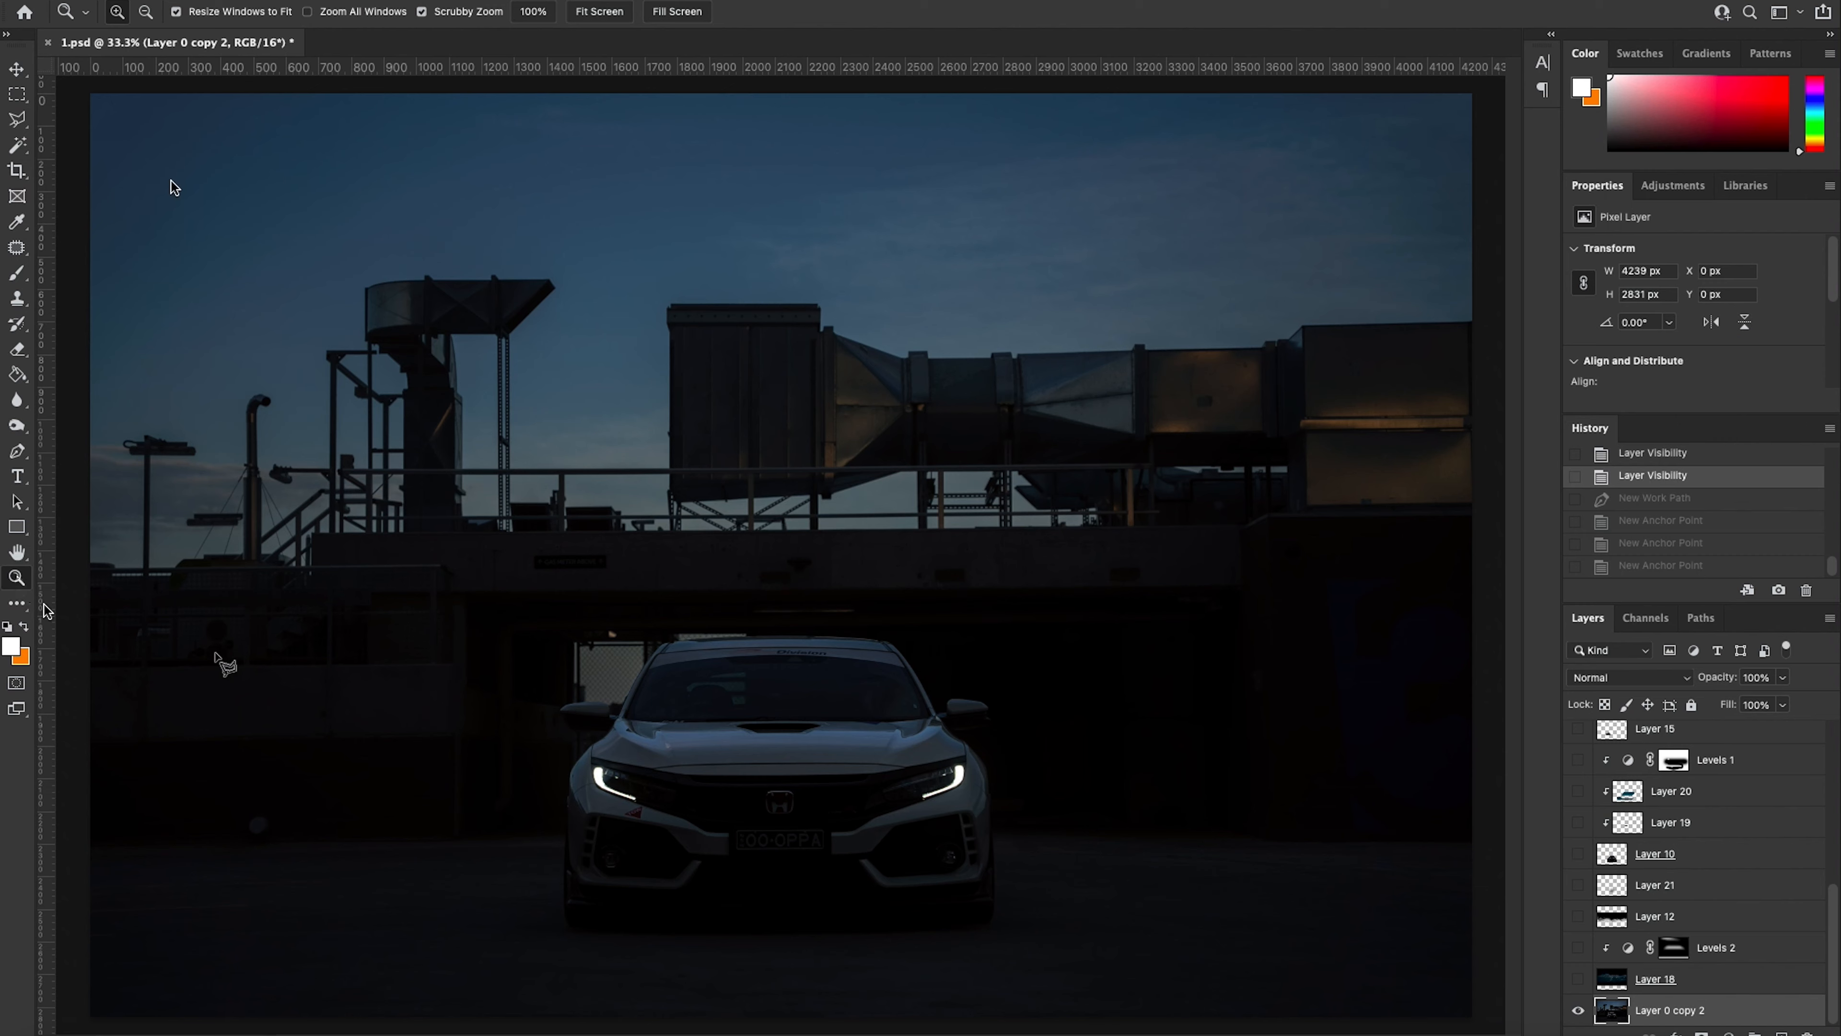
click(787, 811)
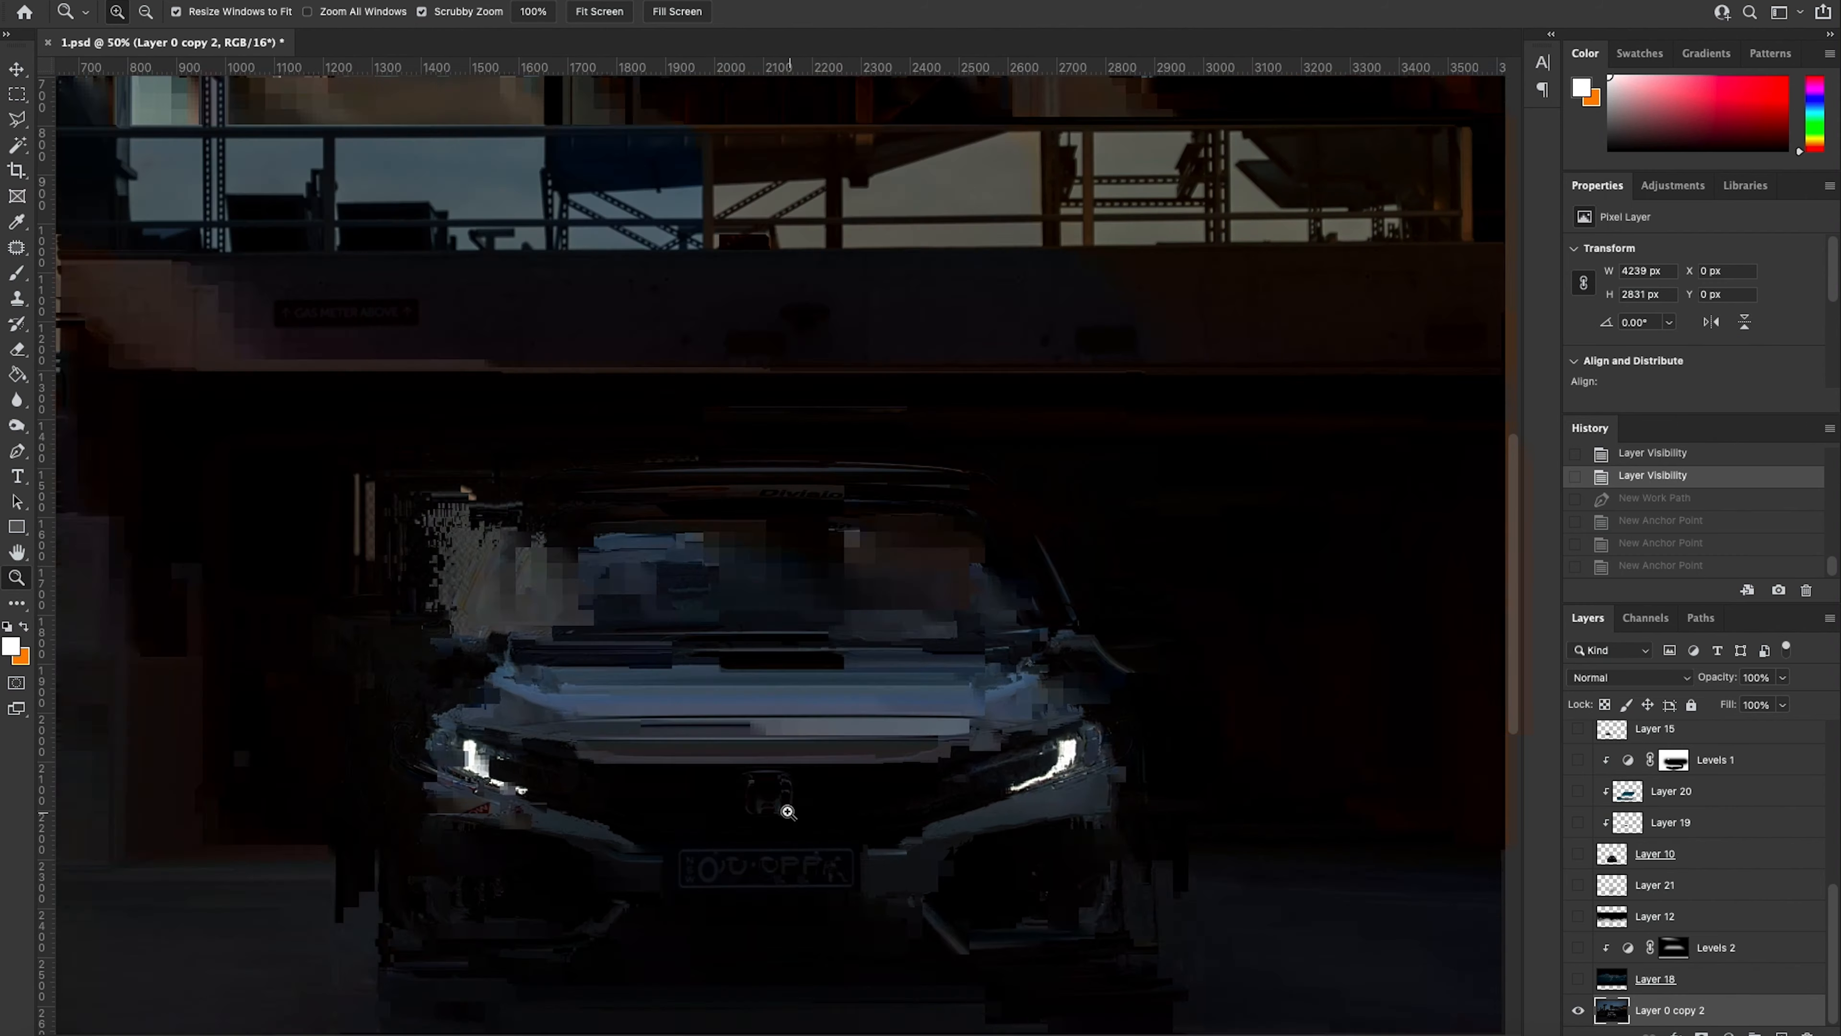
click(788, 811)
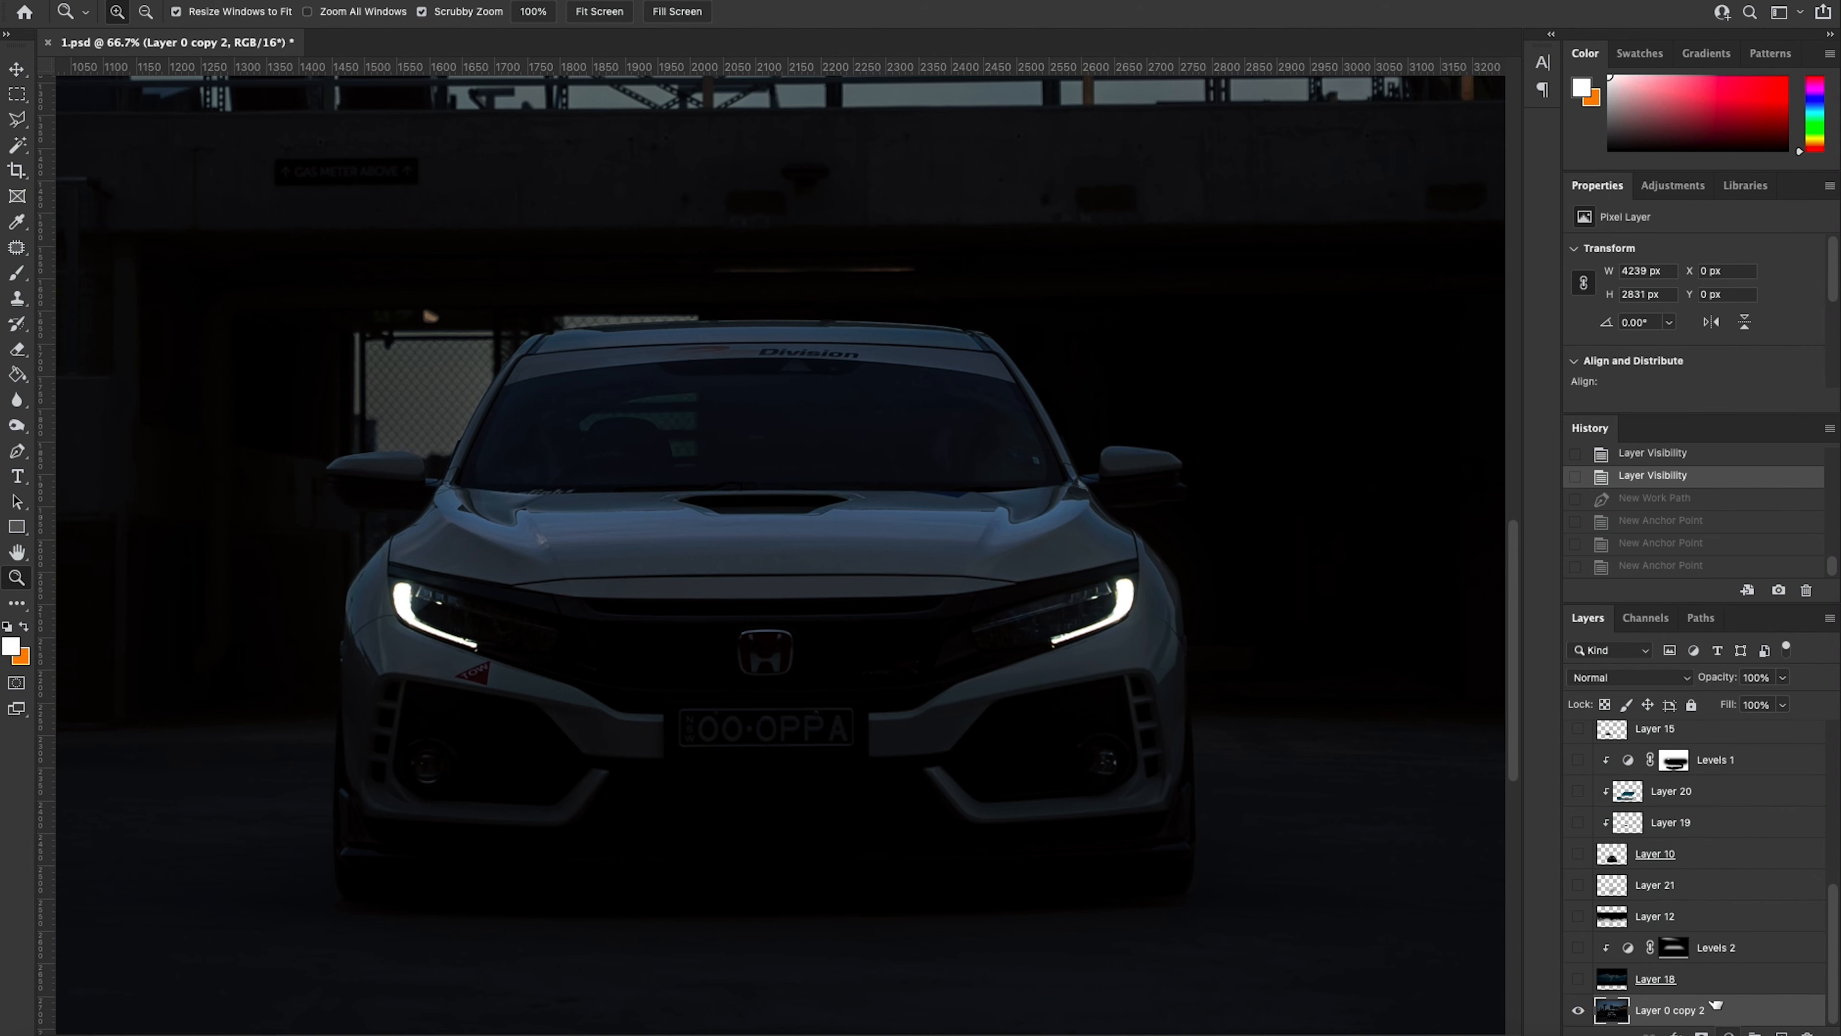
click(1728, 1031)
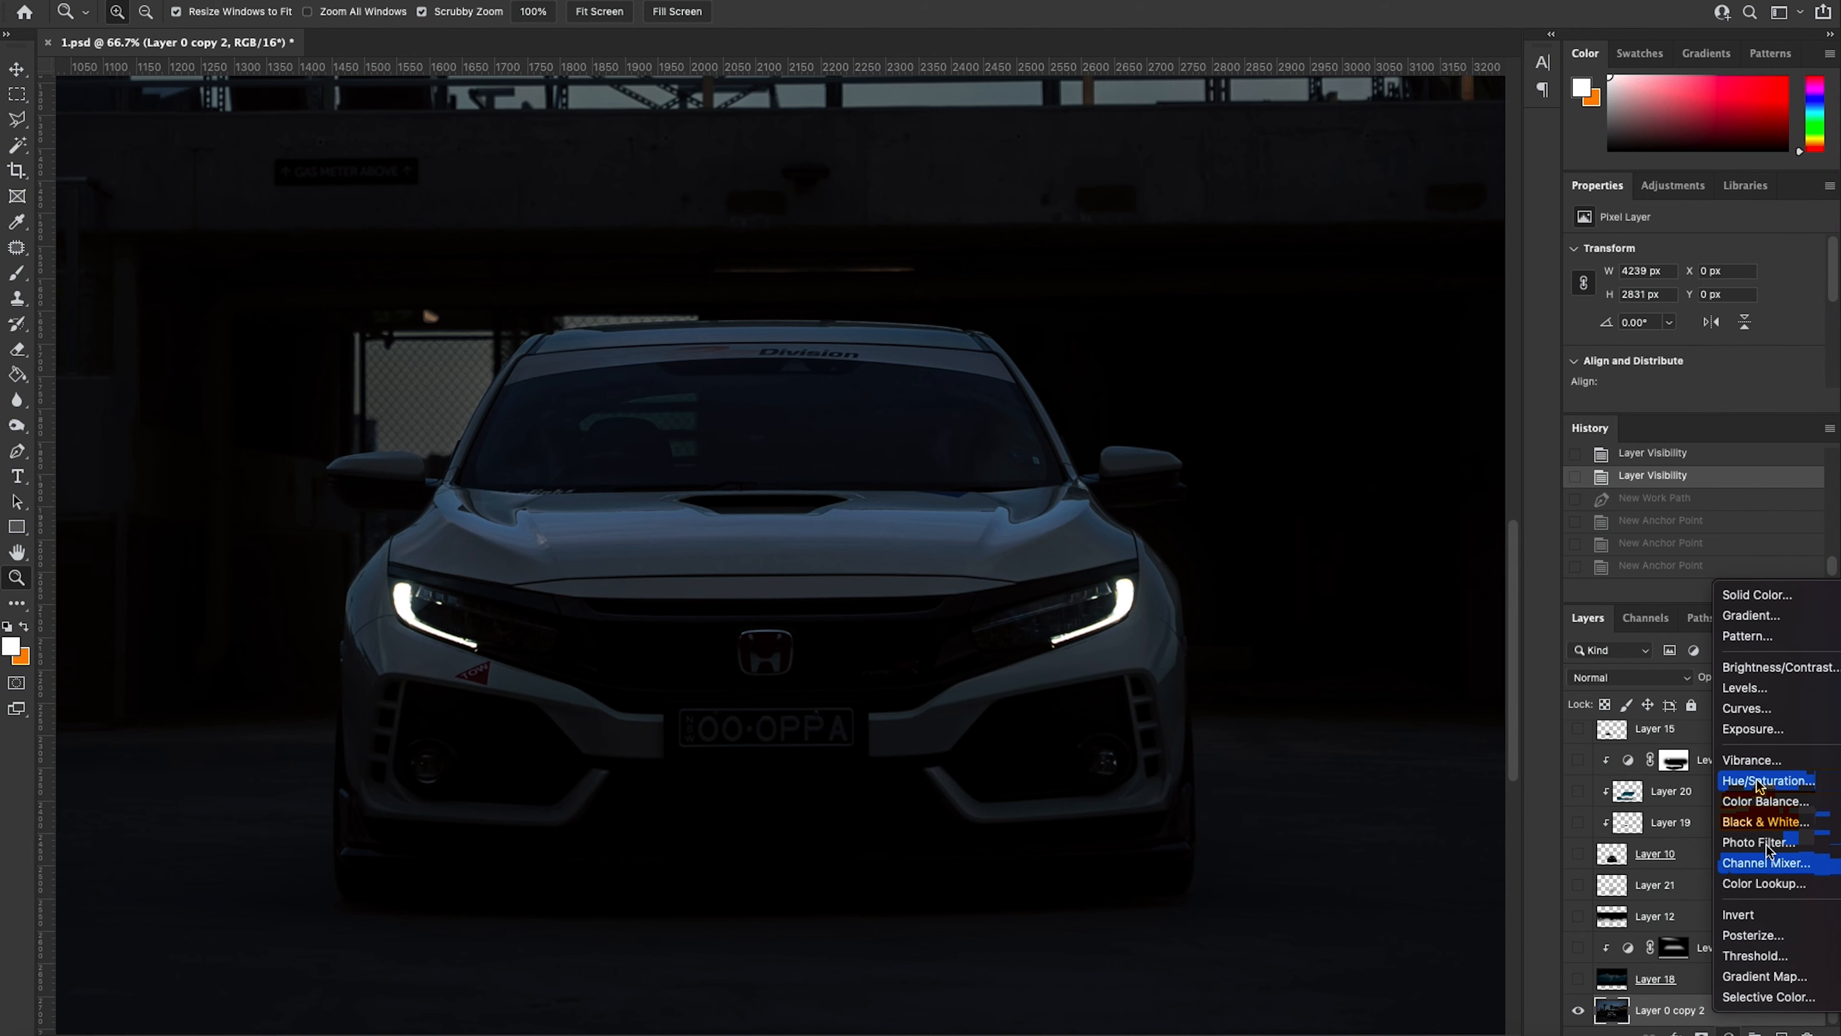
click(1761, 667)
drag(1694, 304, 1788, 305)
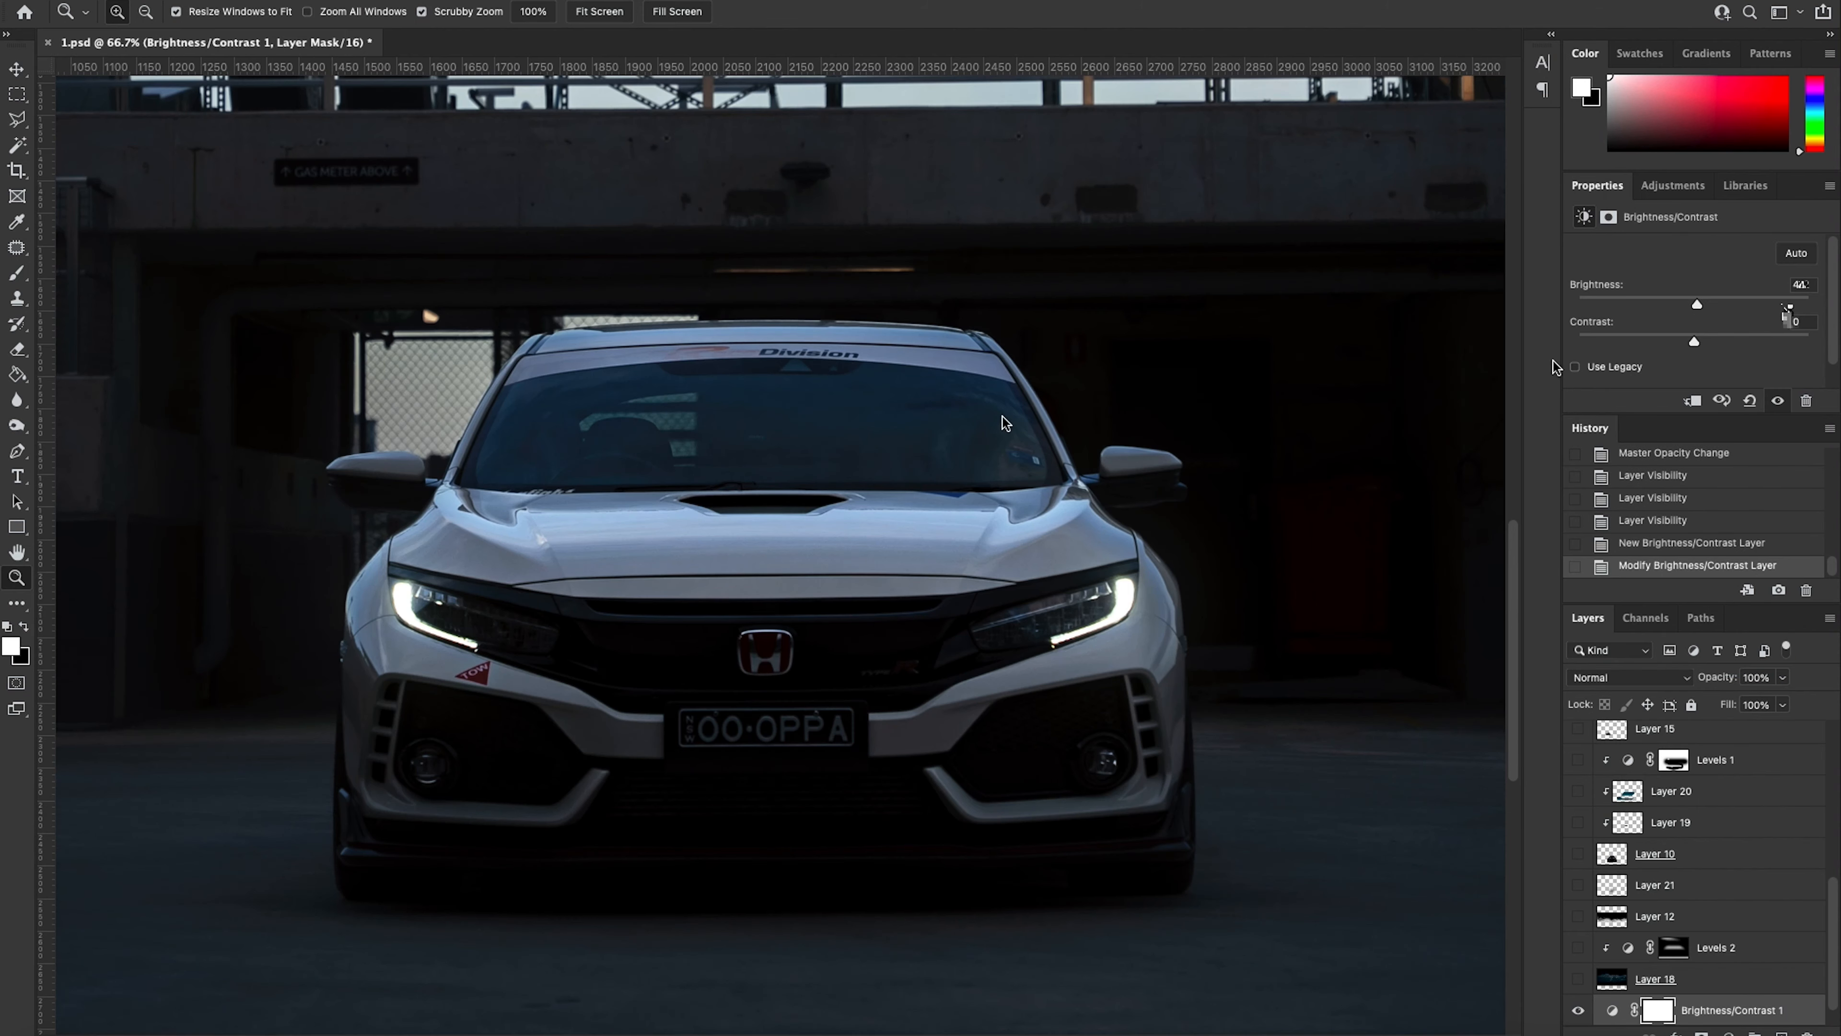
Step: Outline part of the roof, windscreen, one side mirror and hood with a closed Polygonal Lasso selection
click(17, 120)
click(640, 324)
click(770, 320)
click(951, 322)
click(992, 336)
click(1049, 416)
click(1074, 471)
click(1099, 475)
click(1103, 453)
click(1178, 454)
click(1184, 499)
click(1109, 511)
click(1137, 540)
click(815, 620)
click(601, 582)
click(573, 415)
double_click(642, 326)
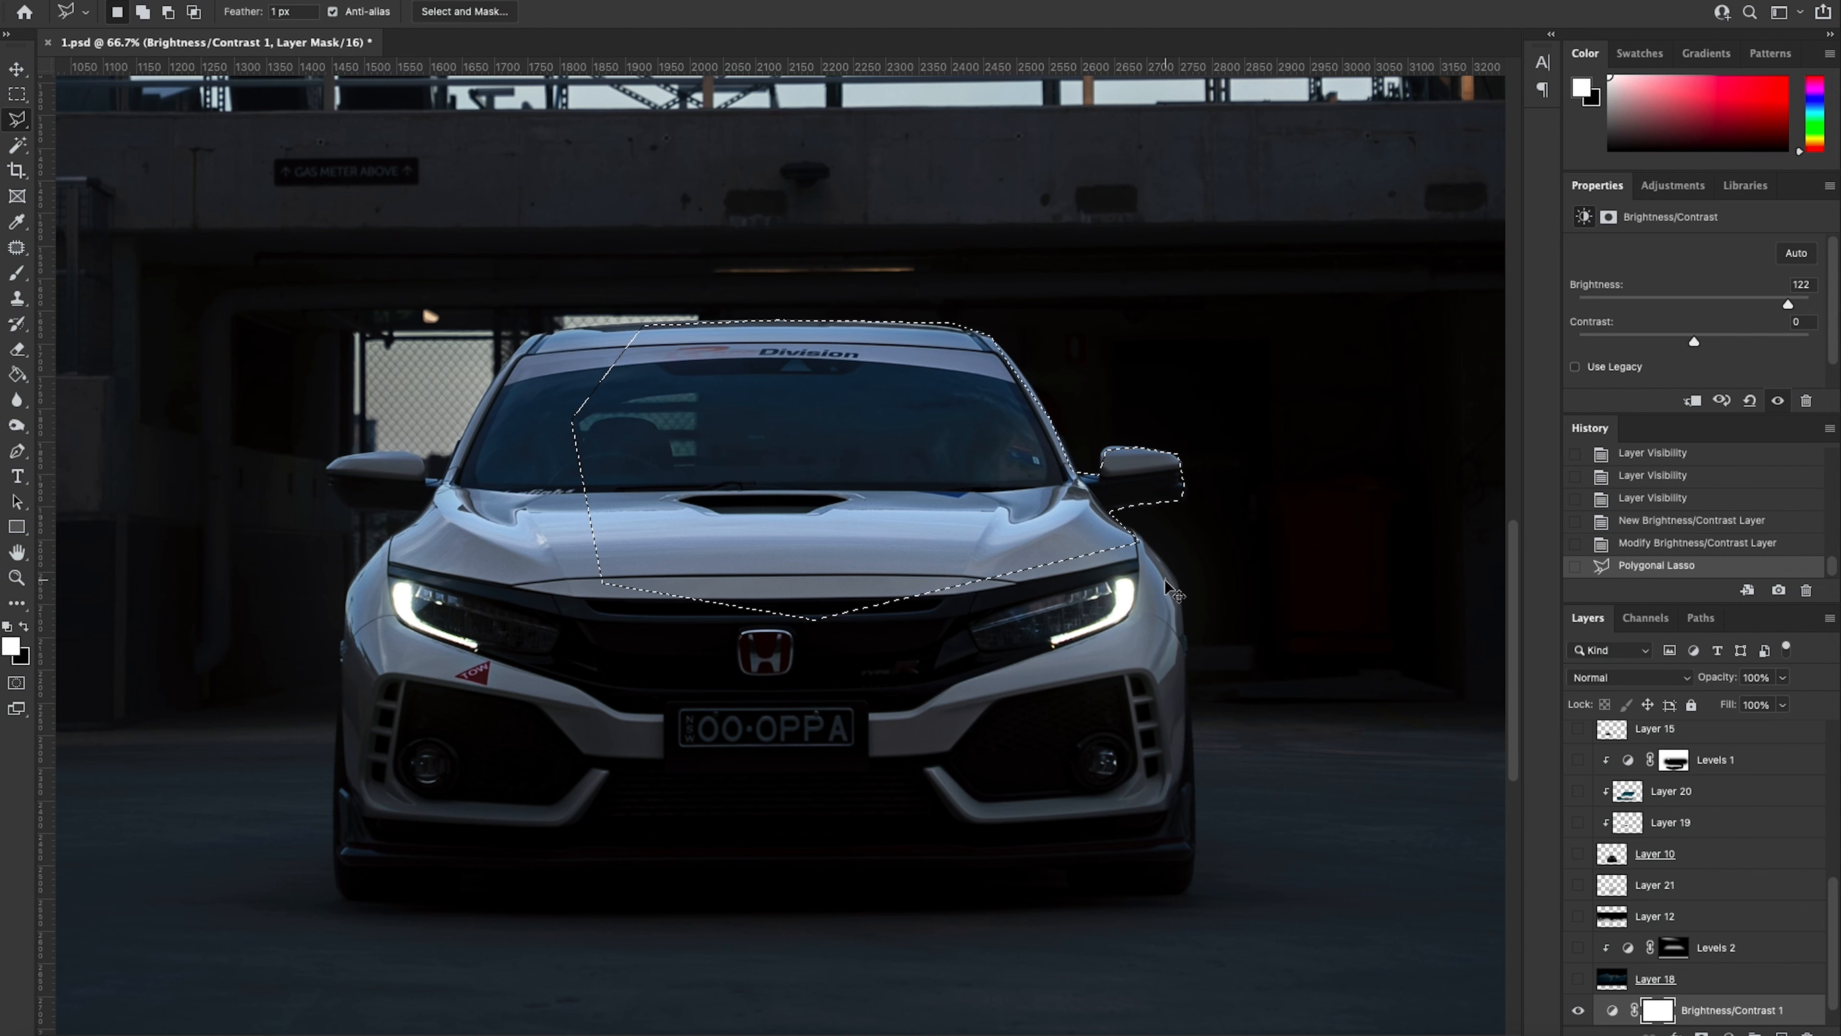
Step: Clear the lasso selection, and hide and delete the Brightness/Contrast adjustment layer
scroll(1722, 992, down, 1)
click(1699, 980)
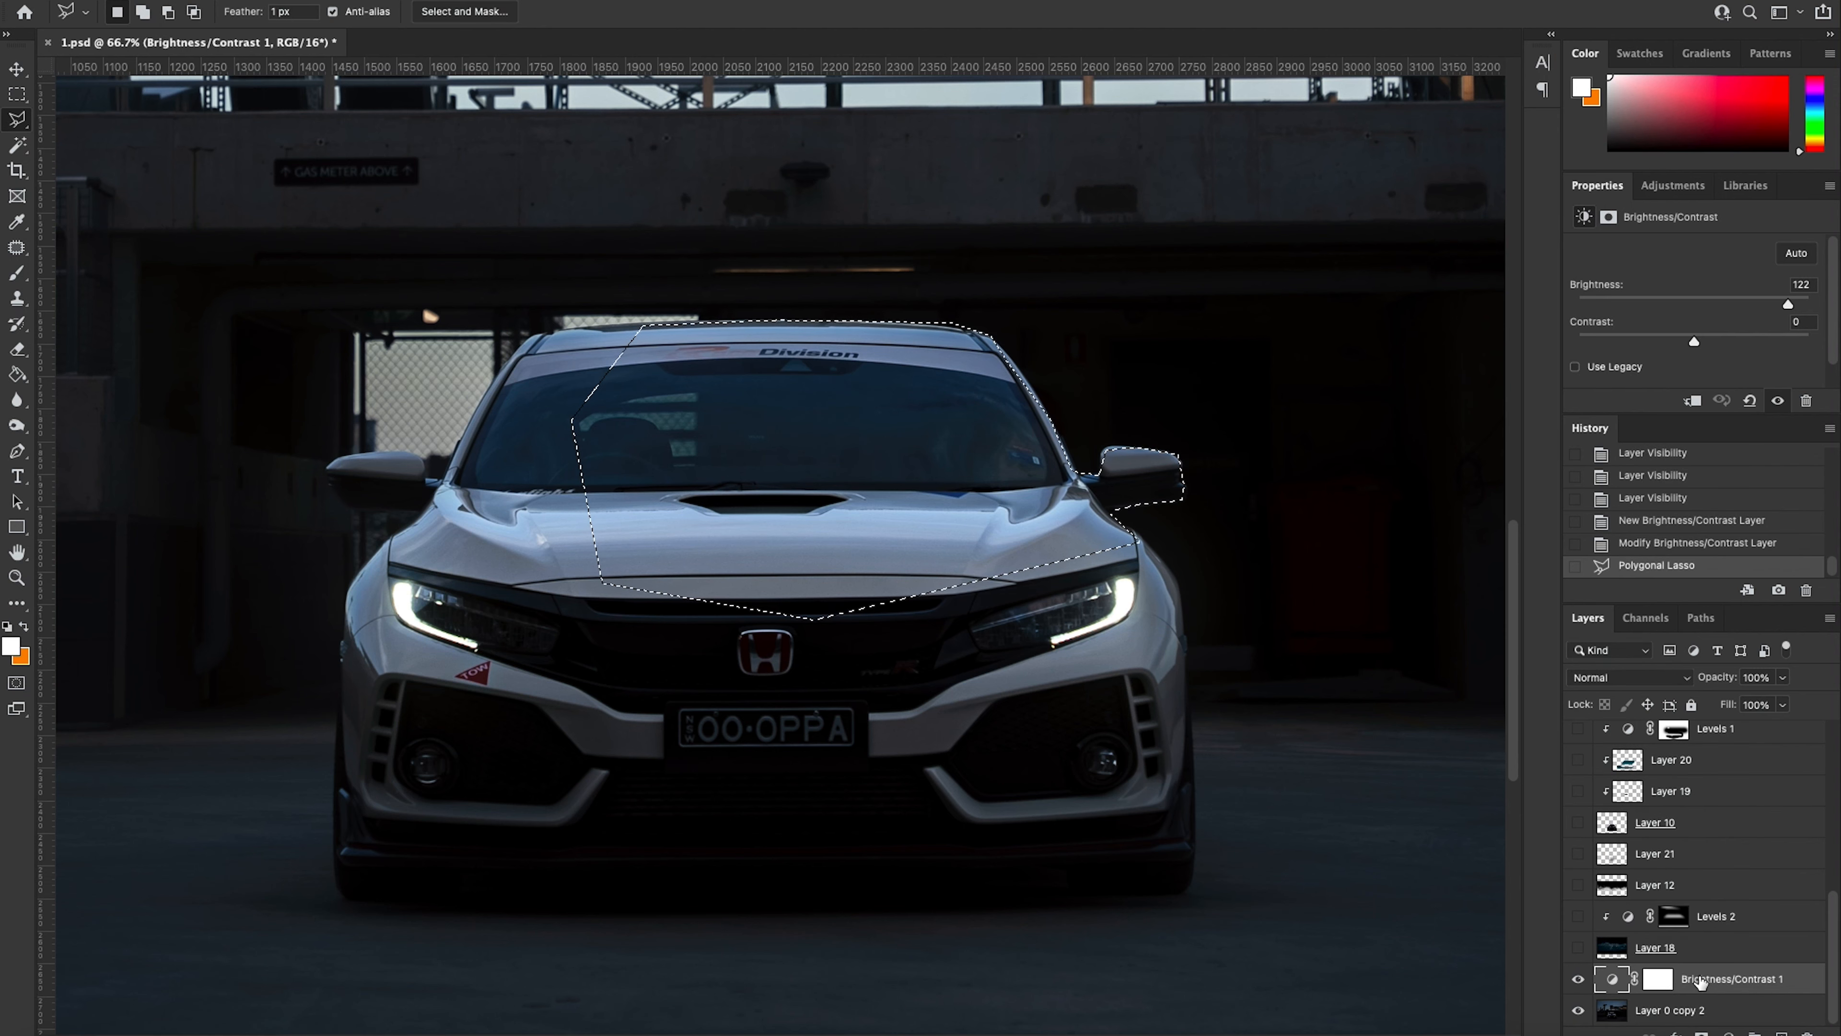
key(BackSpace)
key(Return)
key(BackSpace)
click(827, 375)
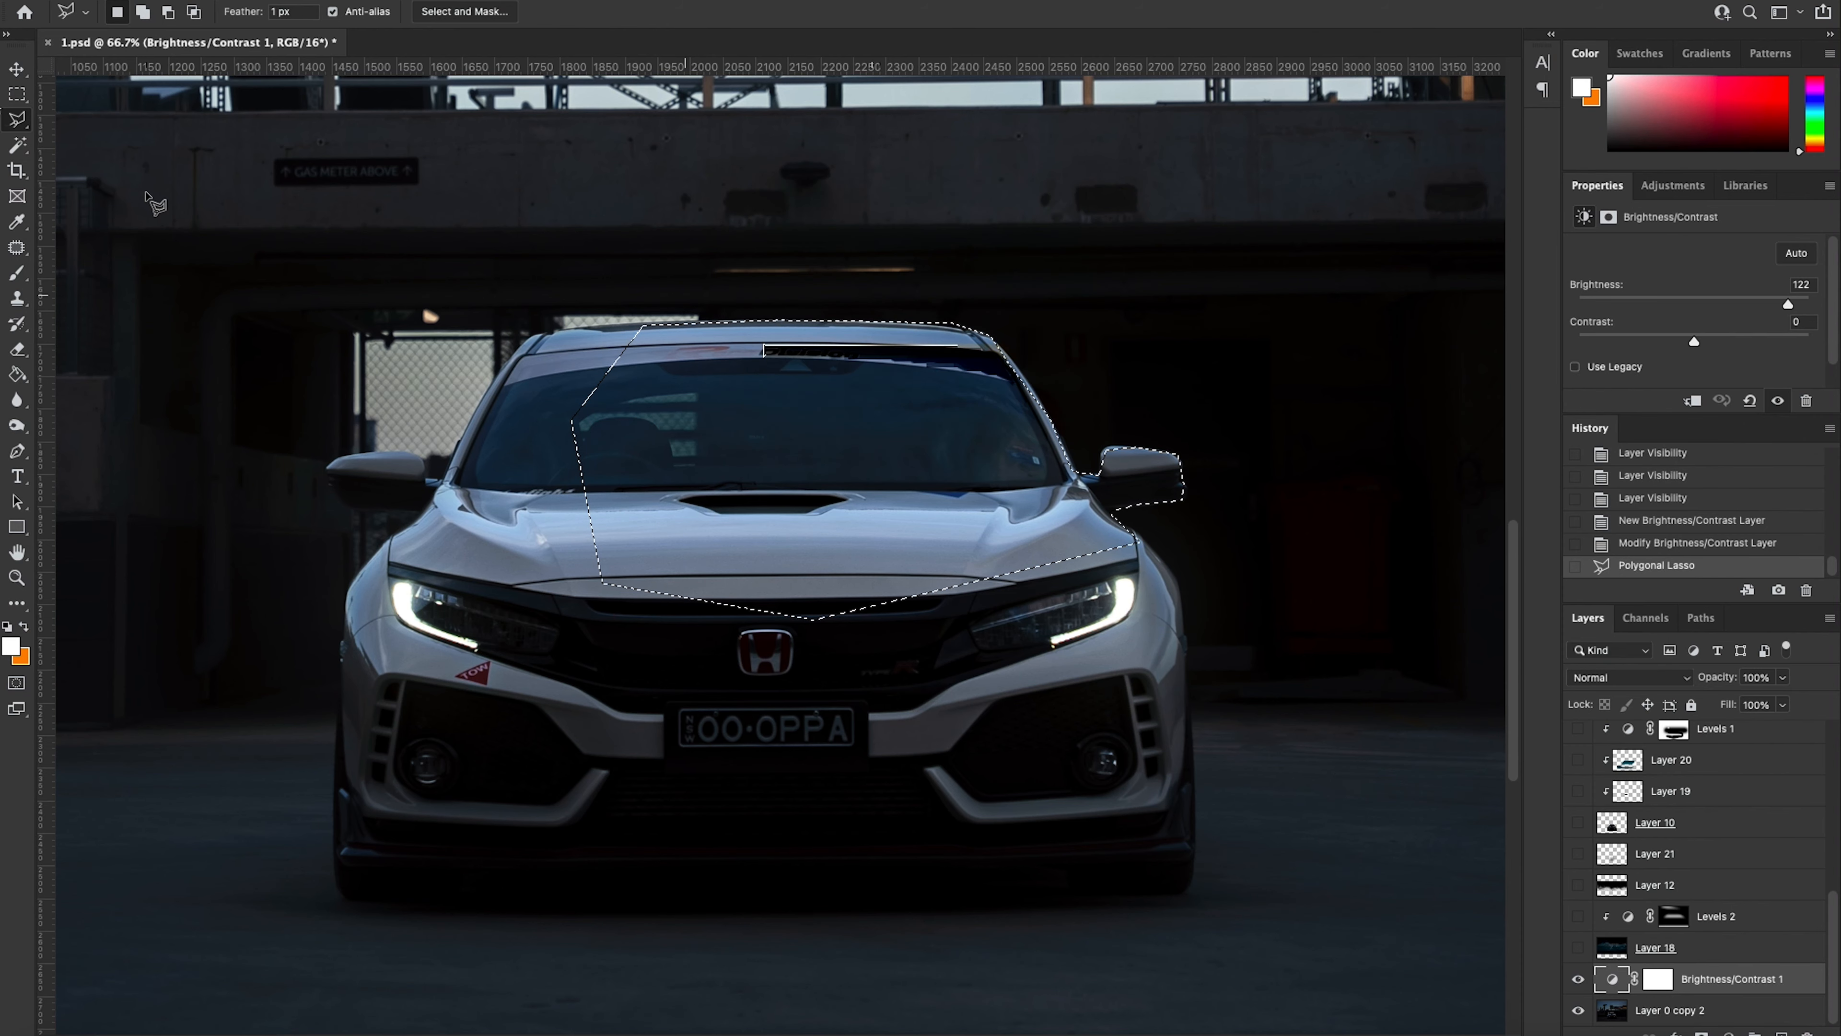
click(13, 91)
click(482, 177)
click(1578, 978)
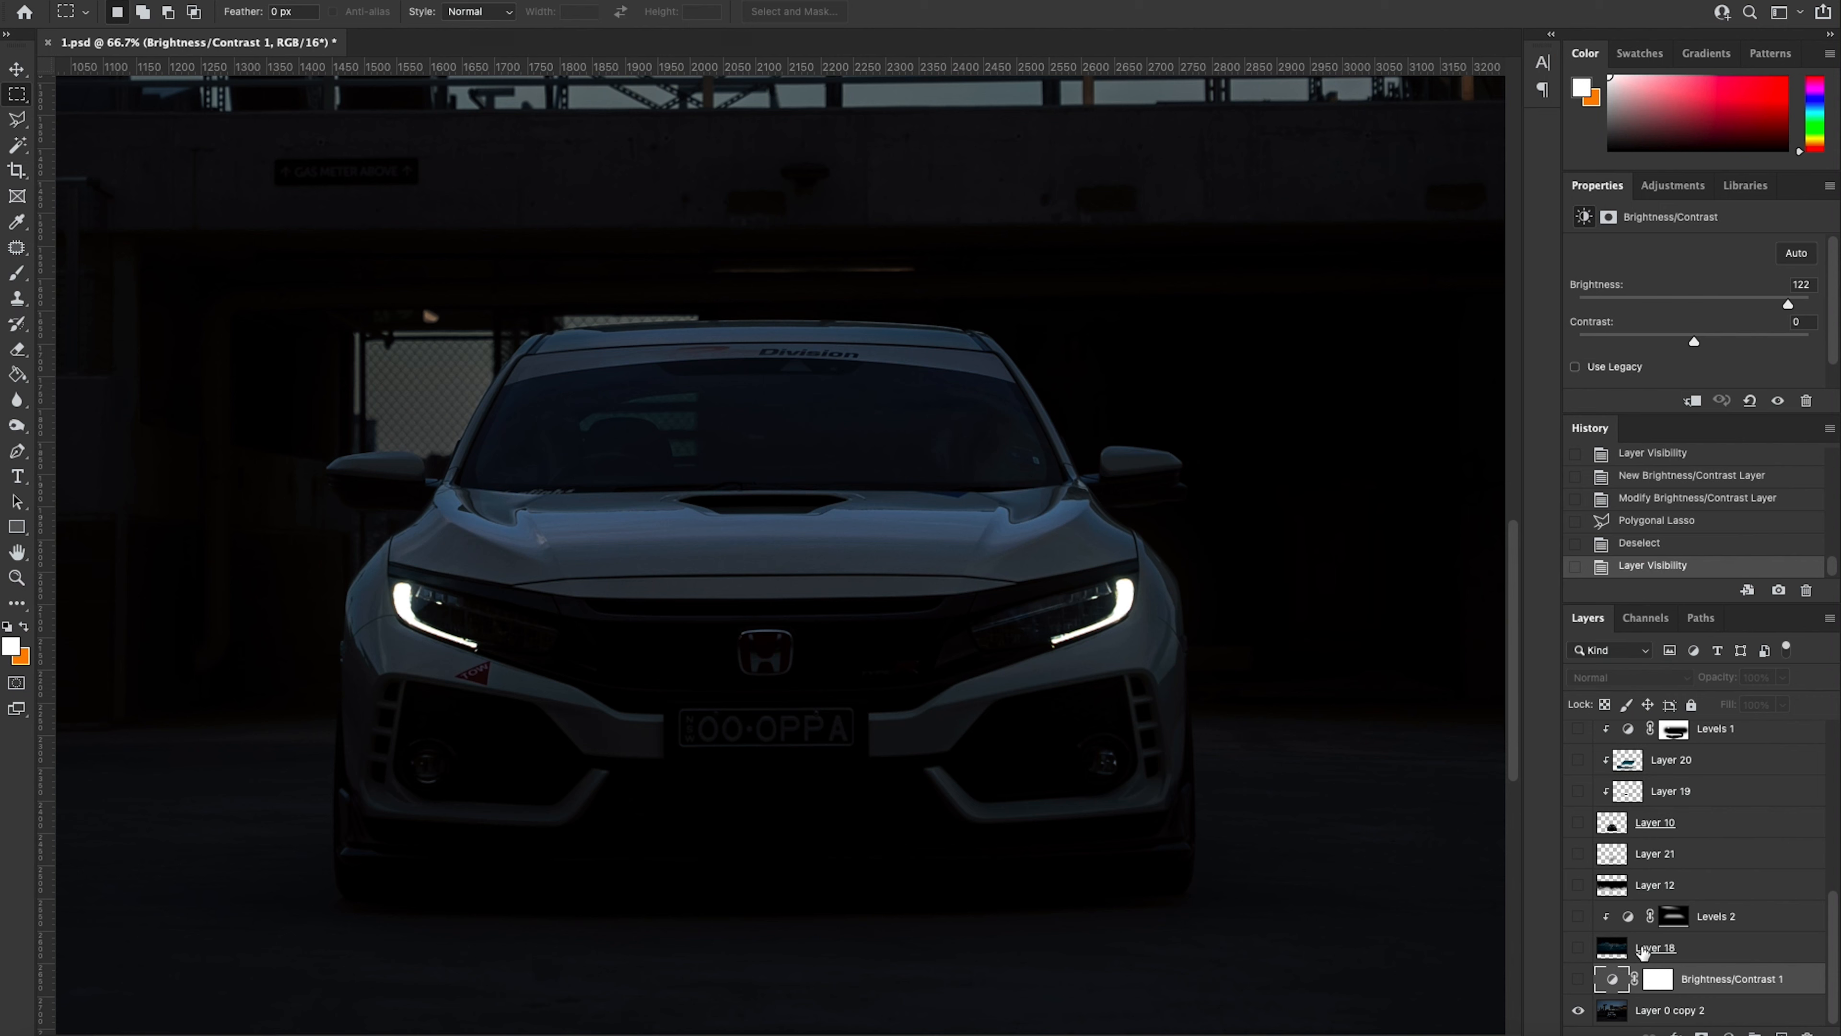
key(BackSpace)
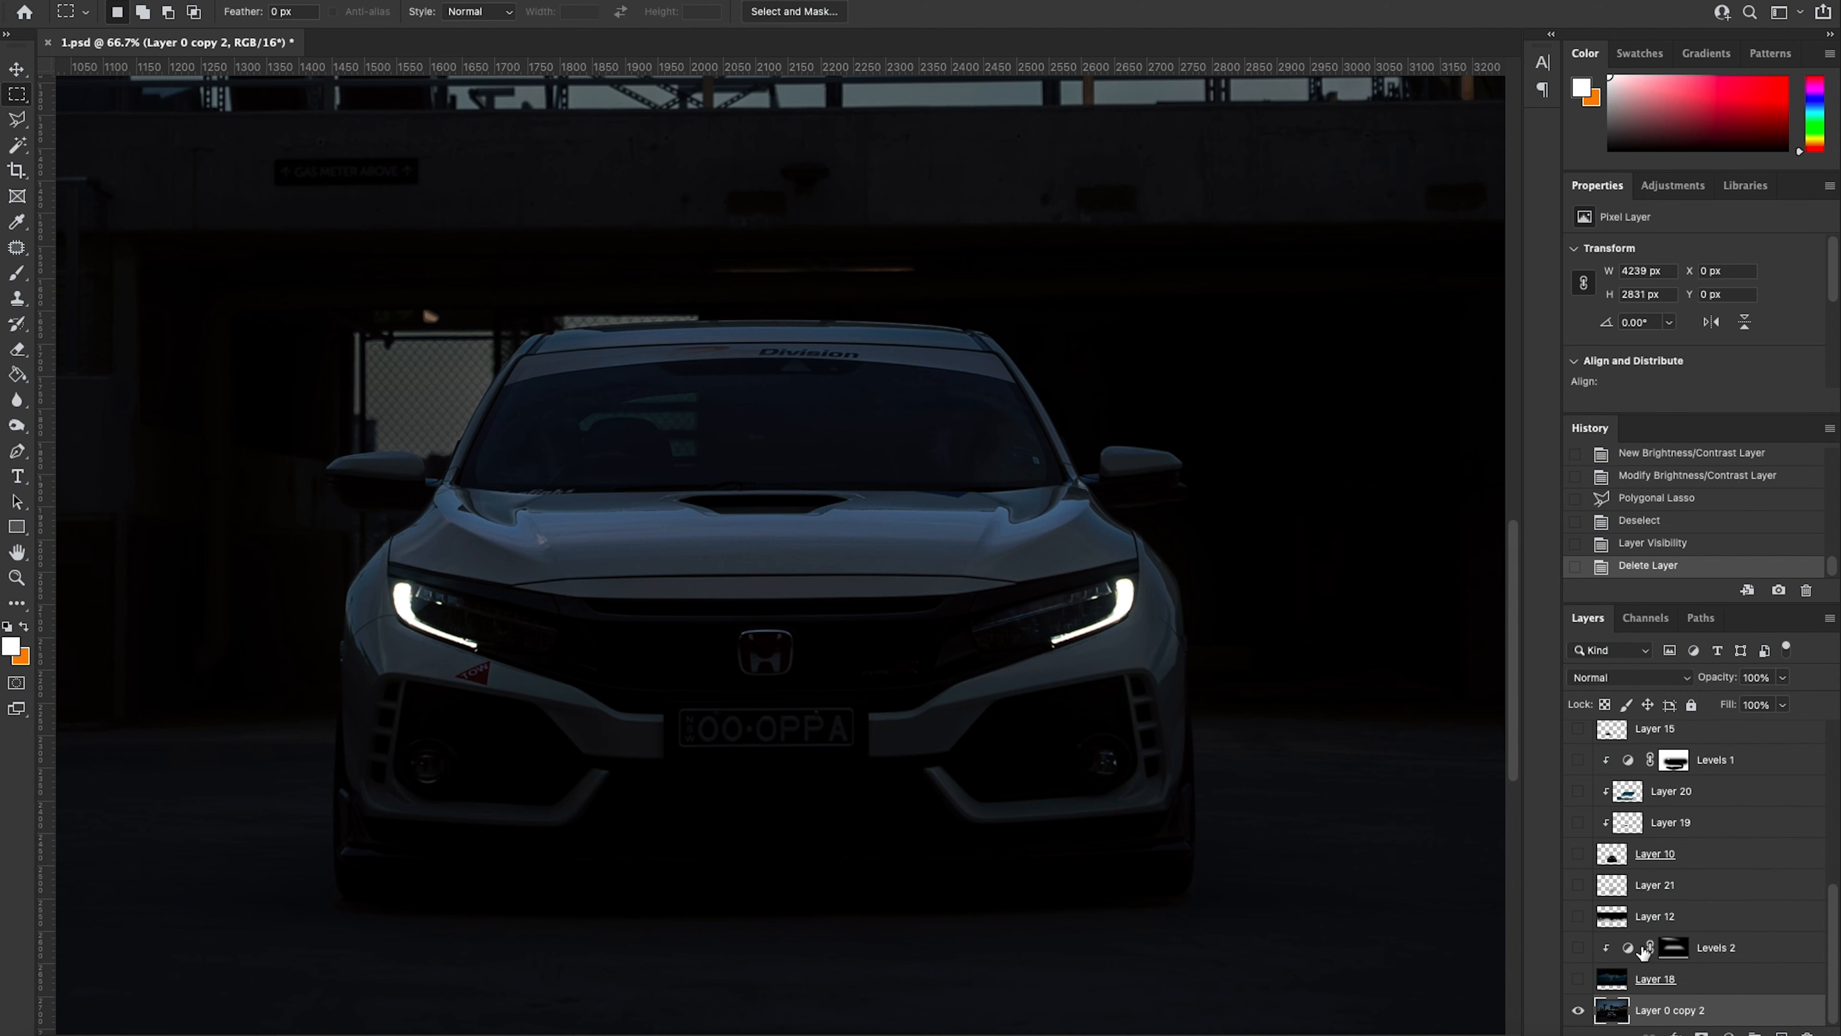
Step: Preview the Layer 10 car cutout, and show Layer 12, Layer 21 and Layer 10 over the base photo
click(1661, 863)
click(1578, 855)
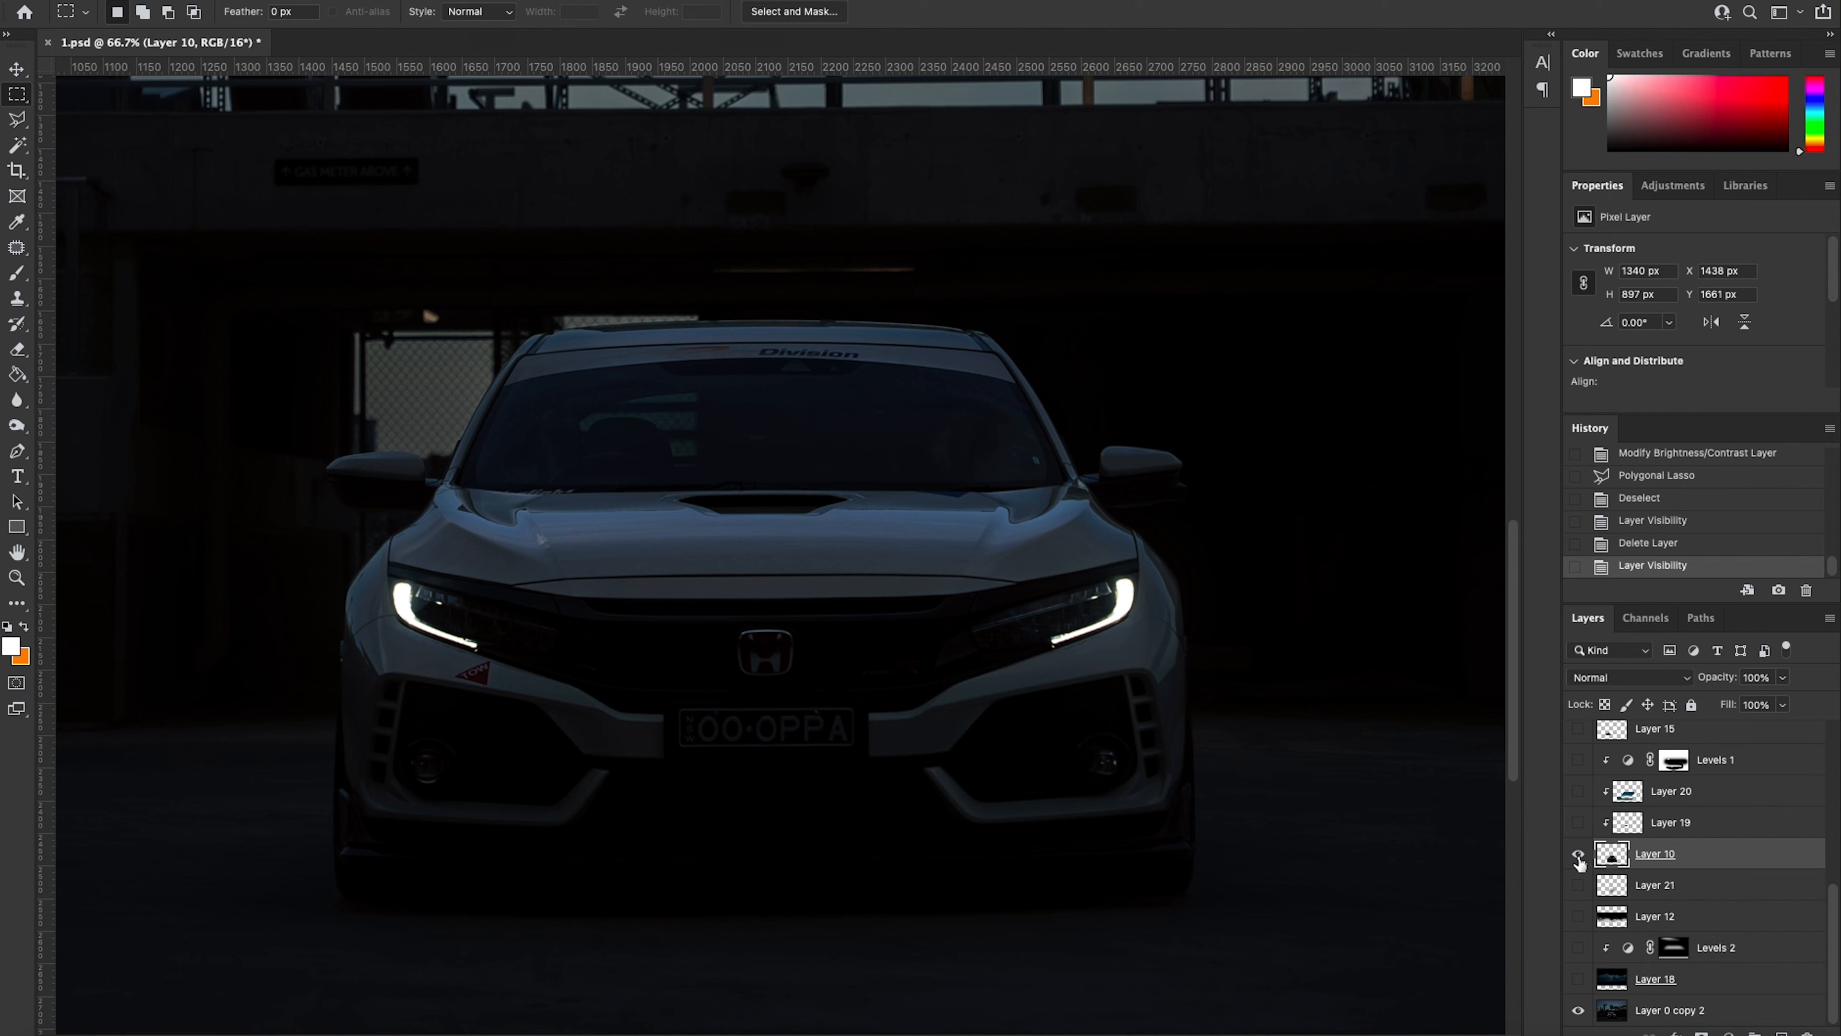
click(1578, 856)
click(1577, 856)
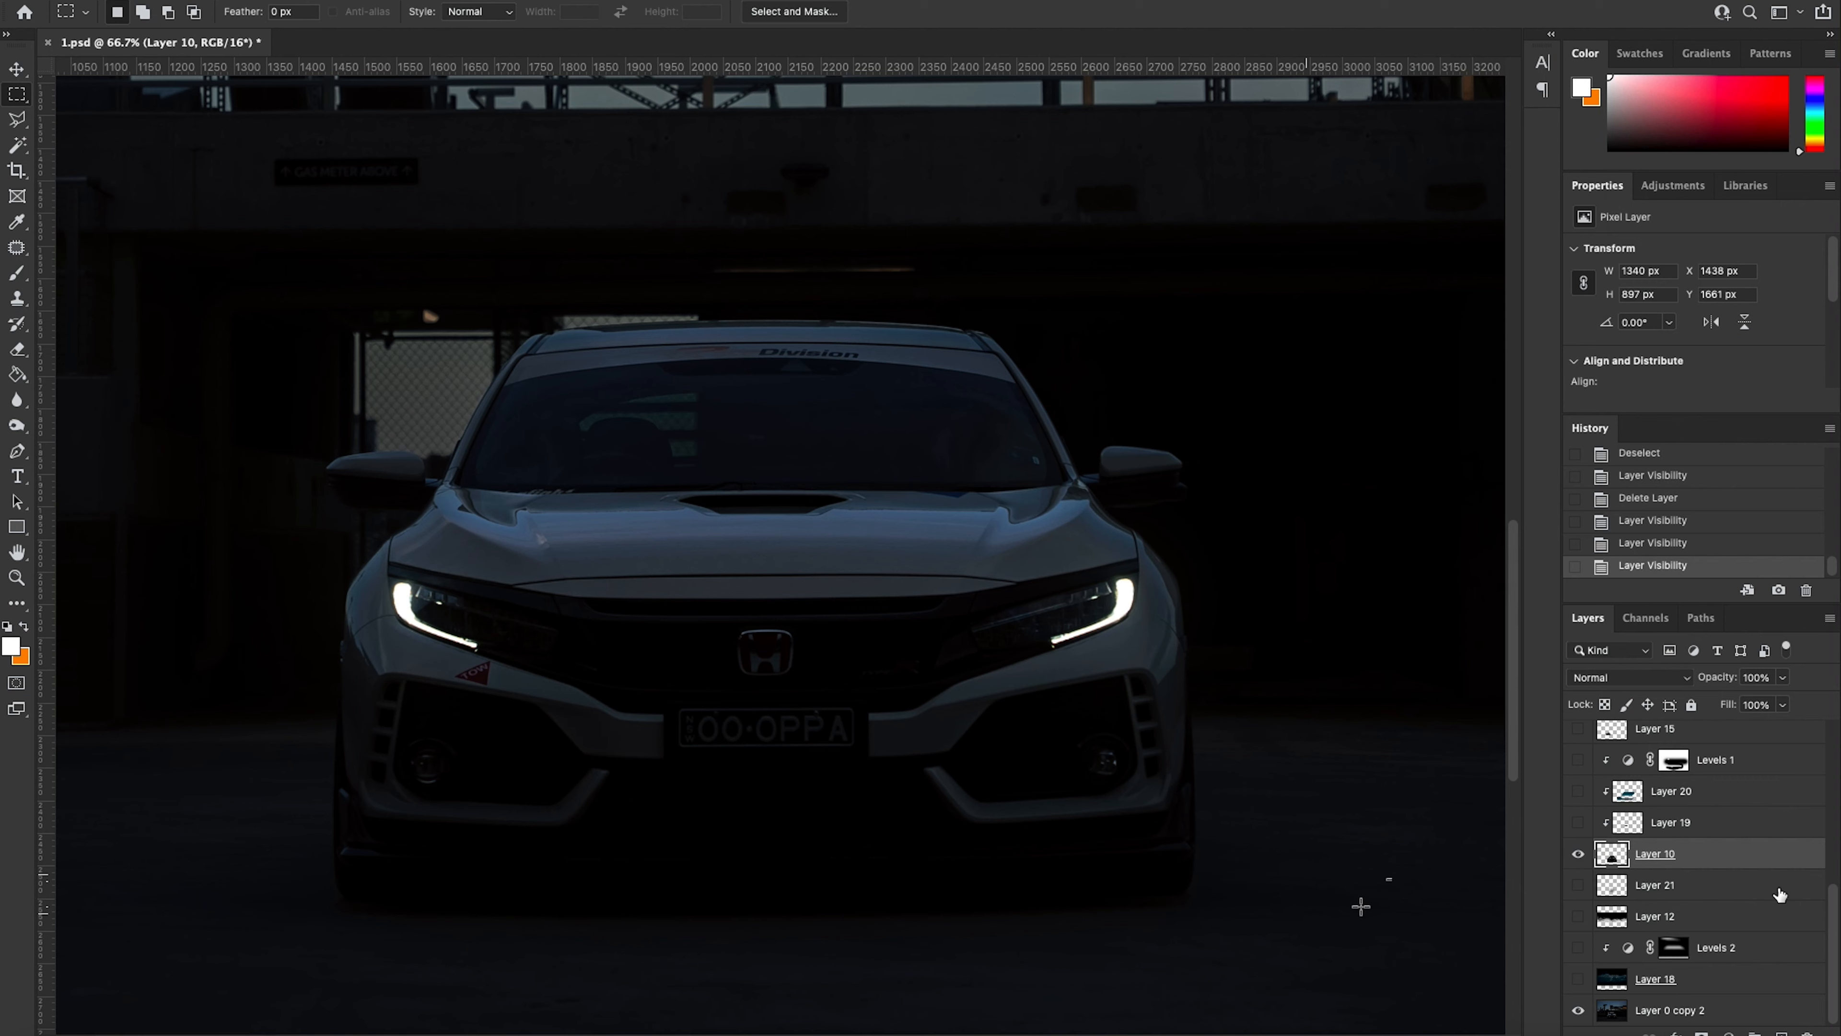
click(1579, 915)
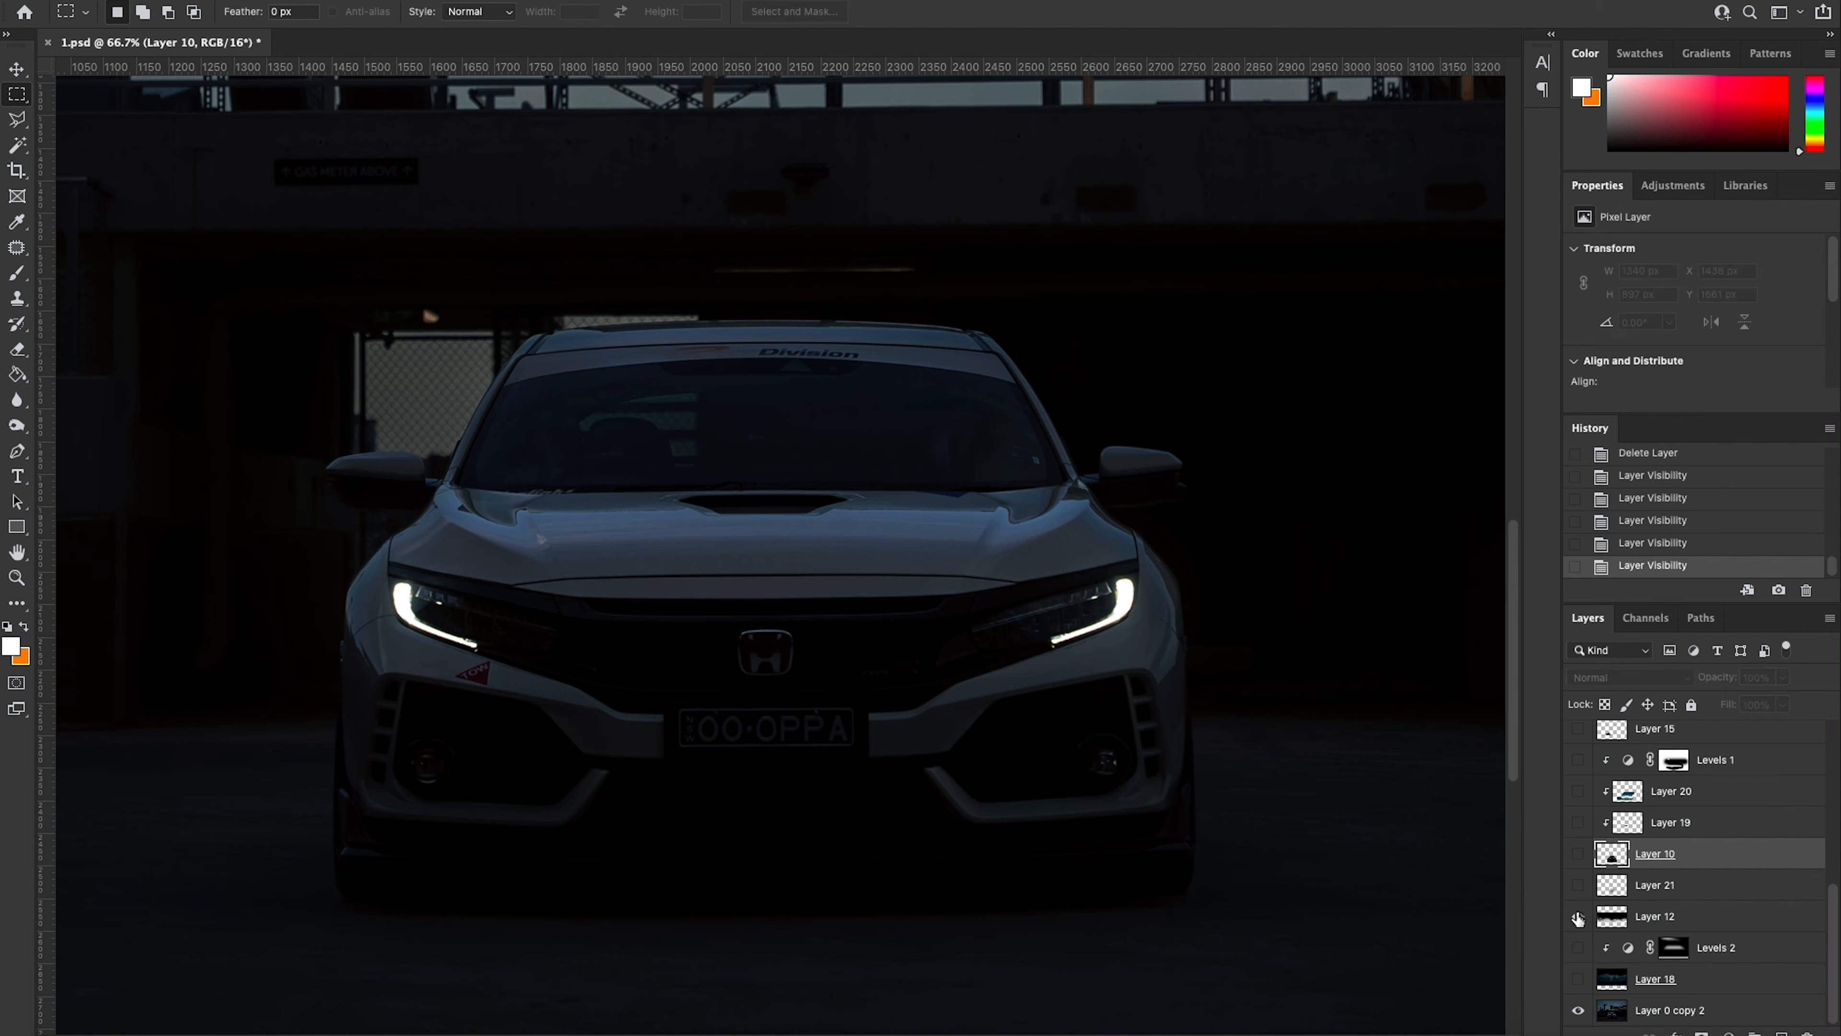
click(1579, 886)
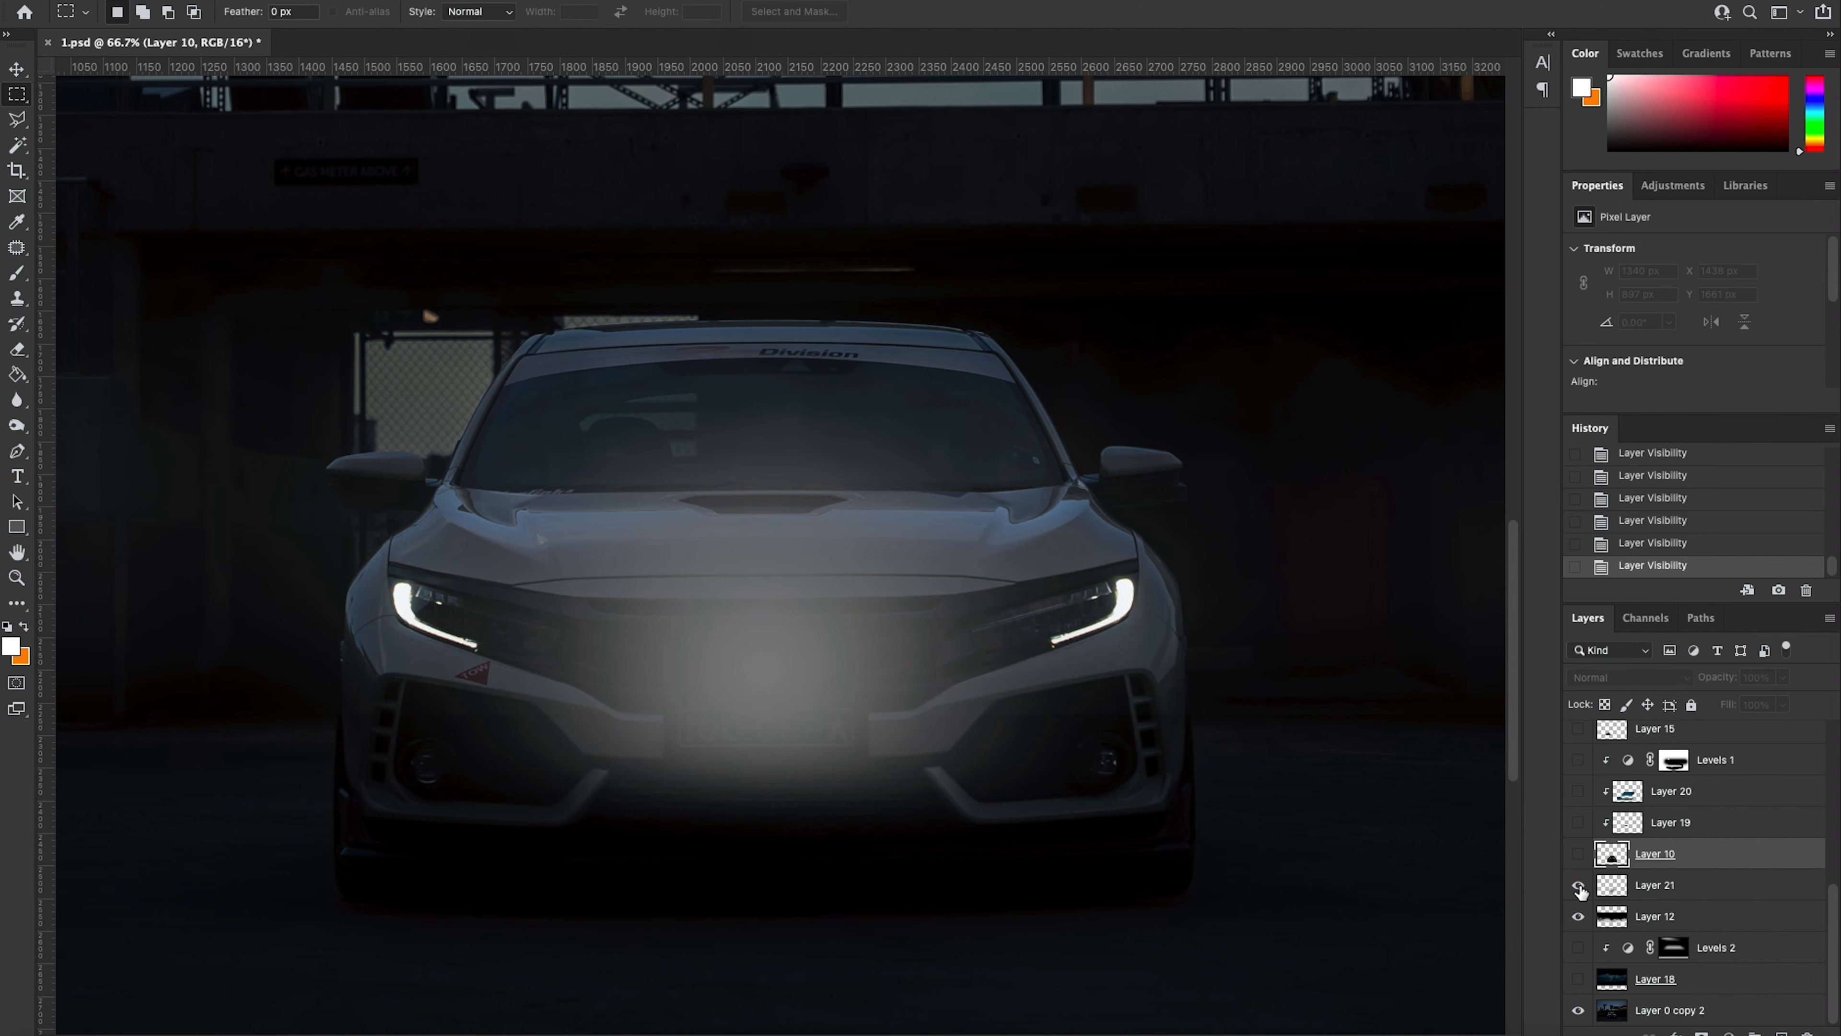
click(1578, 853)
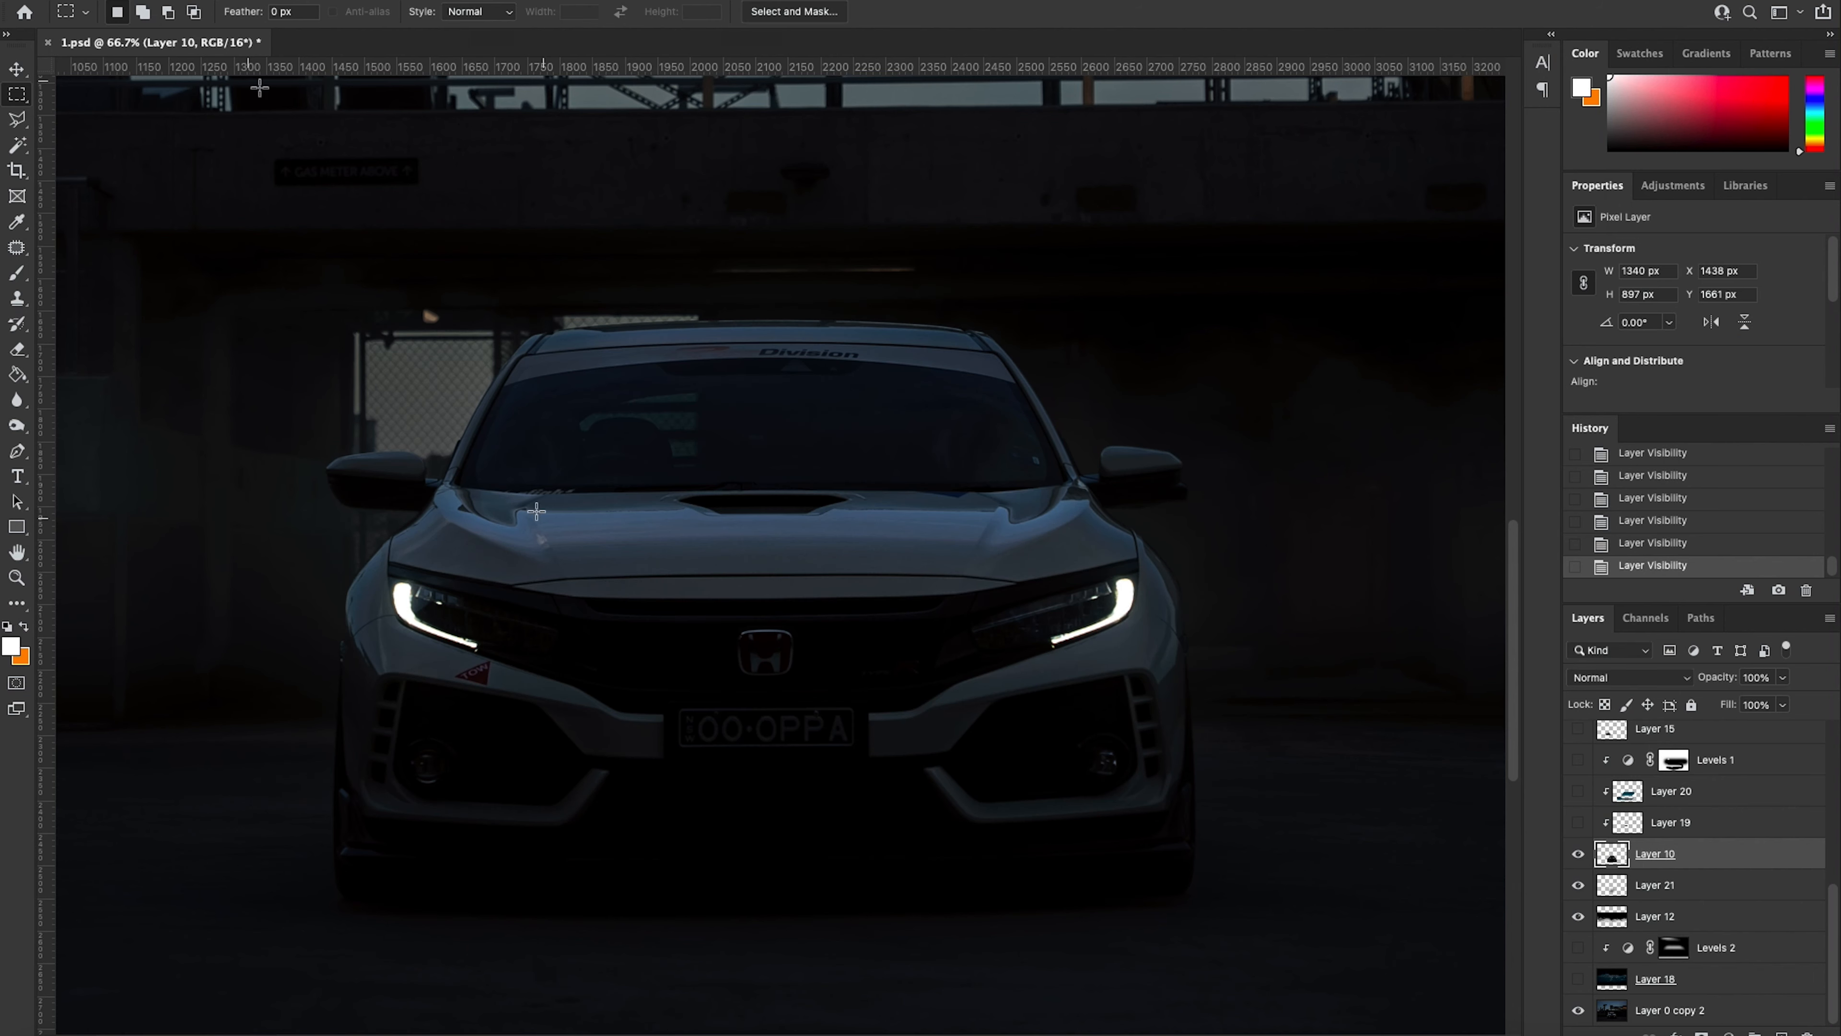
Step: Select Layer 21 and compare the whole car with that layer hidden and shown
click(16, 578)
click(533, 398)
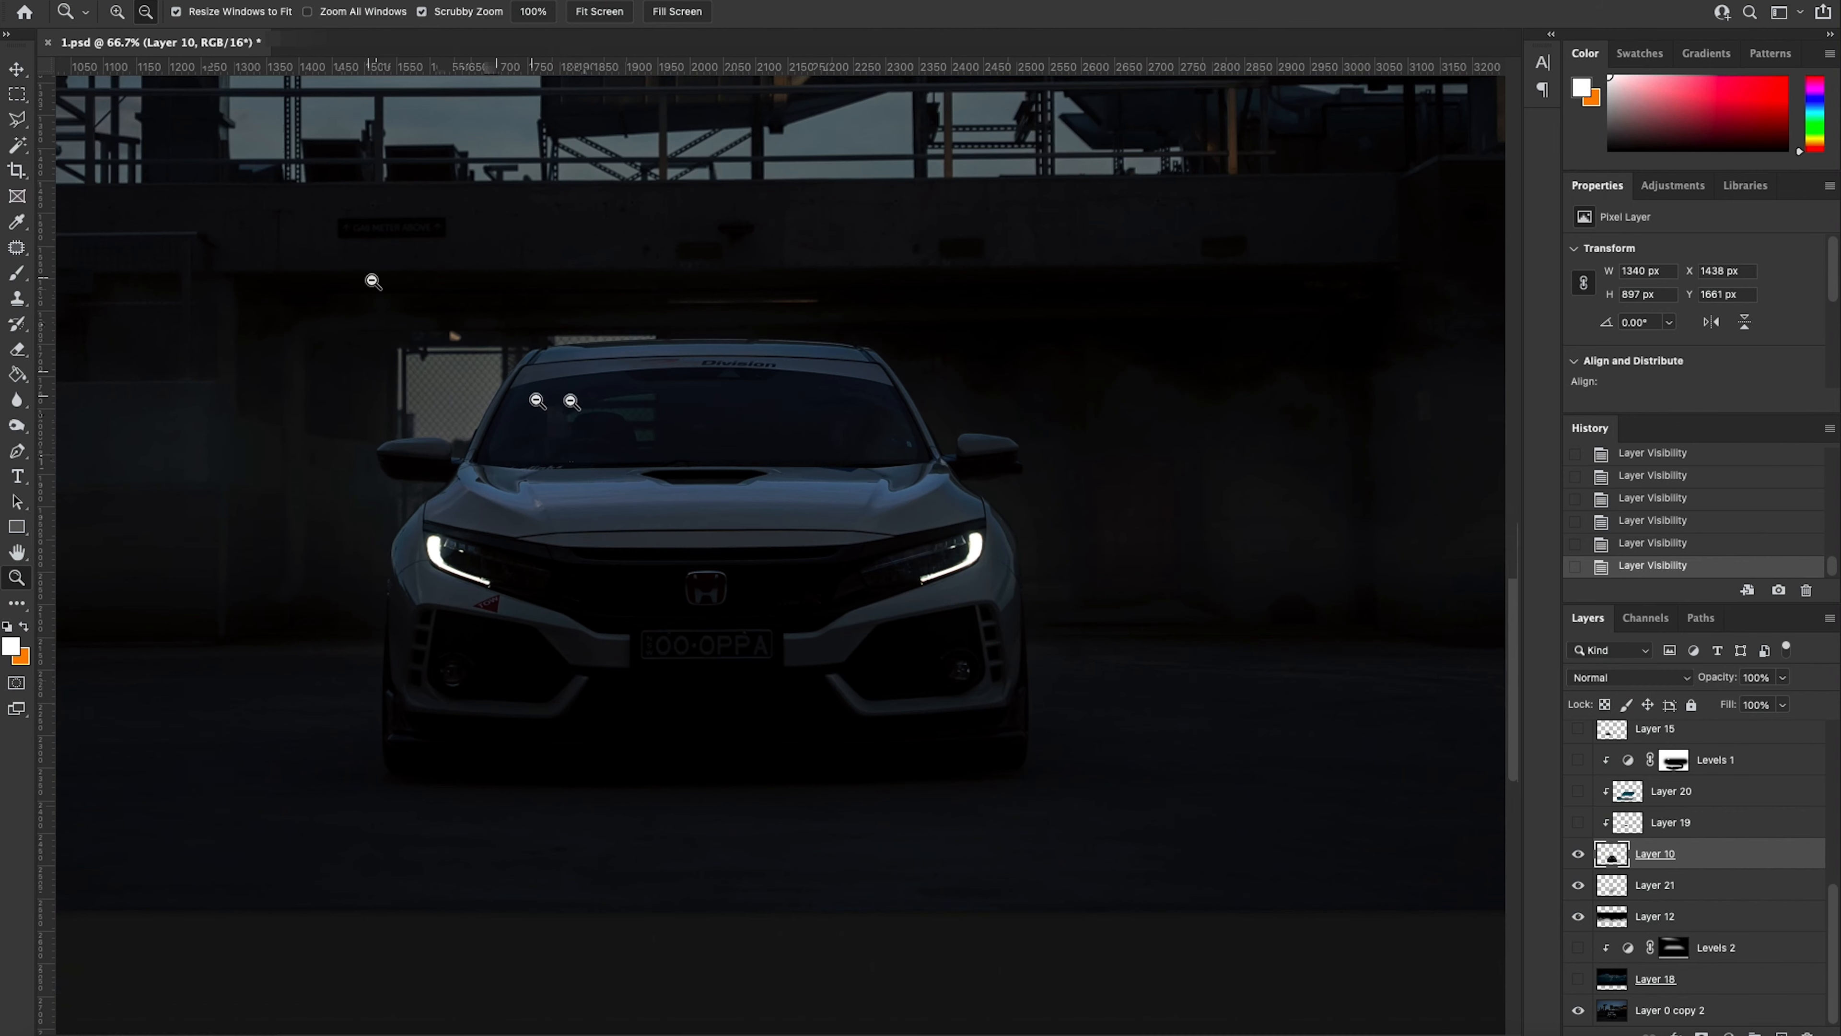
scroll(668, 419, left, 3)
scroll(667, 419, up, 3)
key(v)
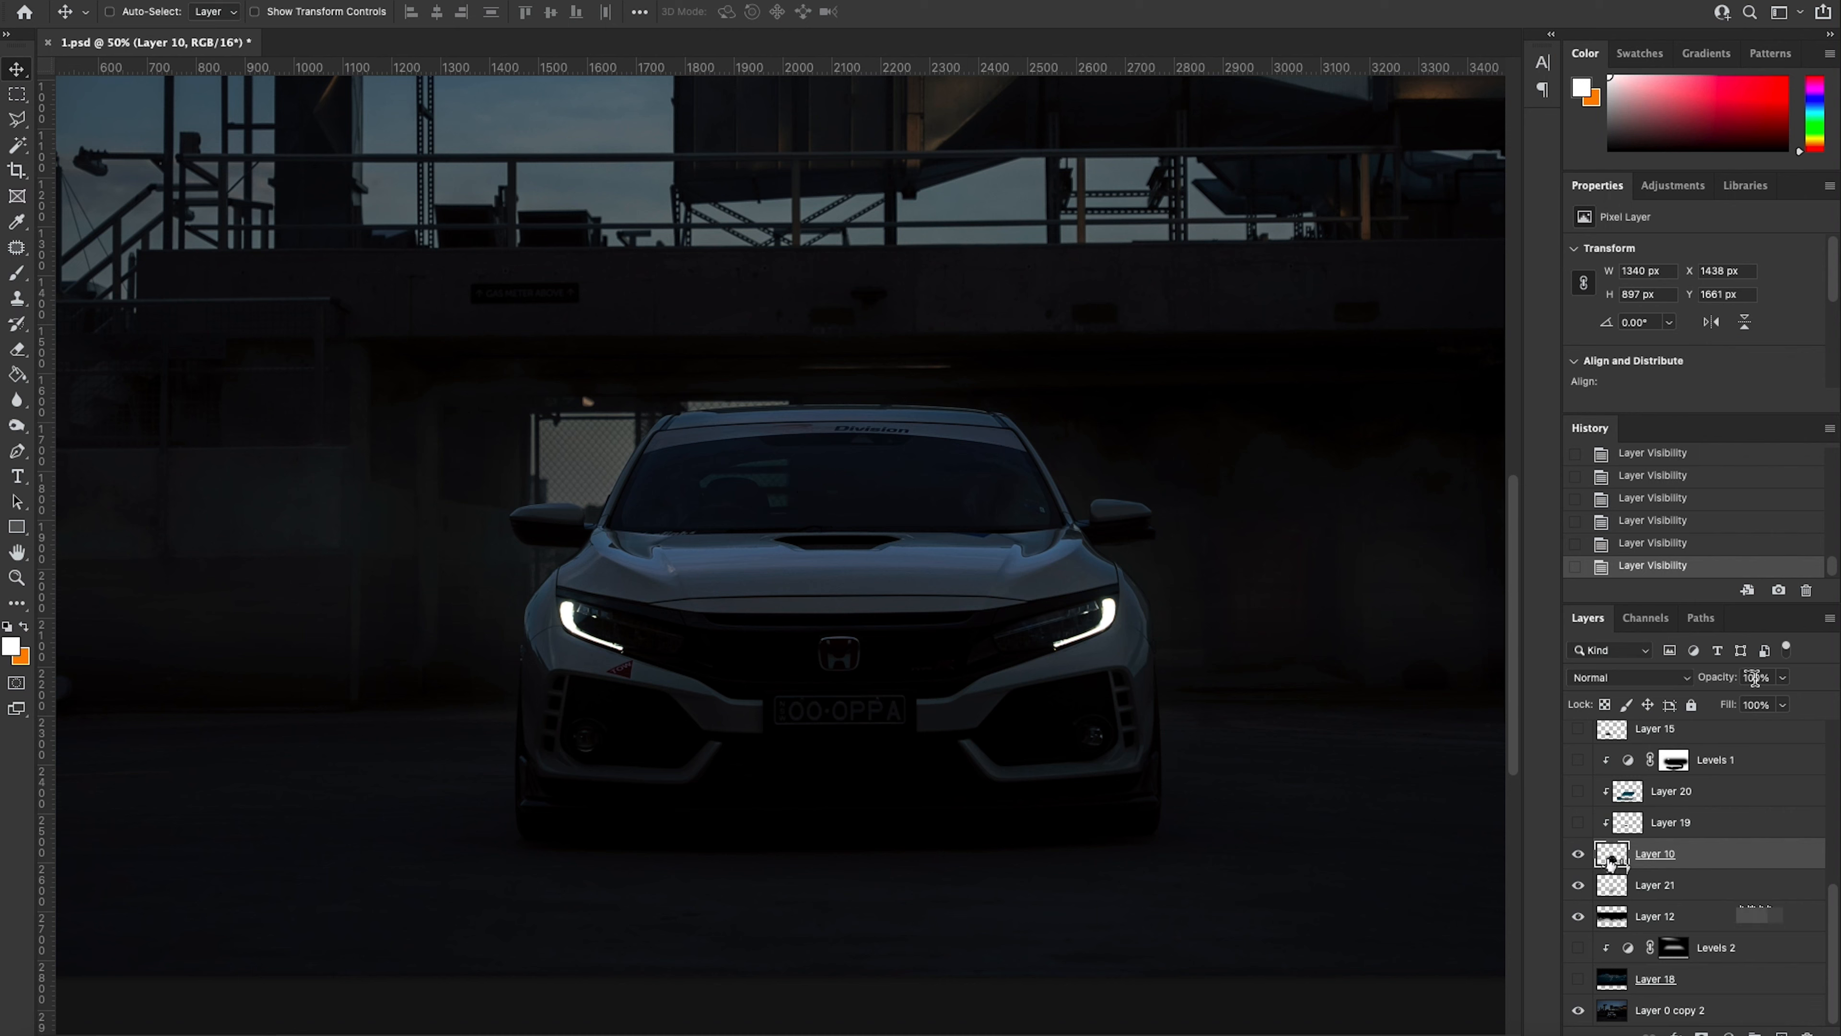
click(1627, 885)
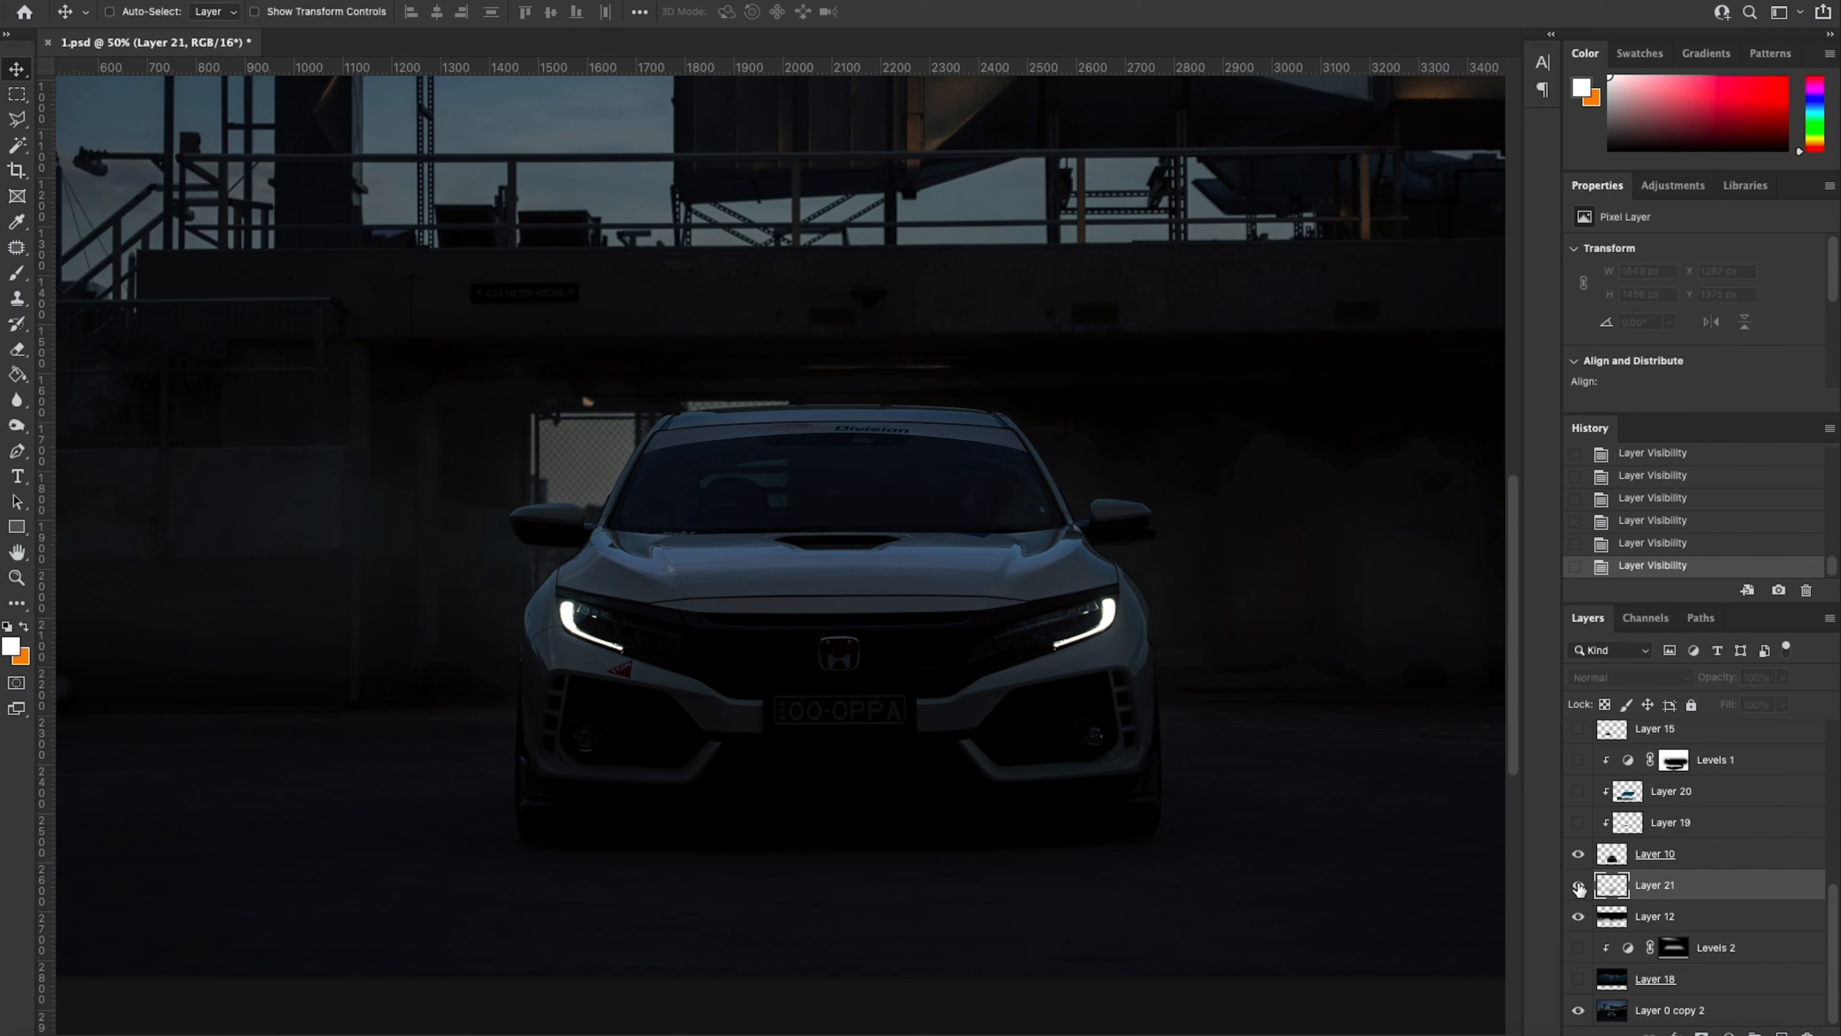
click(1578, 886)
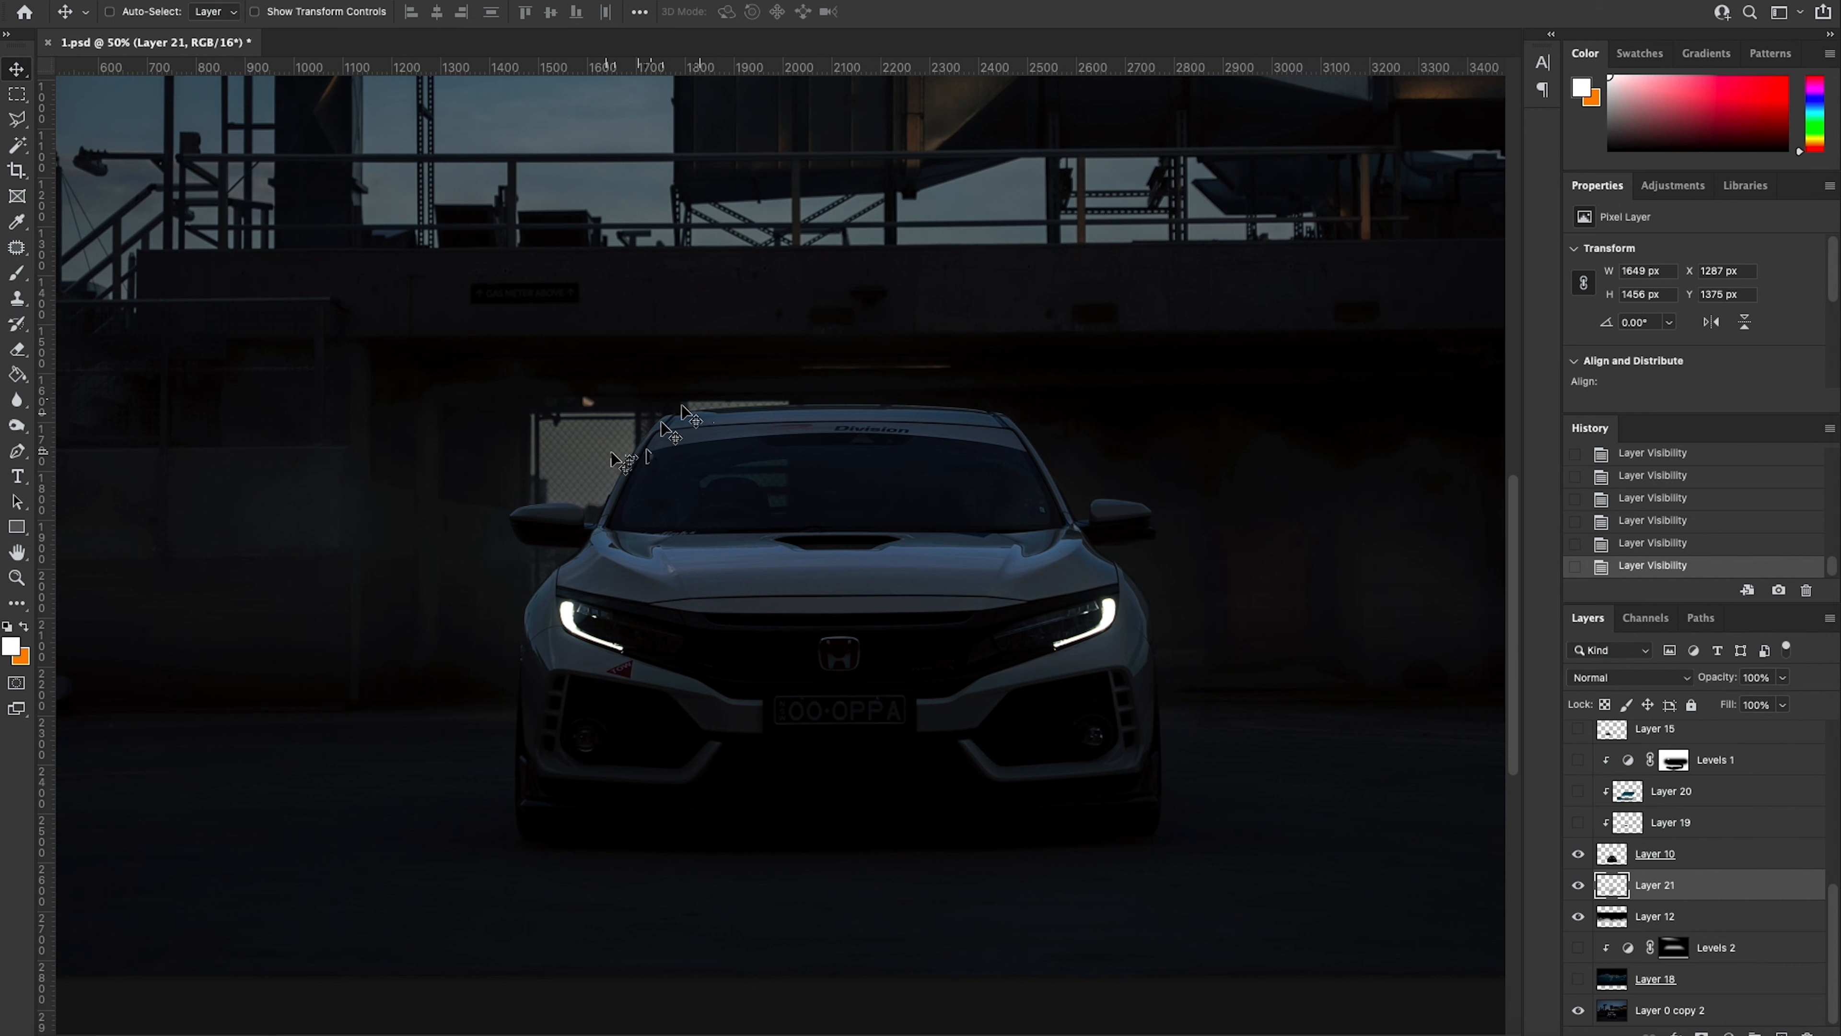
Step: Select Layer 19 and preview its windscreen retouch by showing and hiding the layer
scroll(1631, 834, up, 1)
click(1631, 836)
click(1578, 852)
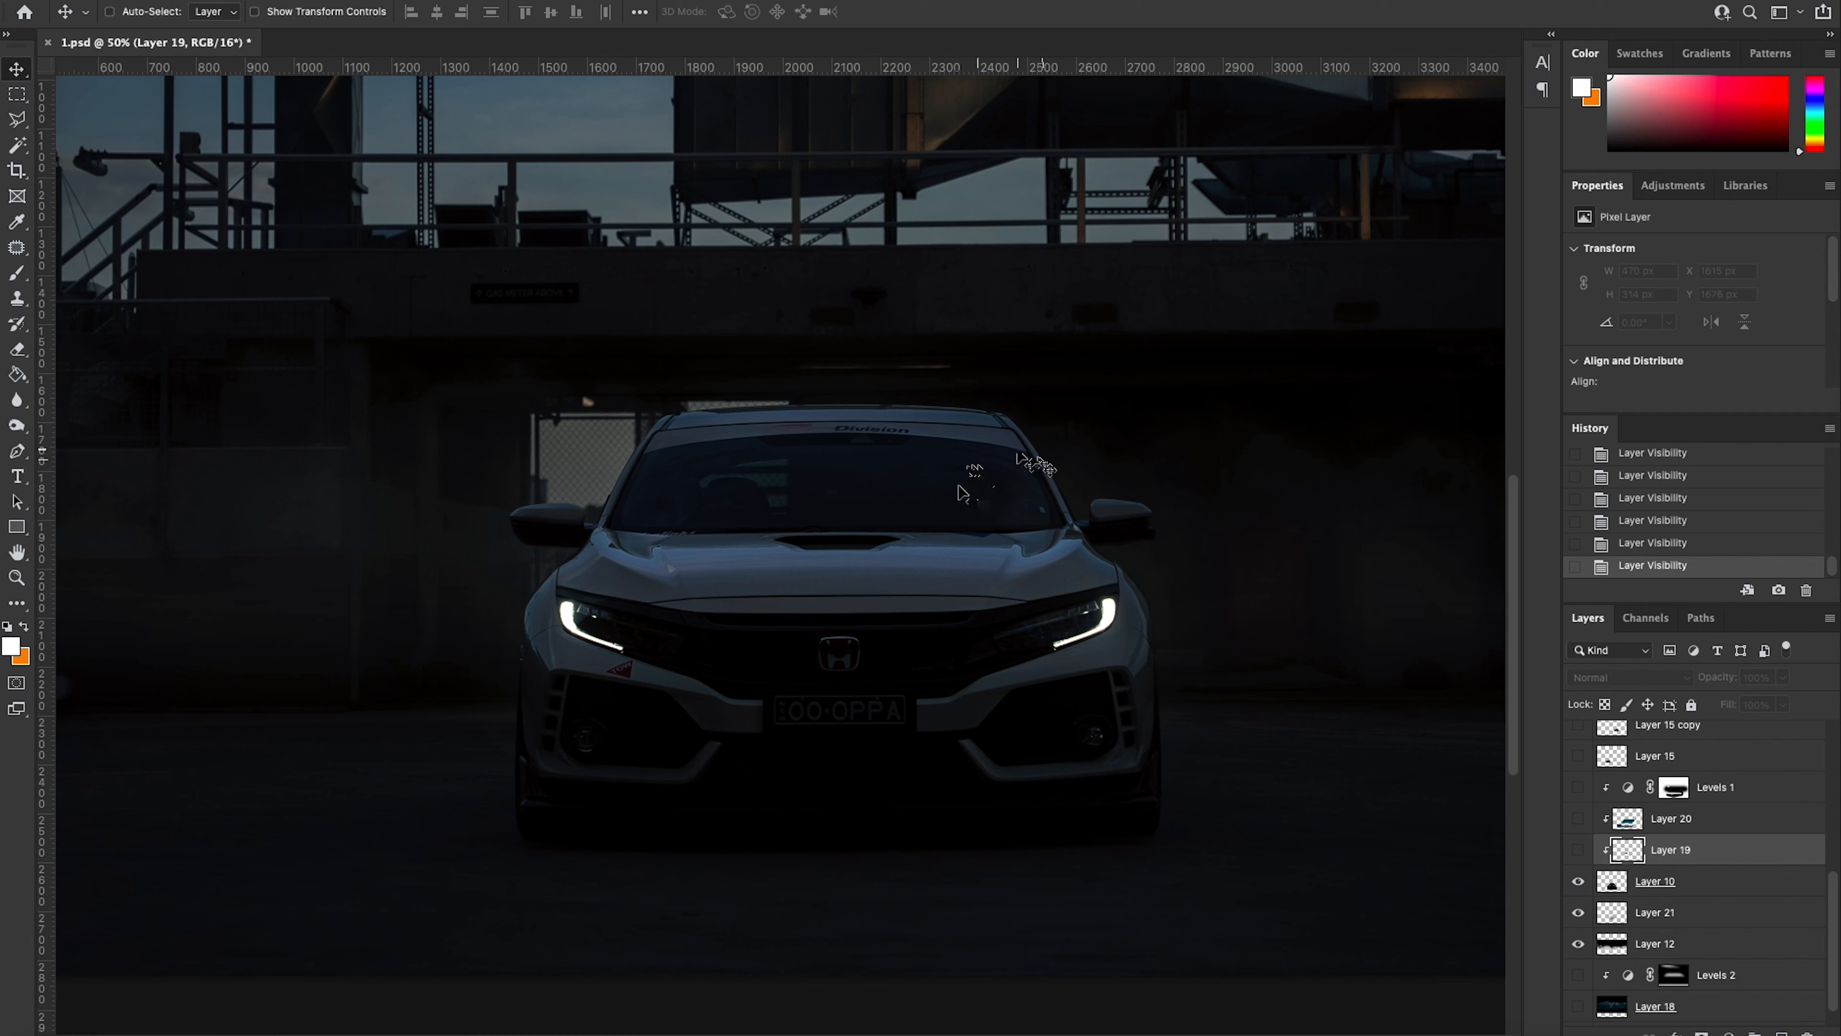
click(1578, 851)
click(1577, 851)
Step: Outline the clean dark area on the right half of the windscreen with a closed Polygonal Lasso selection
click(17, 122)
click(915, 444)
click(996, 453)
click(1031, 462)
click(1048, 514)
click(893, 523)
click(877, 493)
click(914, 446)
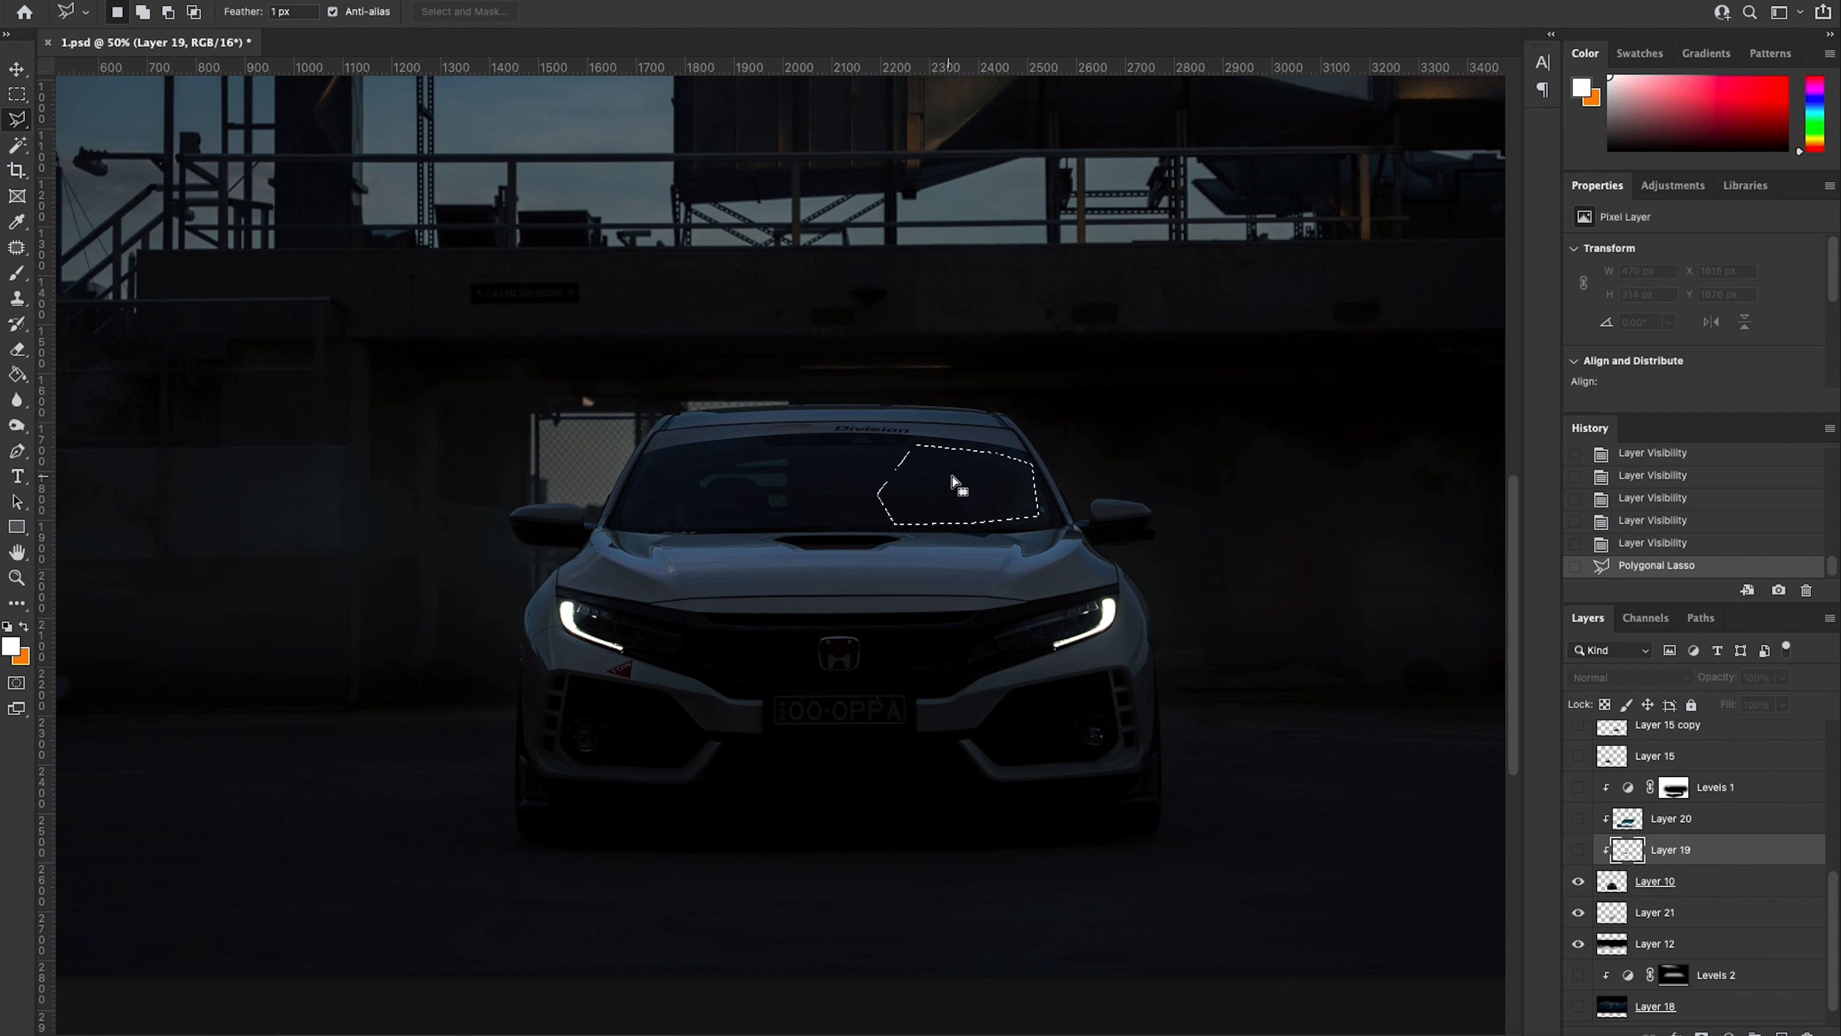
Step: Copy the selected windscreen area from Layer 10 and paste it as a new layer
key(super+c)
click(935, 368)
drag(1641, 896, 1642, 893)
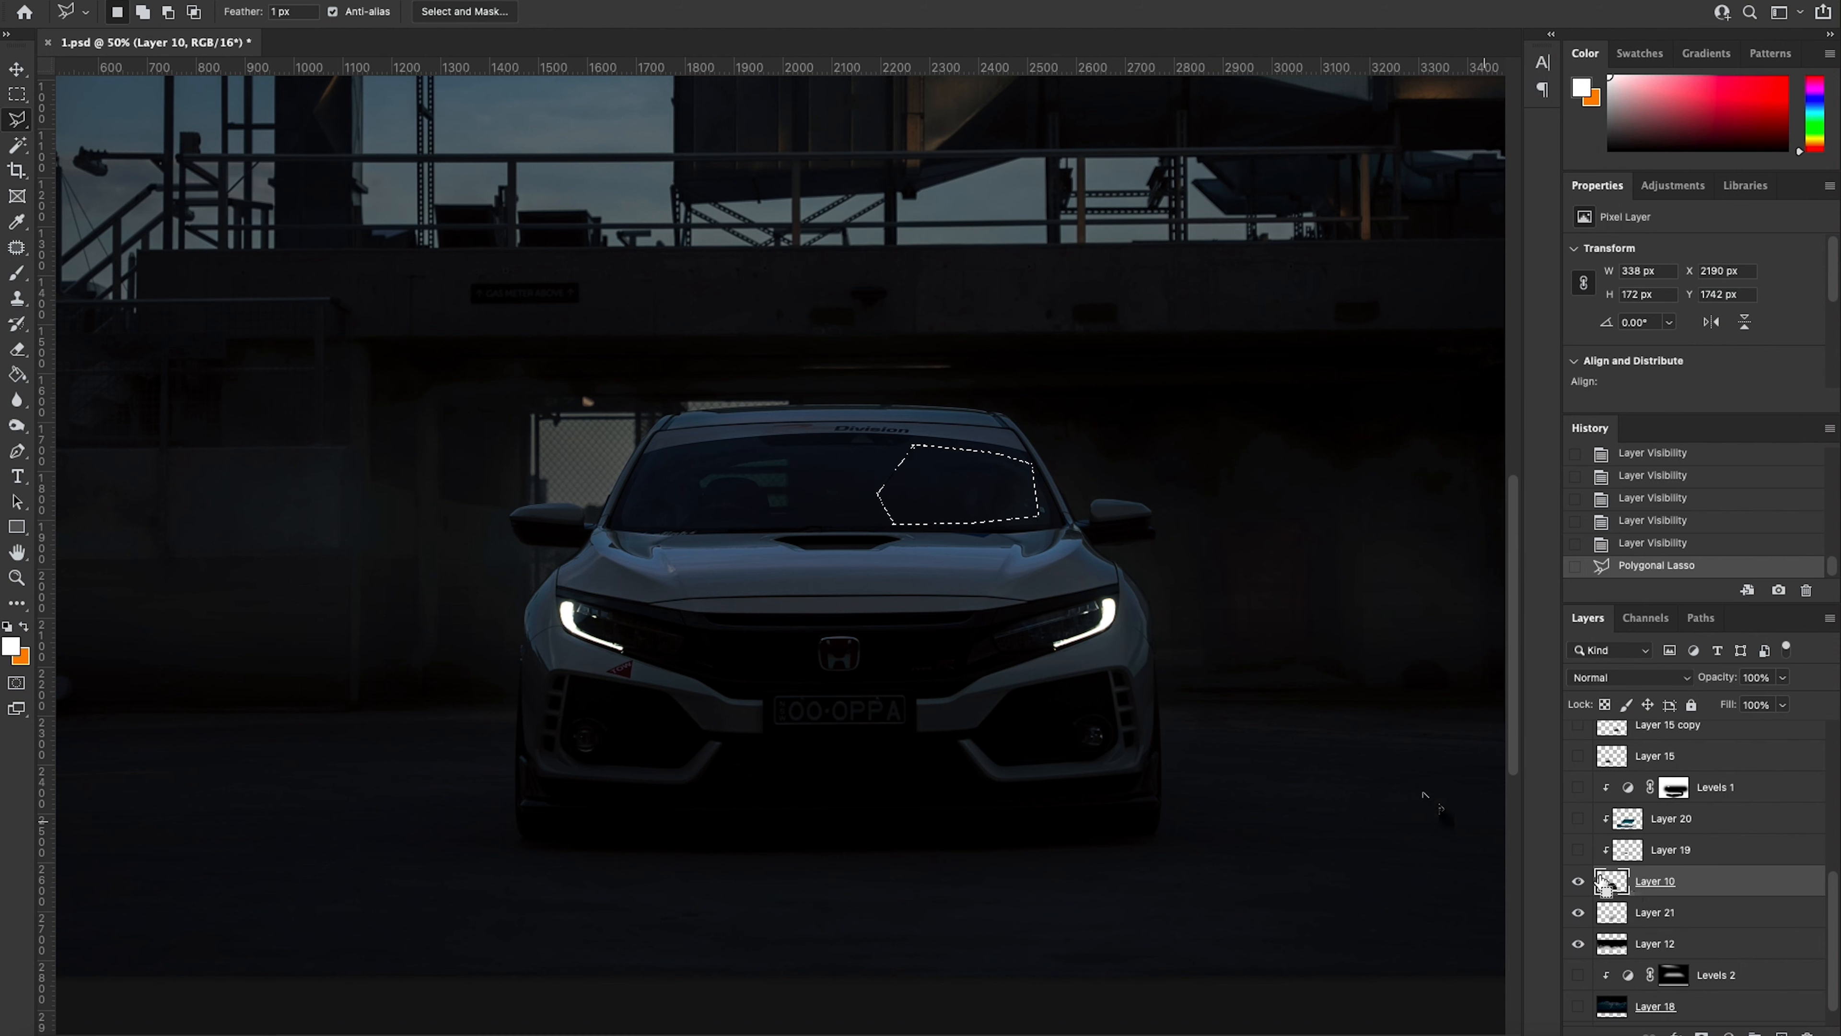
key(super+c)
key(super+v)
Step: Move the pasted glass patch to the left half of the windscreen, flip it horizontally, and fine-tune its position
key(v)
drag(885, 494, 846, 491)
click(170, 0)
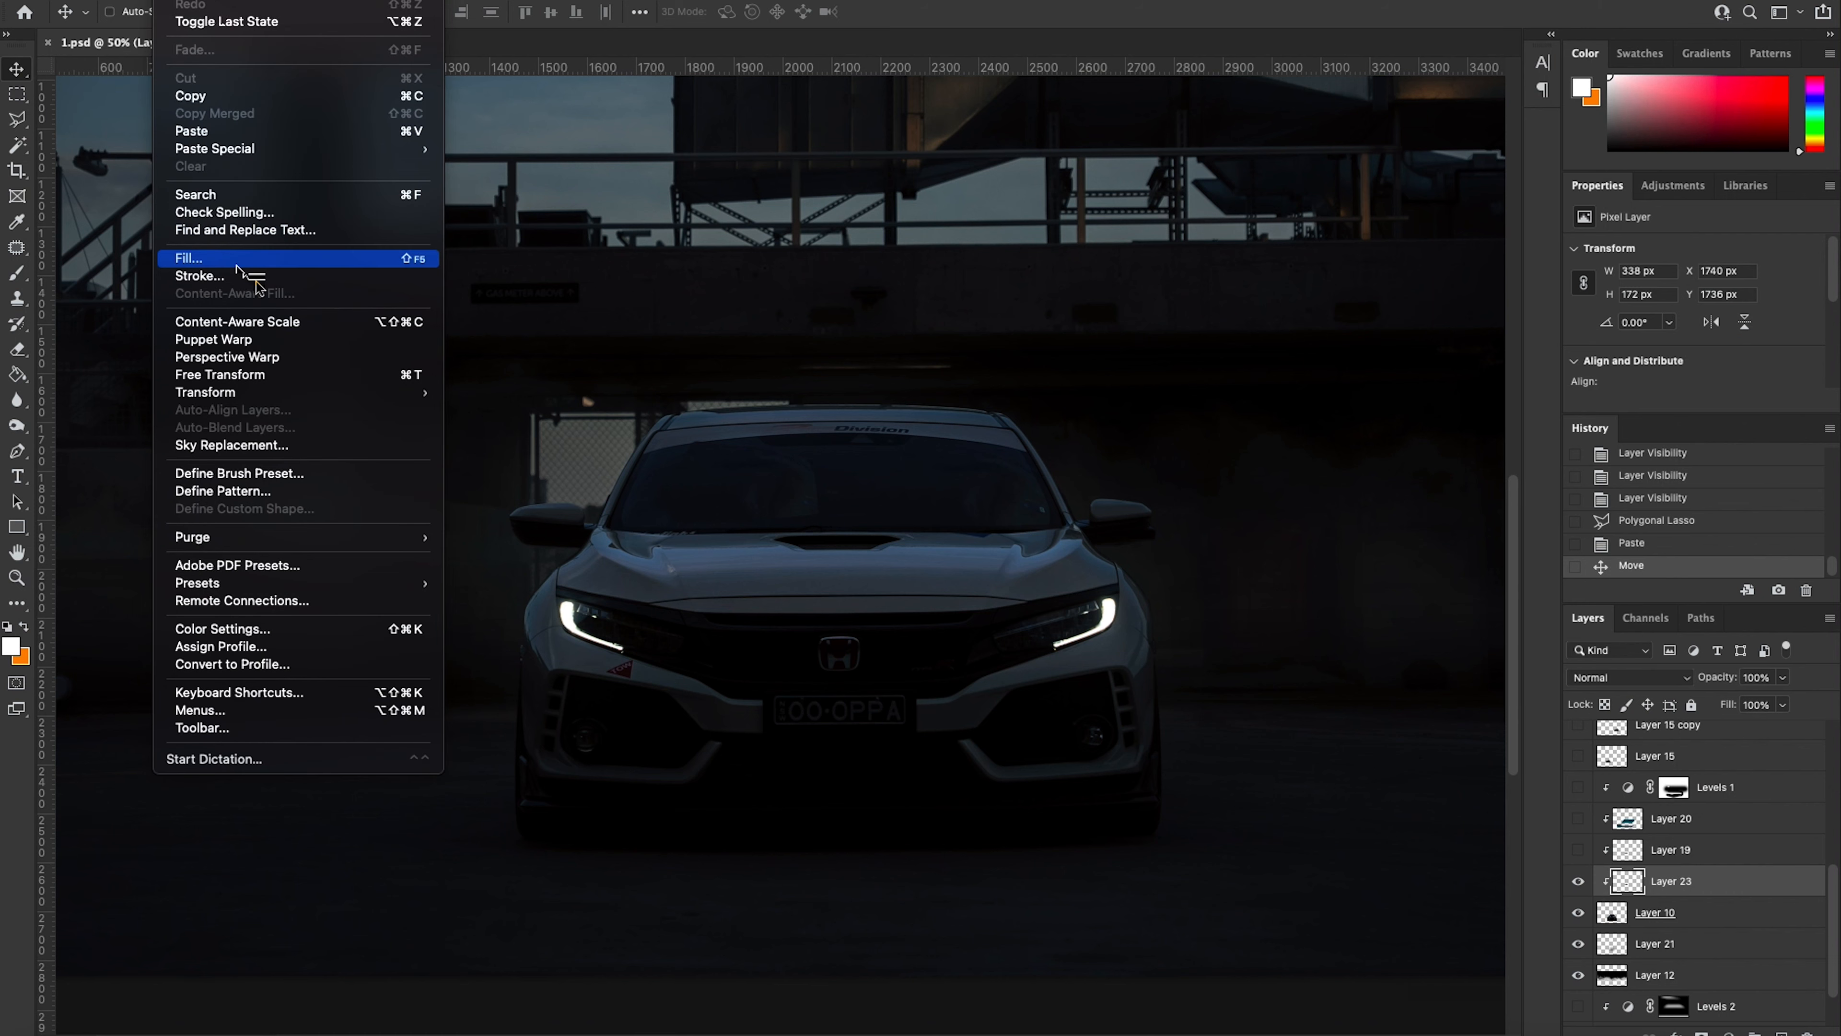
mouse_move(297, 392)
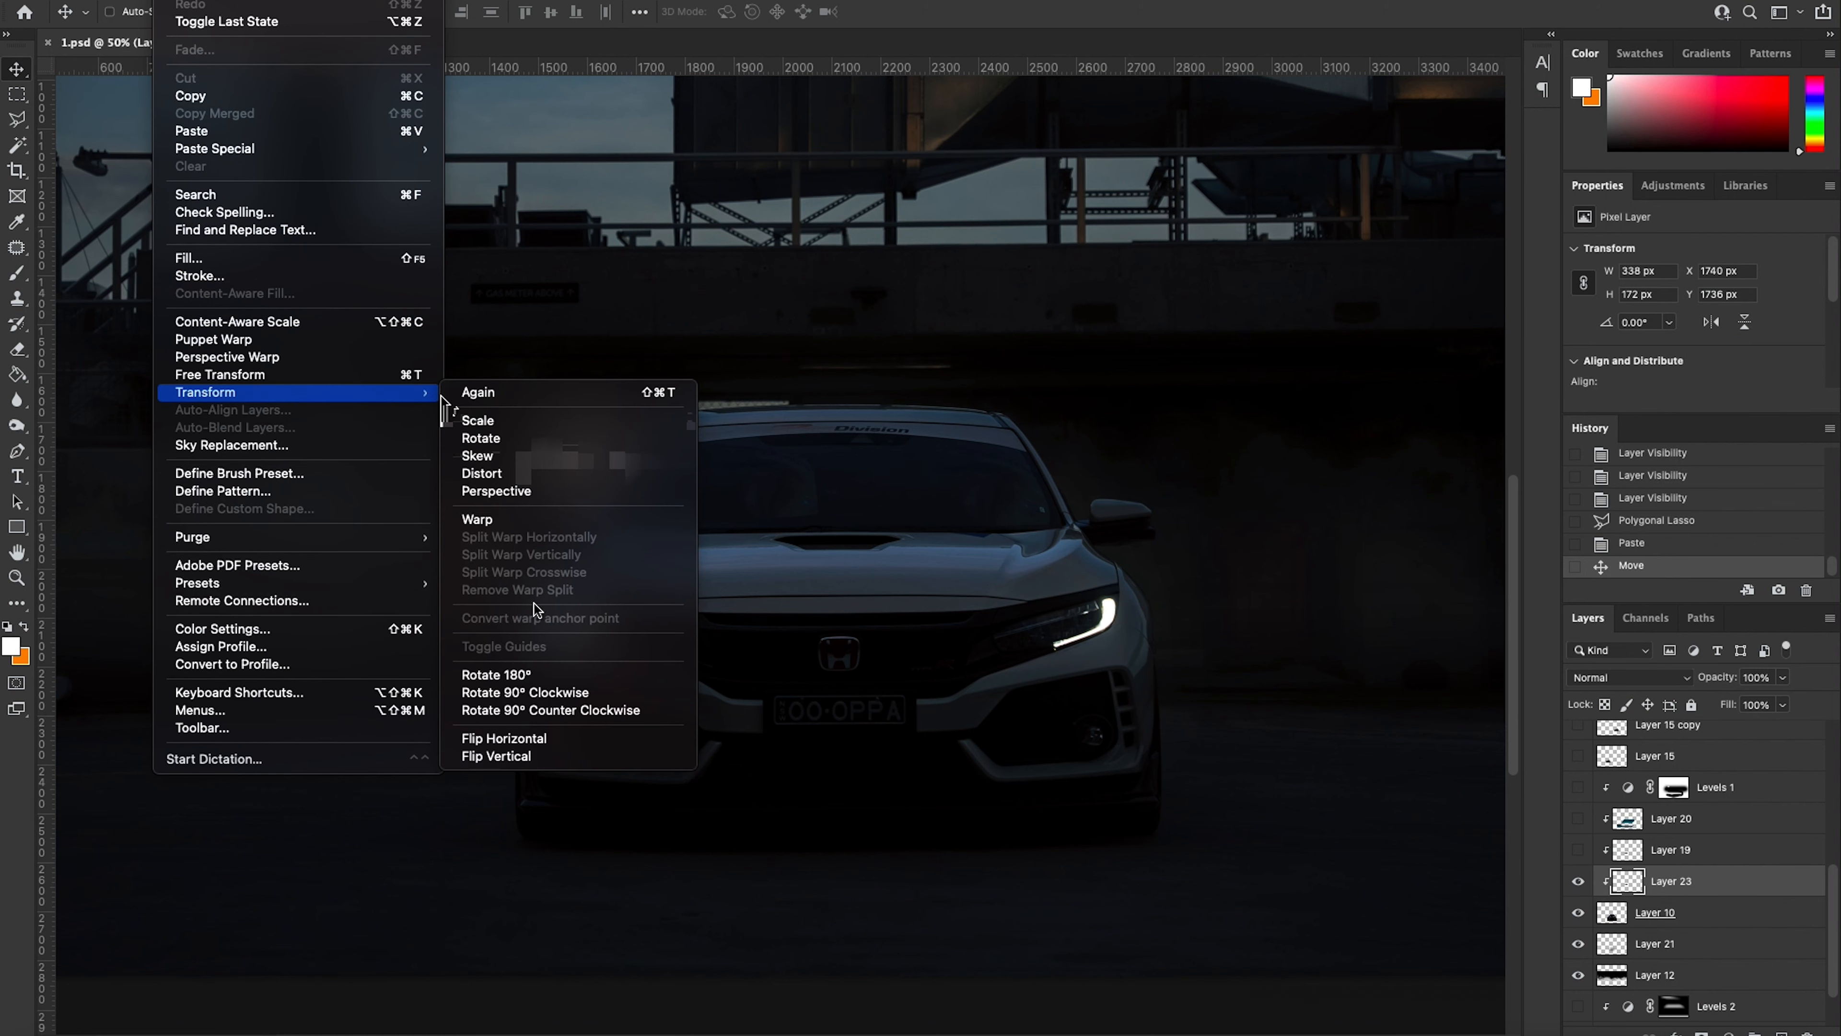
click(573, 738)
drag(754, 503, 744, 505)
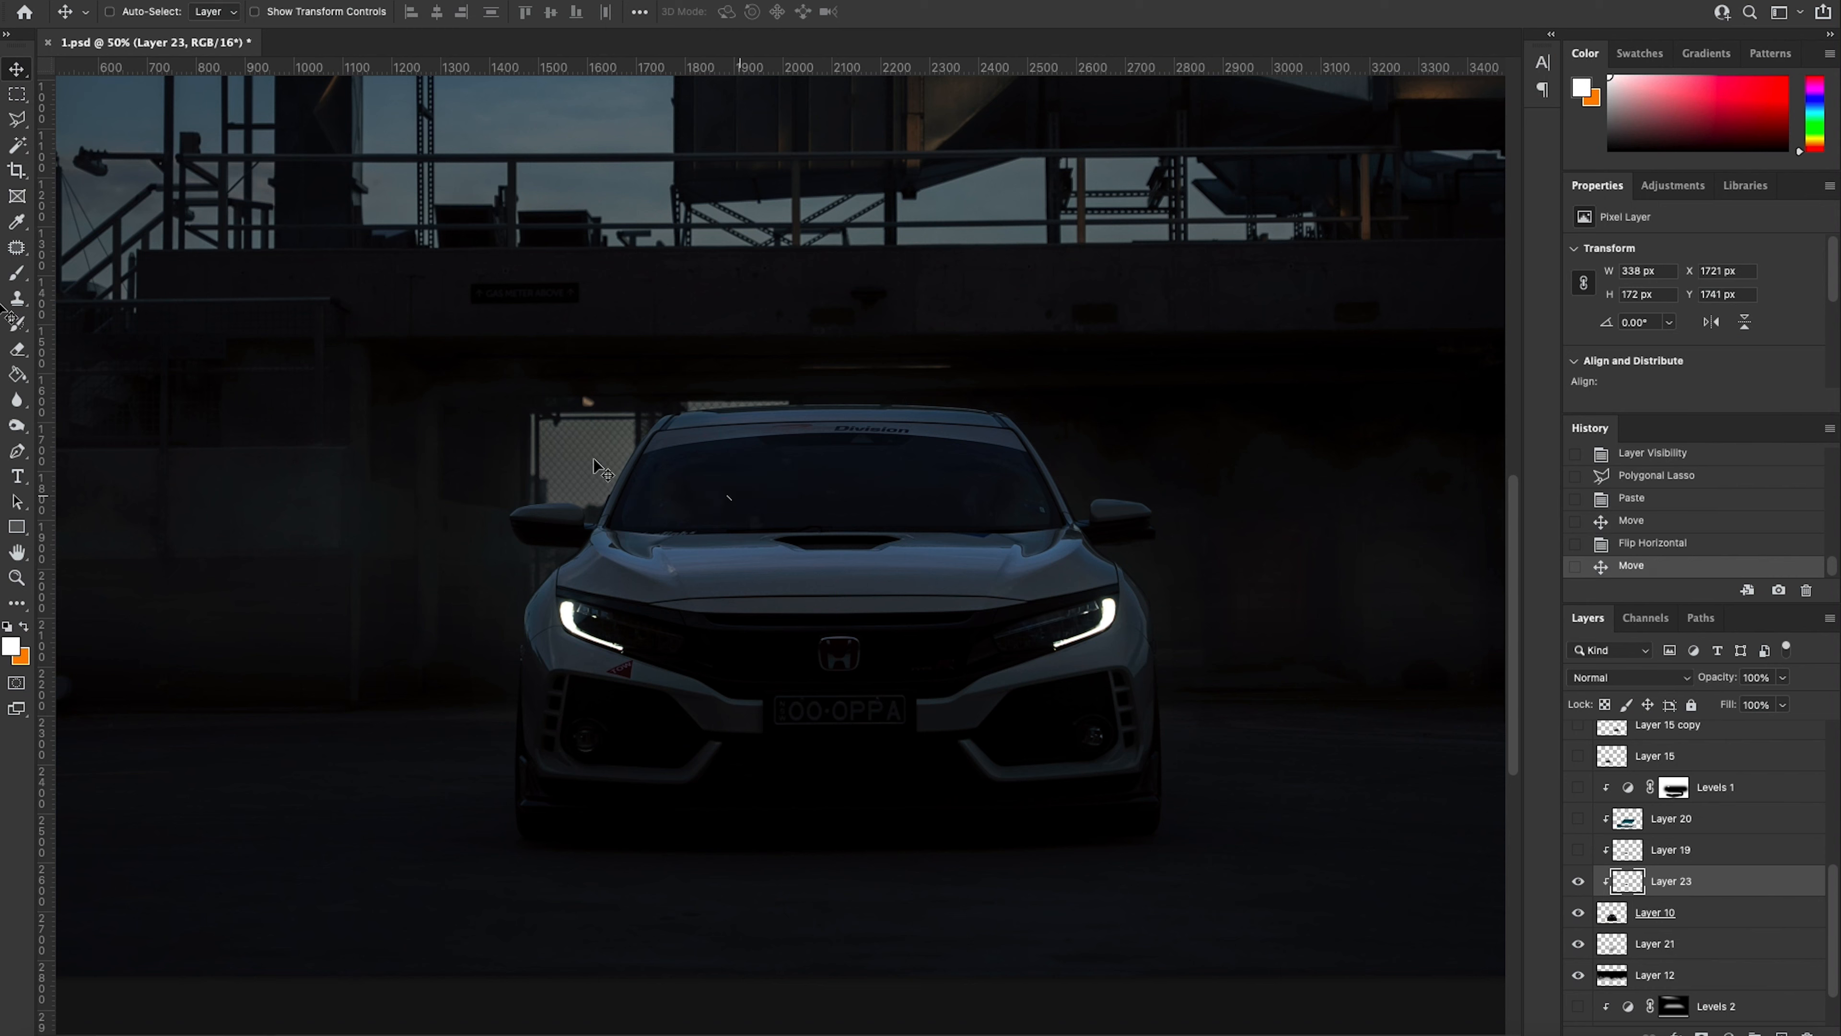
Step: Set the Eraser to a 59 px brush with 0% hardness, try erasing the glass patch's edge, and undo the stroke
click(16, 349)
right_click(801, 464)
click(940, 511)
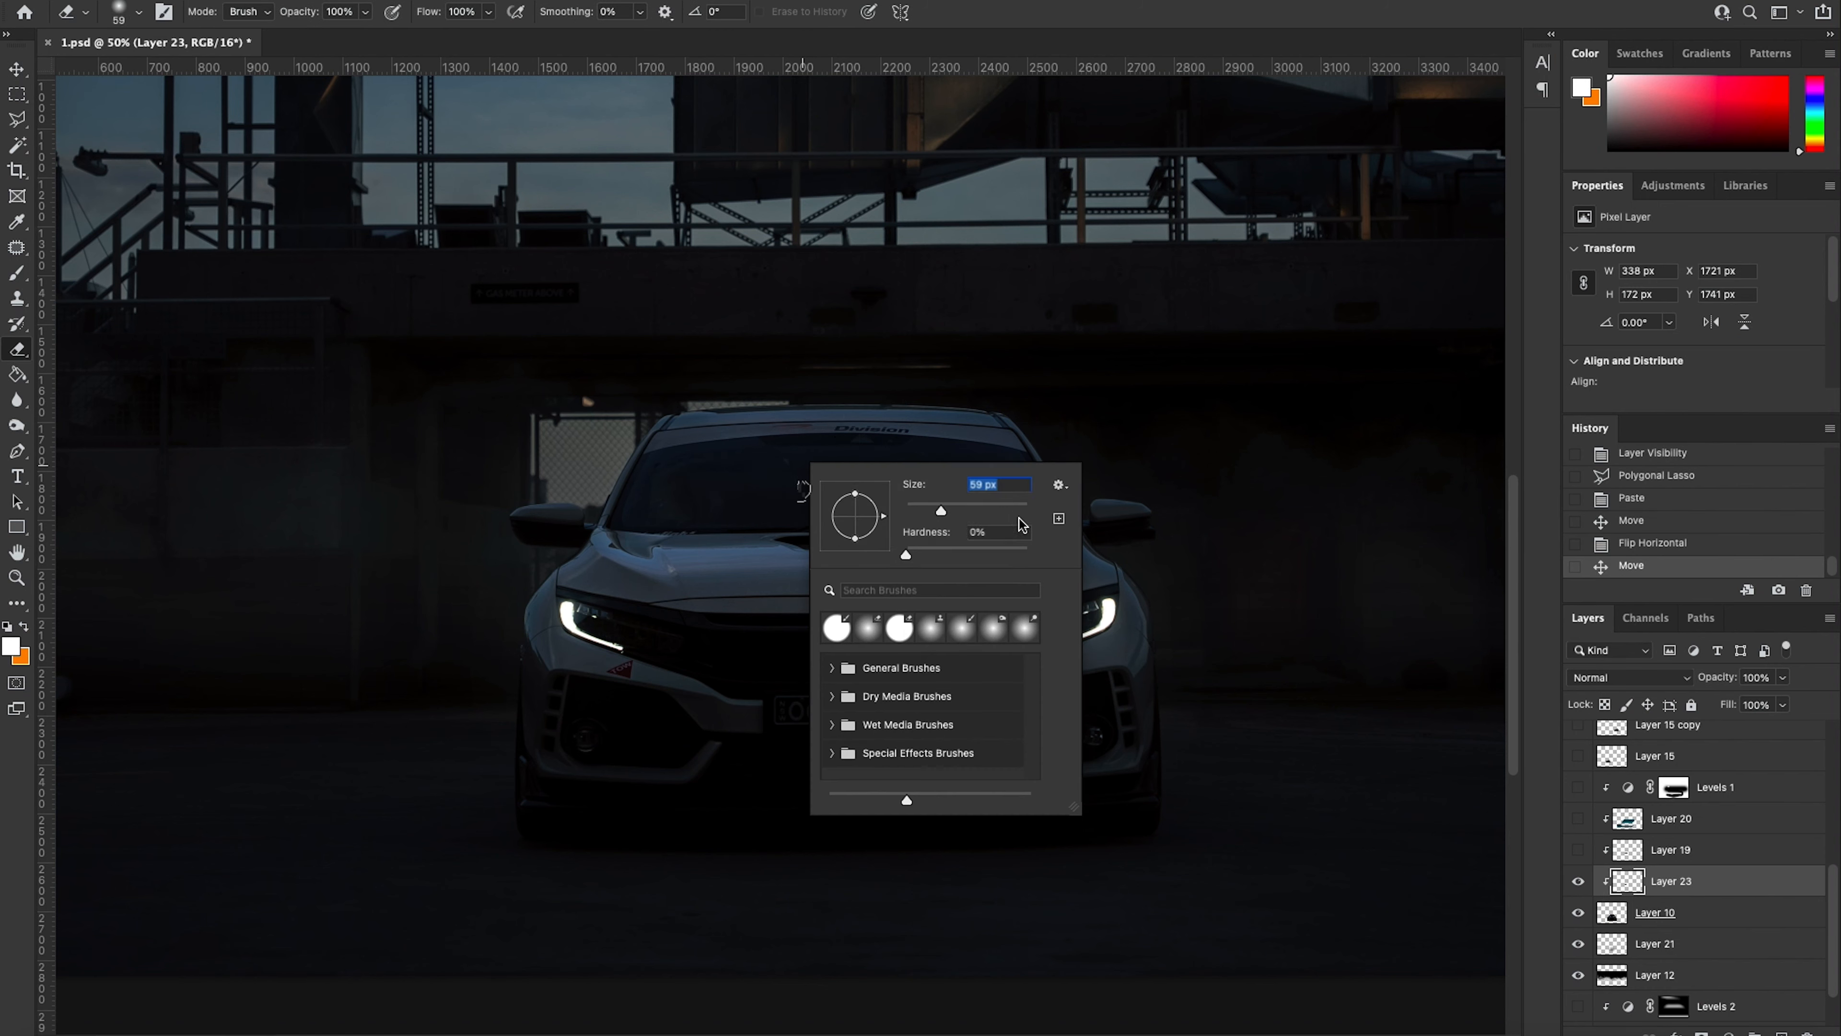
click(1099, 16)
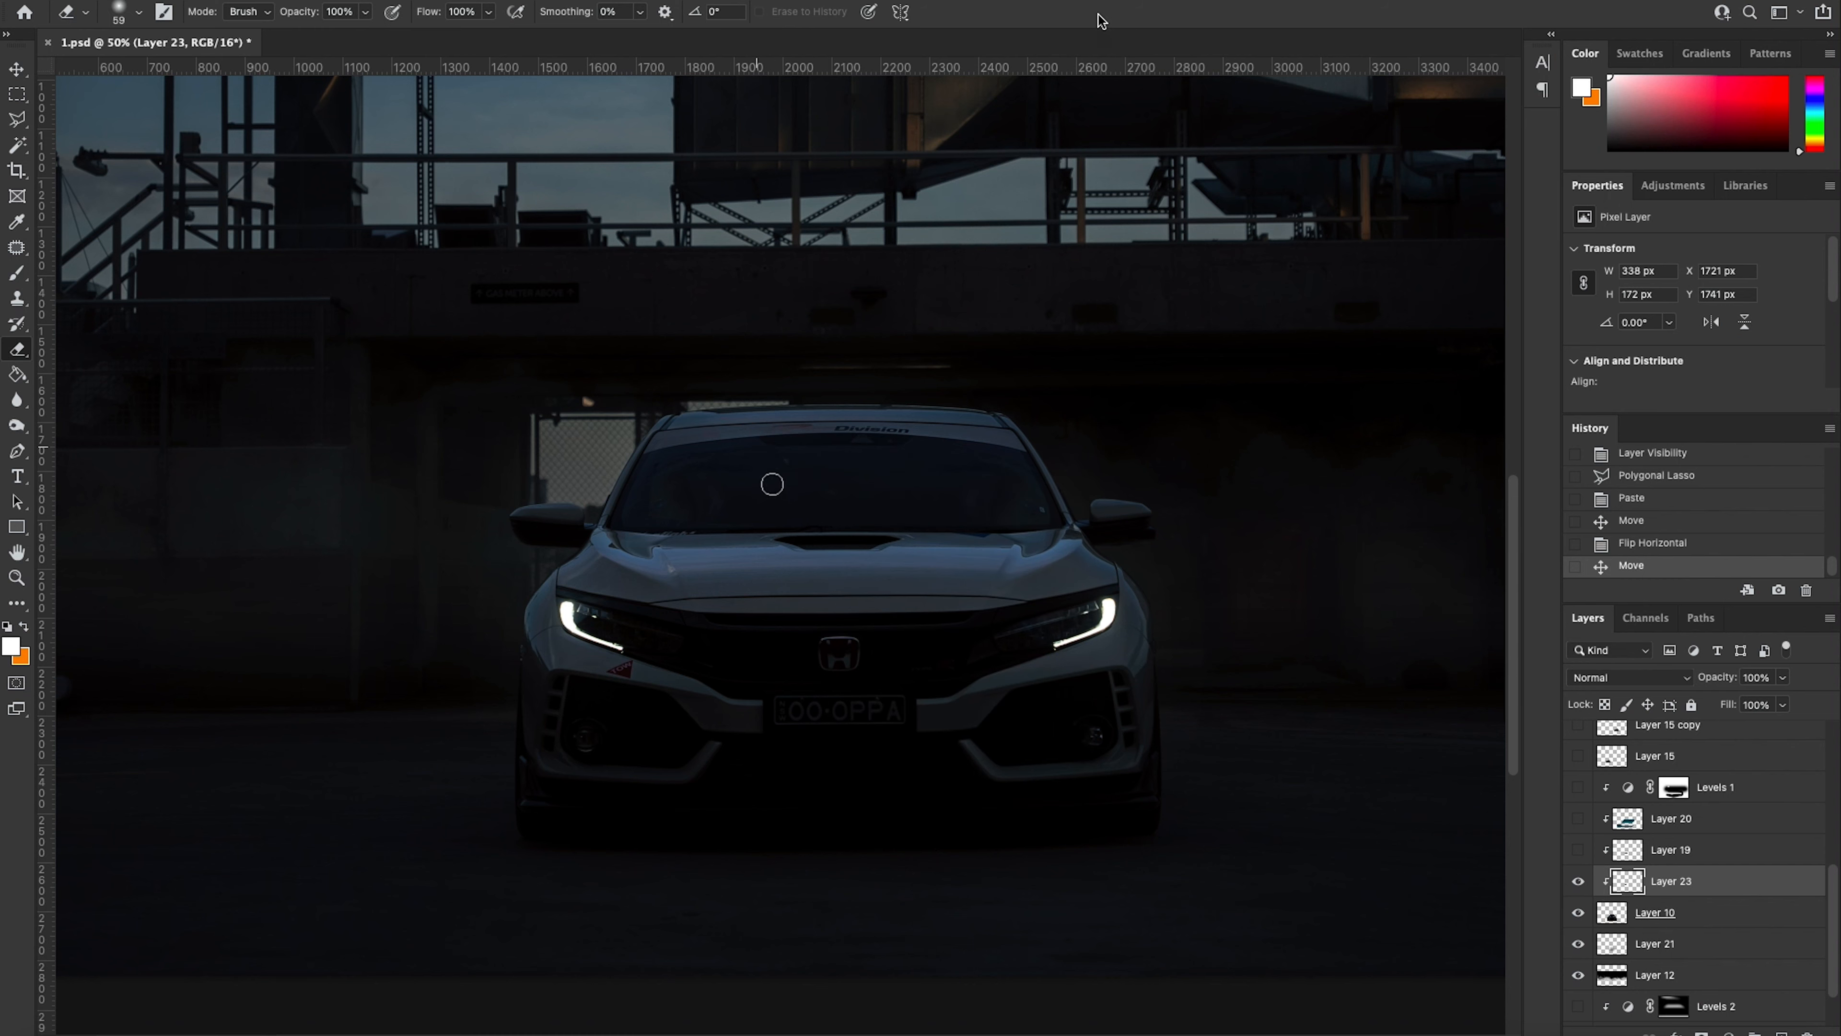
mouse_move(764, 445)
mouse_down()
mouse_move(662, 456)
mouse_move(656, 494)
mouse_up()
key(ctrl+z)
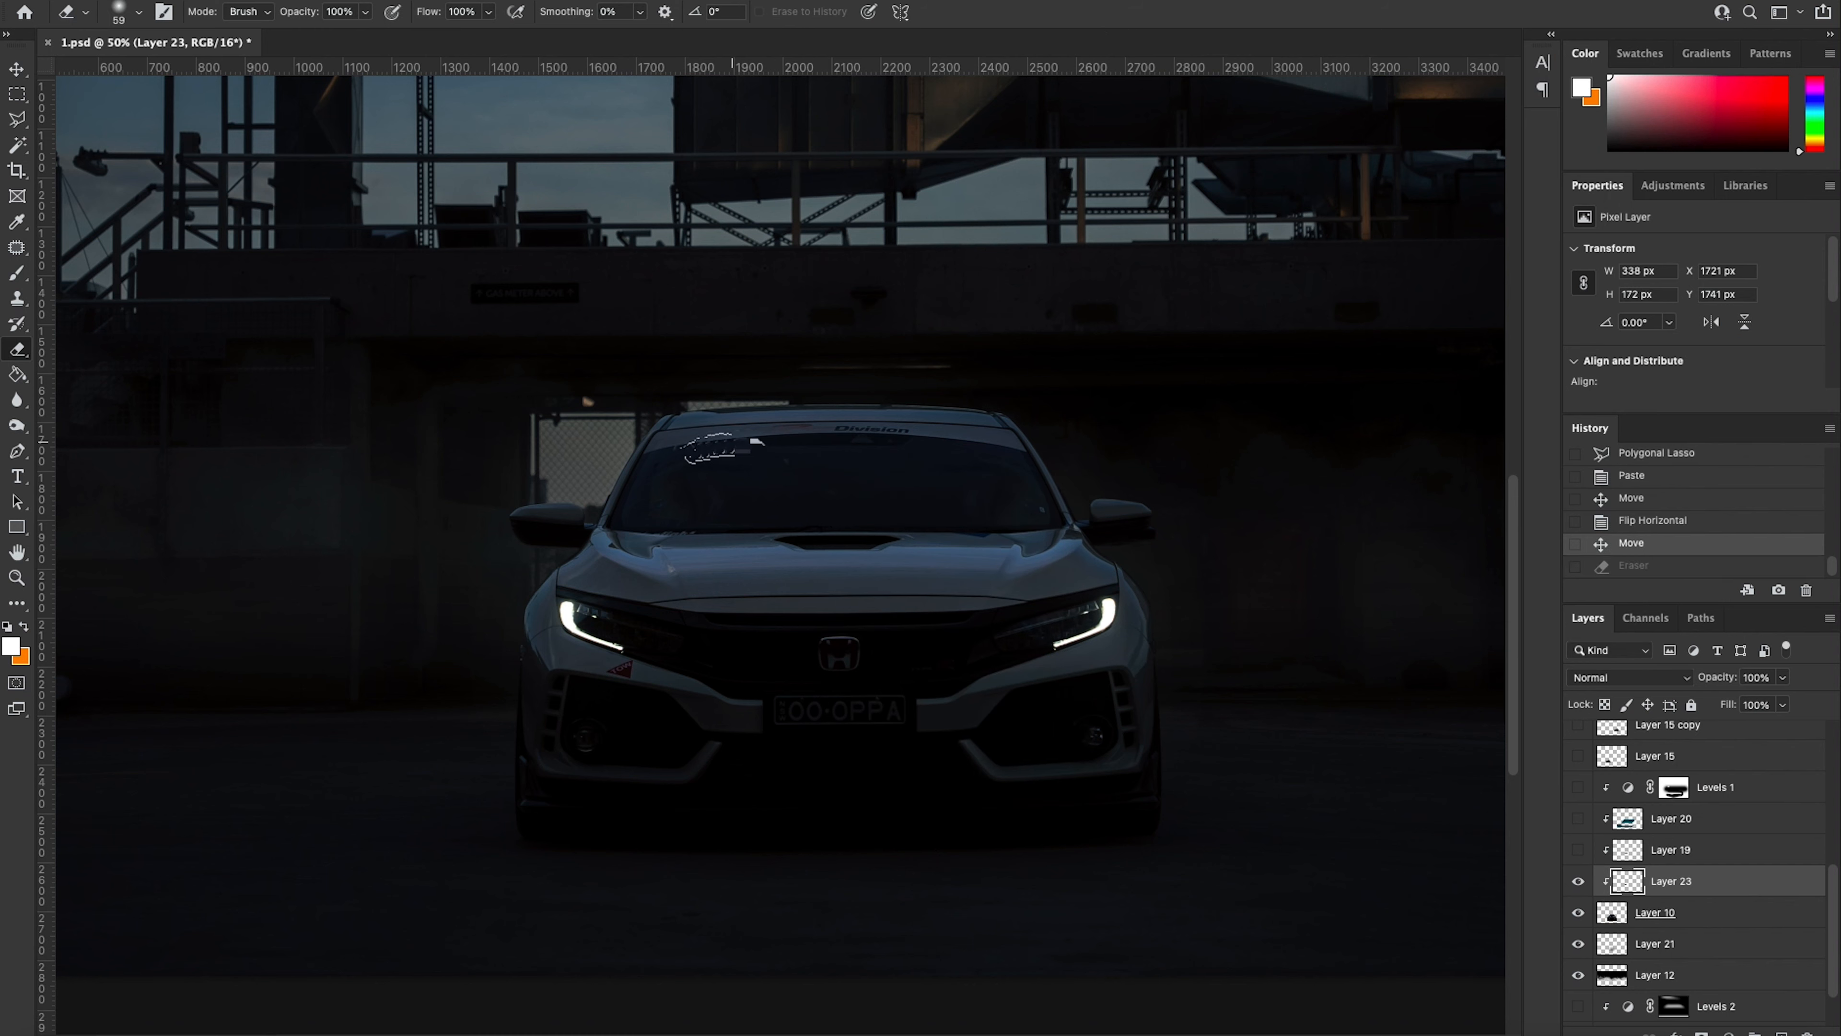
Step: Redo the eraser stroke on the windscreen patch and make Layer 15 with the dust particles visible
key(ctrl+shift+z)
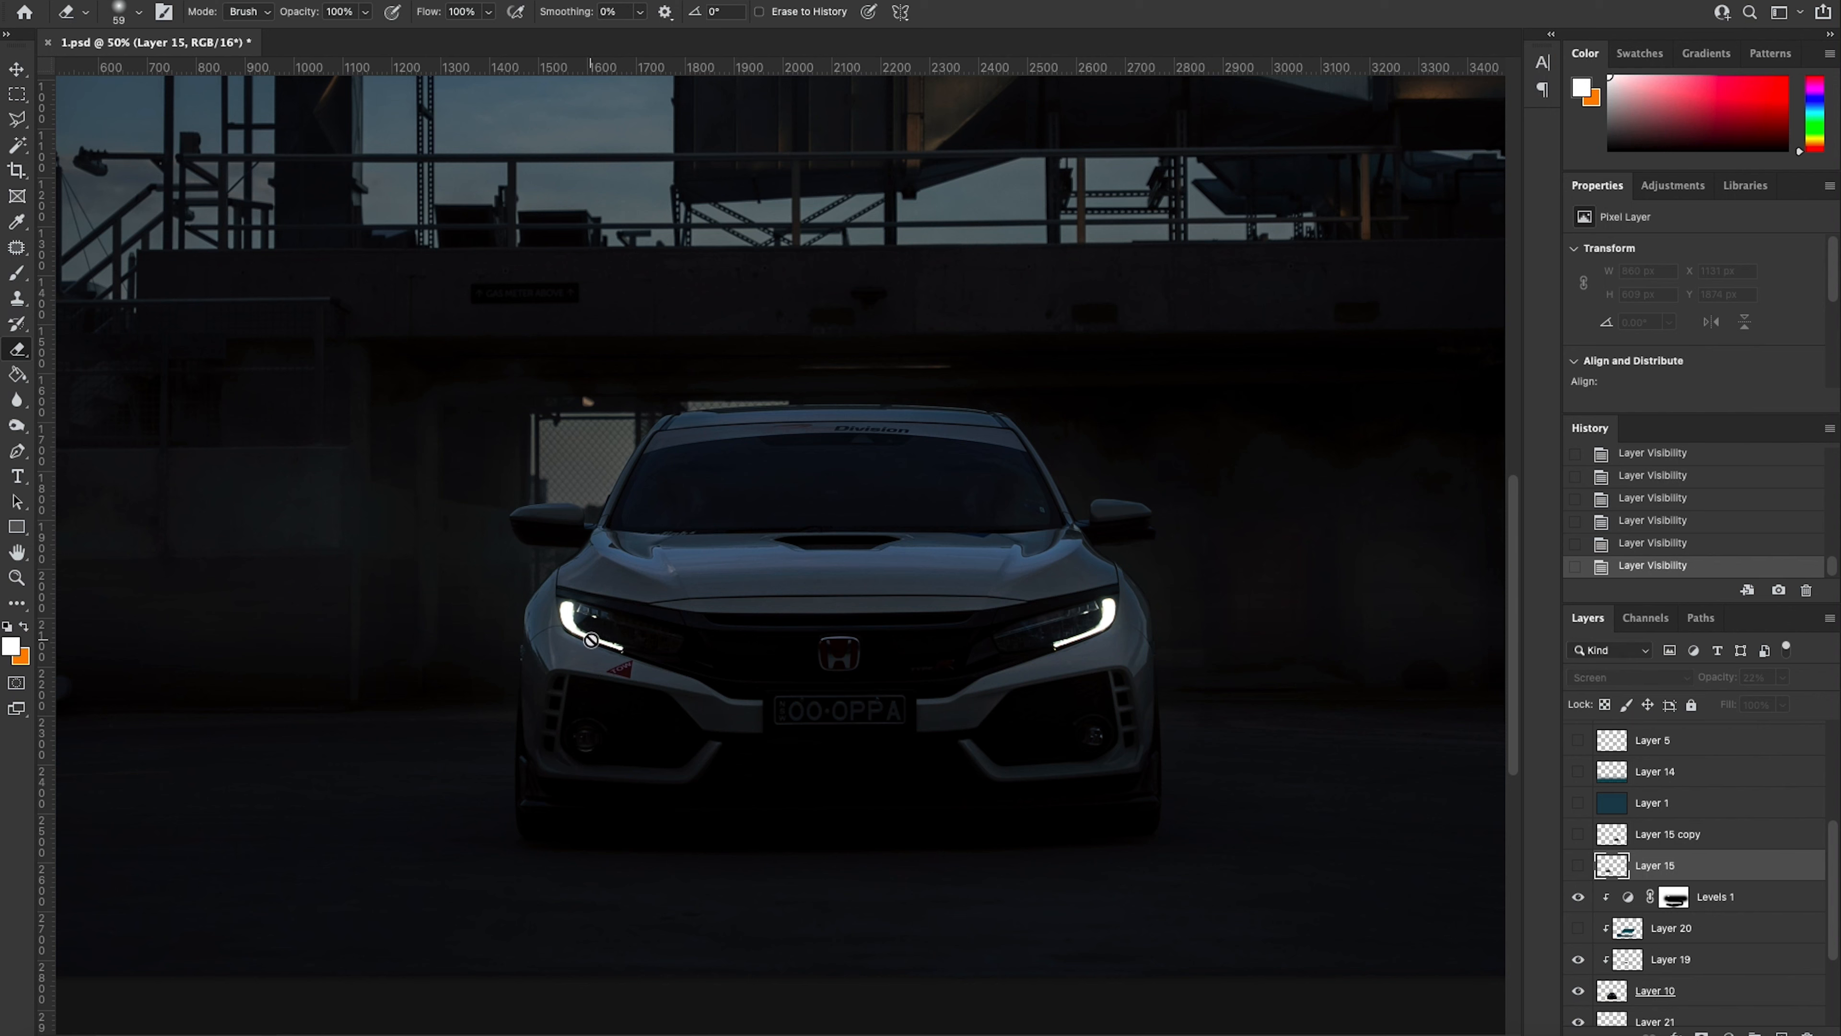
click(1578, 865)
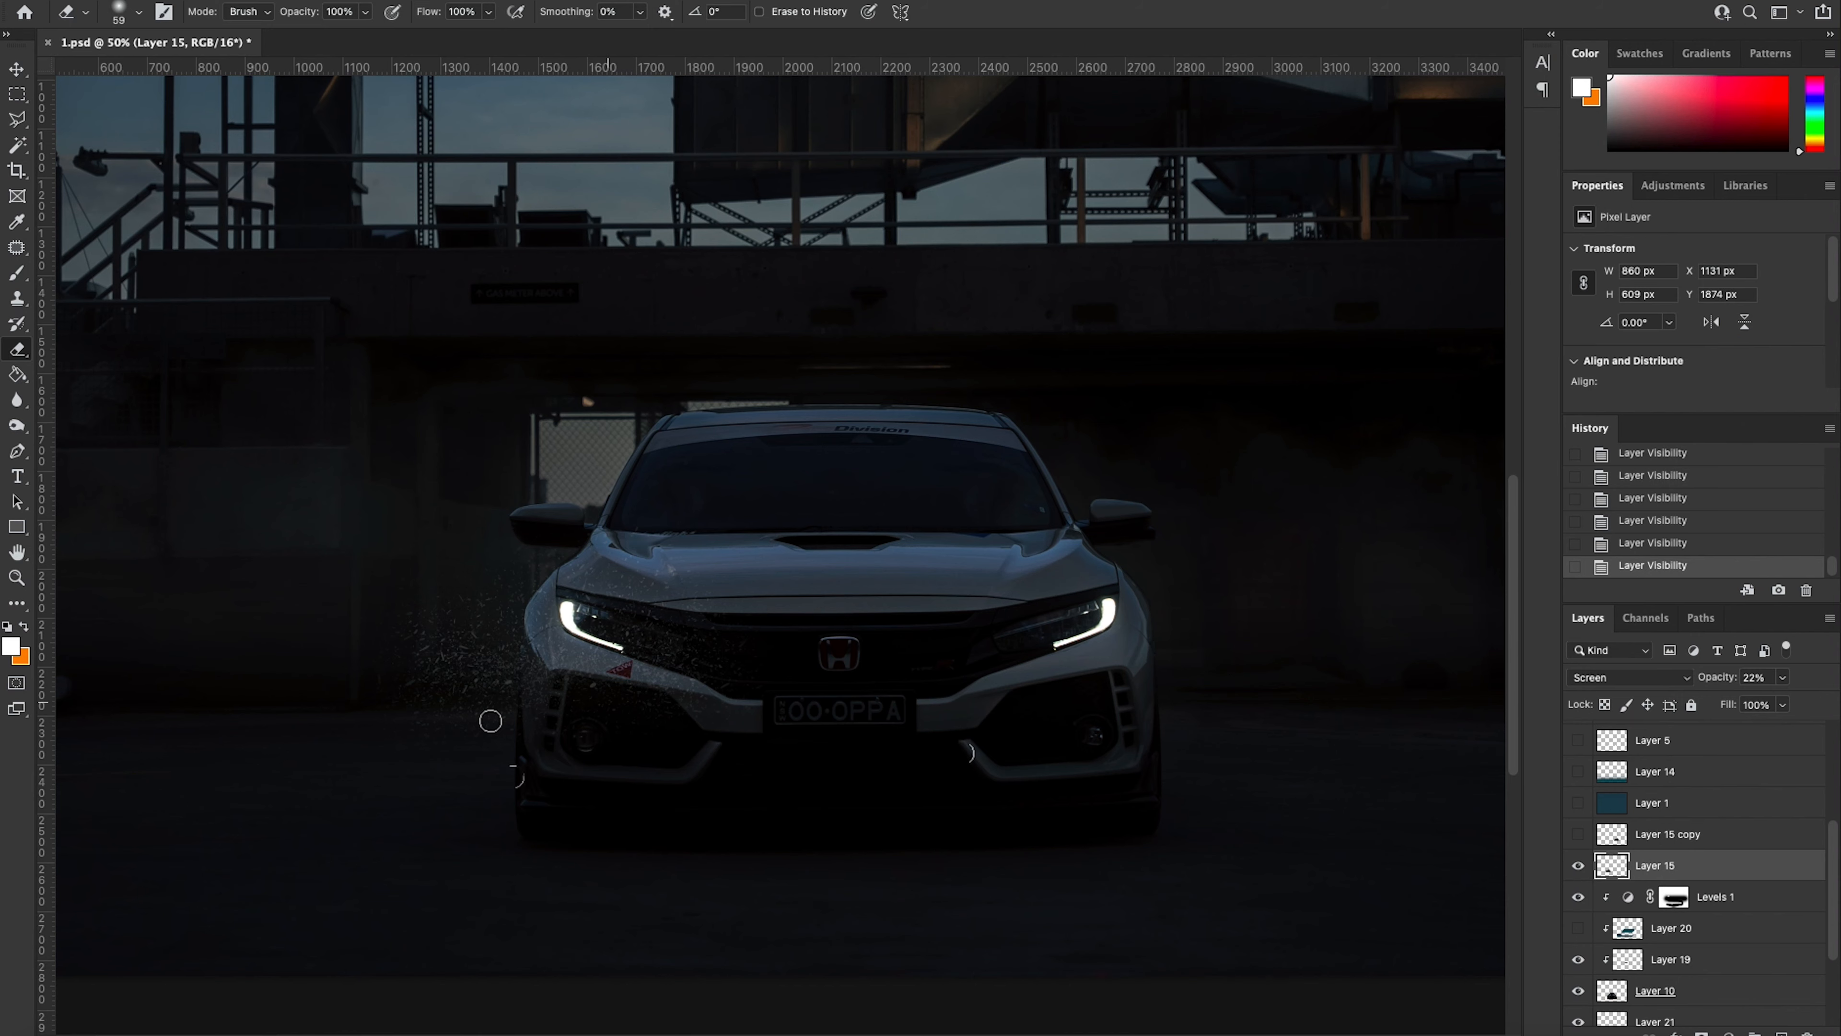
Step: Switch to Chrome, search Google Images for "dust png", browse the dust textures, and return to Photoshop
key(super+Tab)
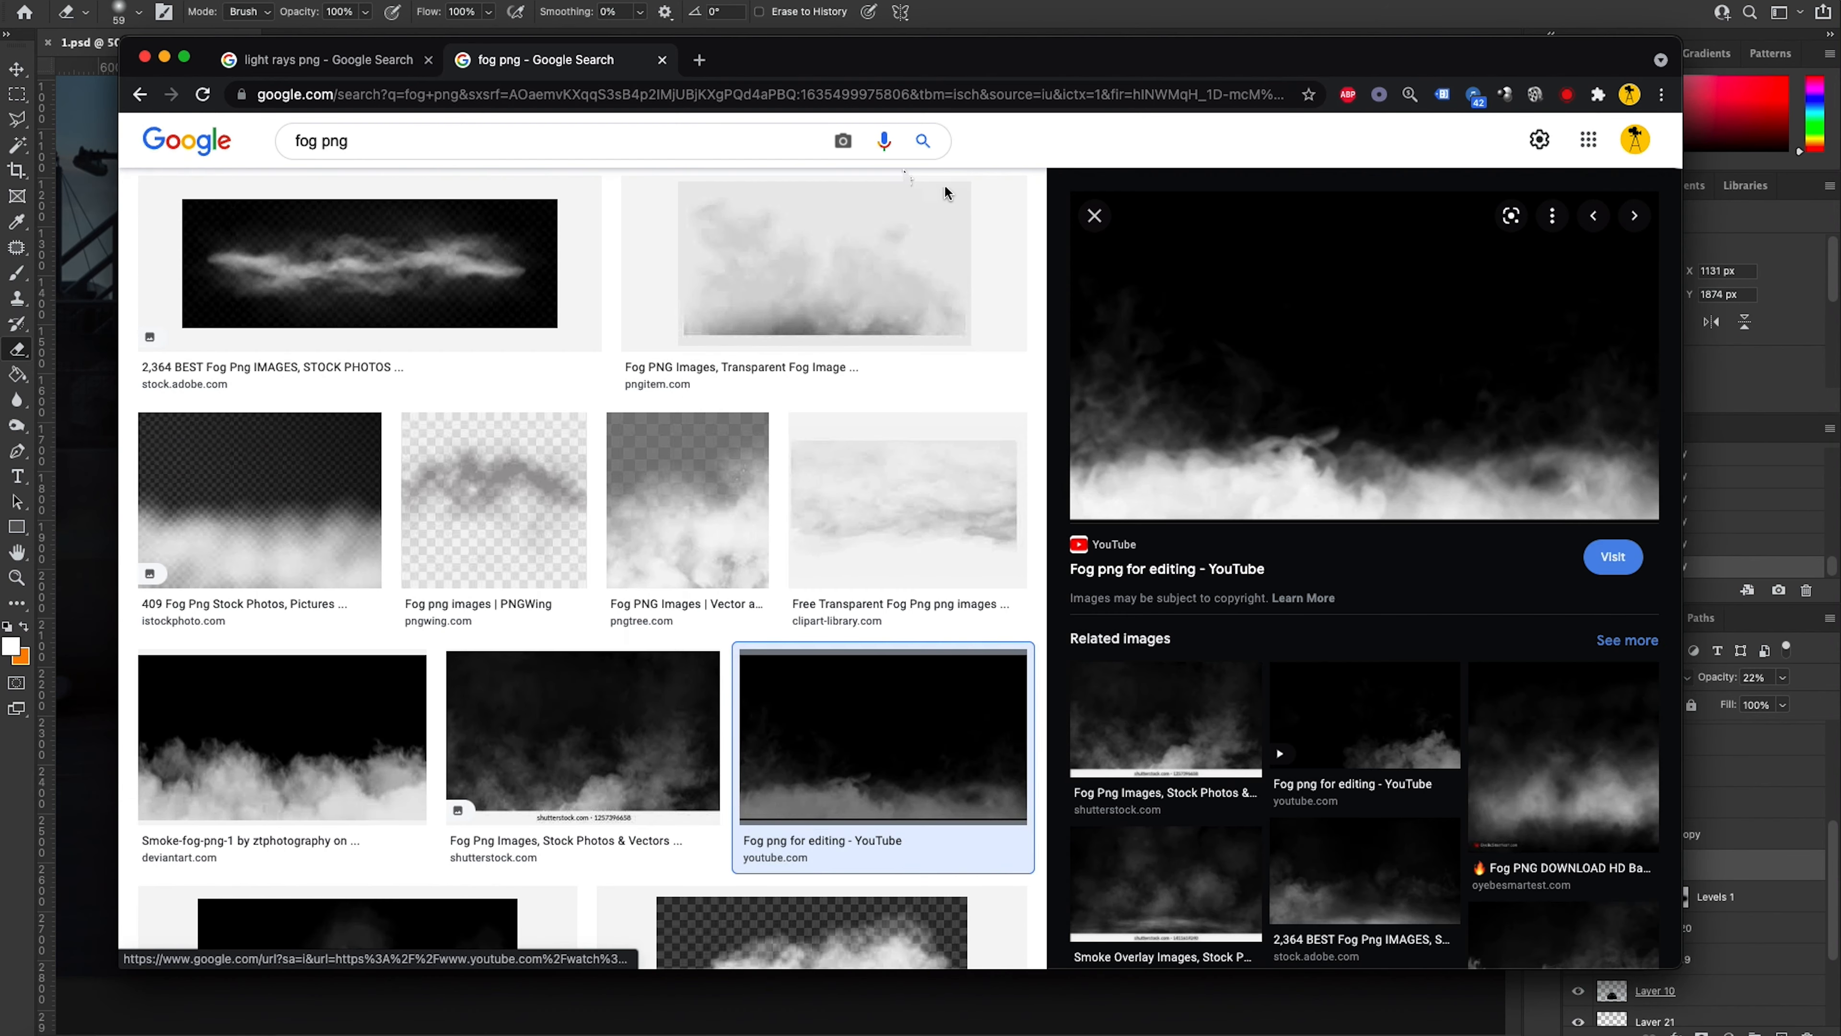
click(699, 61)
text(dust)
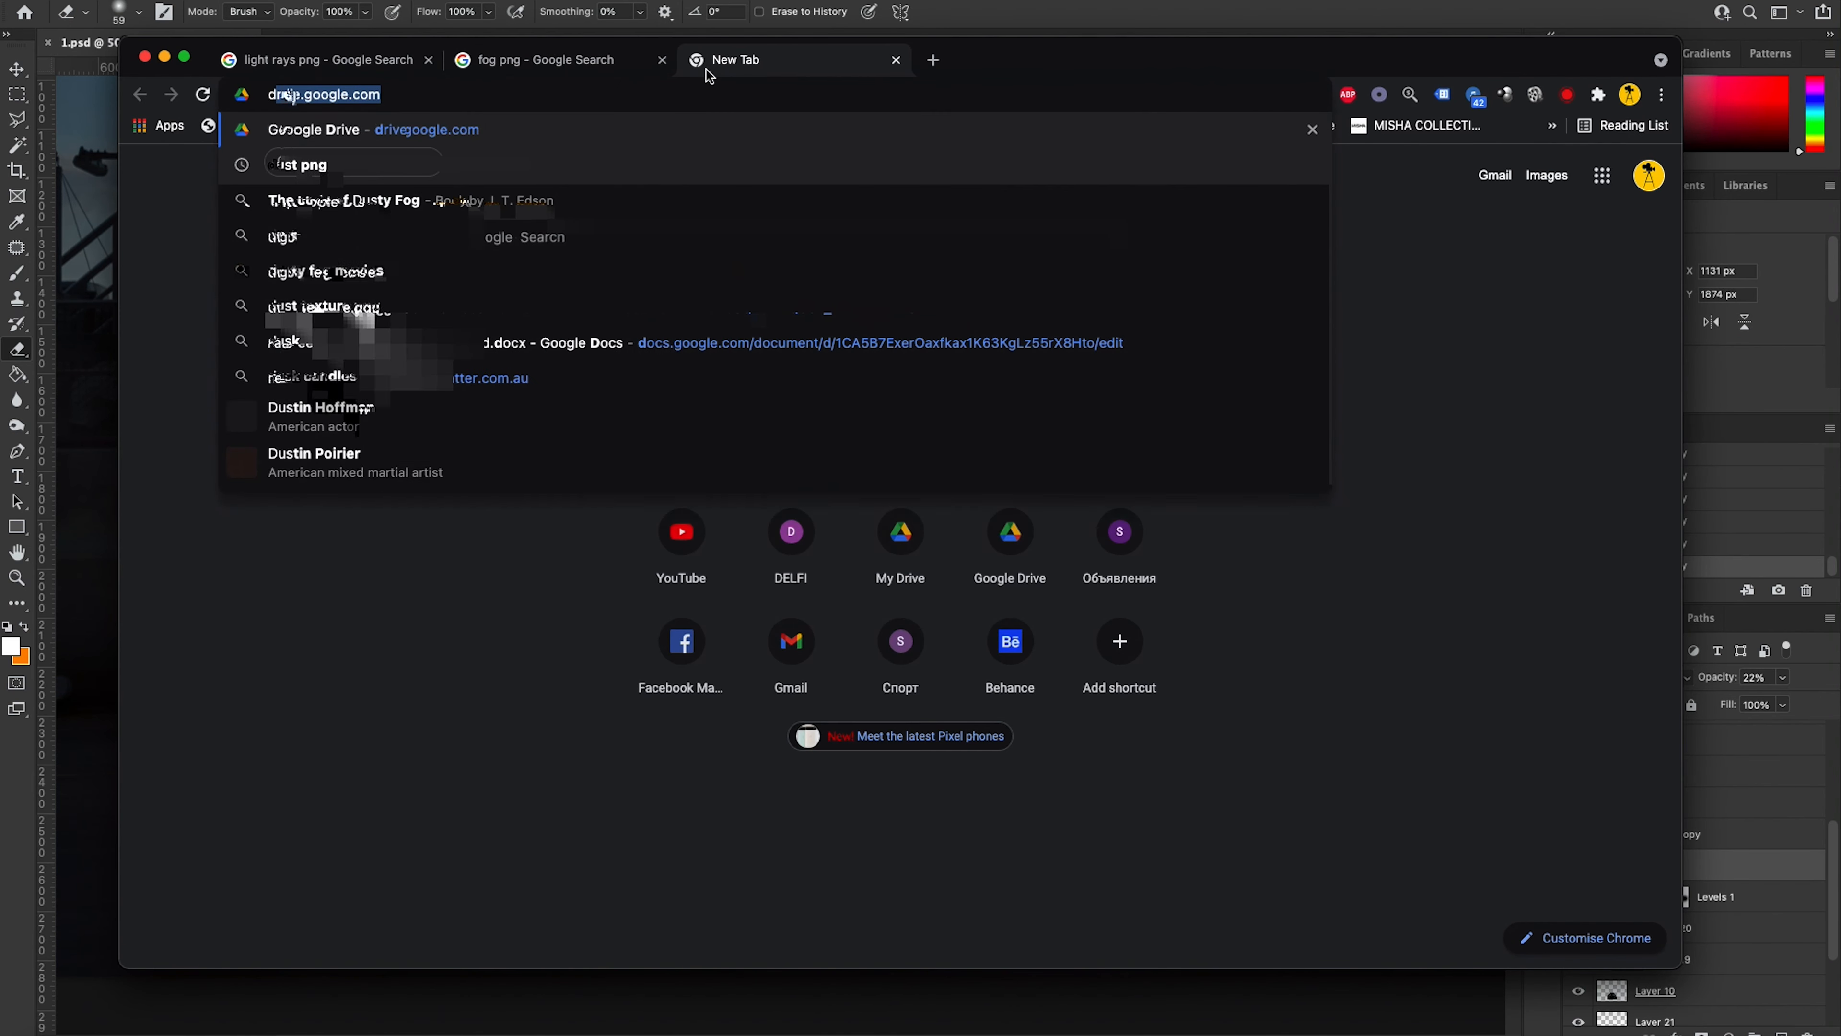
text(ng)
key(Return)
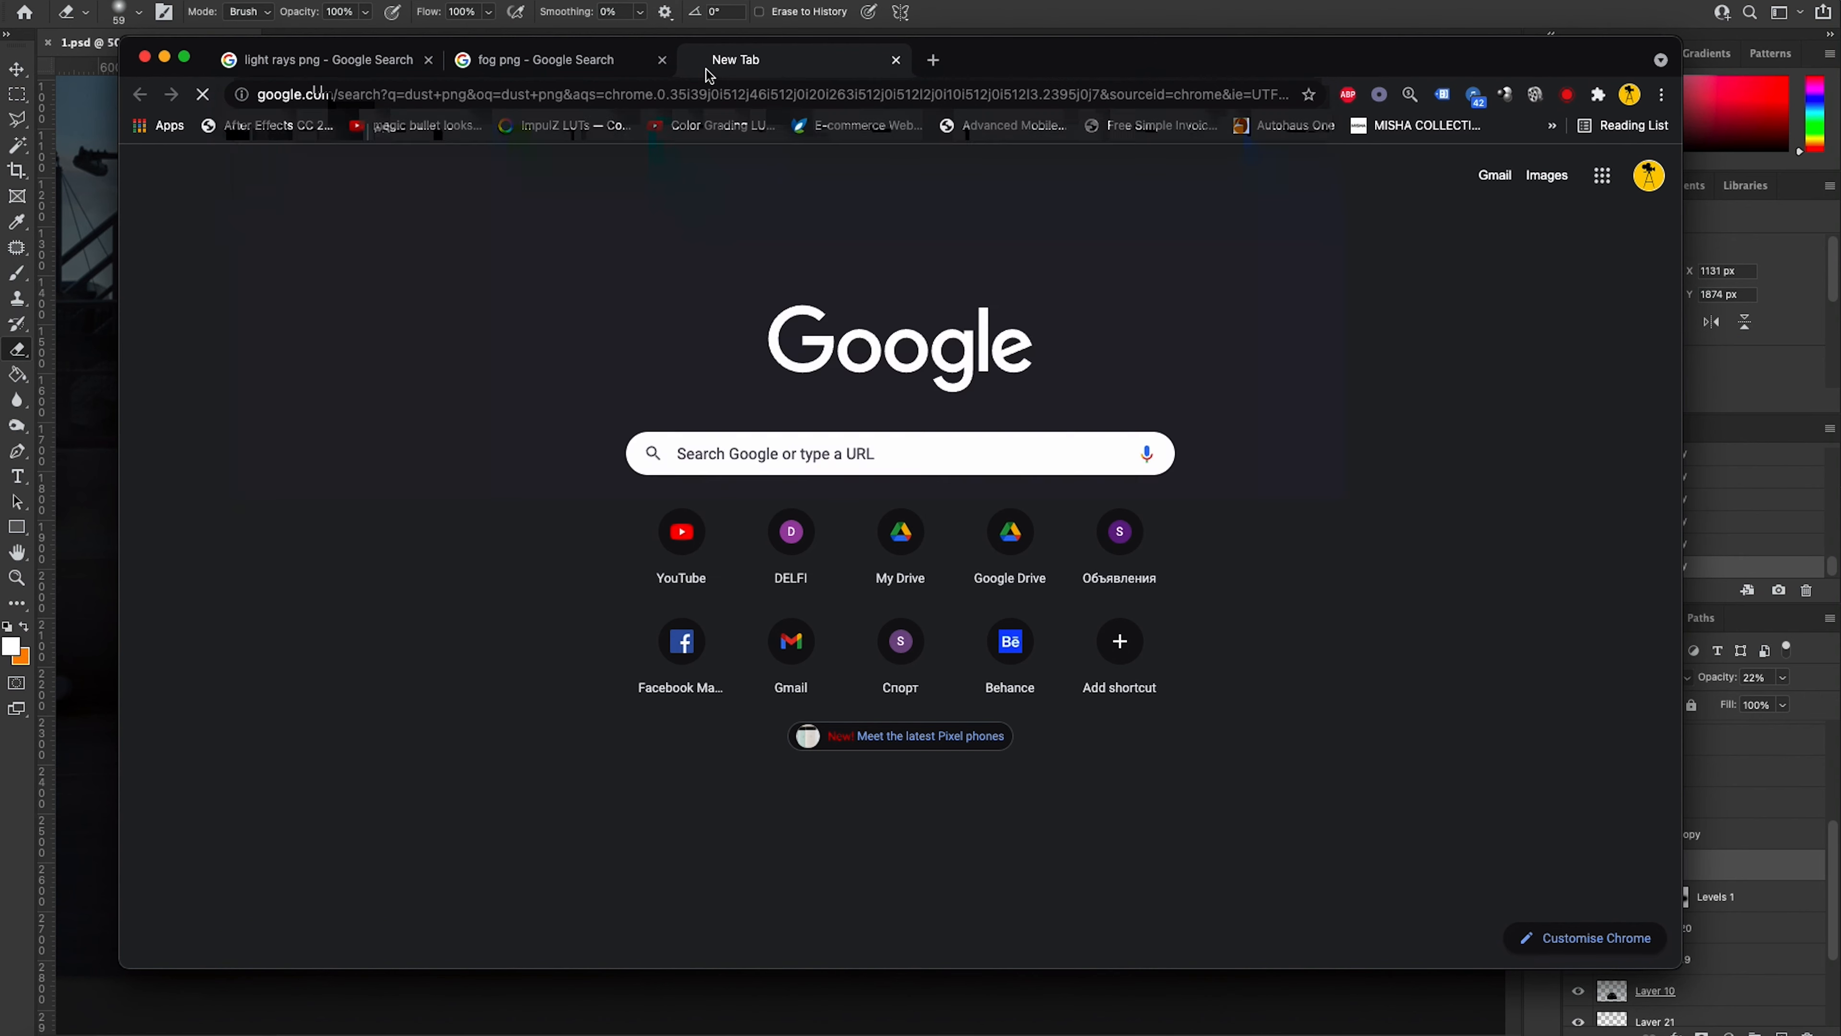
click(766, 499)
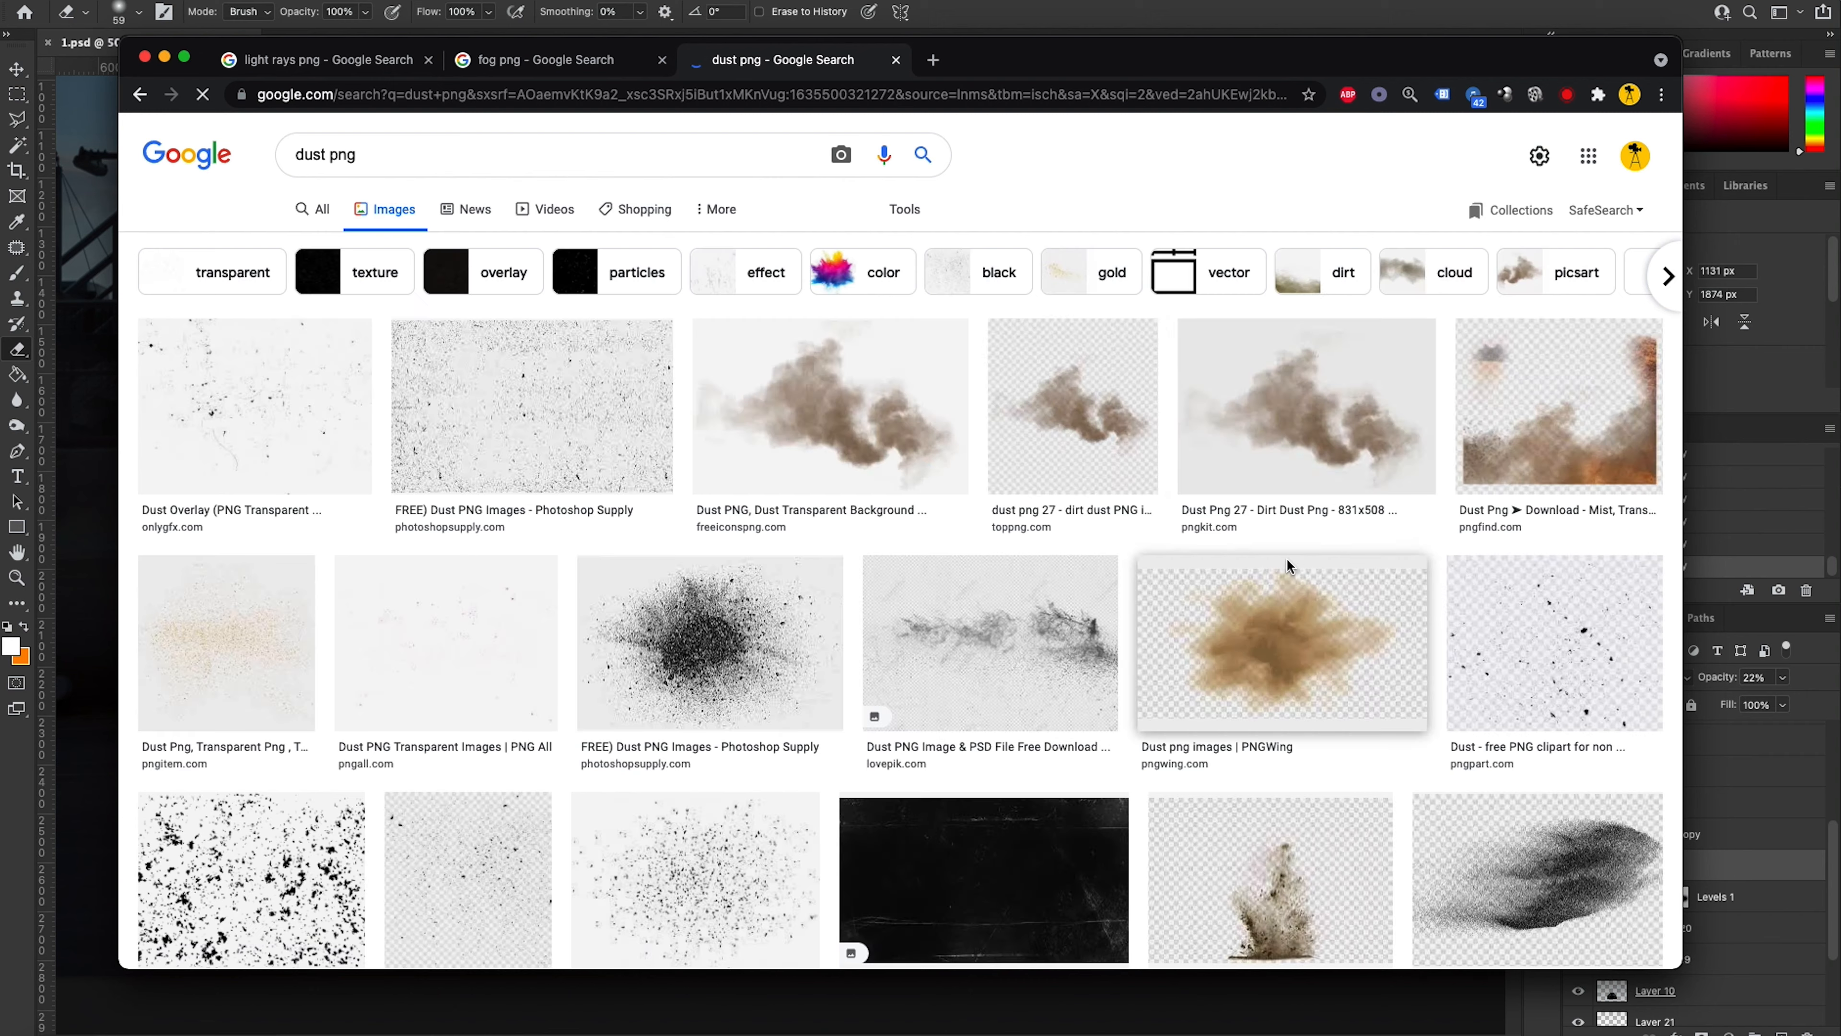
scroll(1089, 761, down, 2)
scroll(1090, 761, down, 3)
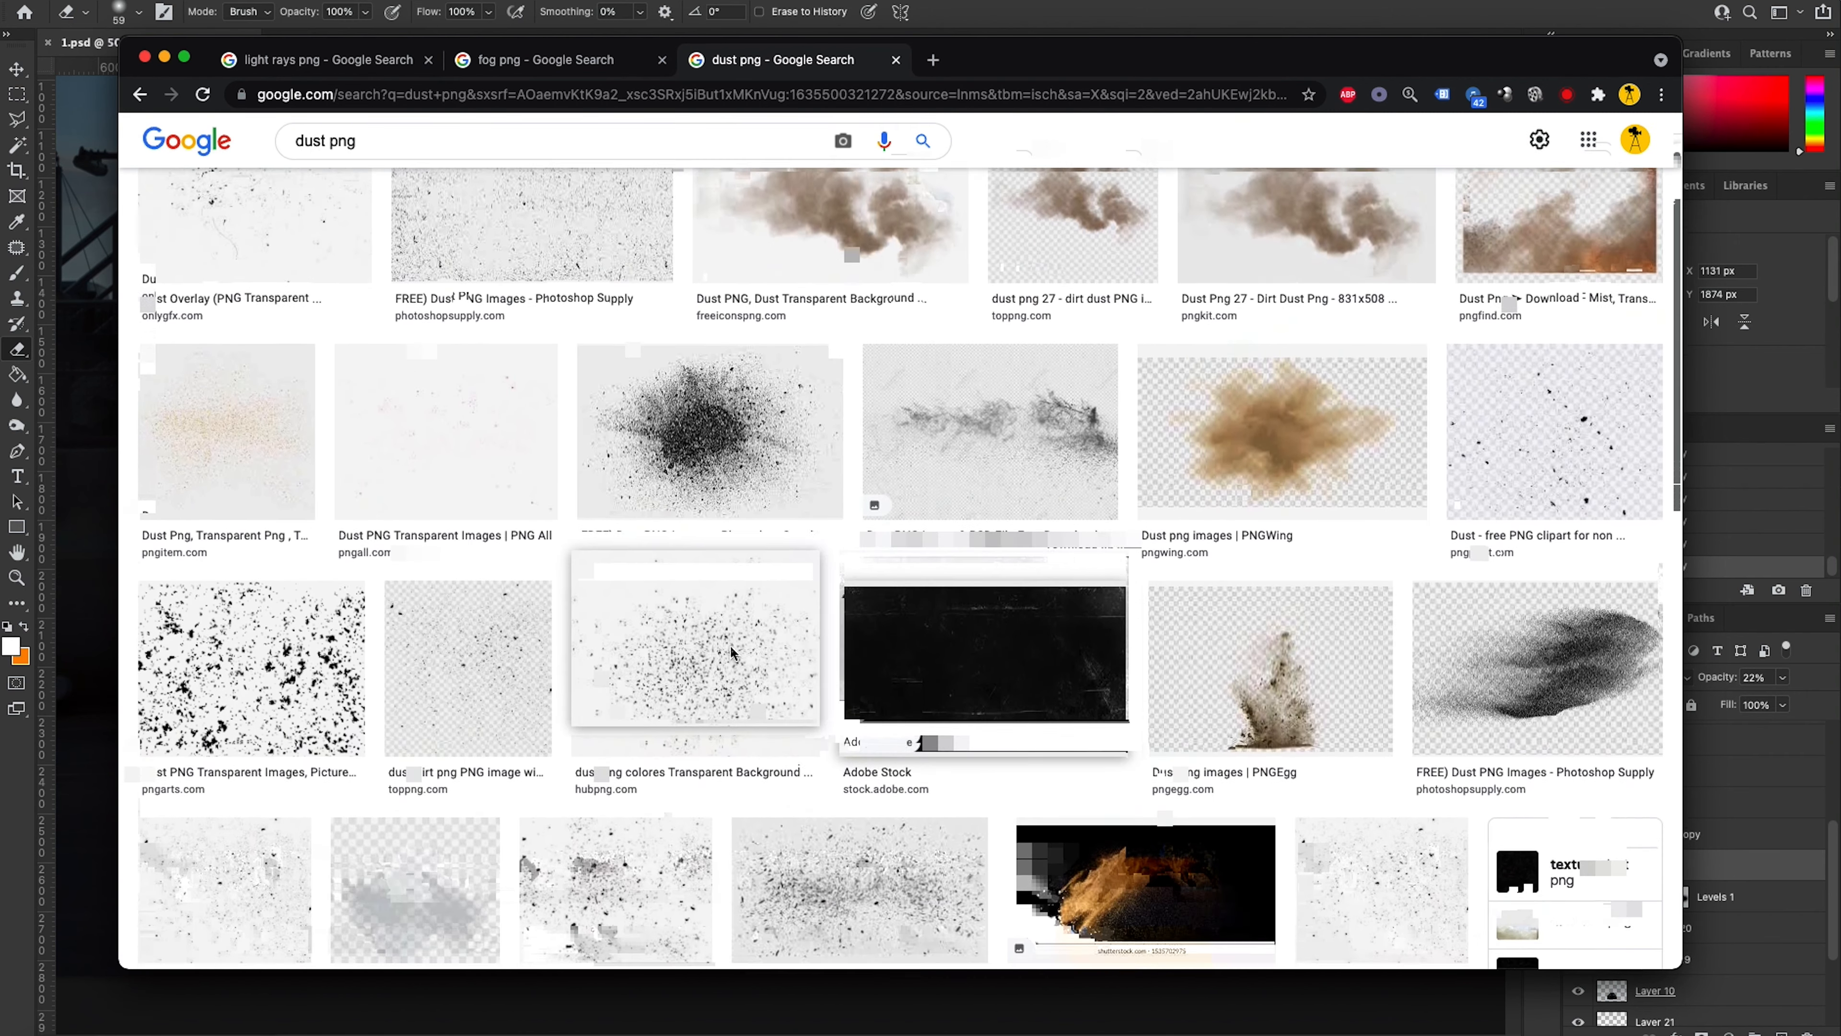
scroll(973, 744, up, 5)
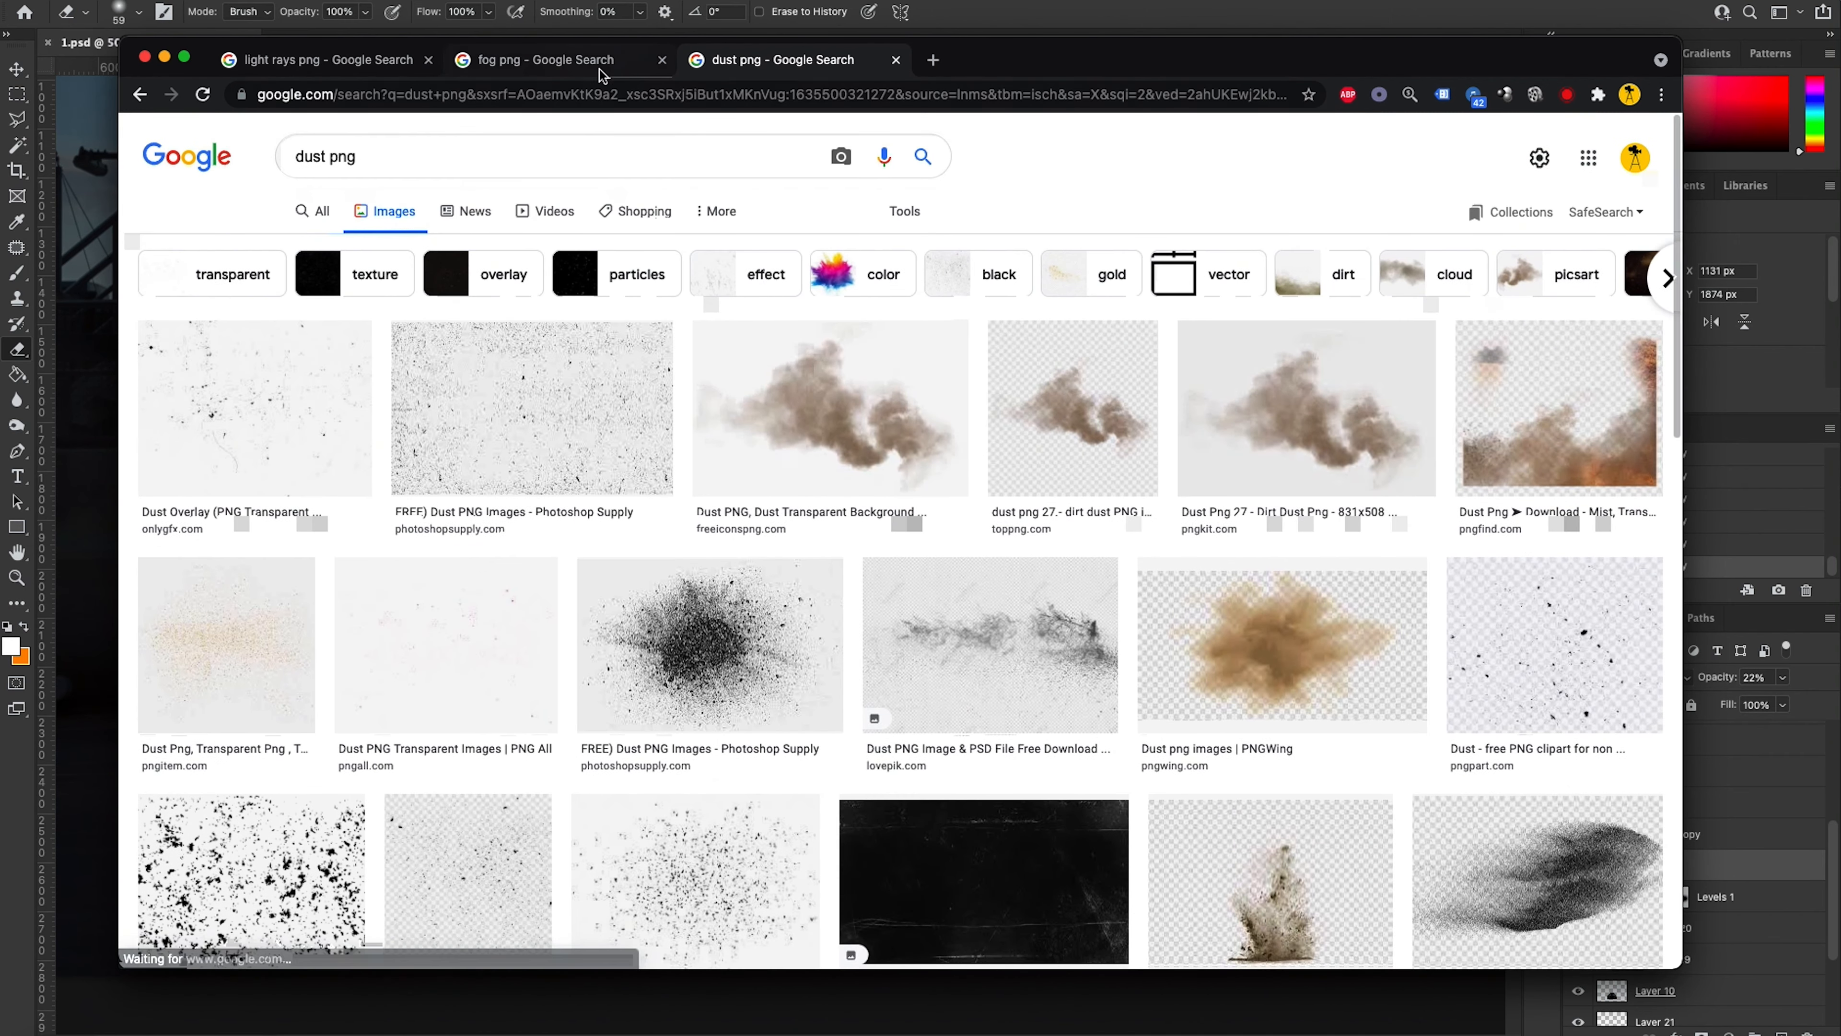
drag(590, 44, 1840, 116)
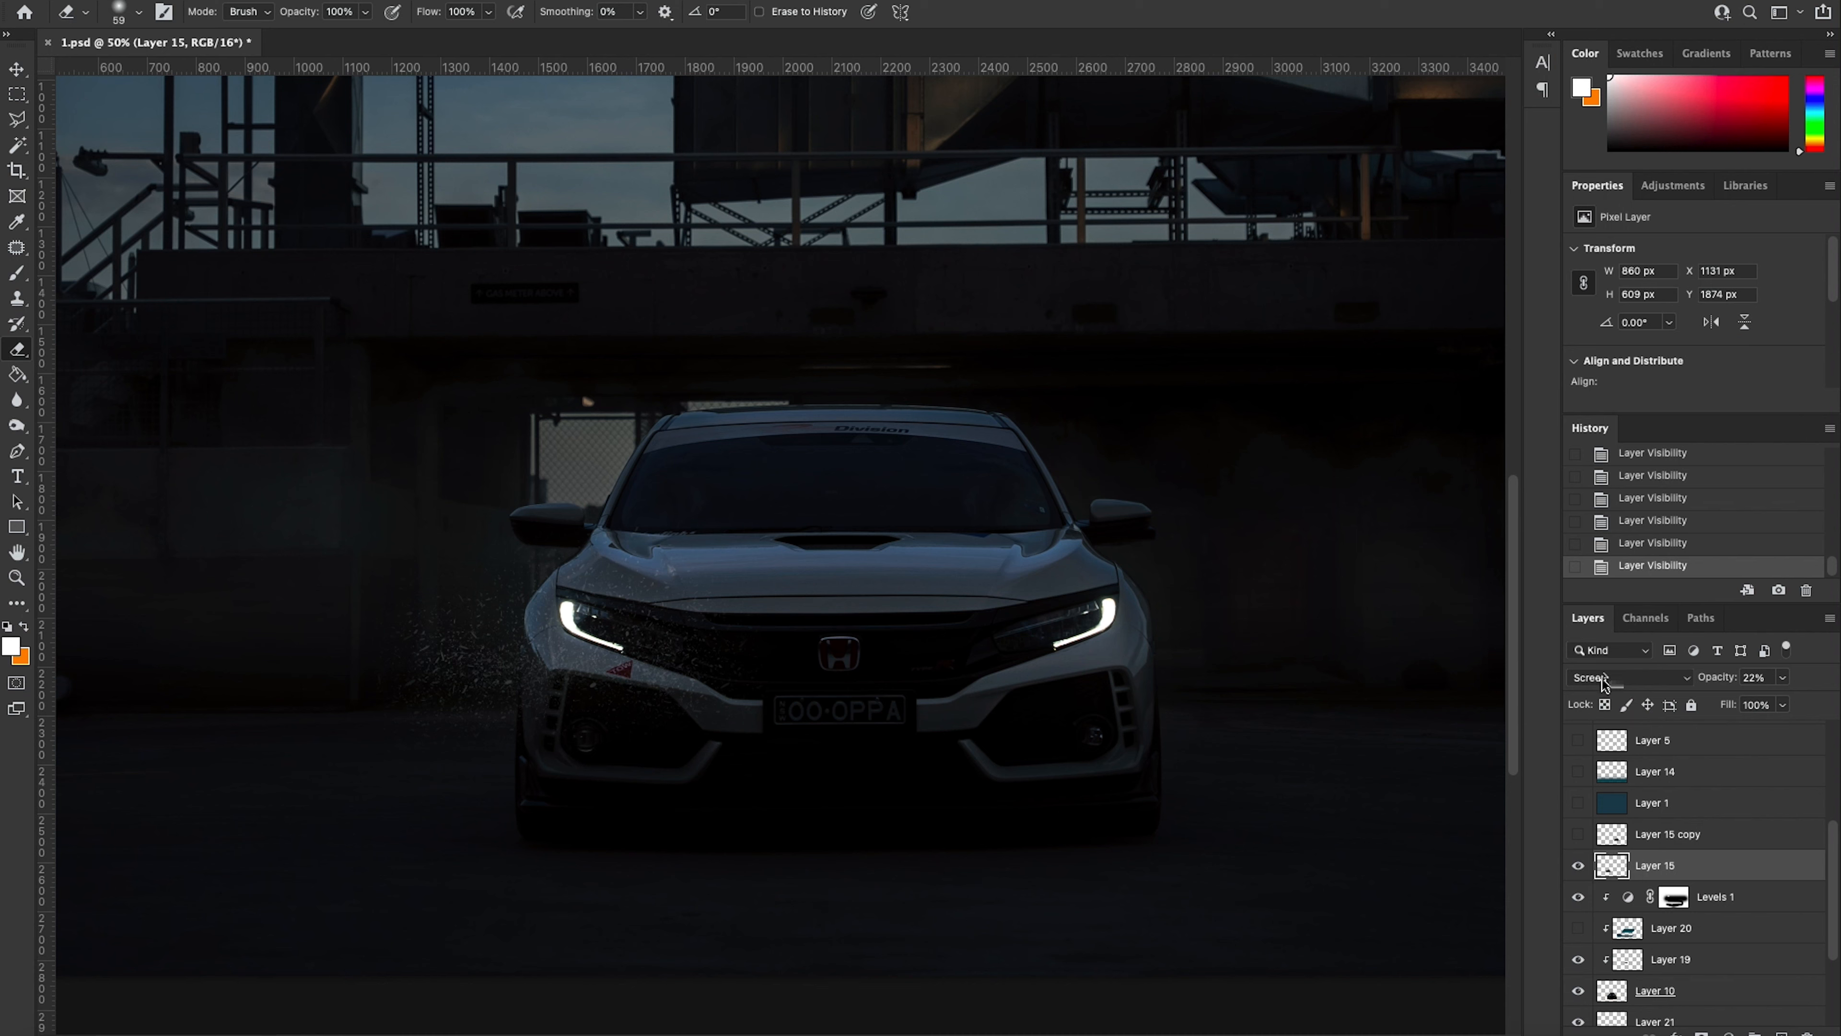
Step: Adjust Layer 15's opacity, settling on 22%, and make Layer 15 copy visible on the other side of the car
click(1783, 679)
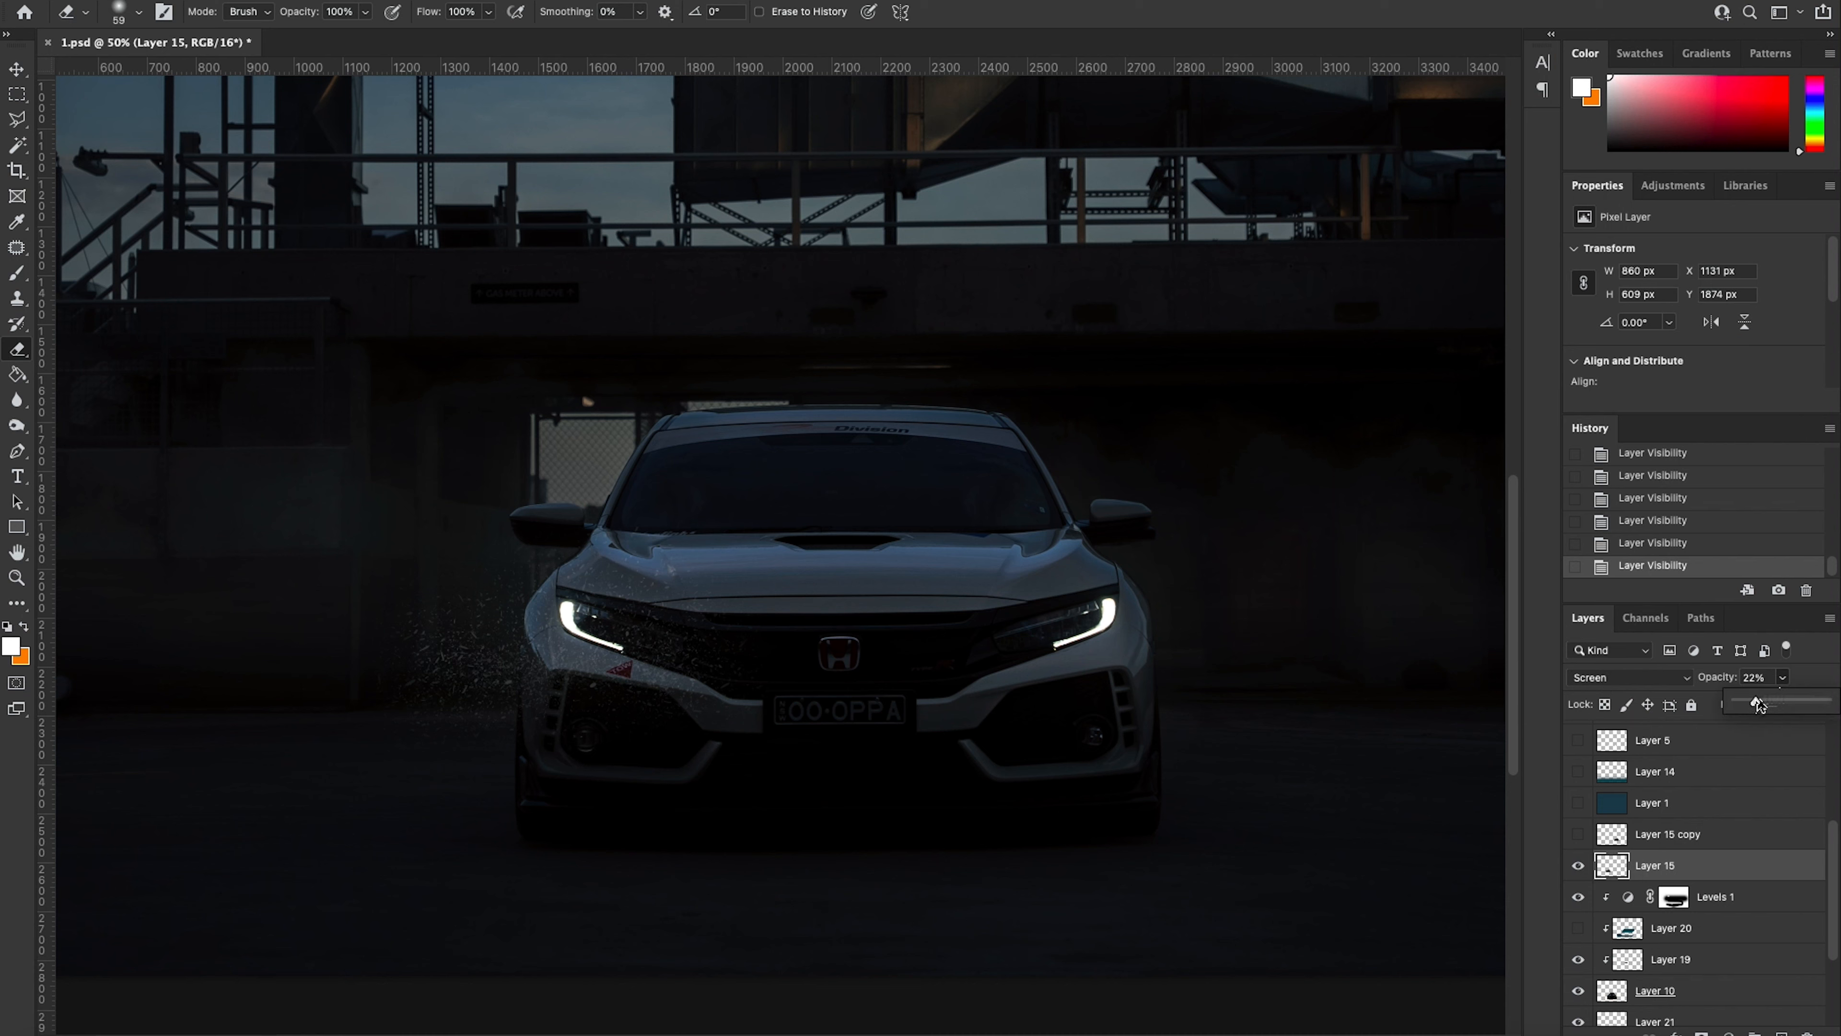
drag(1825, 701, 1737, 699)
click(1762, 679)
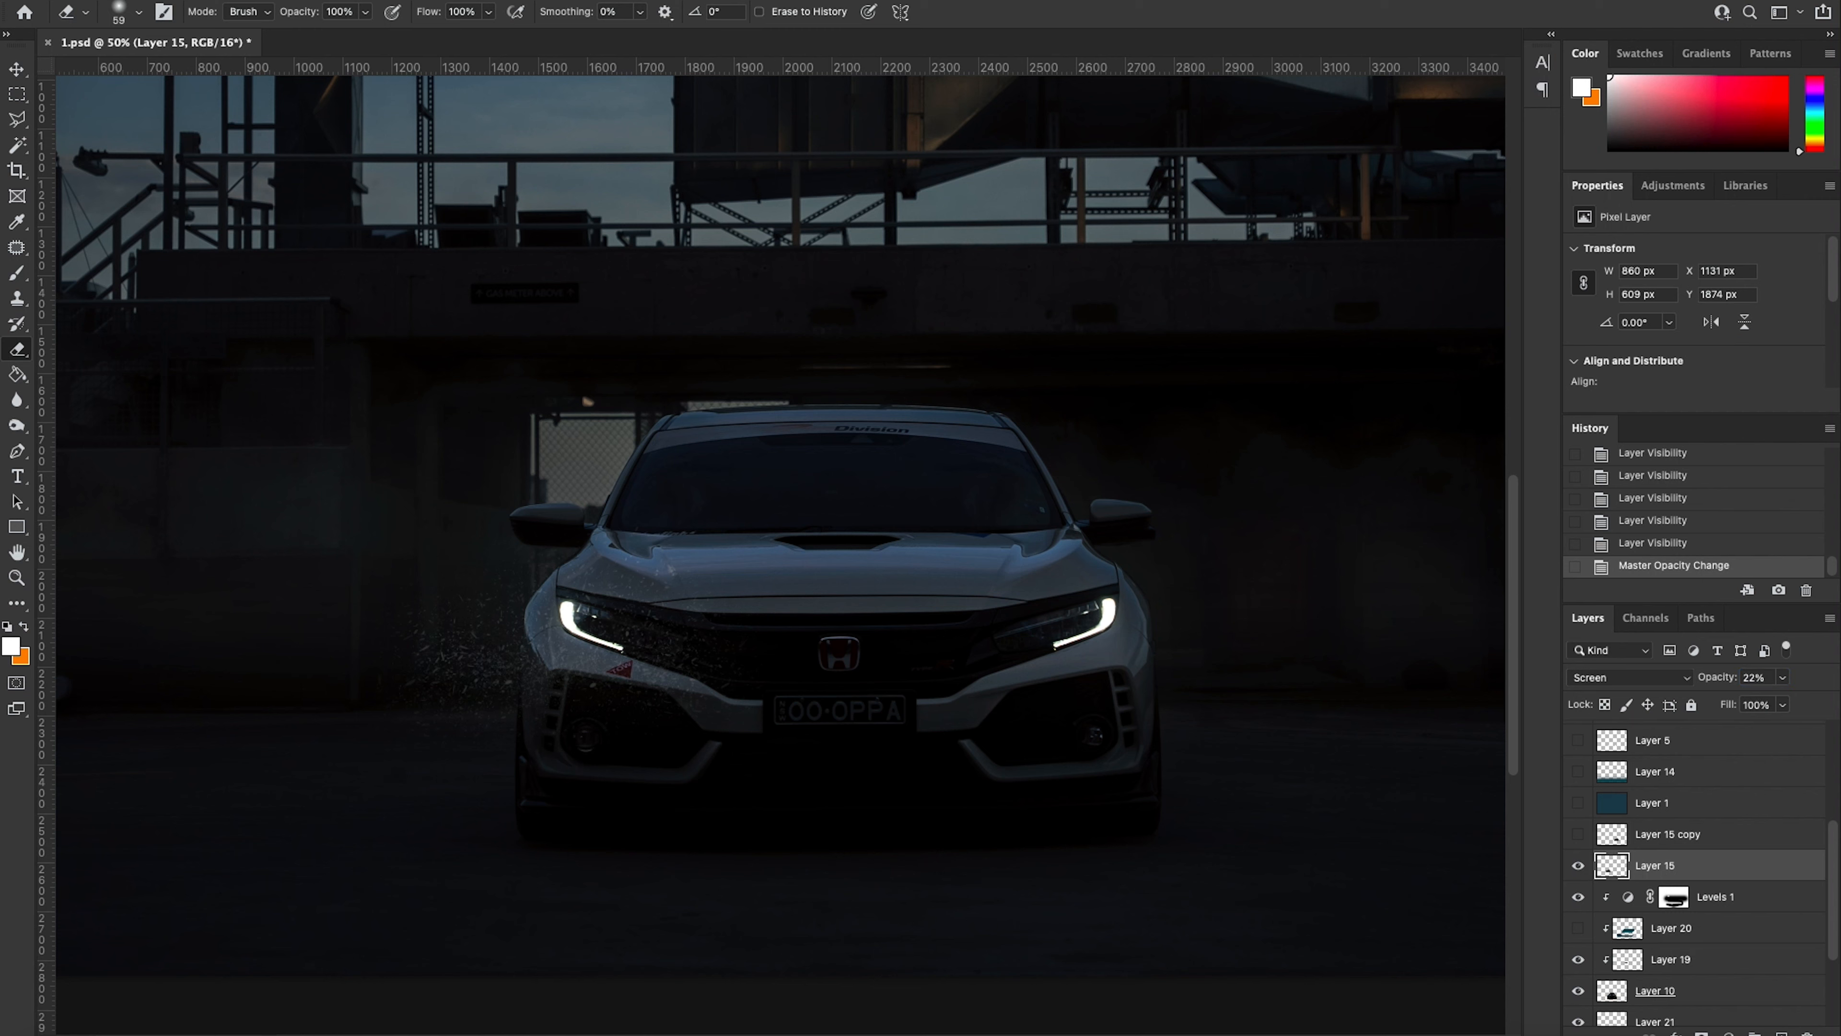
click(1577, 833)
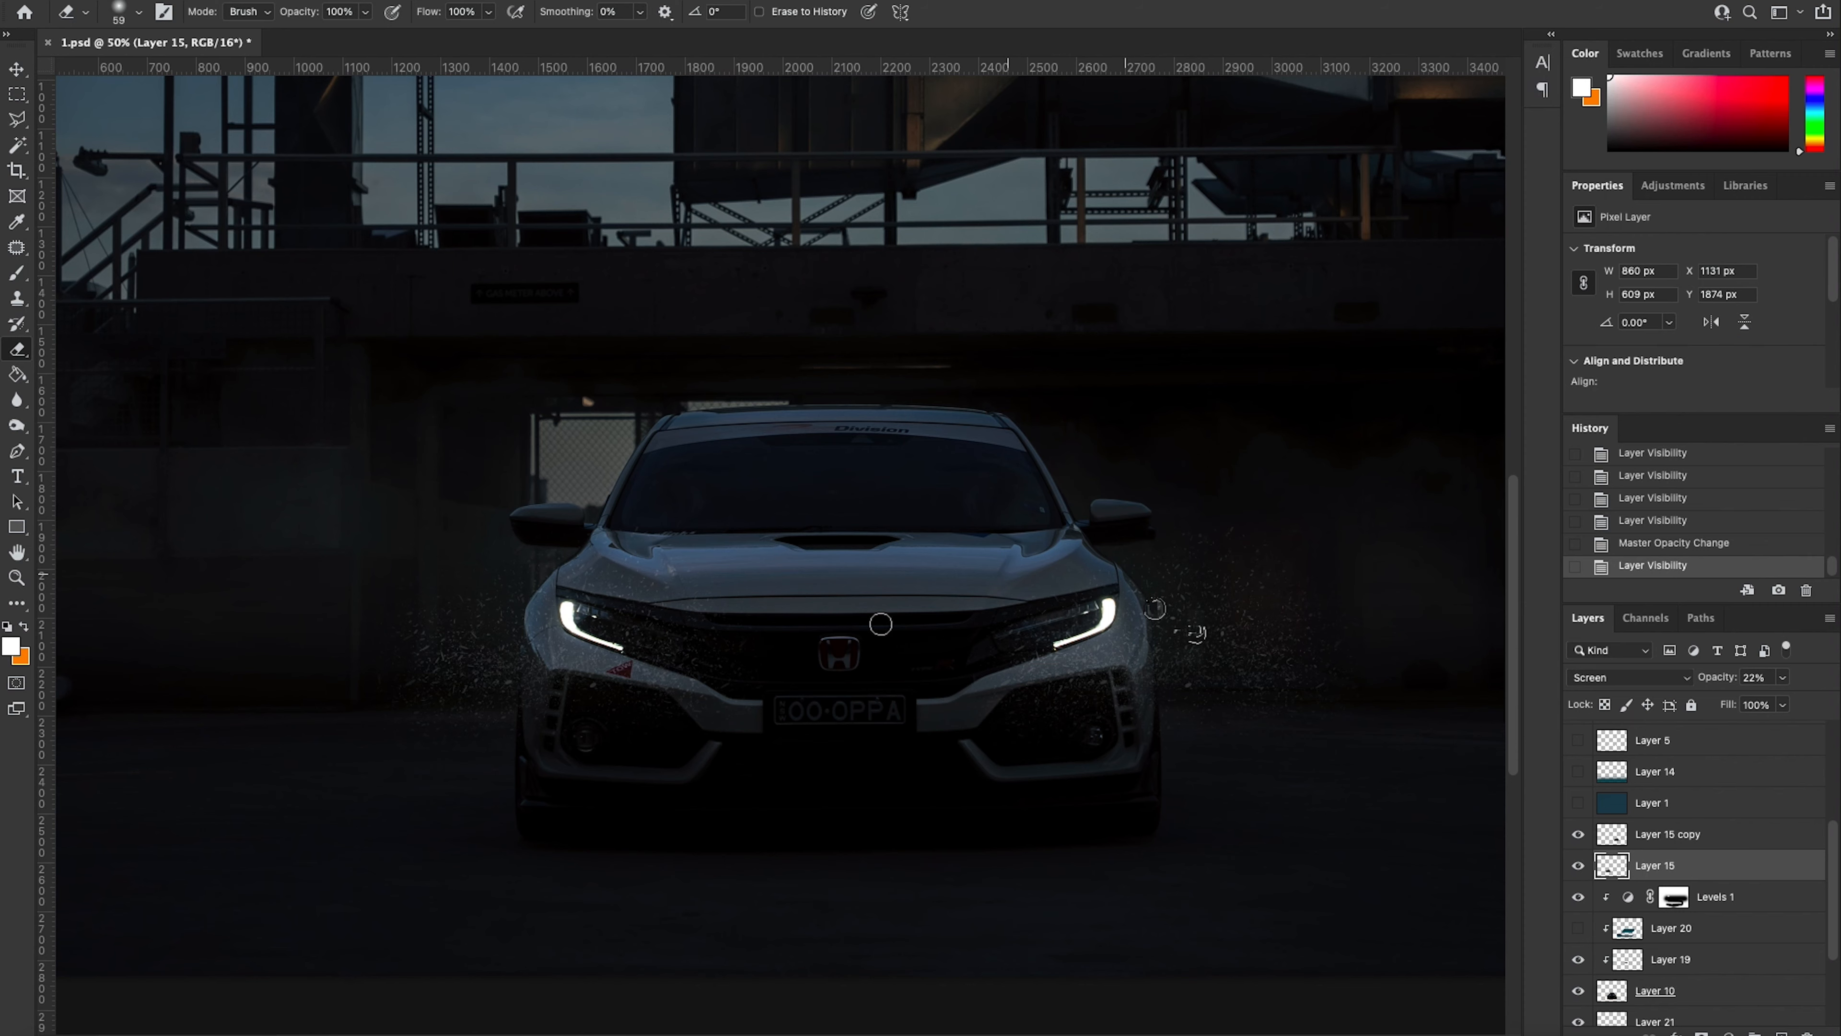
click(1701, 840)
Step: Set the blue Layer 1's blend mode to Soft Light and compare the image with the layer hidden and shown
key(z)
alt+click(618, 344)
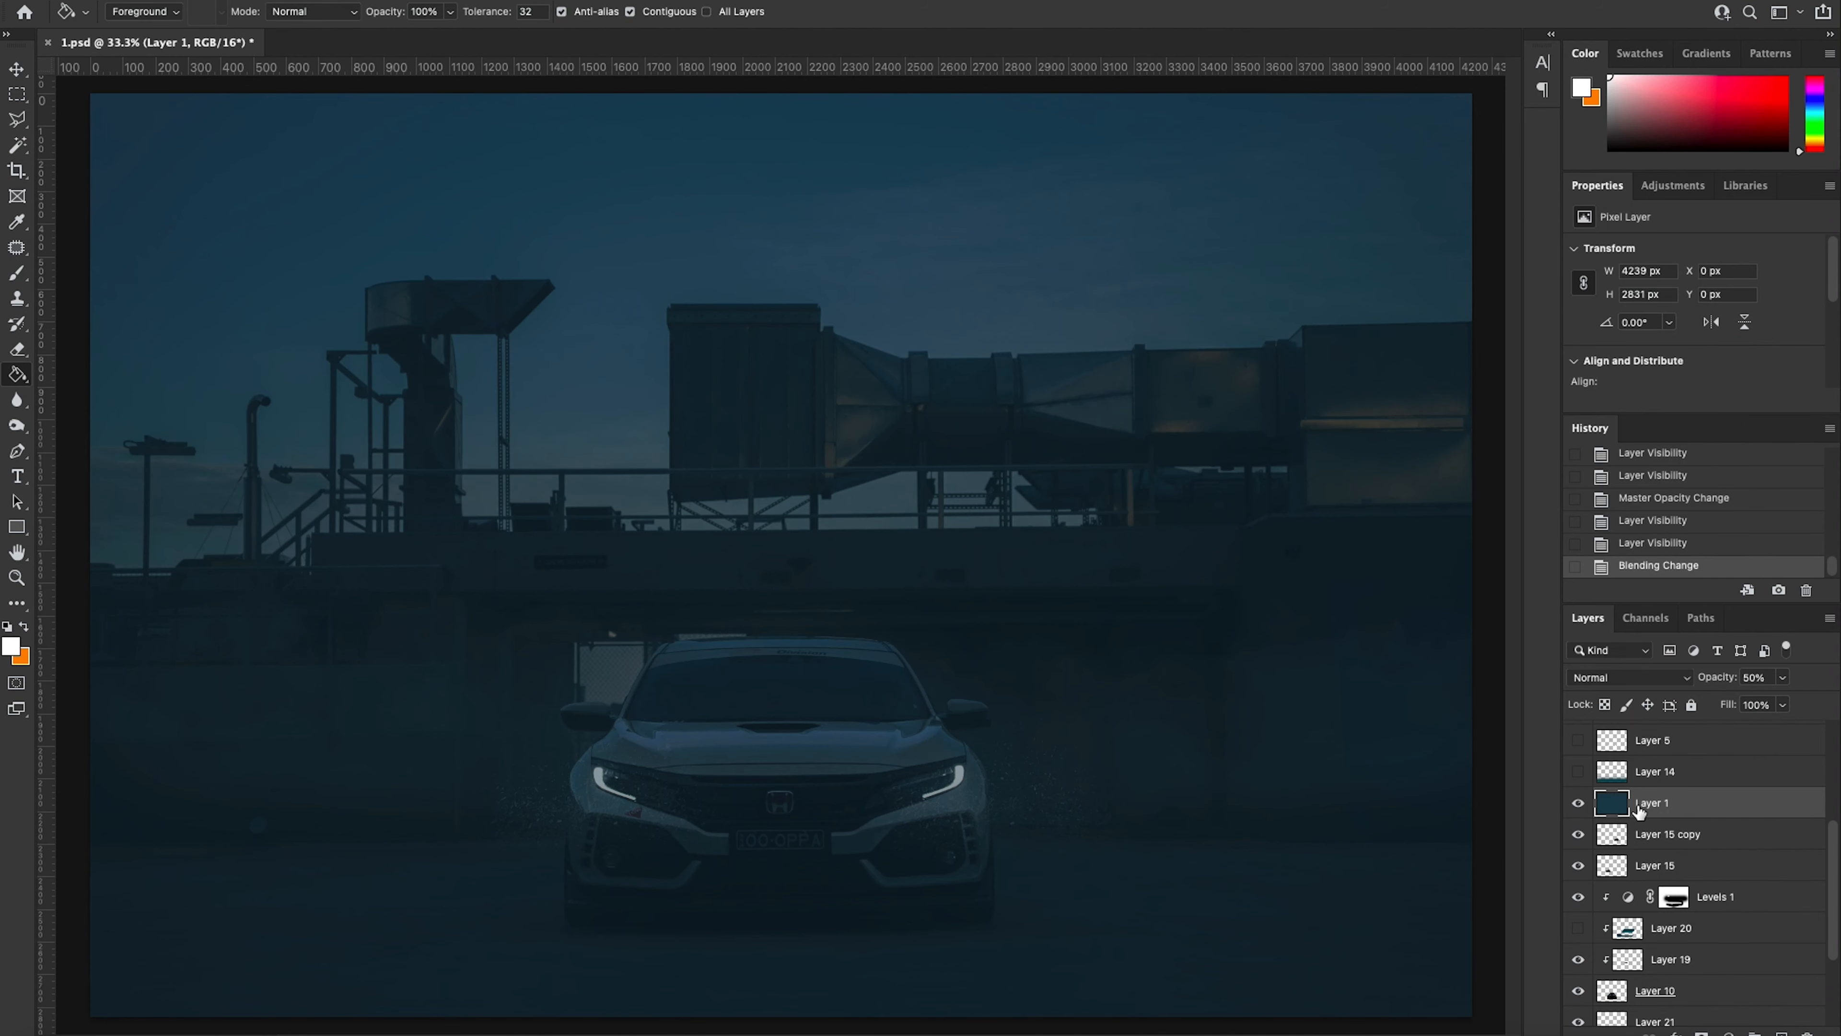
click(1647, 678)
click(1622, 936)
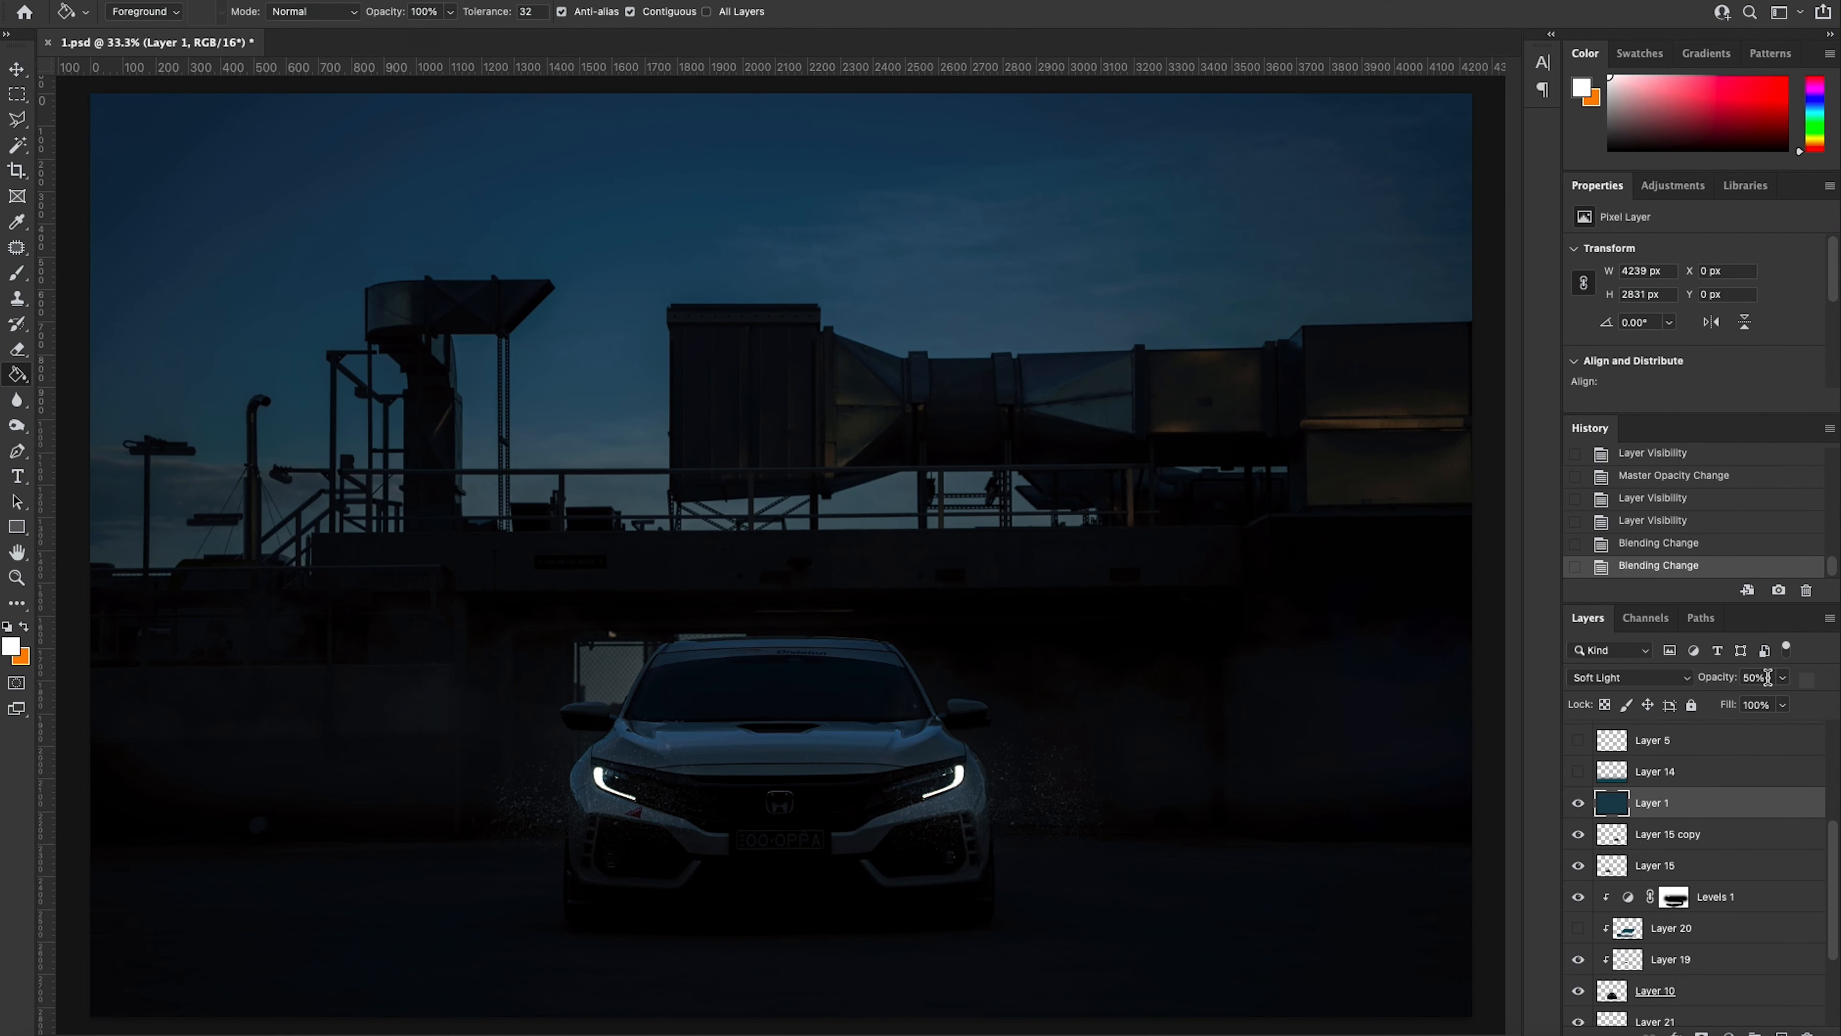
click(1579, 804)
click(1579, 803)
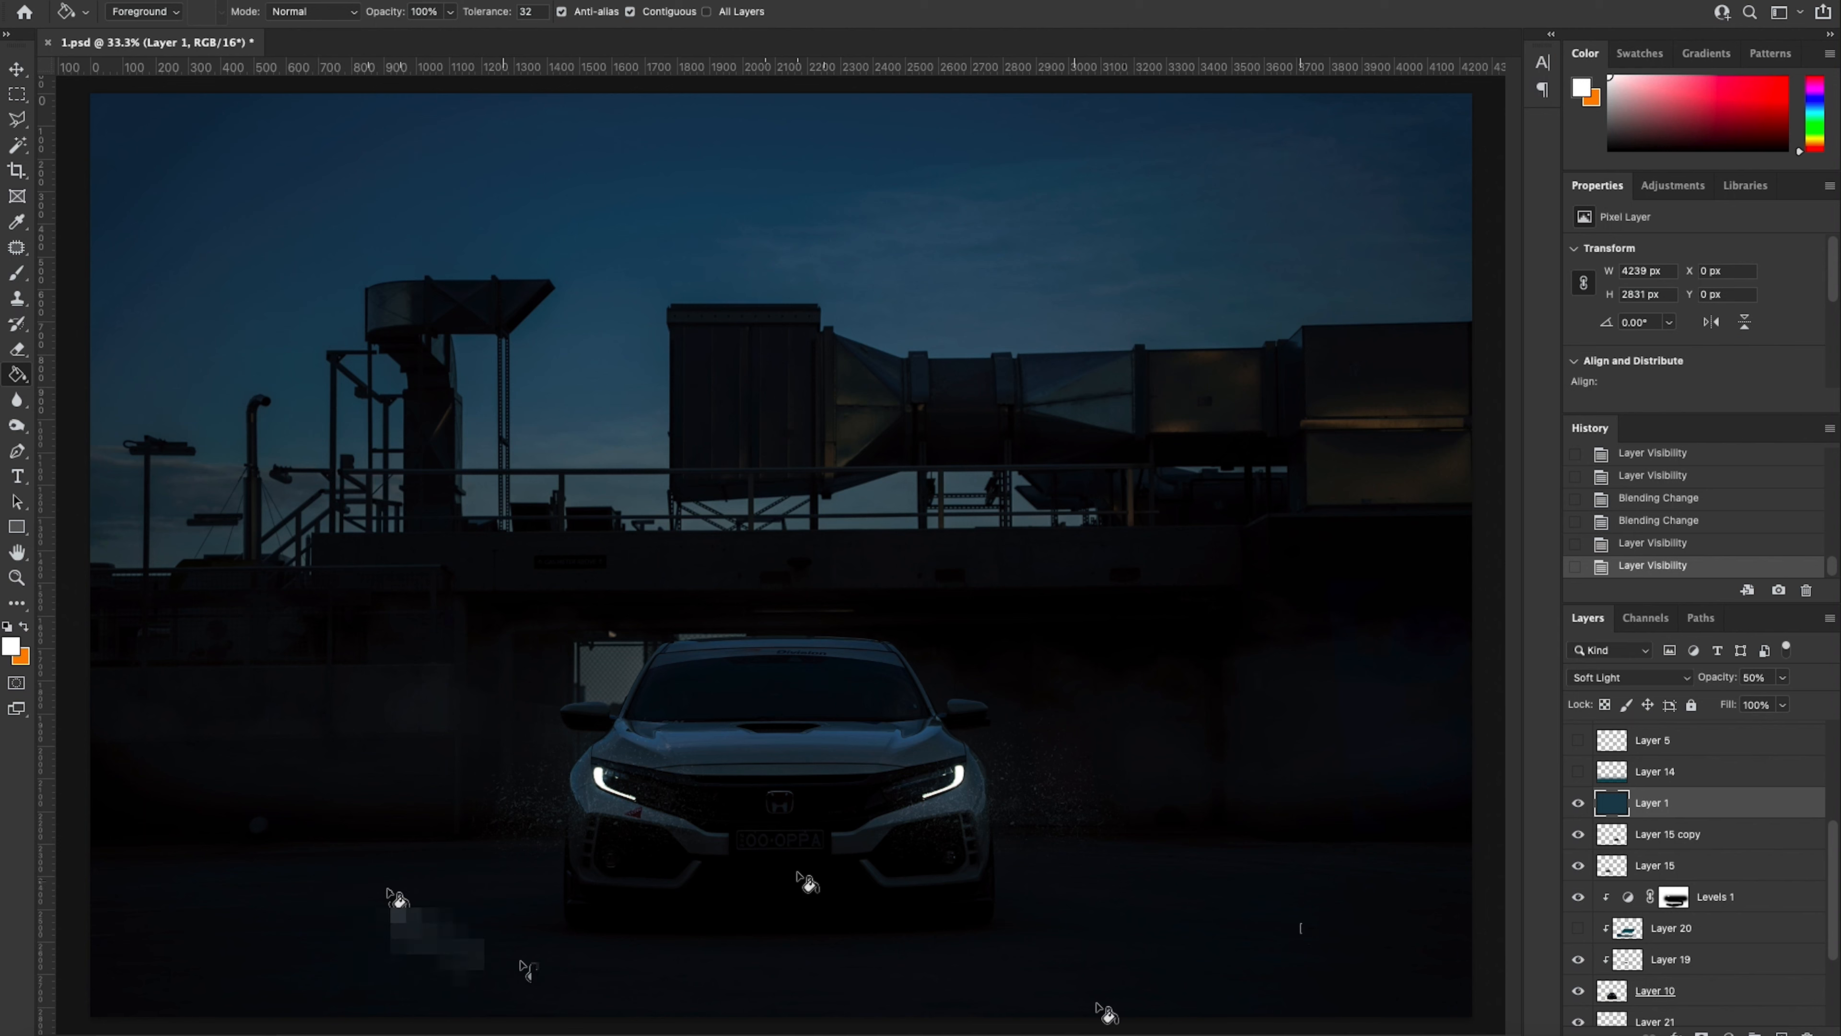
Step: Make Layer 14 and Layer 5 visible above the blue colour layer
click(1574, 770)
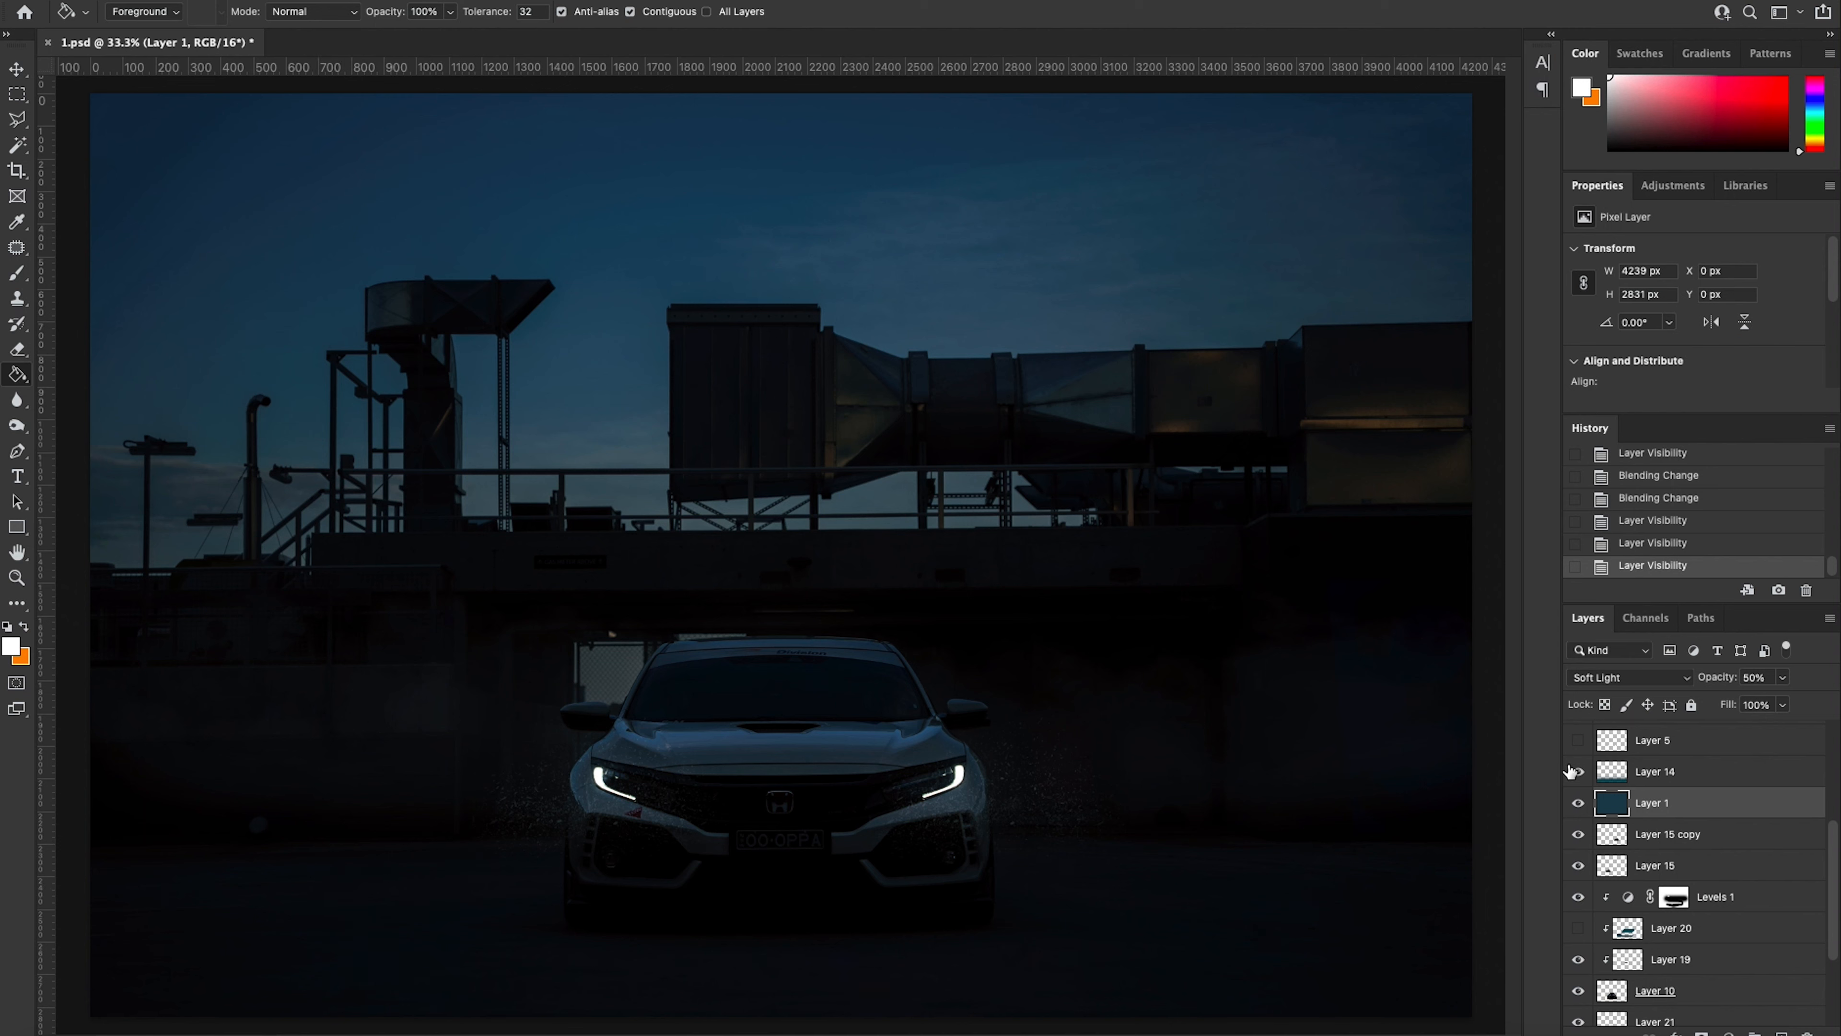
scroll(1661, 781, up, 1)
click(1656, 796)
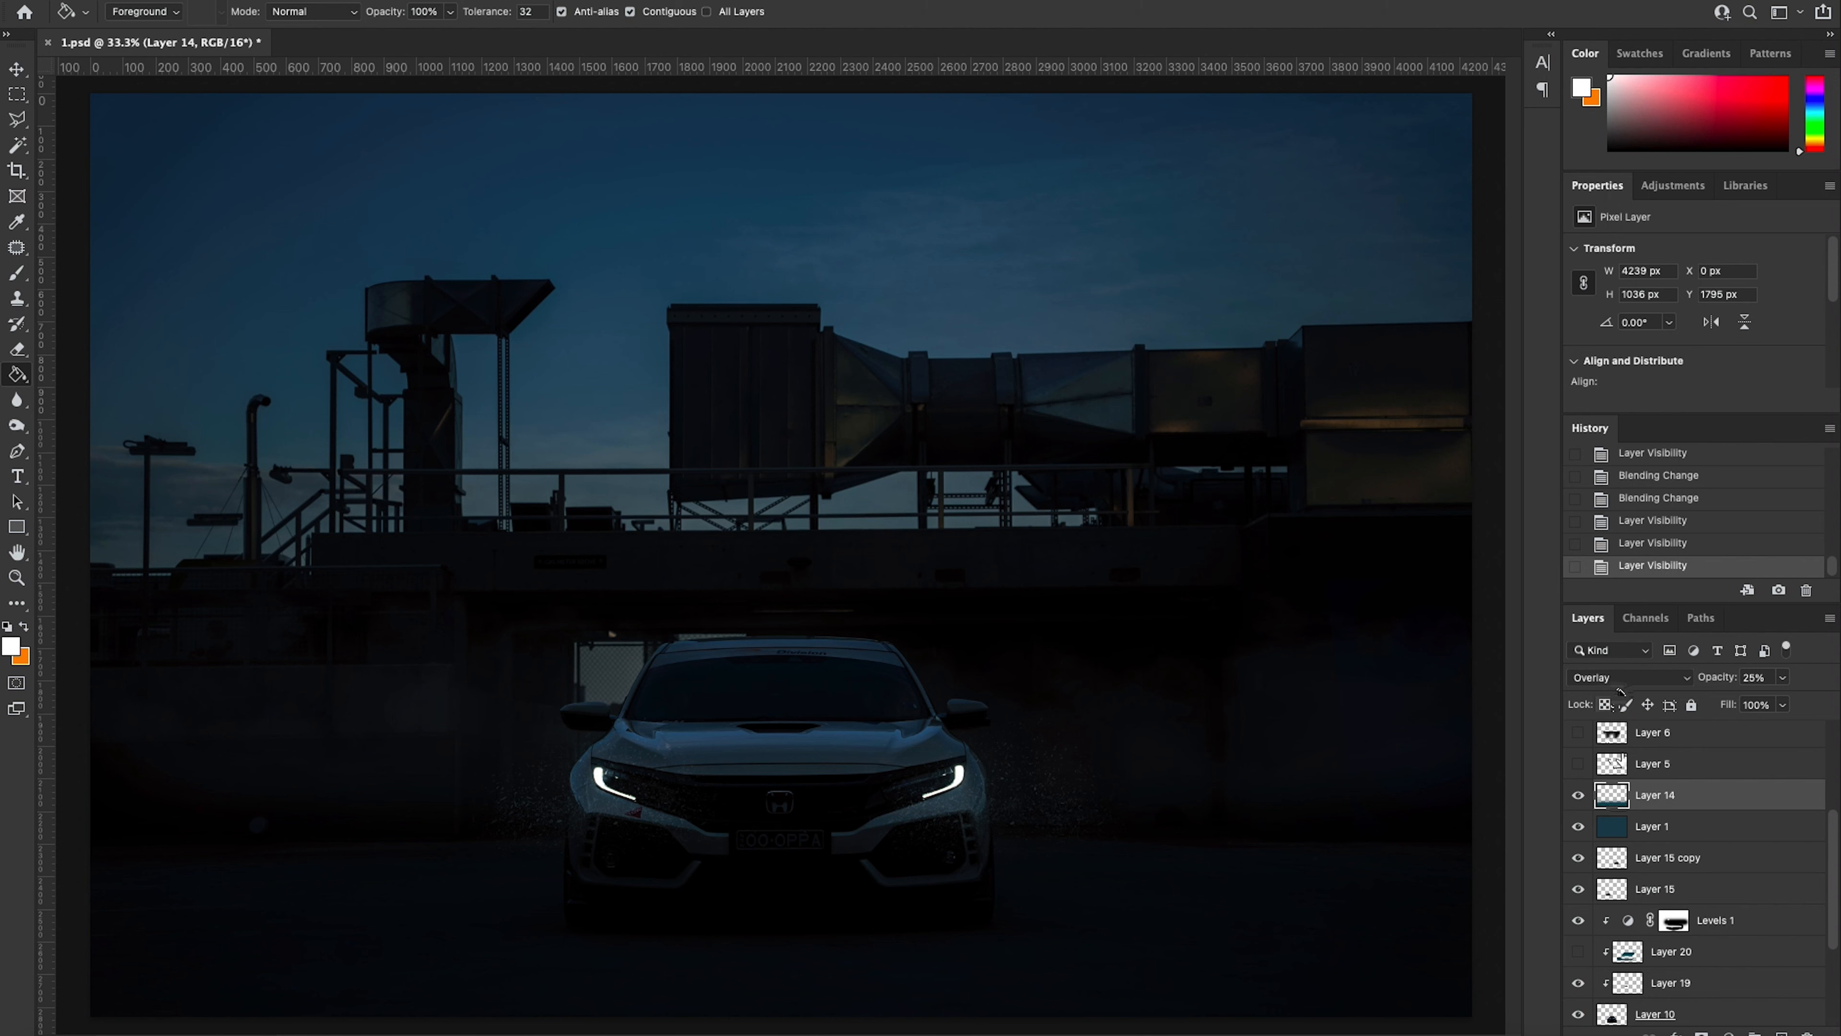
mouse_move(1612, 795)
mouse_down()
mouse_move(1633, 811)
mouse_move(1613, 799)
mouse_up()
scroll(1655, 798, up, 2)
click(1656, 818)
click(1579, 818)
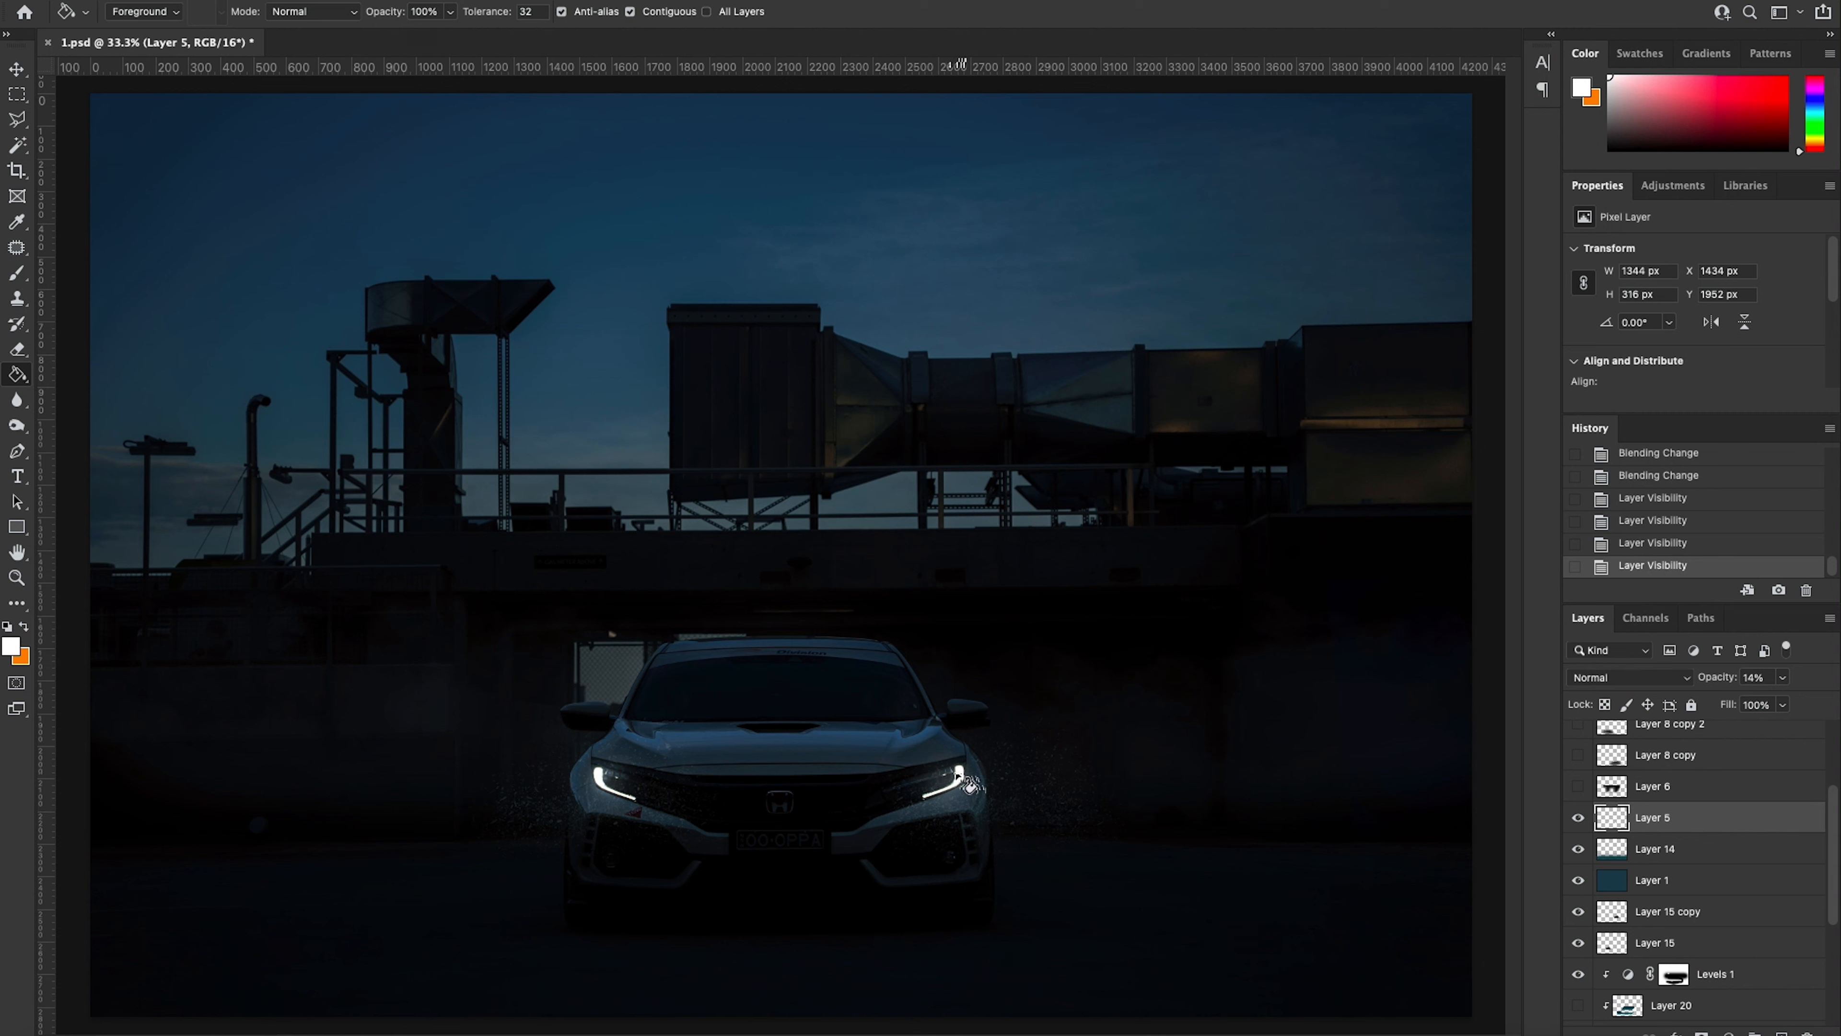
Step: Try white 220 px brush dabs on Layer 5 at 100% and at 0% hardness, undoing each one
key(b)
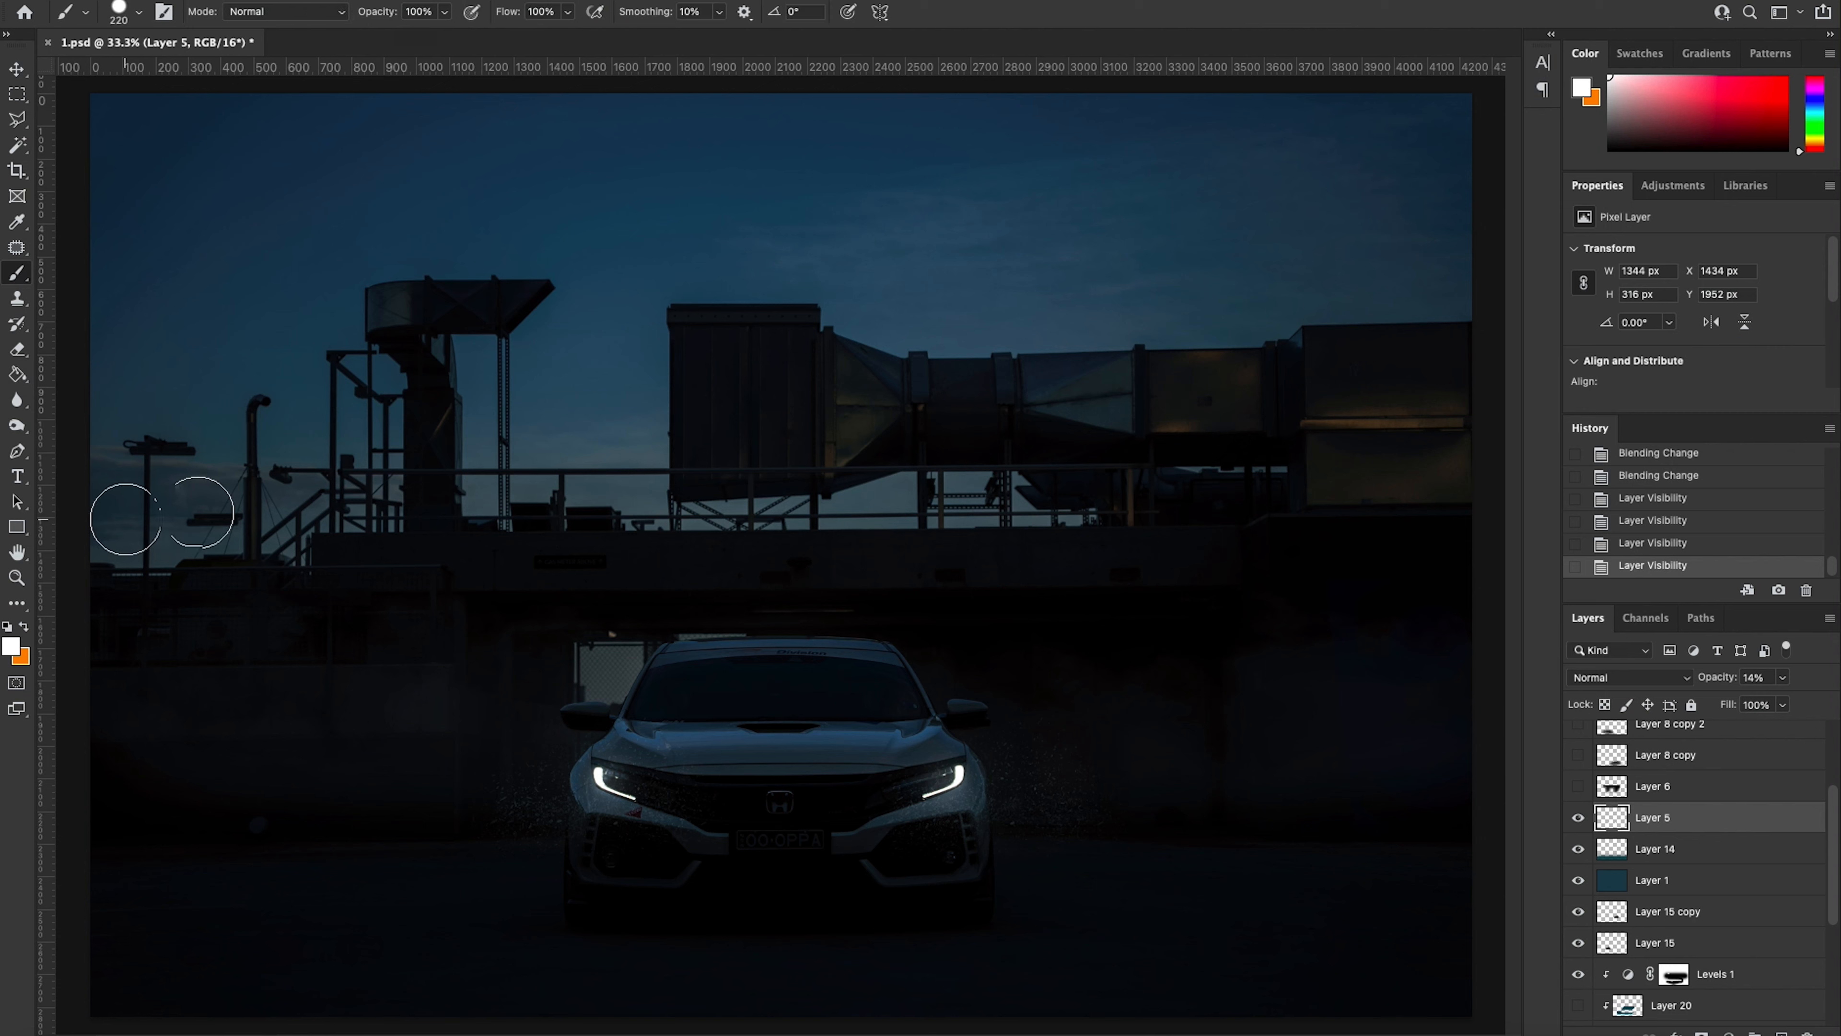
right_click(602, 689)
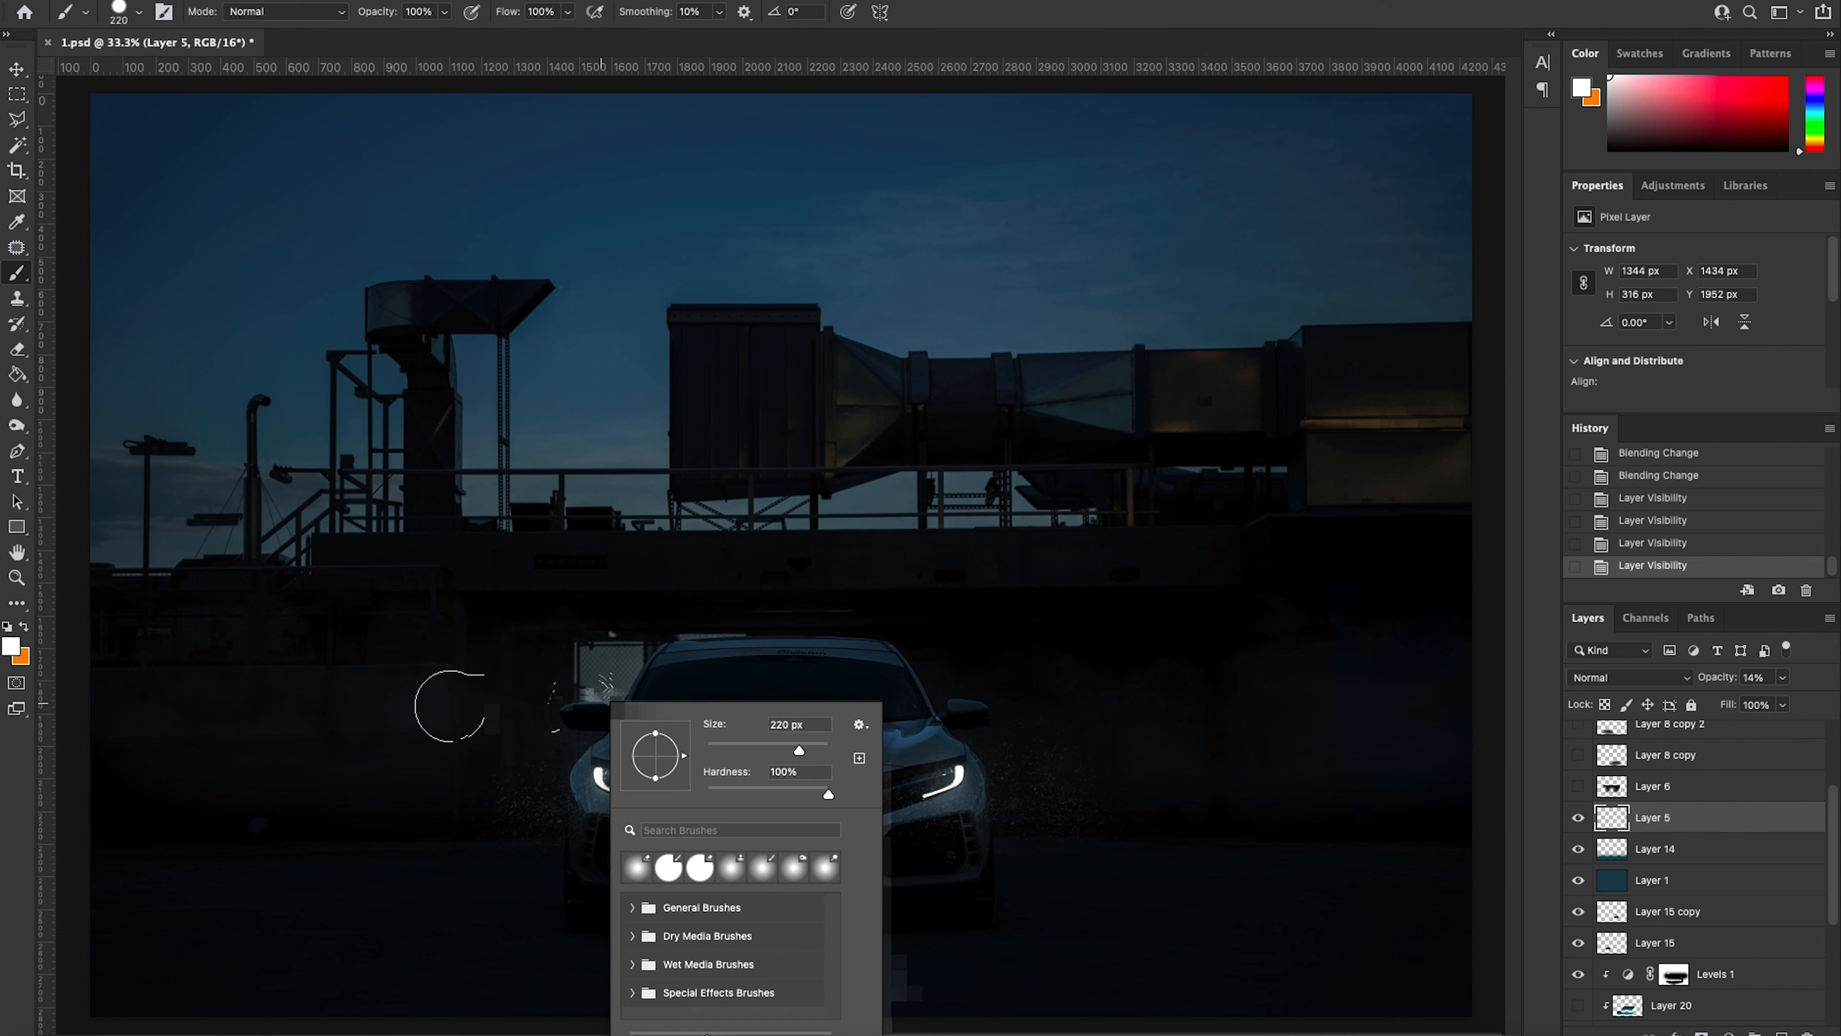
click(638, 564)
key(ctrl+z)
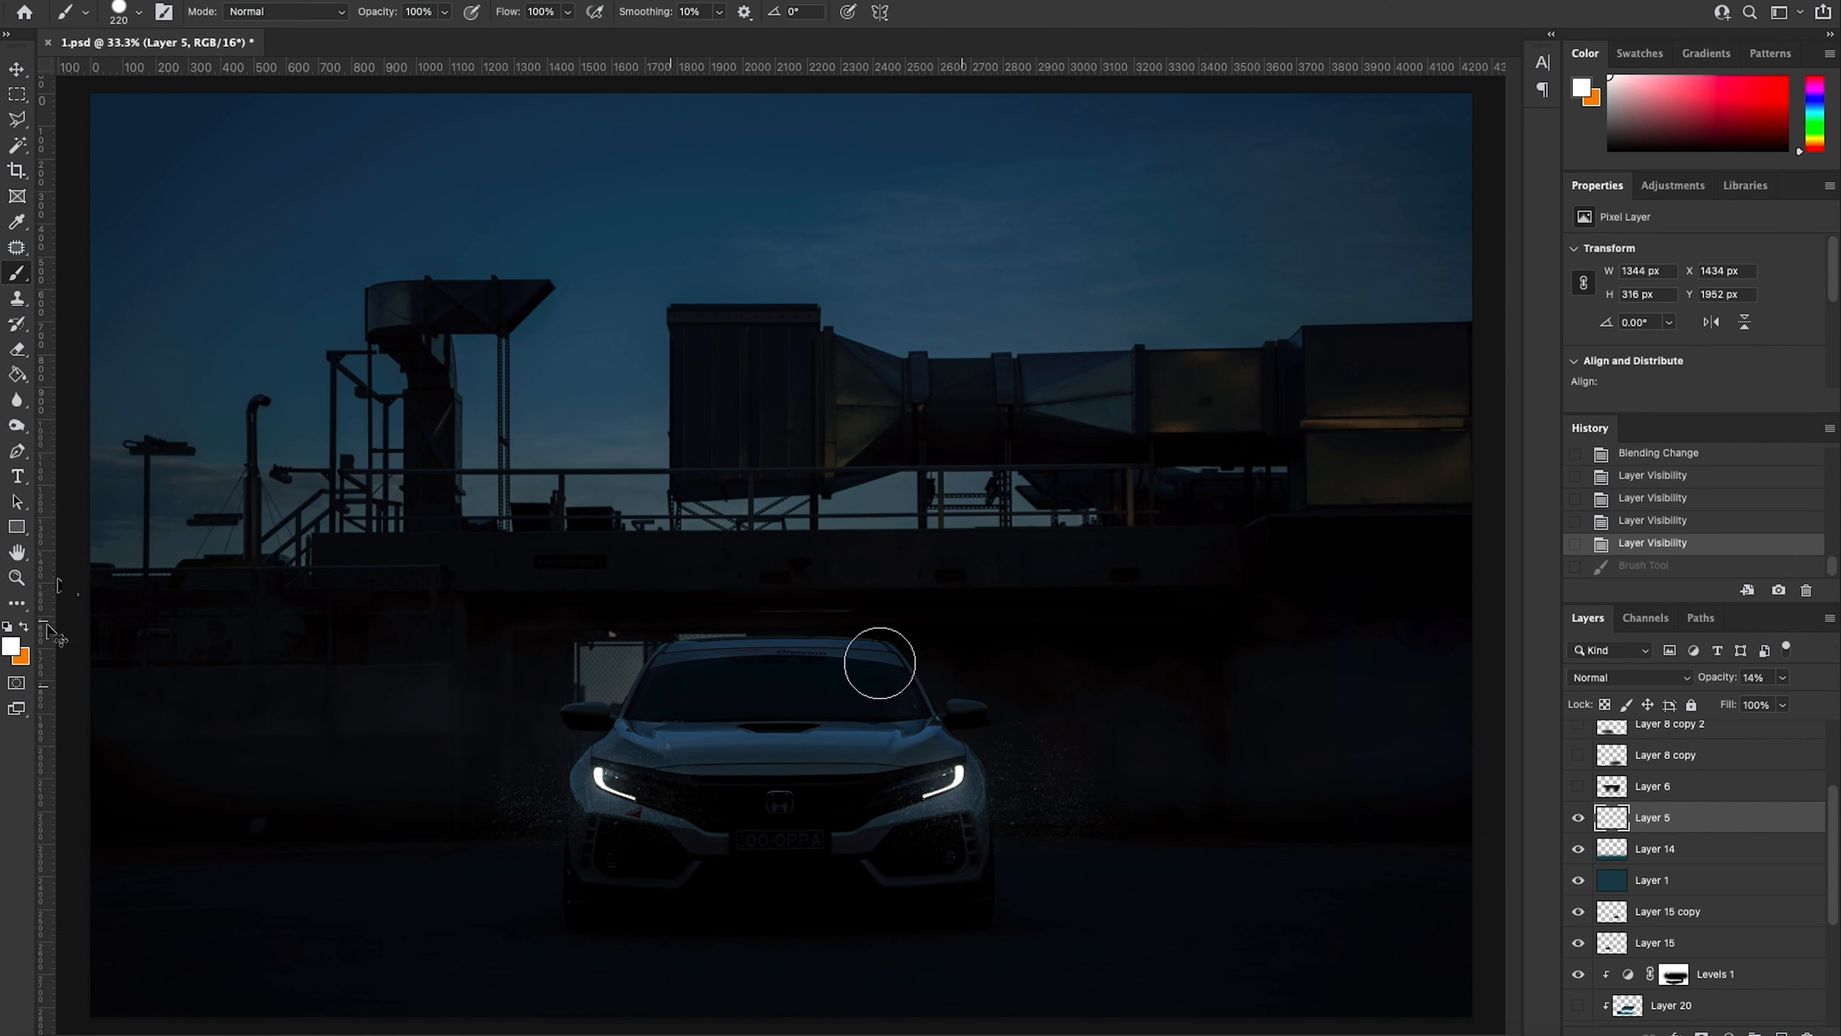
right_click(656, 493)
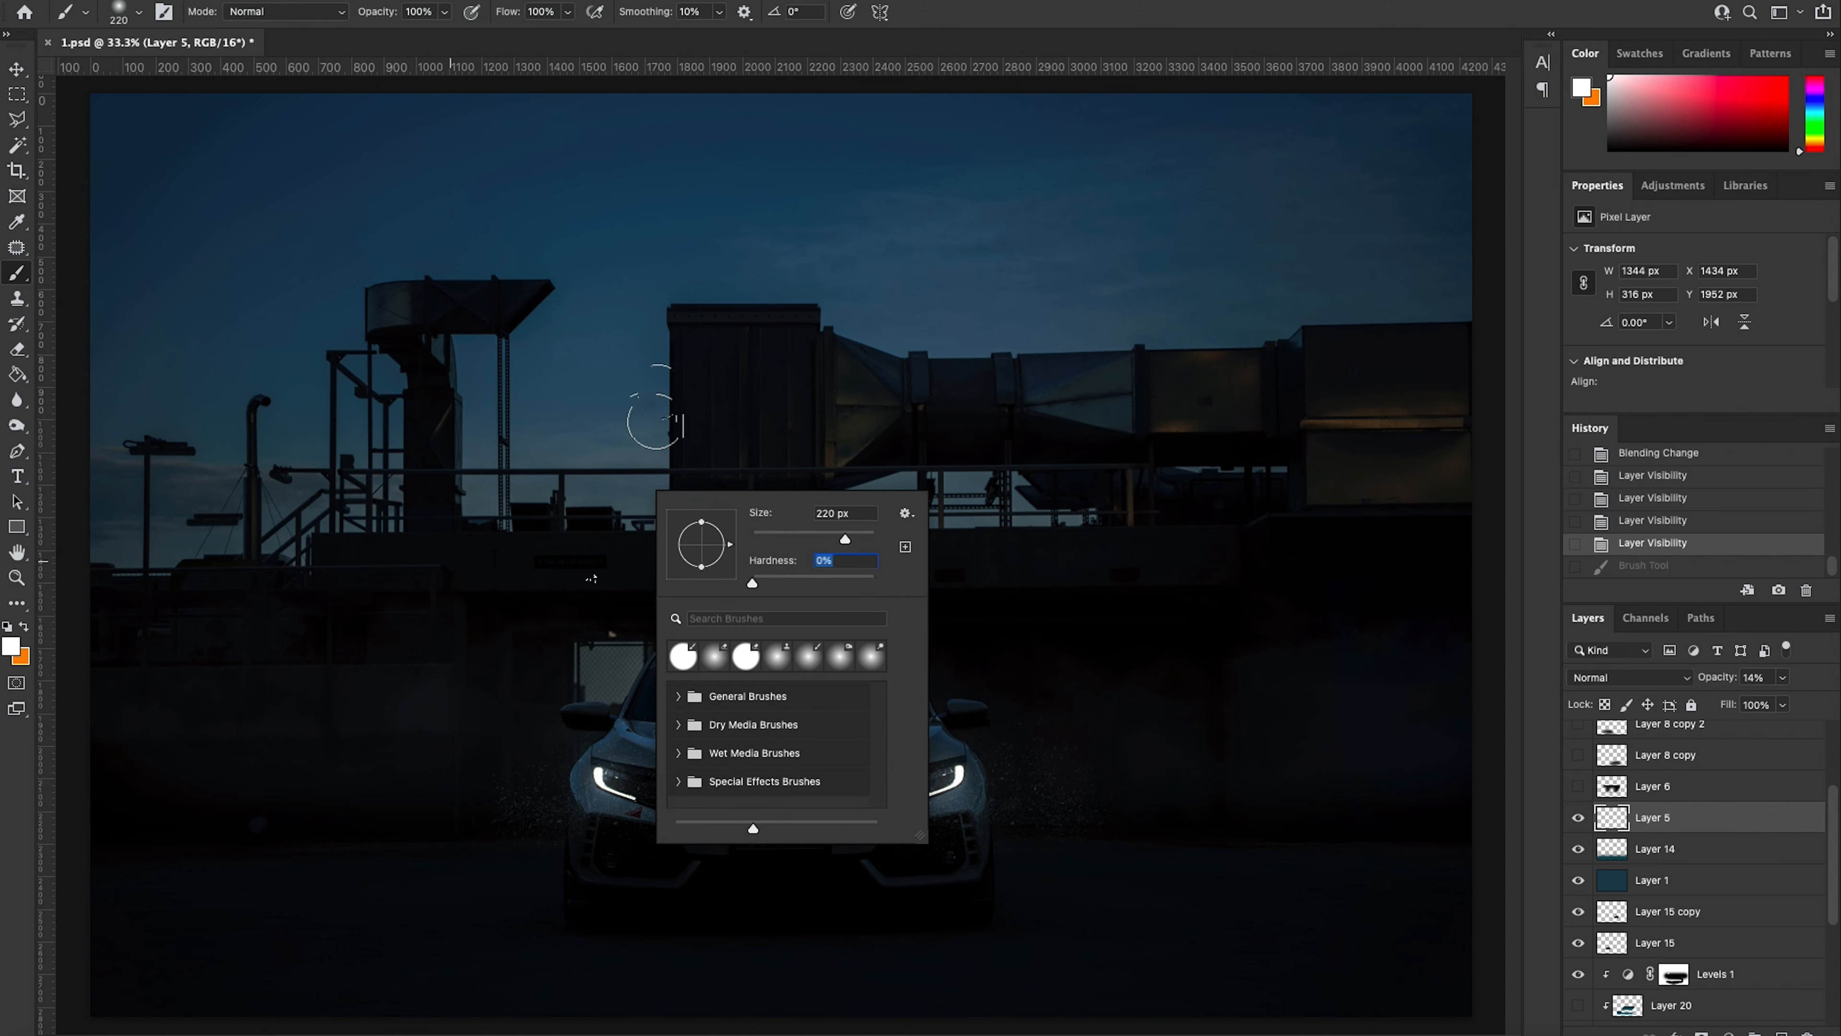
click(656, 384)
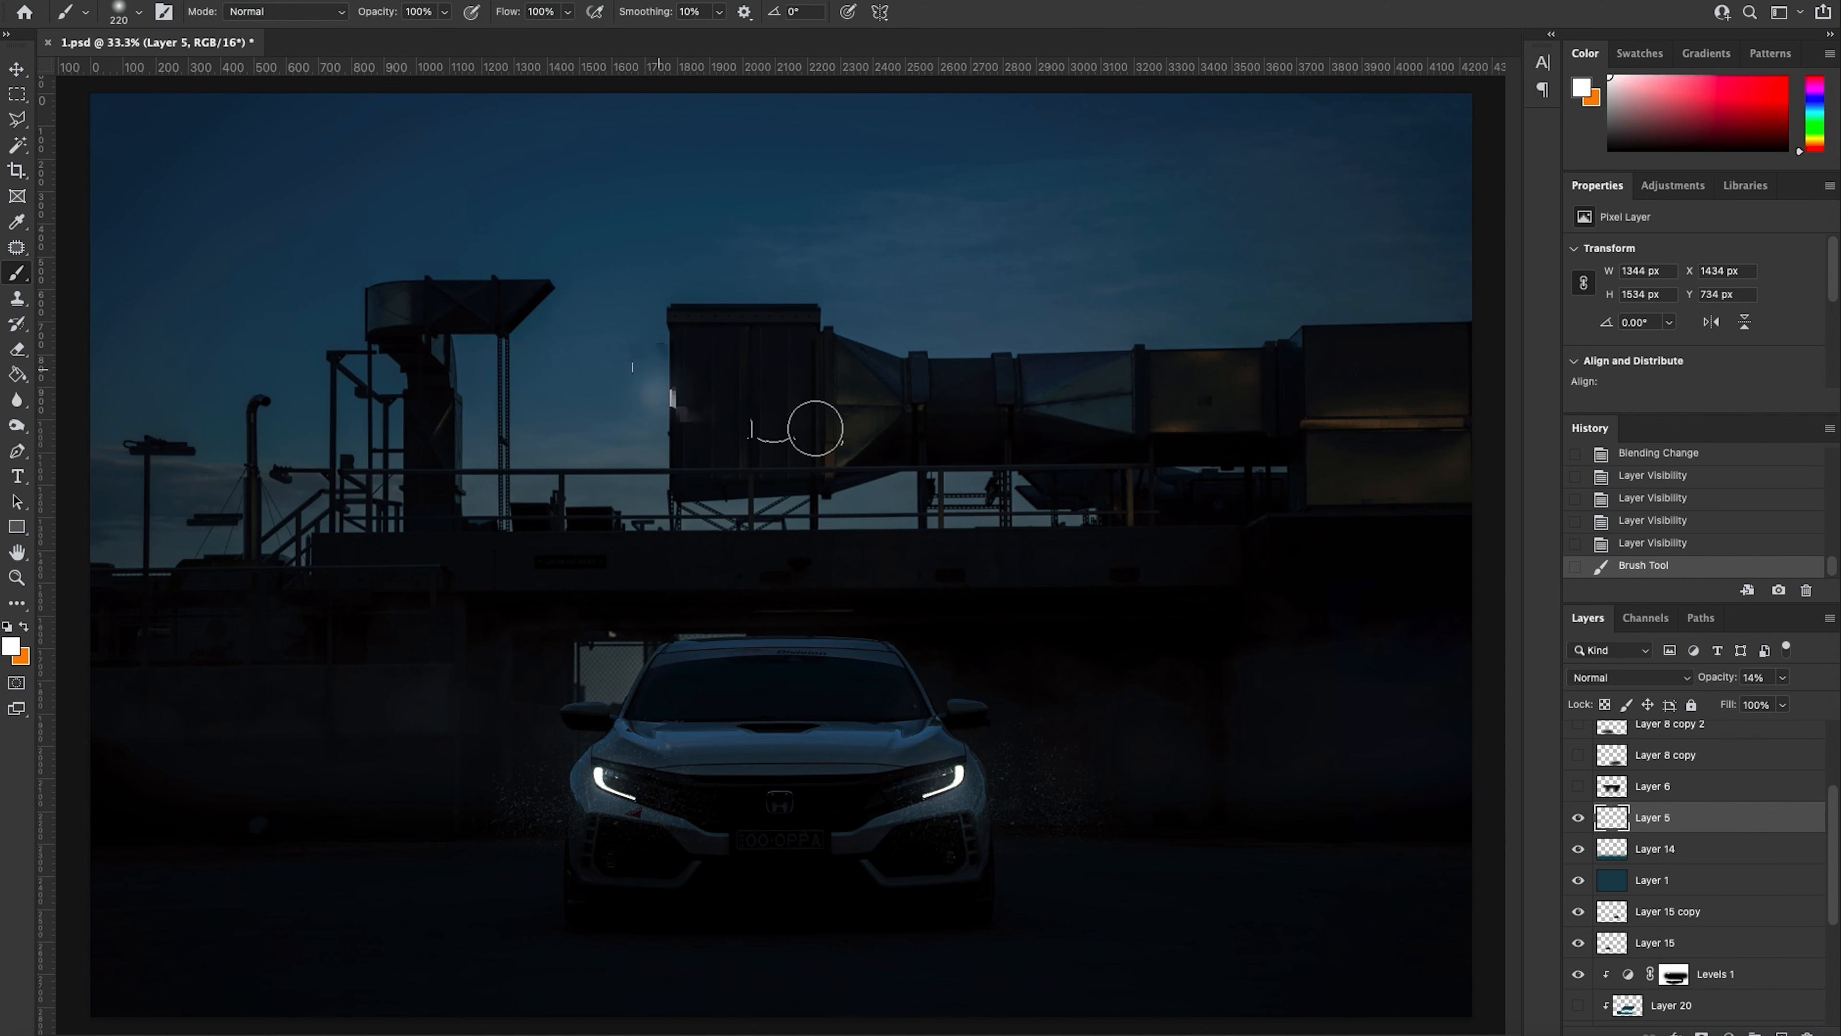
key(ctrl+z)
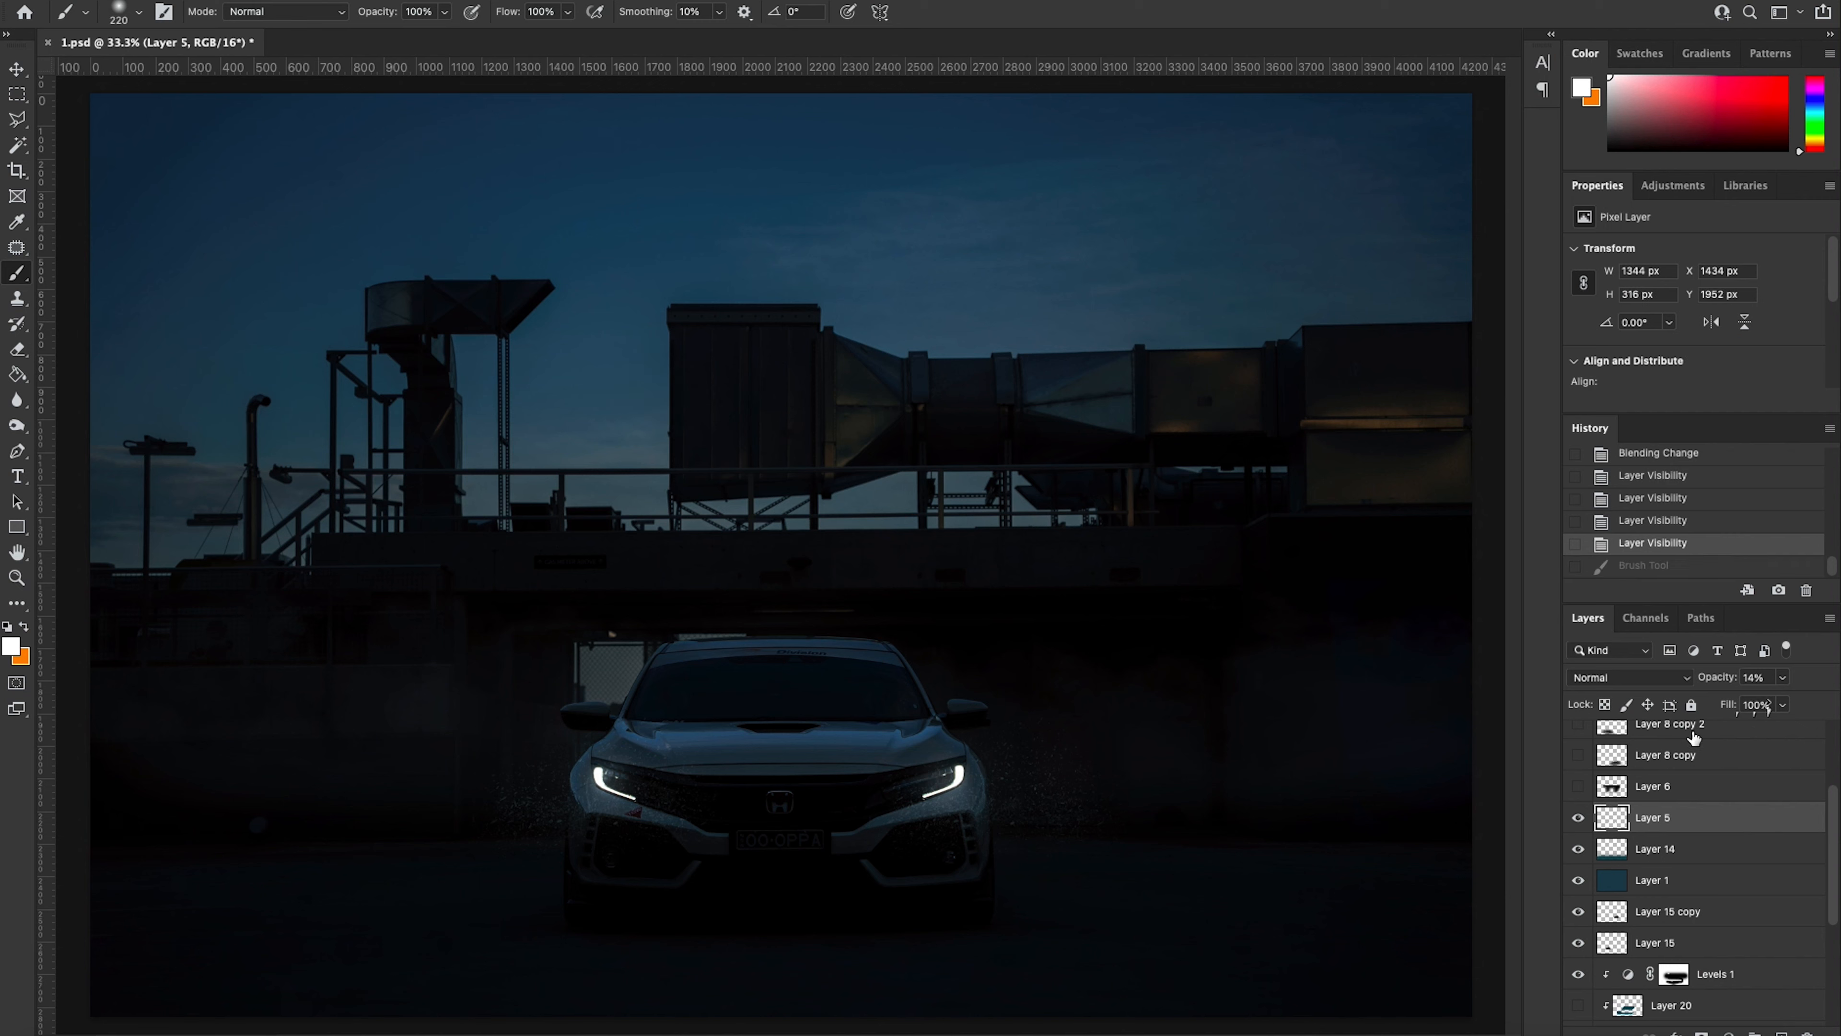
Step: Make Layer 6, Layer 8 copy and Layer 8 copy 2 visible to build up the fog around the car
click(1667, 790)
click(1576, 787)
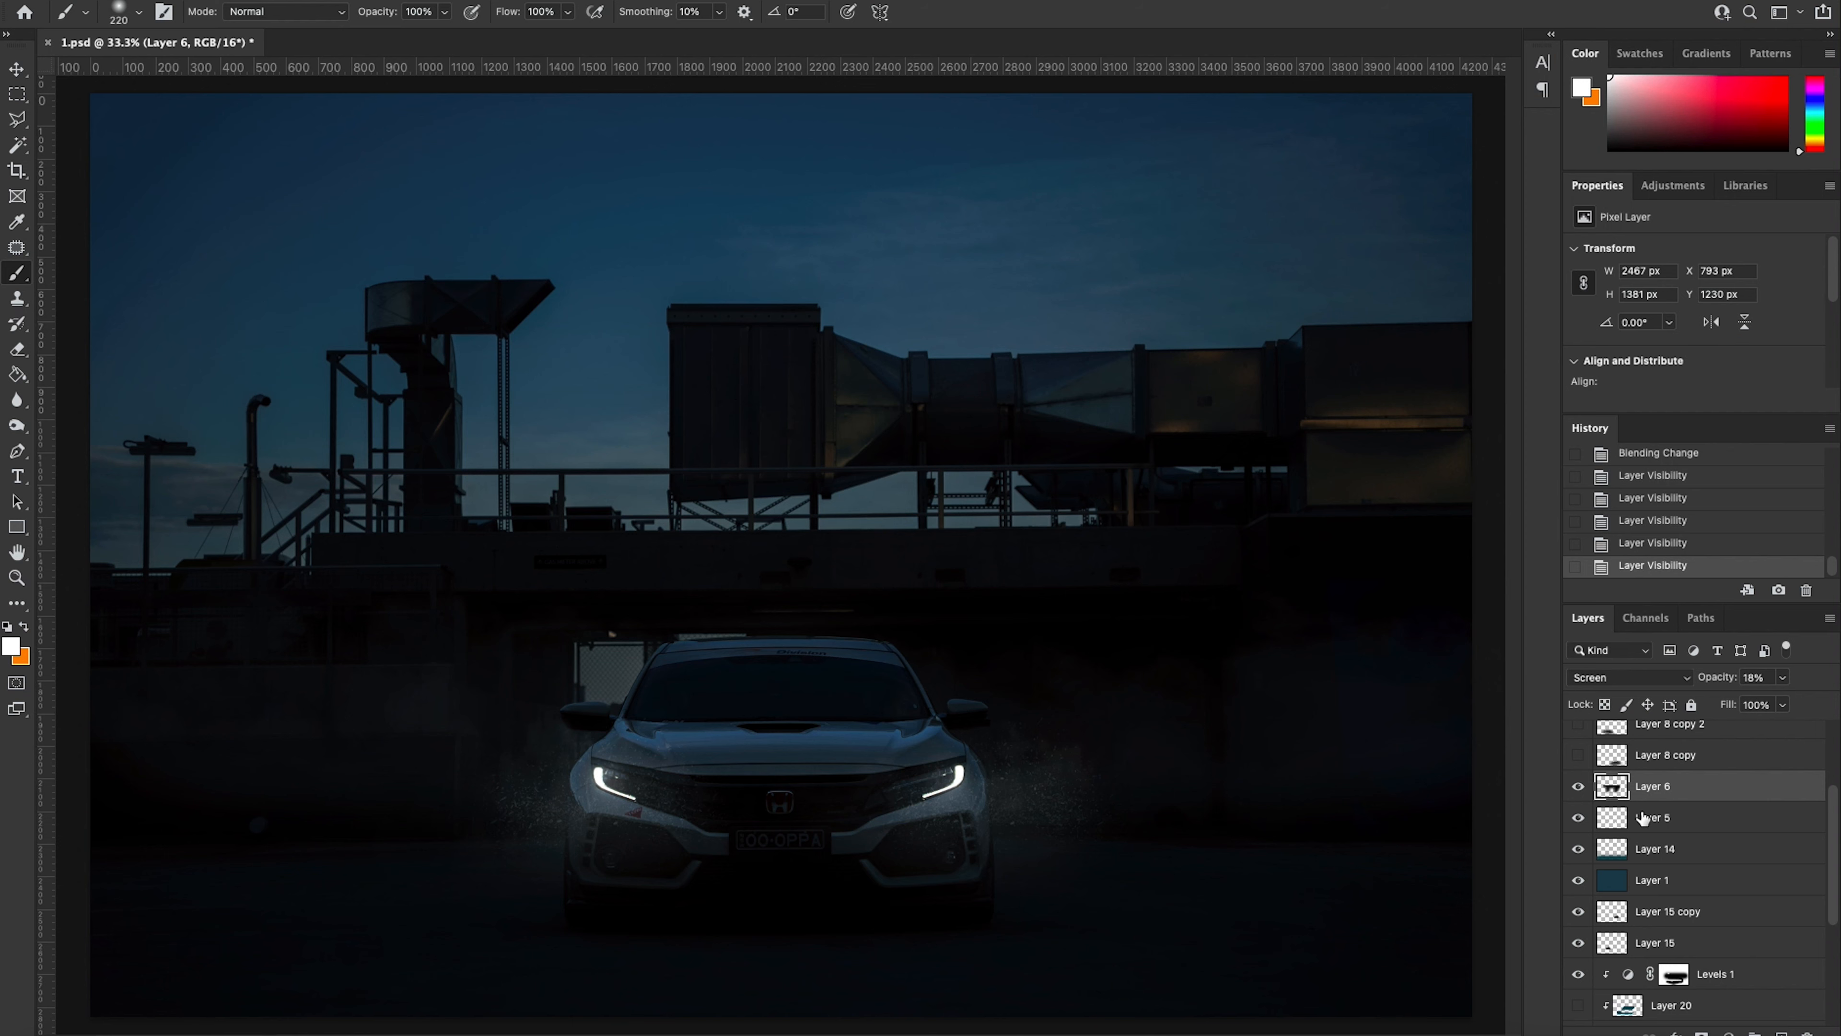
scroll(1624, 820, up, 2)
click(1578, 806)
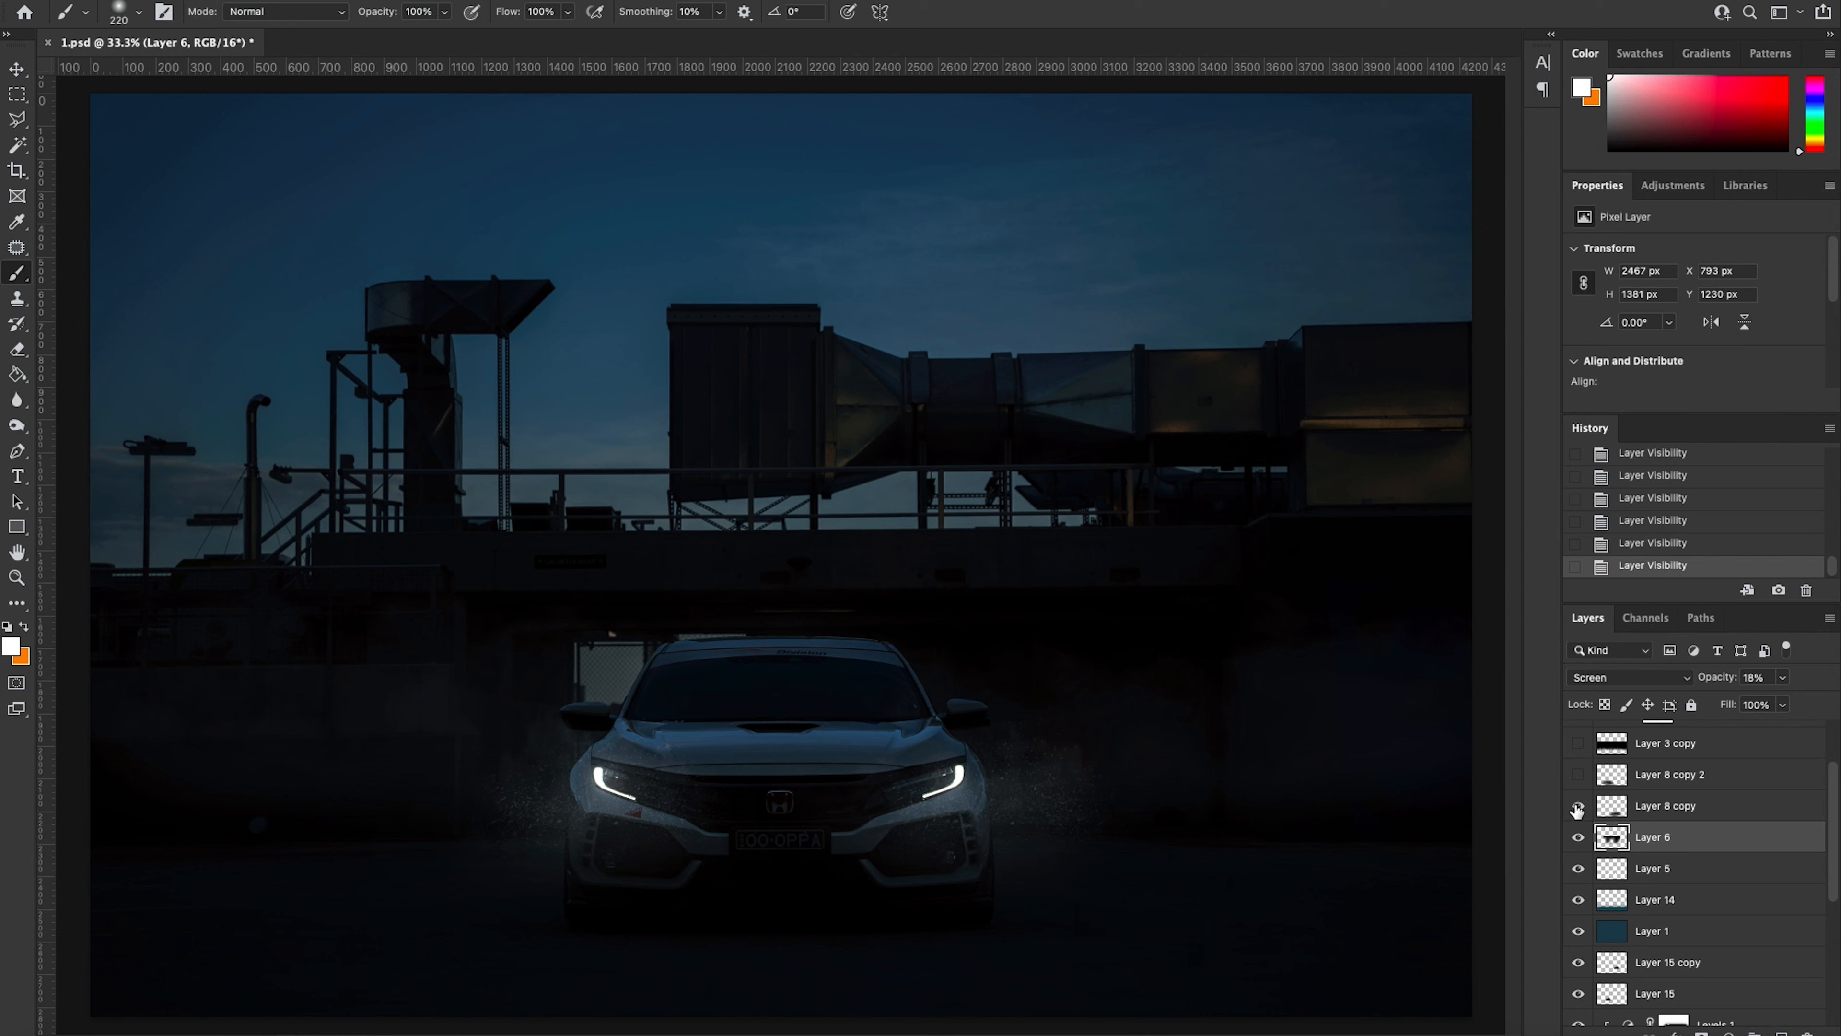
click(1577, 774)
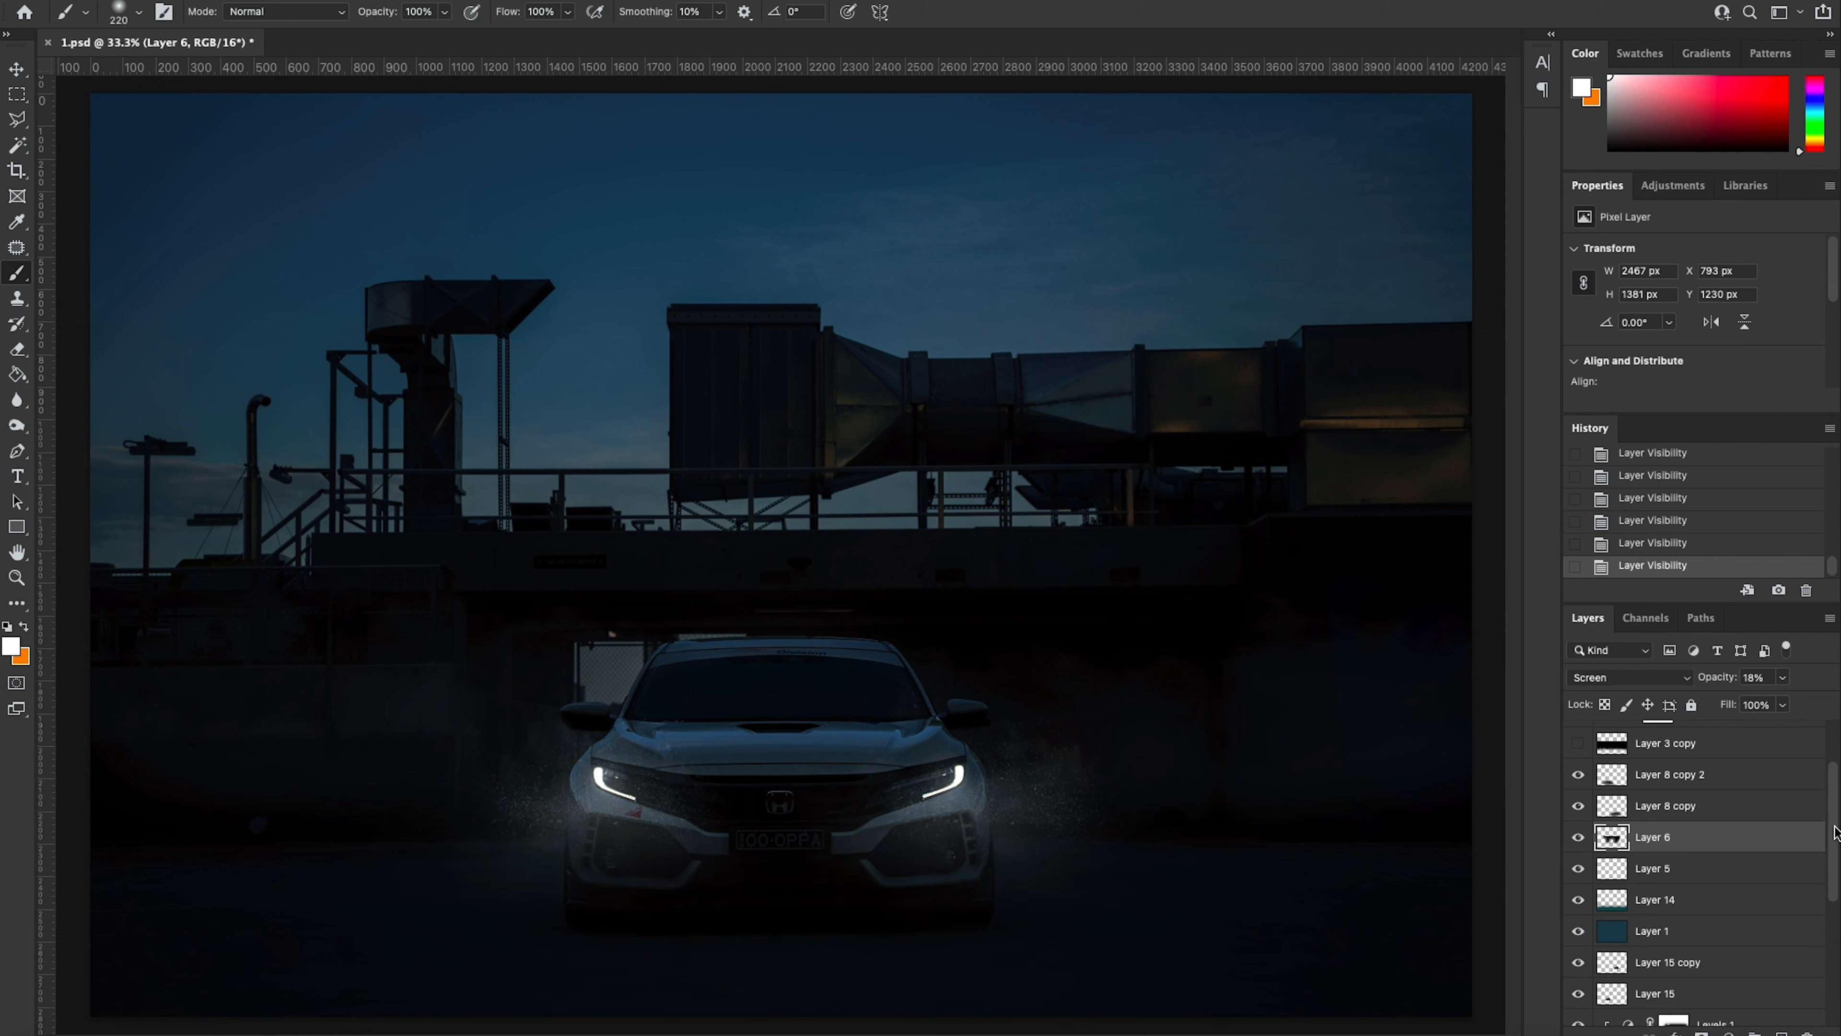
Step: Switch to Chrome and copy the white light ray on black from the "light rays png" image results
drag(1839, 78, 1249, 78)
click(586, 80)
click(338, 79)
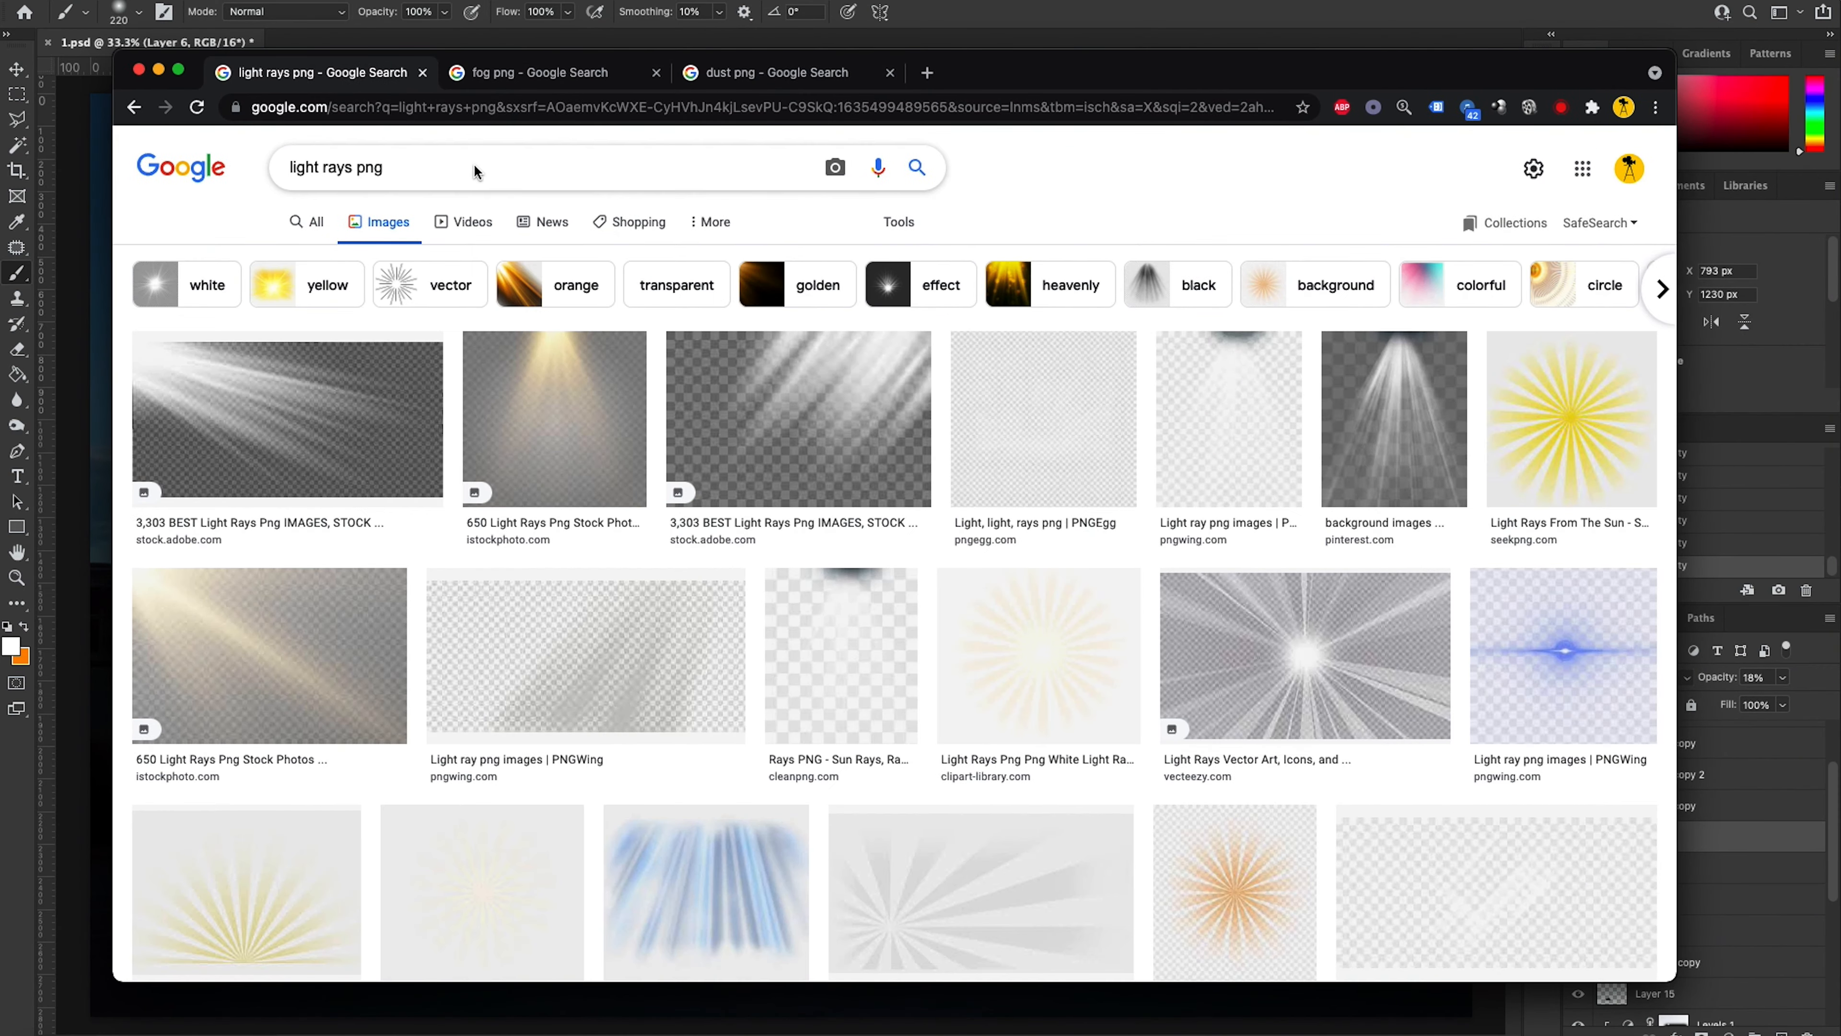
scroll(900, 551, down, 3)
scroll(901, 551, down, 3)
right_click(722, 629)
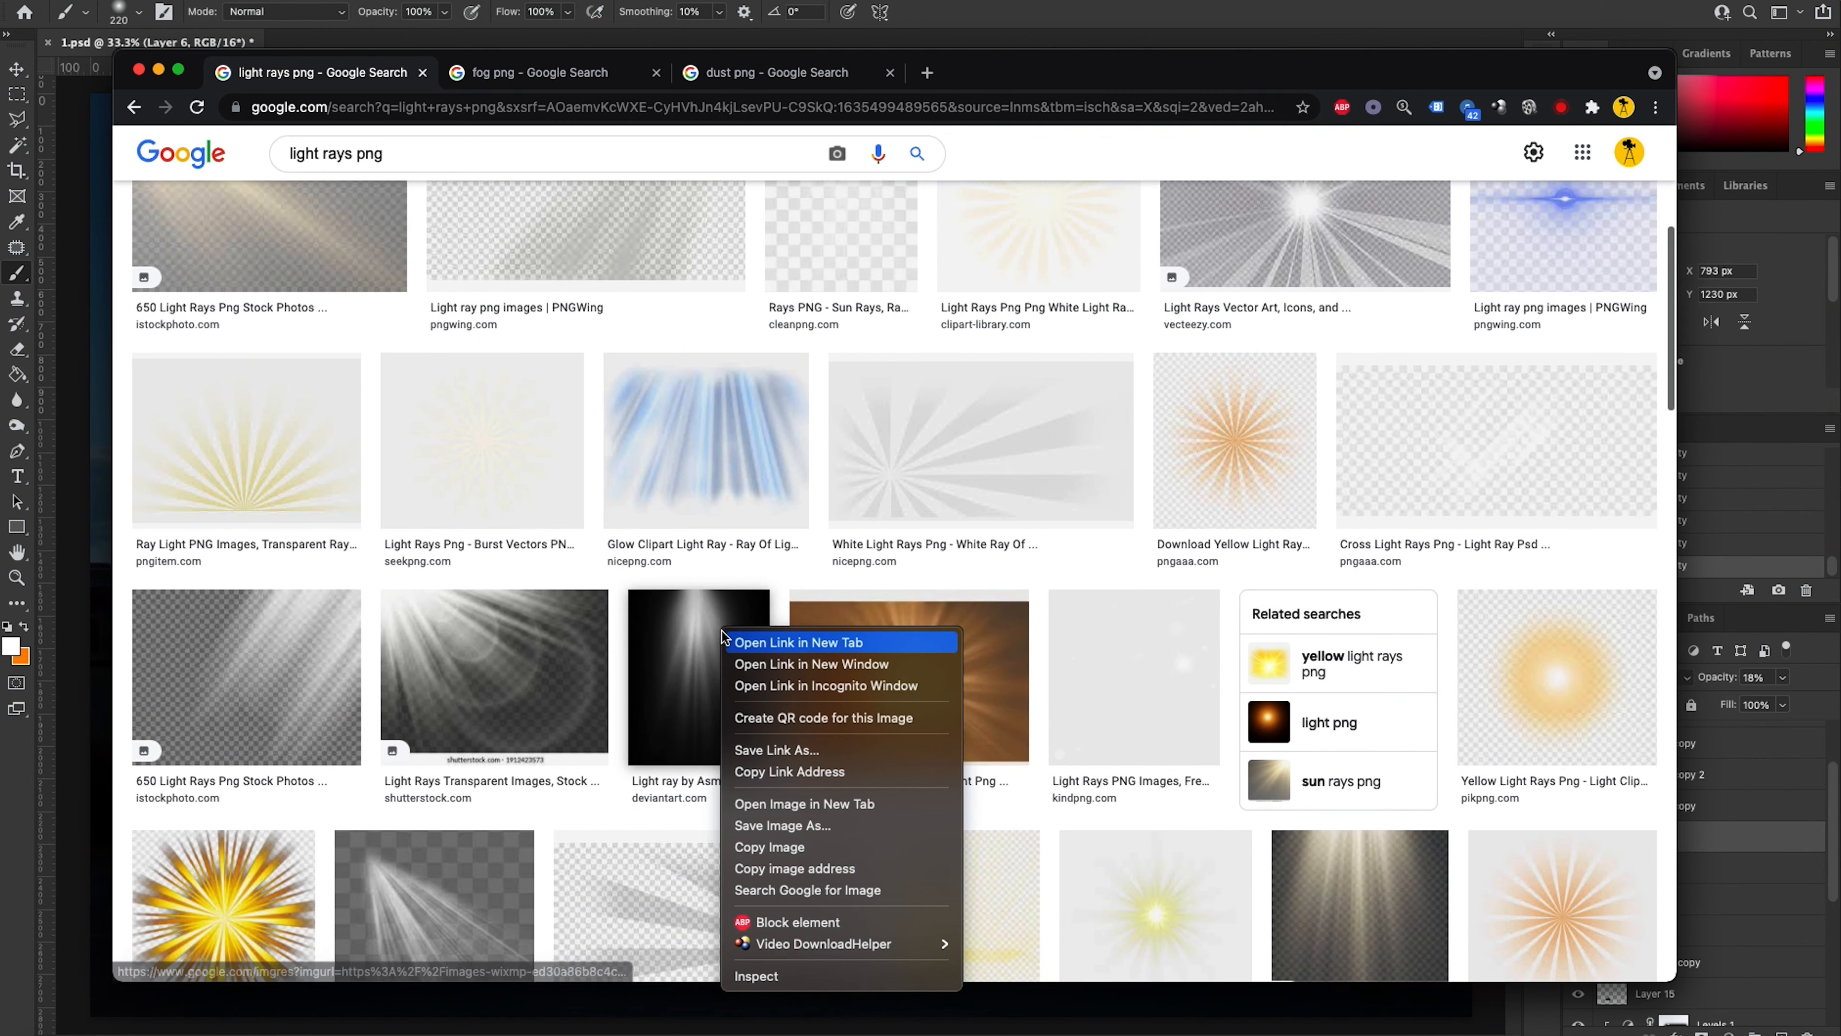
click(836, 850)
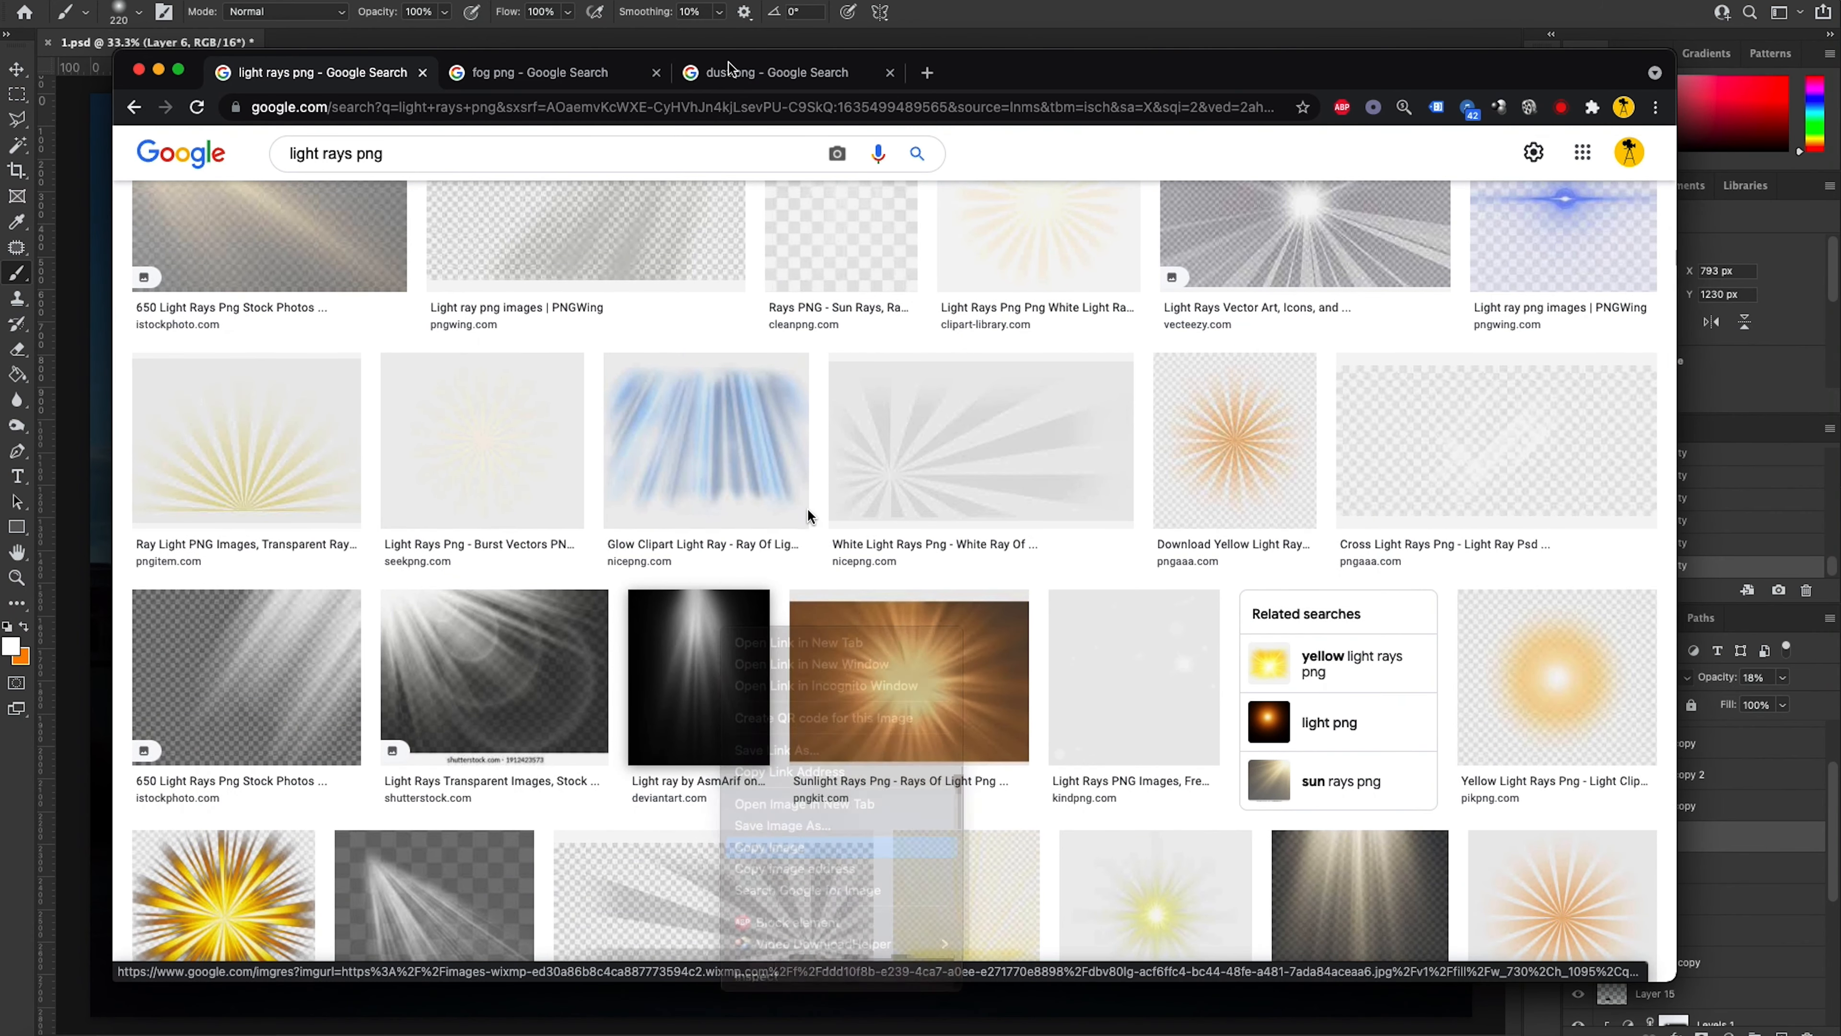
Step: Return to Photoshop, paste the light ray as a new layer above Layer 6, and move it up towards the rooftop box
key(super+Tab)
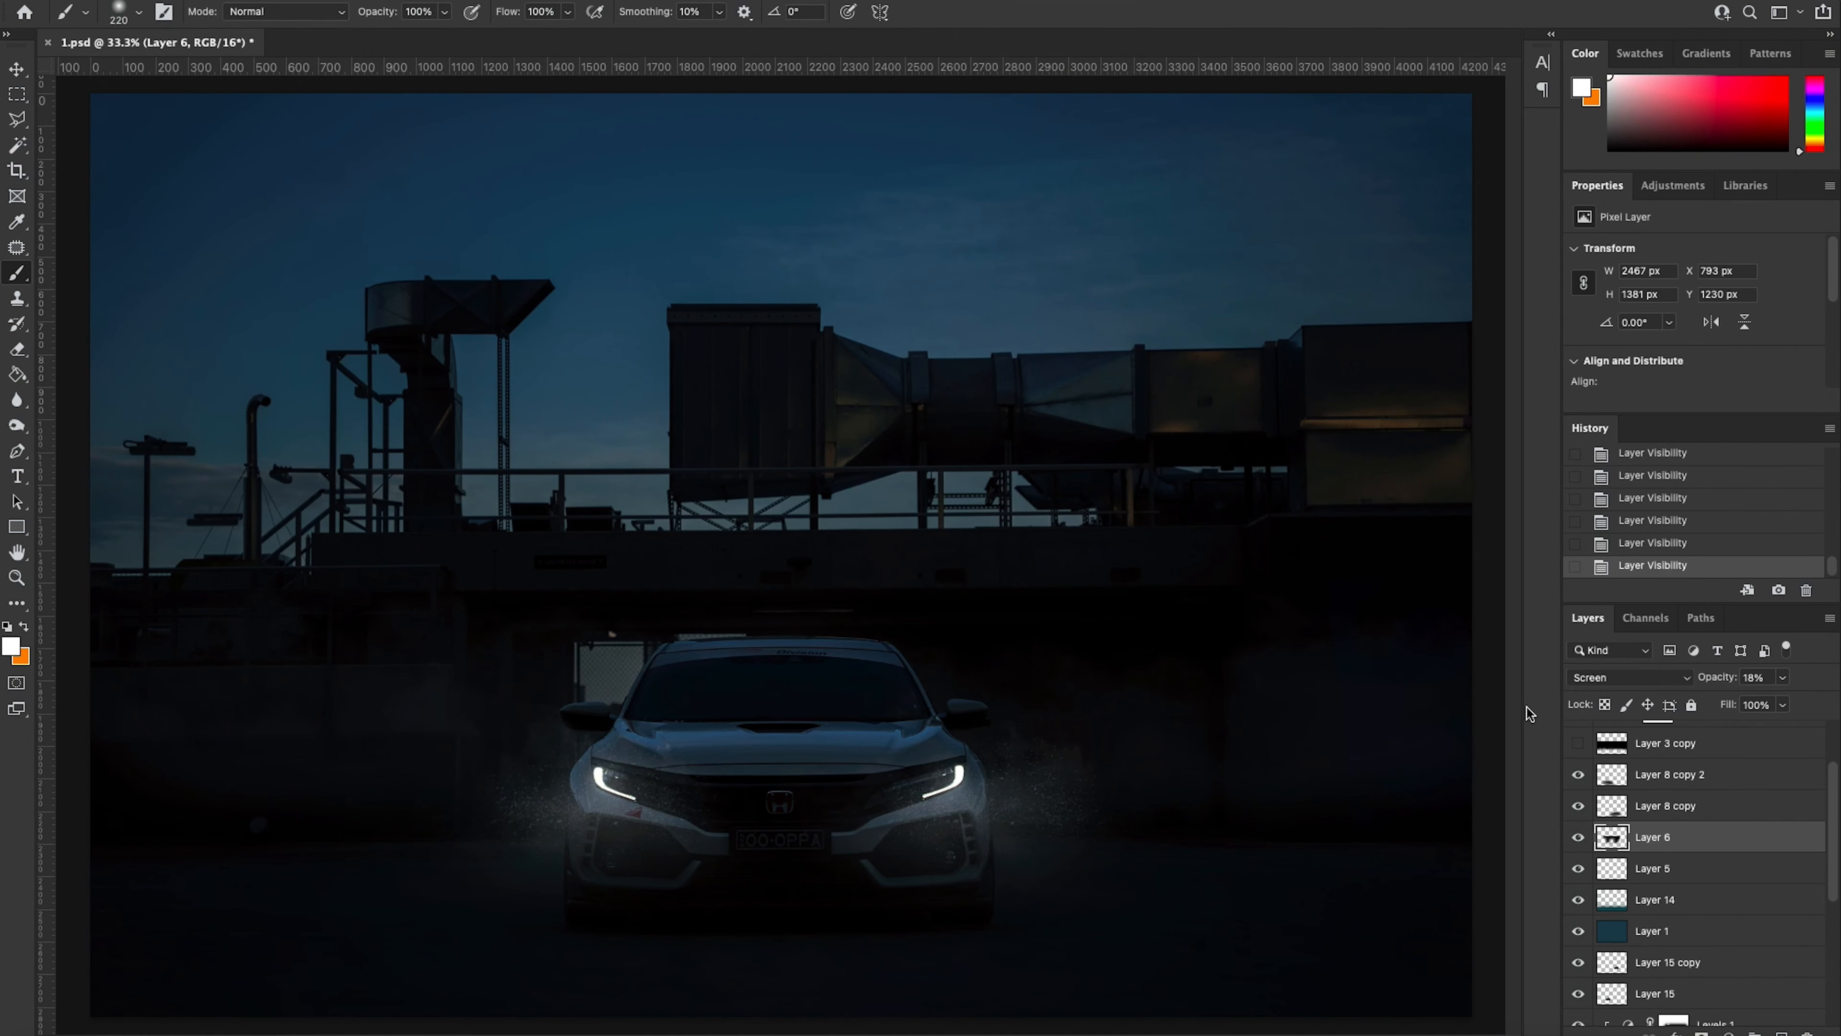
key(super+v)
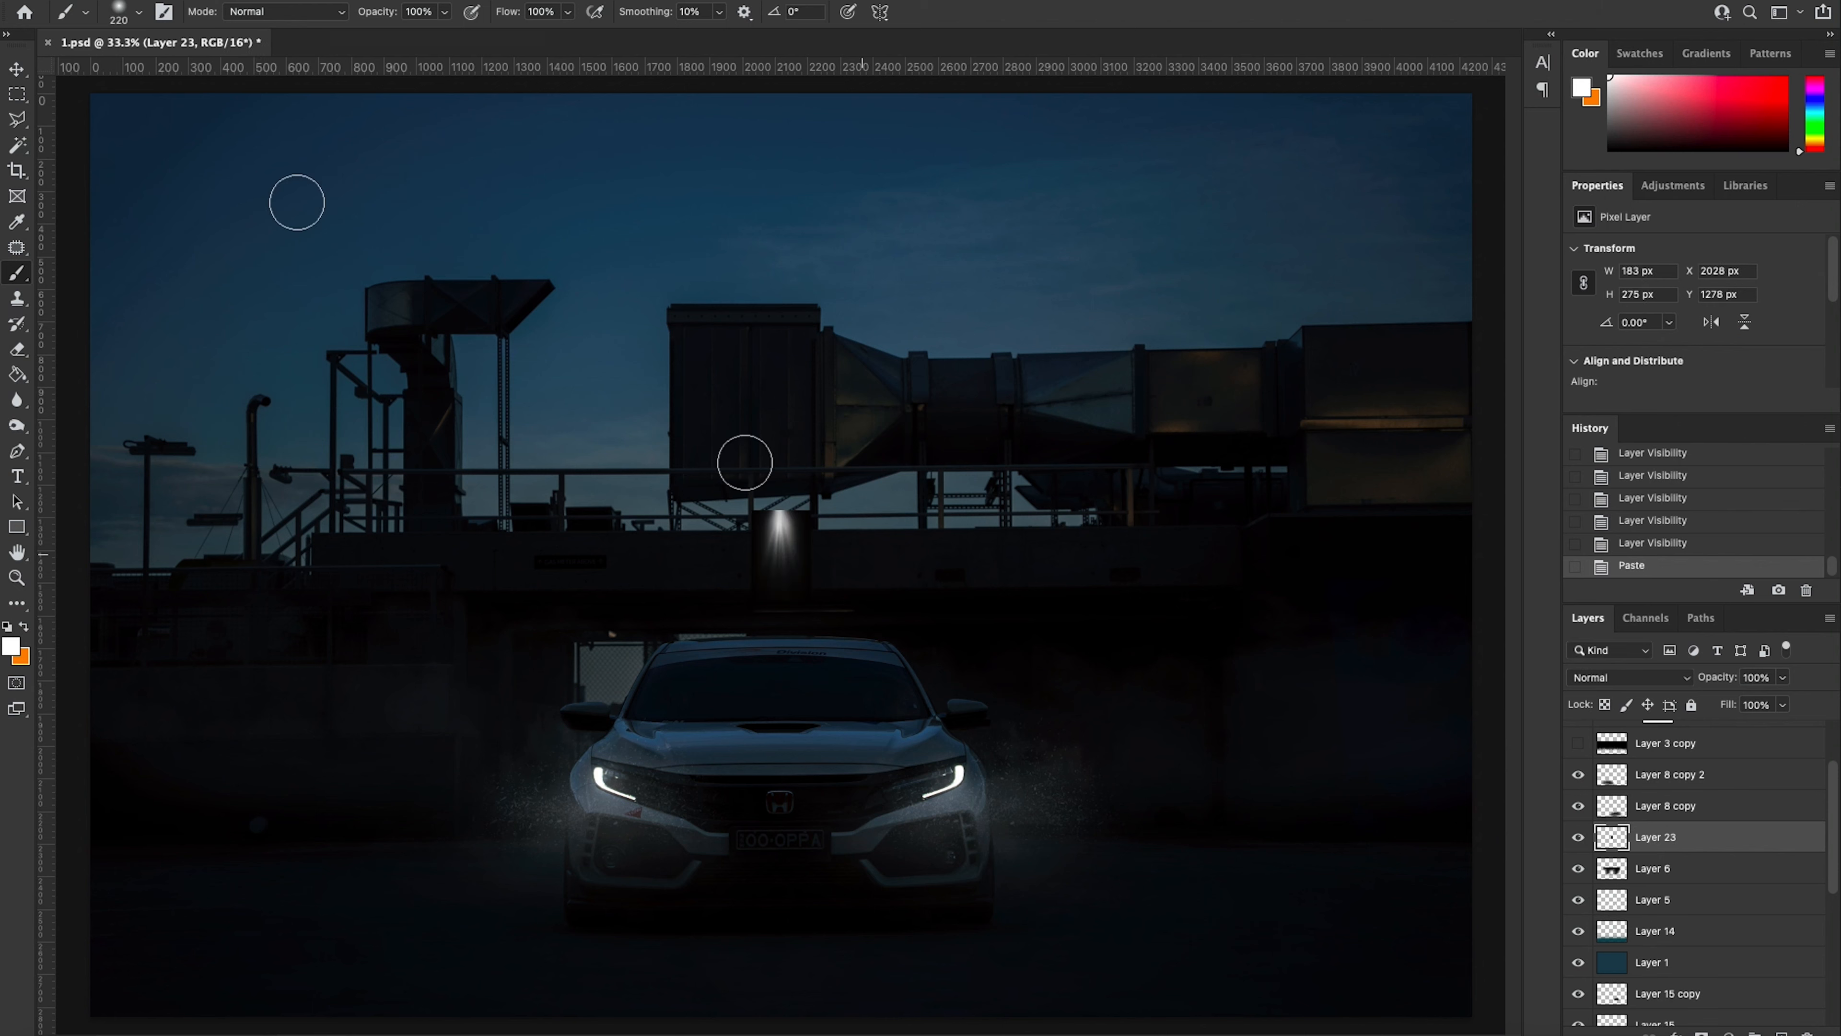
key(v)
drag(785, 537, 816, 288)
Step: Enlarge the light ray on Layer 23 to about 230% and widen its base symmetrically with a perspective transform
key(ctrl+t)
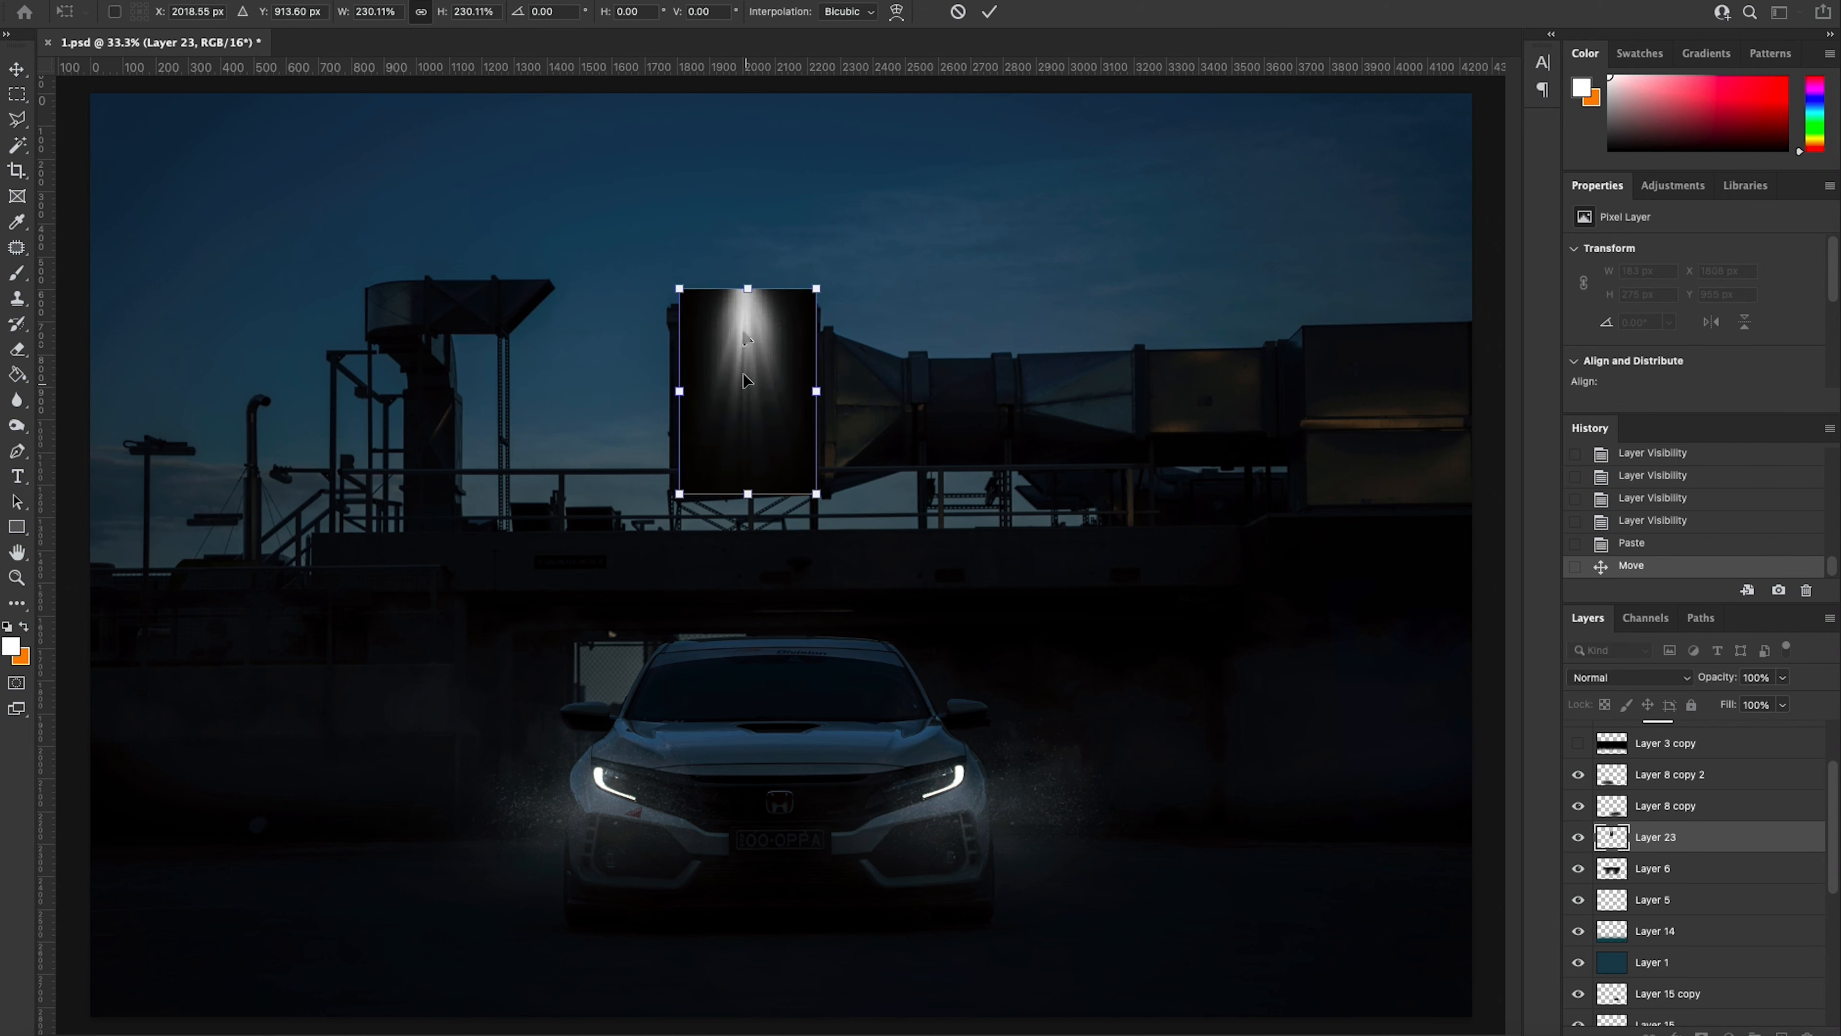
right_click(753, 374)
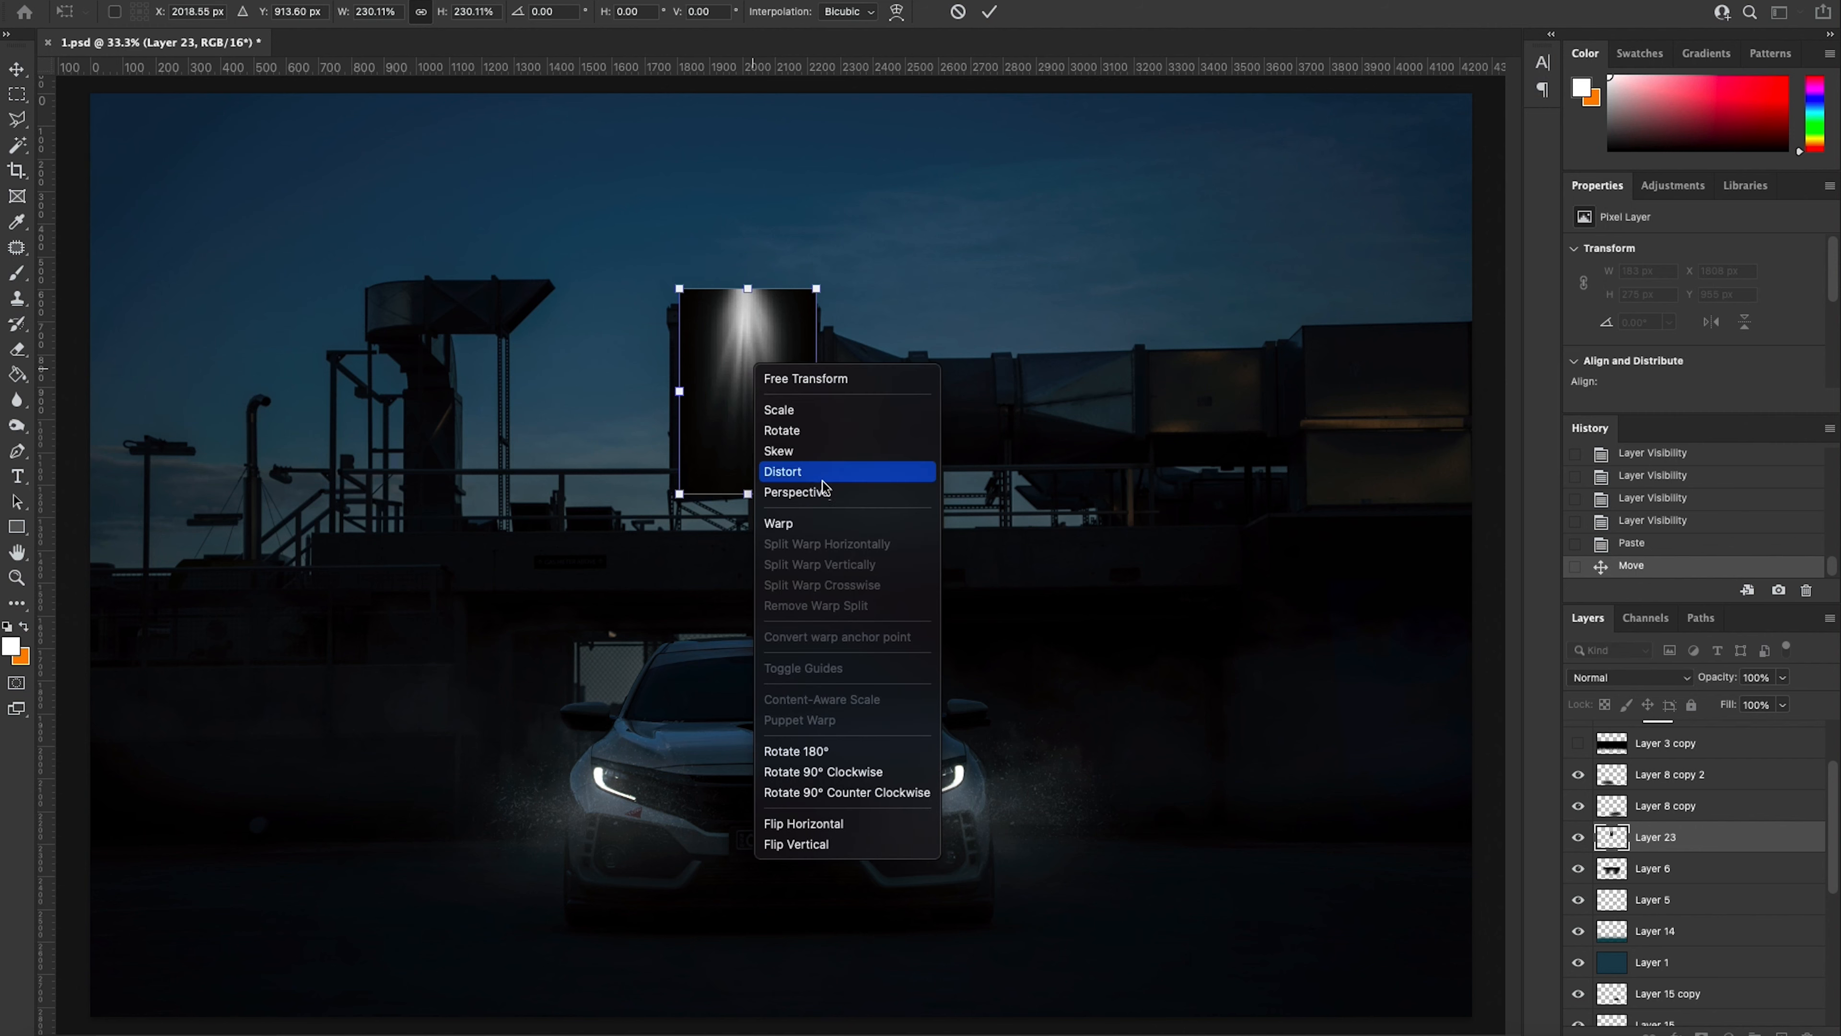
click(783, 471)
drag(820, 494, 959, 494)
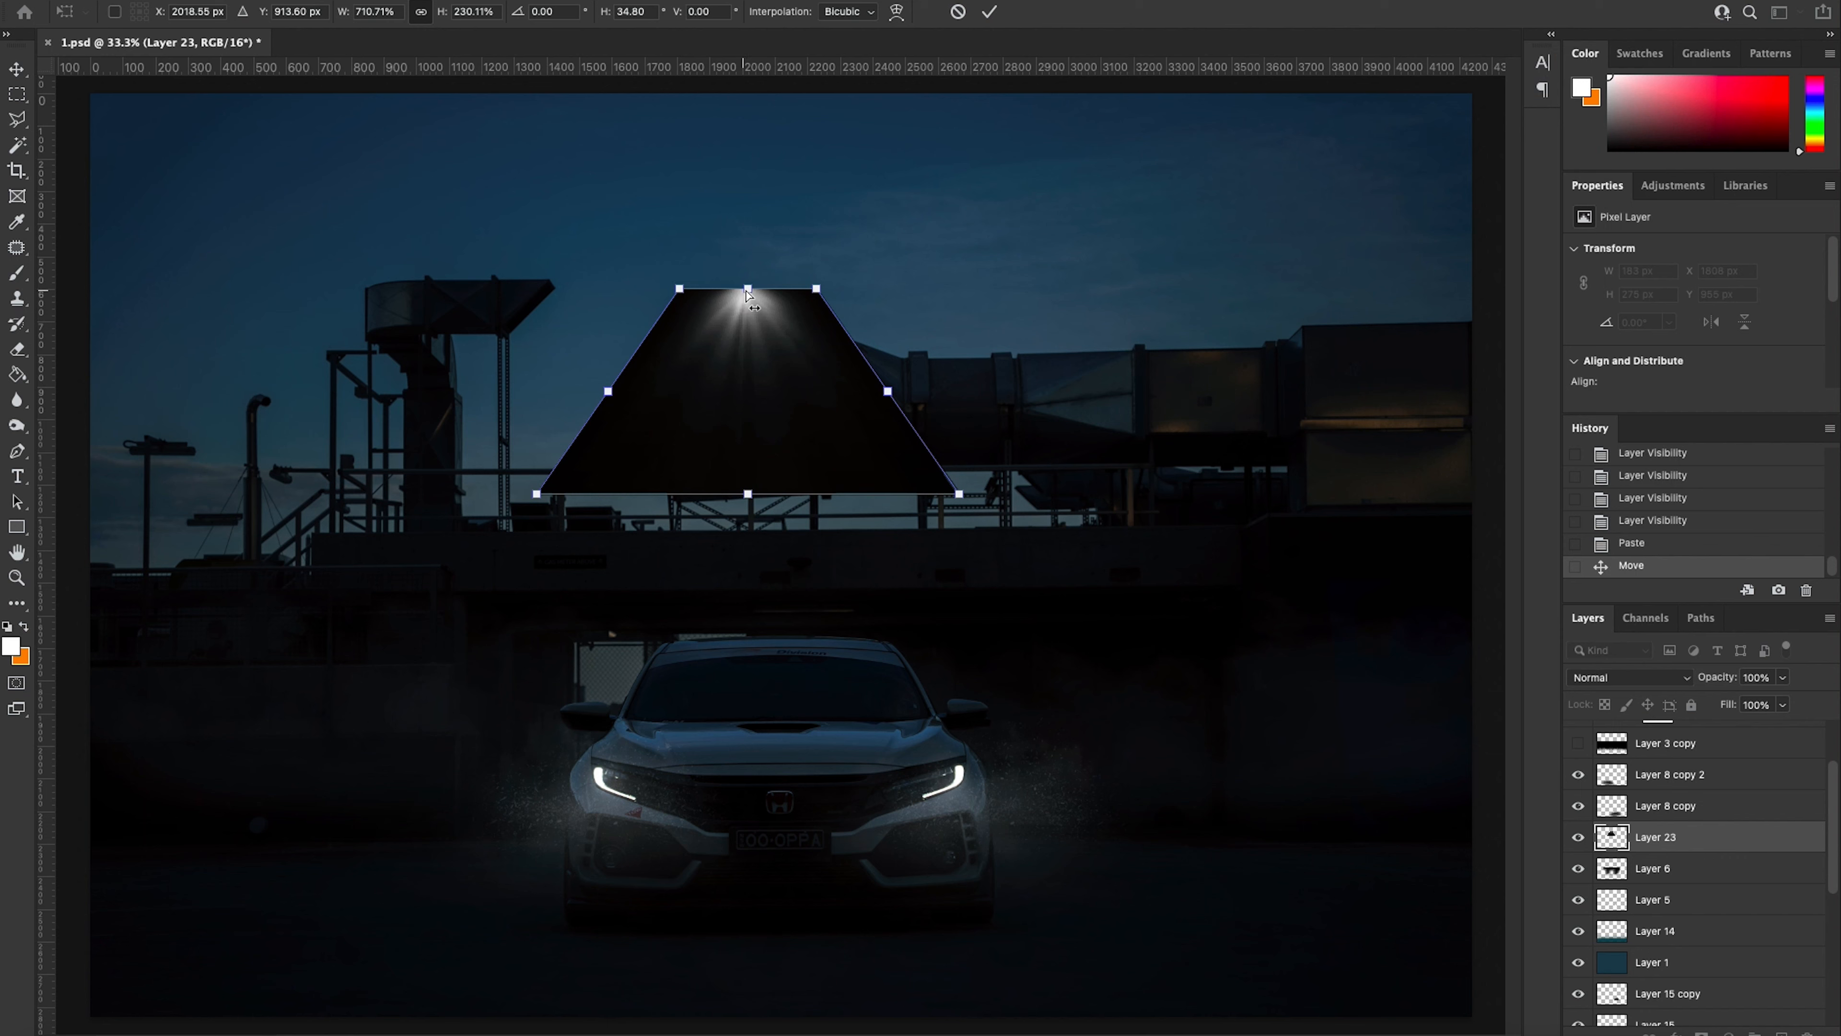
drag(959, 494, 990, 495)
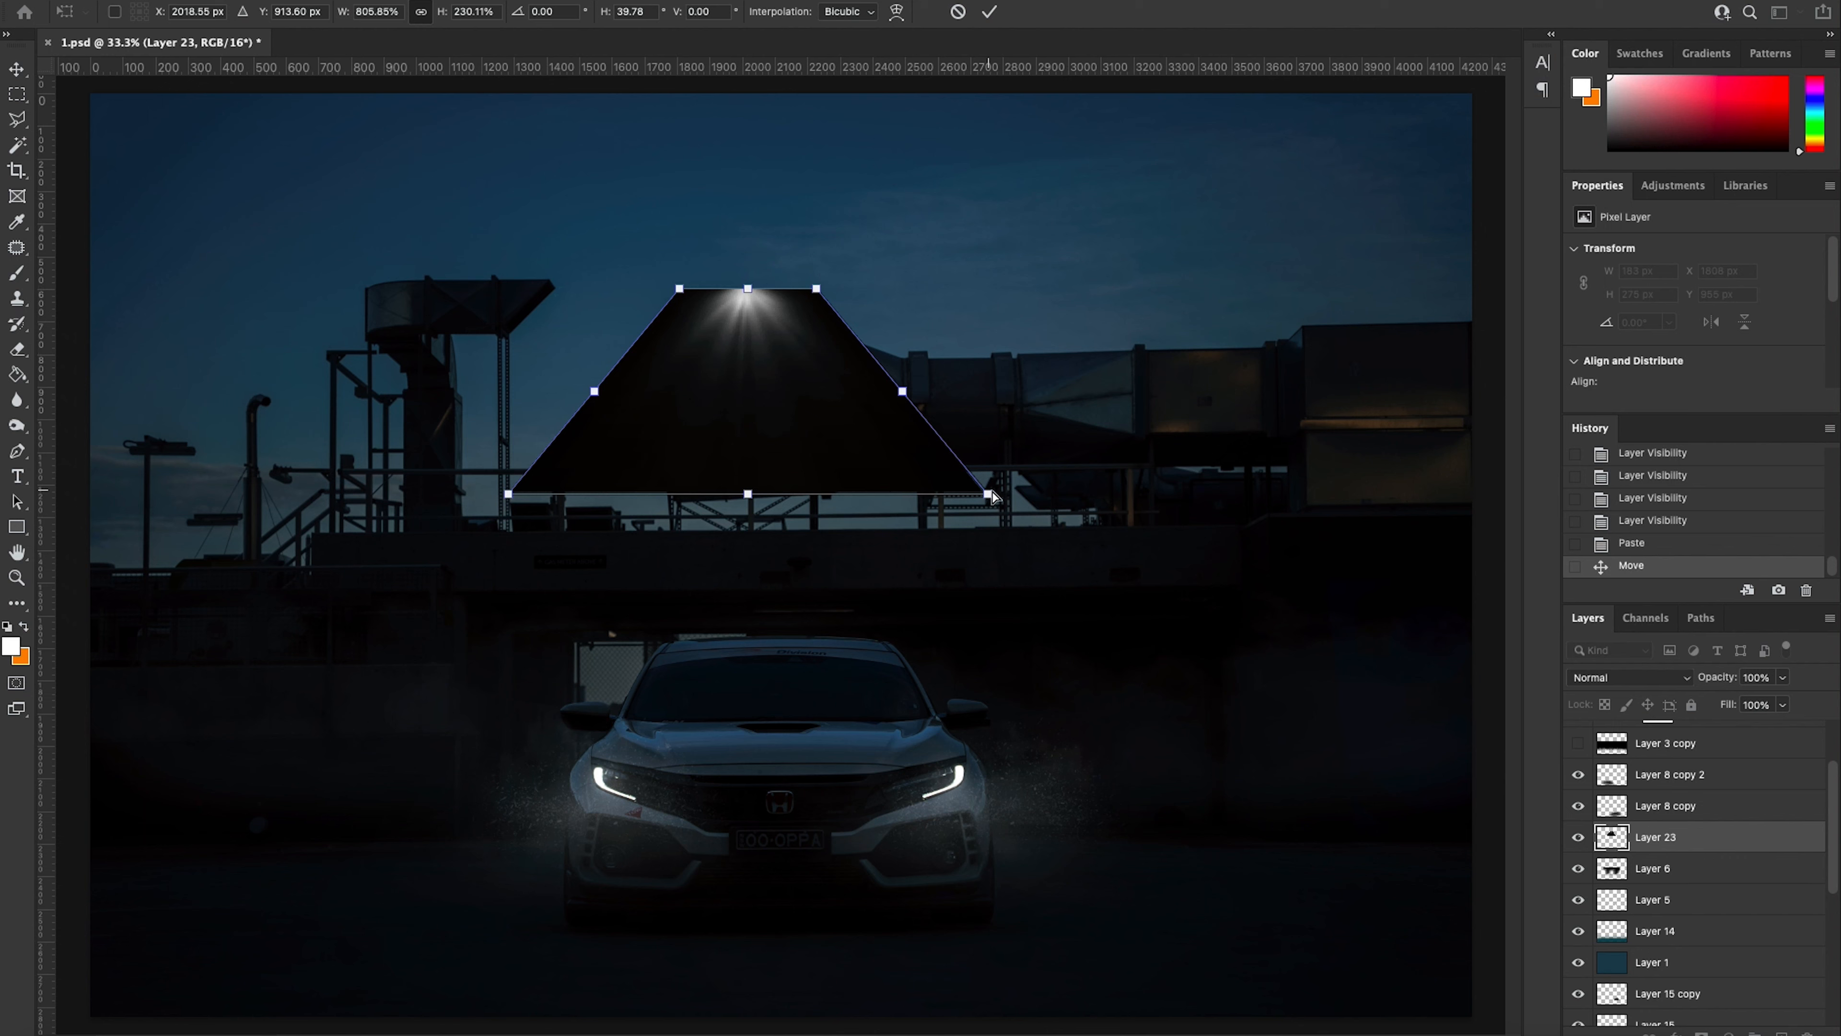
key(Return)
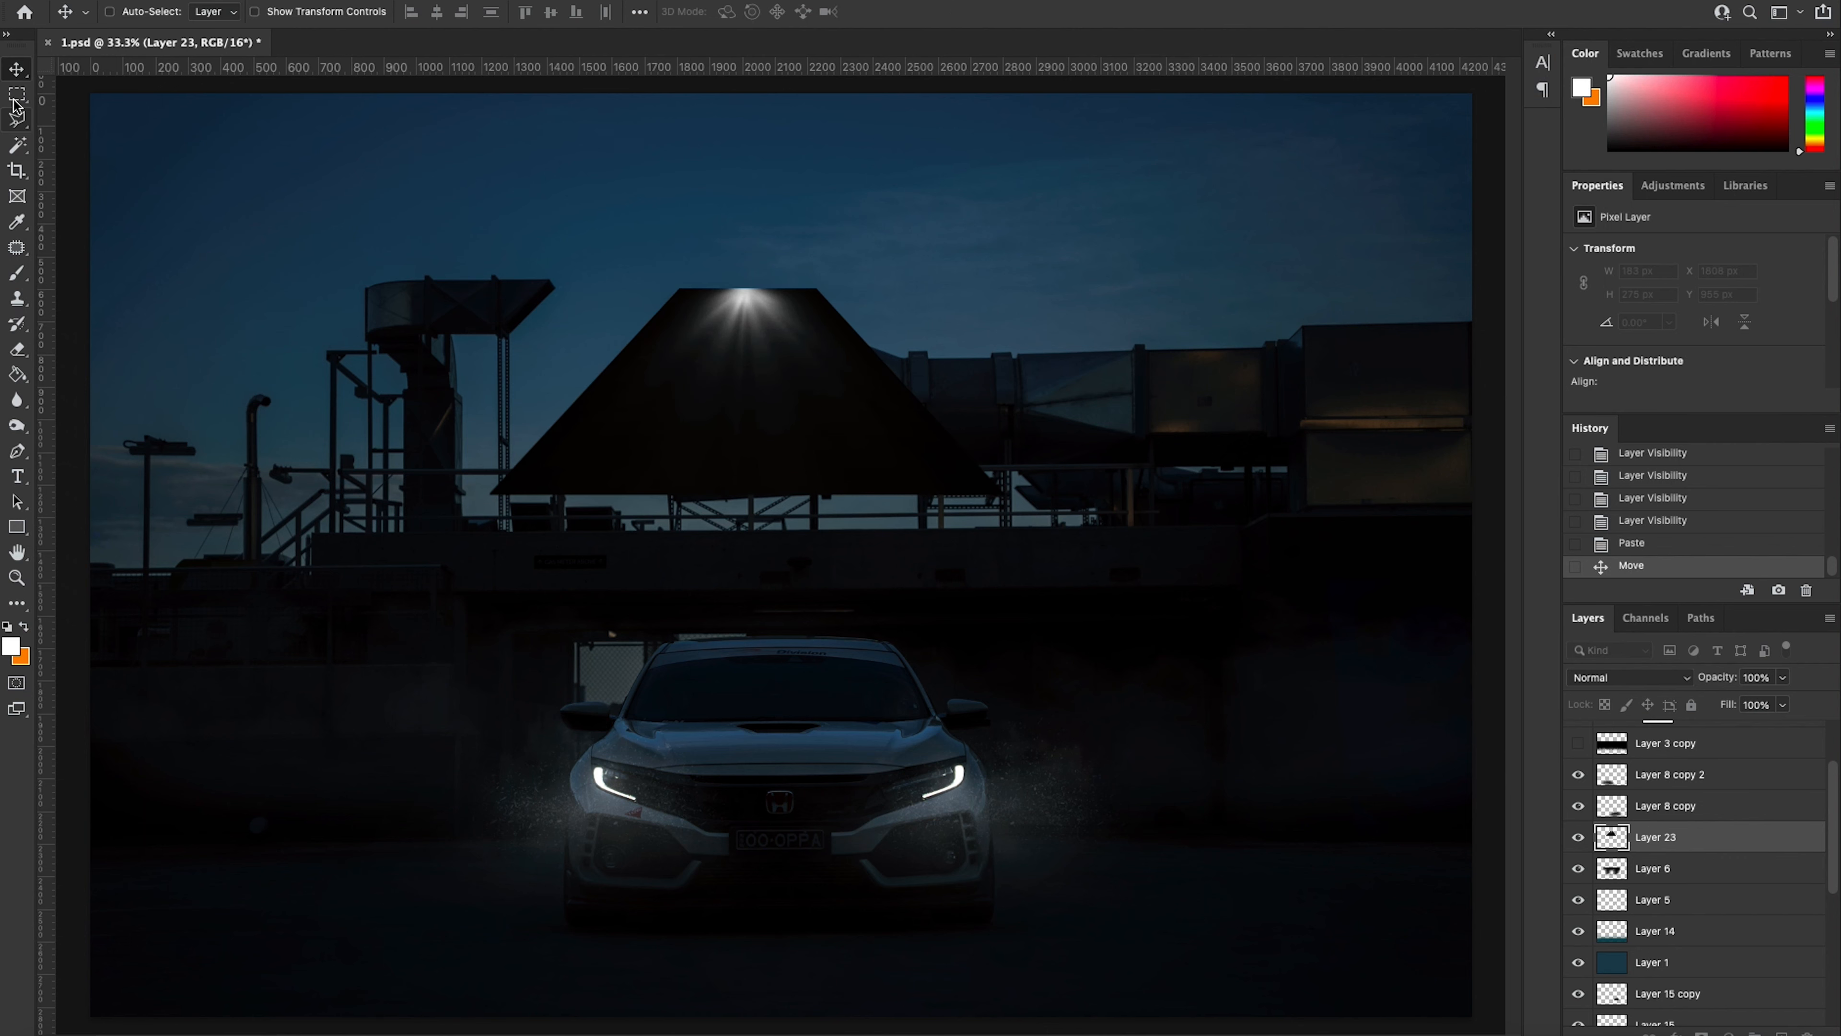
Step: Squash the light ray from its upper edge to about 1585 × 331 px and set its blend mode to Screen
right_click(635, 382)
key(Escape)
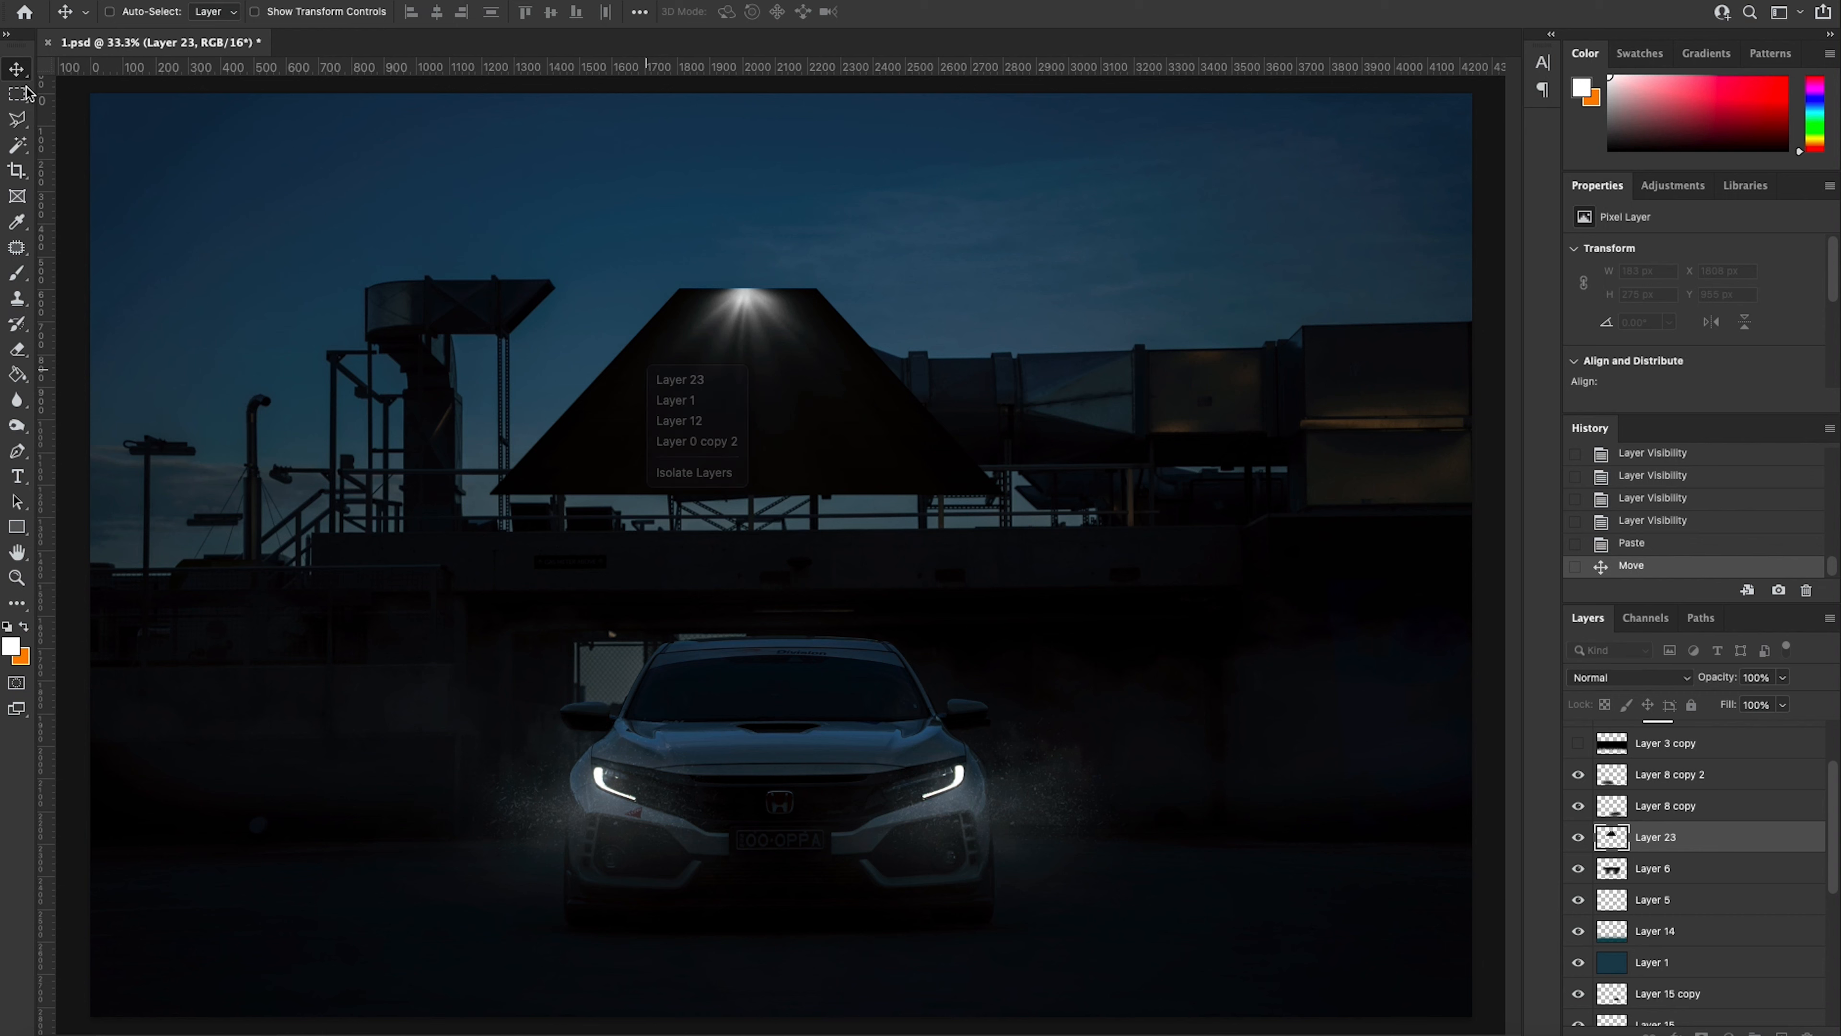
key(ctrl+t)
right_click(752, 383)
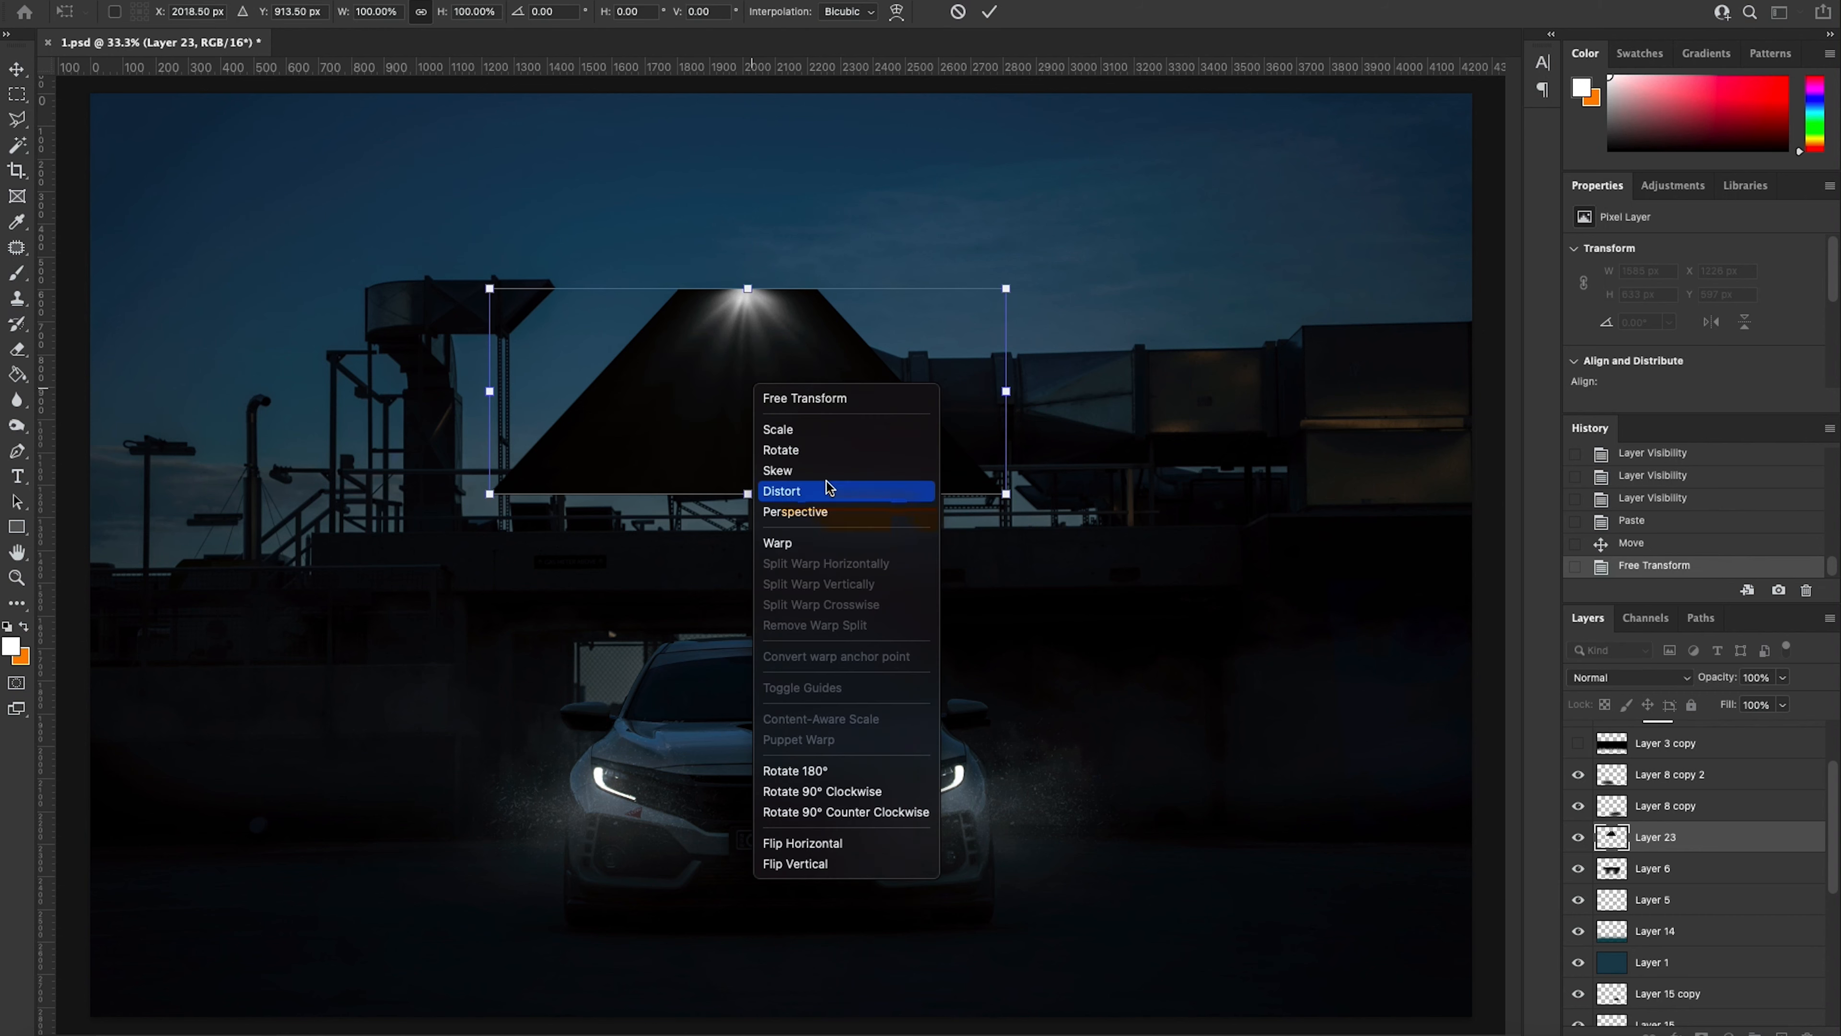
click(809, 429)
drag(747, 289, 745, 388)
key(Return)
click(1606, 678)
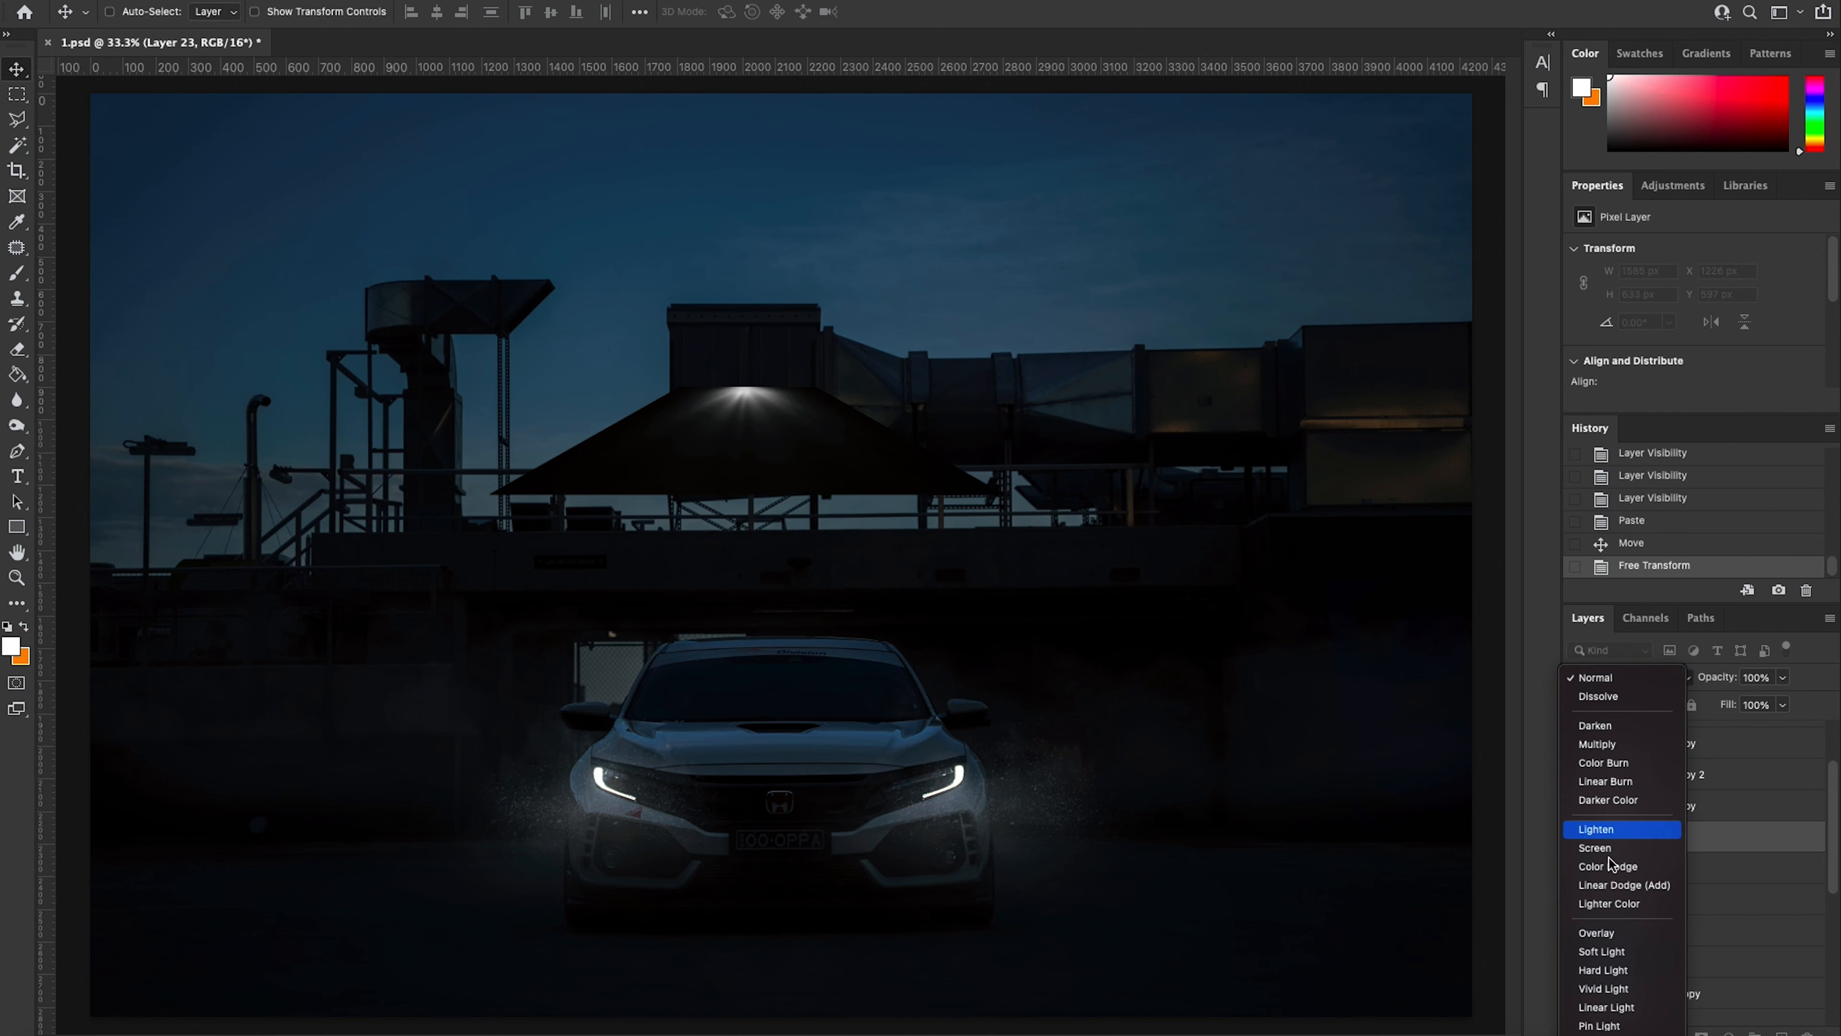
click(1617, 867)
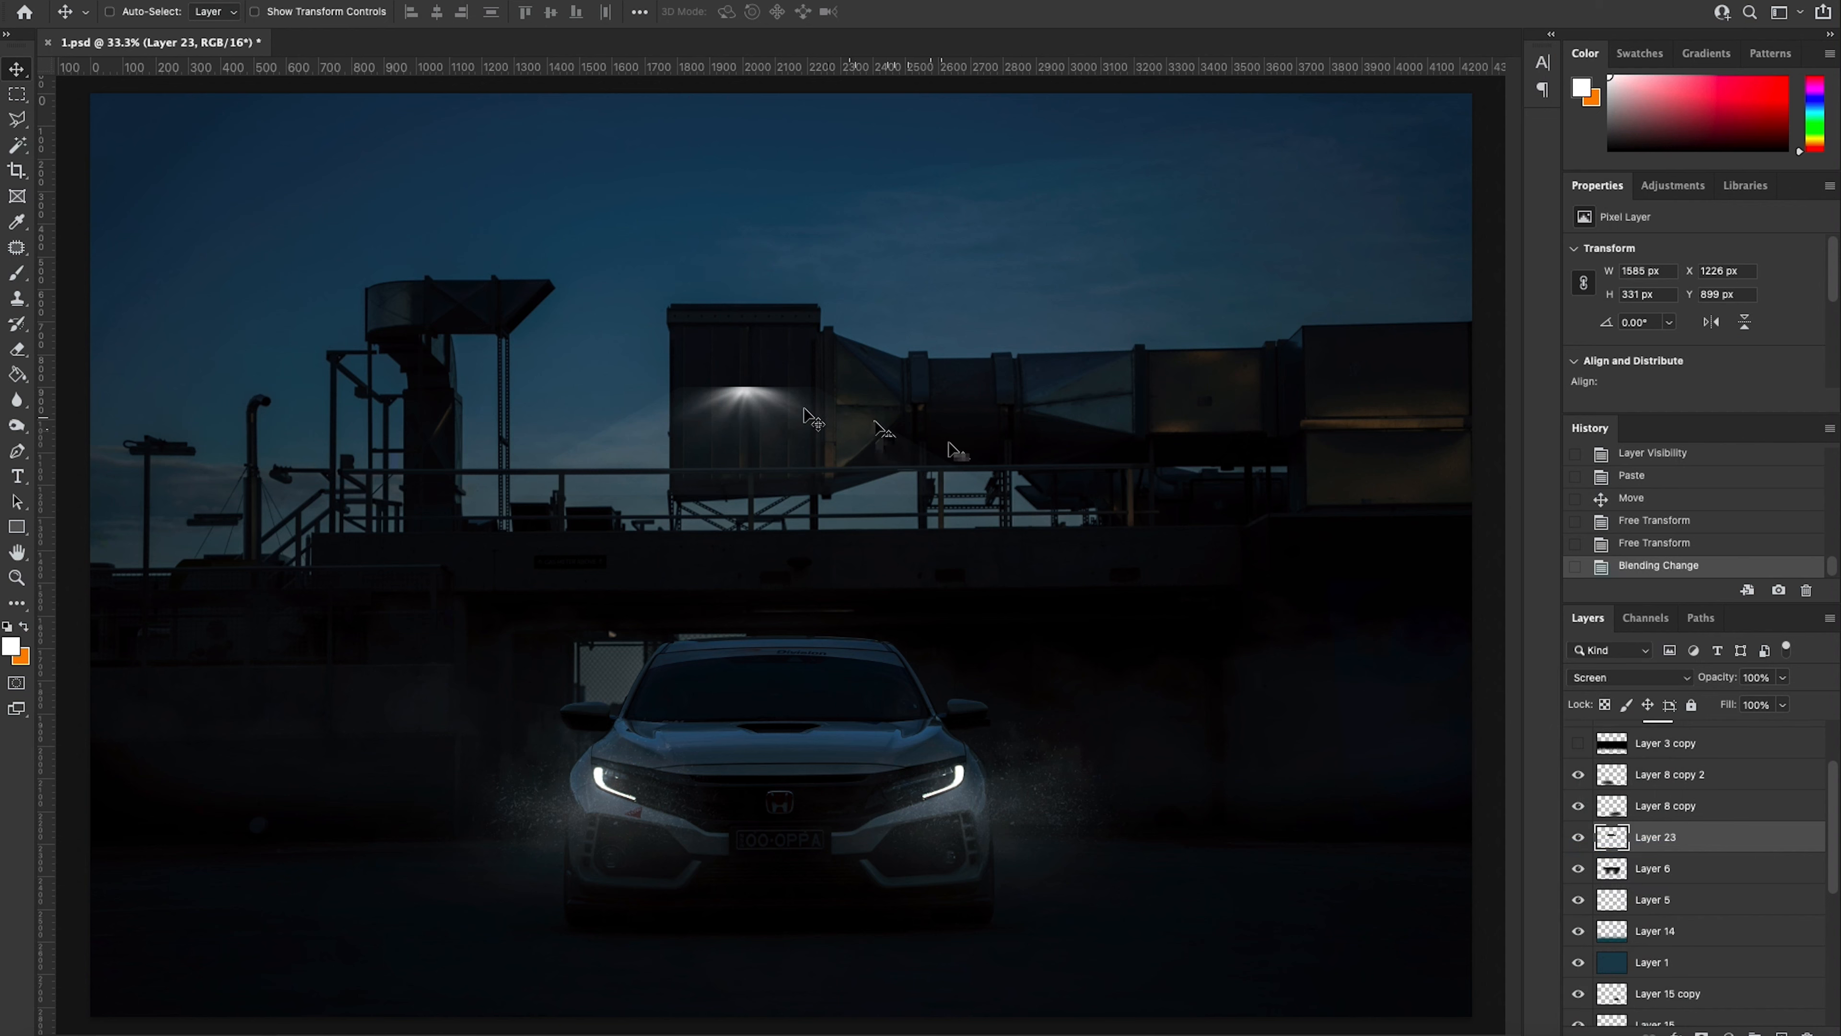
Step: Erase the hard upper edges on both sides of the light ray with a 137 px eraser
key(e)
right_click(816, 352)
drag(815, 384, 875, 391)
key(Return)
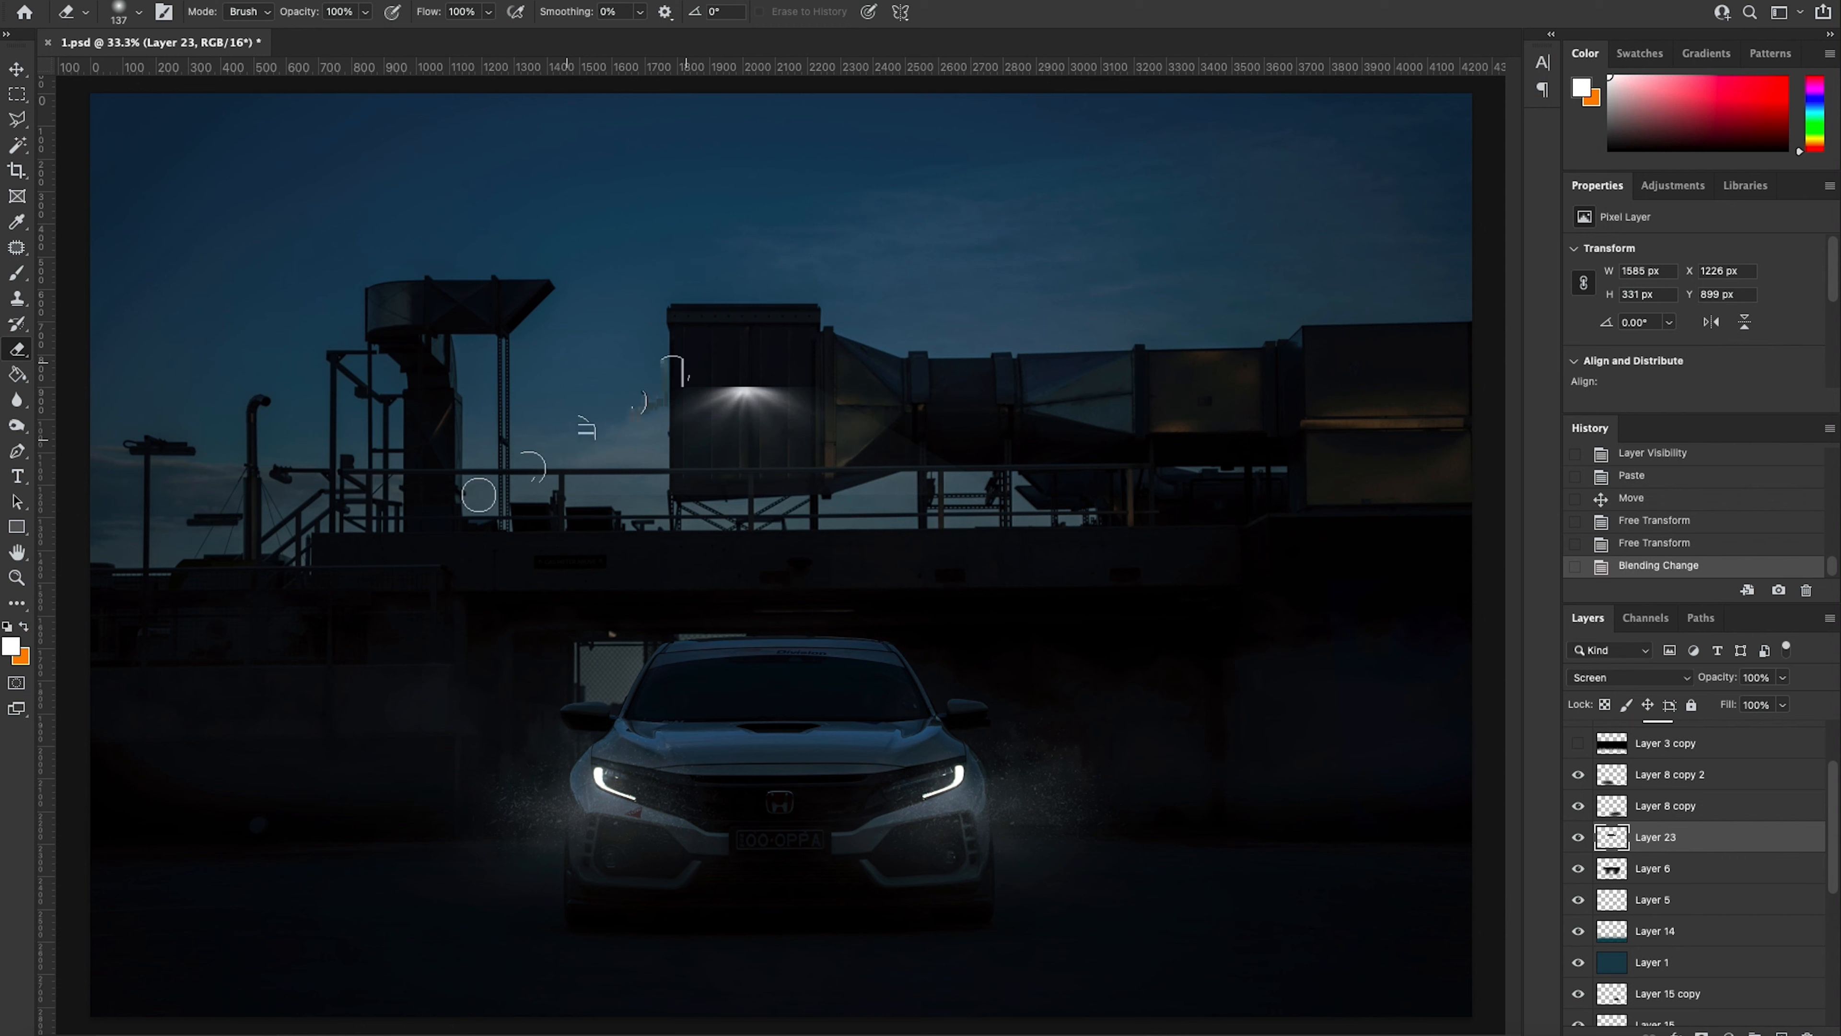
drag(733, 357, 542, 419)
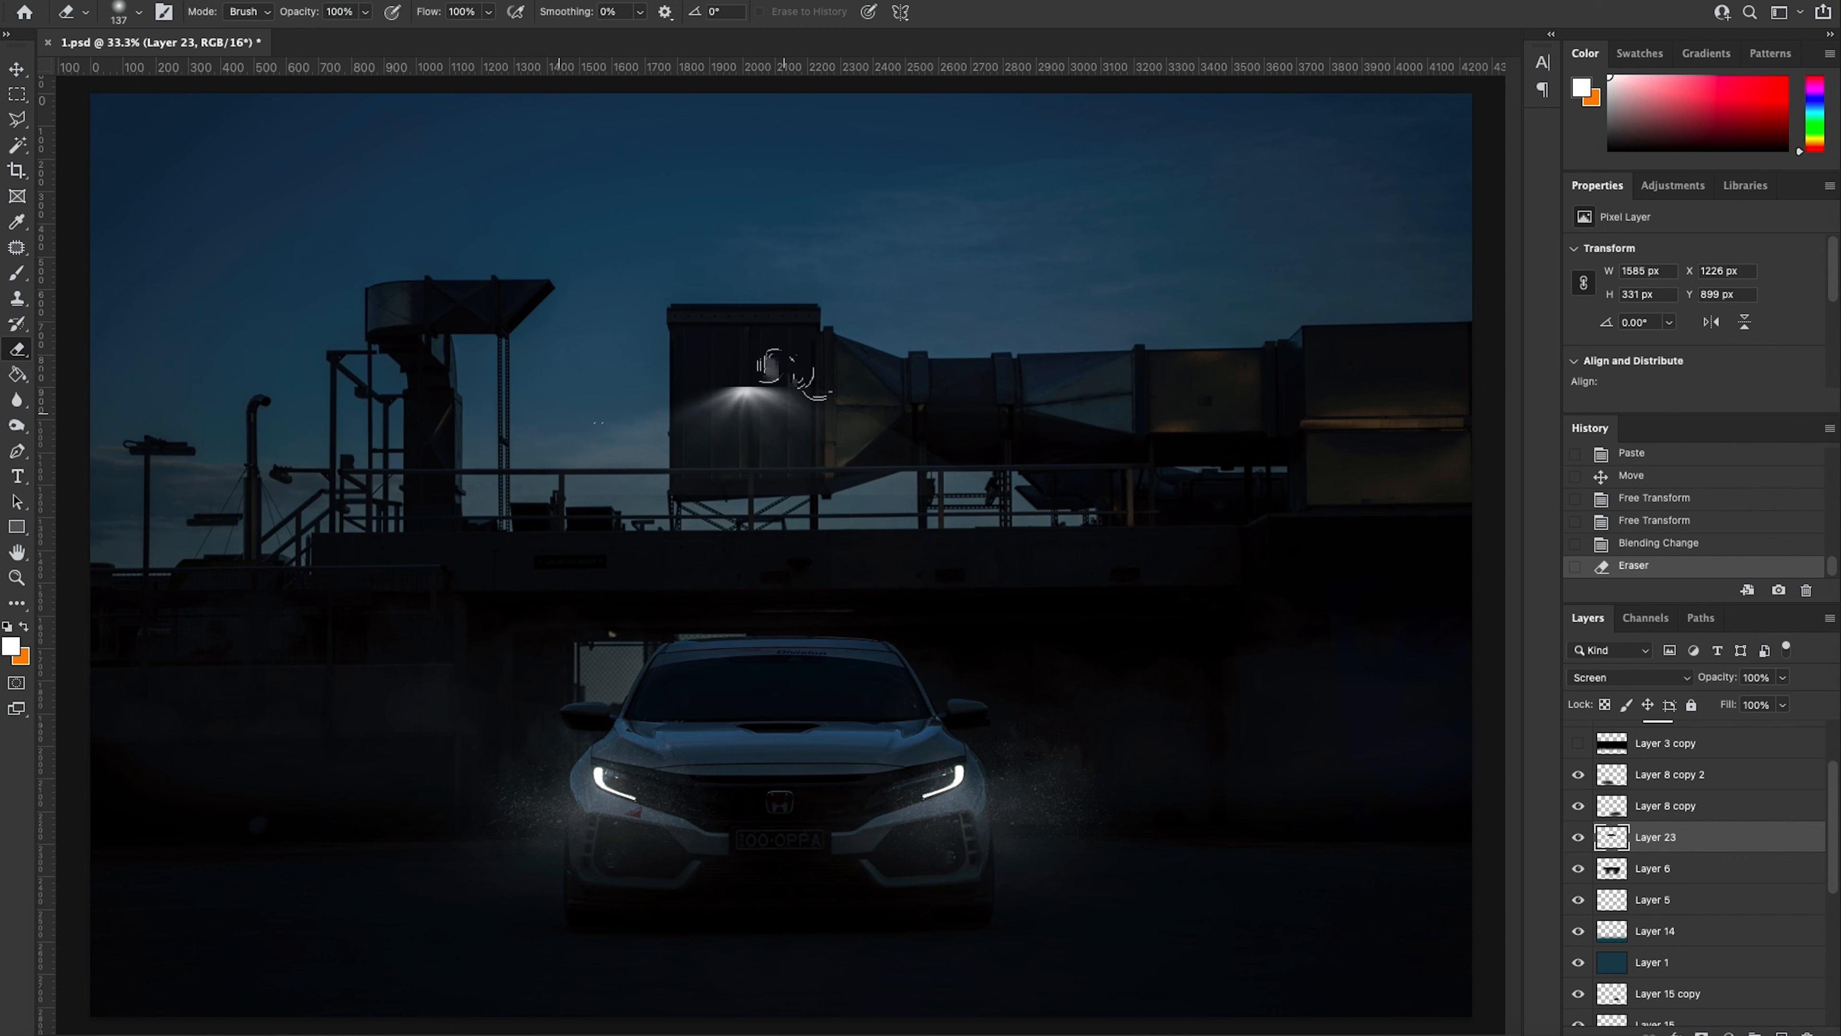
mouse_move(917, 450)
mouse_down()
mouse_move(788, 379)
mouse_move(685, 369)
mouse_move(779, 374)
mouse_up()
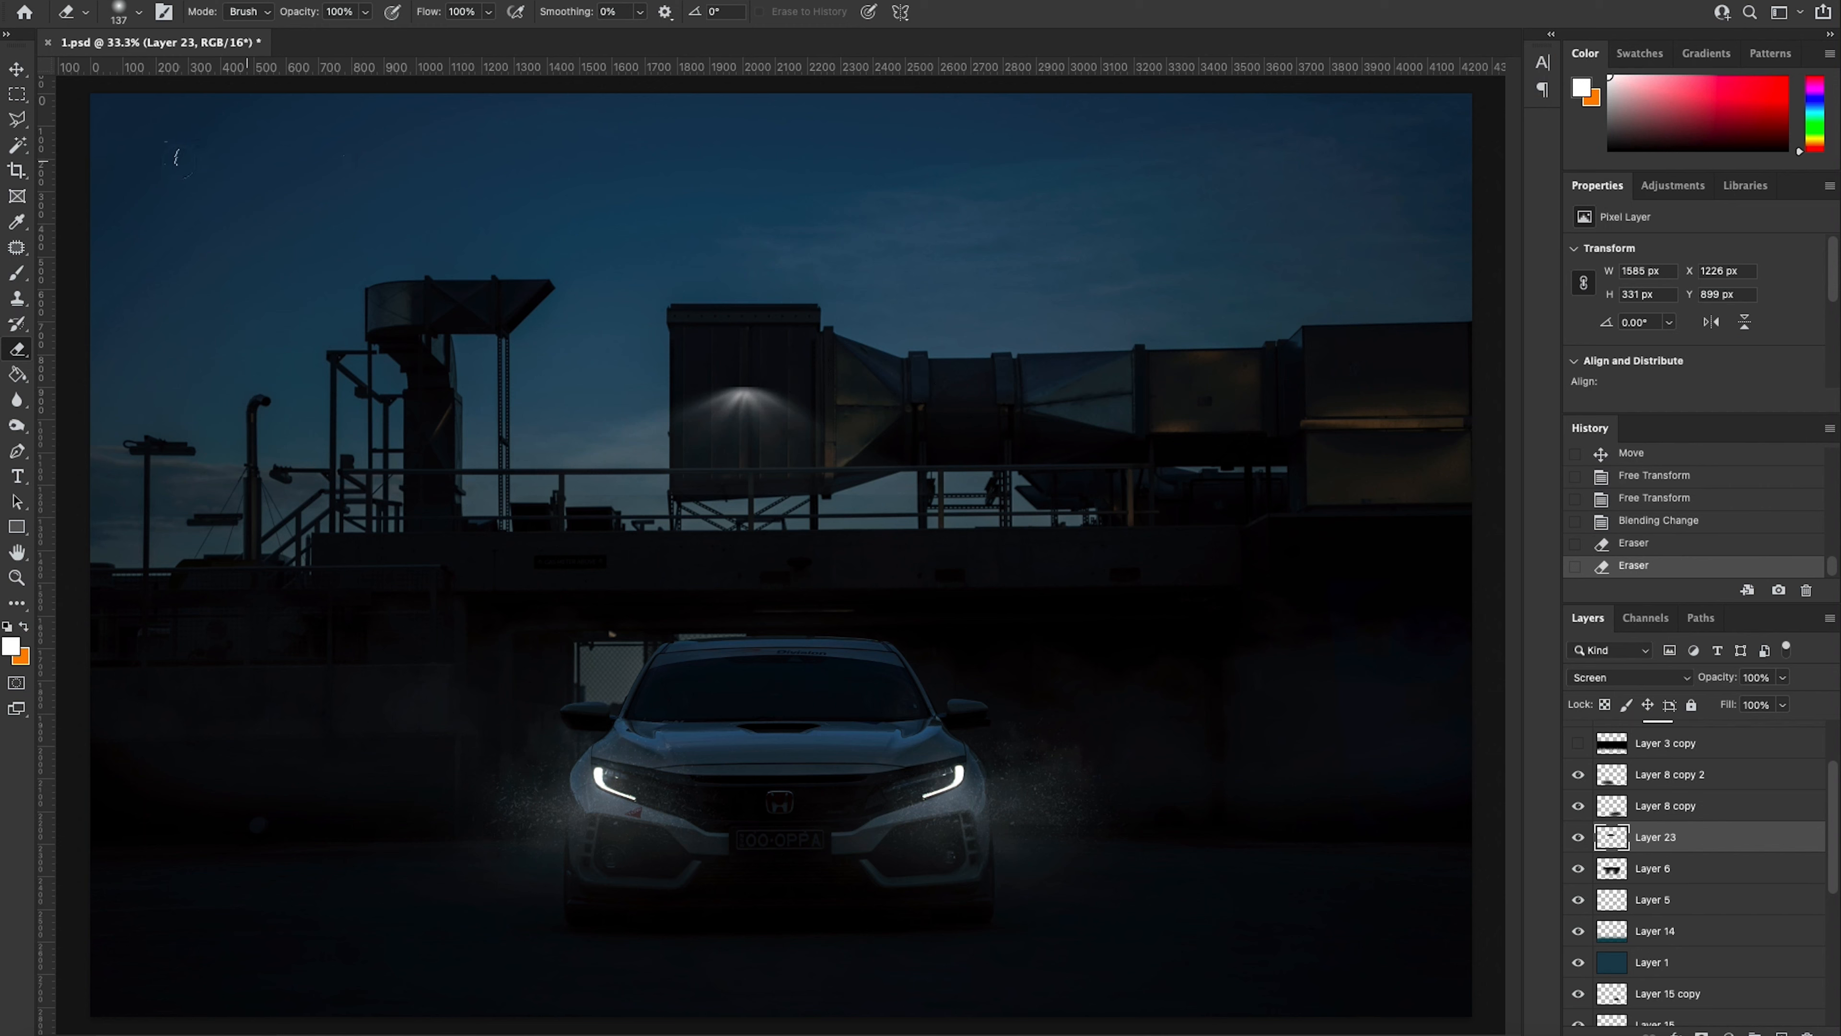
Step: Move the light ray down to the headlight on the image's left and stretch it to about 1656 × 380 px
key(v)
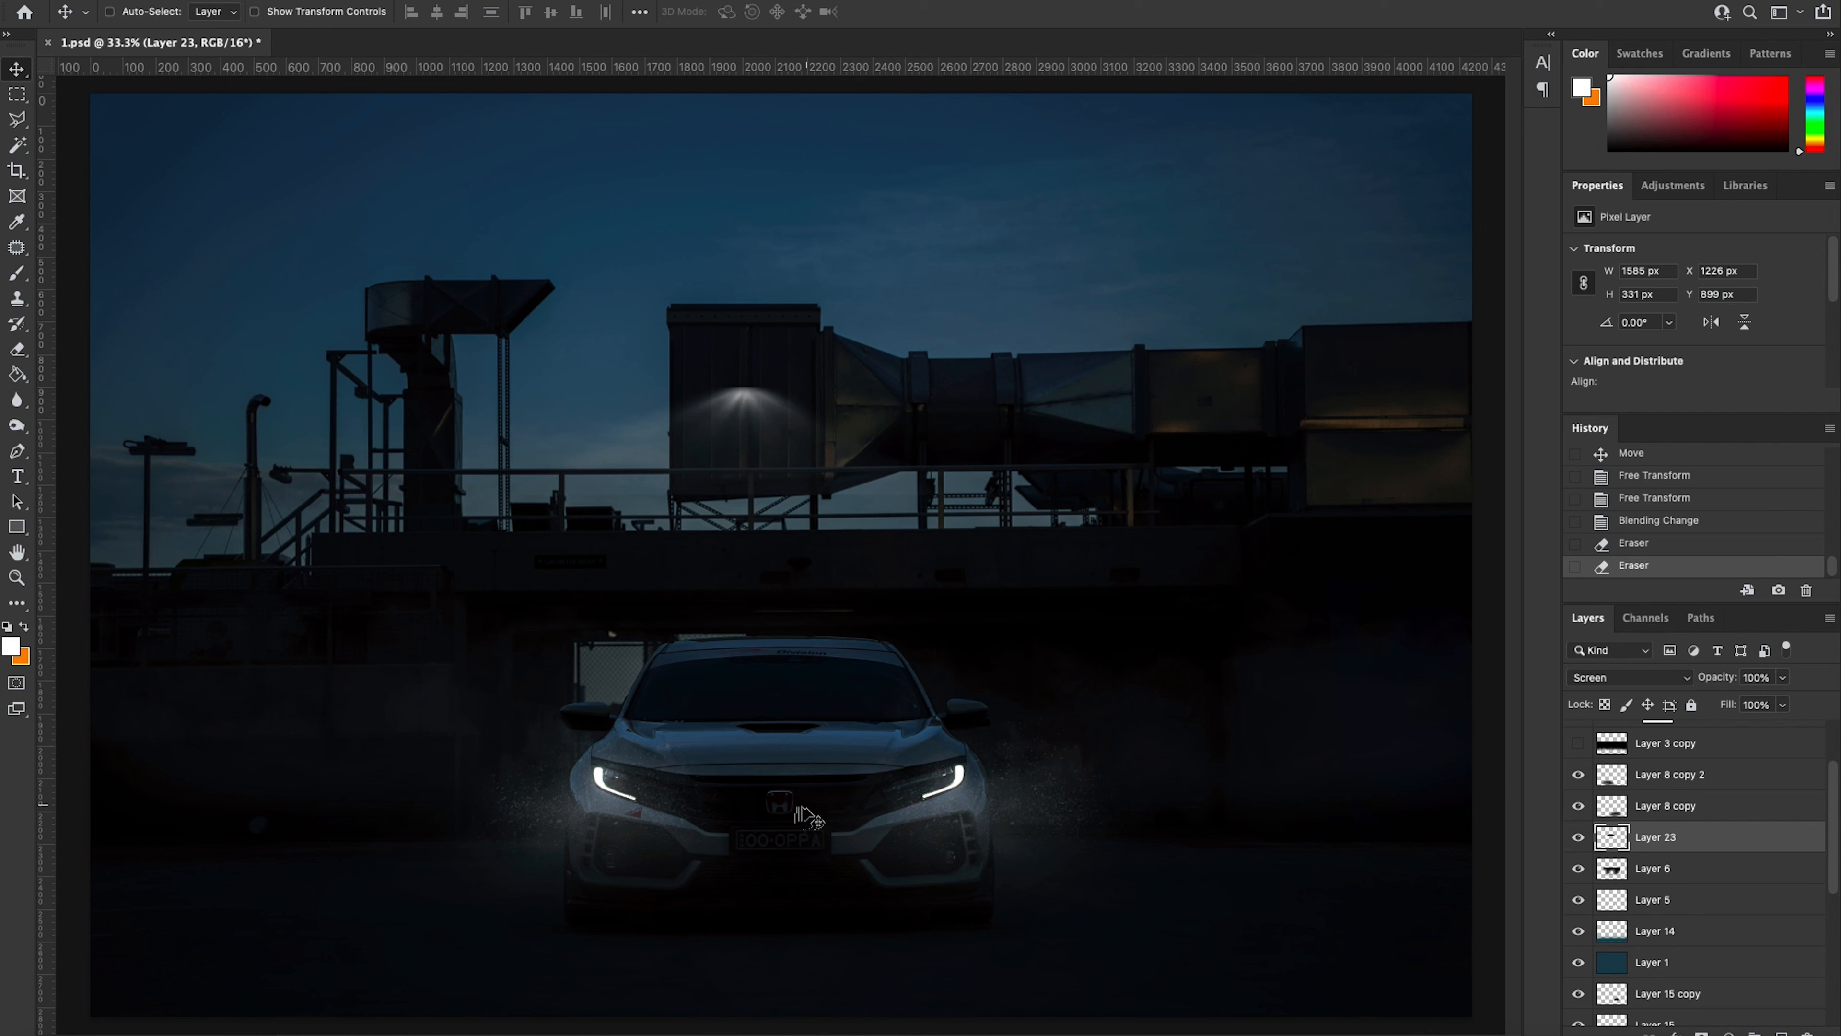
drag(792, 433, 665, 807)
key(ctrl+t)
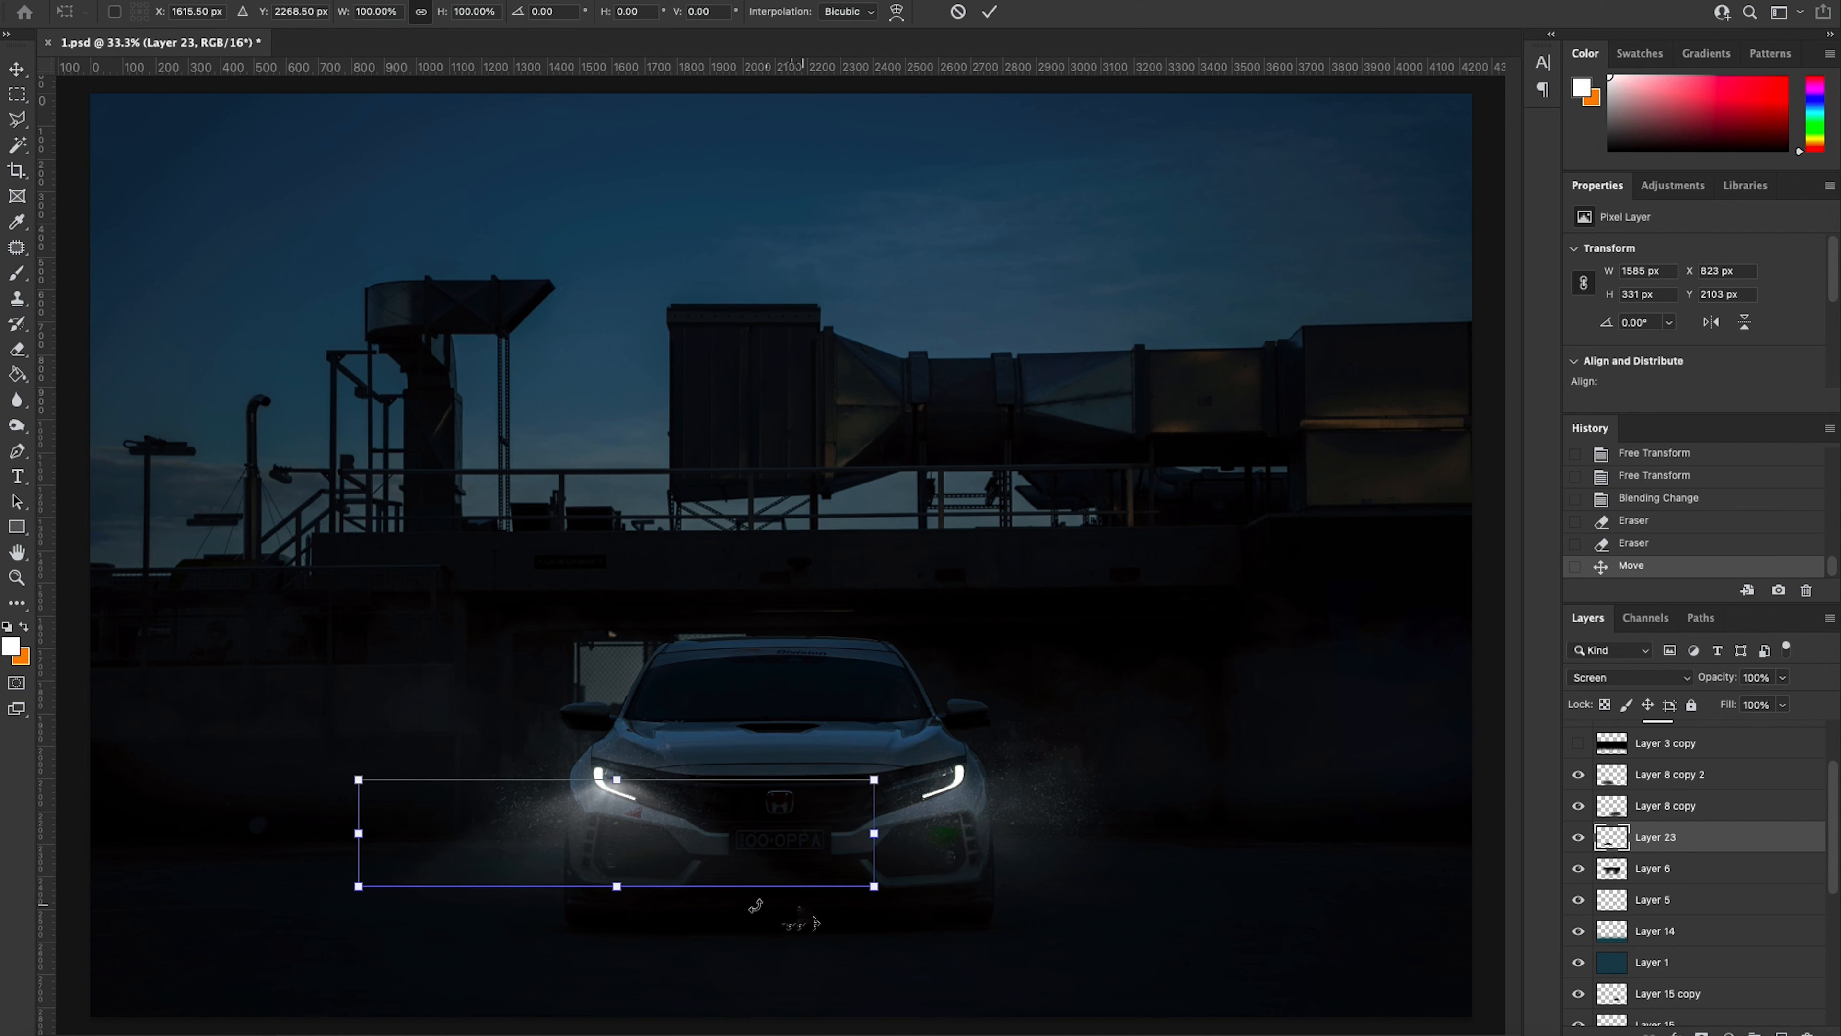
drag(616, 892, 616, 902)
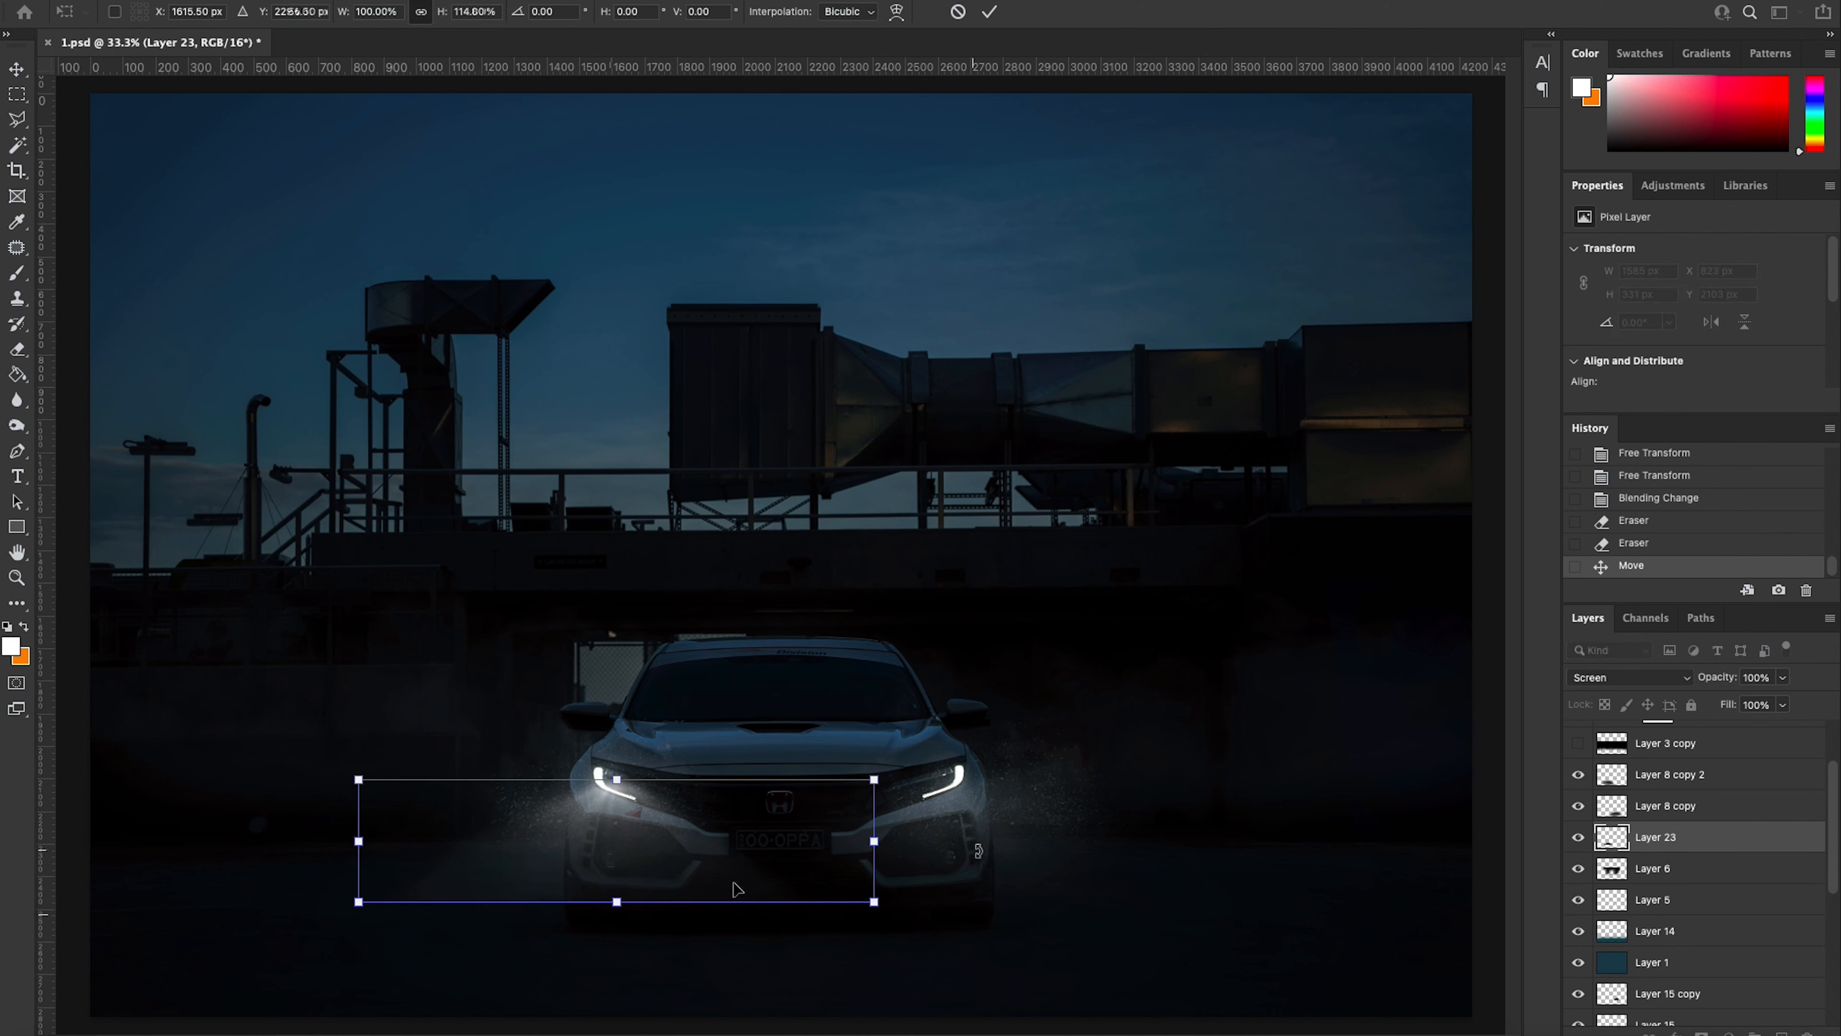
drag(875, 841, 896, 843)
drag(667, 846, 655, 847)
click(17, 71)
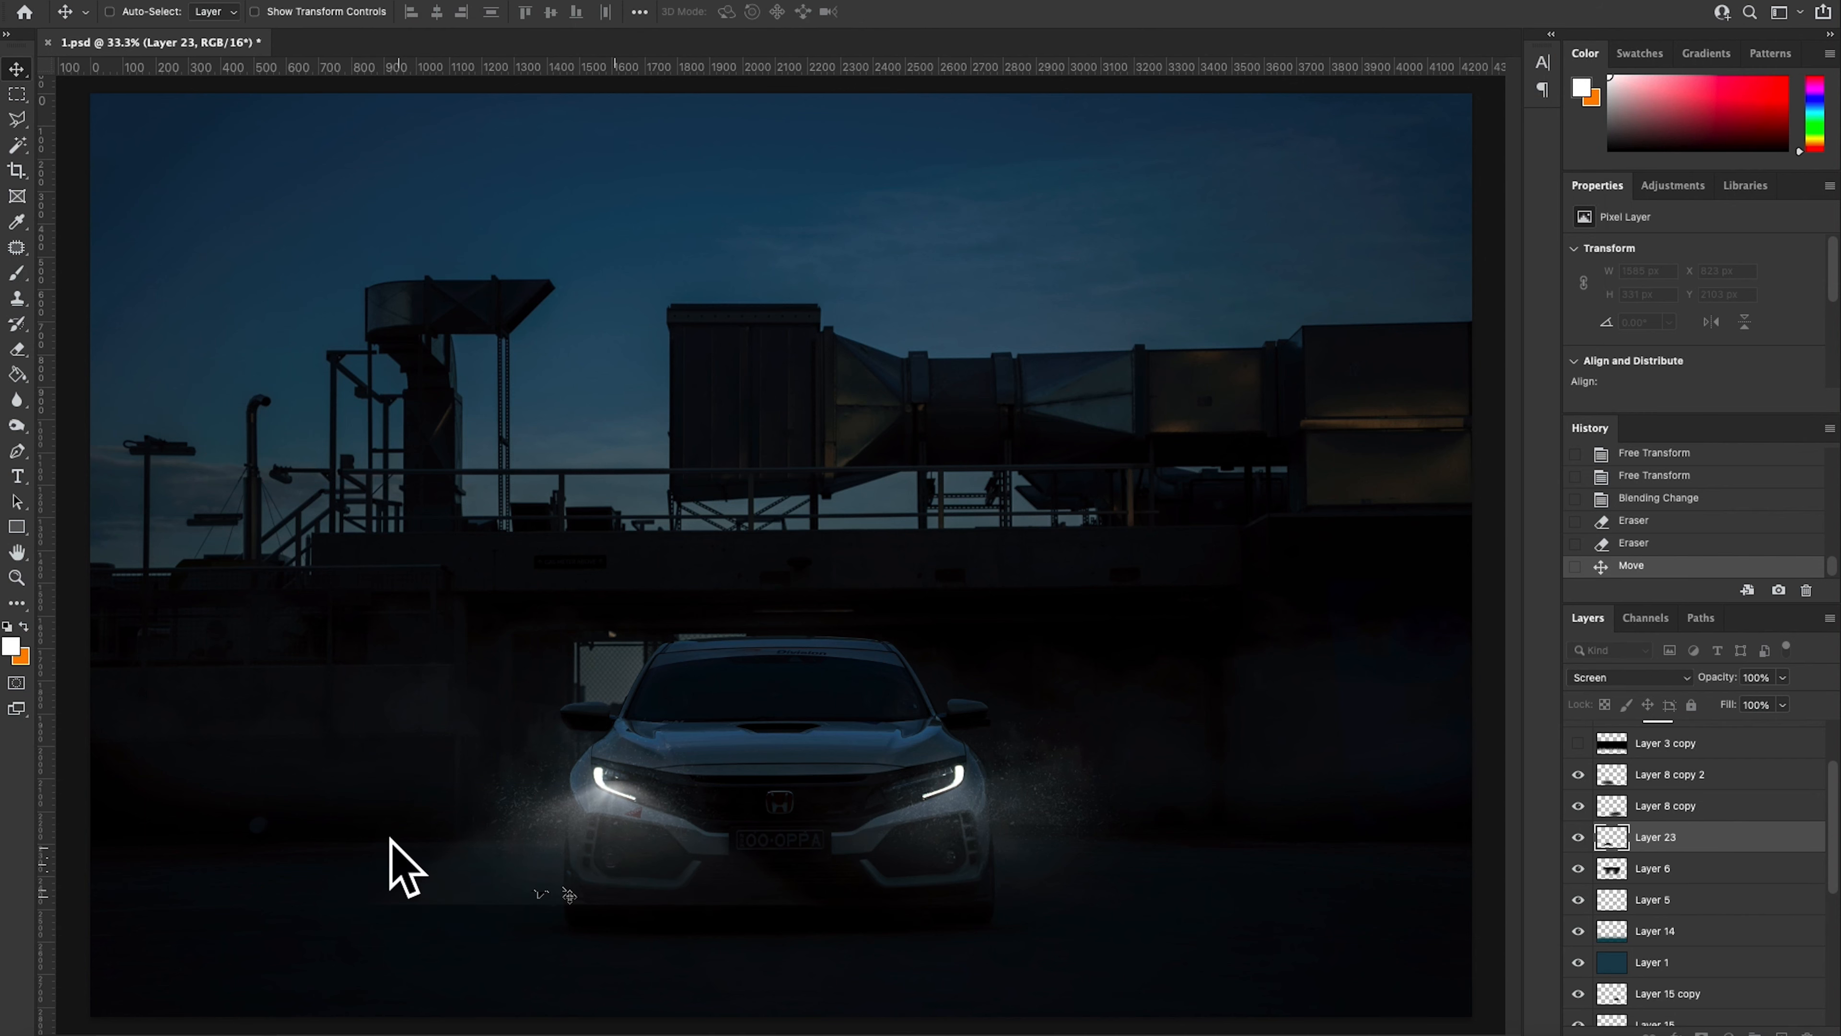
Step: Soften the light ray's lower edge on the ground in front of the car with a 348 px eraser
click(18, 349)
right_click(801, 754)
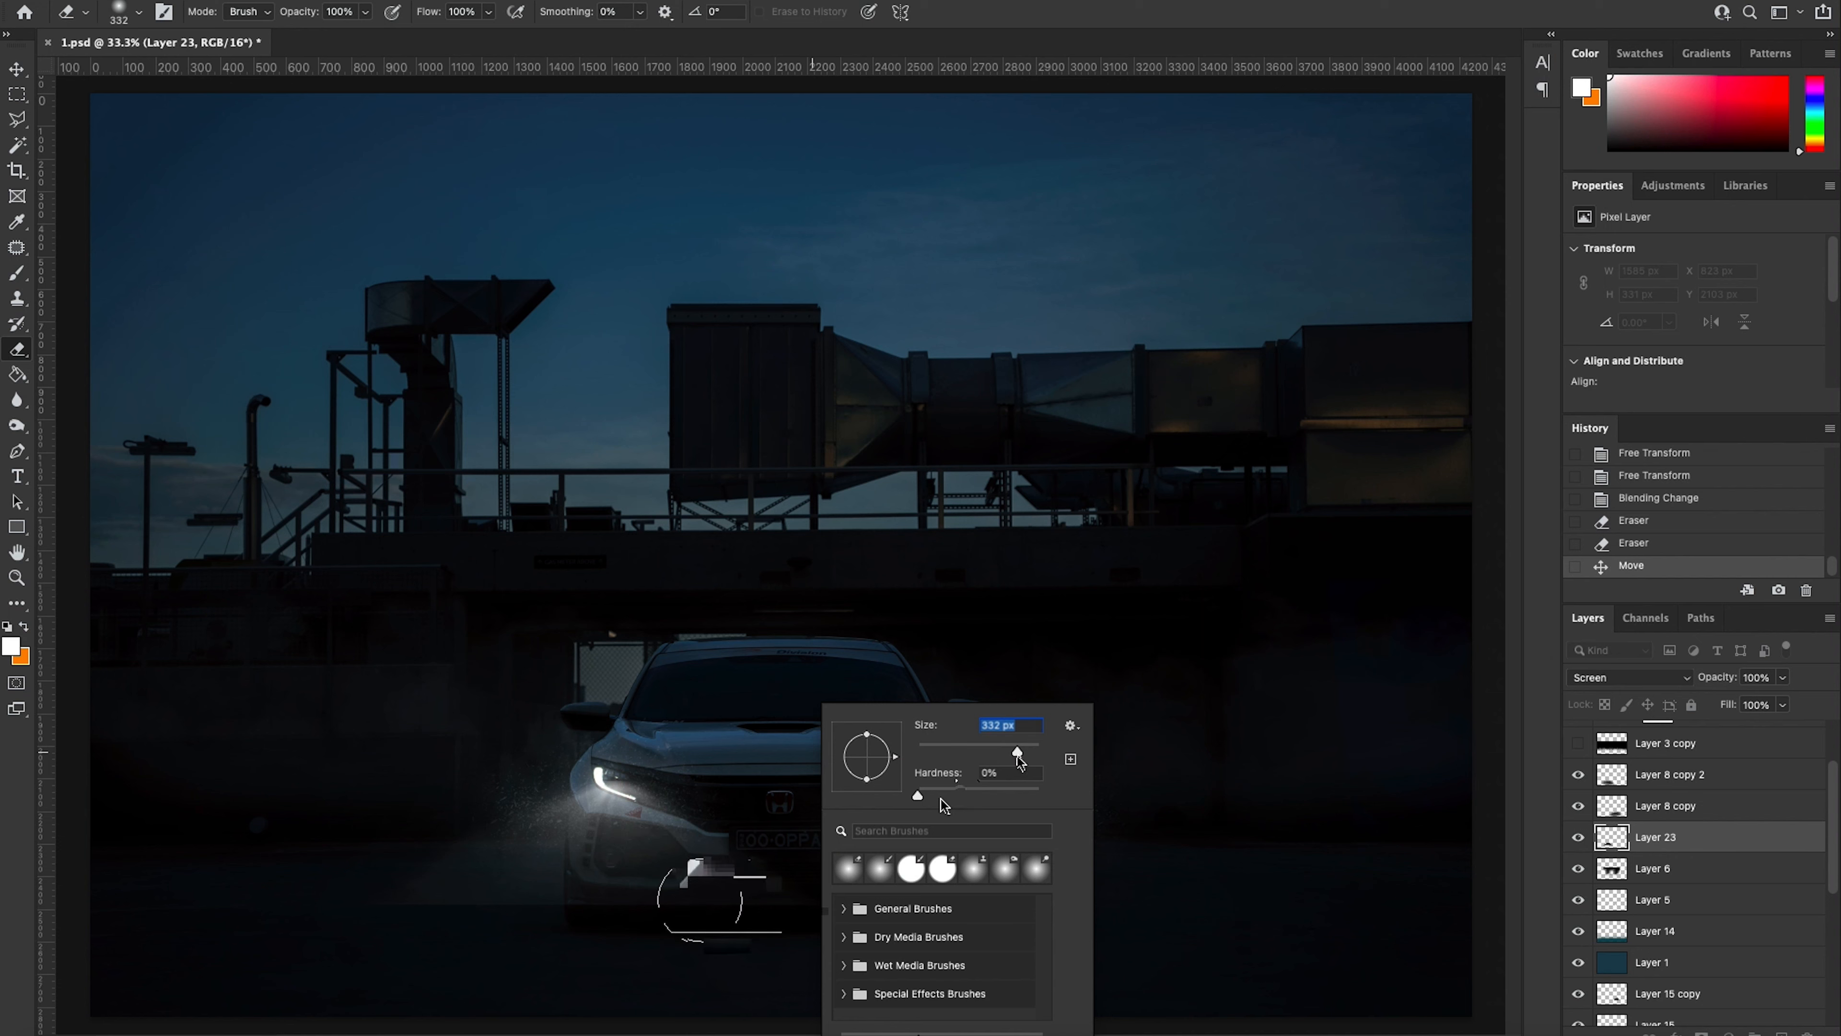
drag(1018, 757, 1020, 757)
click(1169, 64)
drag(910, 941, 339, 944)
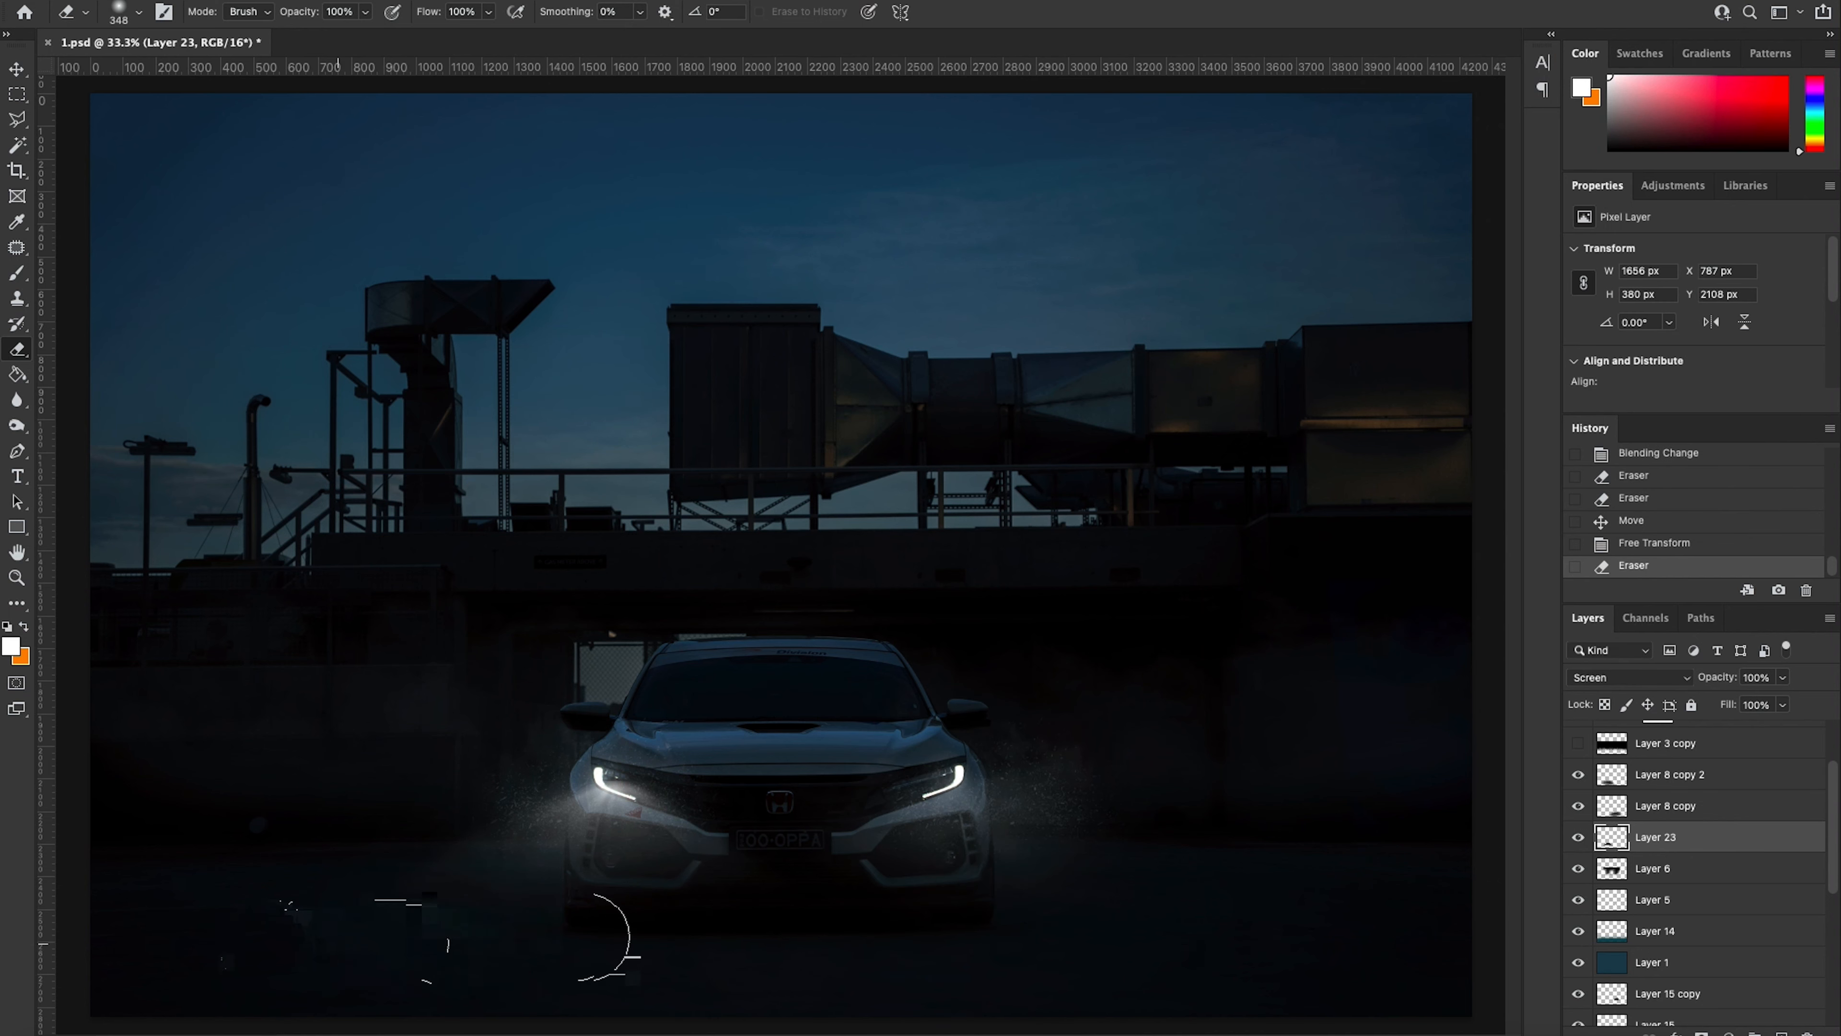
drag(737, 941, 874, 940)
Step: Lower Layer 23's opacity to 28% and delete the layer
key(v)
click(1783, 676)
mouse_move(1788, 700)
mouse_down()
mouse_move(1698, 699)
mouse_move(1793, 701)
mouse_move(1763, 703)
mouse_up()
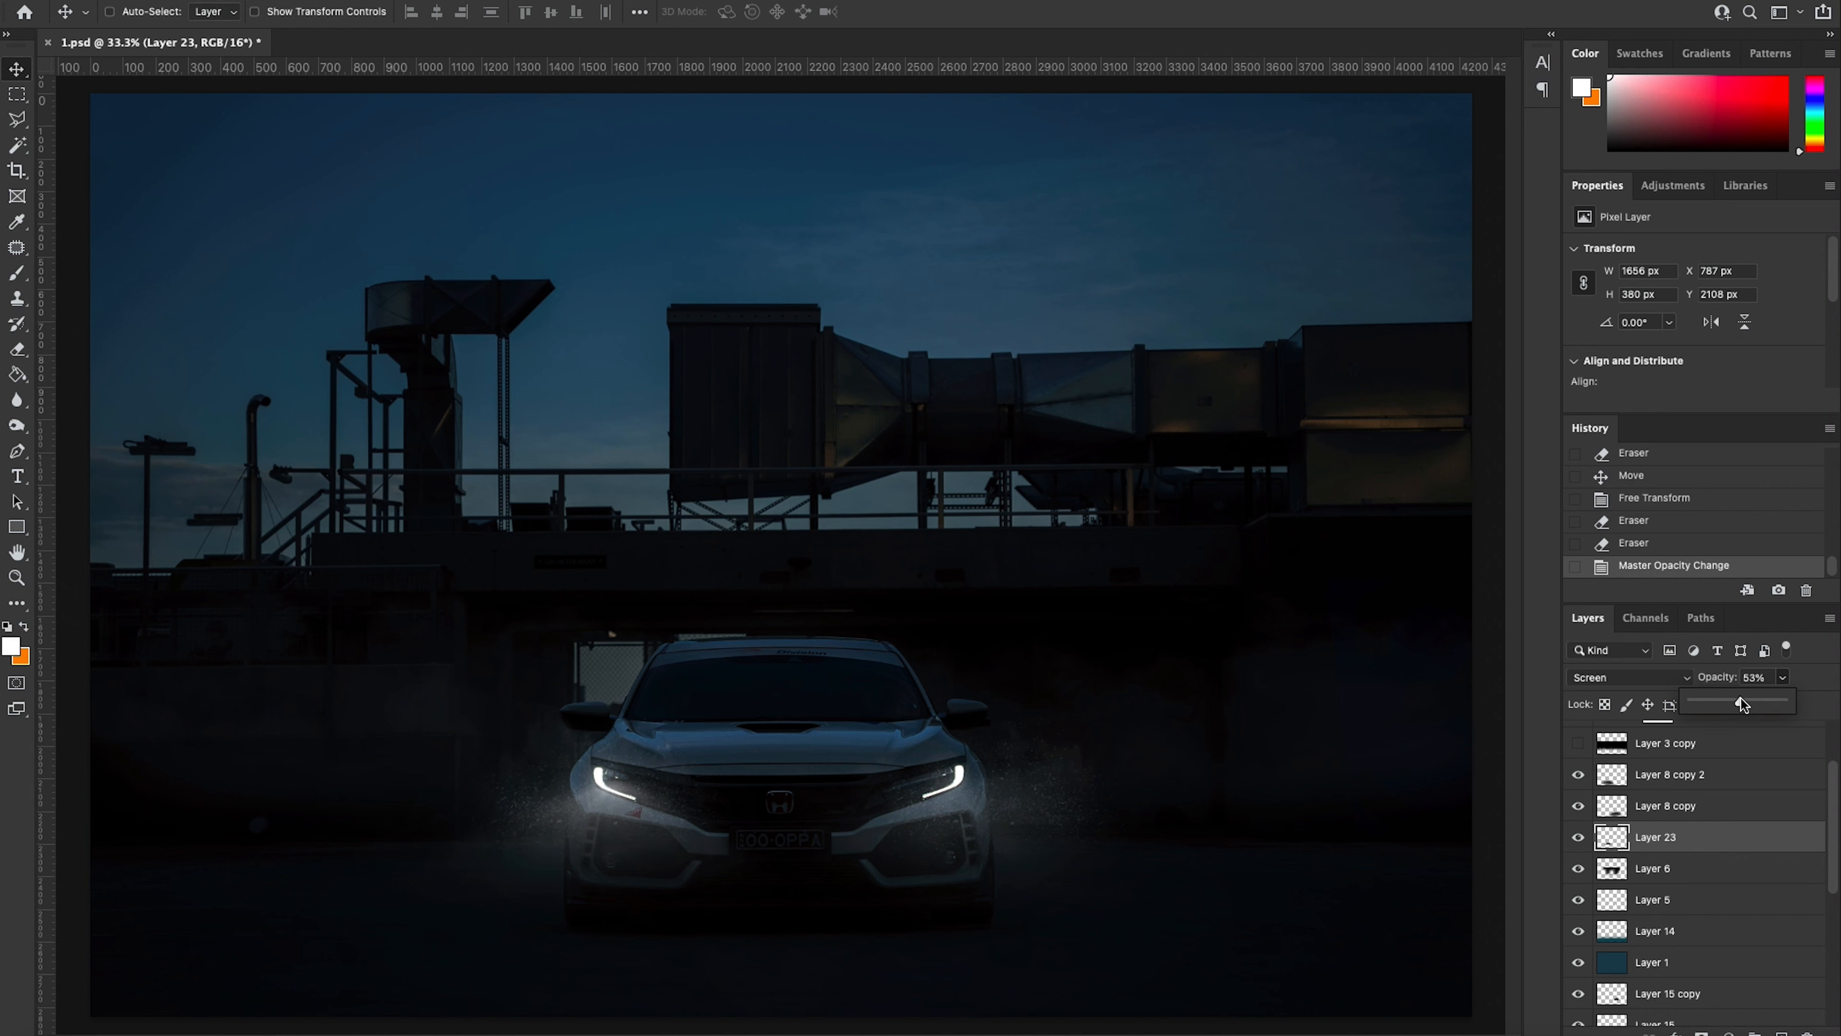
drag(1718, 698, 1713, 703)
click(1720, 700)
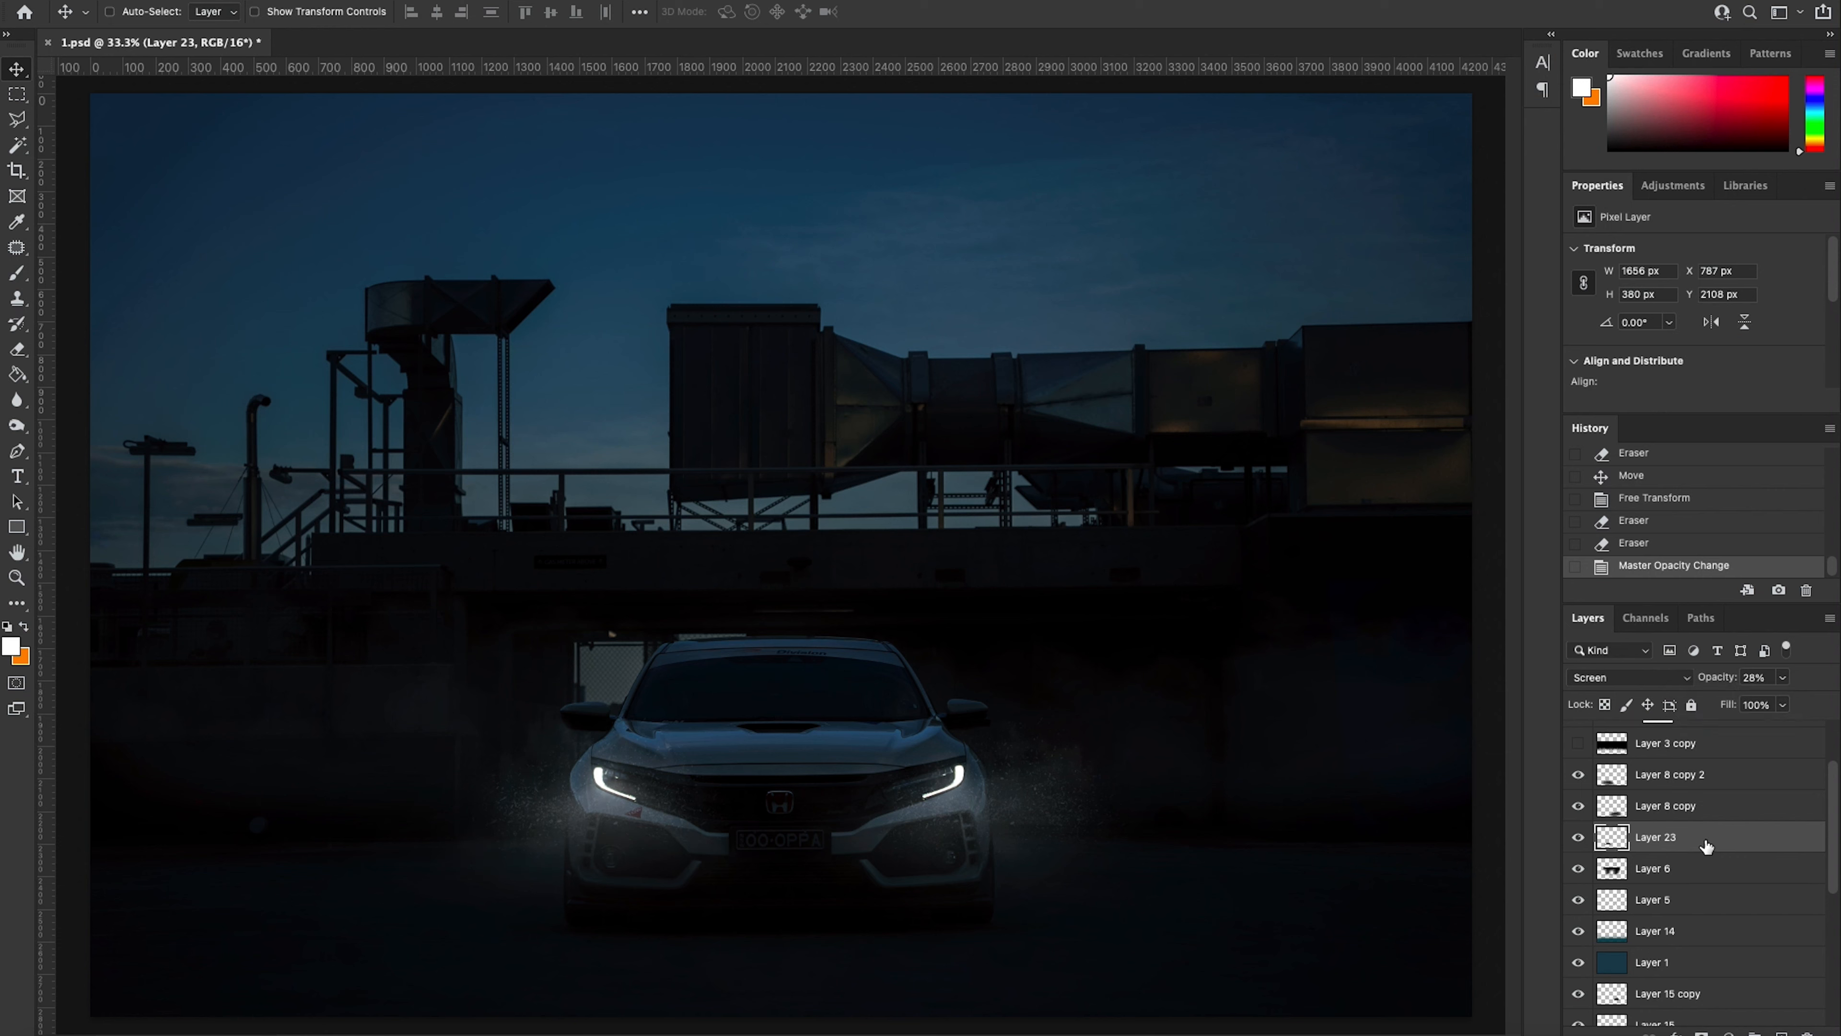
key(Delete)
Step: Compare the image with Layer 8 copy hidden and shown, and raise that layer's opacity to 100%
click(1576, 805)
click(1573, 802)
click(1573, 801)
click(1573, 802)
click(1782, 679)
drag(1751, 707, 1825, 702)
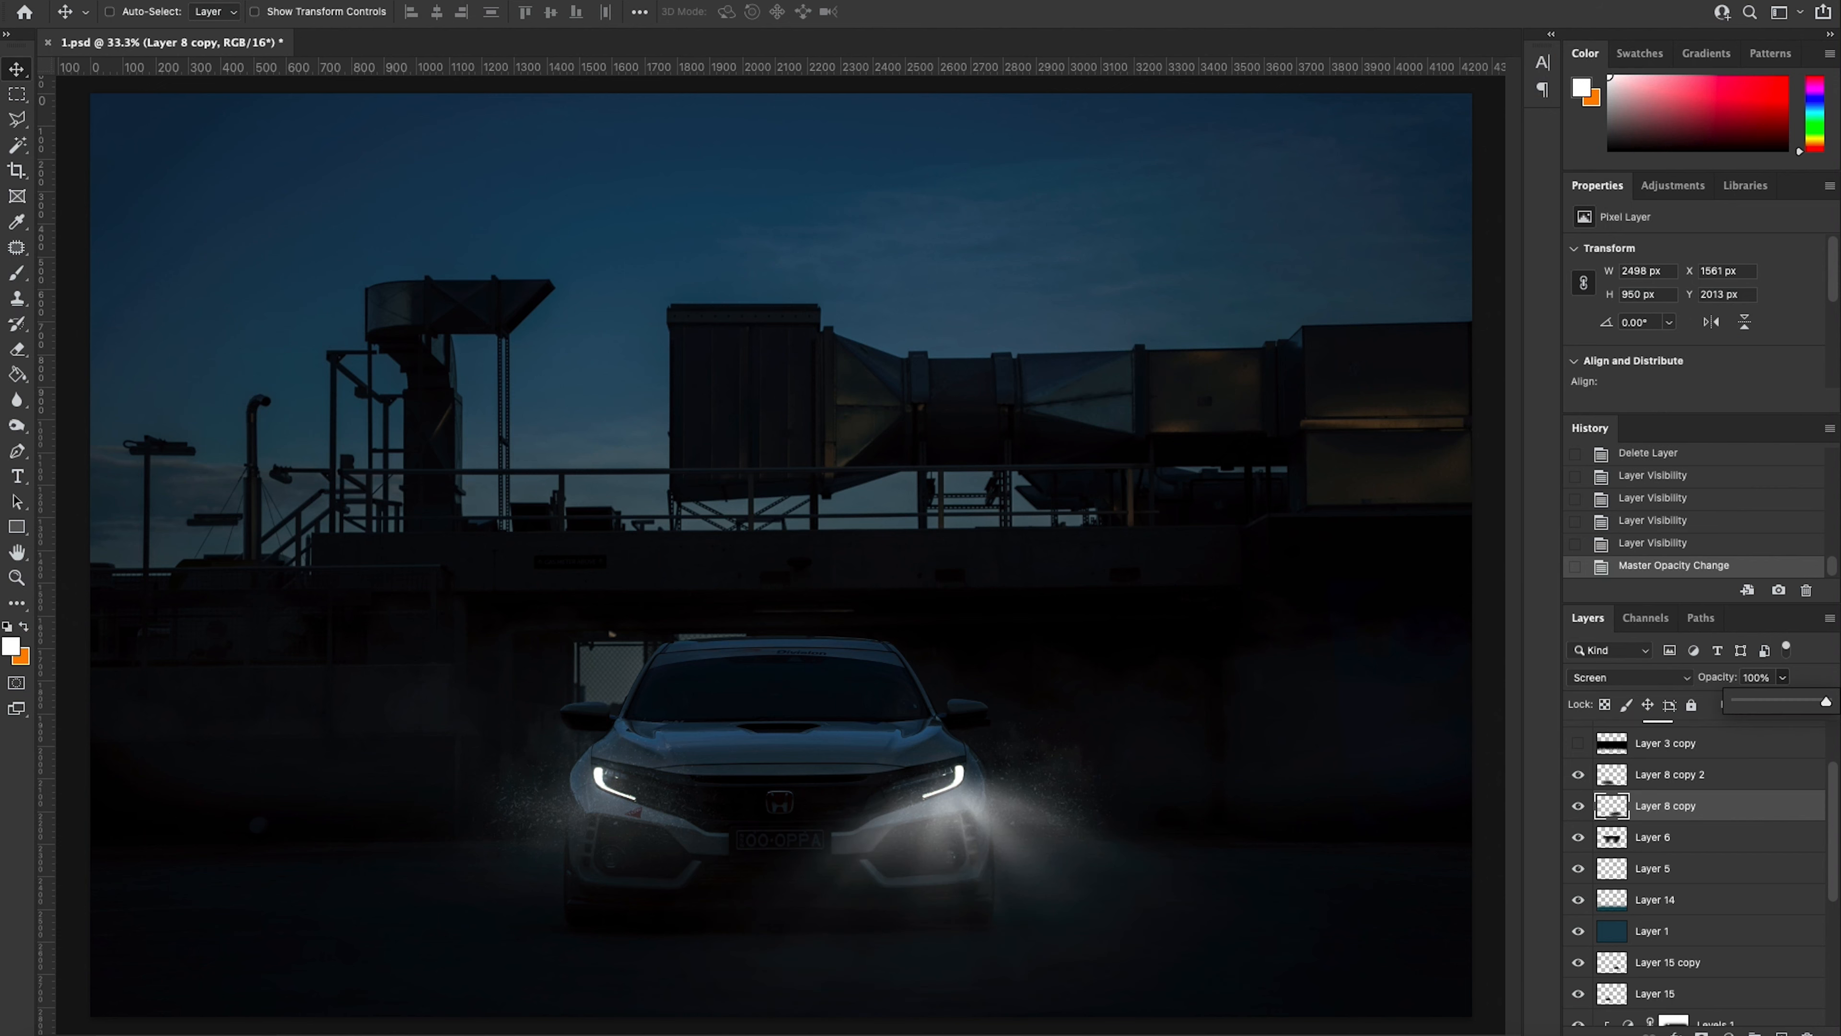
Step: Check the opacity of Layer 8 copy 2 and set Layer 8 copy to the matching 15%
click(1696, 774)
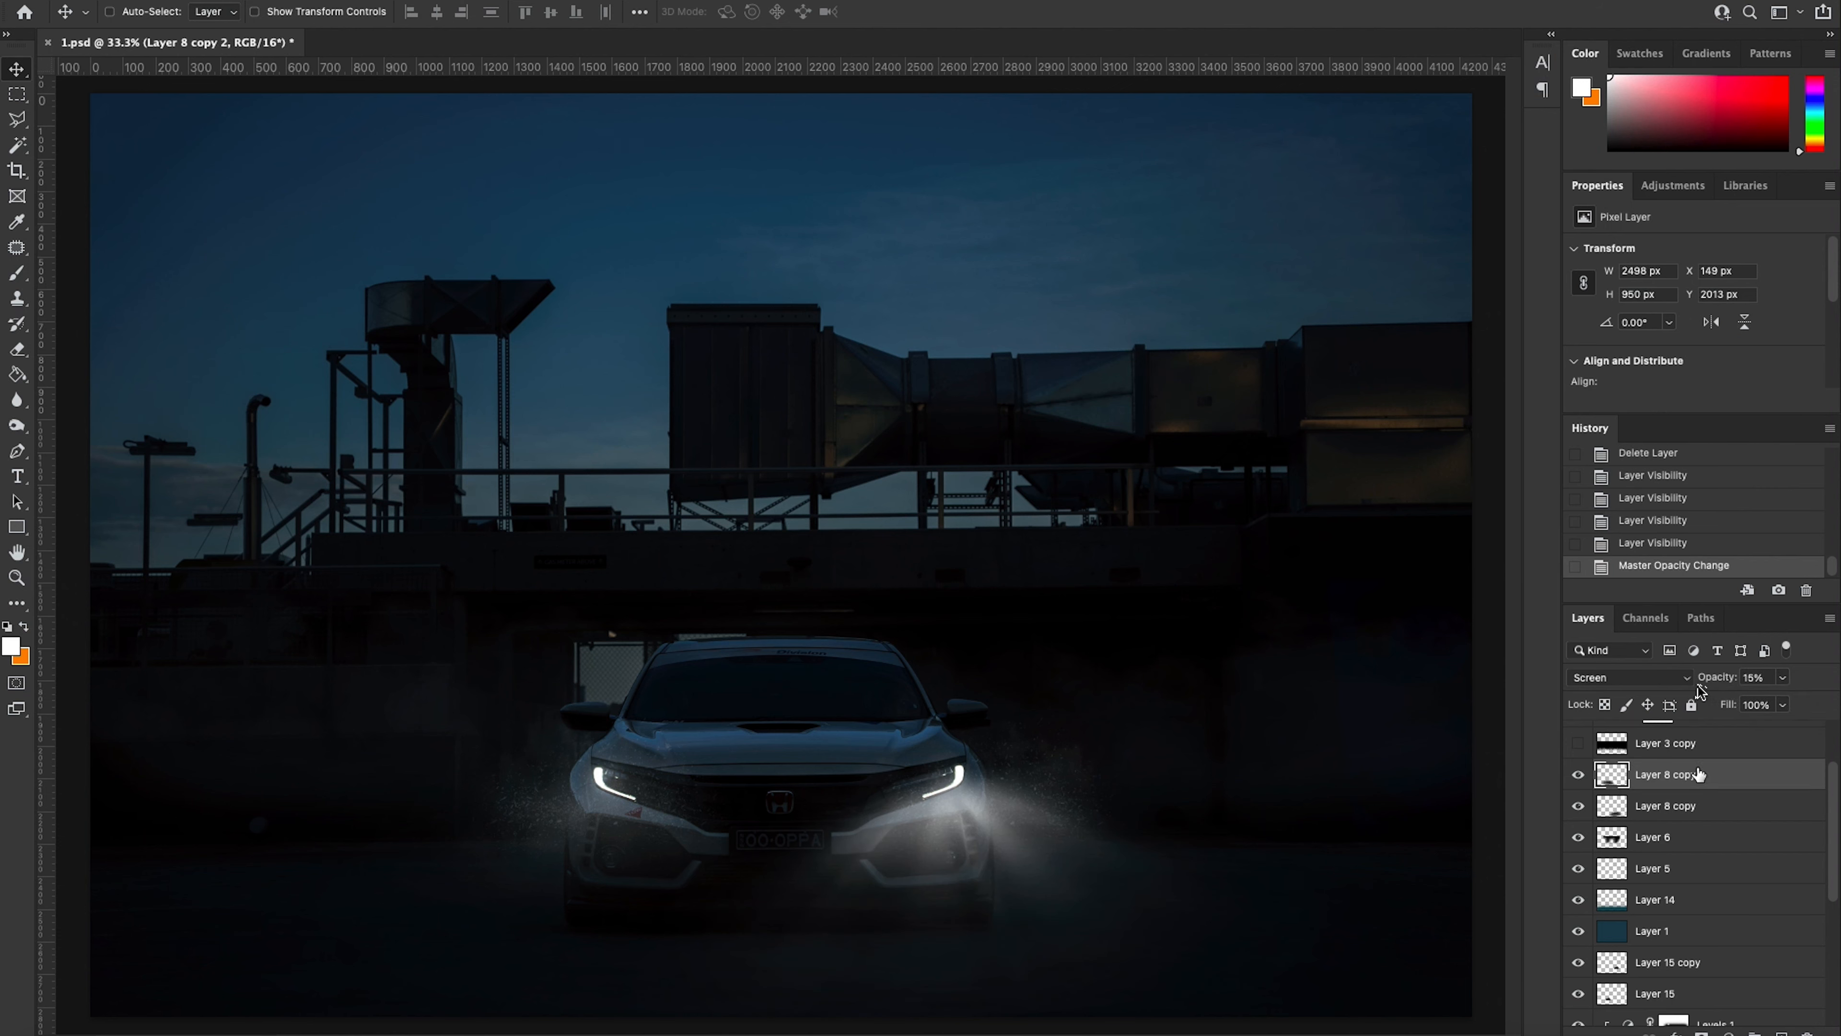
click(1719, 801)
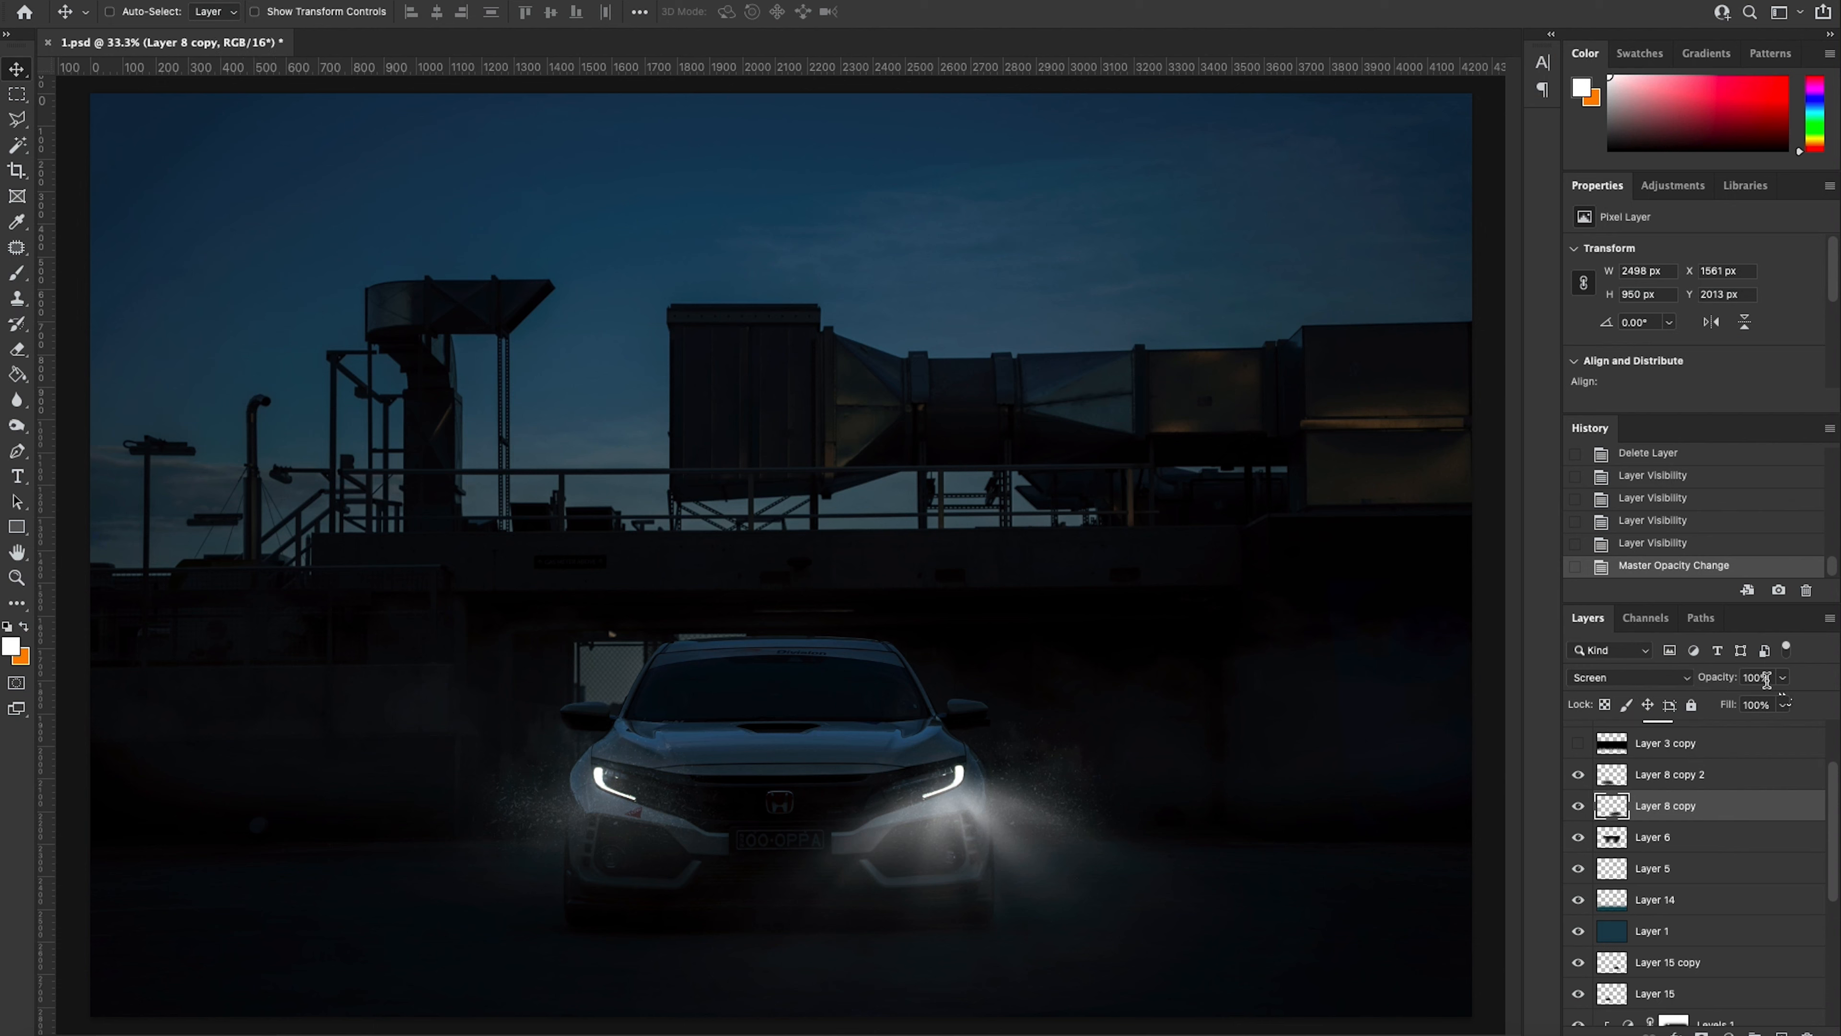
text(15)
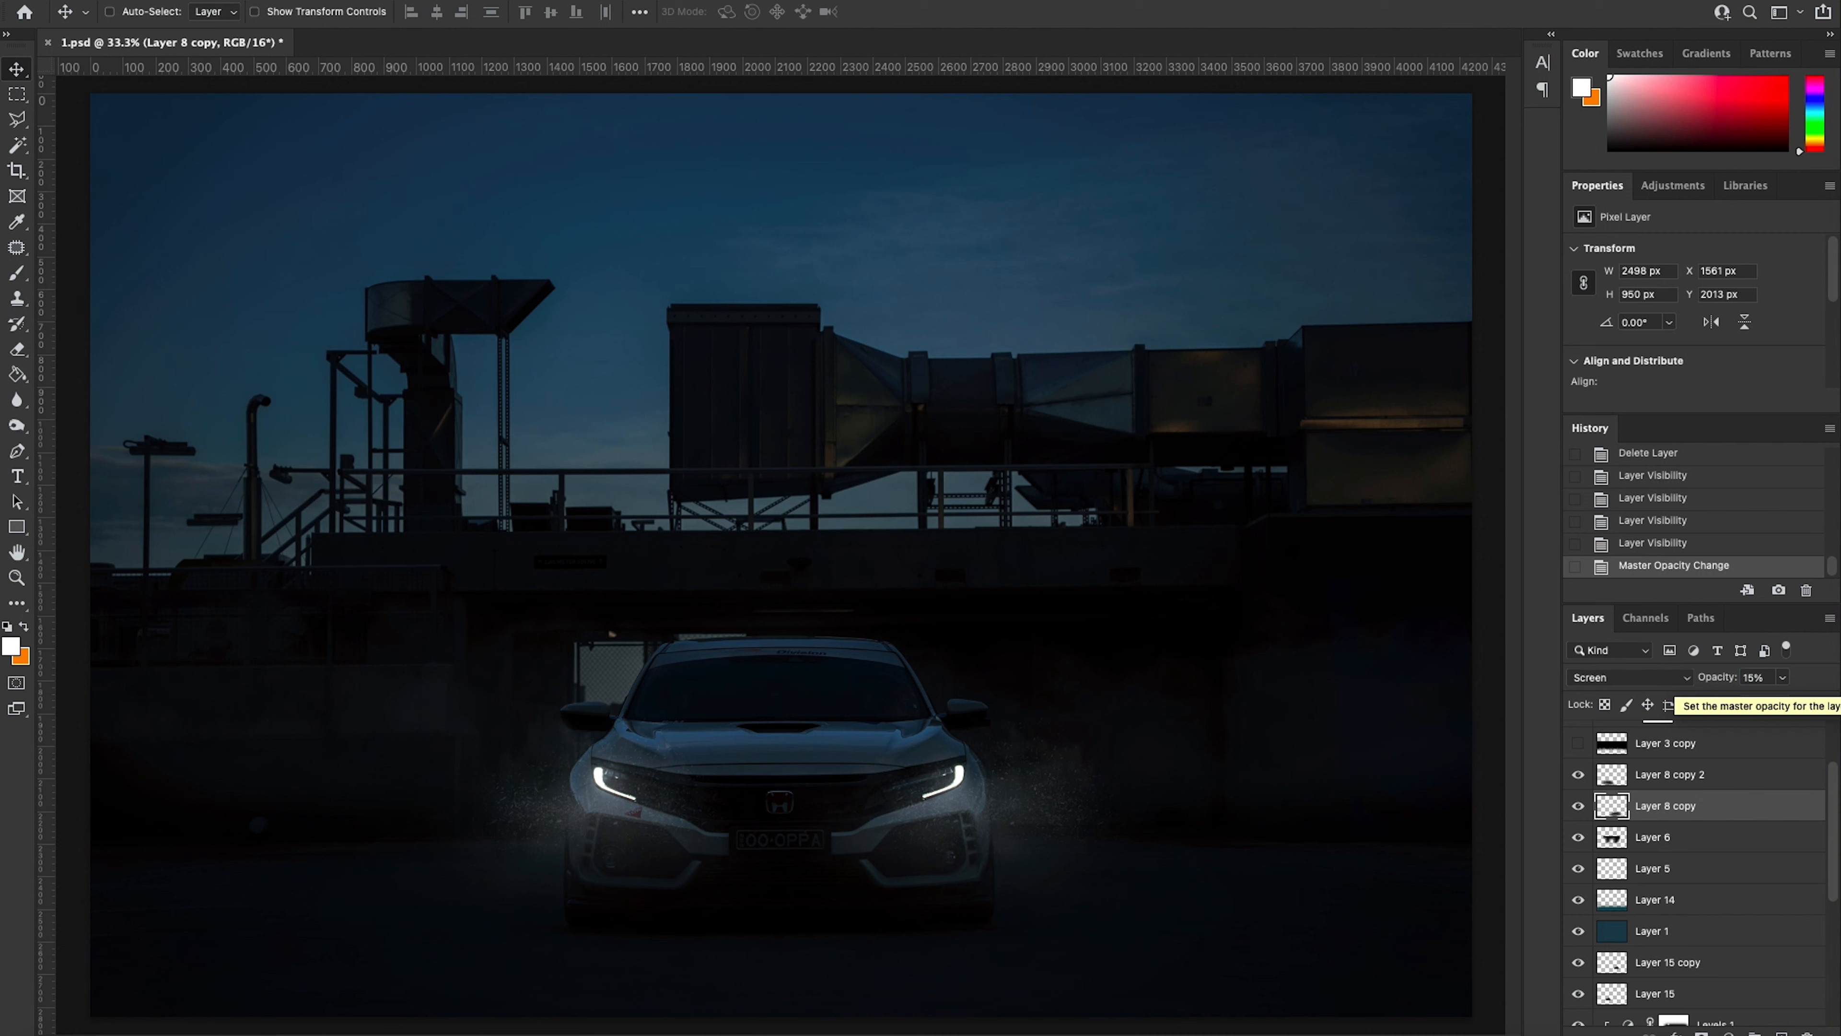
Step: Make Layer 3 copy visible, toggling it to compare the fog effect, and leave it shown
scroll(1697, 780, up, 1)
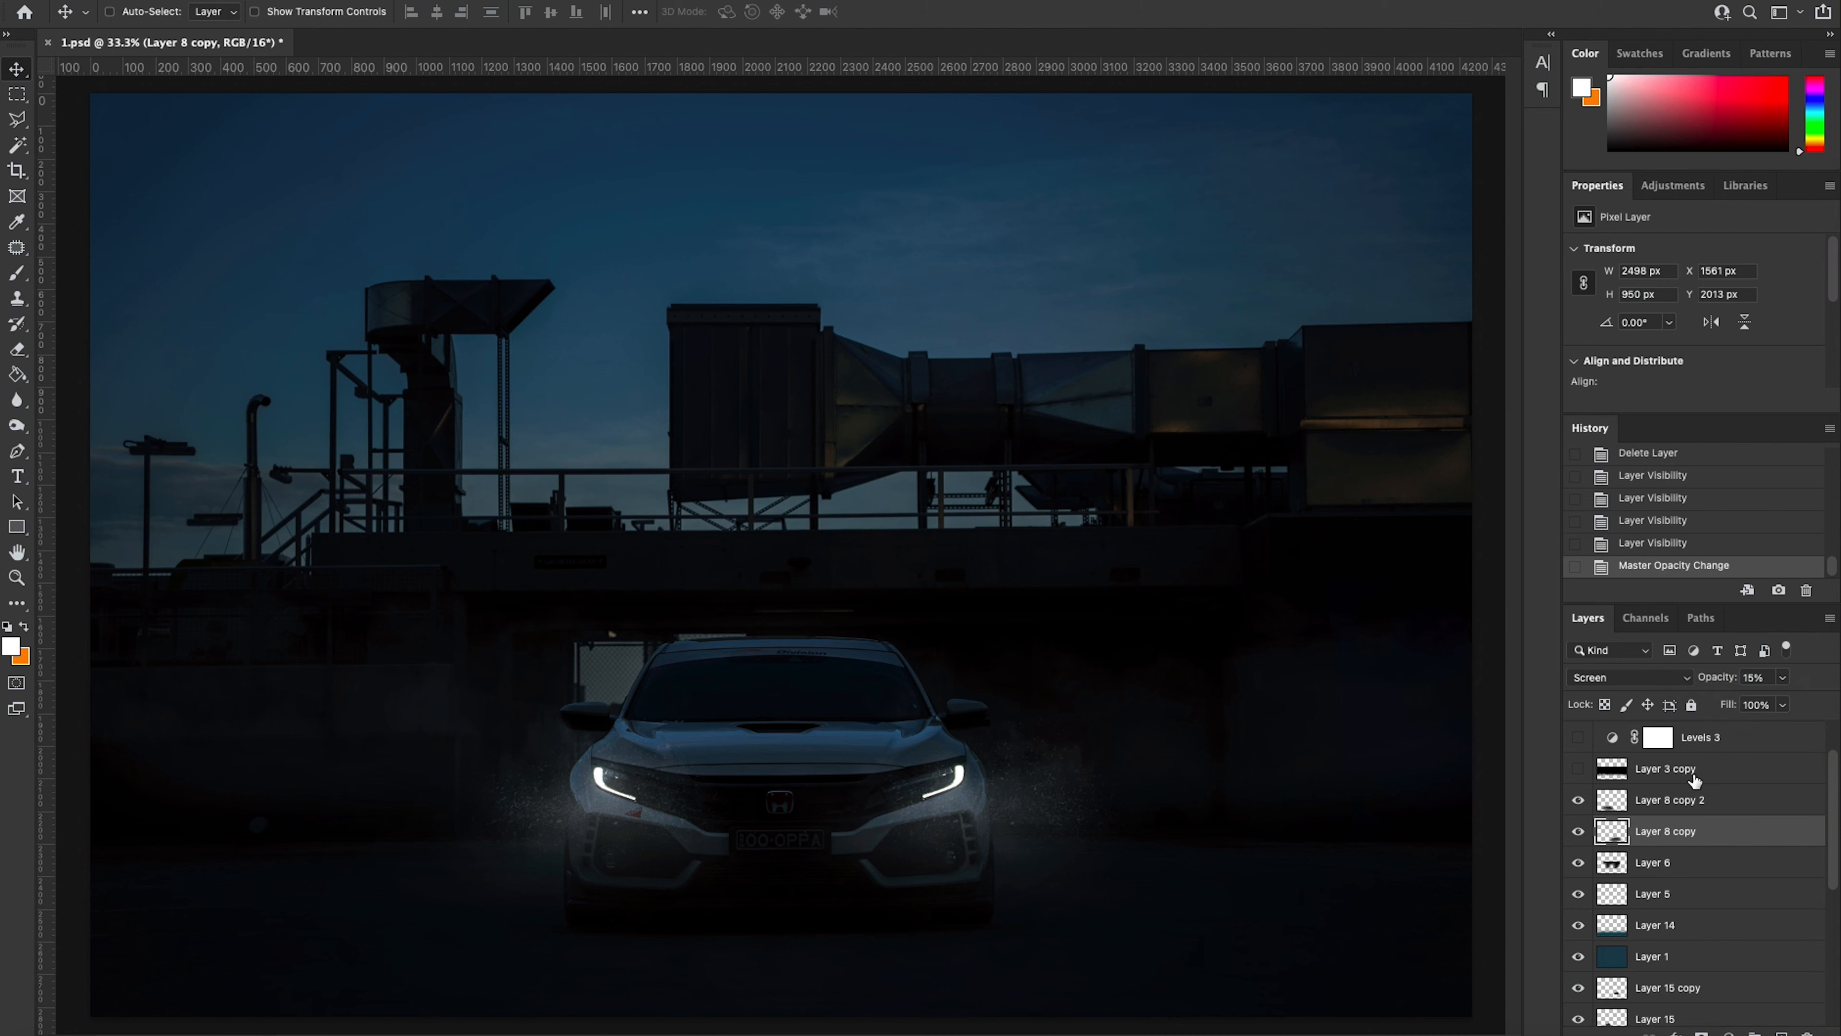
click(1664, 770)
click(1579, 768)
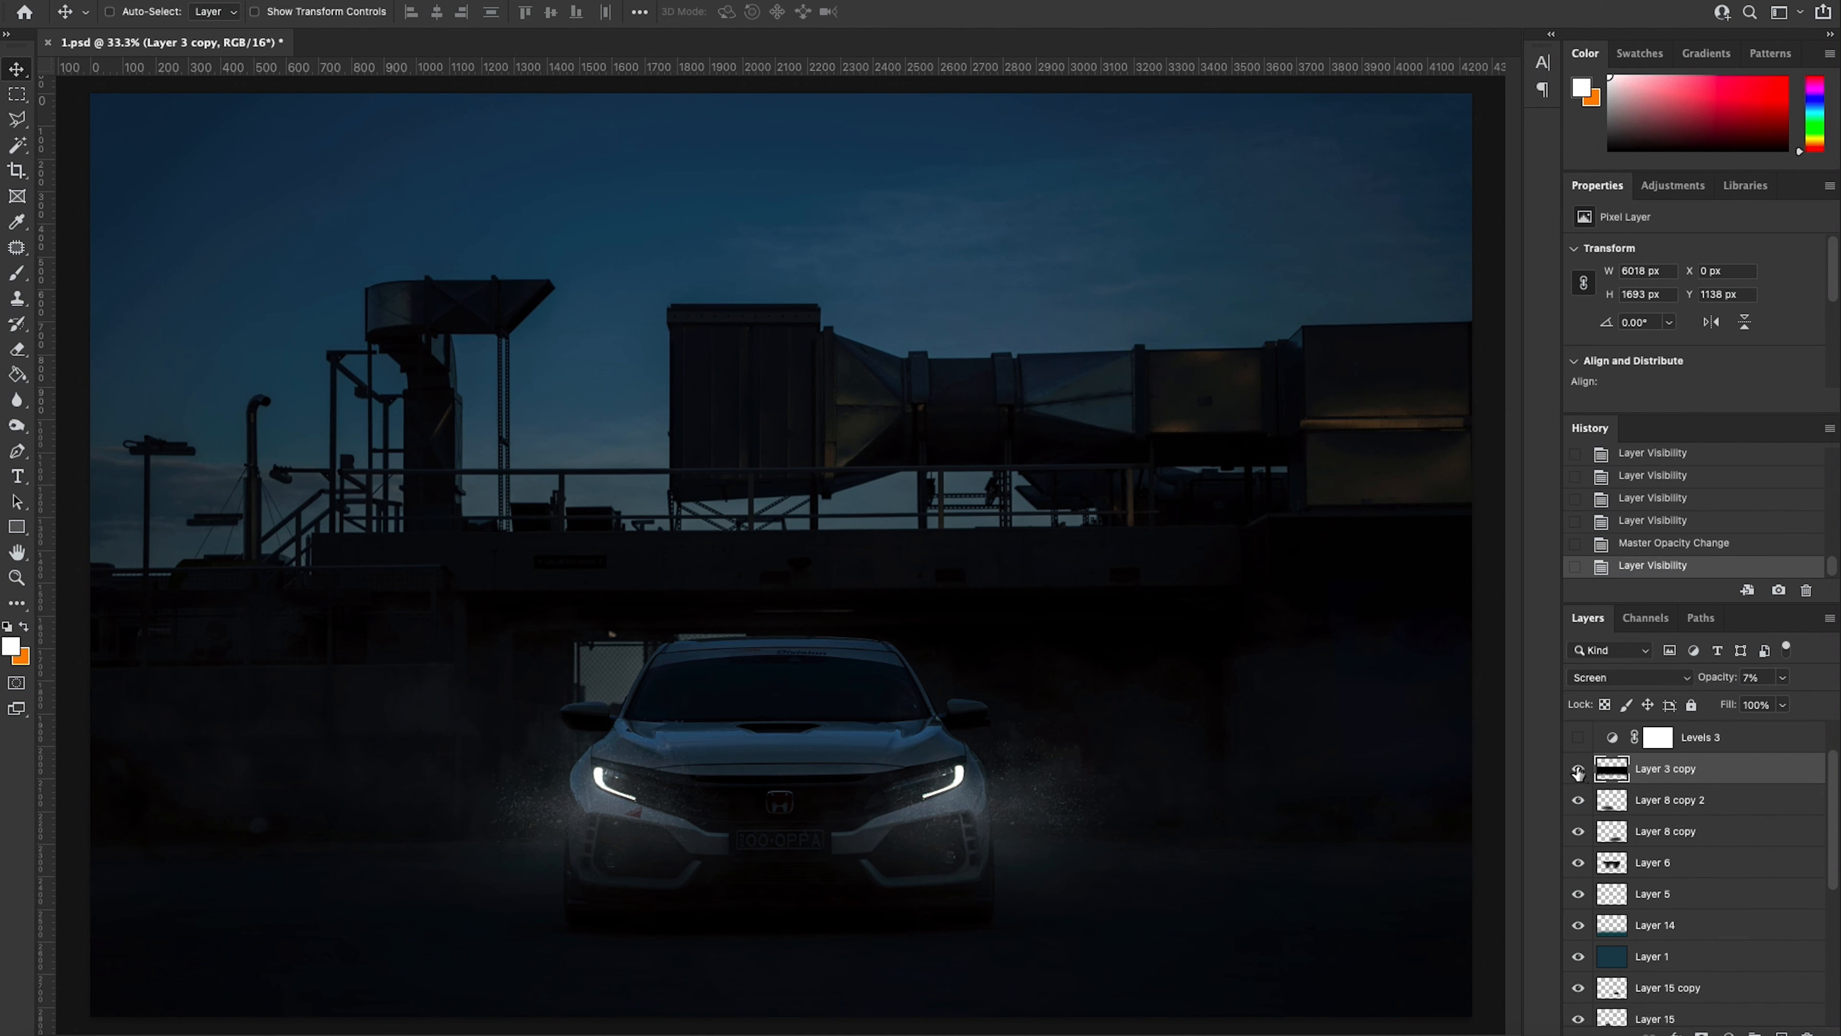
click(1578, 769)
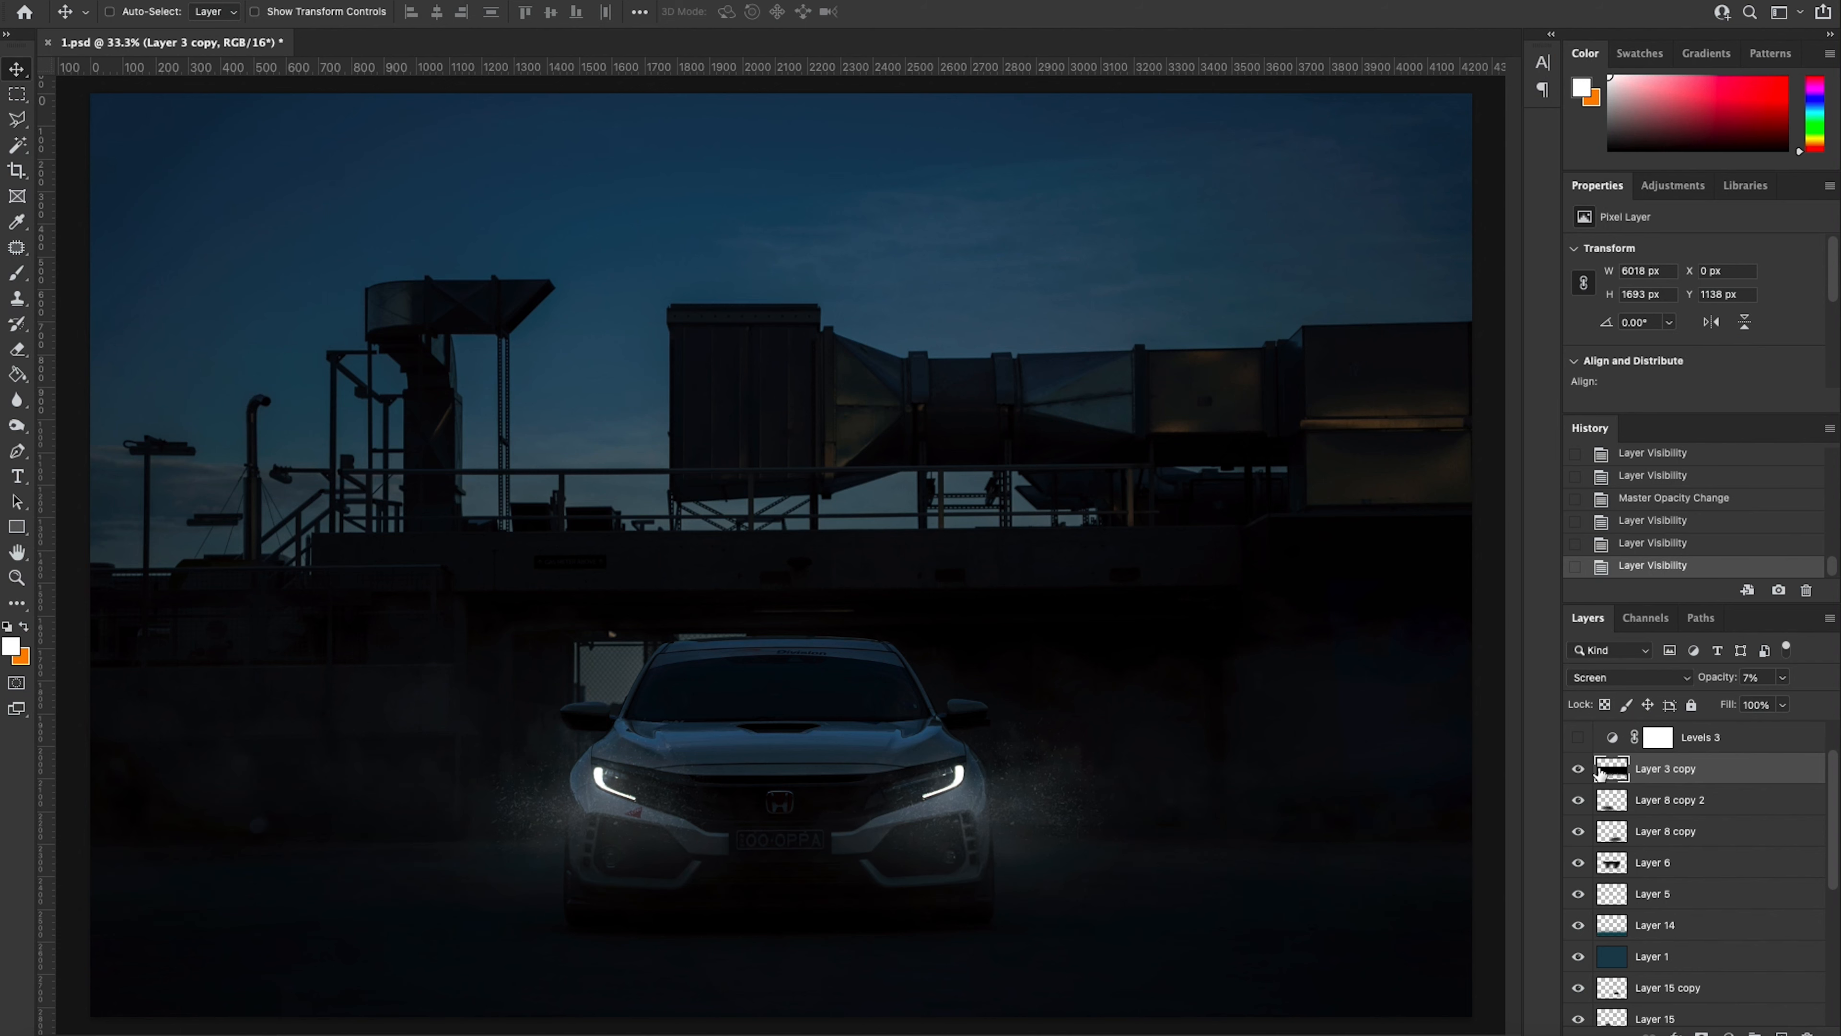
click(1579, 770)
click(1579, 769)
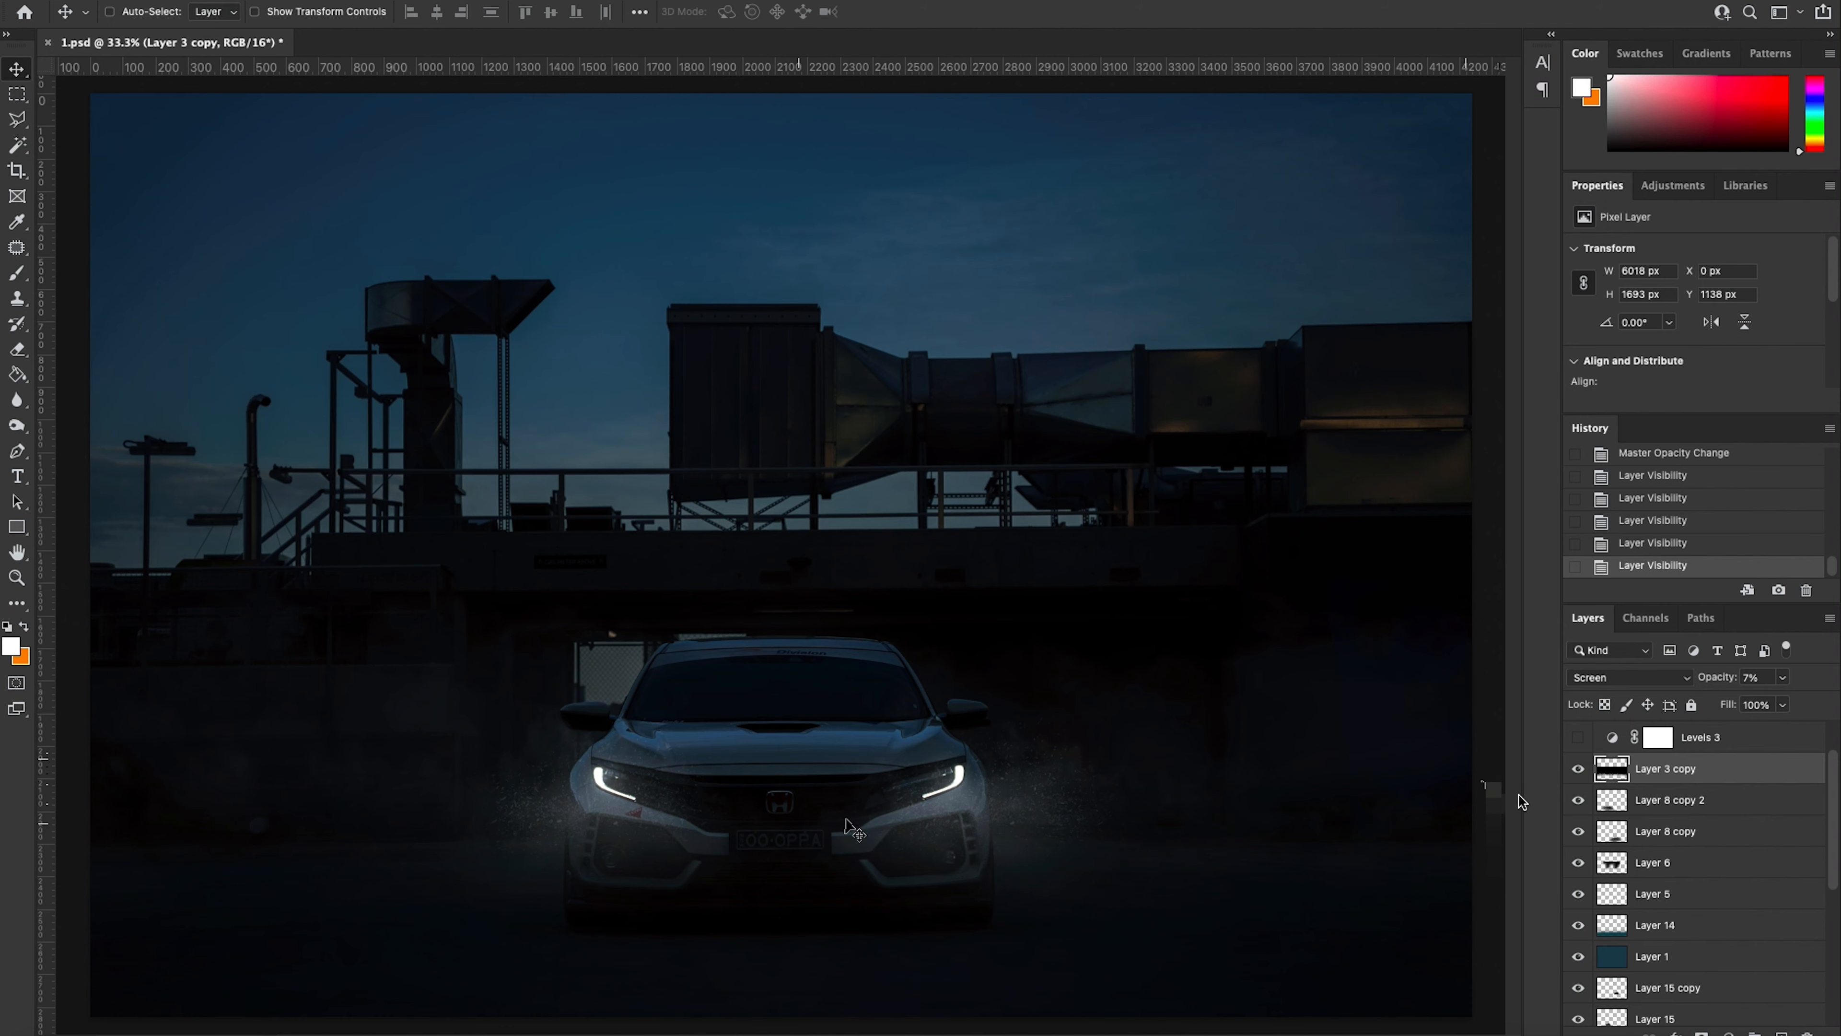
Step: Turn on the Levels 3 adjustment layer above Layer 3 copy, toggling it to compare the image with and without it
scroll(1580, 801, up, 2)
click(1578, 792)
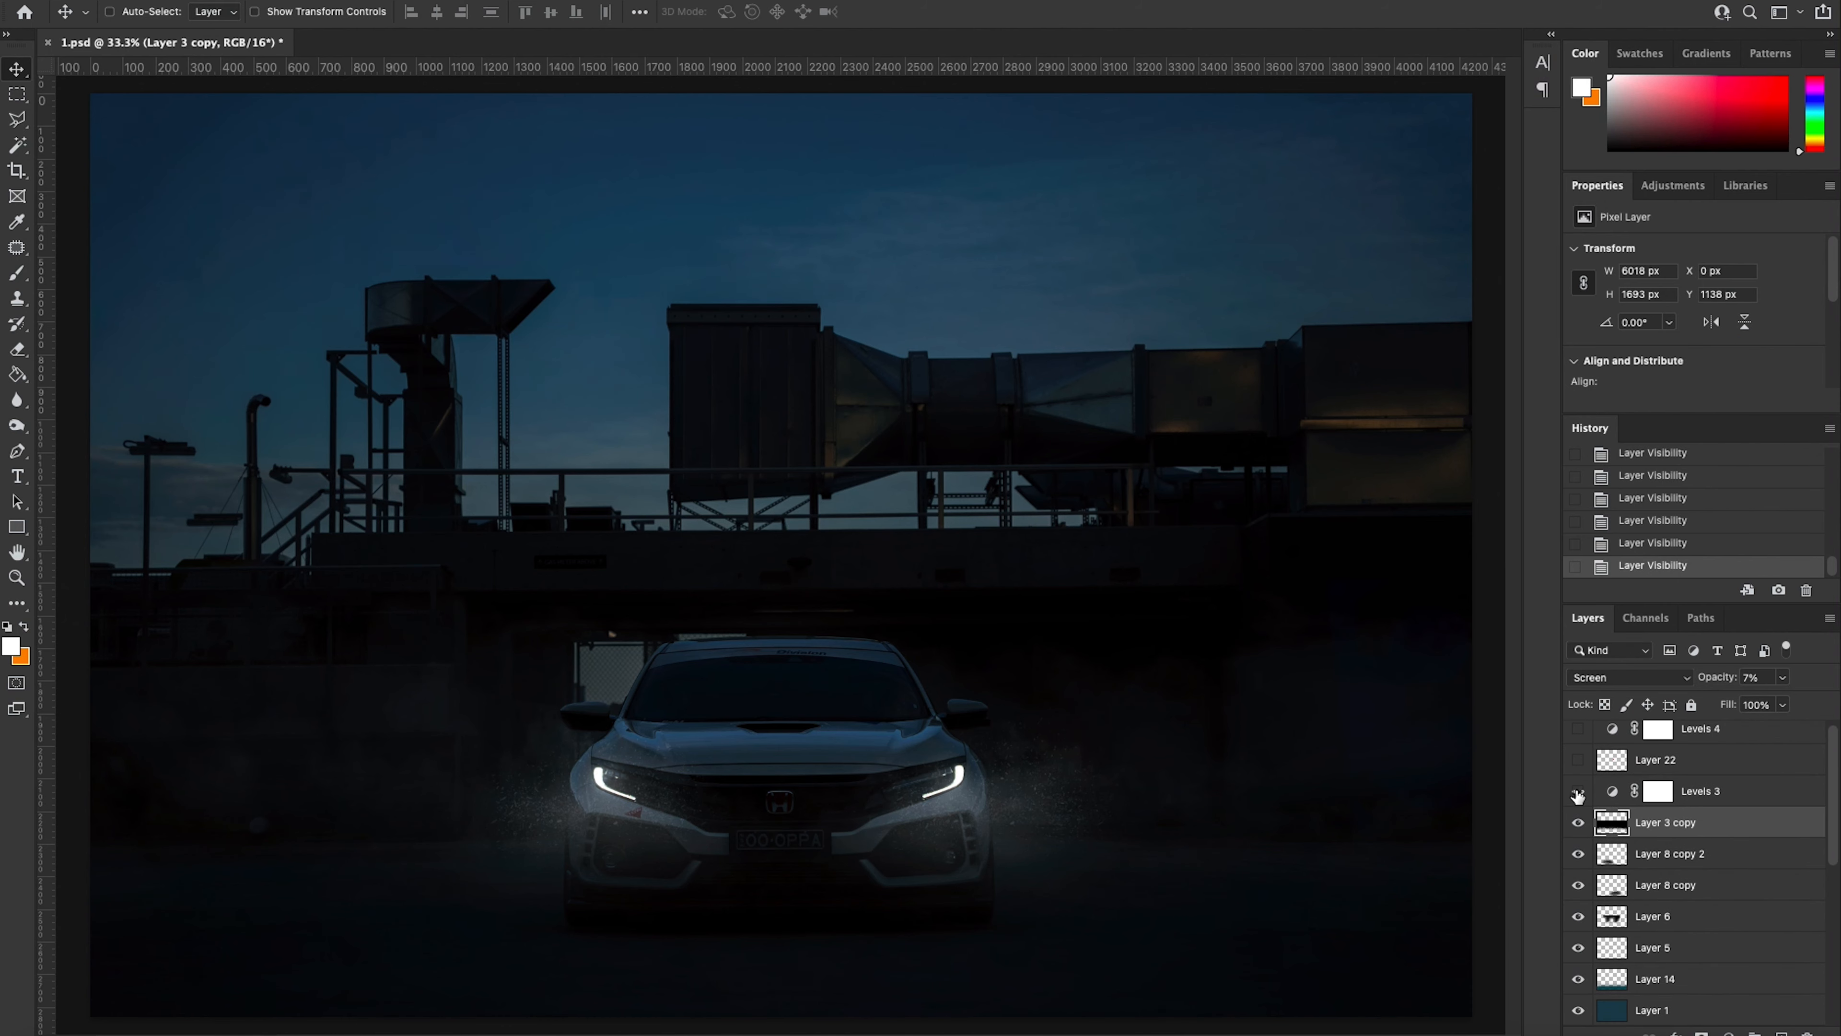
click(1697, 792)
click(1577, 792)
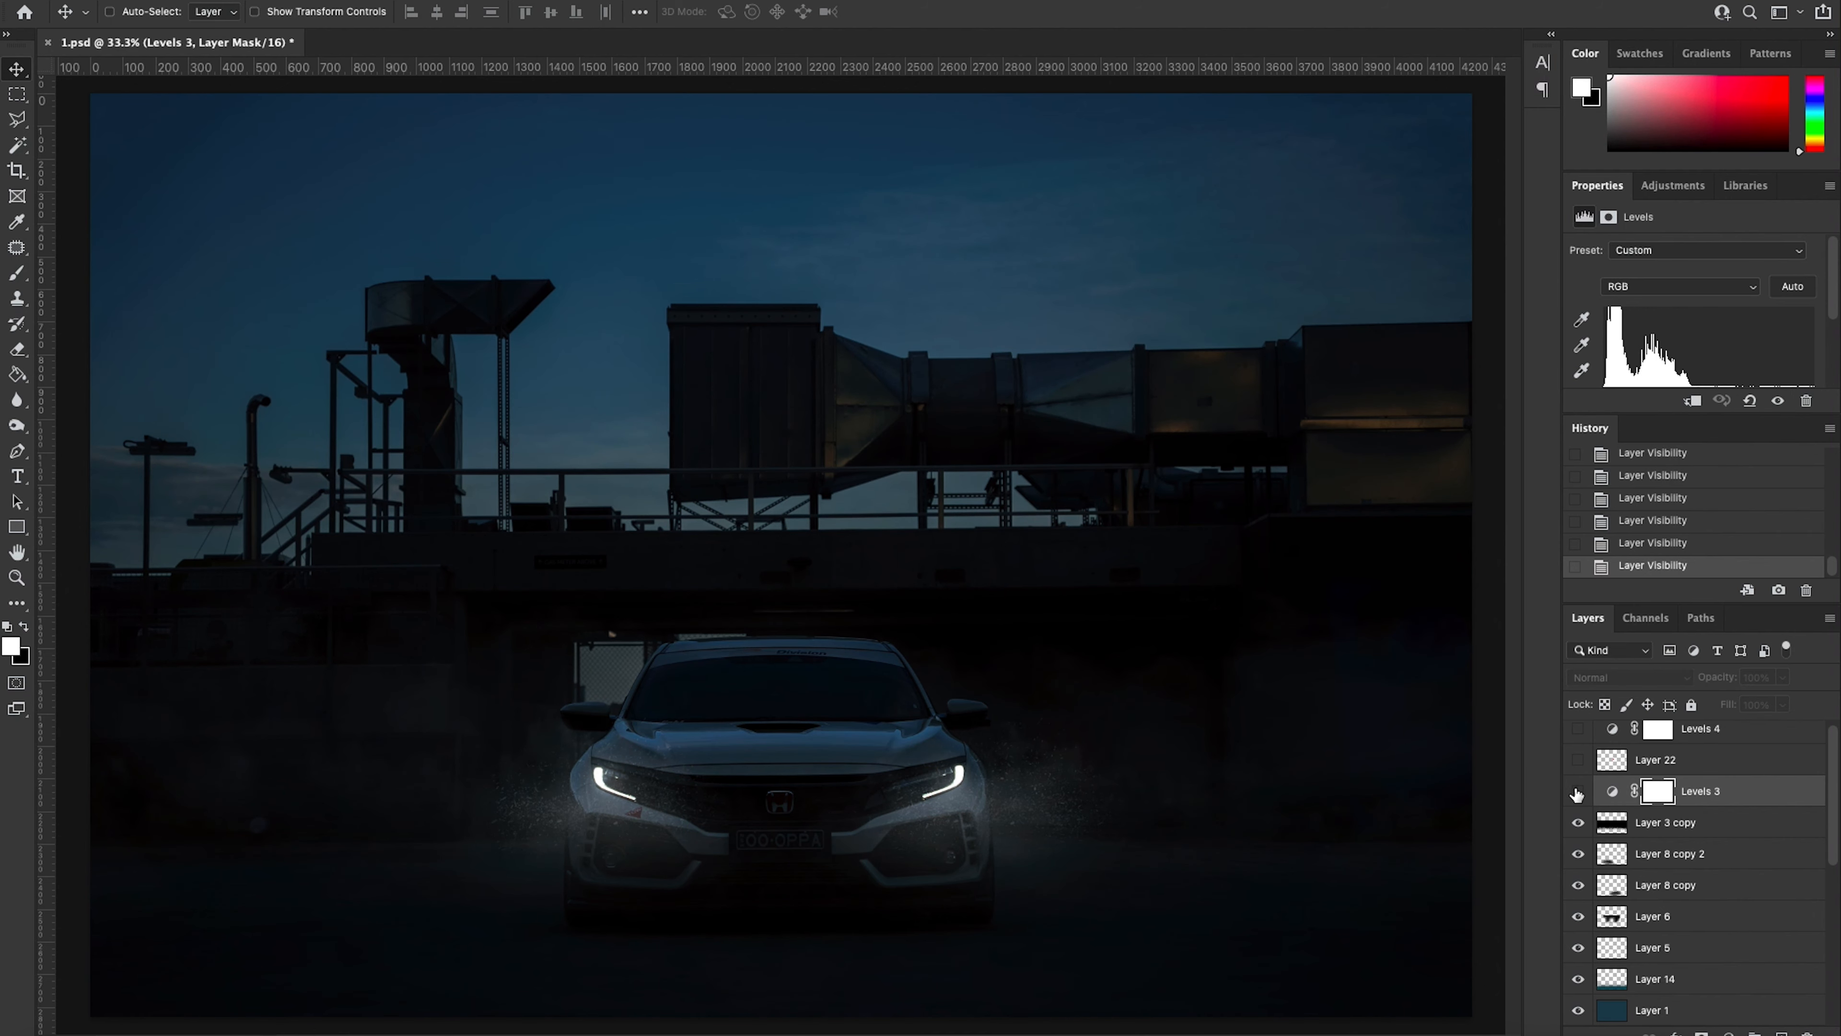
click(1578, 793)
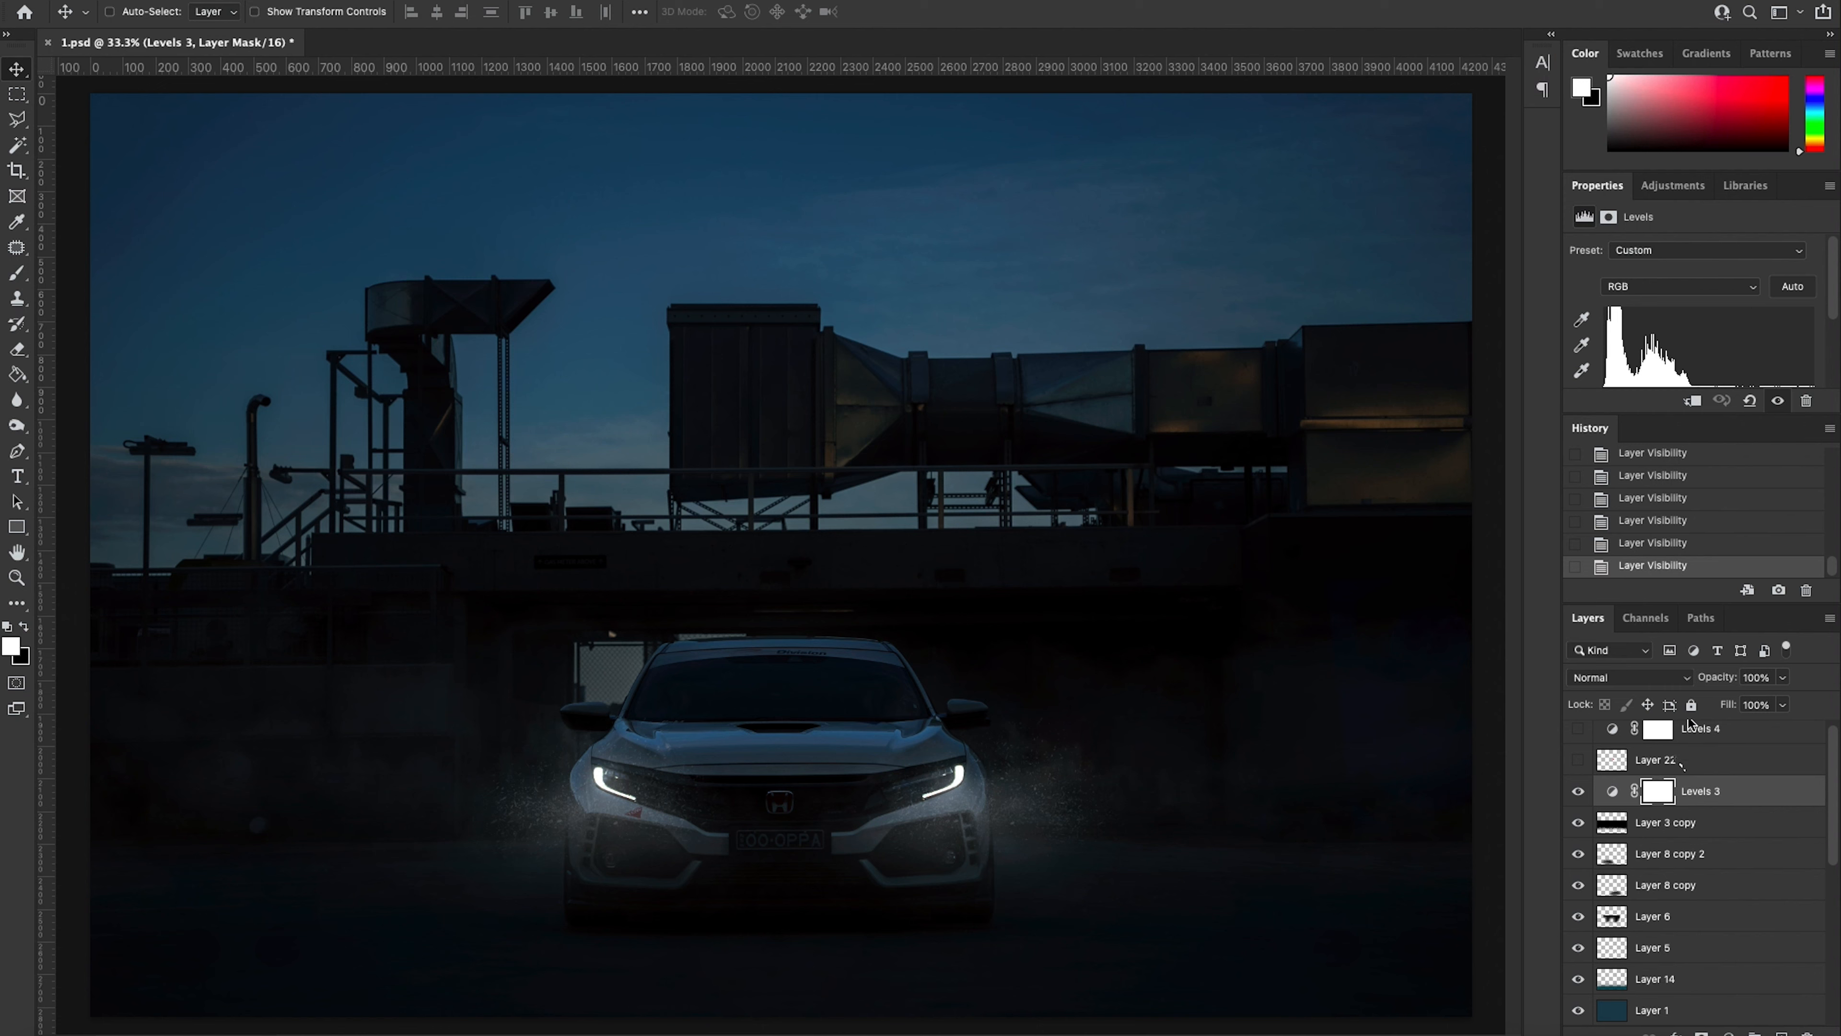
scroll(1590, 773, up, 1)
click(1581, 769)
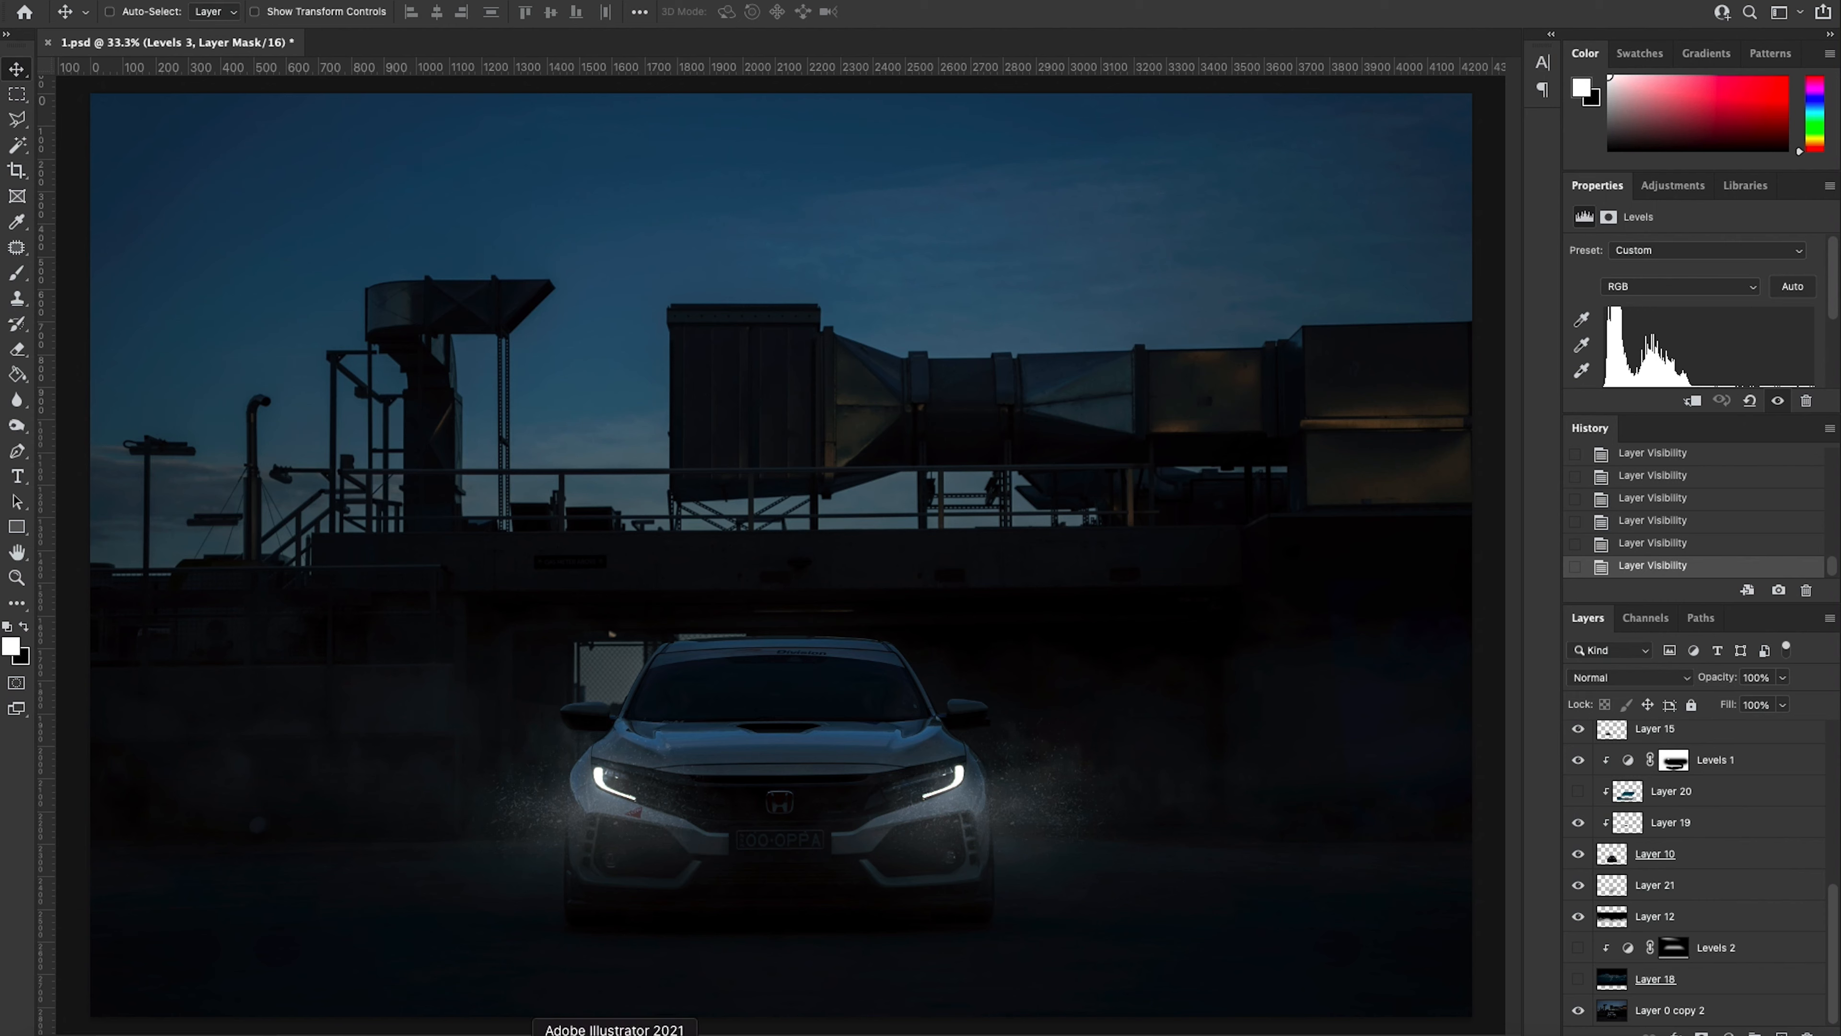
Step: Switch to Lightroom Classic and view the sky photos DSC00061.ARW and DSC00065.ARW
click(517, 1033)
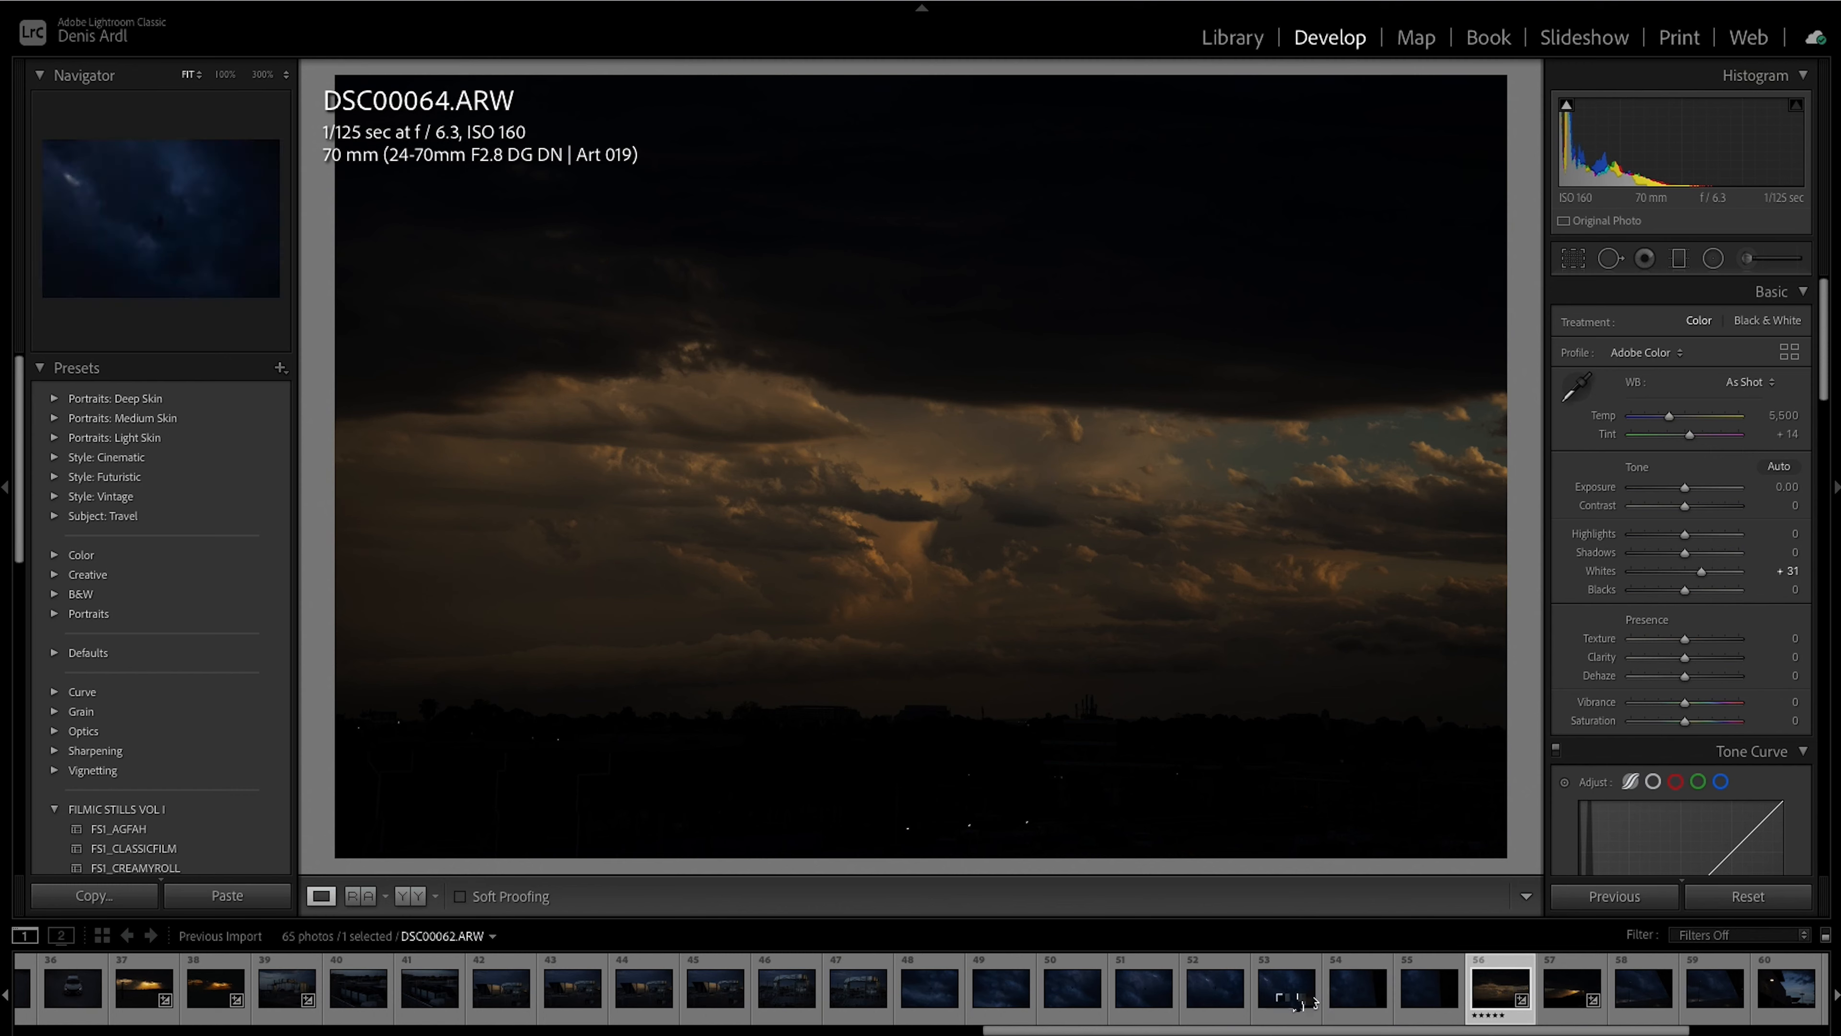
click(1286, 988)
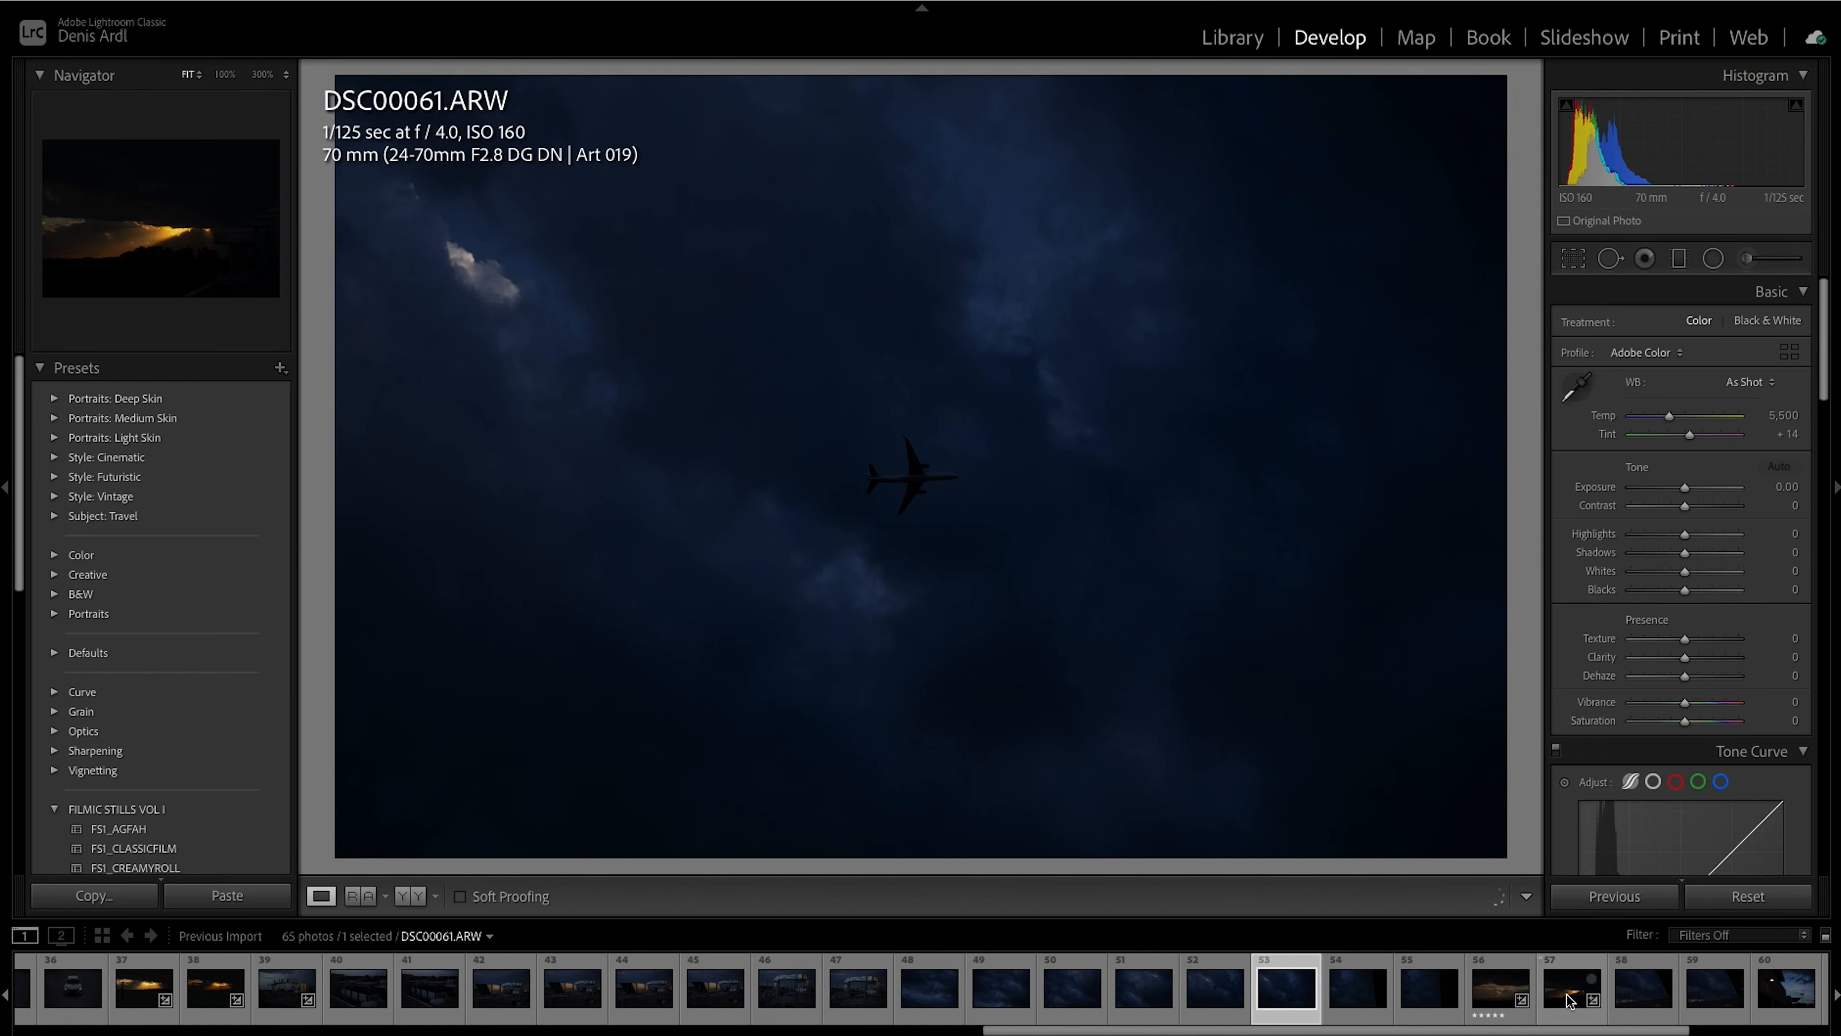
click(1580, 999)
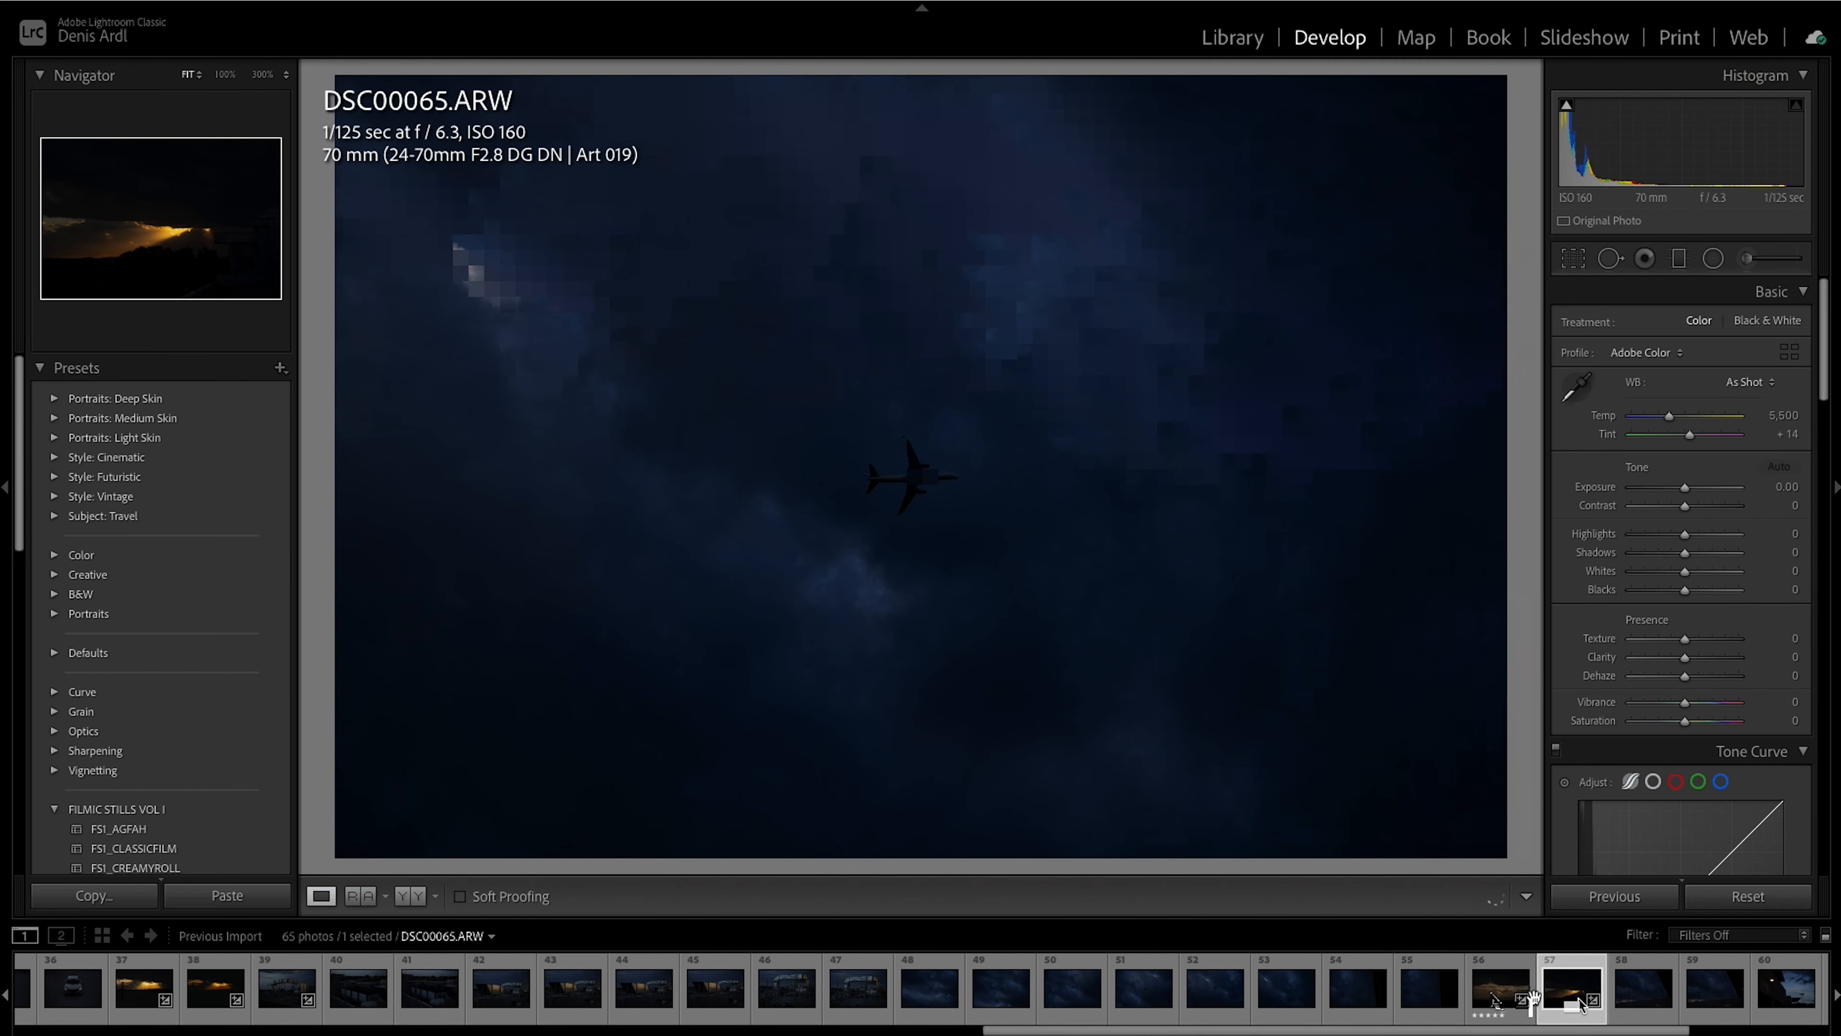
Step: Raise the Whites of DSC00064.ARW to +31 and open the photo in Photoshop for editing
click(1519, 997)
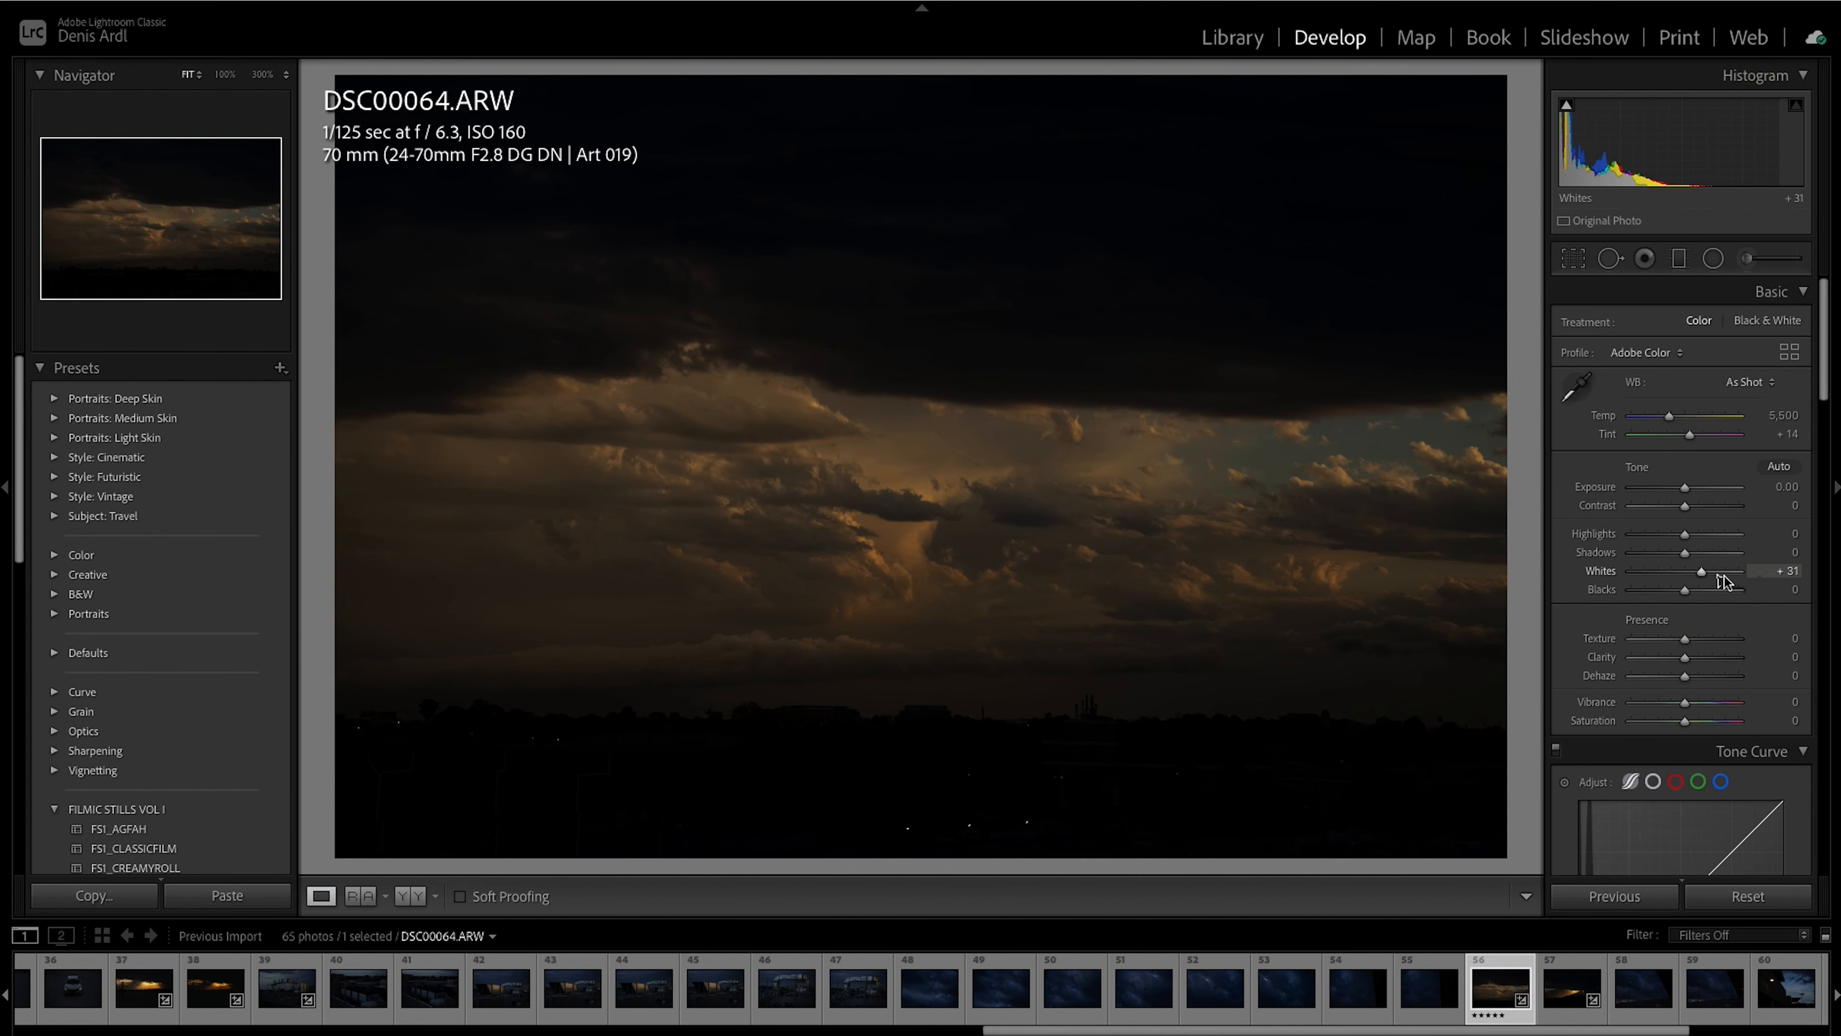
mouse_move(1702, 573)
mouse_down()
mouse_move(1685, 573)
mouse_move(1703, 573)
mouse_up()
right_click(931, 494)
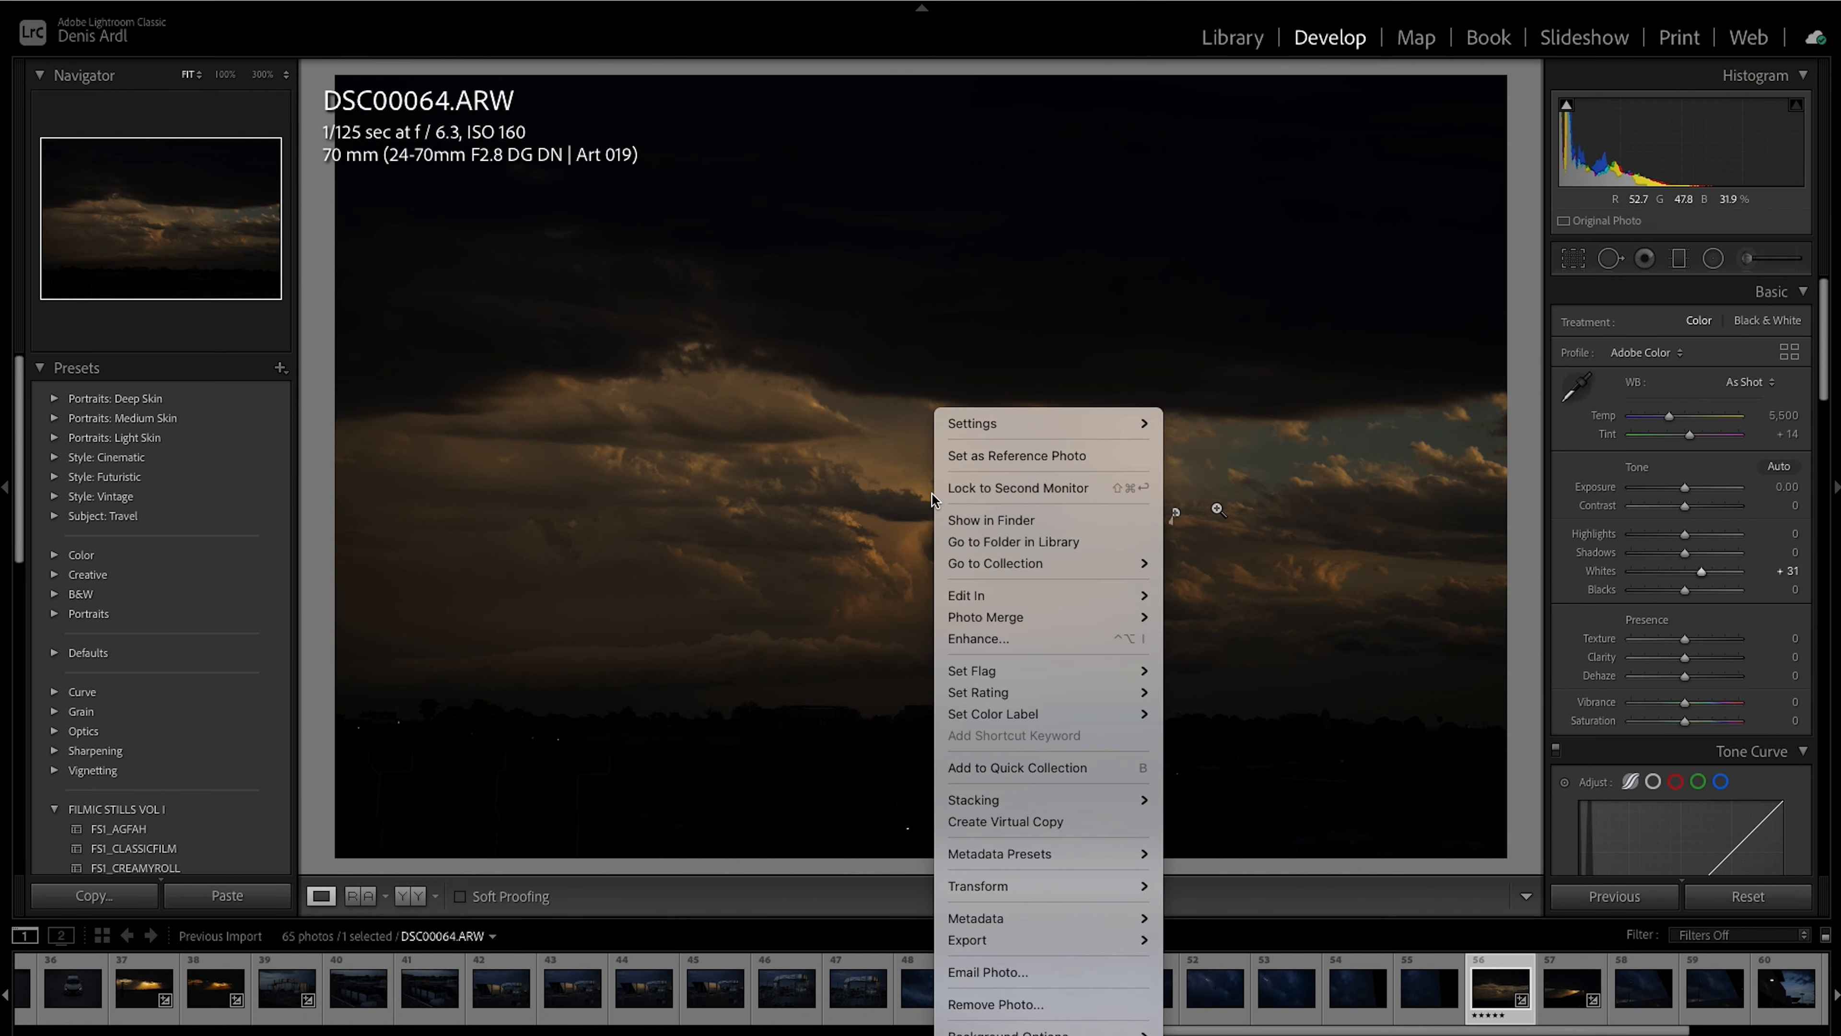
mouse_move(1053, 595)
click(1220, 594)
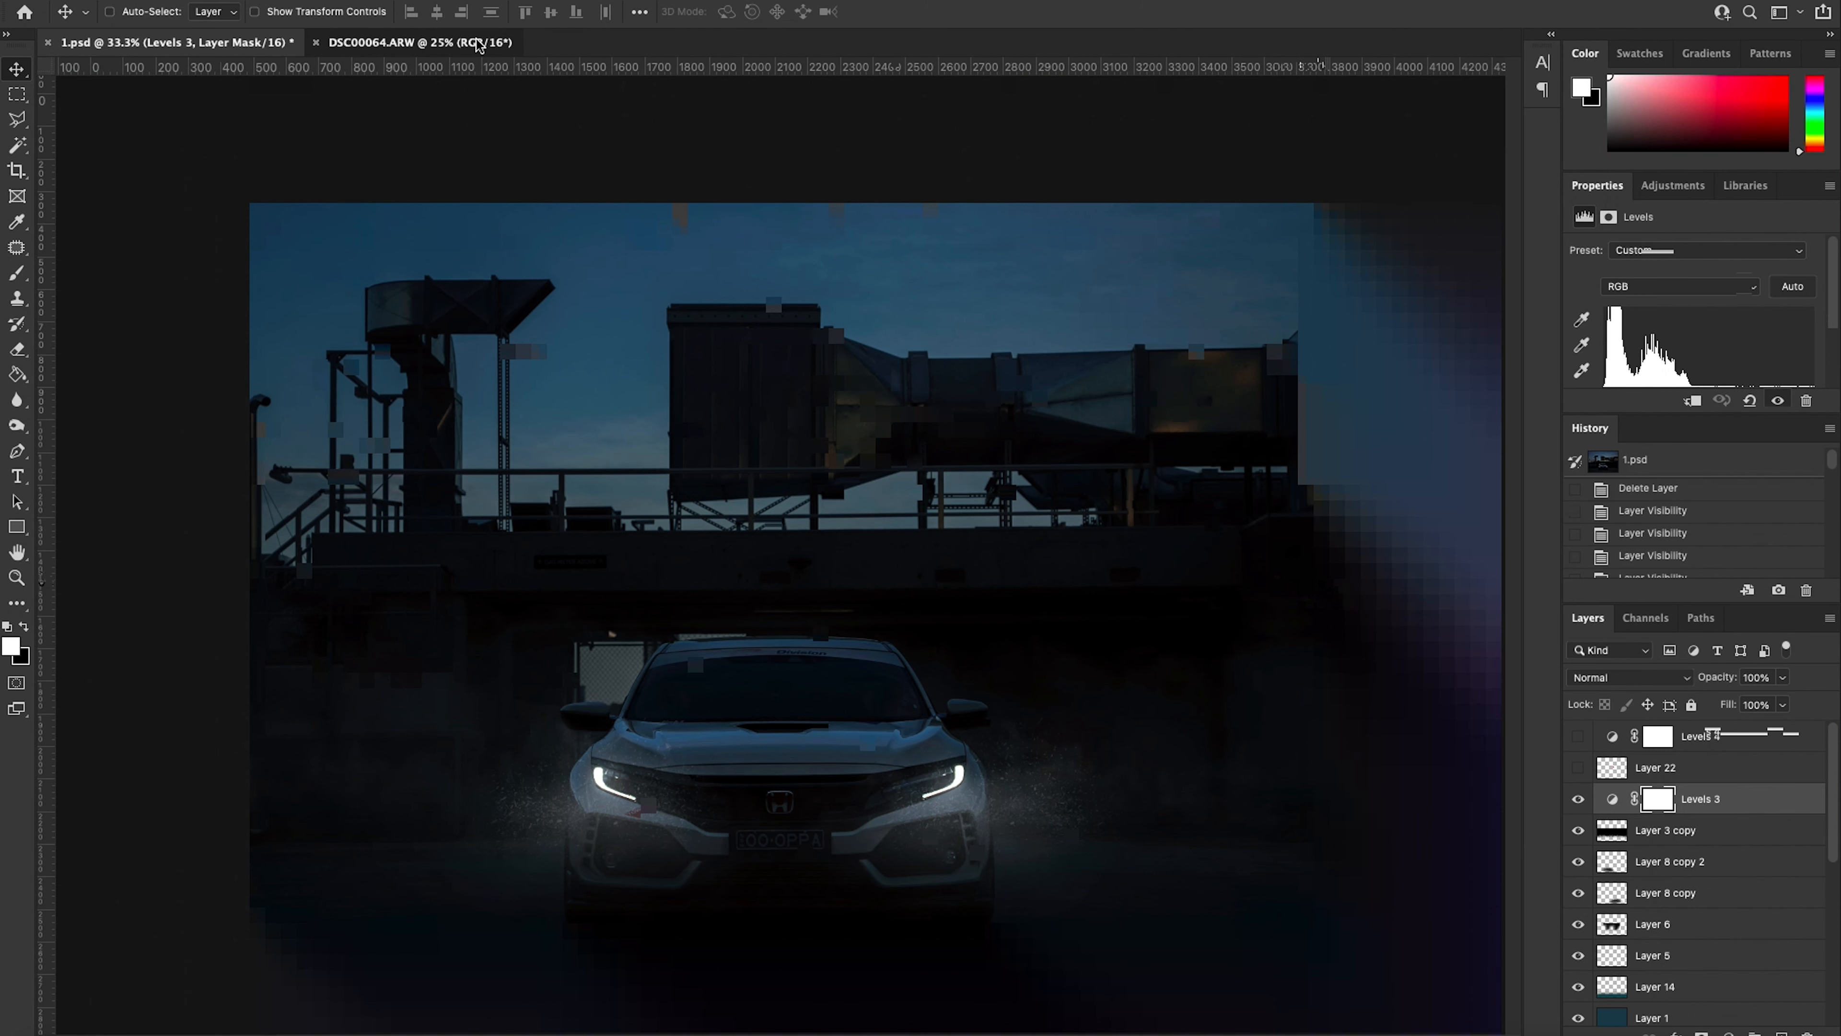
Step: Copy the blue Layer 1 from 1.psd onto the DSC00064.ARW sky photo and set its blend mode to Color
click(478, 45)
click(174, 42)
scroll(1689, 992, down, 1)
drag(1689, 975, 802, 536)
click(1627, 677)
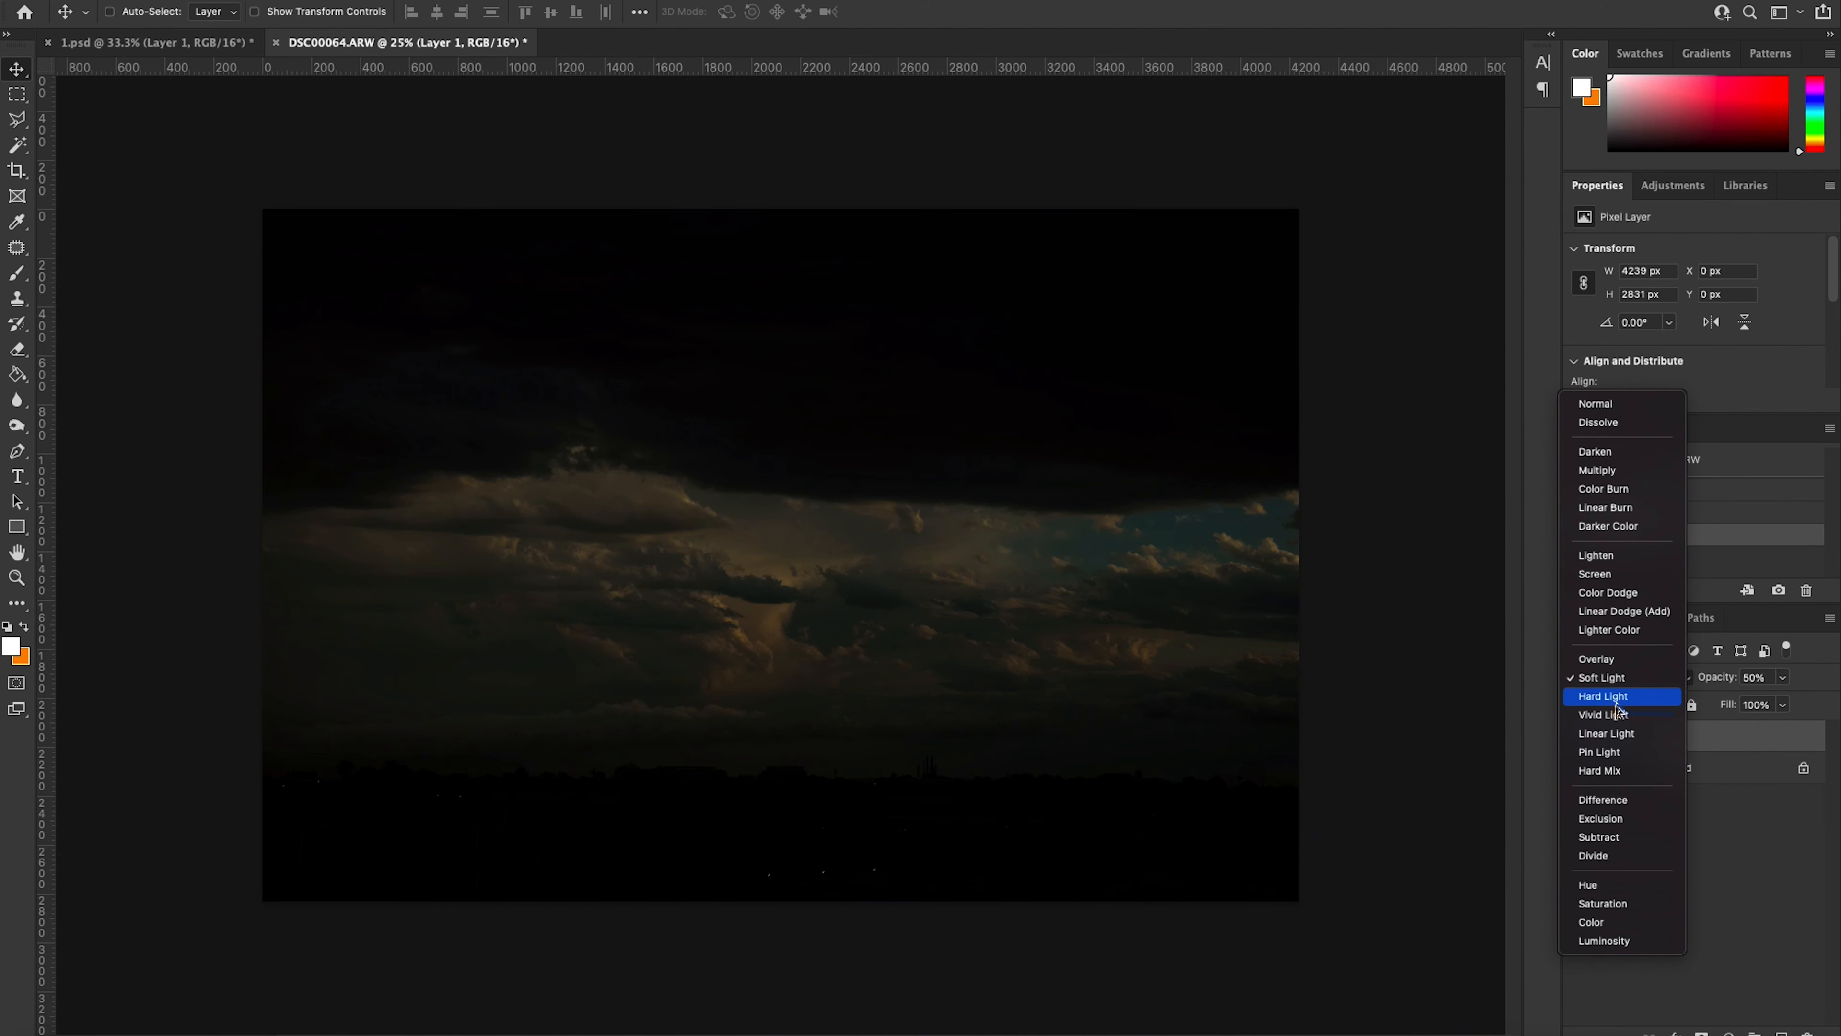
click(1594, 922)
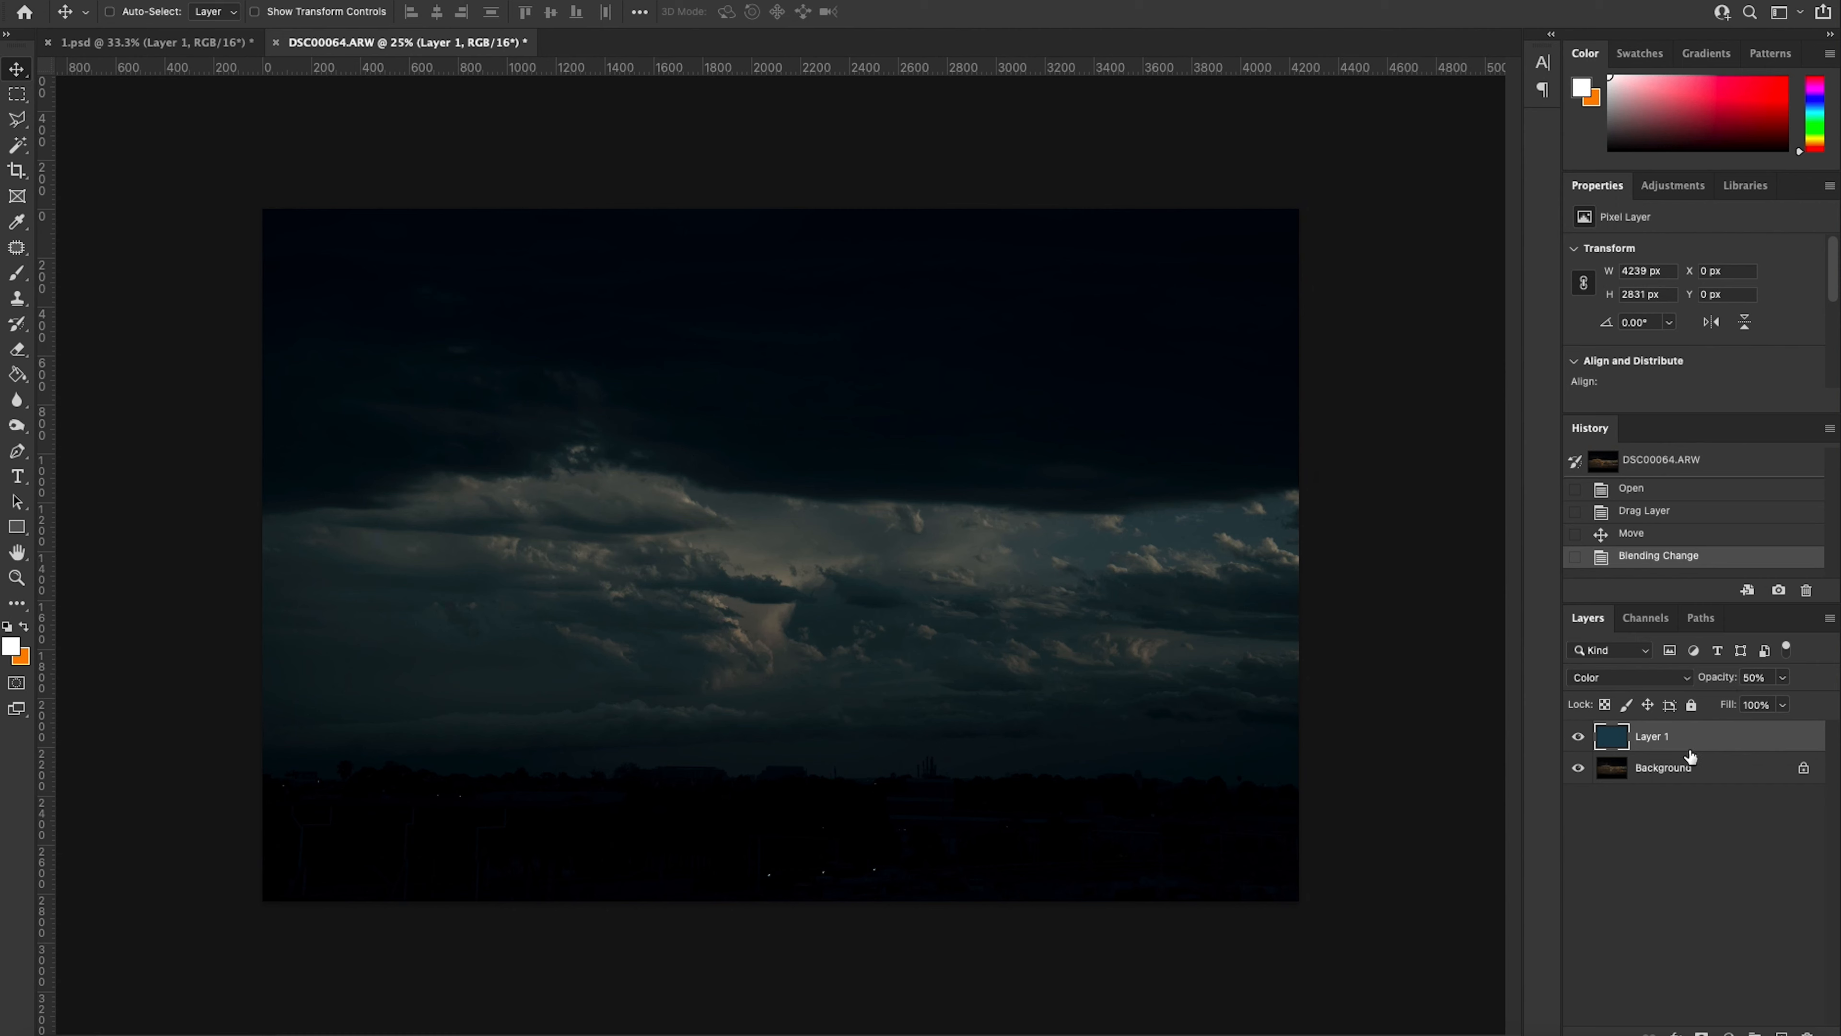
Step: Merge the blue layer with the sky Background and copy the merged sky into 1.psd beneath Layer 14
shift+click(1692, 770)
right_click(1692, 770)
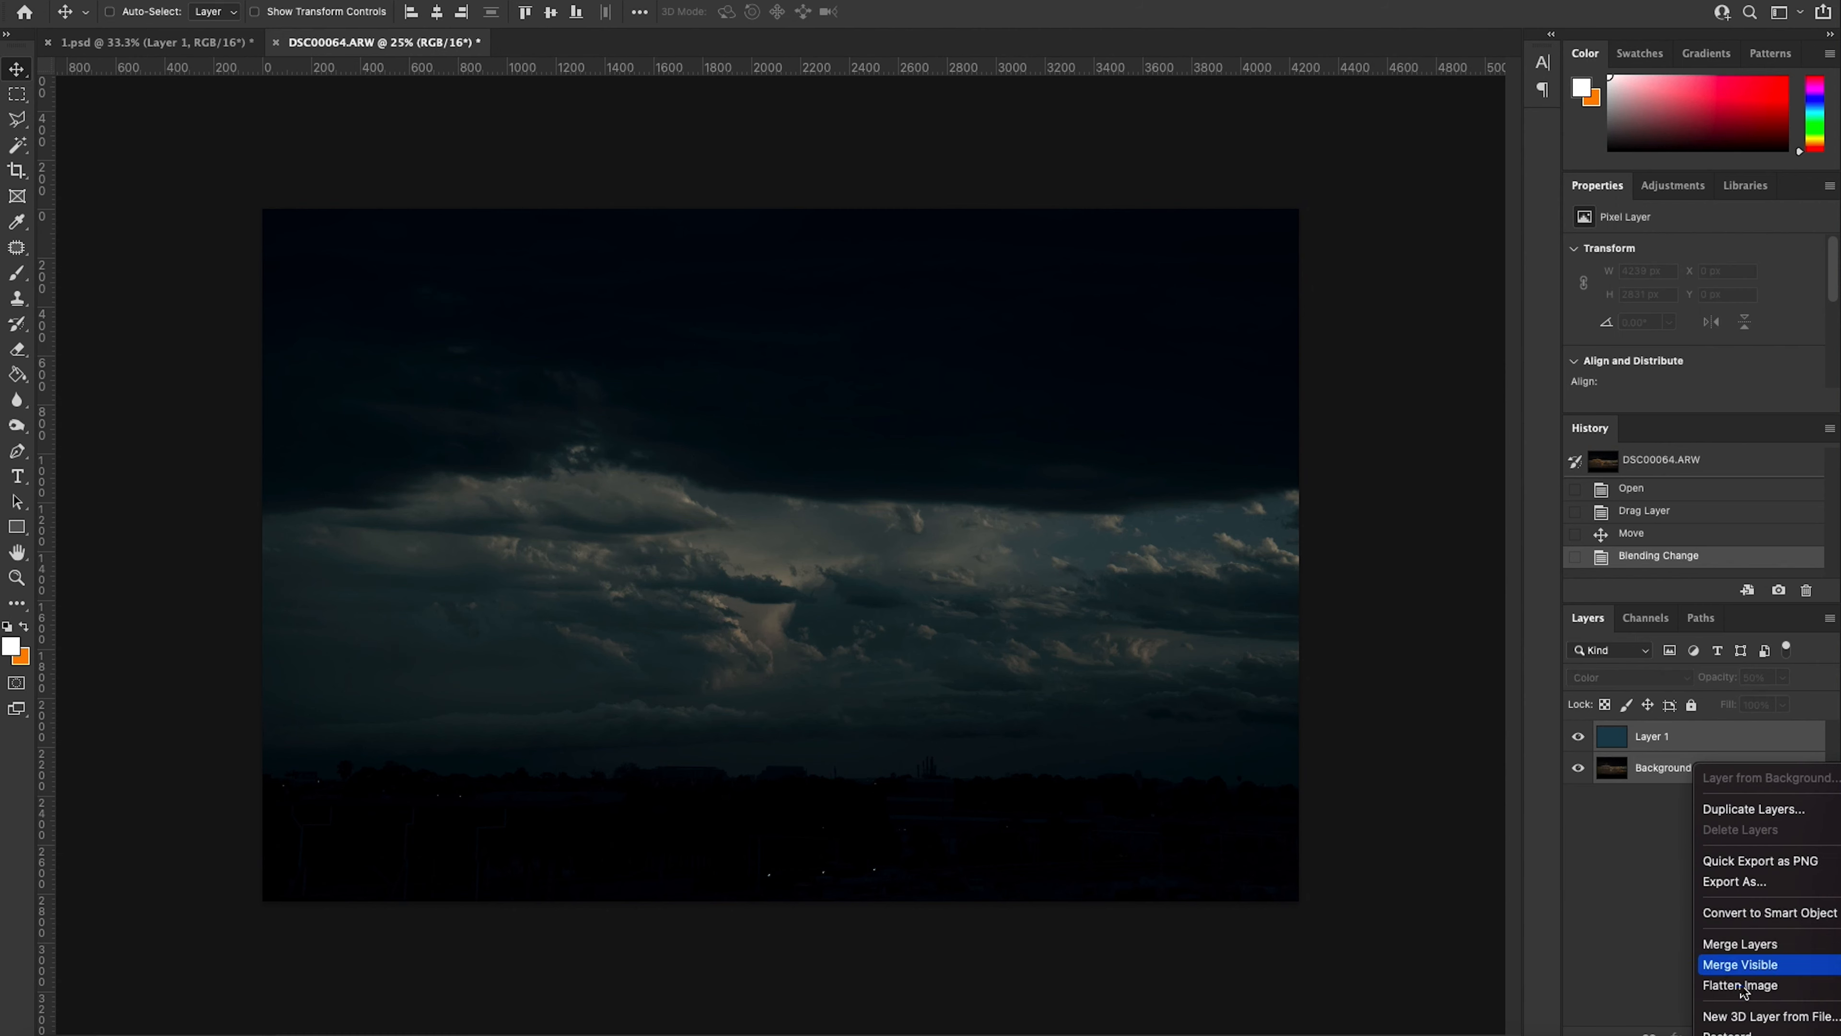
click(1748, 952)
drag(1690, 736, 852, 593)
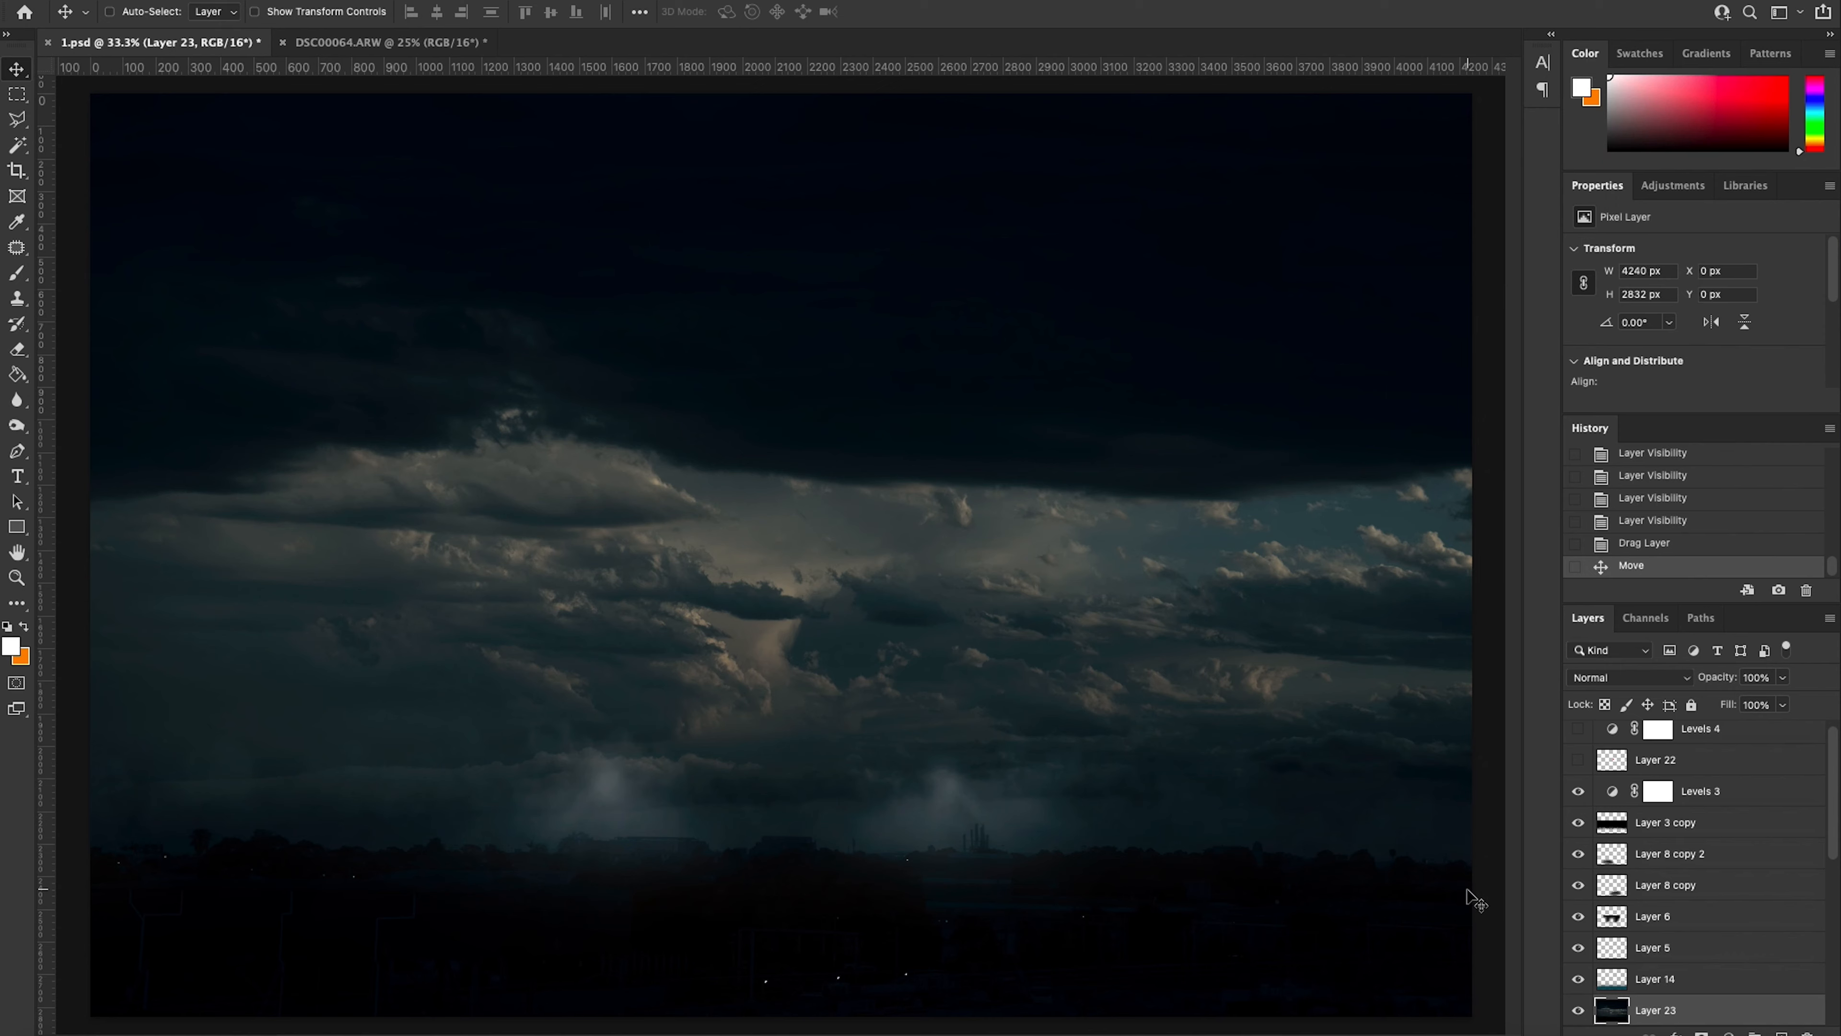
Step: Delete the newly added sky layer from 1.psd and make the prepared sky on Layer 18 visible
key(BackSpace)
click(1578, 979)
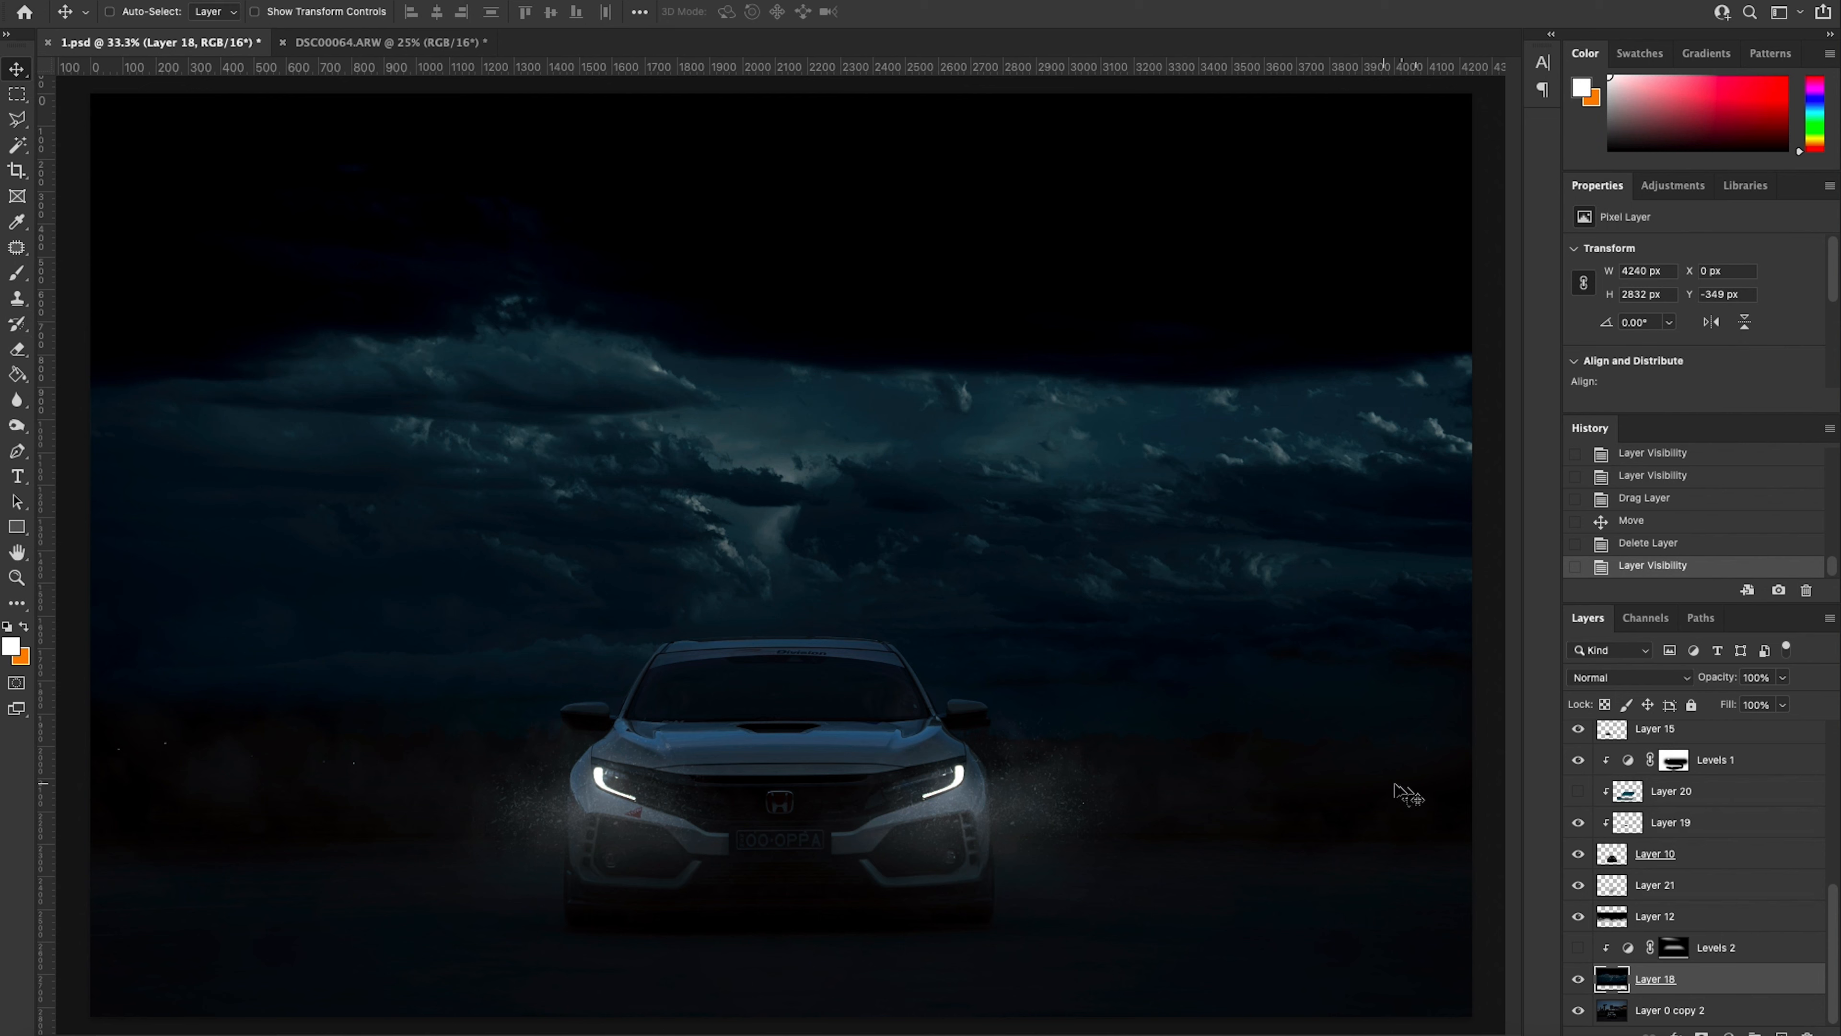
Step: Erase the dark ground strip along the bottom of the DSC00064.ARW sky using a 492 px eraser with 0% hardness
click(17, 349)
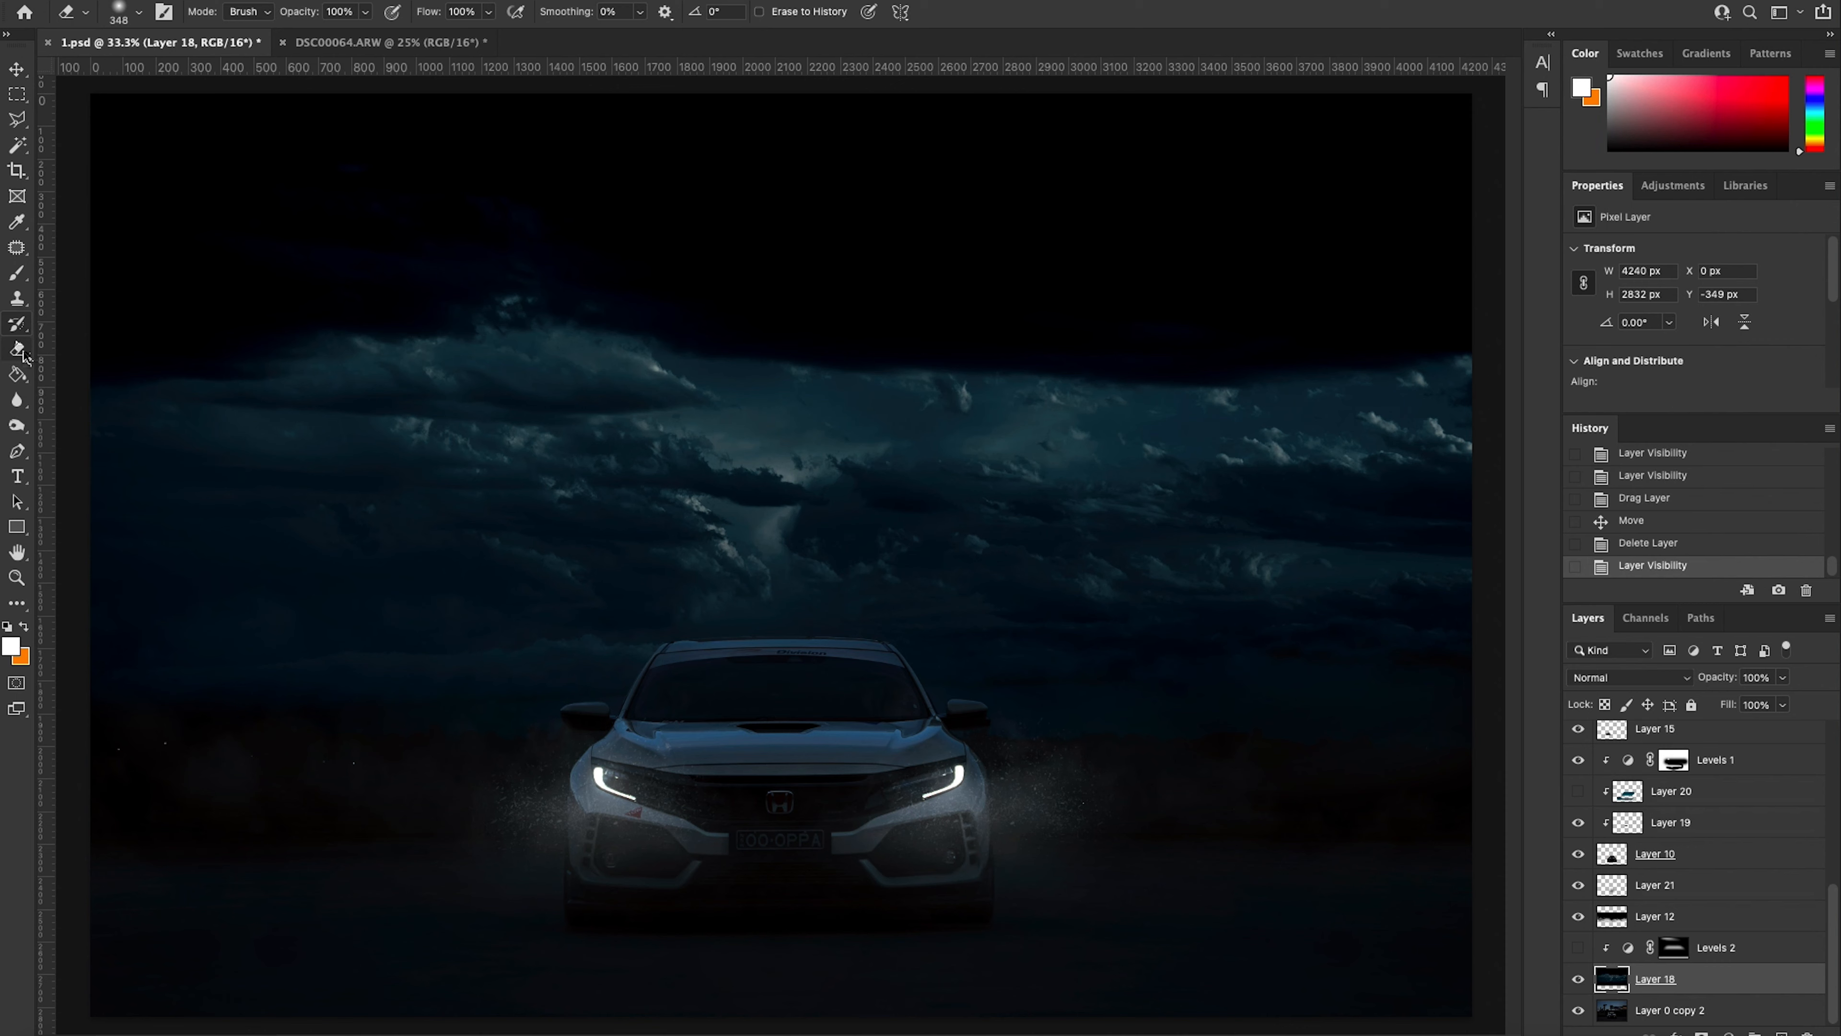
right_click(464, 618)
drag(681, 669, 681, 665)
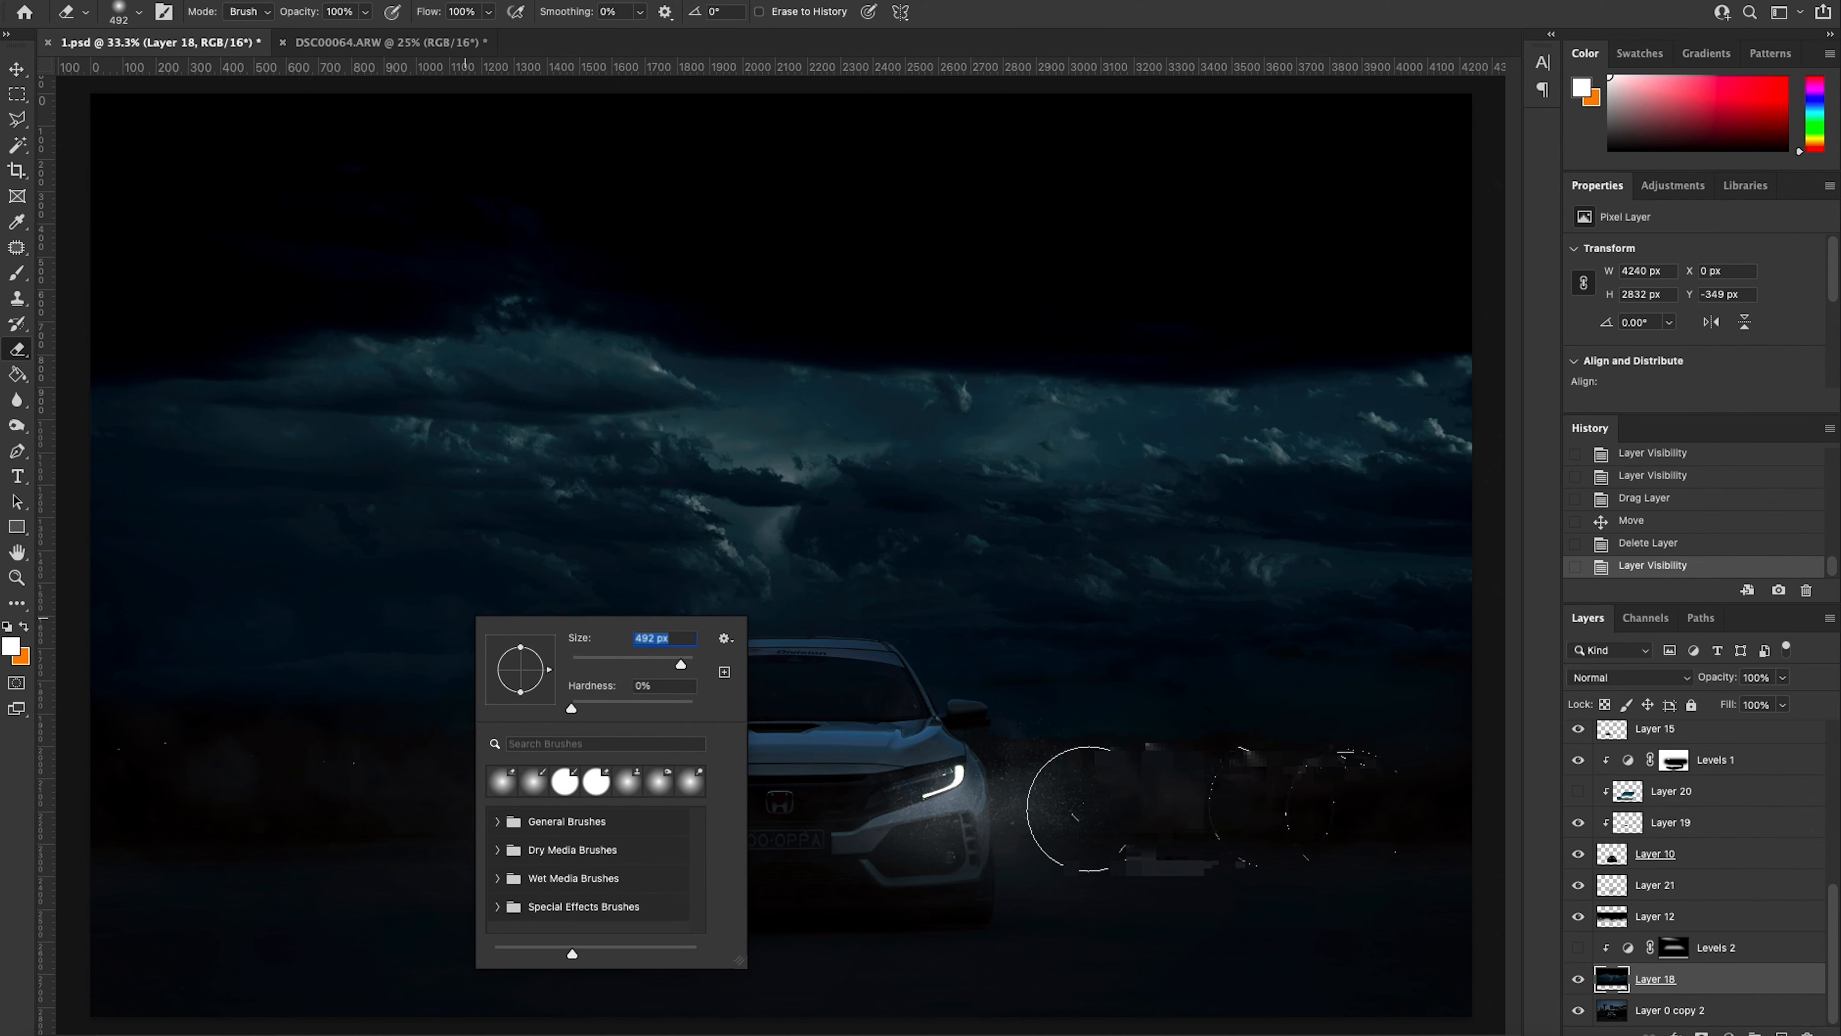
click(391, 42)
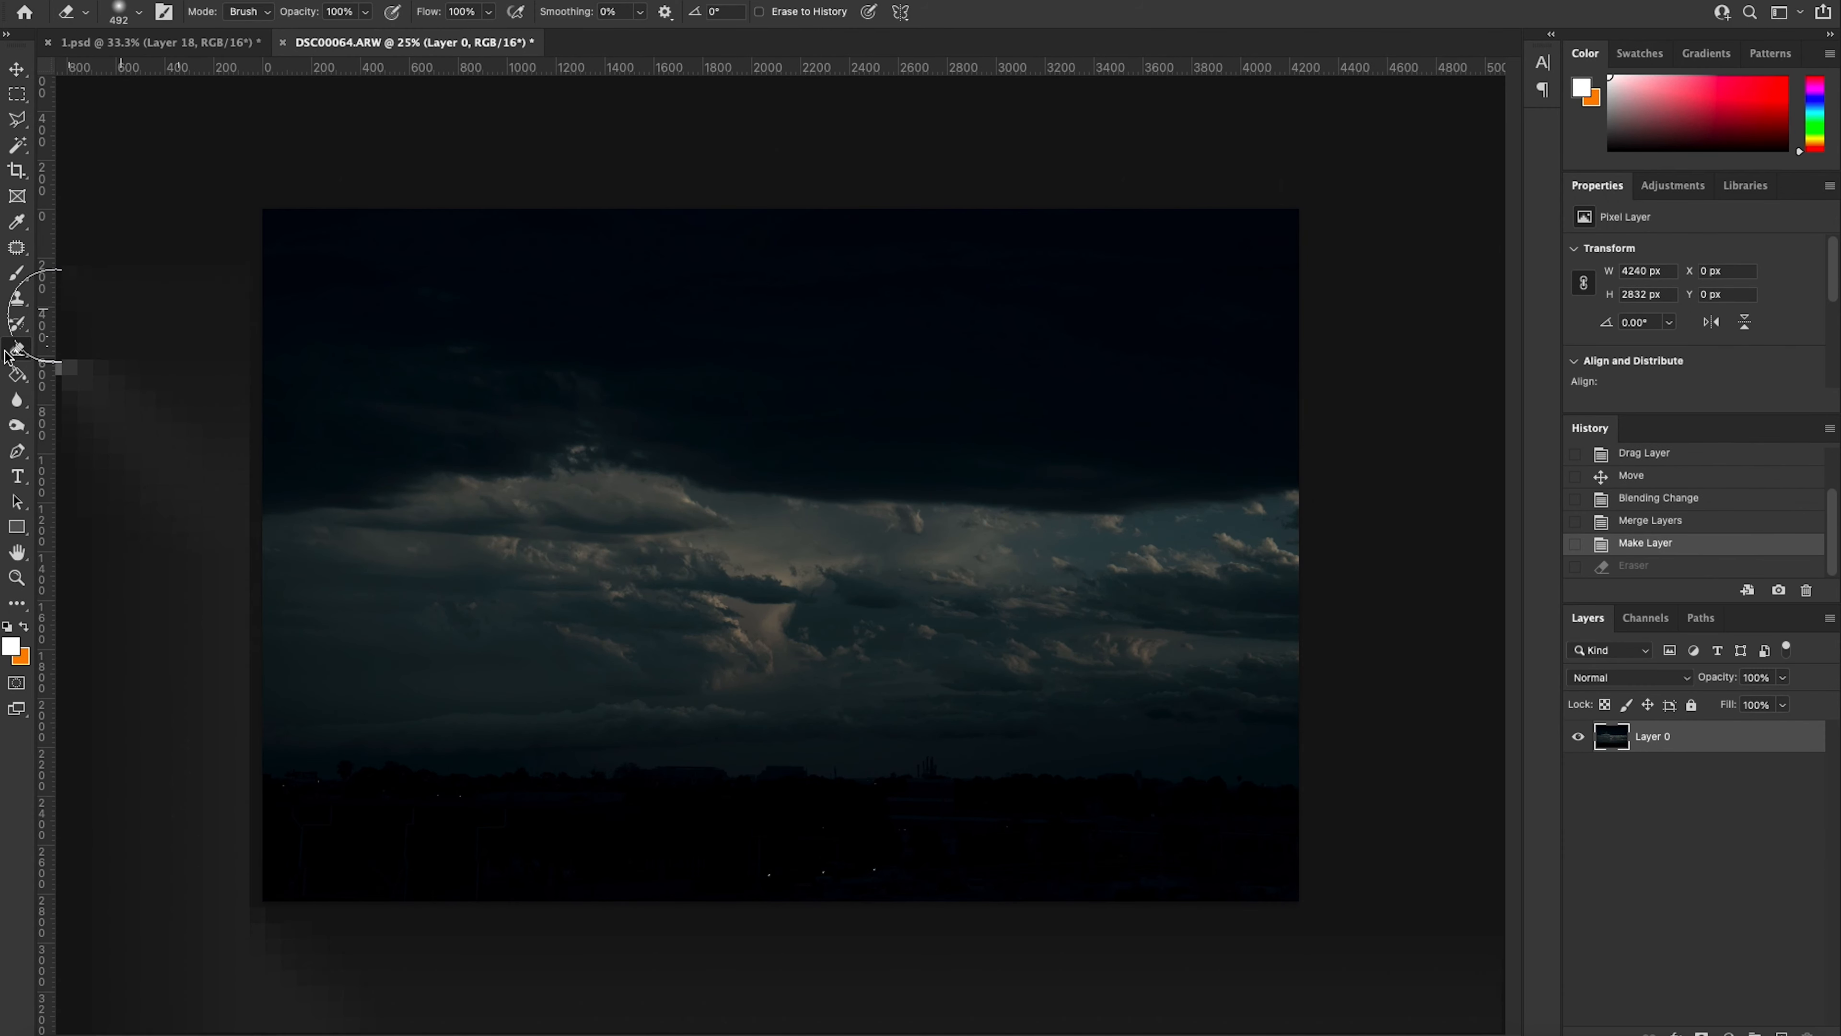
mouse_move(218, 915)
mouse_down()
mouse_move(662, 921)
mouse_move(1341, 892)
mouse_up()
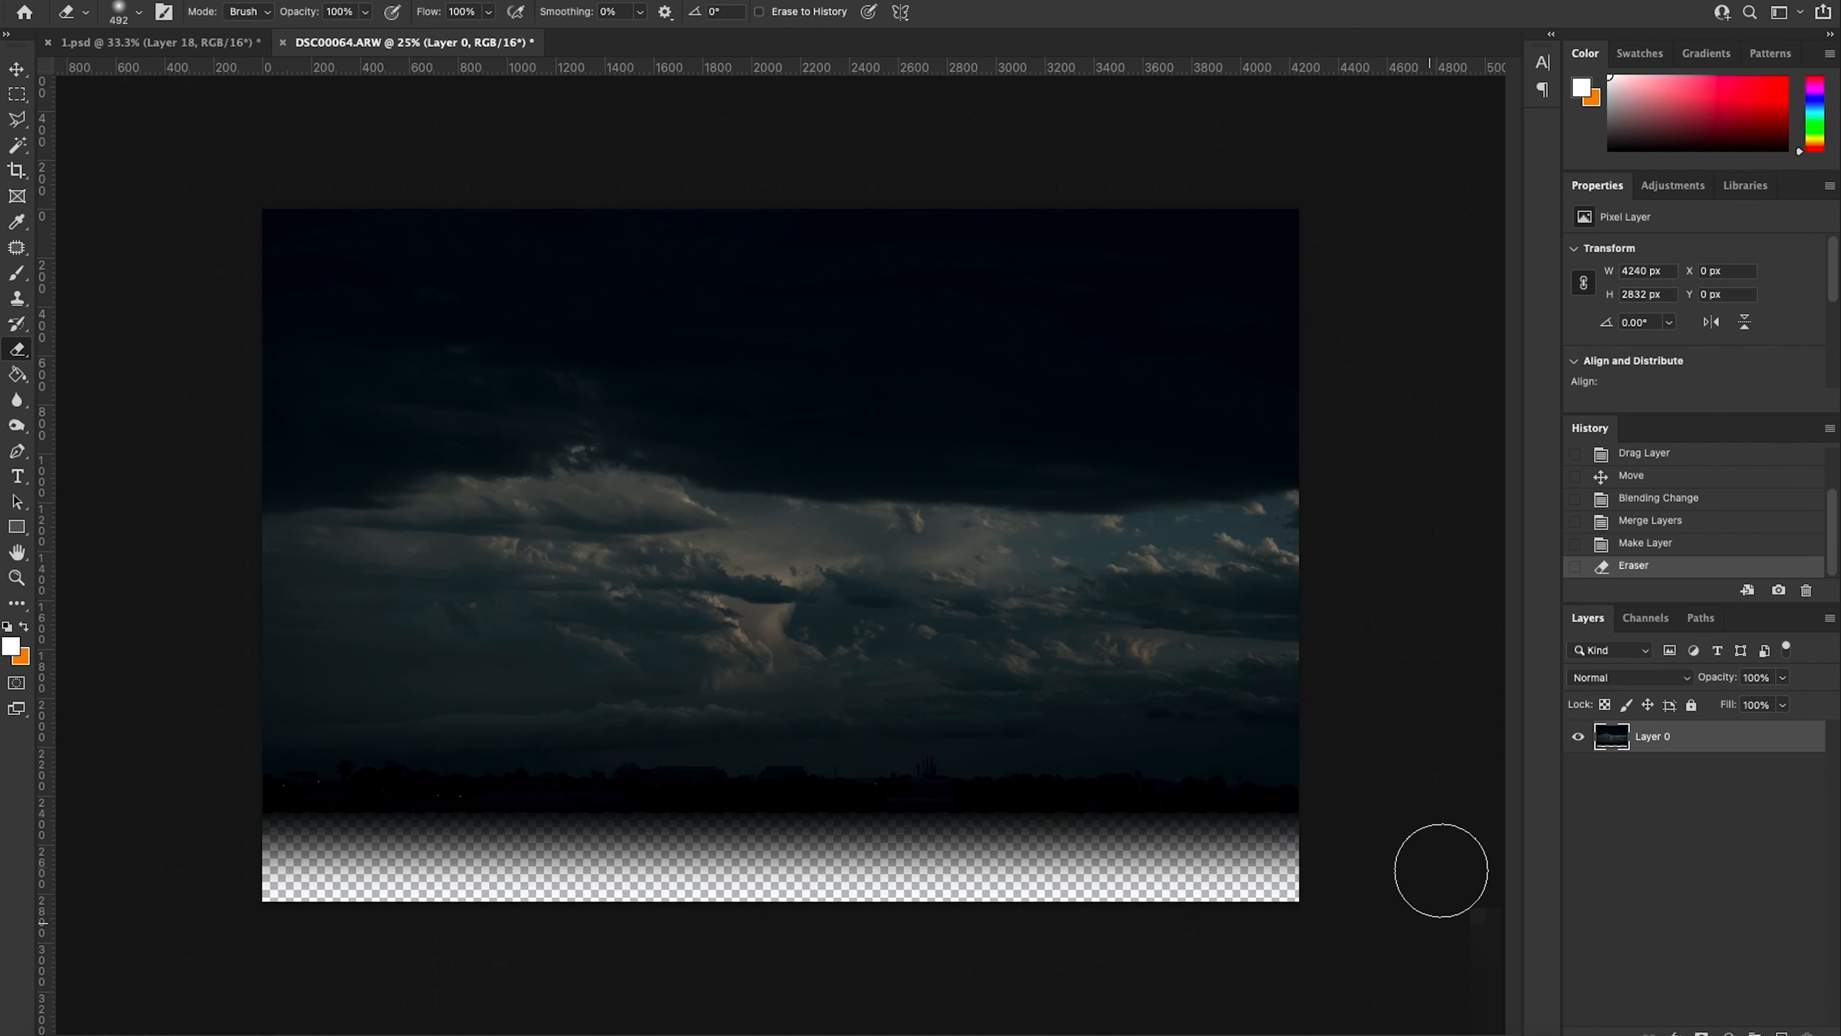
Step: Return to 1.psd, turn on the Levels 2 adjustment above the sky, and set its white input level to 145
click(194, 44)
click(1696, 979)
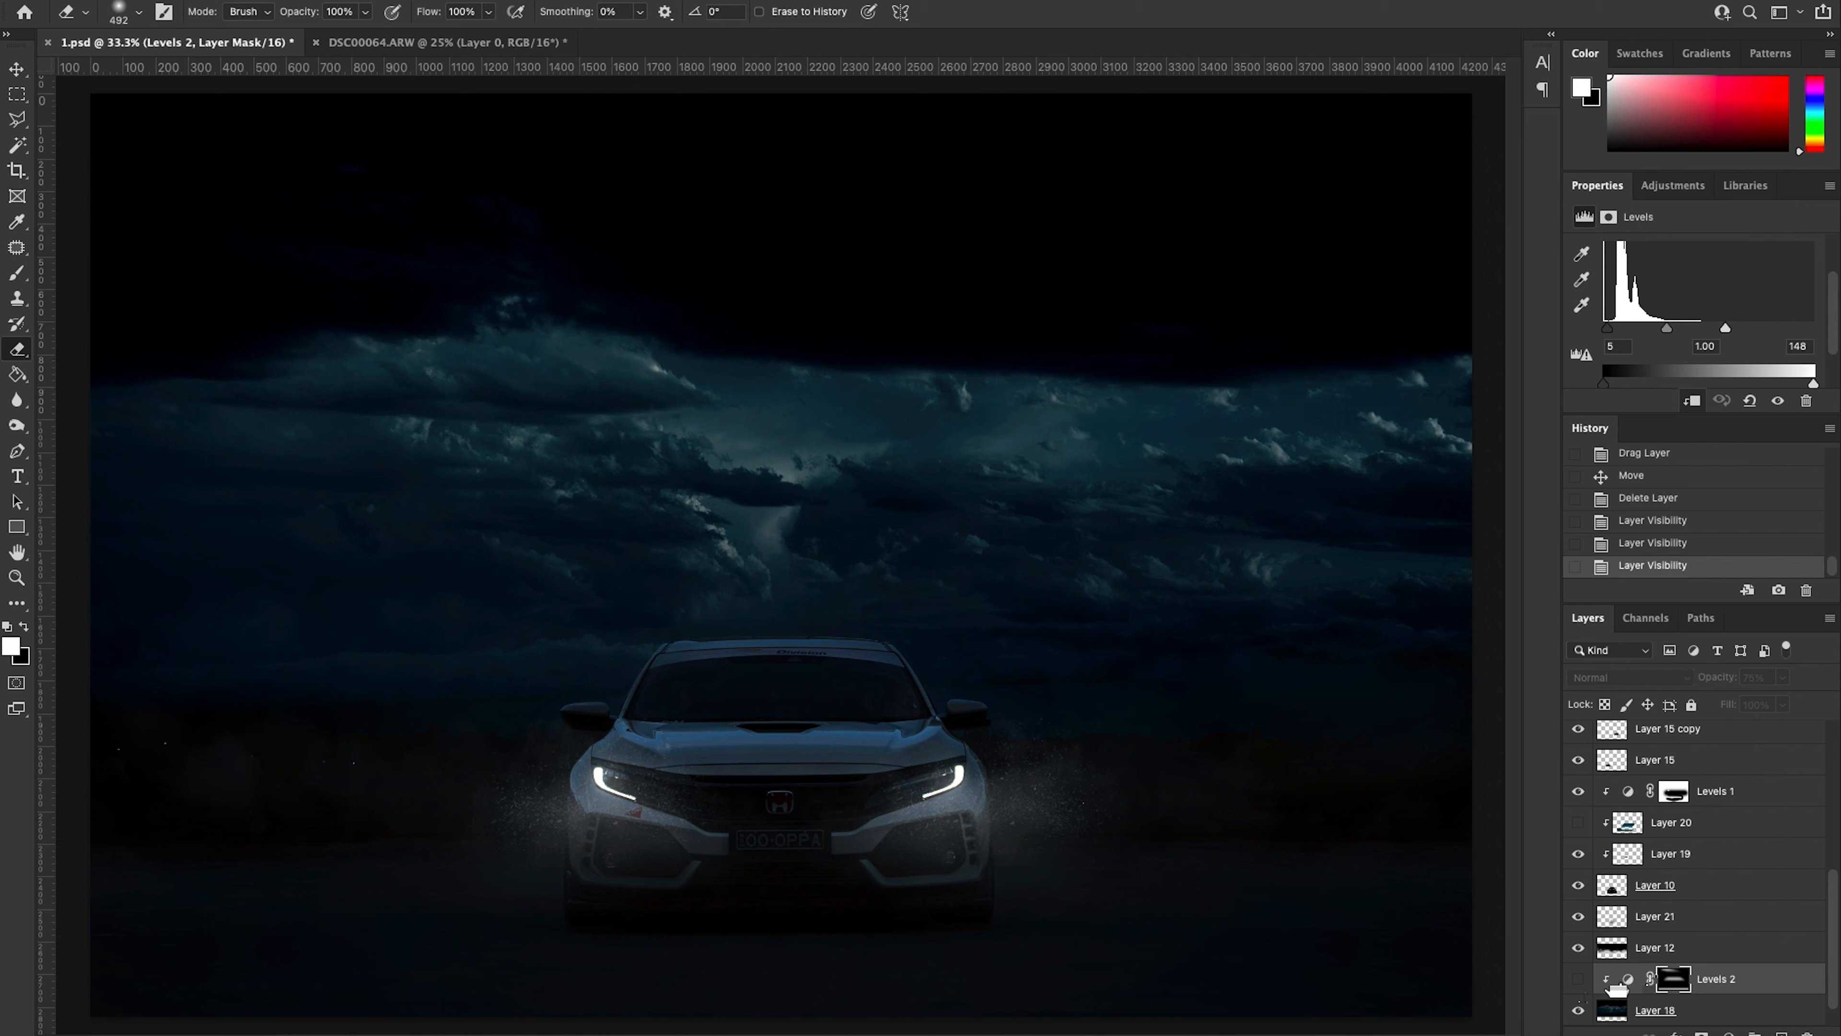
click(1577, 979)
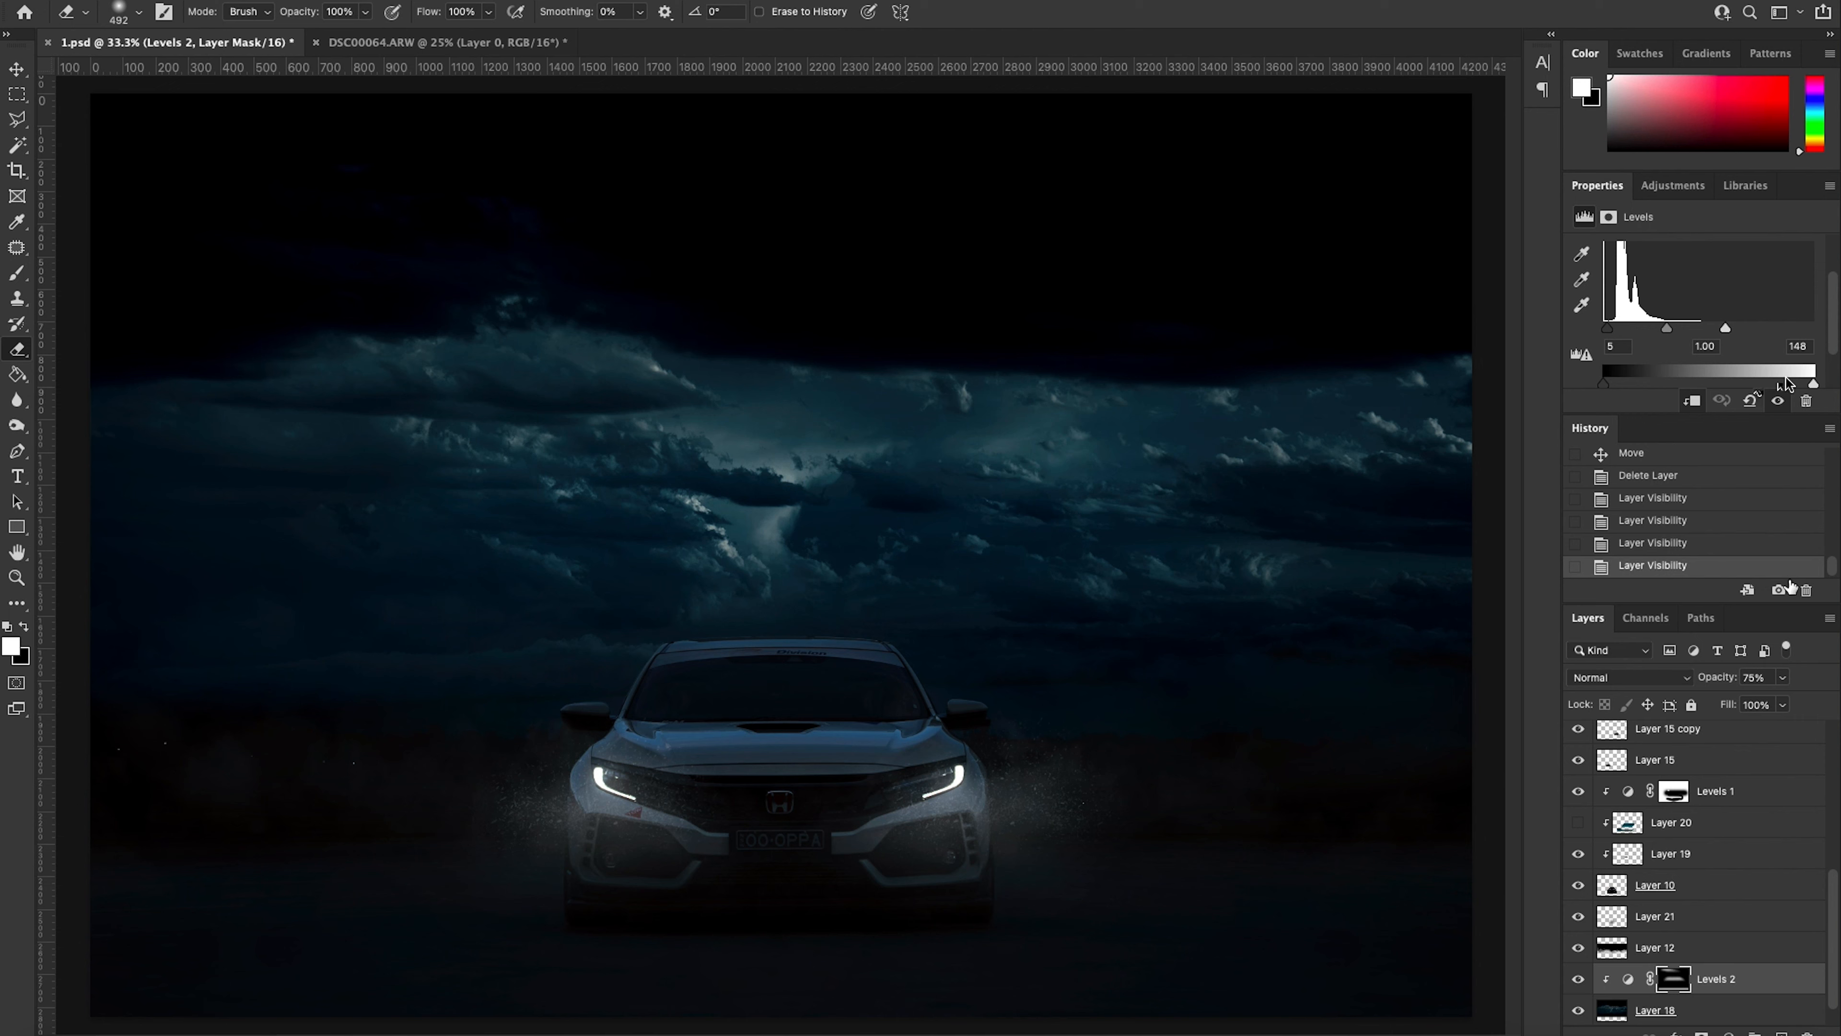
mouse_move(1729, 329)
mouse_down()
mouse_move(1783, 332)
mouse_move(1692, 332)
mouse_move(1716, 334)
mouse_up()
drag(1722, 330, 1722, 330)
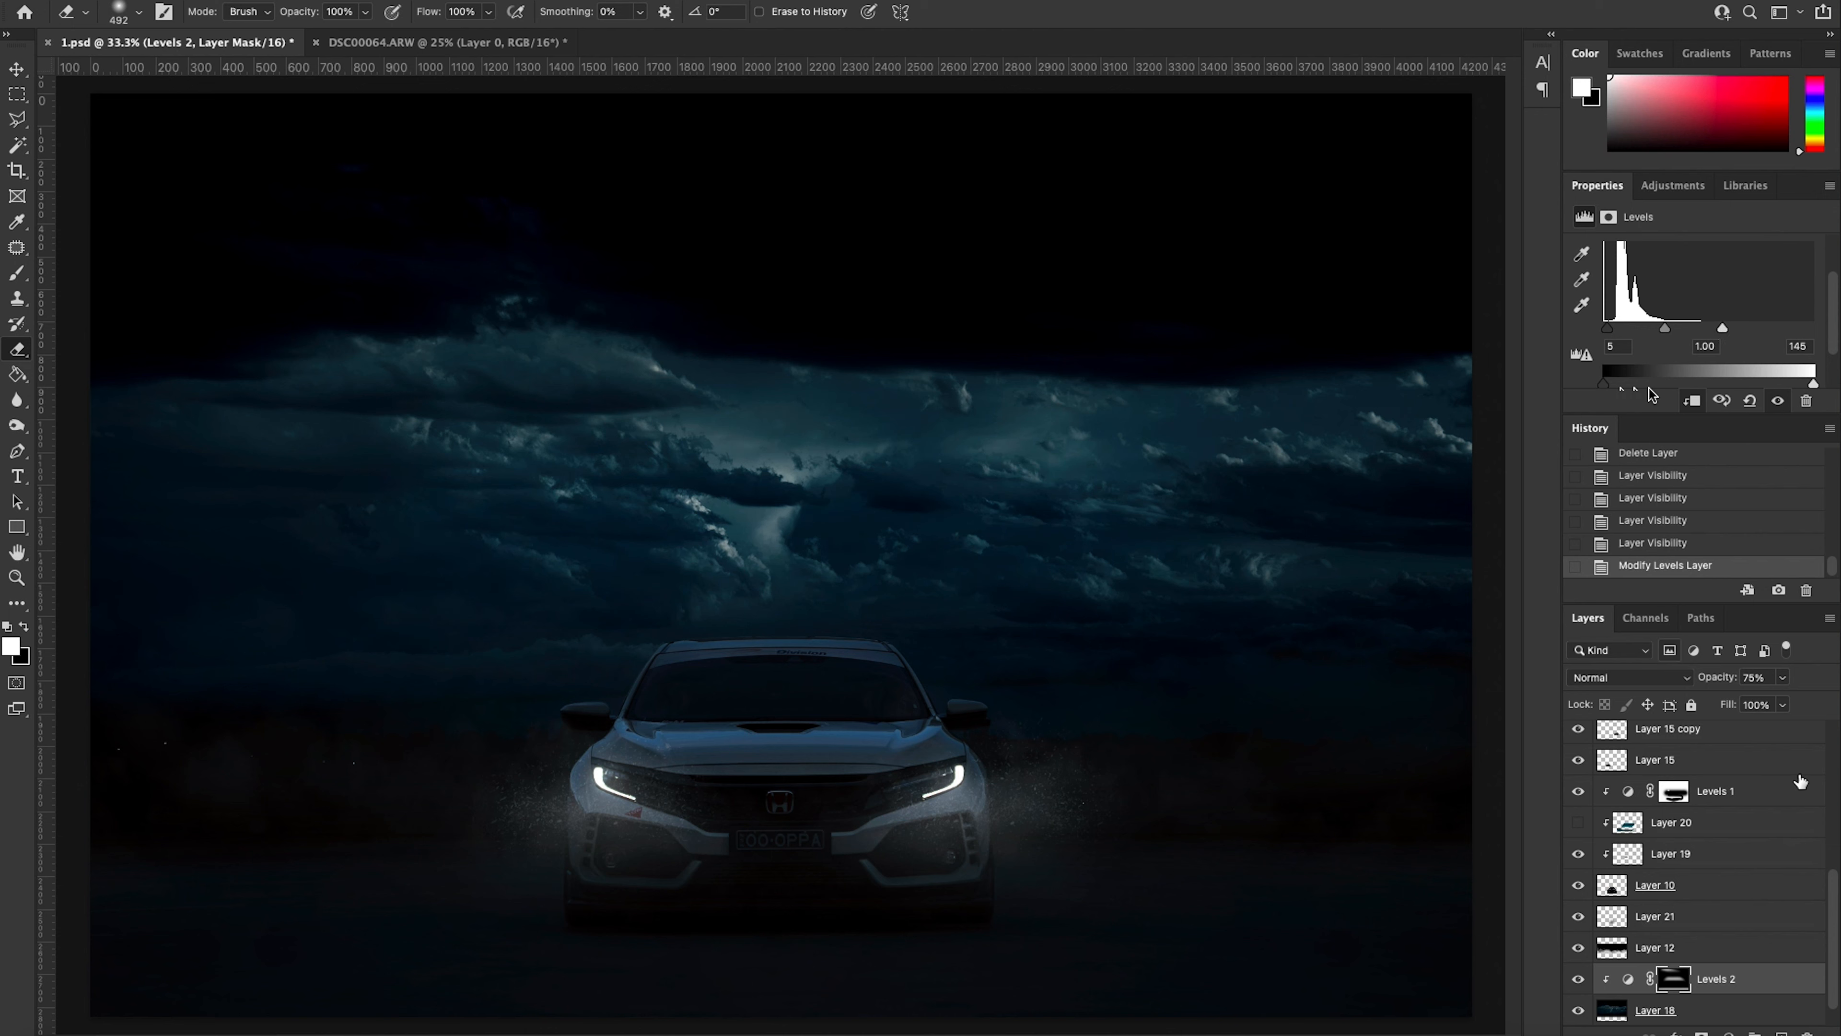
Step: Make Layer 20 on the car and the Type R logo on Layer 22 visible
scroll(1836, 917, up, 3)
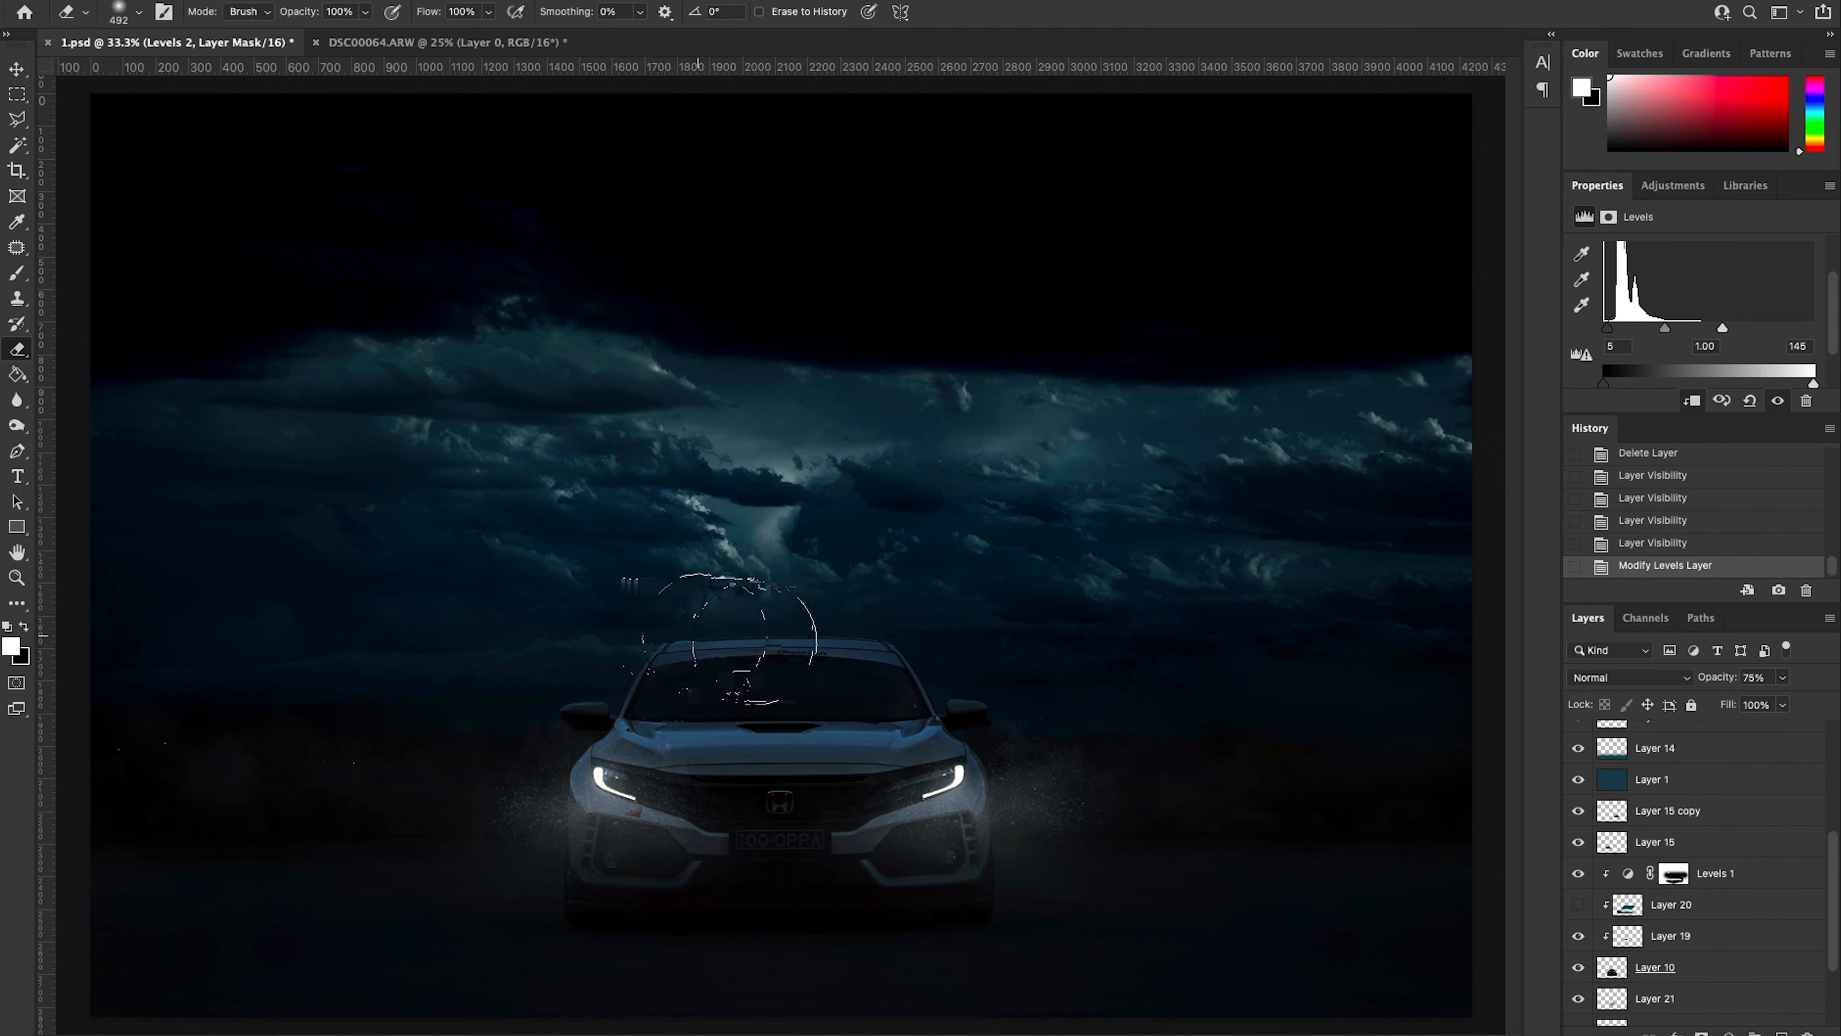
click(1578, 904)
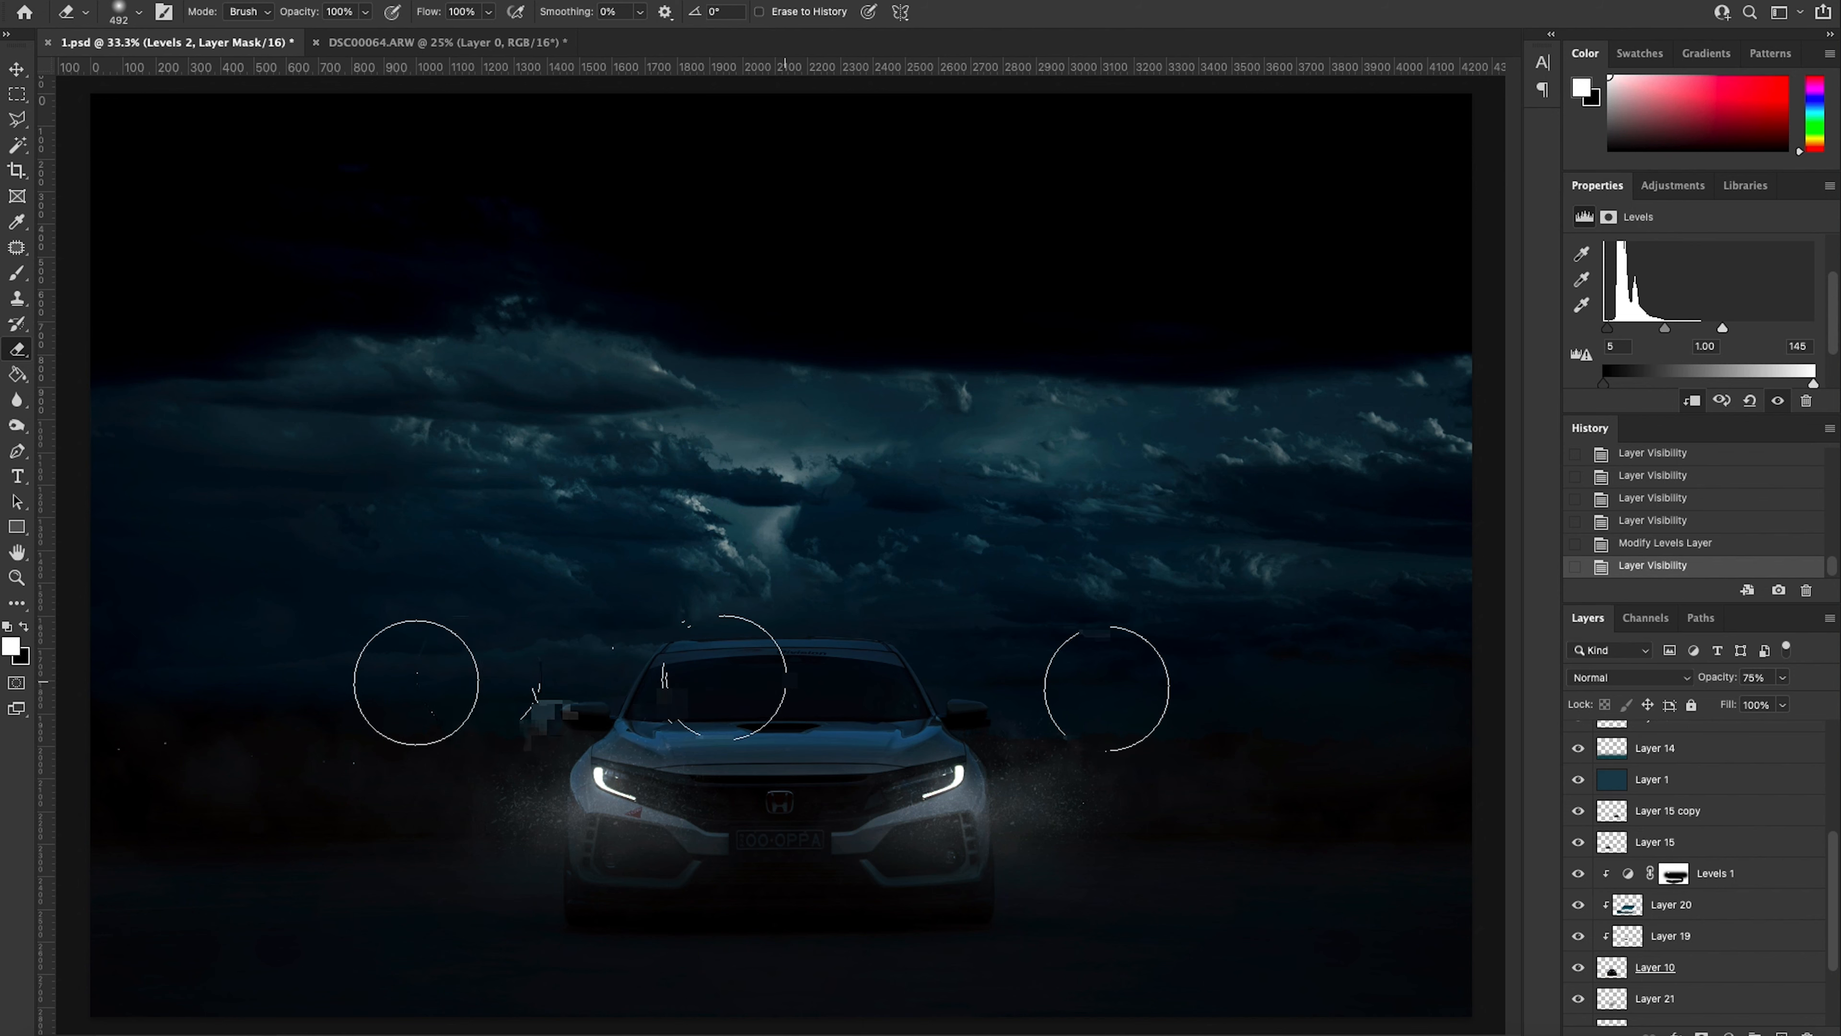
scroll(1742, 833, up, 5)
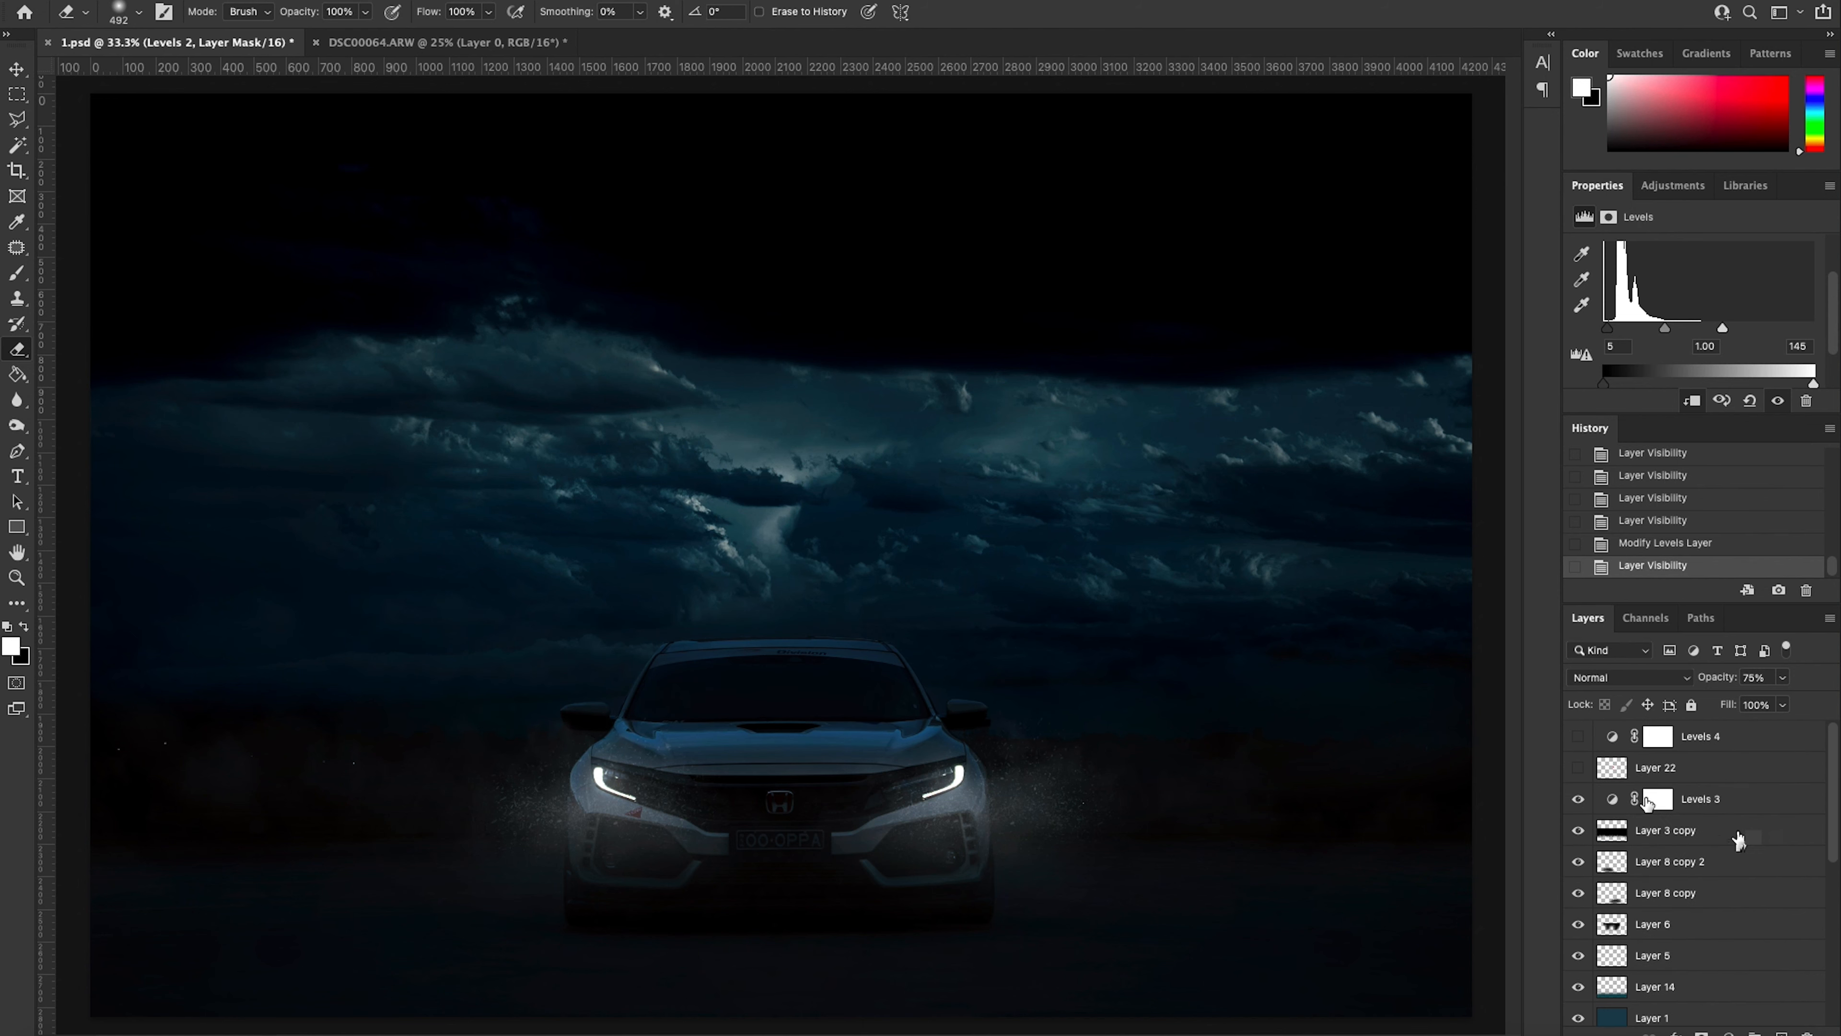
click(1578, 767)
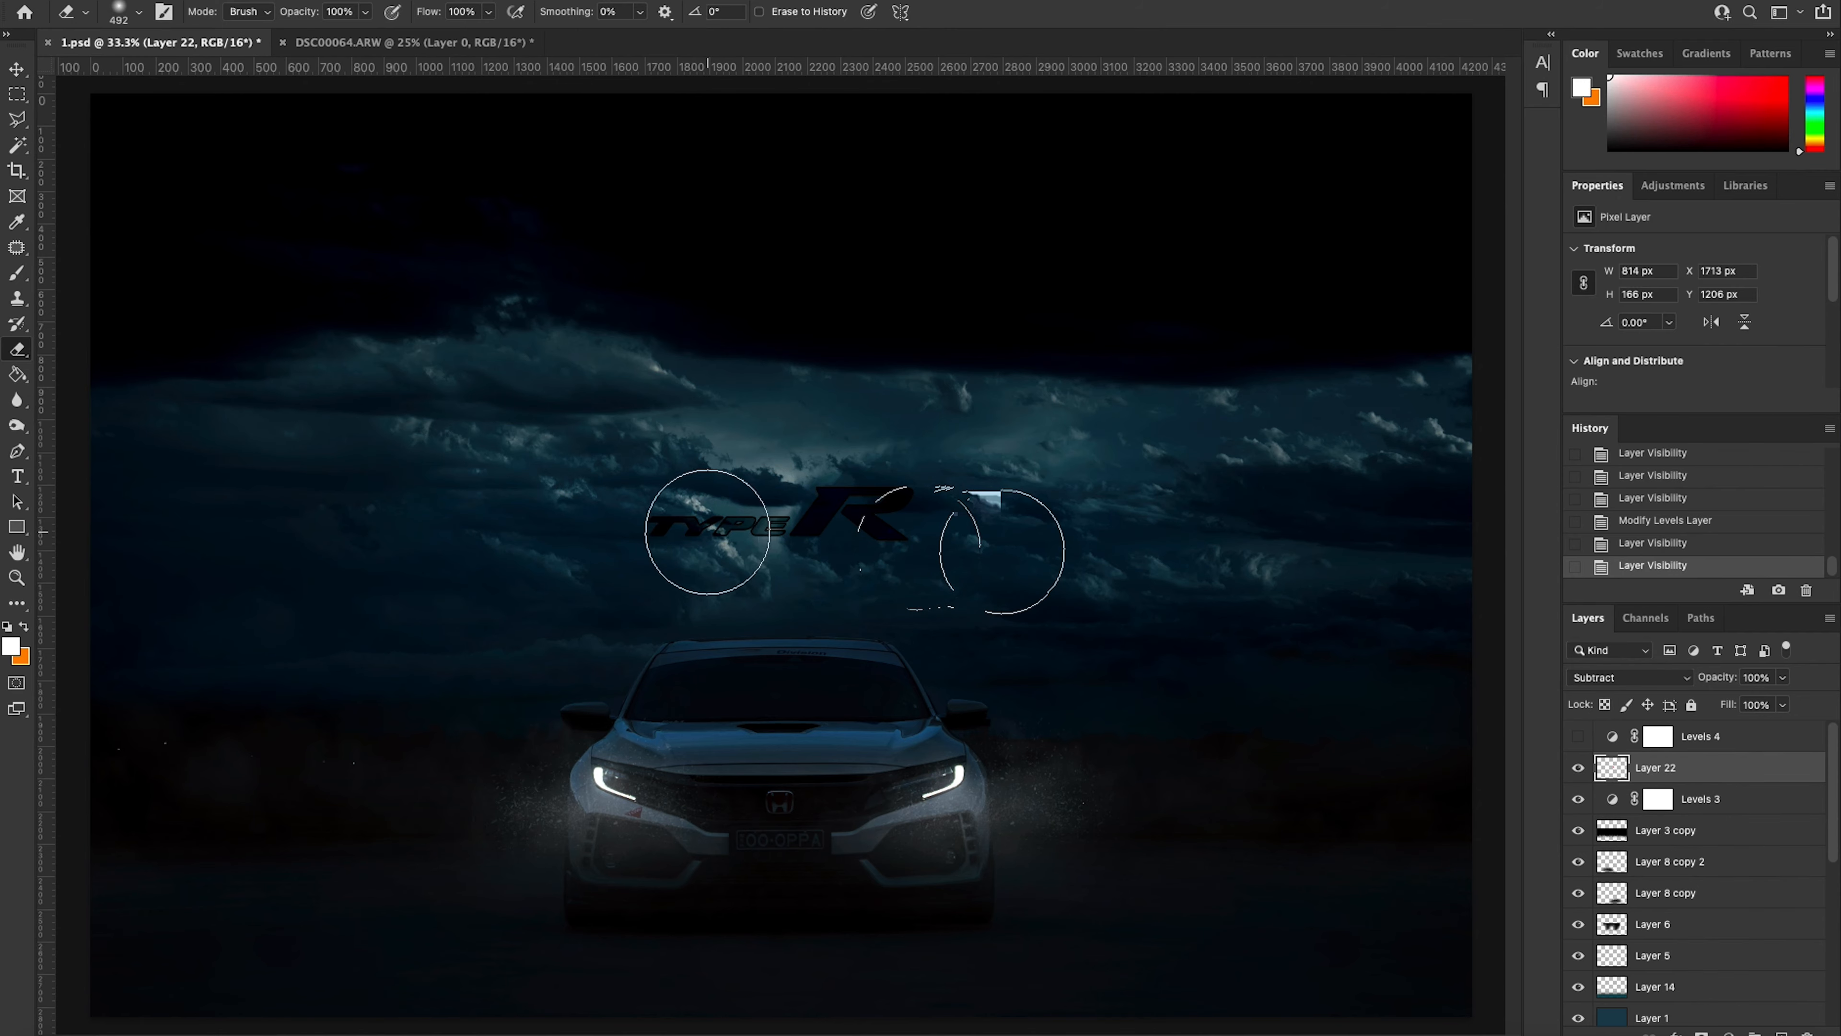
Step: Switch to the browser, search Google Images for "type r png" and open the Honda Type R Sticker logo result
drag(1838, 88, 1045, 68)
click(834, 64)
triple_click(729, 139)
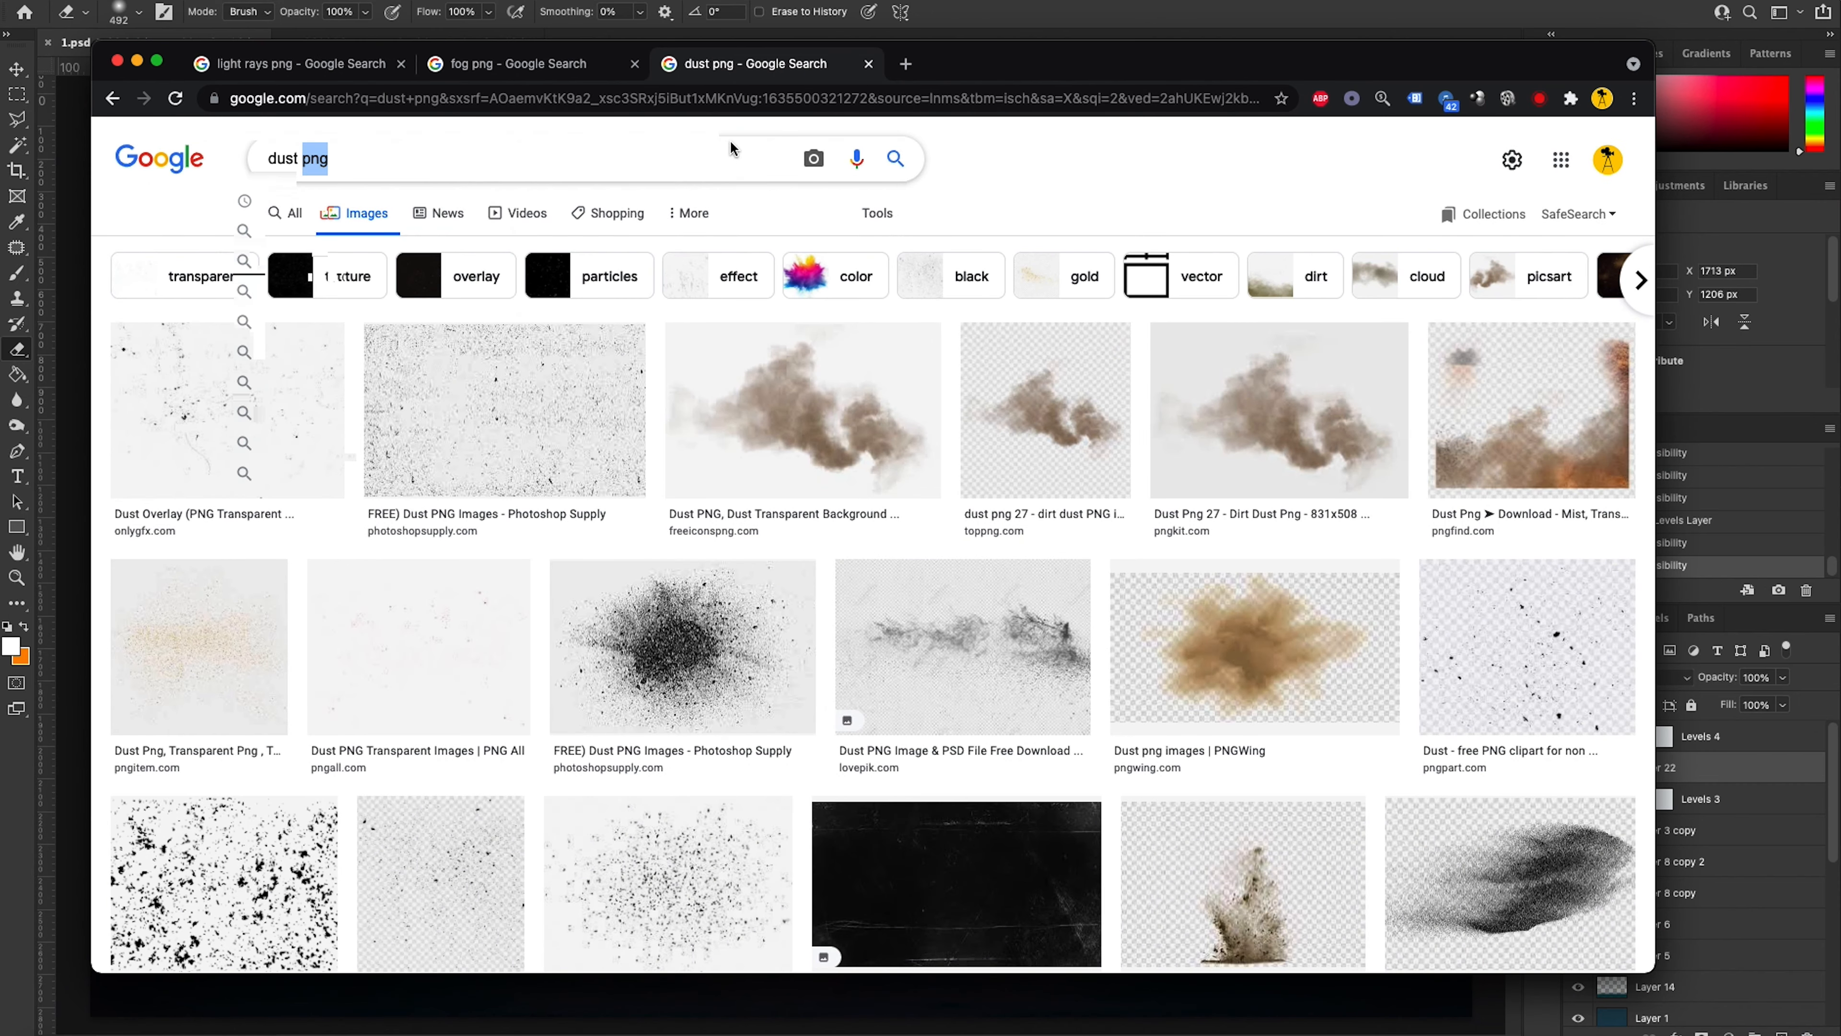
text(type r png)
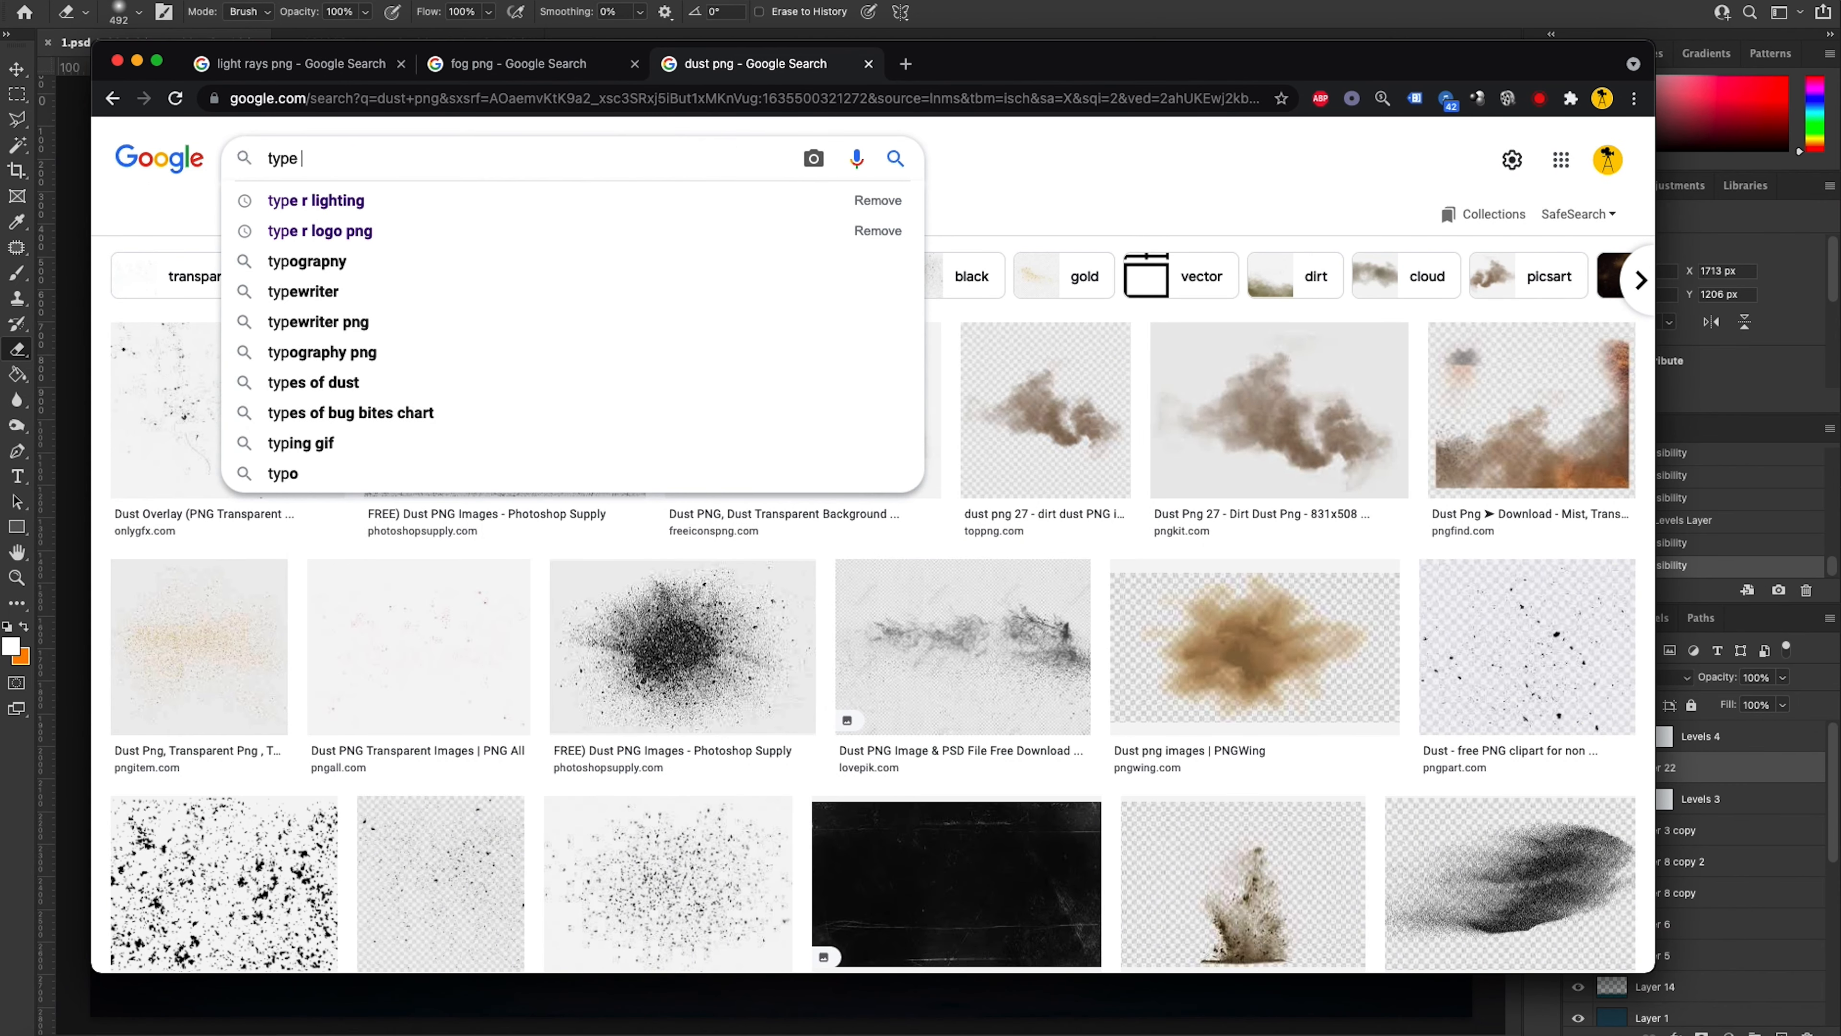
key(Return)
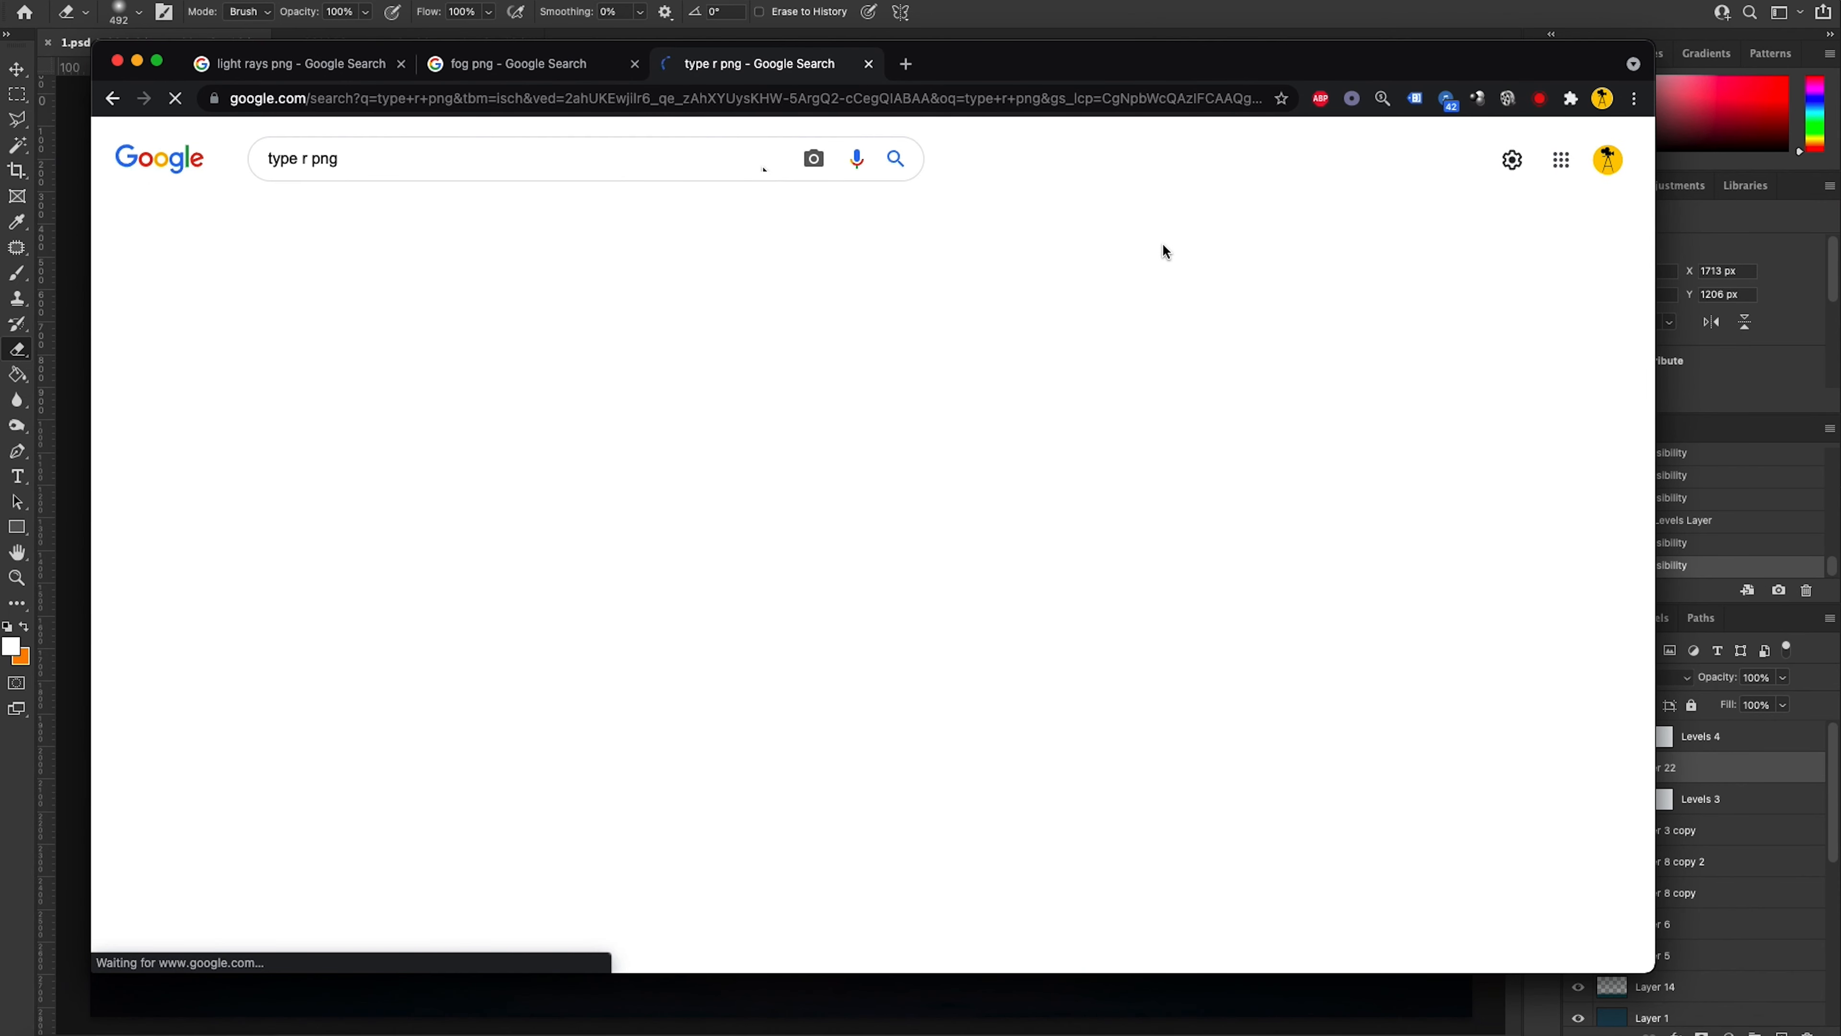
scroll(1150, 268, down, 5)
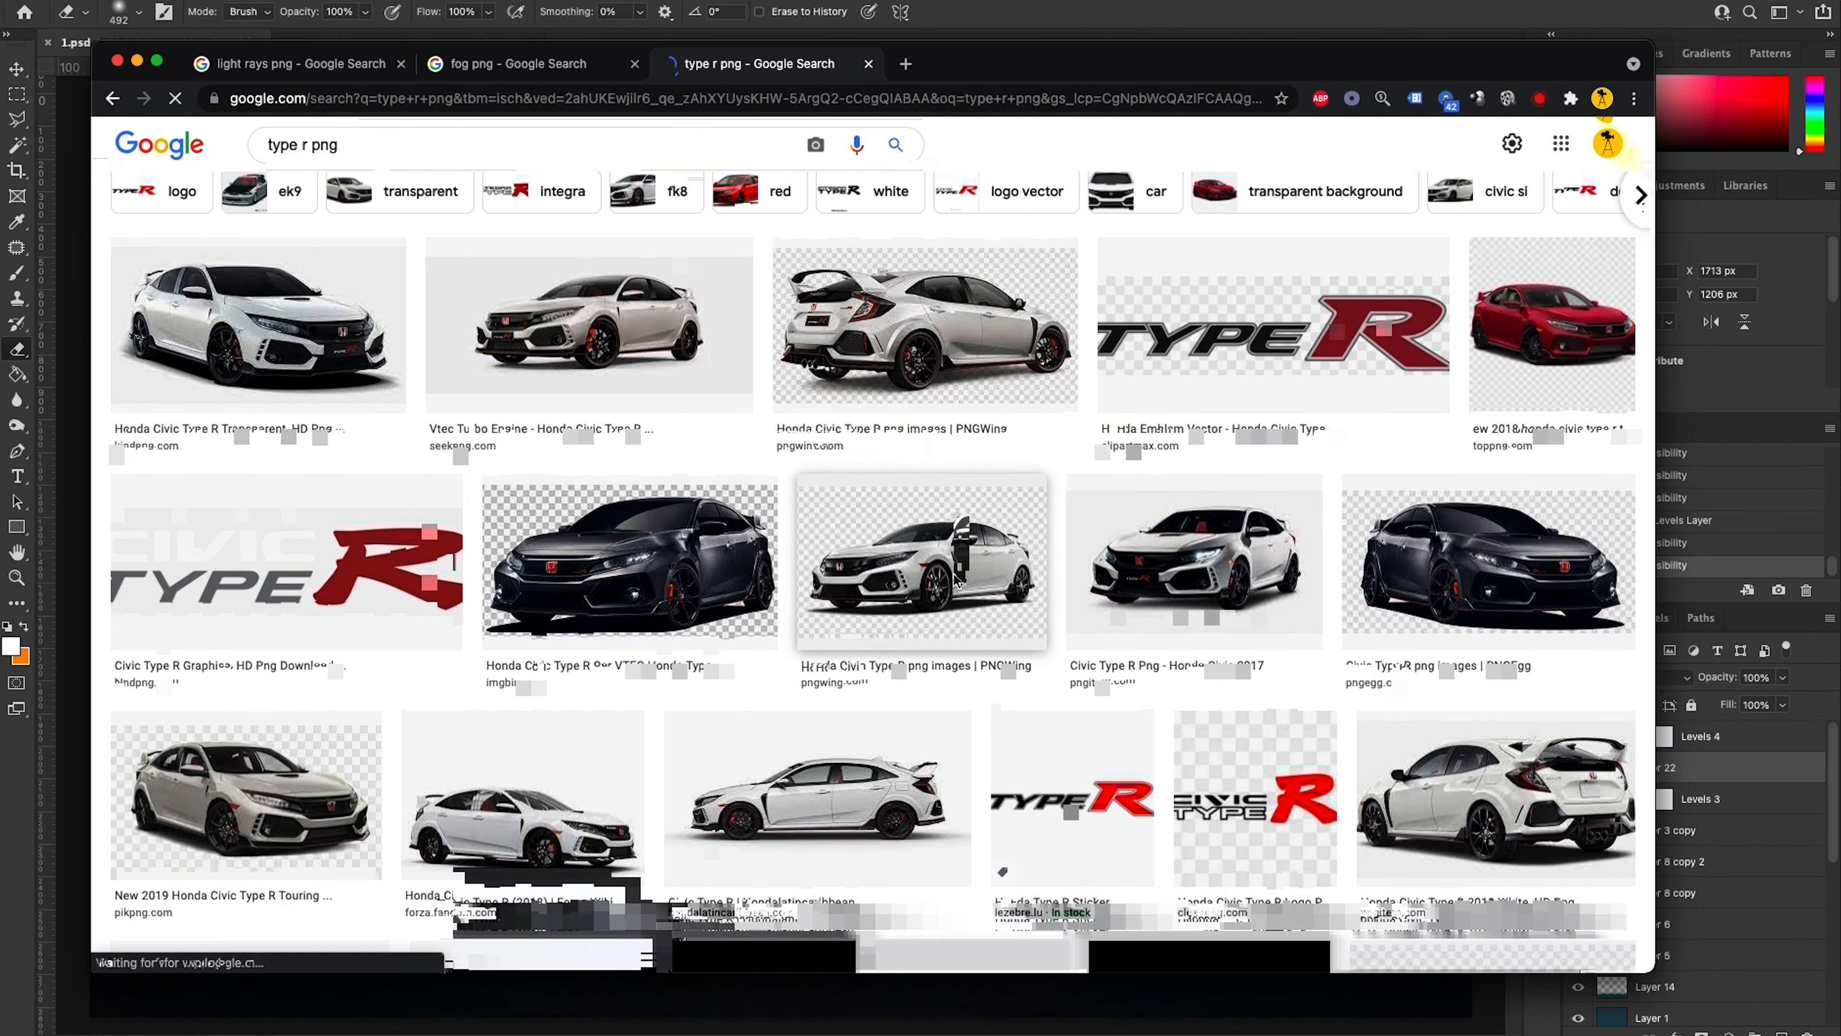
scroll(1078, 573, down, 2)
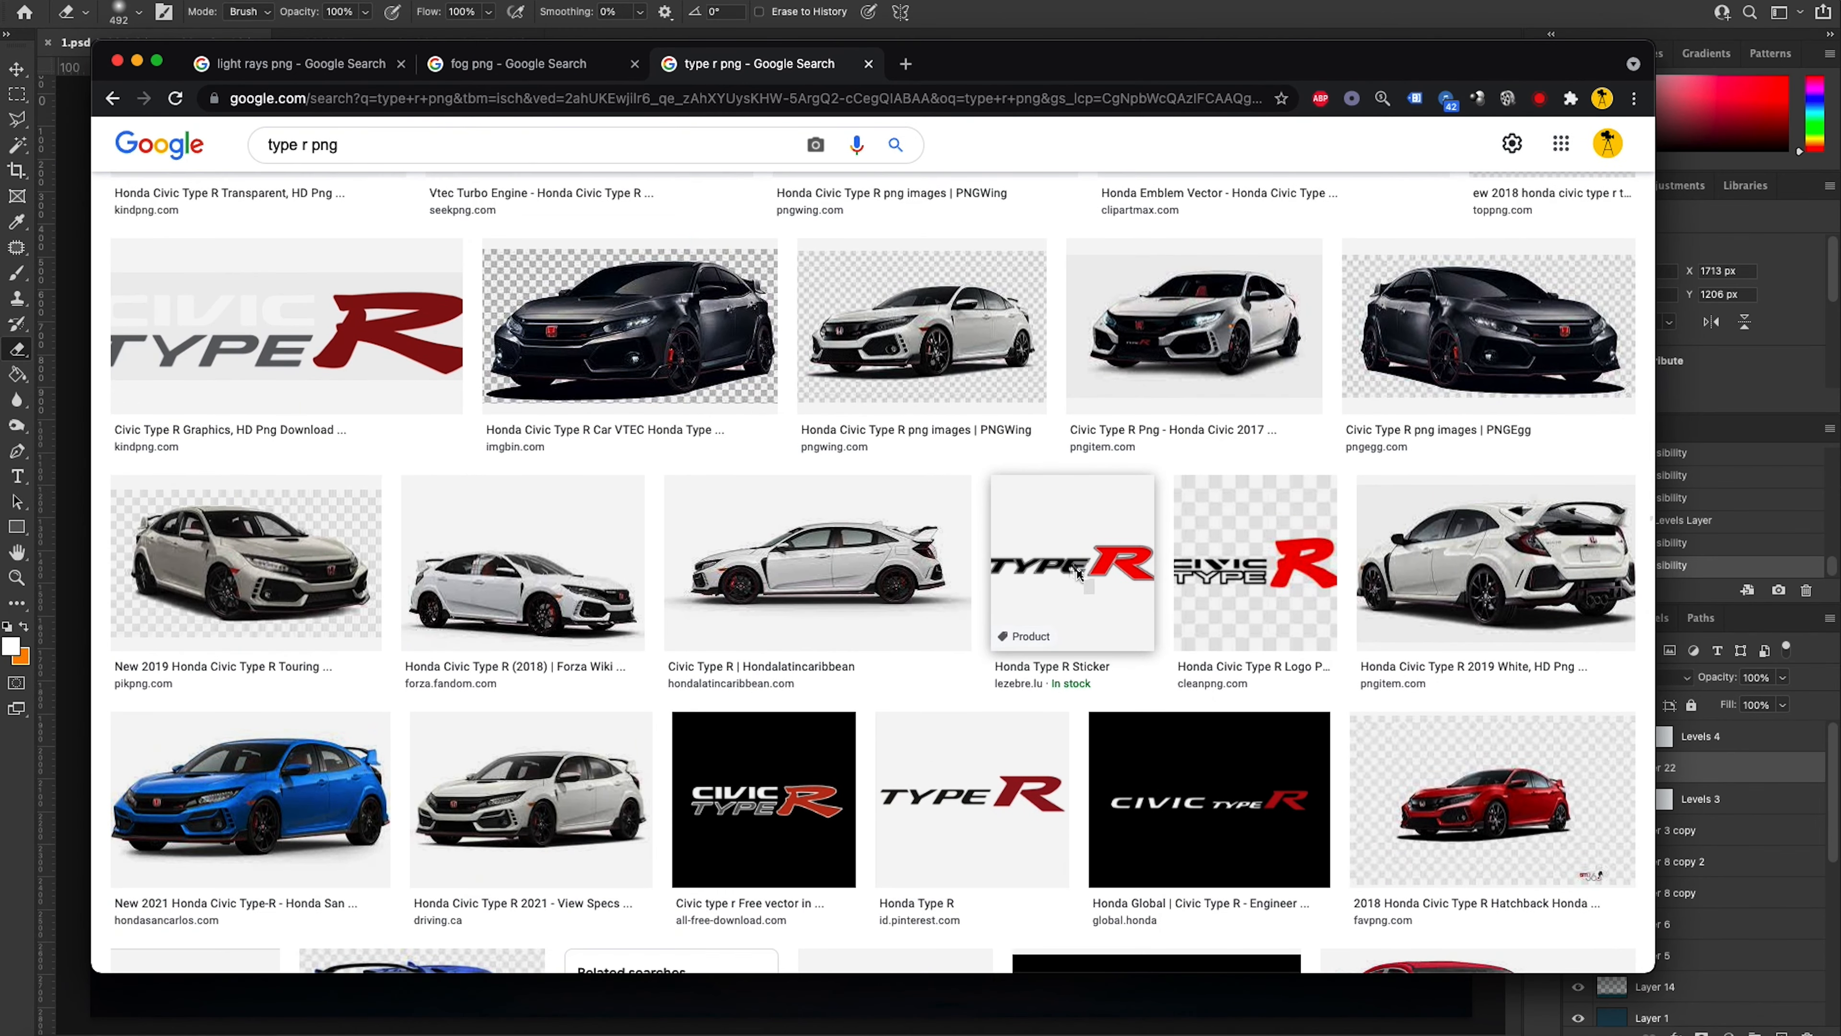
click(1075, 571)
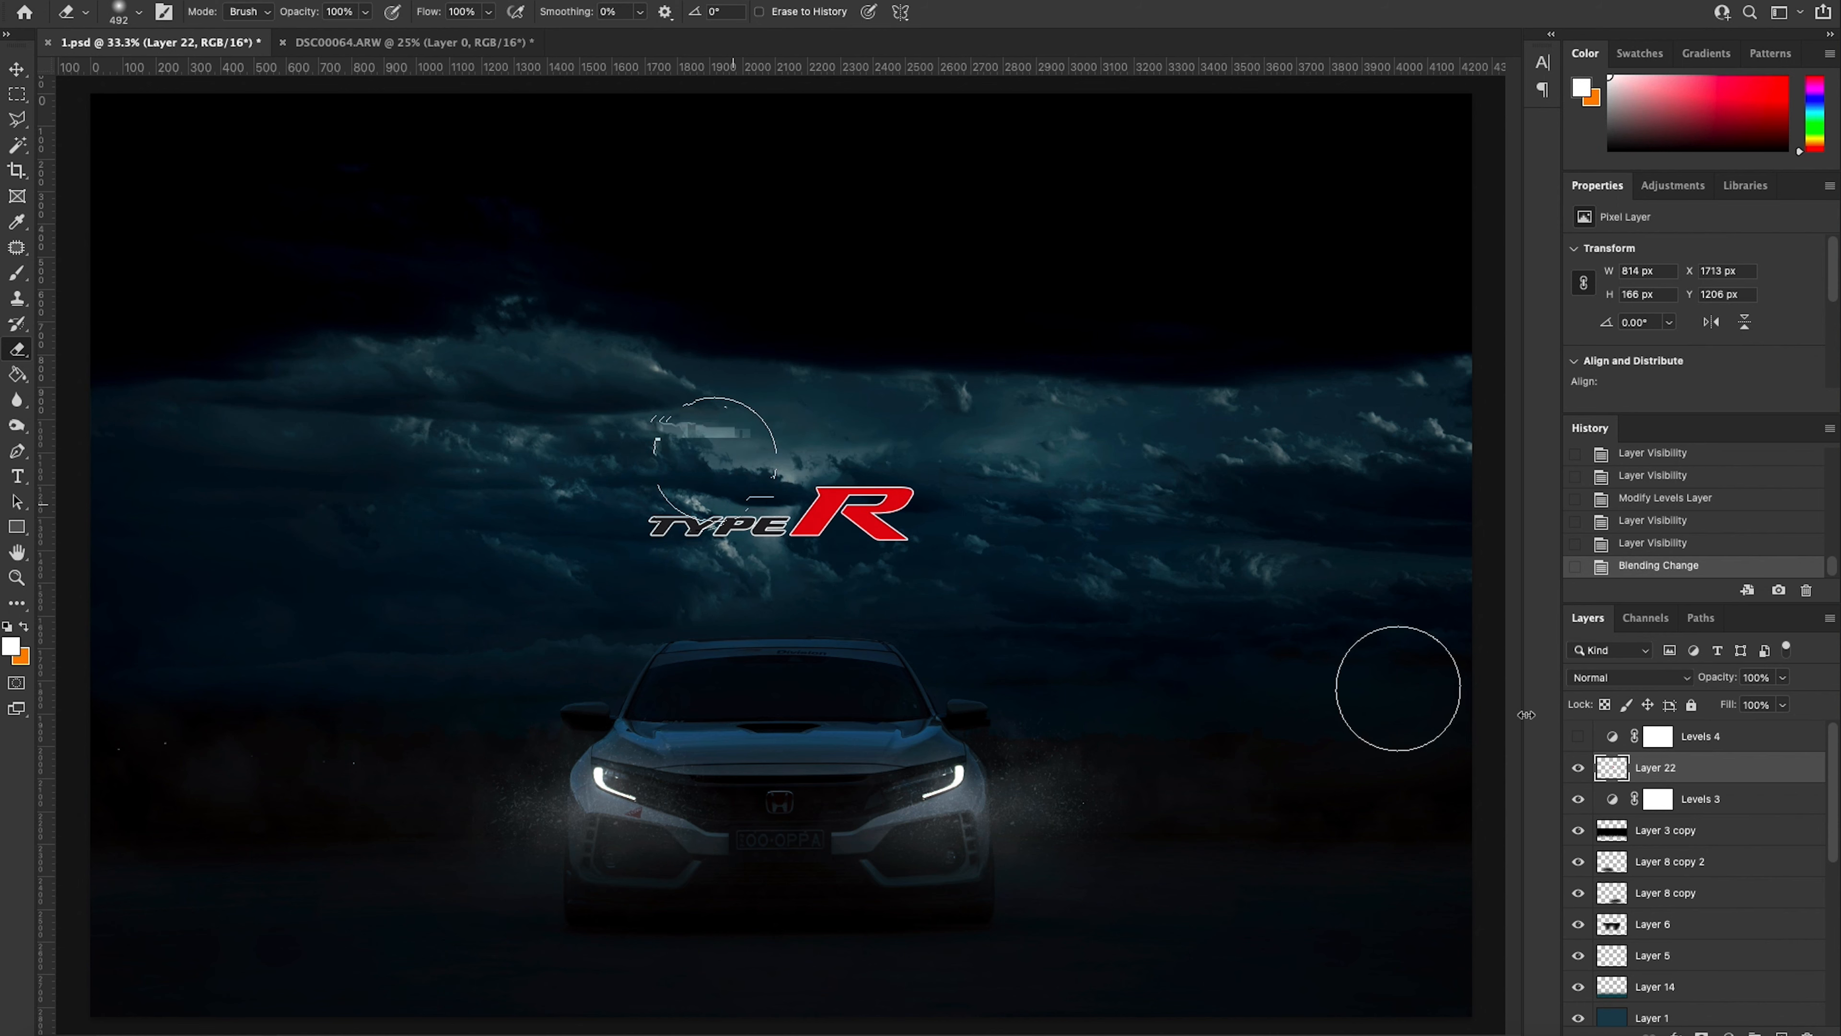
Step: Preview blend modes for the Type R logo on Layer 22 and set it to Subtract
click(1663, 683)
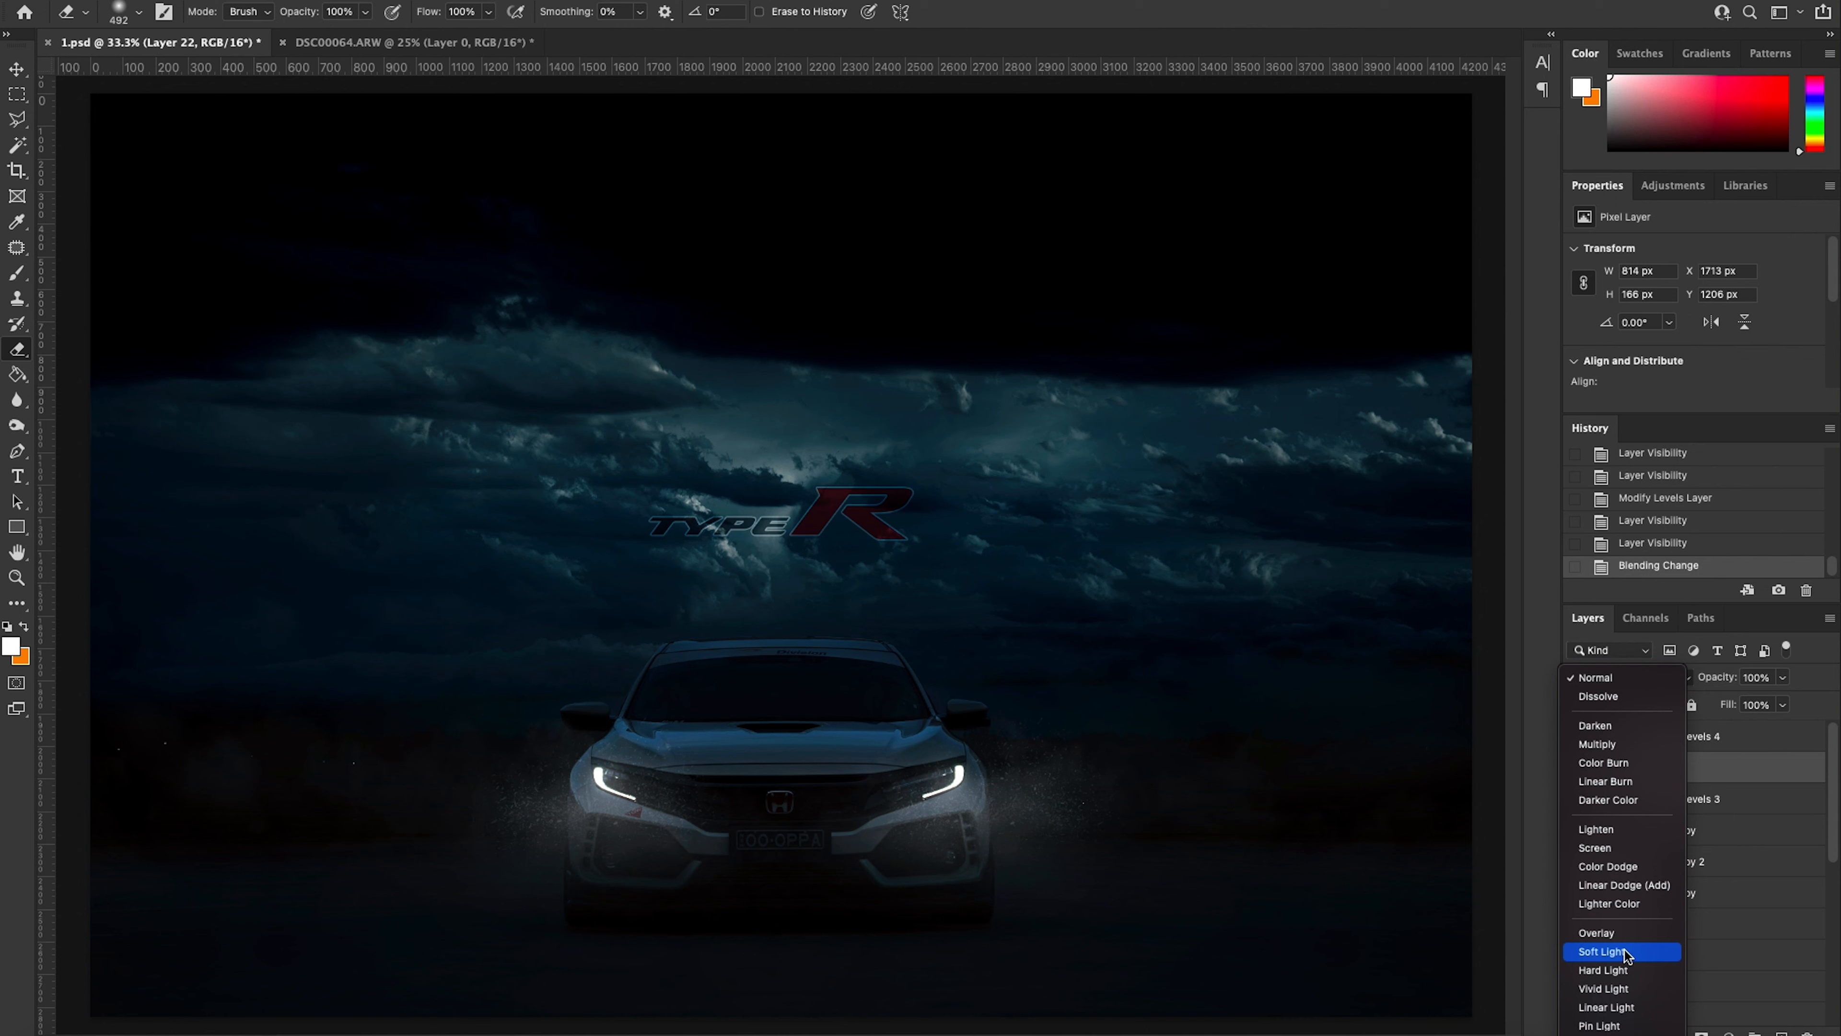
scroll(1624, 950, down, 5)
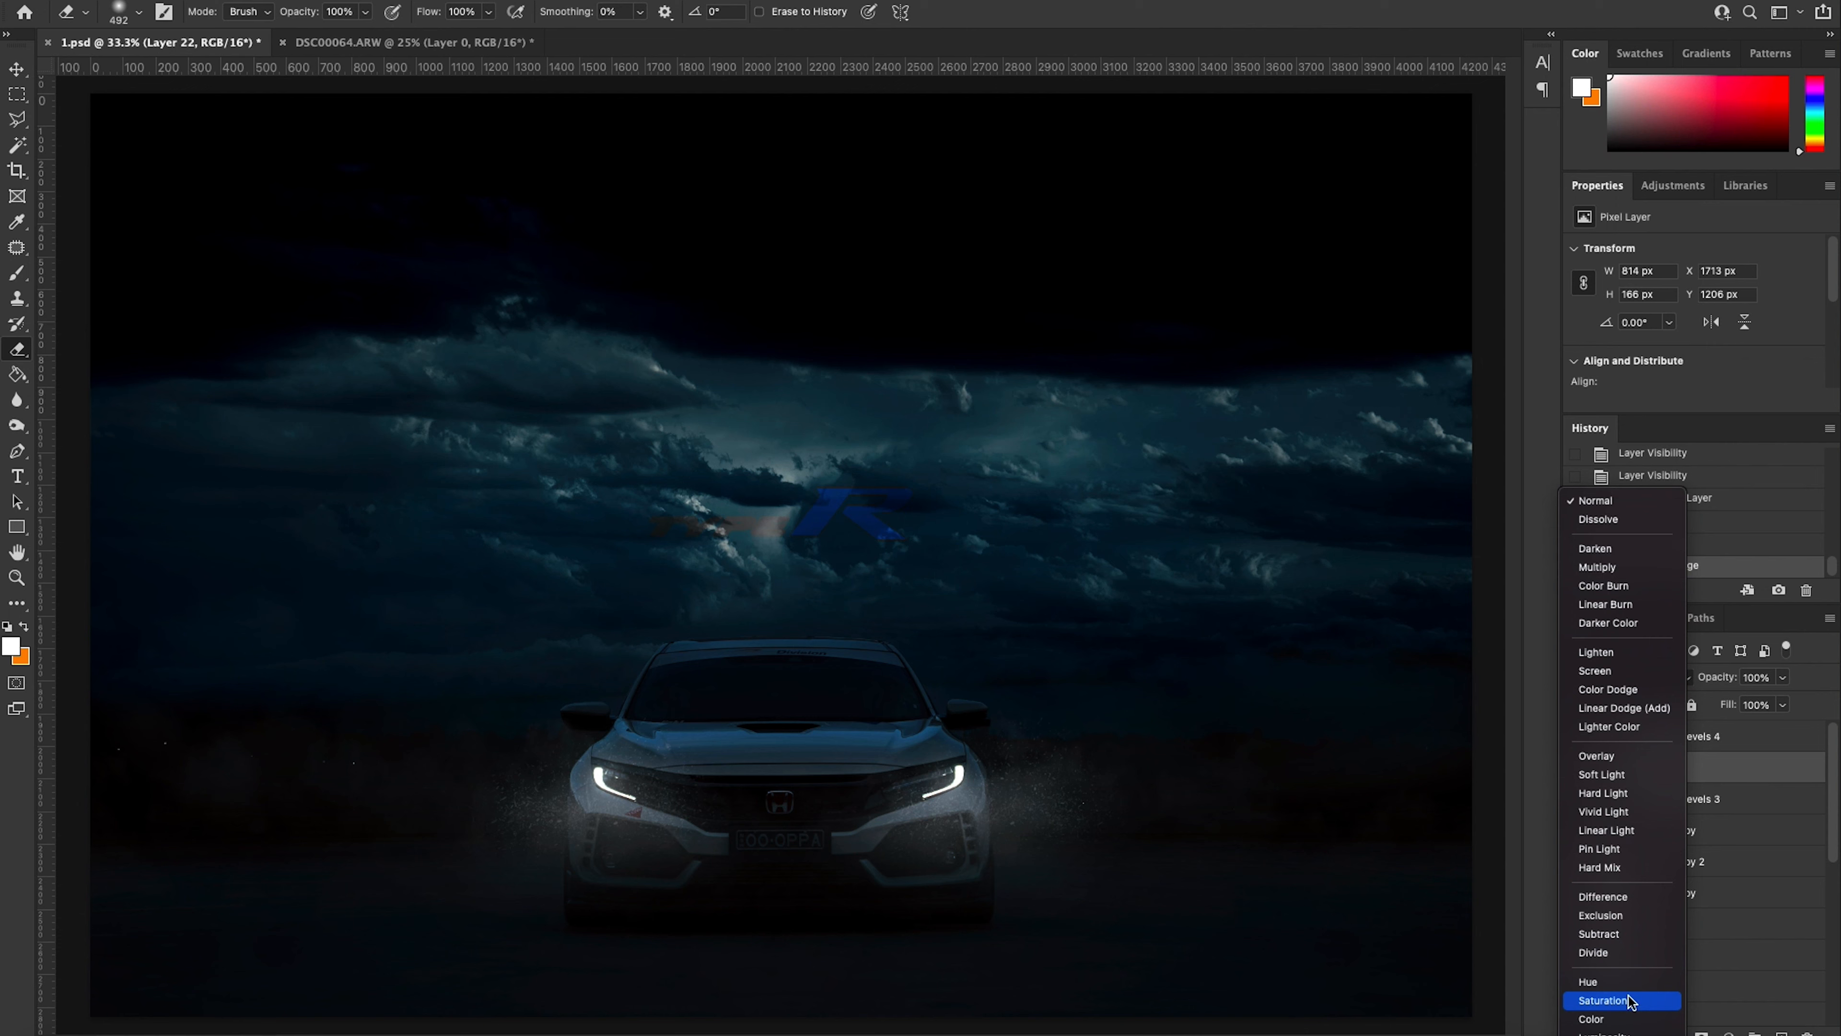
click(1619, 940)
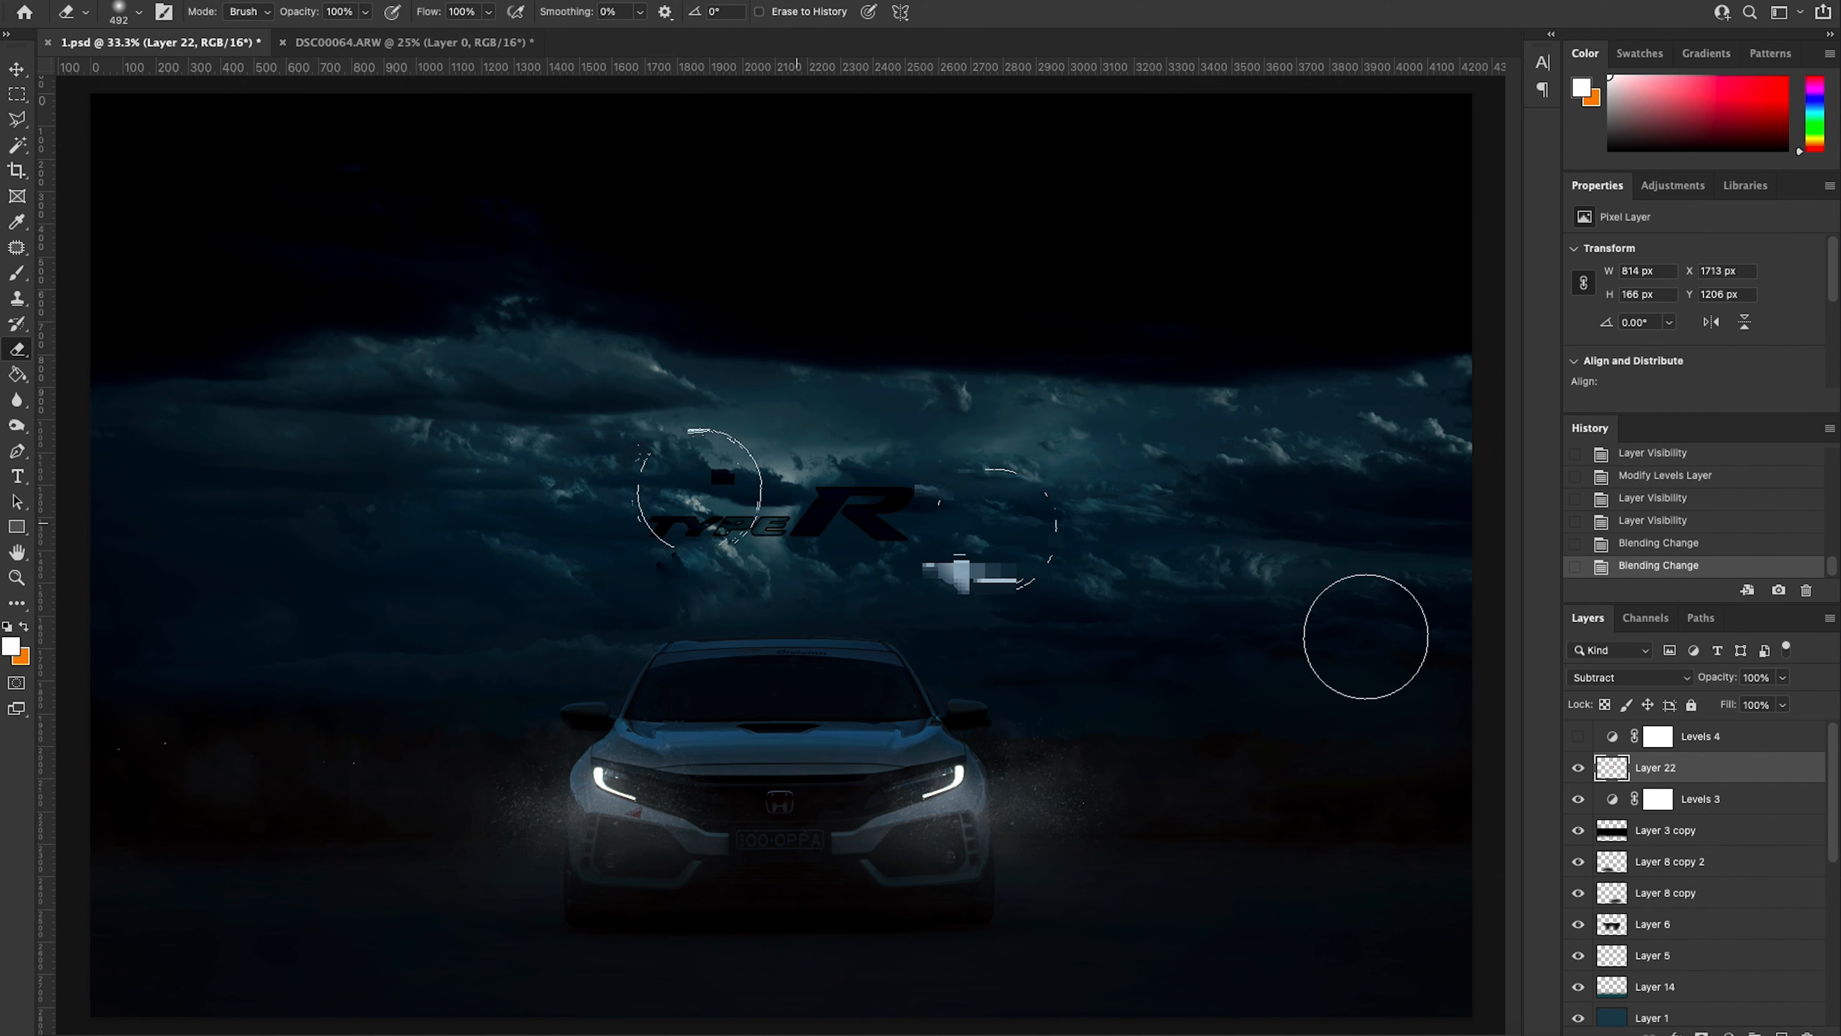
Step: Try a white Outer Glow in Screen mode on the Type R logo, adjusting its opacity and spread, and undo the effect
click(1674, 1030)
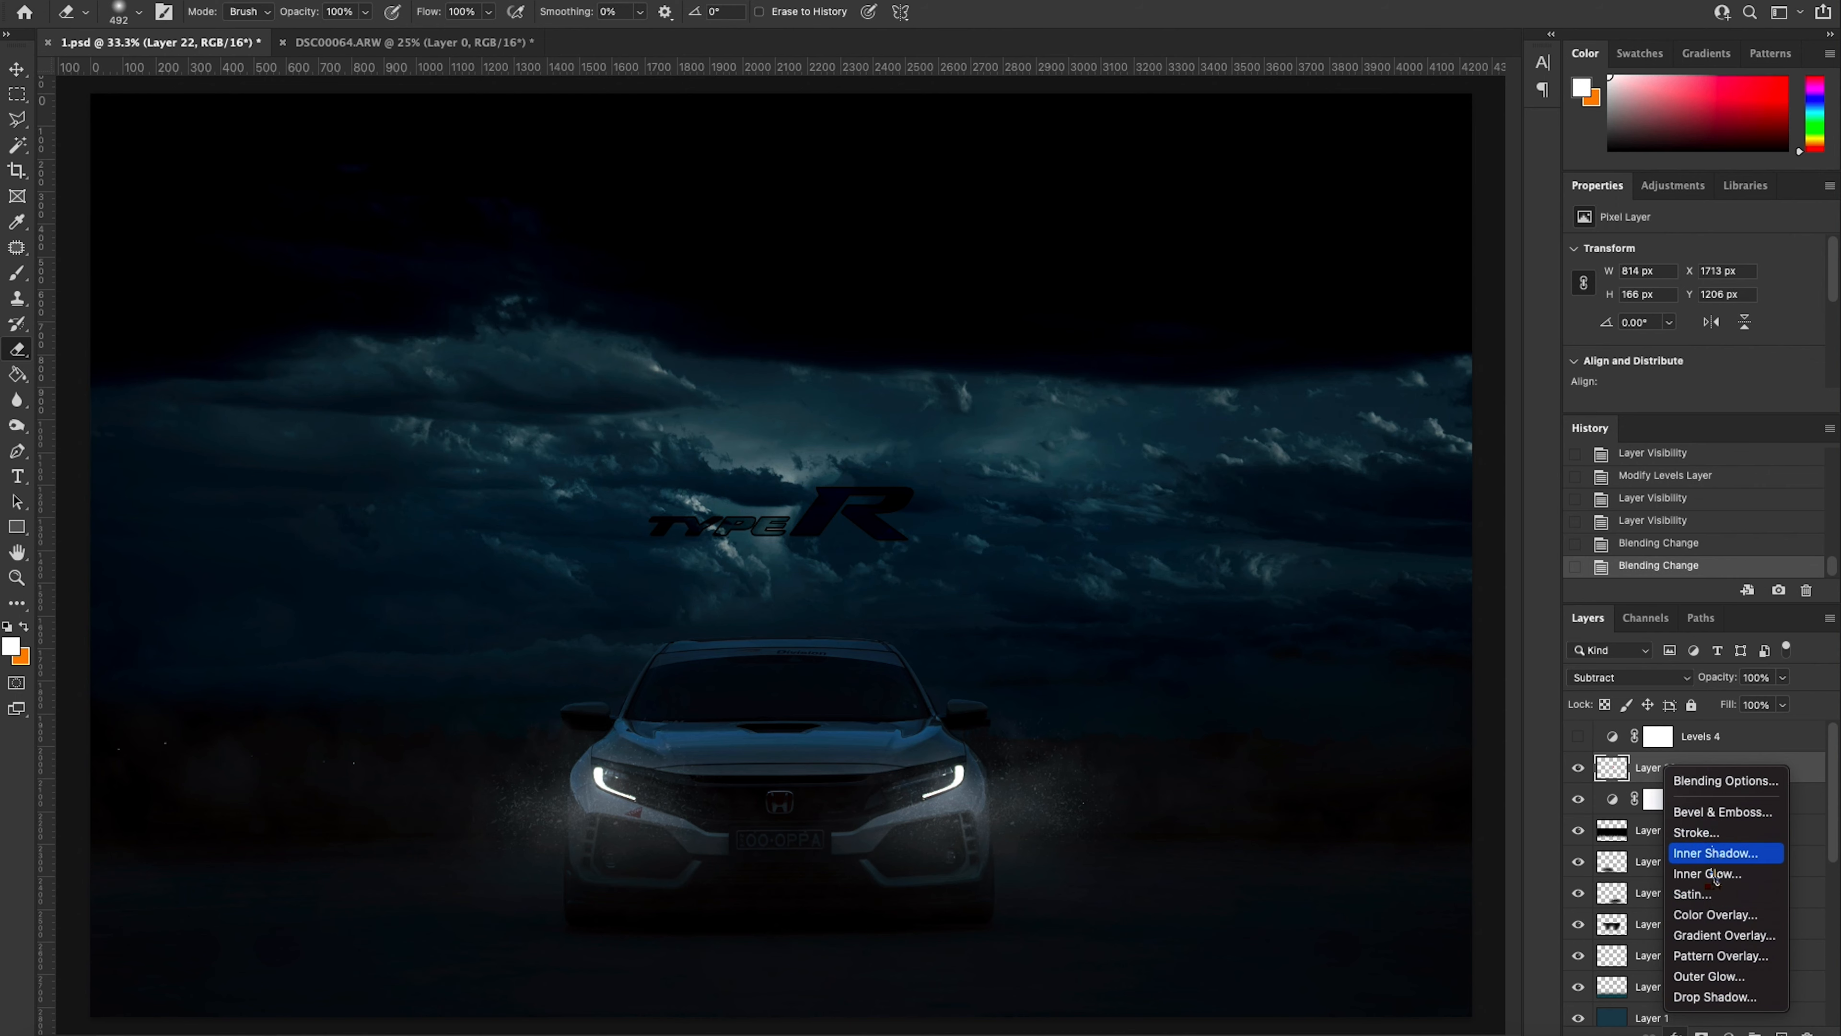
click(1723, 977)
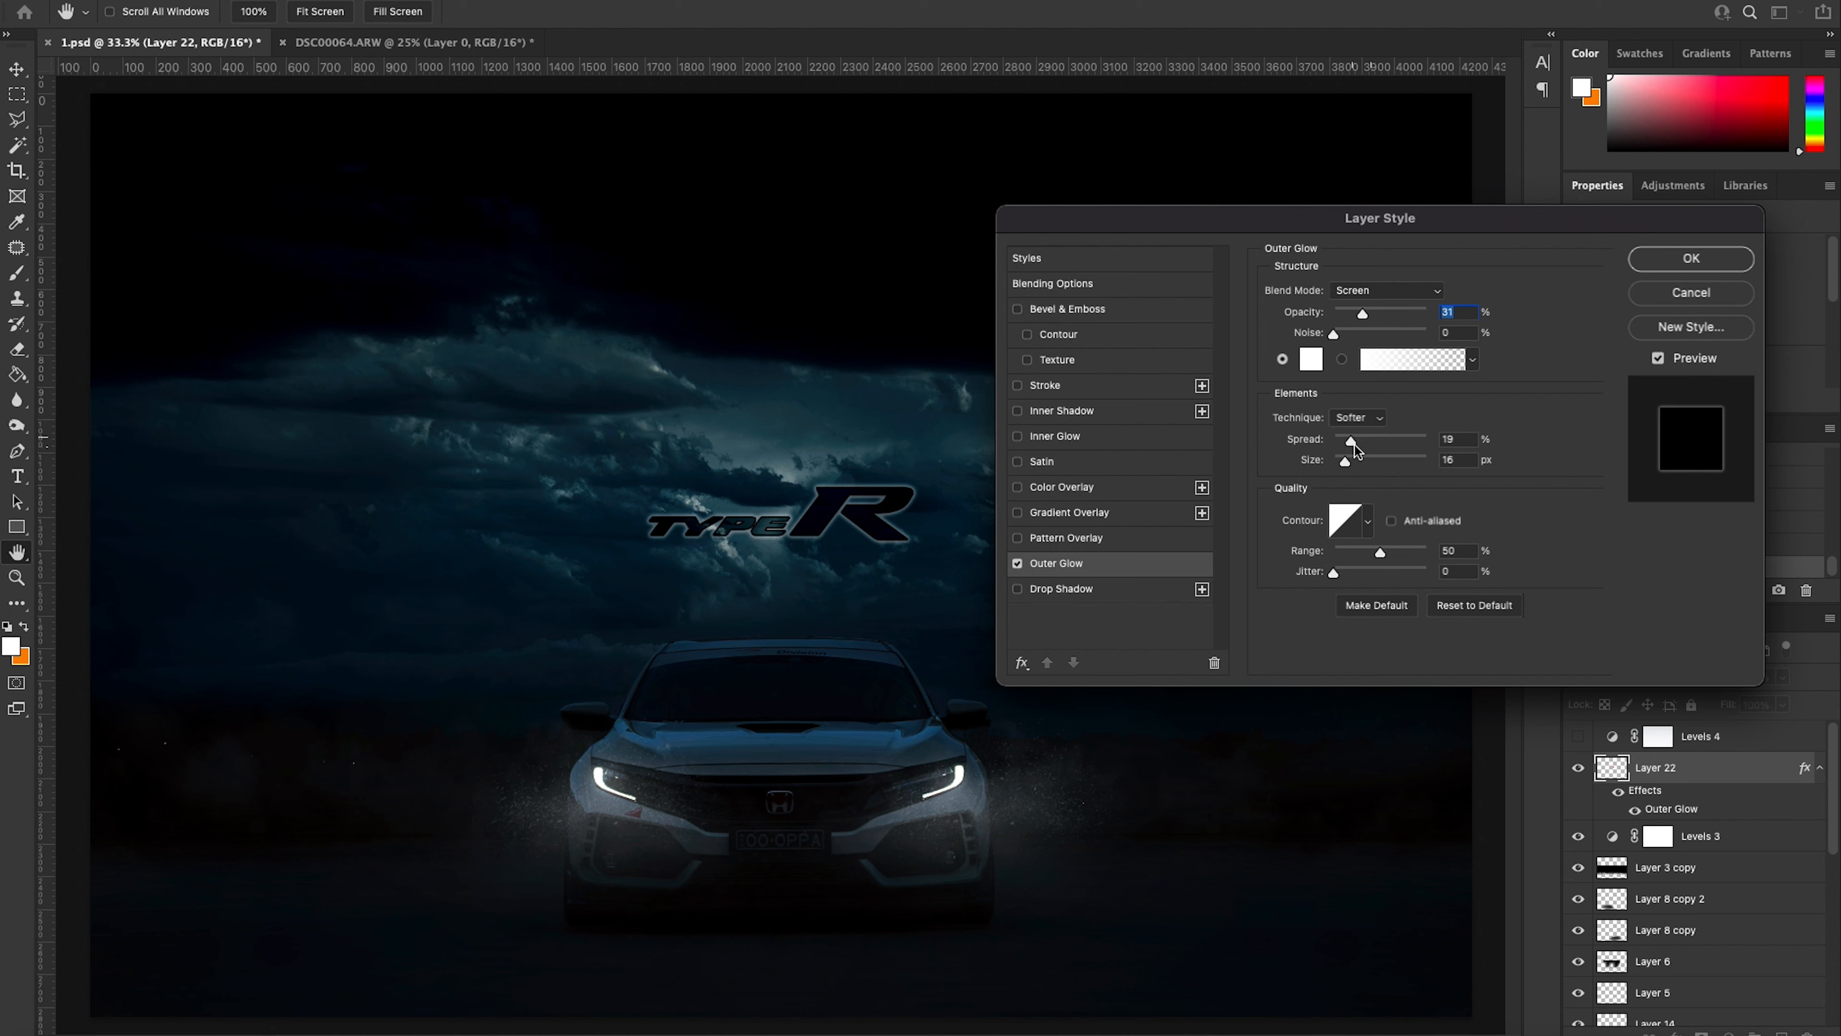
drag(1362, 318, 1367, 319)
drag(1352, 443, 1345, 464)
click(1683, 260)
key(e)
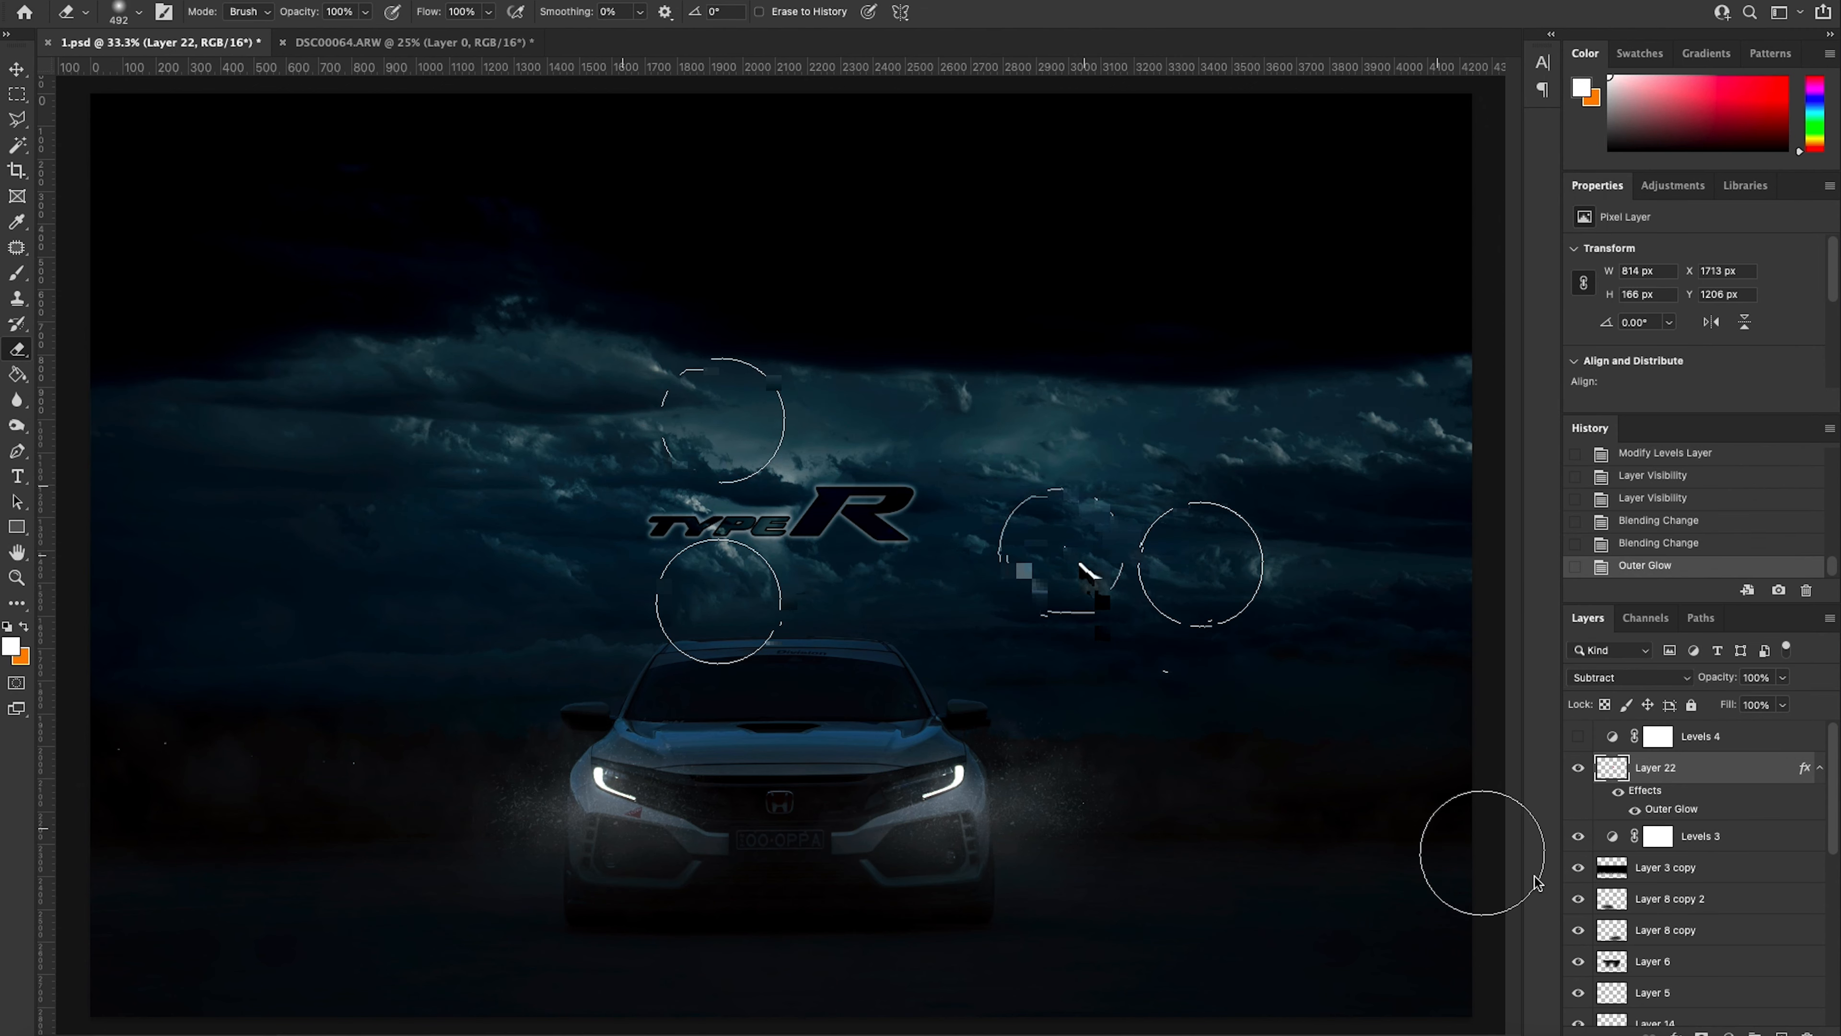
click(1655, 551)
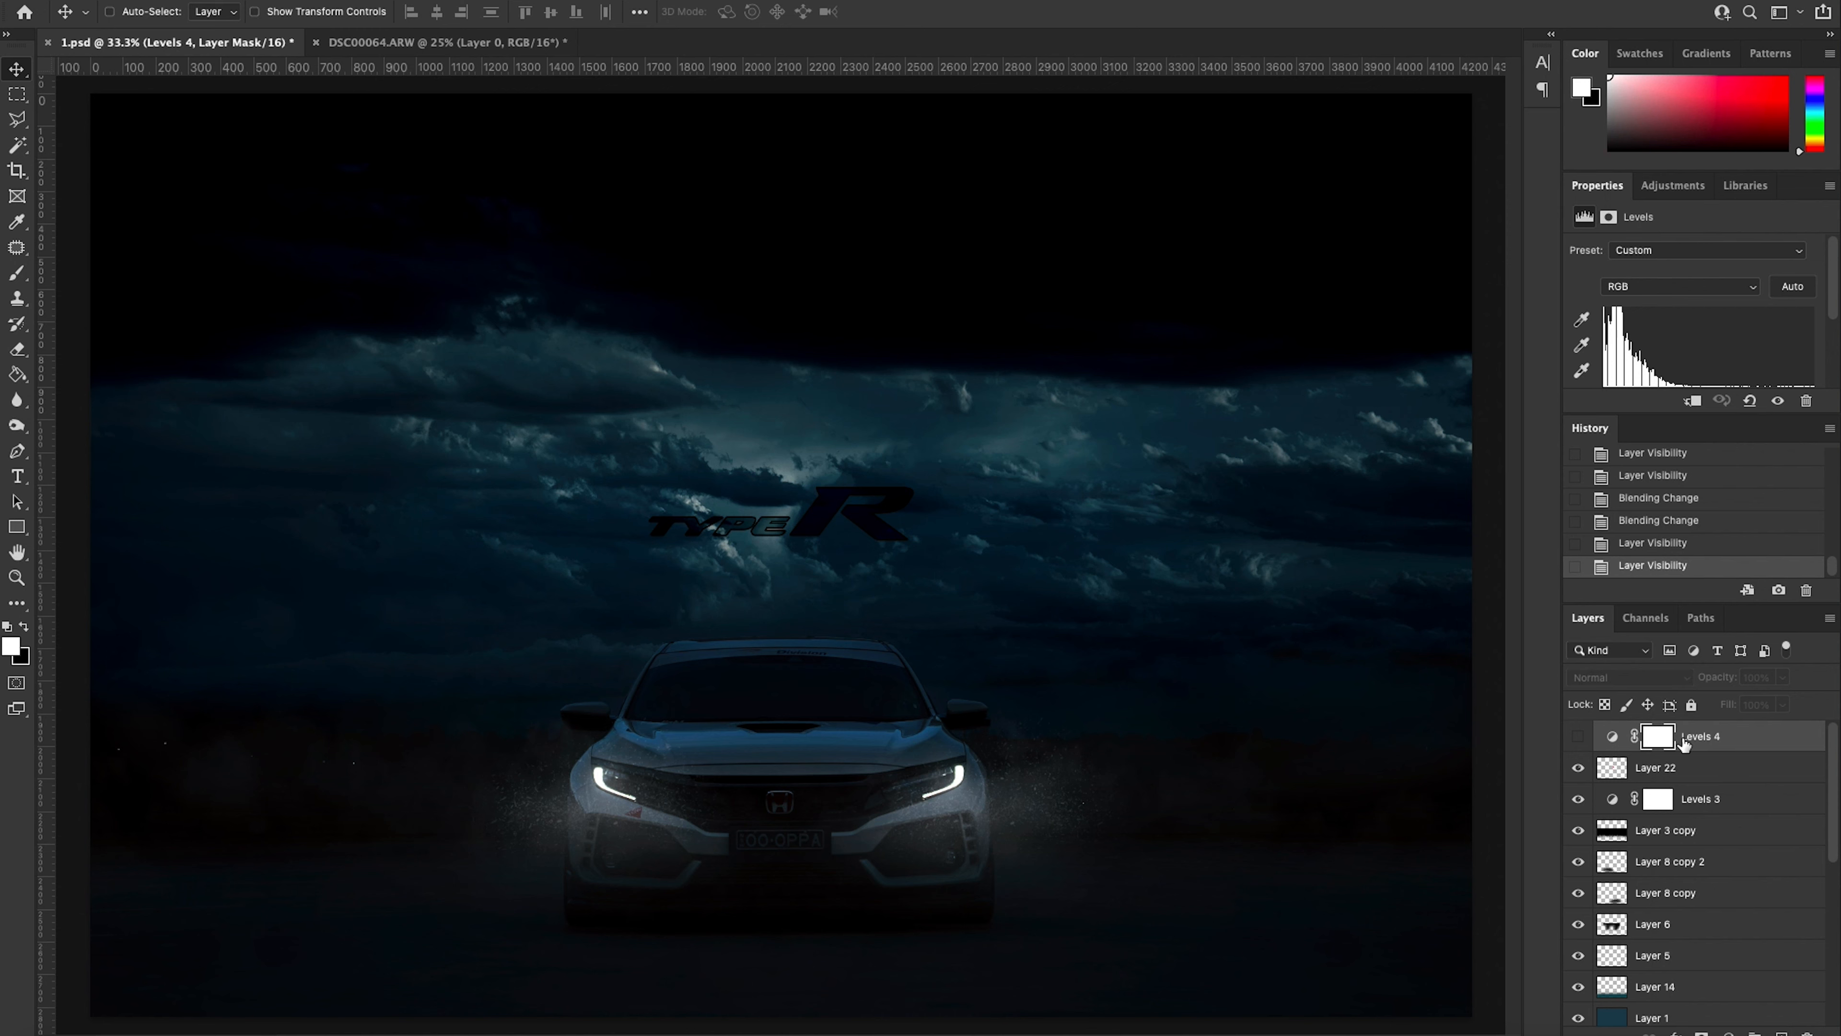
Step: Turn on the Levels 4 adjustment at the top of the layer stack and set its white input level to 234
click(1580, 736)
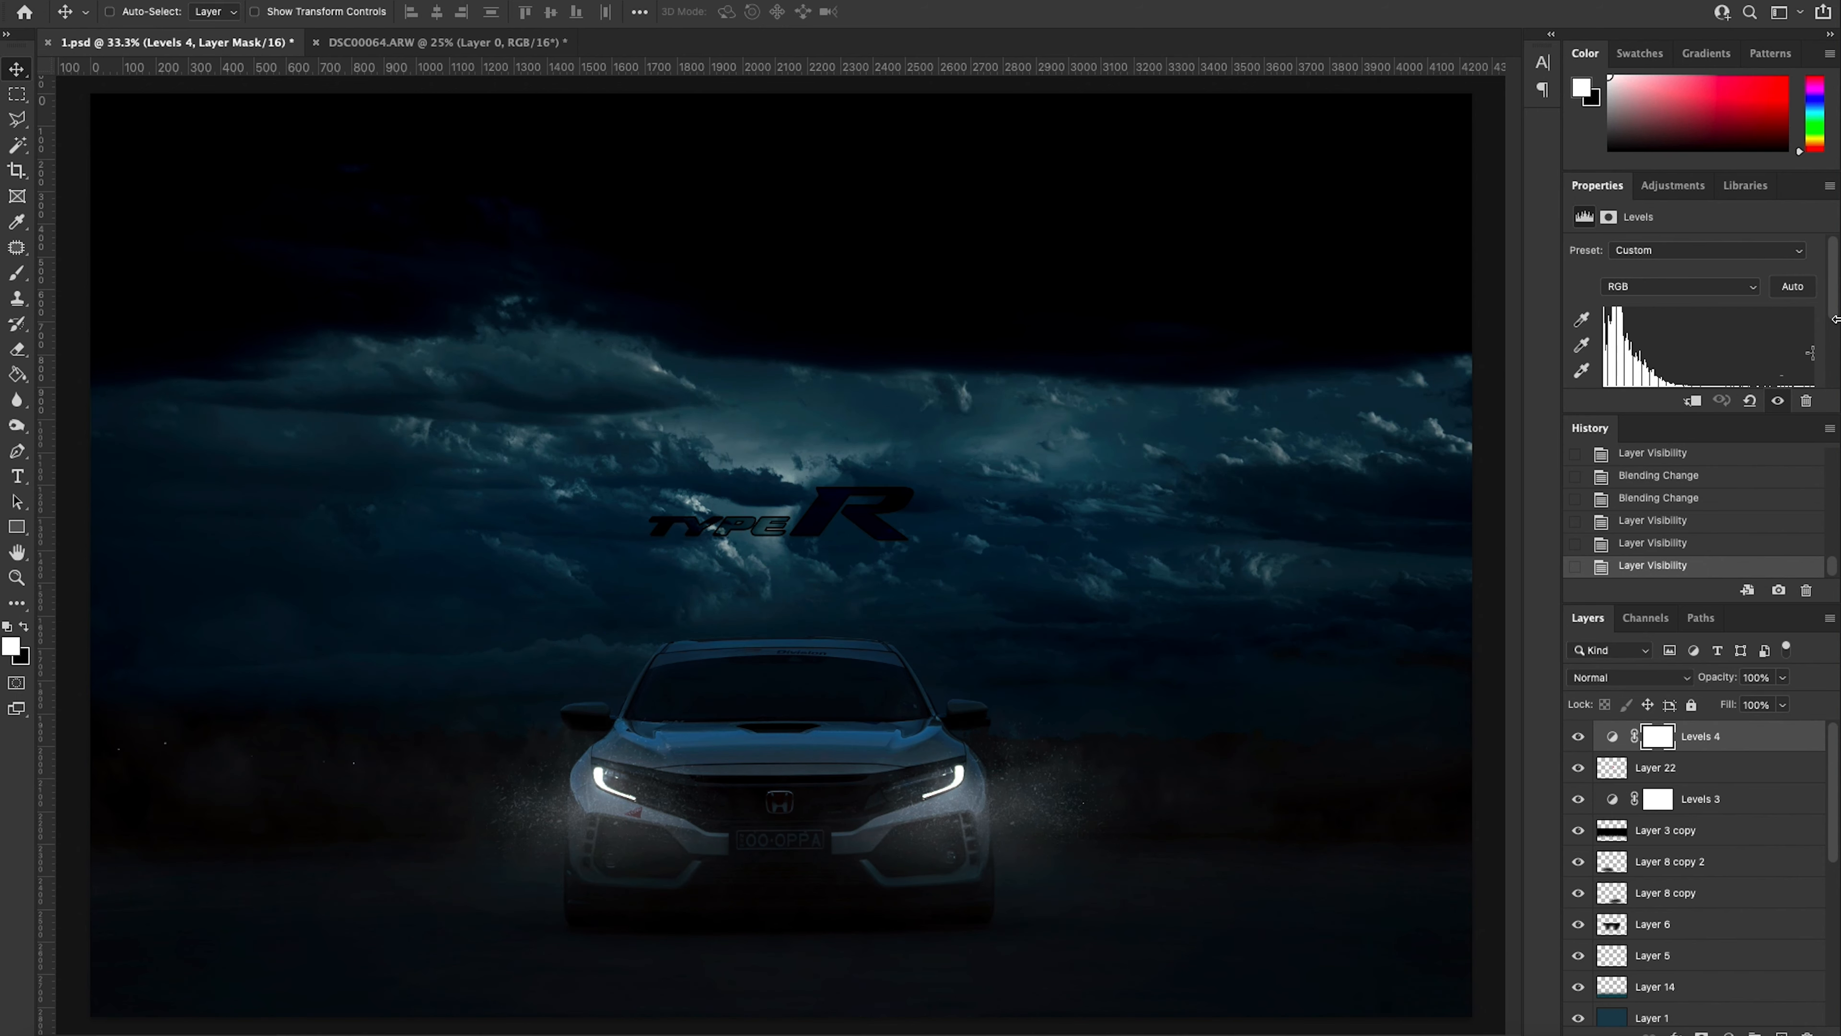
drag(1836, 308, 1796, 357)
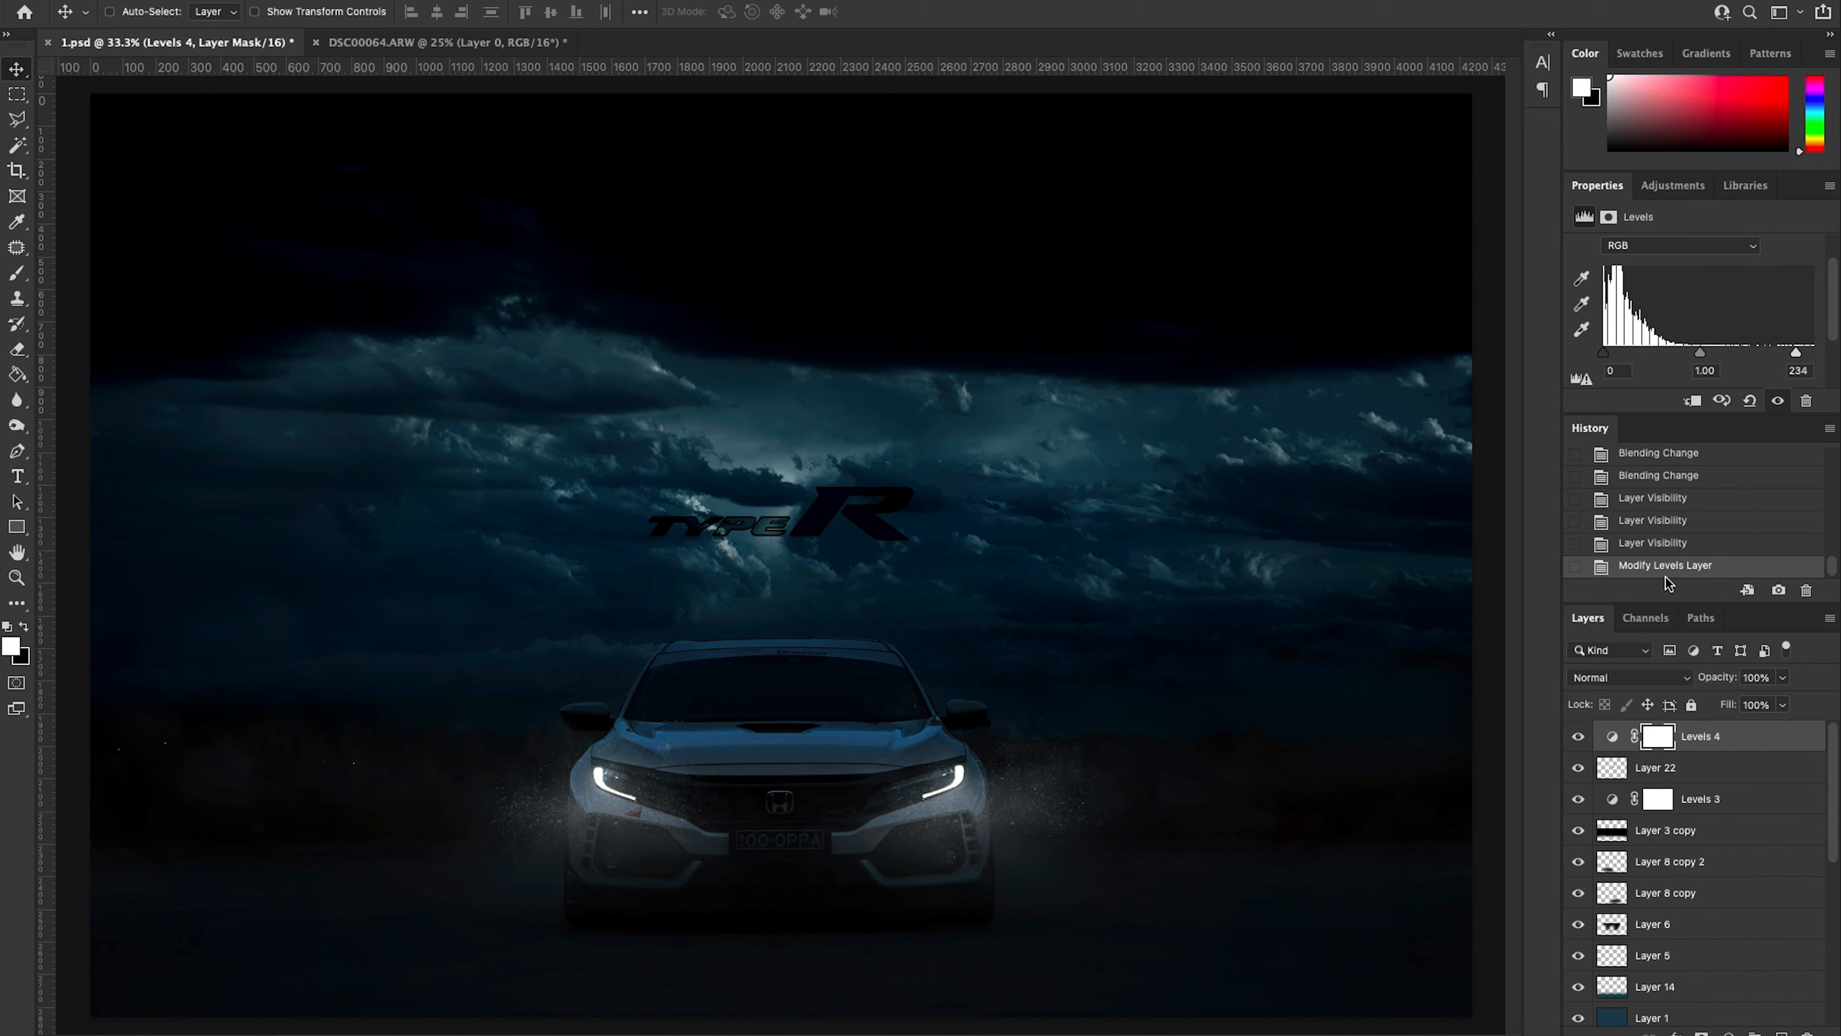